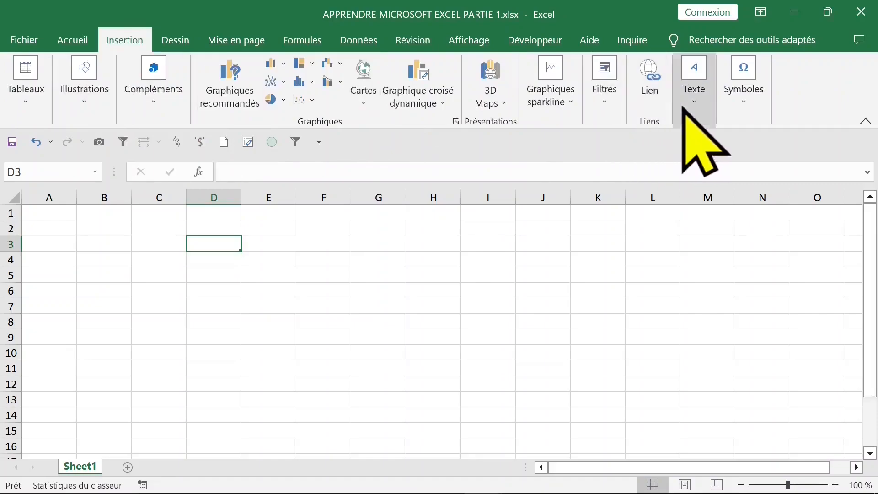
click(743, 99)
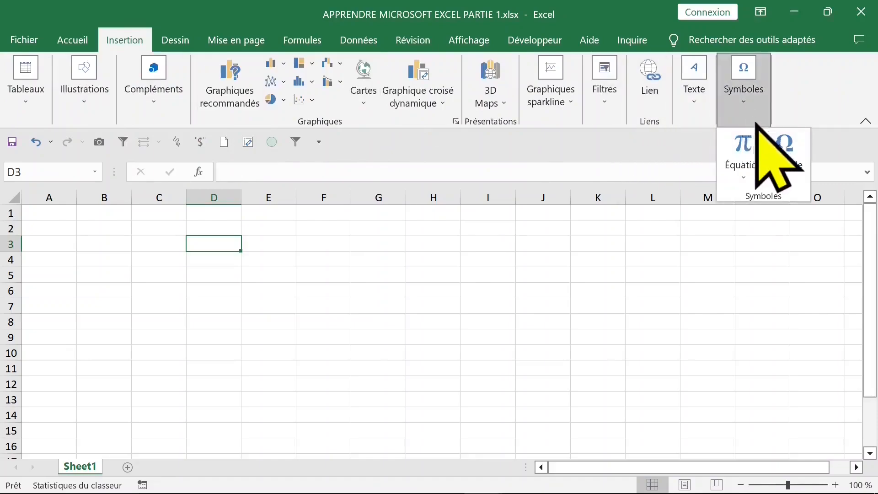
click(84, 41)
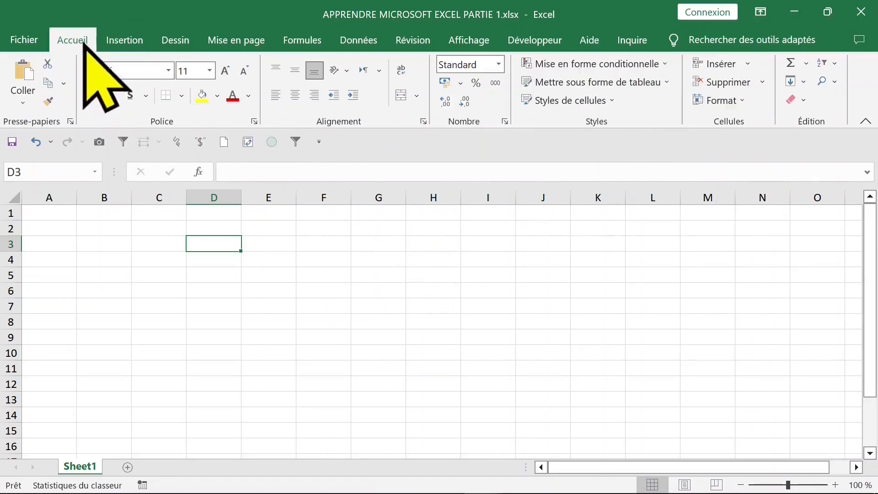
click(379, 245)
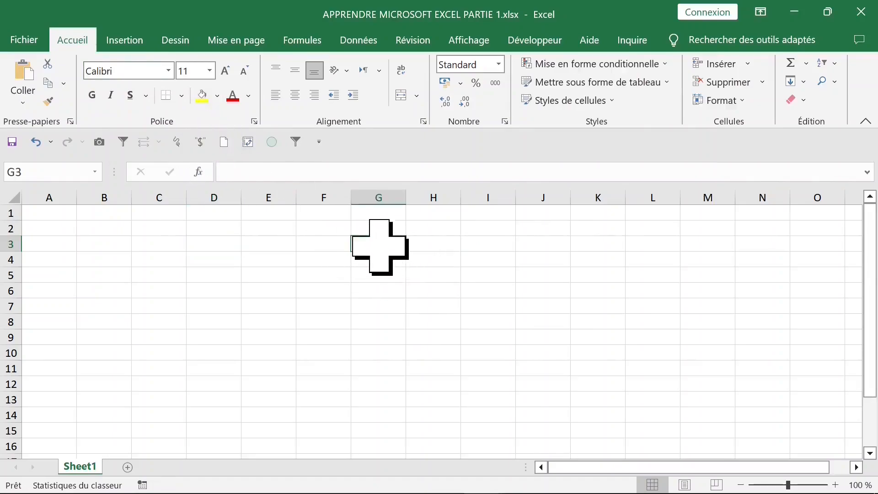
click(486, 246)
click(380, 228)
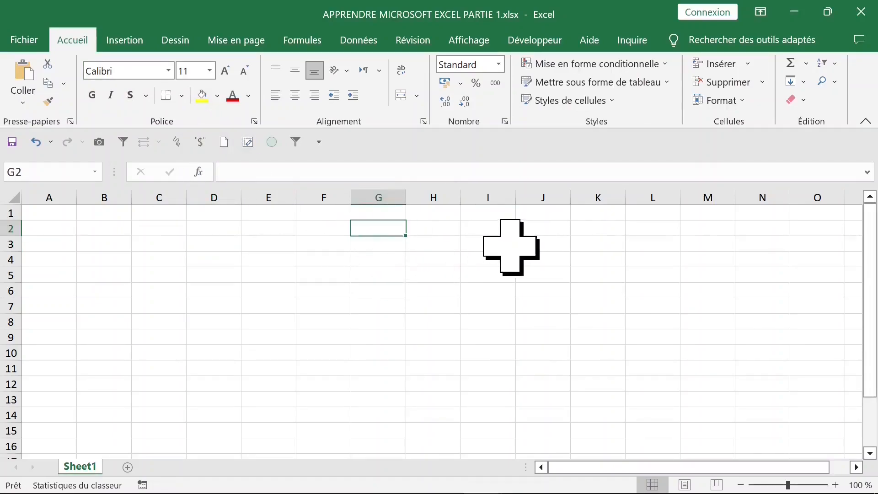
click(235, 243)
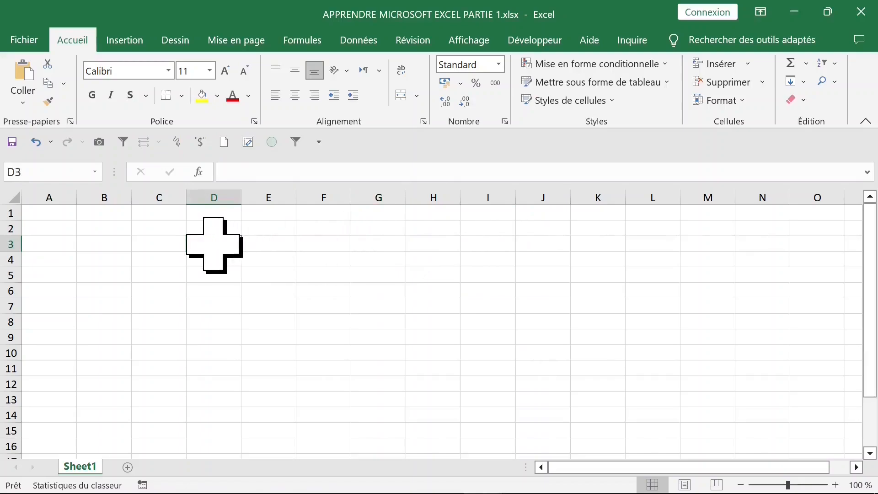
click(344, 245)
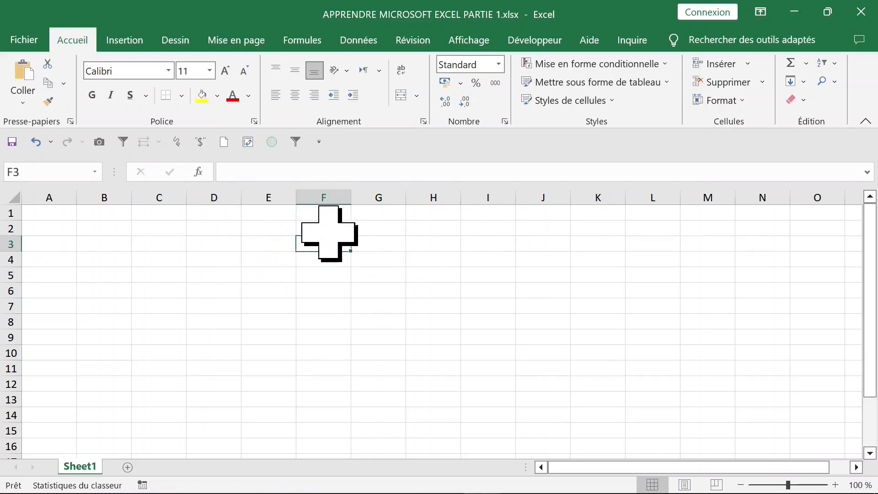
Select entire columns F, G and I, row 4 and column A one at a time, with single cells in between
click(323, 199)
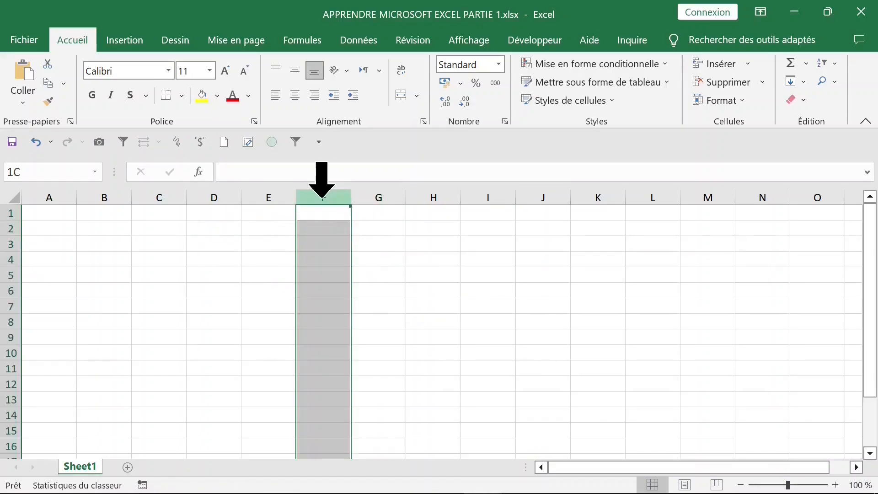
click(372, 198)
click(467, 199)
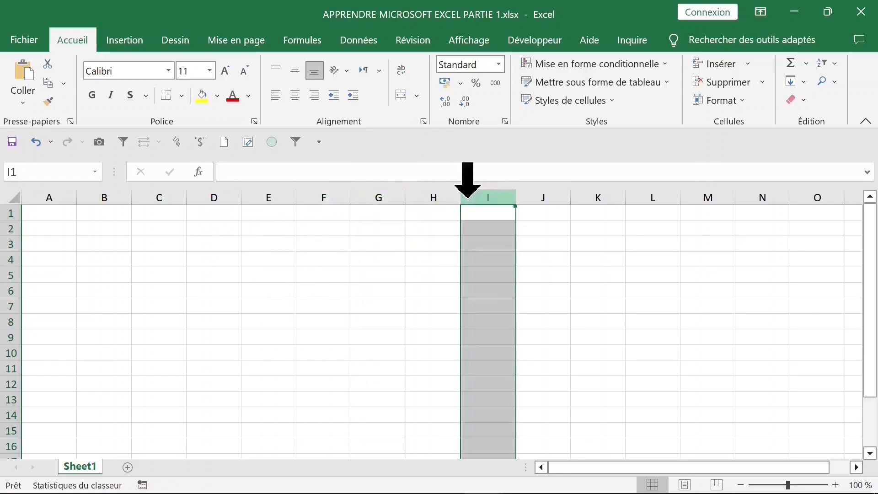
click(9, 260)
click(163, 290)
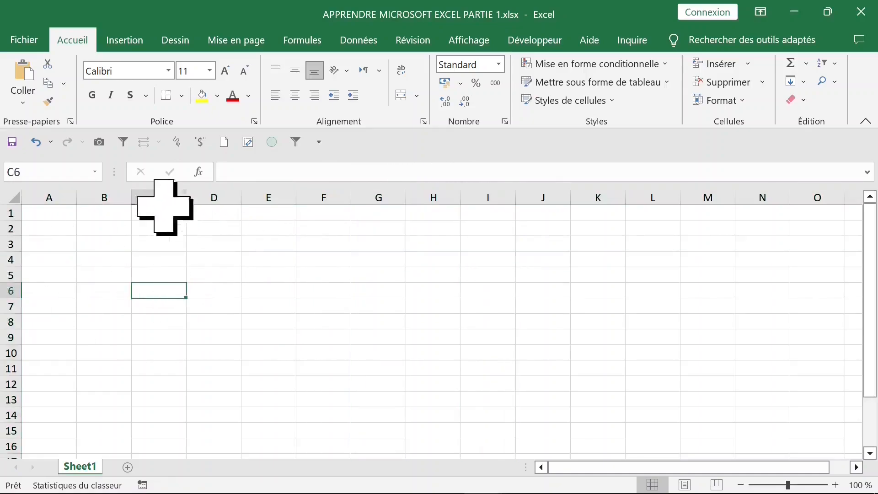
click(50, 199)
click(209, 227)
Select cell A1, select C1, and move the active cell back and forth along row 1
click(68, 214)
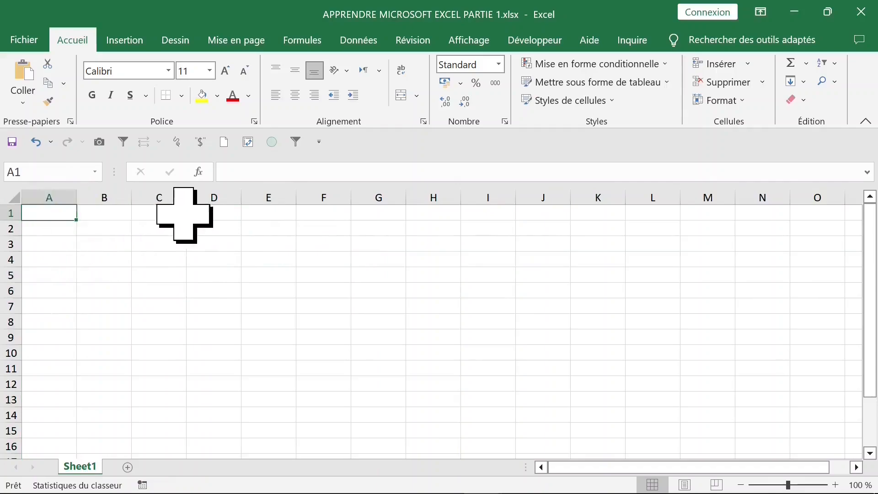
click(182, 212)
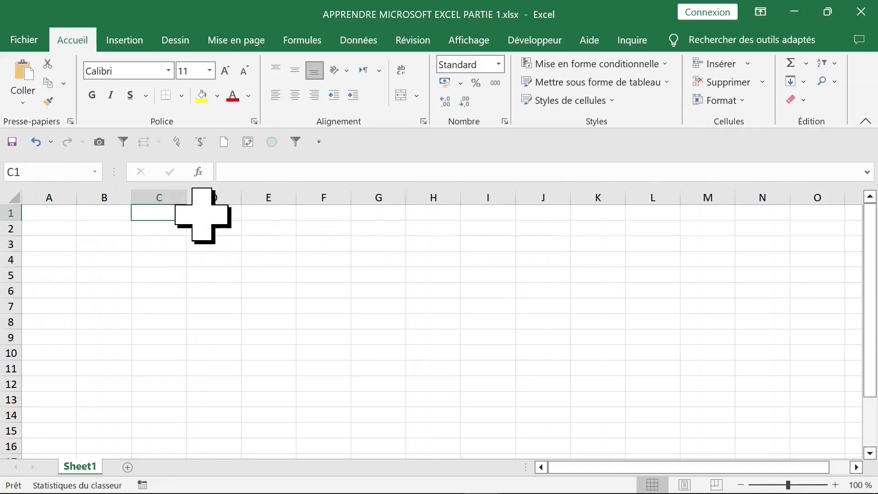
key(Right)
key(Right)
key(Right)
key(Right)
key(Right)
key(Right)
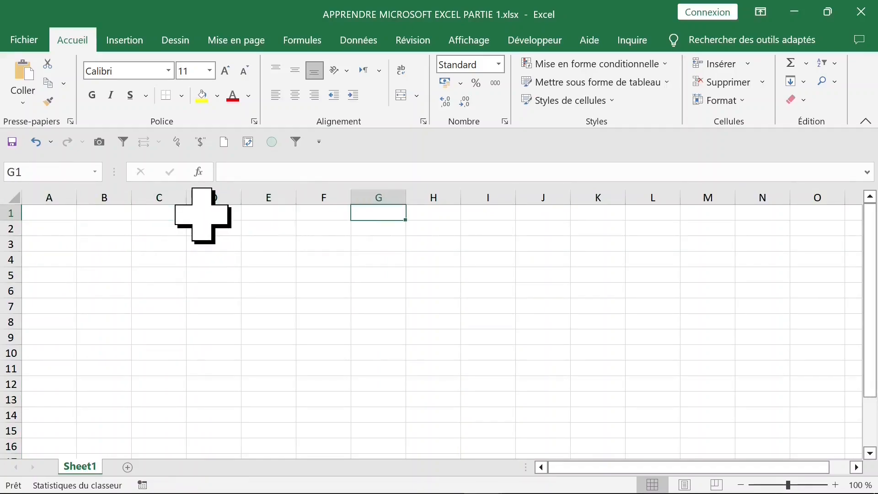
key(Left)
key(Left)
key(Left)
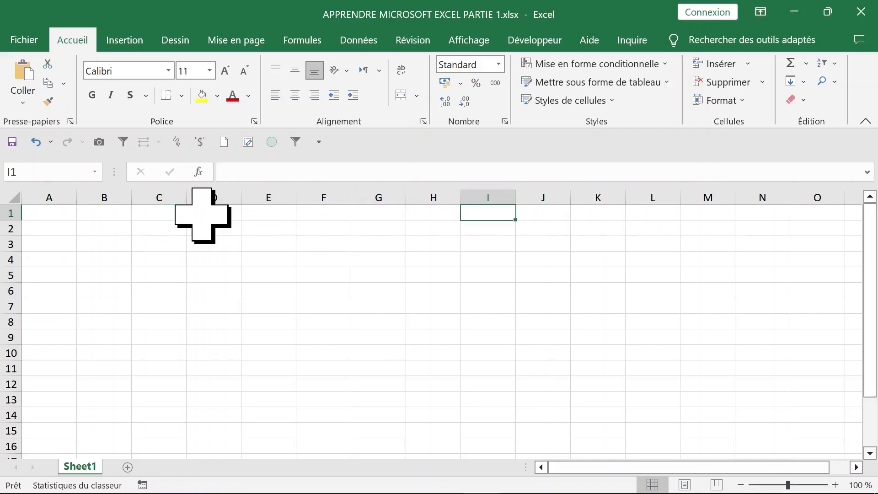
Move the active cell down to H4 and back and forth along row 3
key(Down)
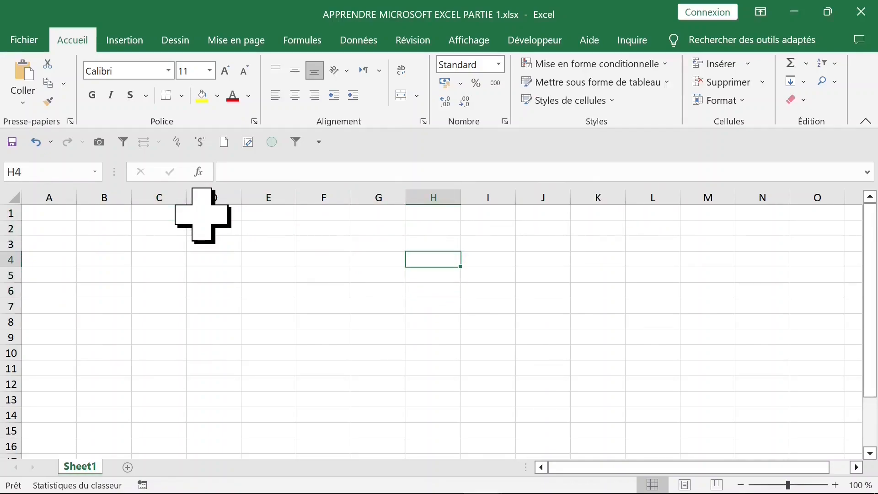
key(Up)
key(Left)
key(Left)
key(Left)
key(Left)
key(Left)
key(Right)
key(Right)
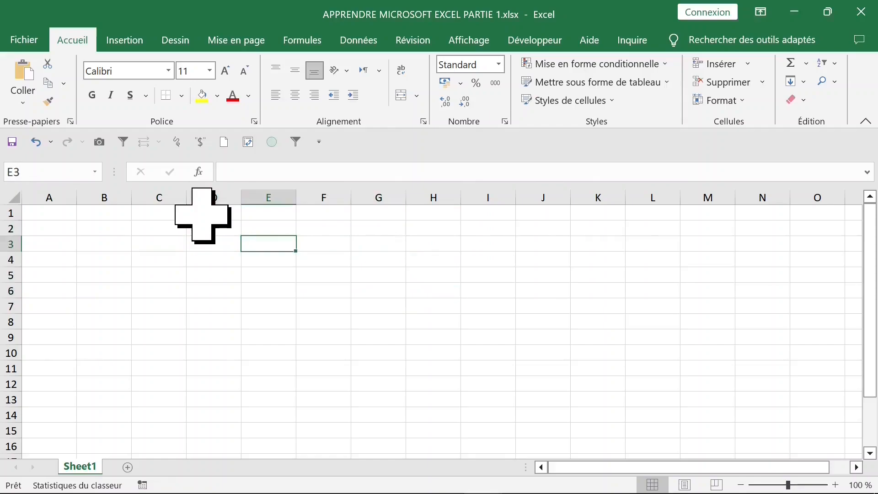
key(Right)
key(Right)
key(Right)
key(Right)
Select cells A3, A1 and D2 in turn, and jump from D2 to the last row of column D
click(60, 239)
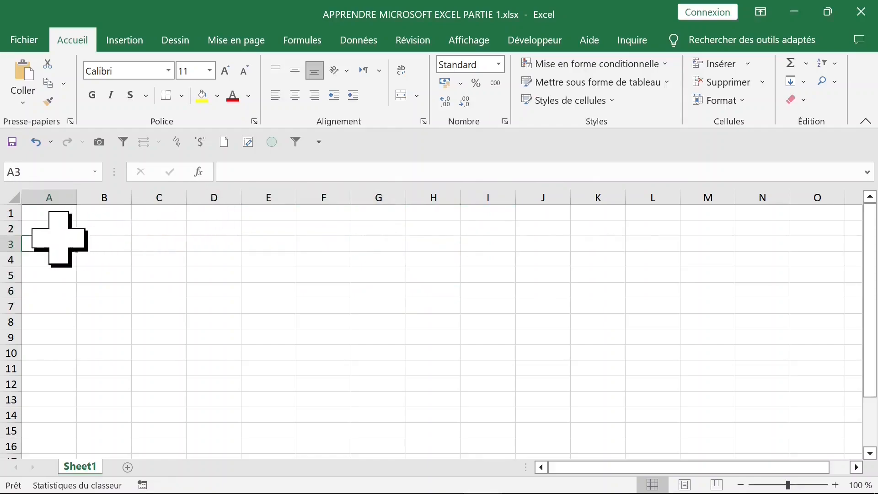
click(59, 214)
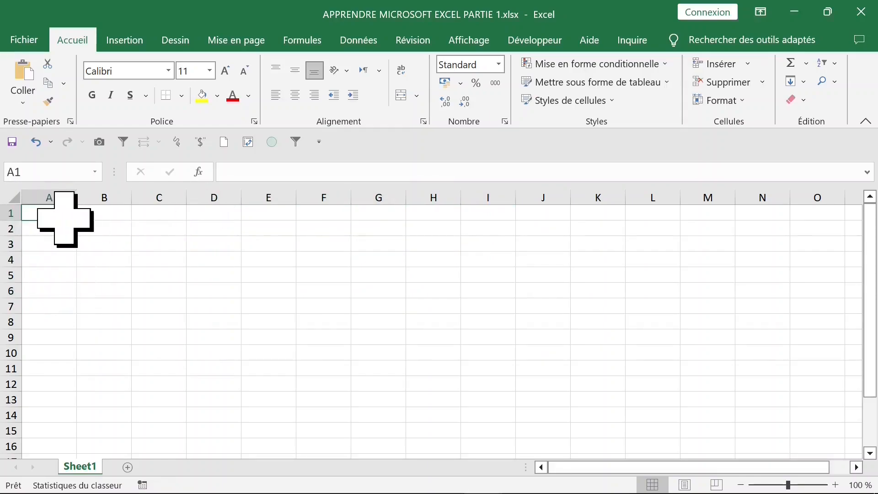
click(225, 227)
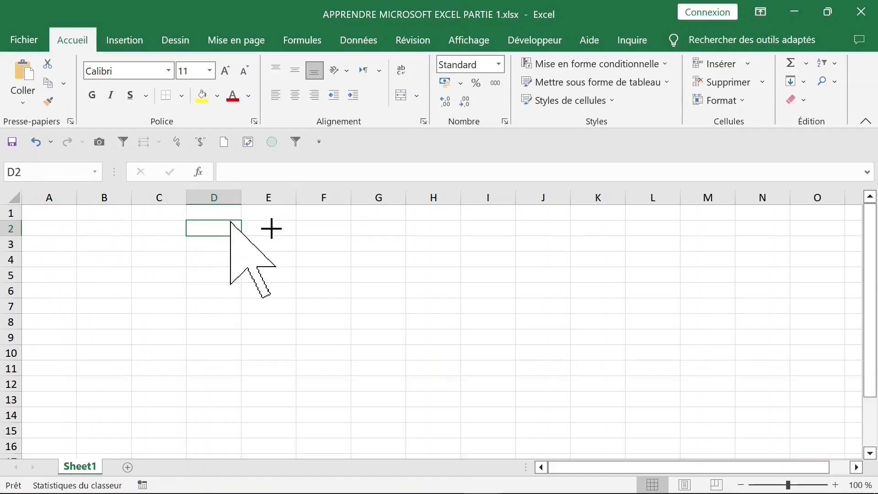
key(ctrl+Down)
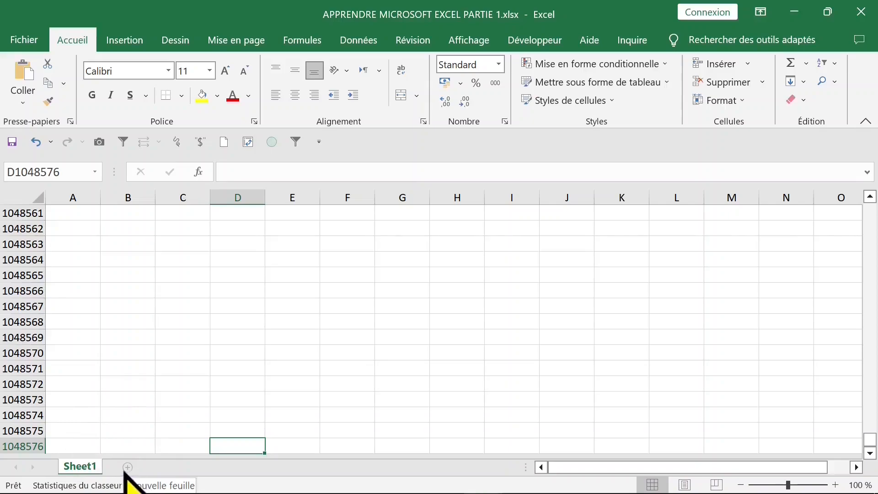
Insert a new blank worksheet before Sheet1
right_click(77, 472)
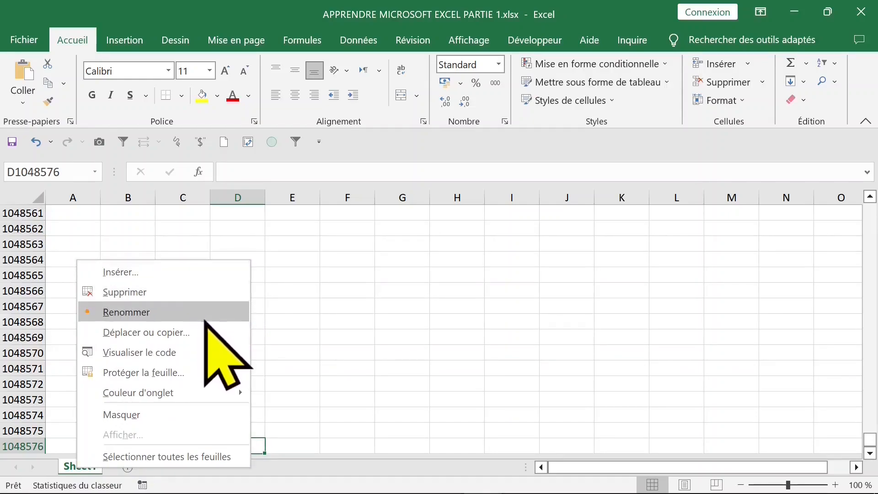
click(151, 273)
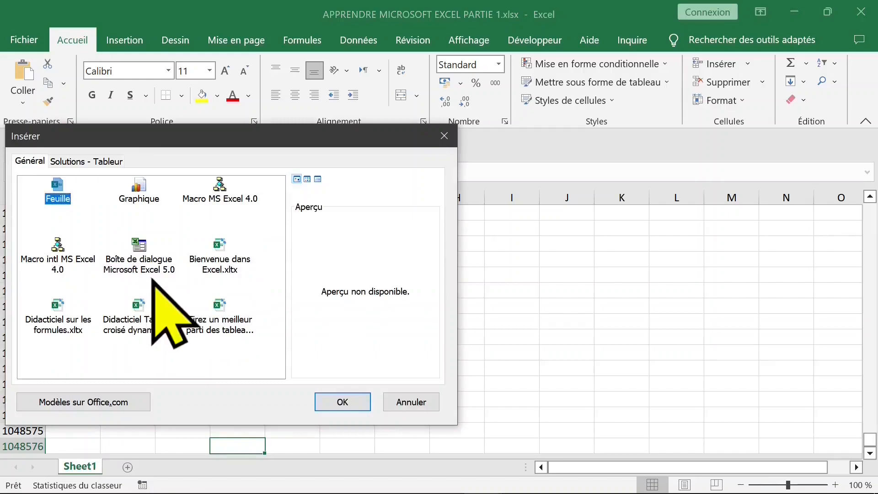
click(342, 402)
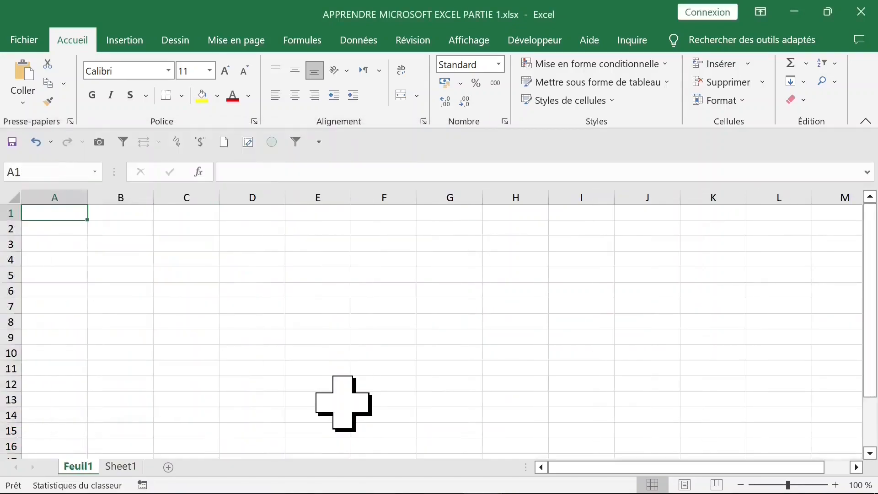
Switch back and forth between the new worksheet and Sheet1, and return to cell A1 of Sheet1
key(ctrl+Page_Down)
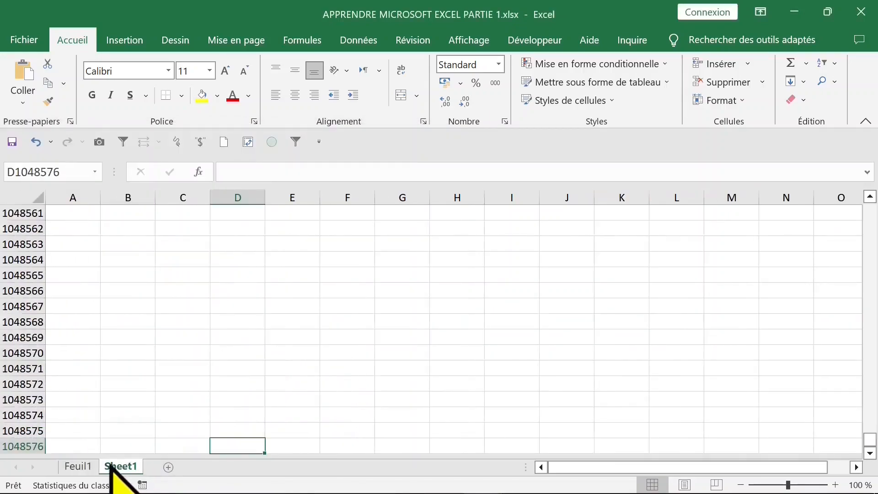
key(ctrl+Page_Up)
key(ctrl+Page_Down)
key(ctrl+Page_Up)
click(123, 466)
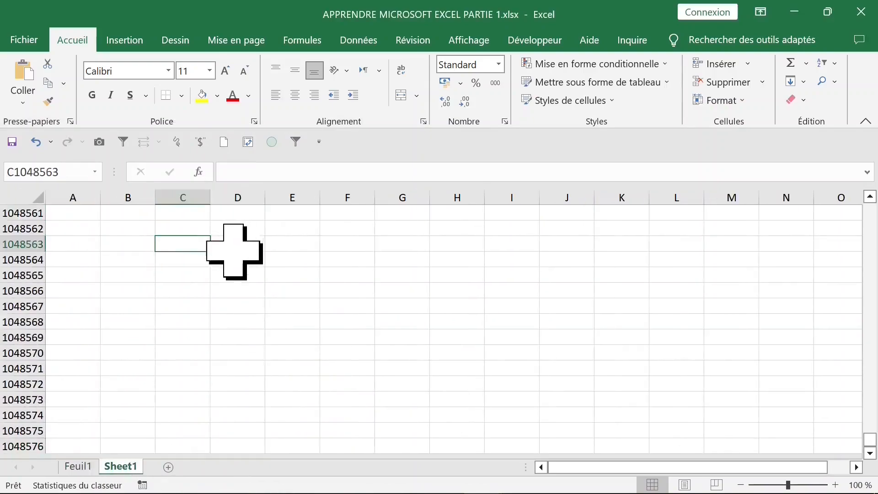
click(192, 275)
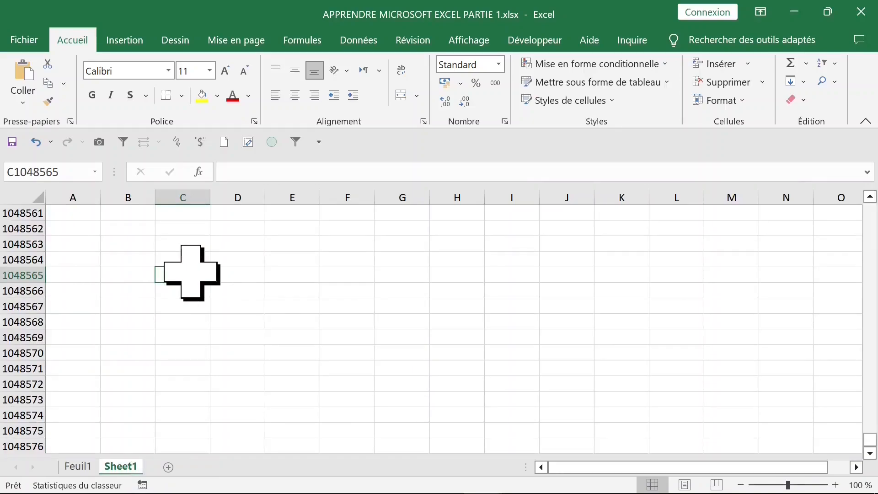
key(ctrl+Home)
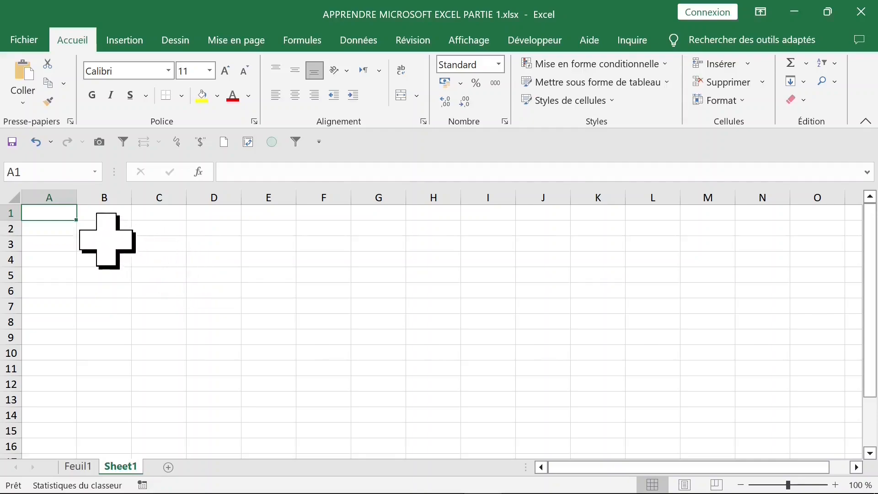
Select several rectangular cell blocks on Sheet1 one at a time, ending with the range E2:L10
click(326, 240)
click(292, 233)
drag(291, 234, 584, 365)
click(402, 278)
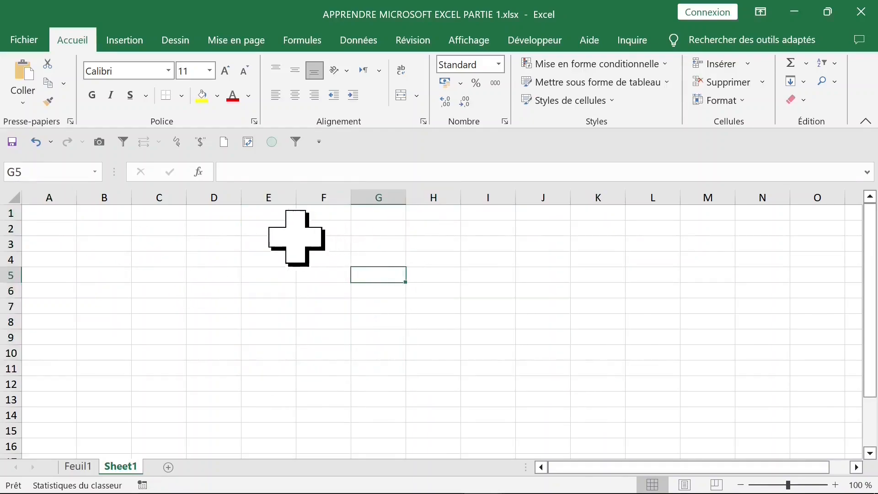
drag(274, 231, 704, 369)
click(462, 308)
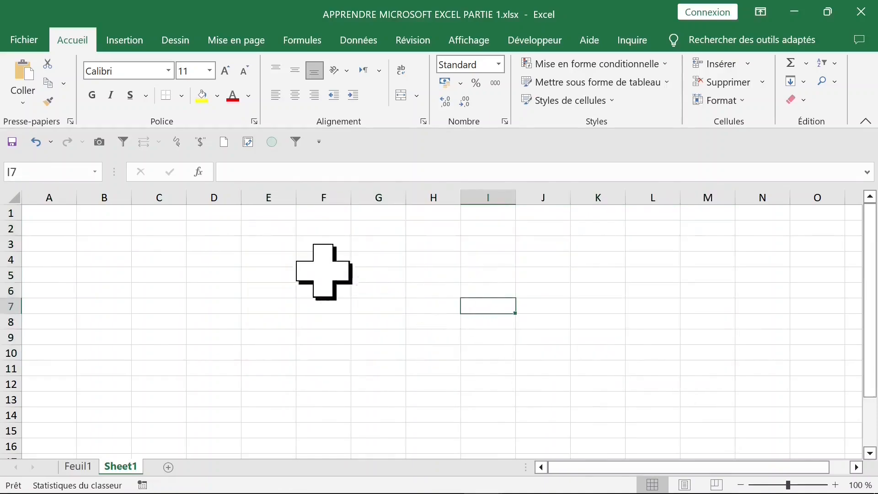
drag(190, 234, 650, 357)
click(456, 274)
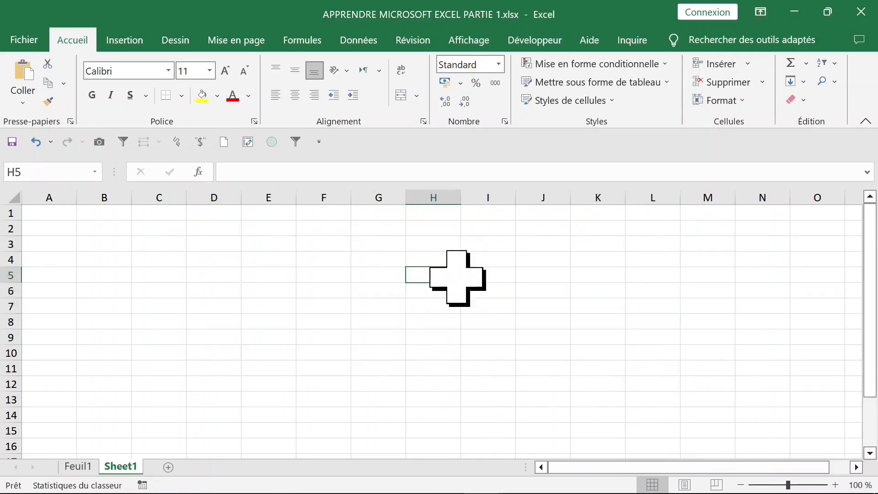
drag(259, 233, 681, 348)
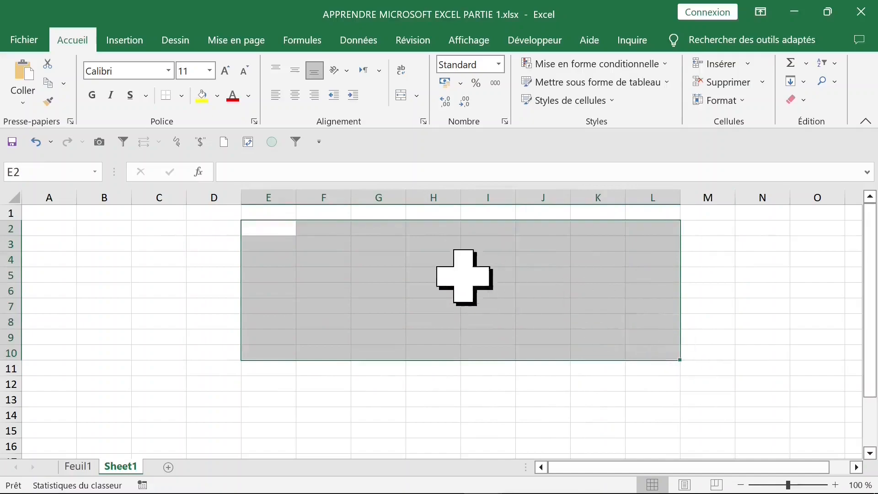
Enter BONJOUR in cell H2, view the sheet's print preview, and return to the worksheet
click(427, 231)
key(ctrl+p)
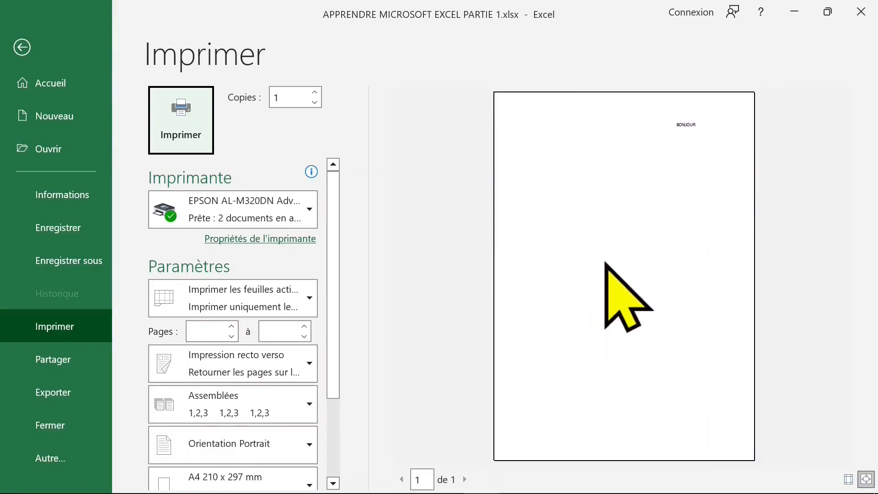
key(Escape)
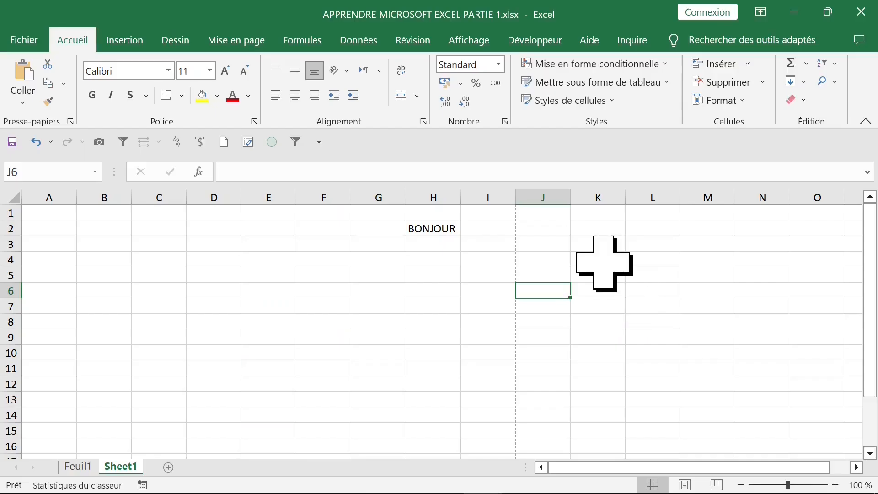
Move the BONJOUR text from cell H2 to cell E1
click(430, 256)
click(433, 228)
drag(403, 233, 280, 210)
click(288, 228)
click(275, 211)
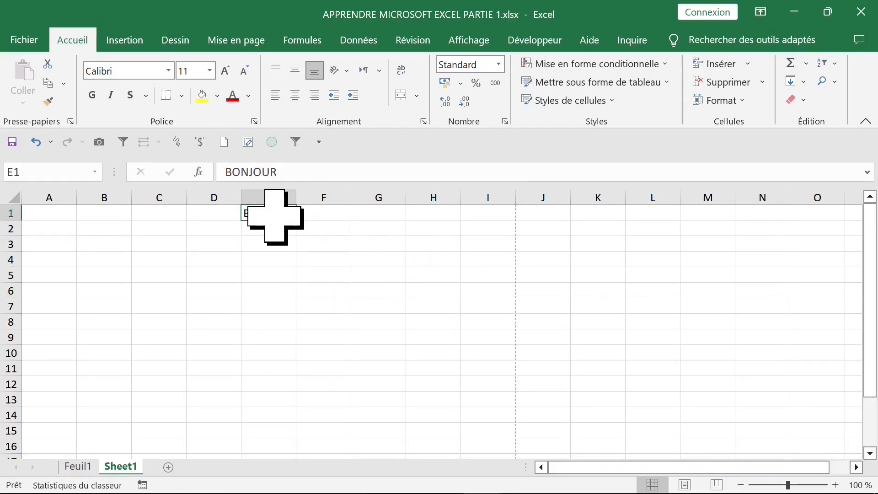
Set the font size of the BONJOUR text in cell E1 to 36
click(209, 71)
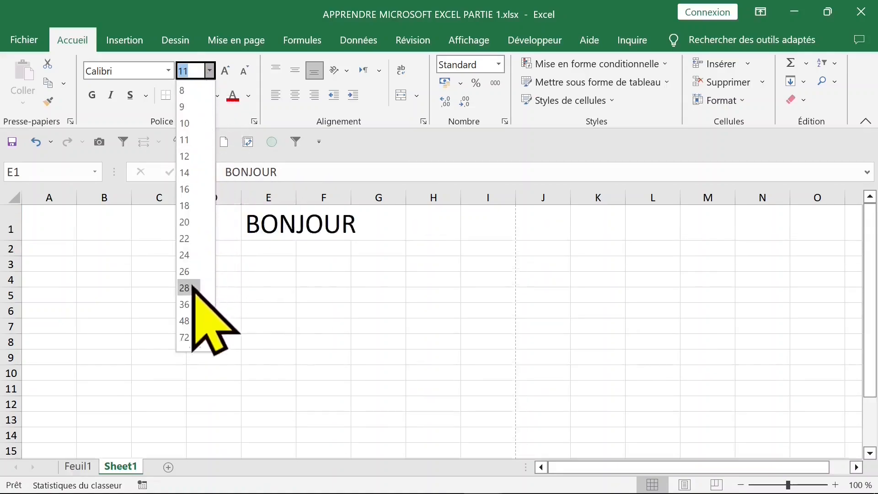
click(192, 304)
click(369, 277)
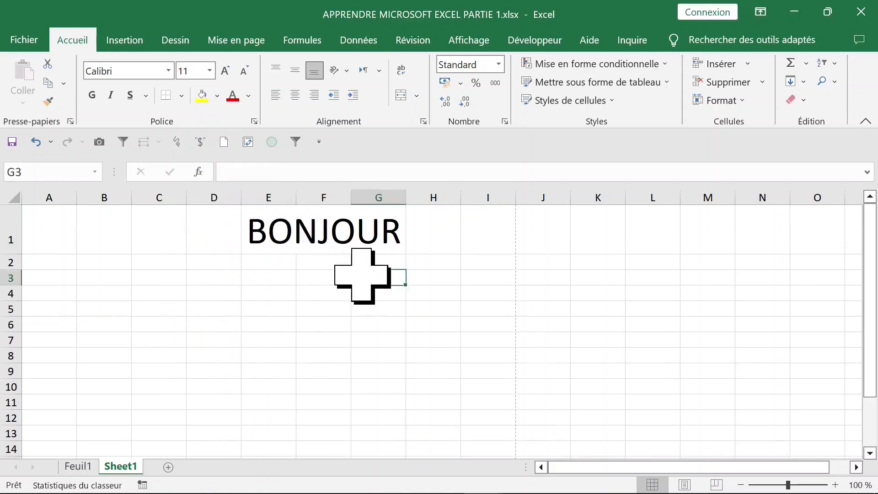
Set the font colour of the BONJOUR text in cell E1 to standard green
click(259, 228)
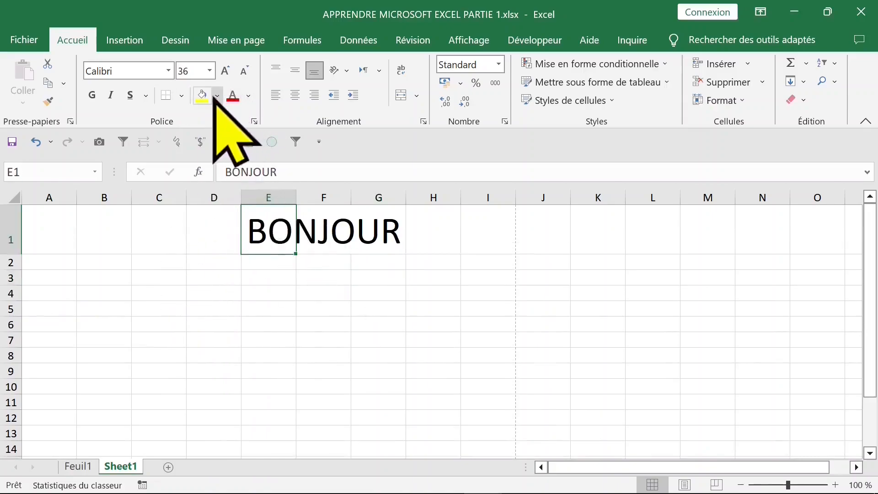
click(249, 95)
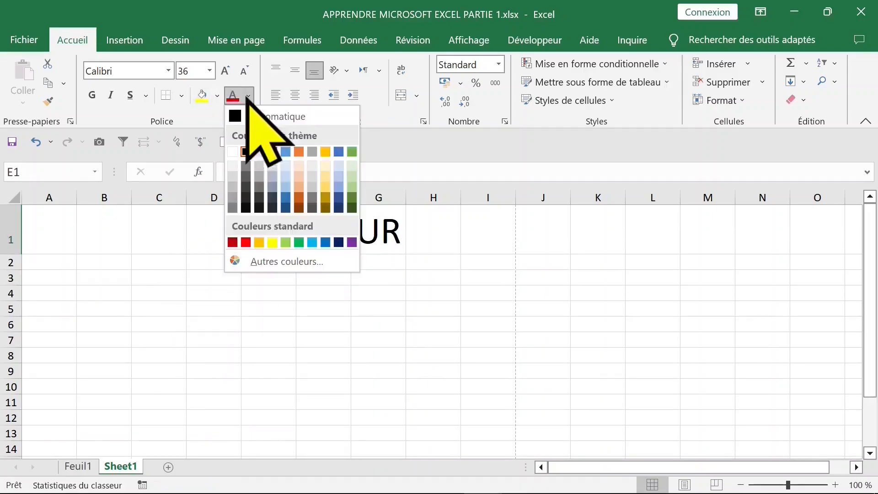
click(299, 242)
click(261, 308)
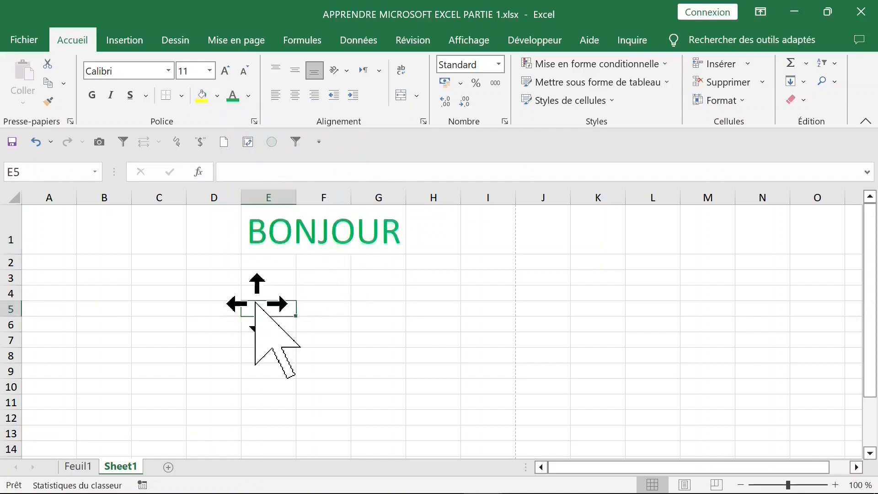
Fill cell E1 with yellow and change the fill to standard red
click(268, 240)
click(204, 98)
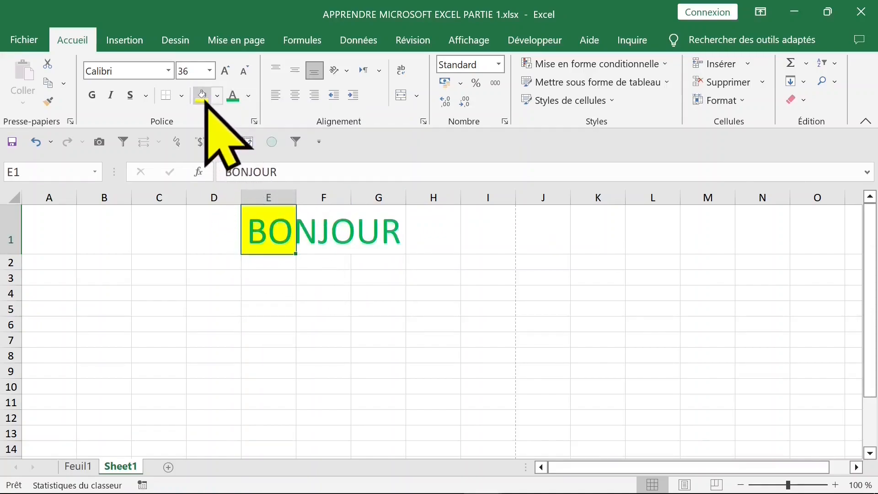
click(218, 95)
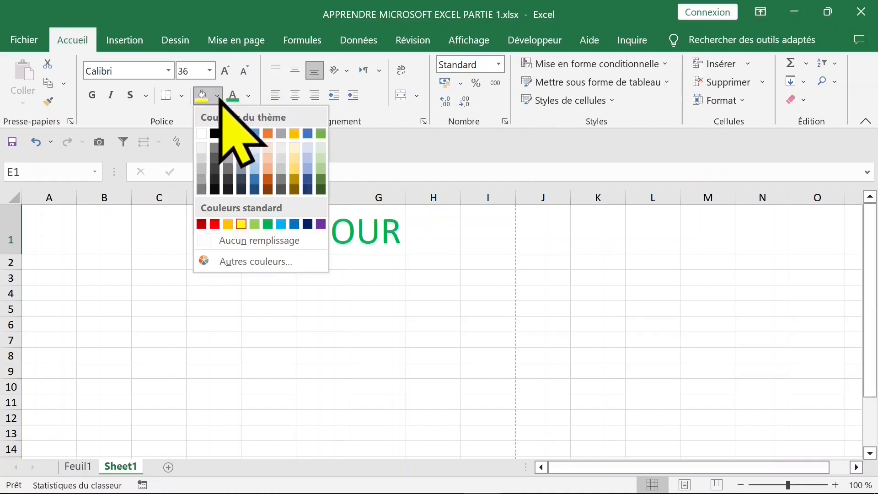
click(215, 224)
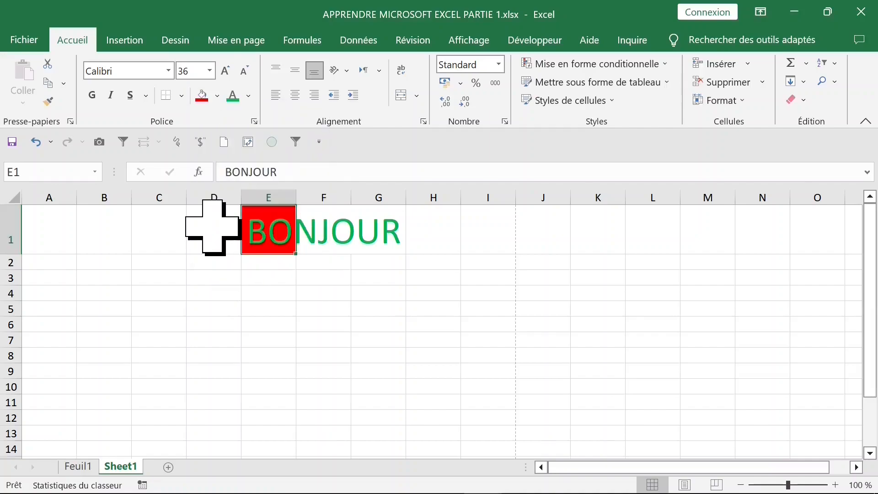
click(284, 293)
Select cells E1, F1 and G1 in turn to check which one actually contains the BONJOUR text
drag(281, 239, 378, 243)
click(310, 248)
click(275, 224)
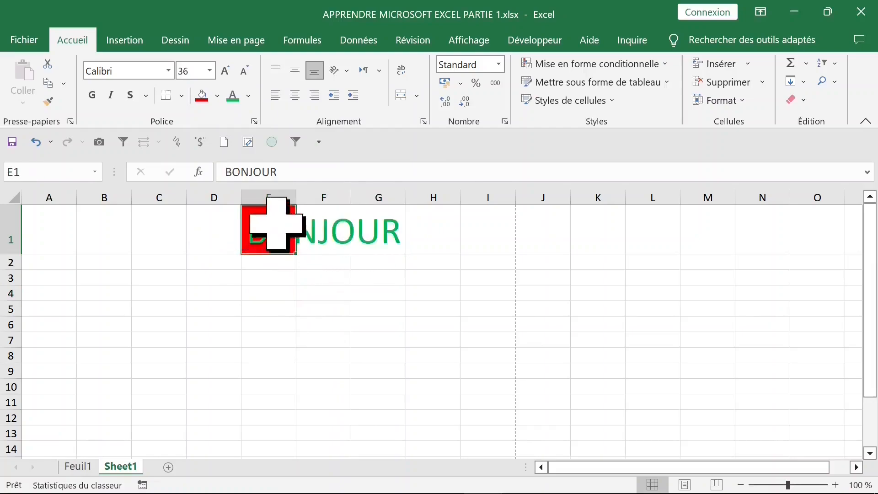
click(365, 232)
click(263, 234)
click(368, 237)
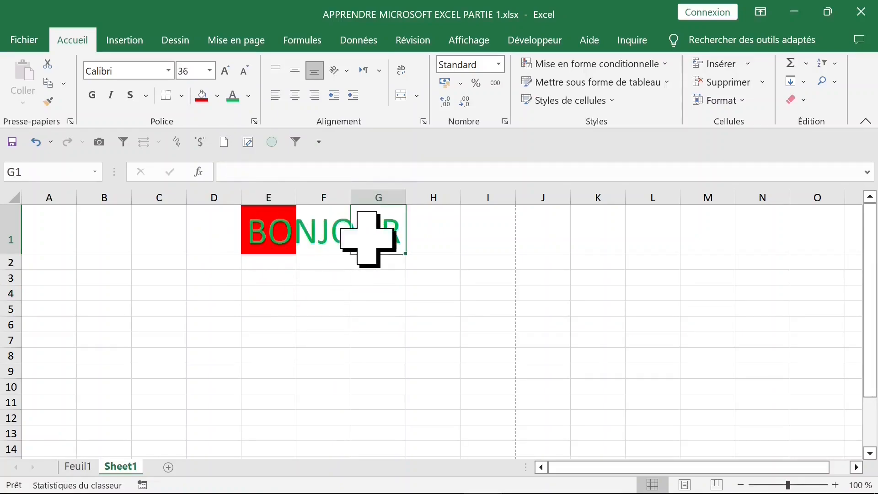
click(276, 237)
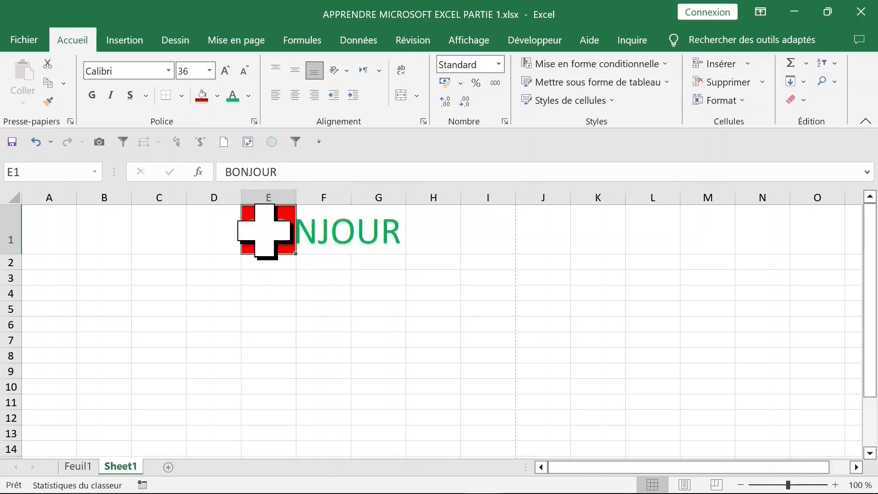
Enter ET in cell F1 and BIENVENUE in cell G1
click(321, 231)
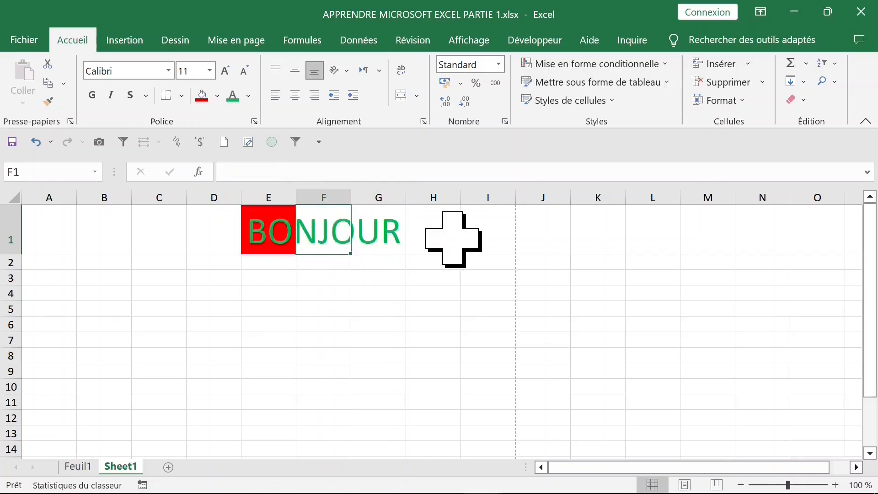
text(ET)
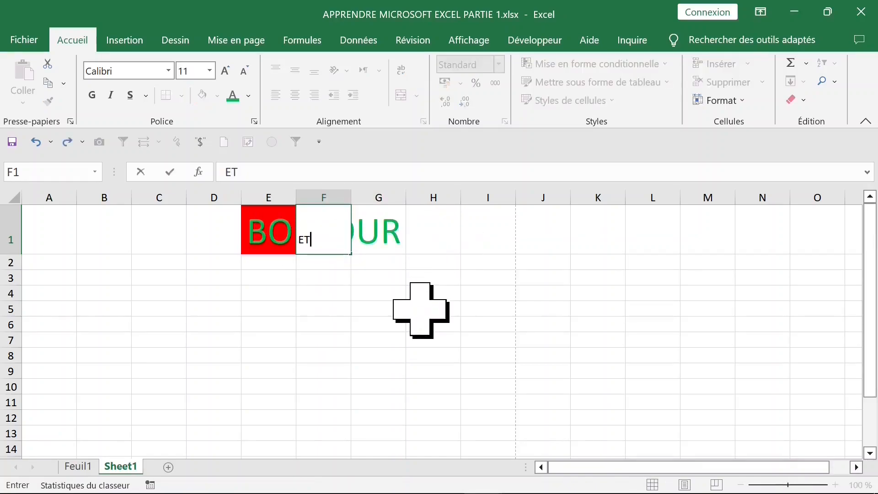
click(409, 306)
click(377, 239)
text(BIENVENUE)
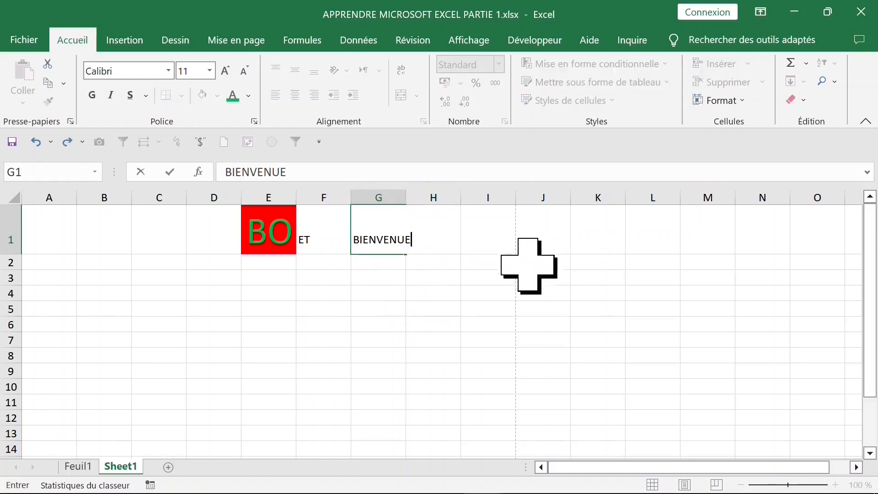
click(366, 294)
Zoom the worksheet to 199% and highlight the full contents of cell E1 in the formula bar
click(315, 235)
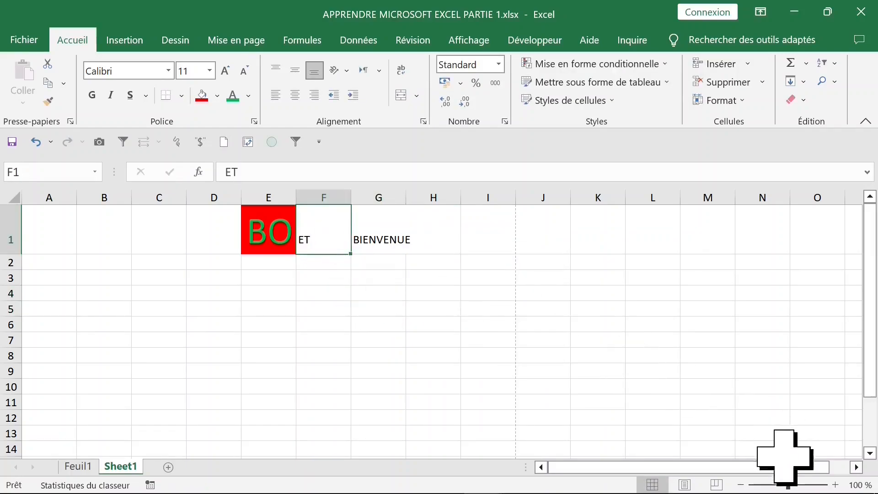
drag(795, 489, 803, 489)
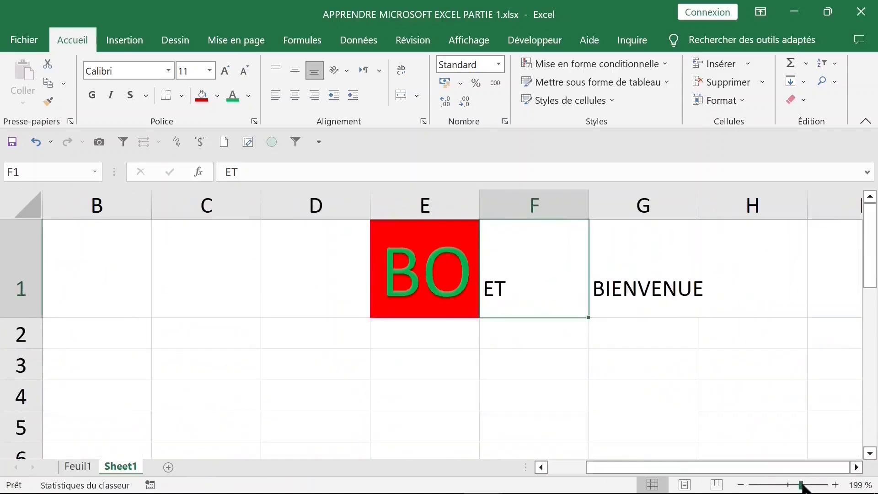
click(415, 295)
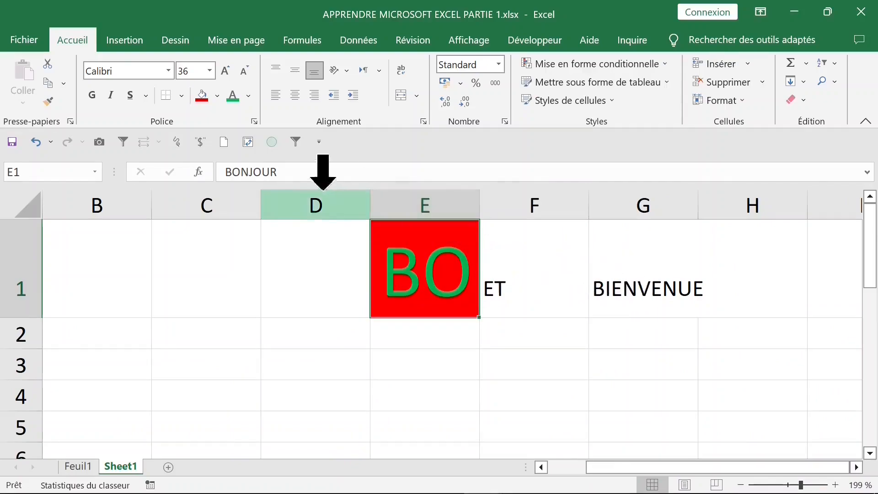
click(277, 172)
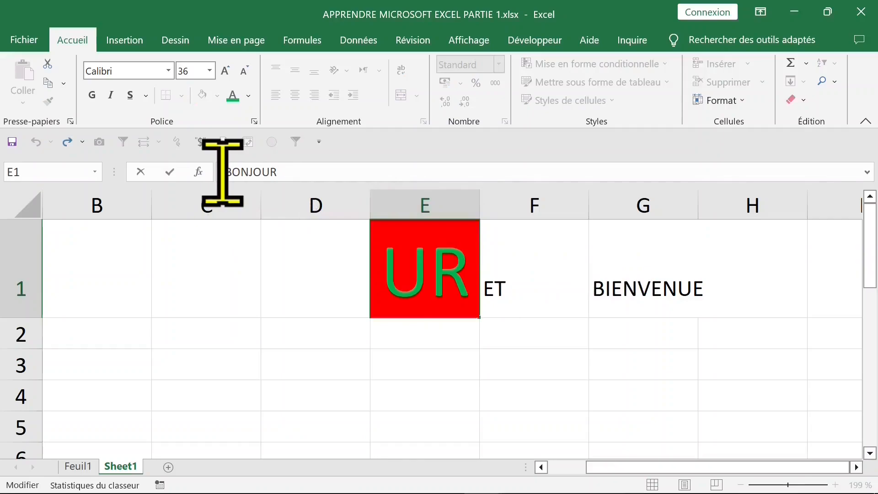
drag(221, 172, 437, 174)
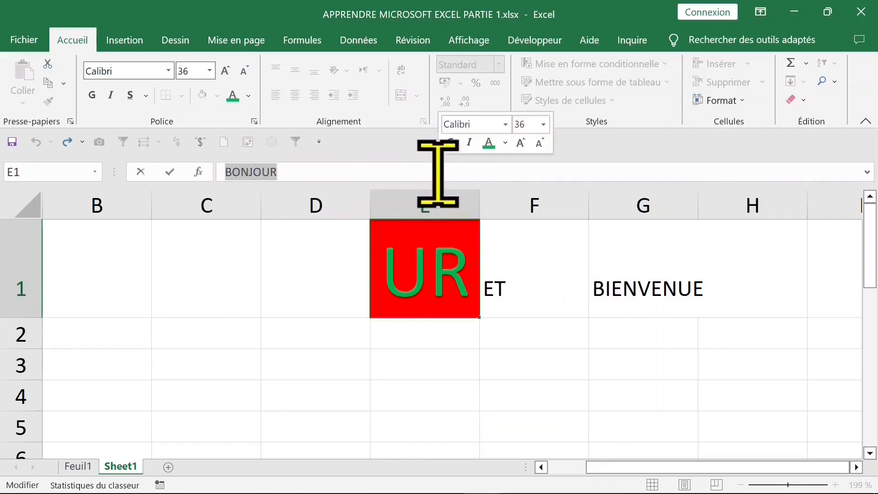
click(453, 284)
click(336, 342)
click(425, 275)
Hide the formula bar and show it again, twice
click(469, 40)
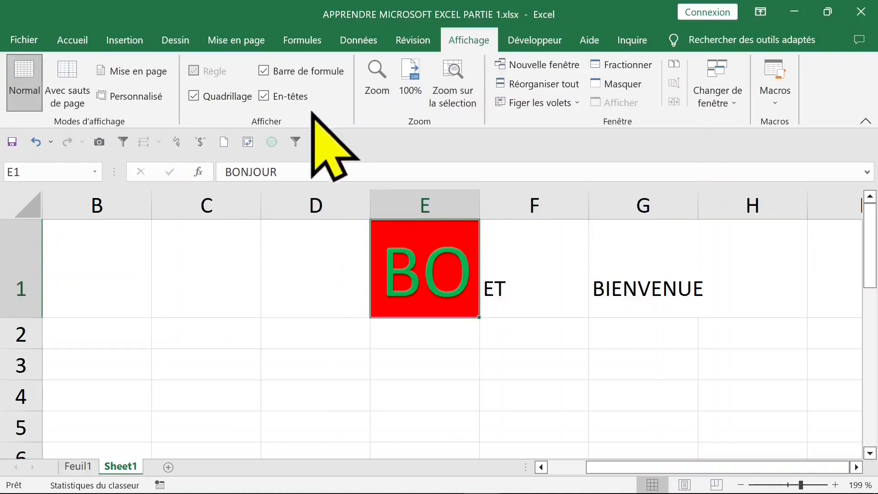
click(264, 71)
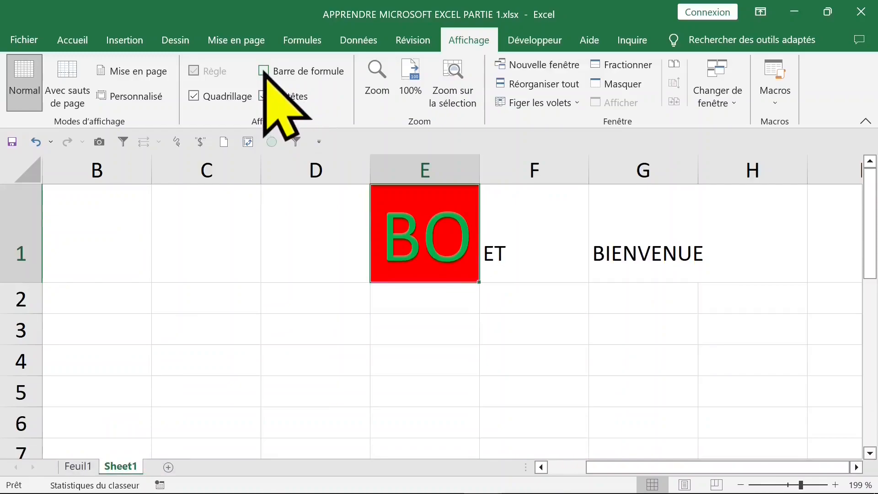
click(264, 71)
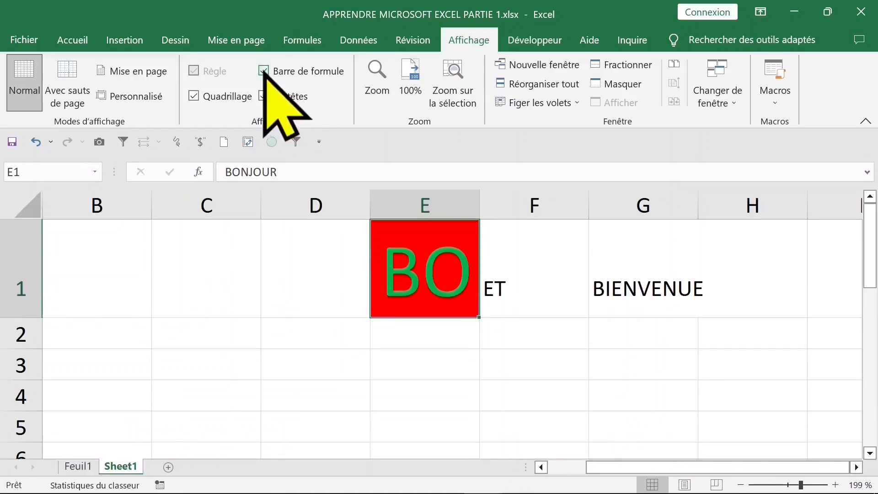
click(264, 71)
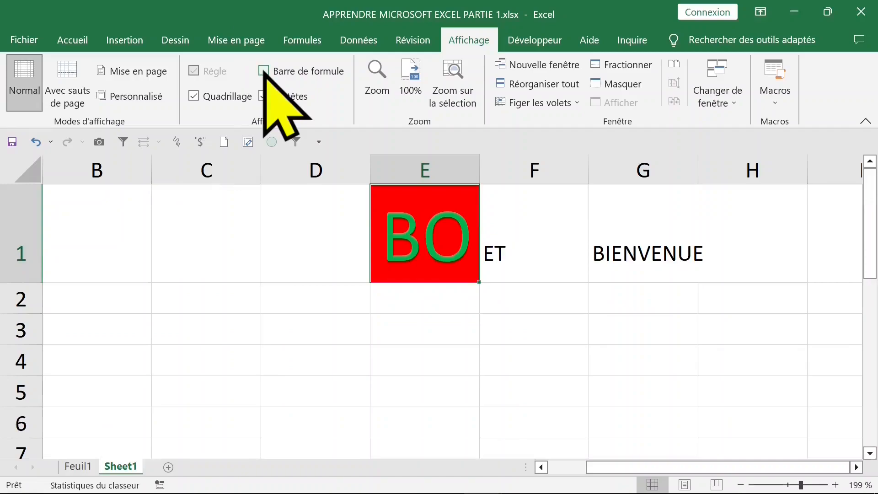
click(264, 71)
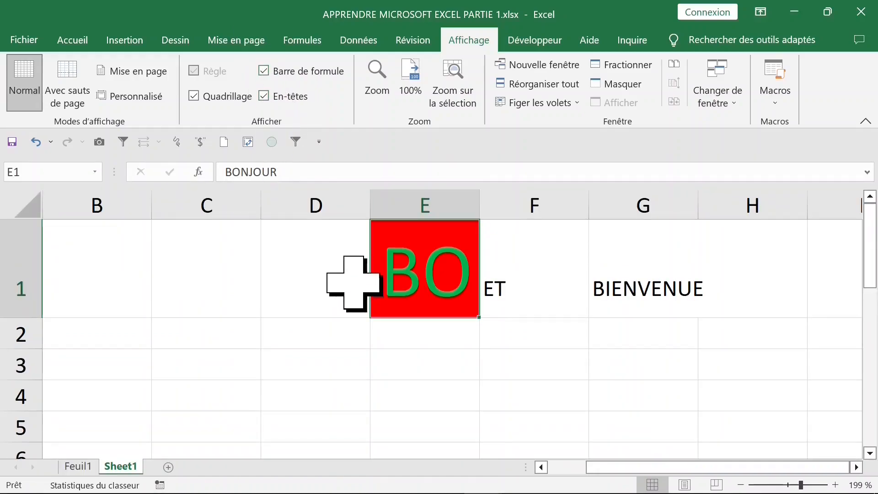
Select columns D to G and resize them together, widening, narrowing and widening them again
click(319, 298)
click(416, 285)
drag(306, 201, 640, 213)
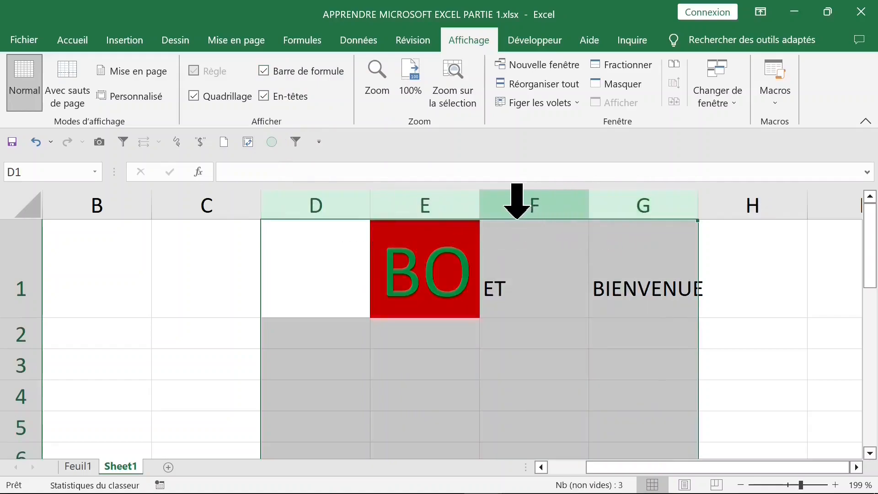
drag(479, 212, 515, 212)
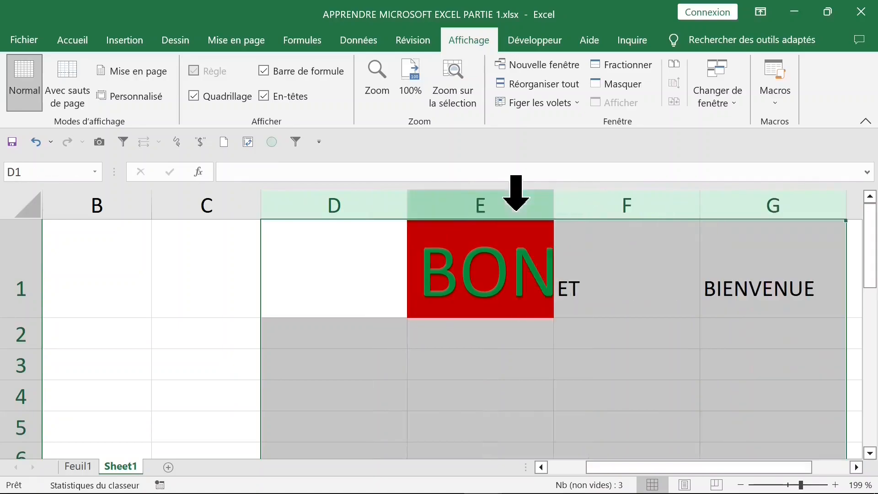
drag(410, 212, 334, 209)
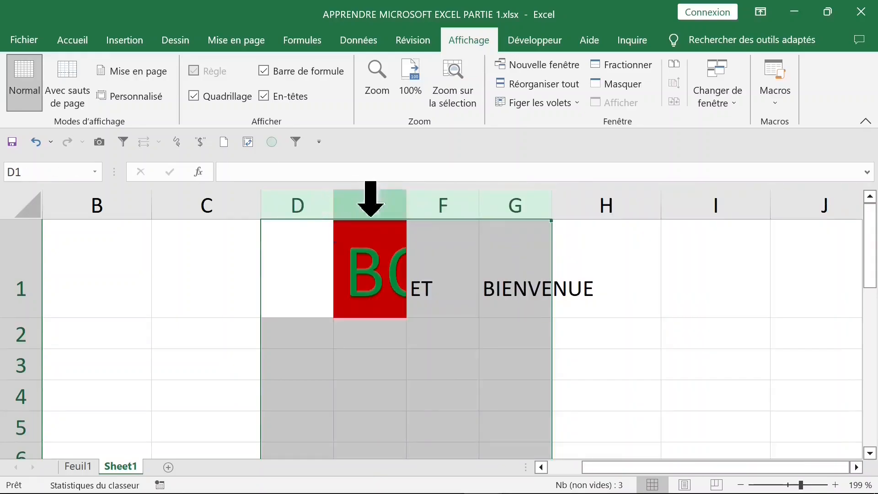
drag(407, 212, 594, 212)
Widen column E until the whole word BONJOUR fits inside cell E1
drag(610, 467, 722, 466)
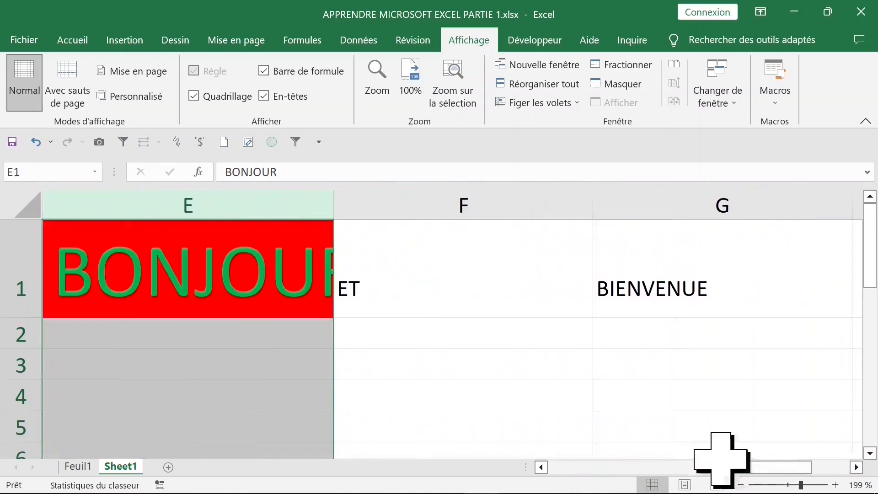
click(274, 290)
drag(337, 204, 397, 201)
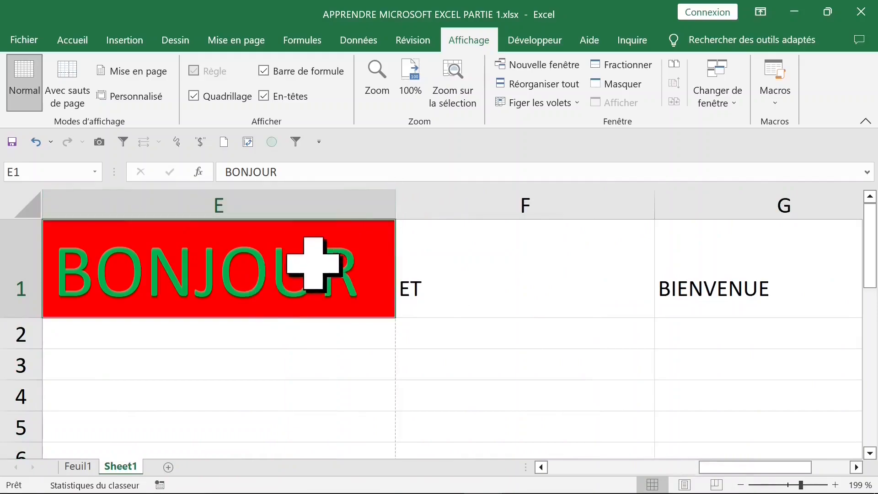
click(261, 366)
click(244, 287)
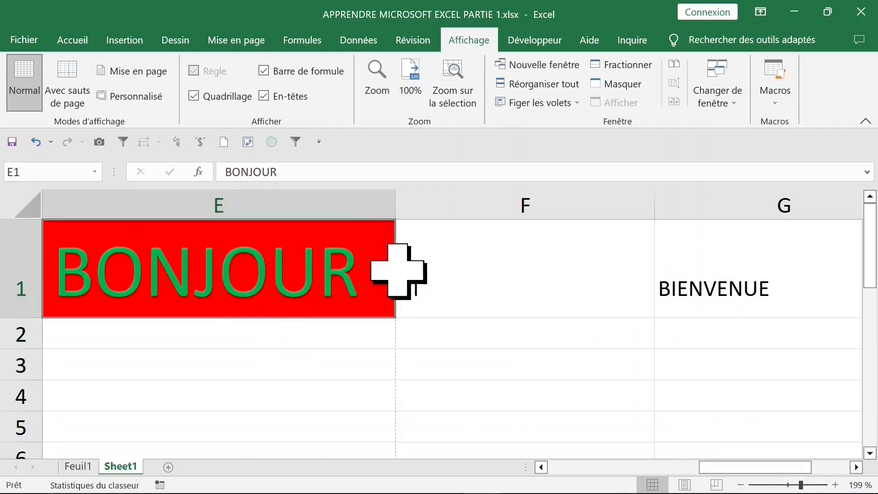
Narrow column E, and auto-fit the widths of columns E to G to their contents
click(508, 272)
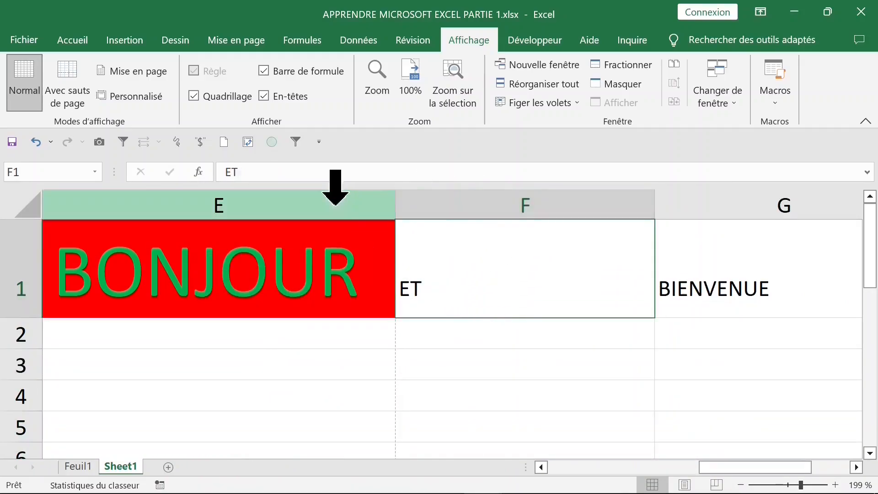
drag(394, 212, 289, 211)
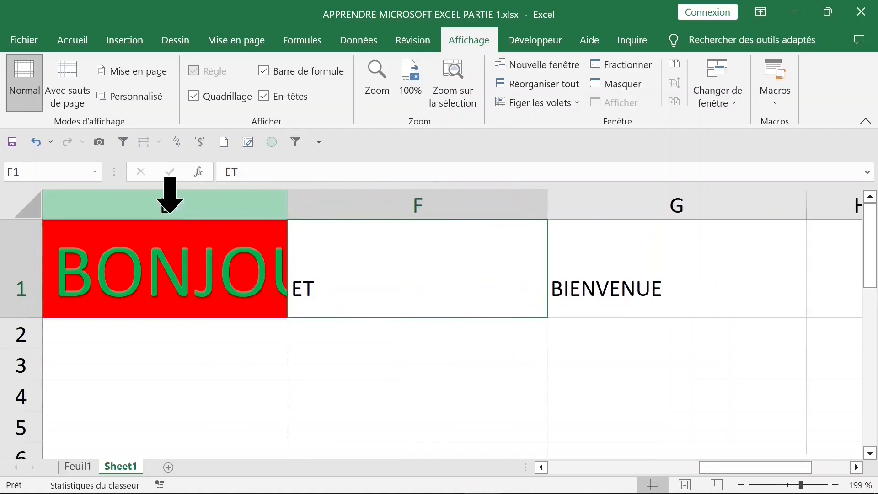
mouse_move(156, 209)
mouse_down()
mouse_move(147, 206)
mouse_move(575, 228)
mouse_up()
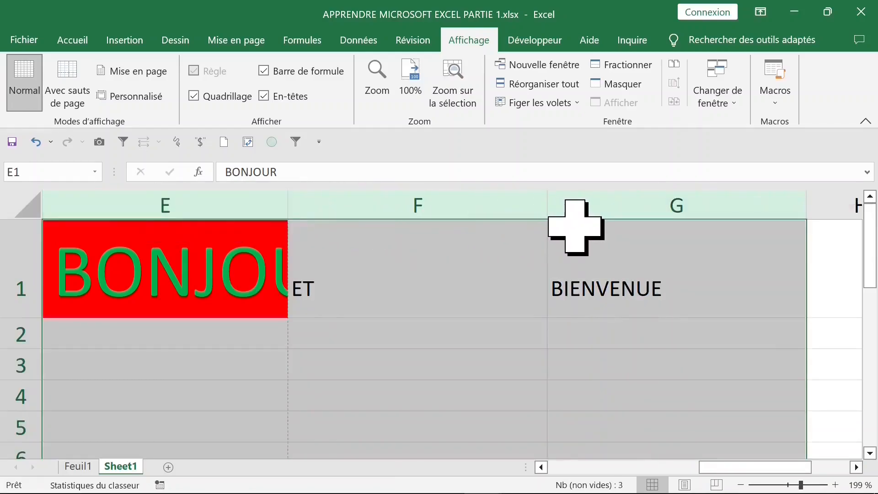
double_click(289, 208)
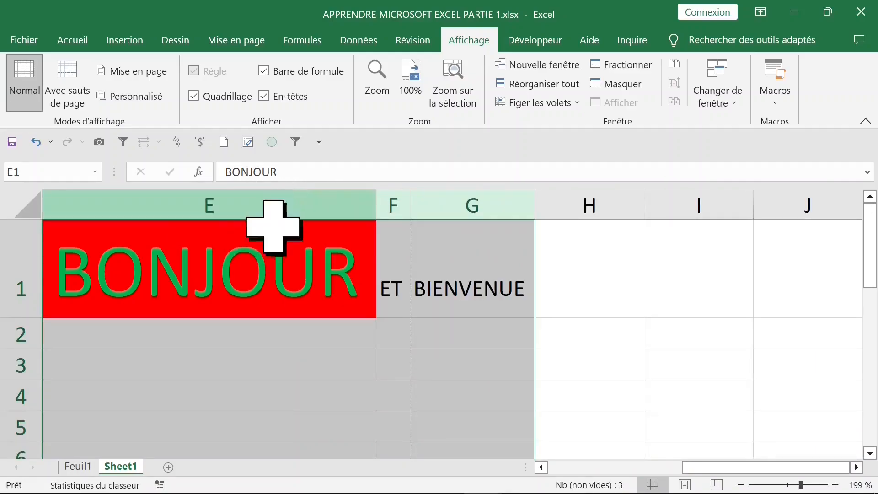
click(394, 280)
click(471, 264)
Enter 2020 in cell E7 and set its font size to 36
scroll(341, 314, down, 2)
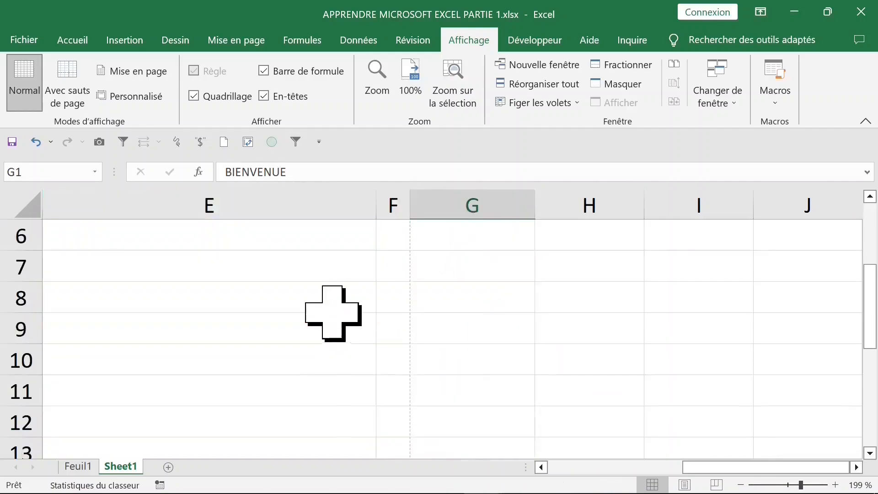
click(194, 275)
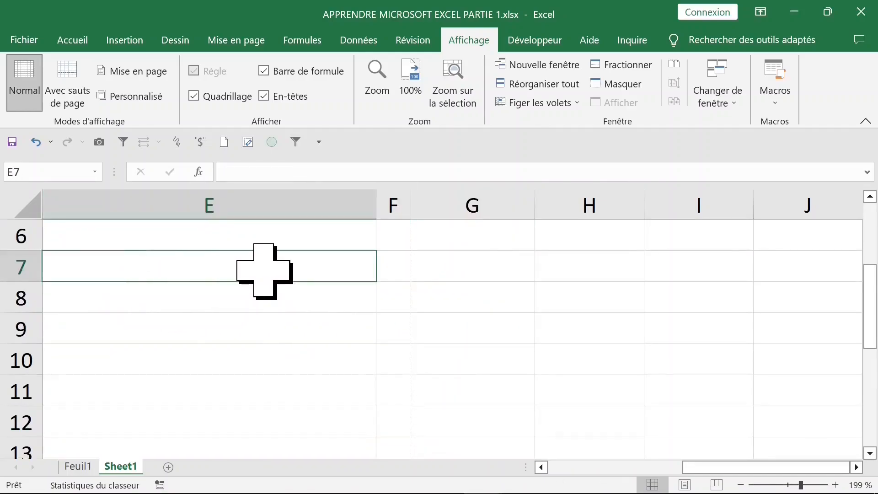
text(2020)
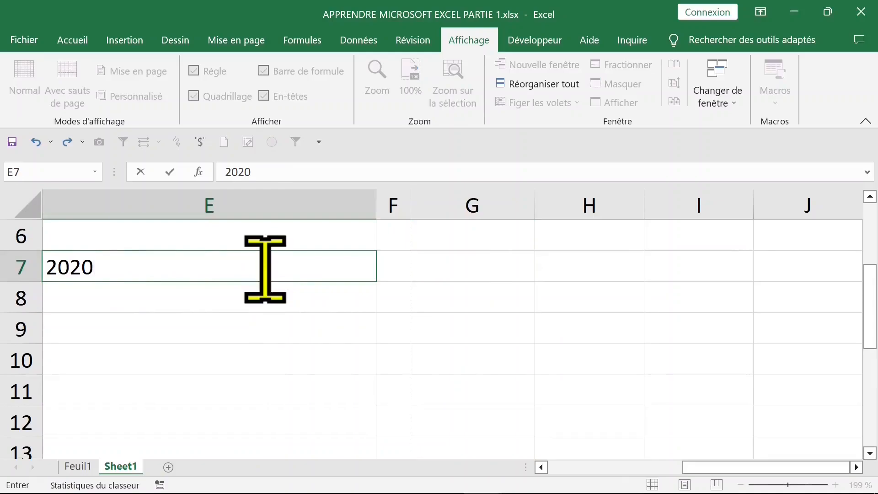
click(170, 172)
click(73, 40)
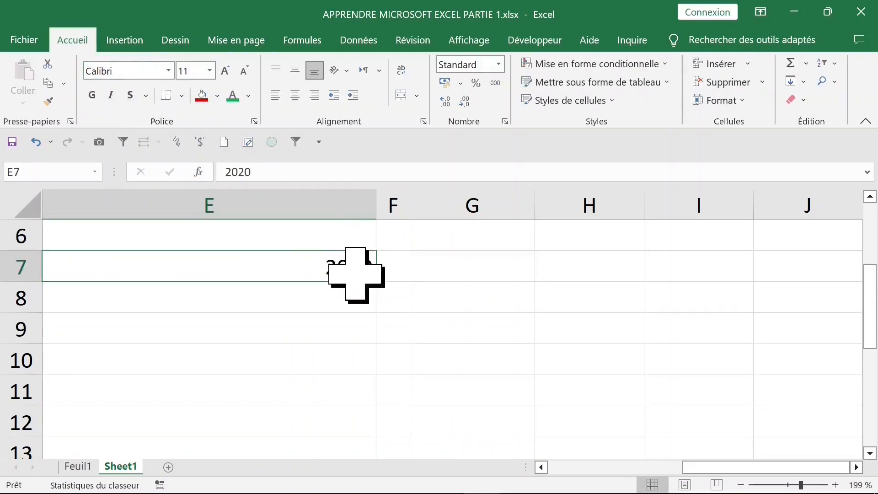
click(209, 71)
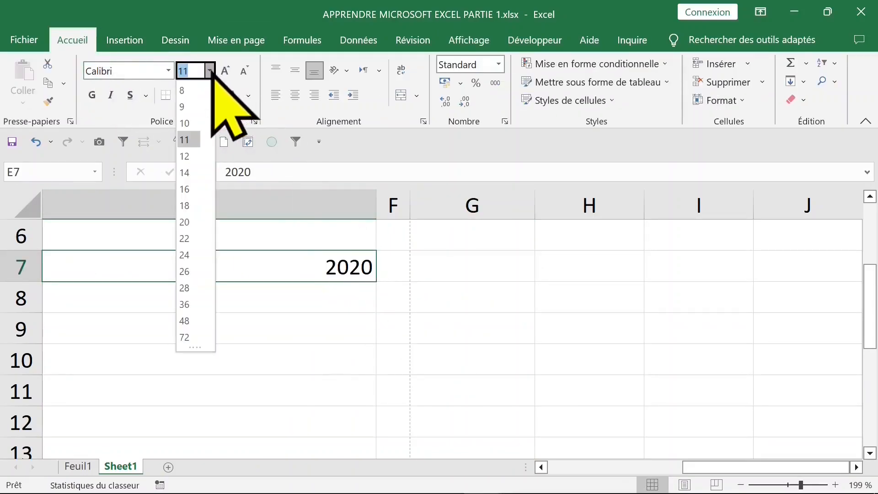
click(192, 305)
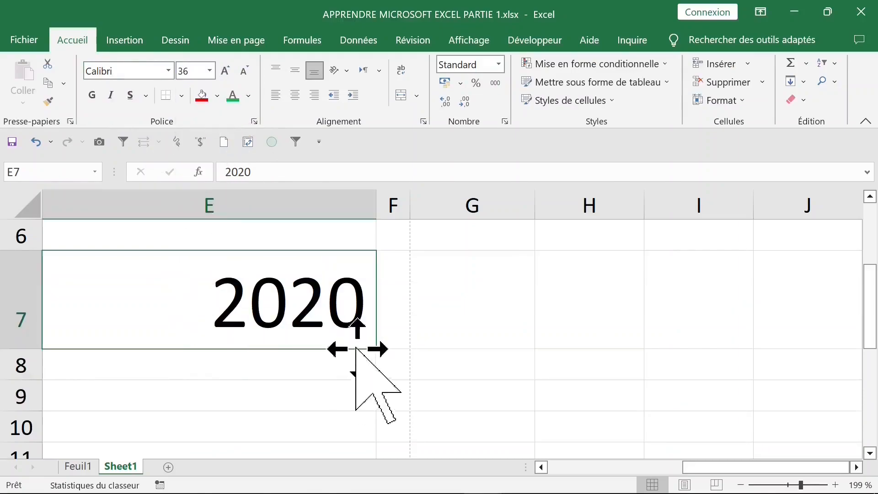
click(430, 311)
click(198, 312)
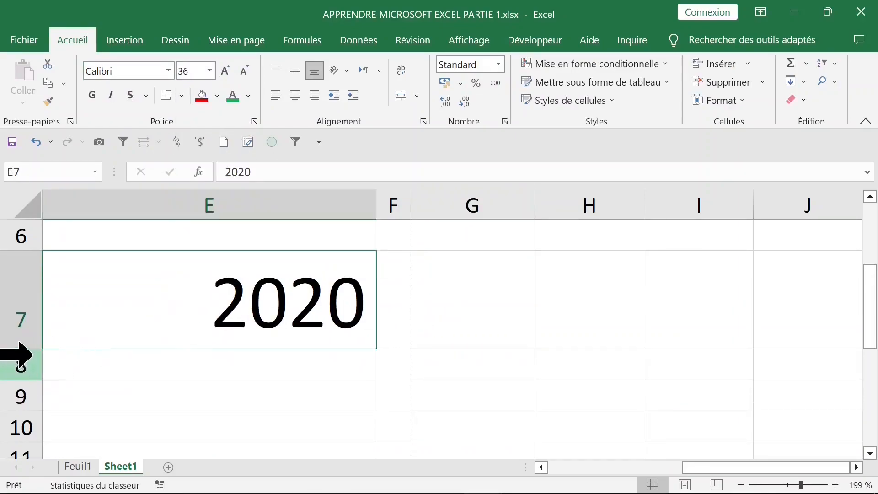
Increase the height of row 7, shrink row 6 to a thin strip, and reduce the height of row 7
drag(33, 349, 34, 383)
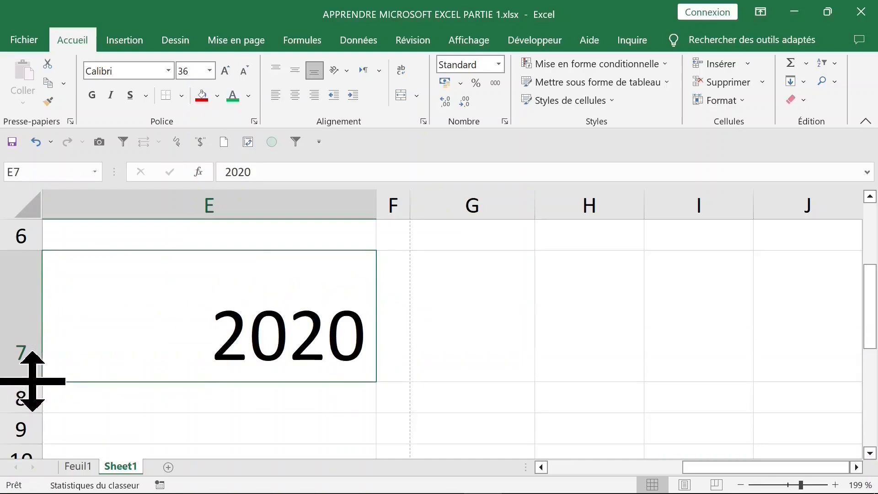
drag(35, 249, 35, 227)
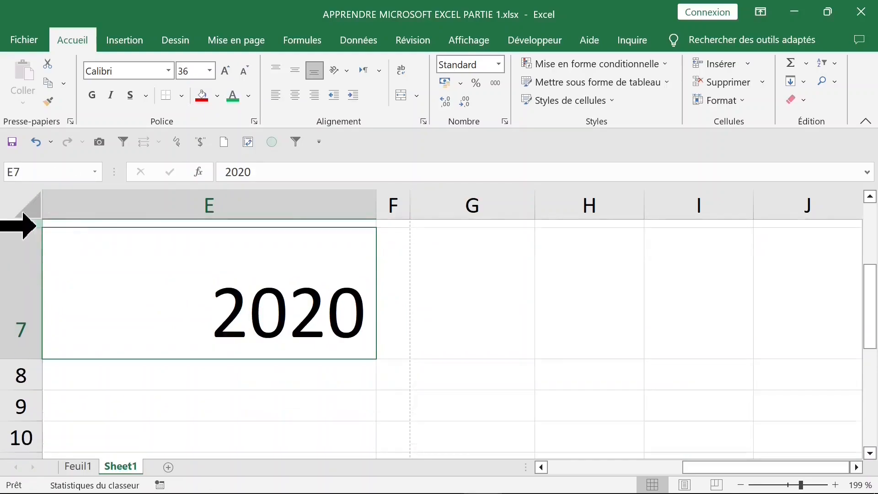
drag(34, 362, 36, 333)
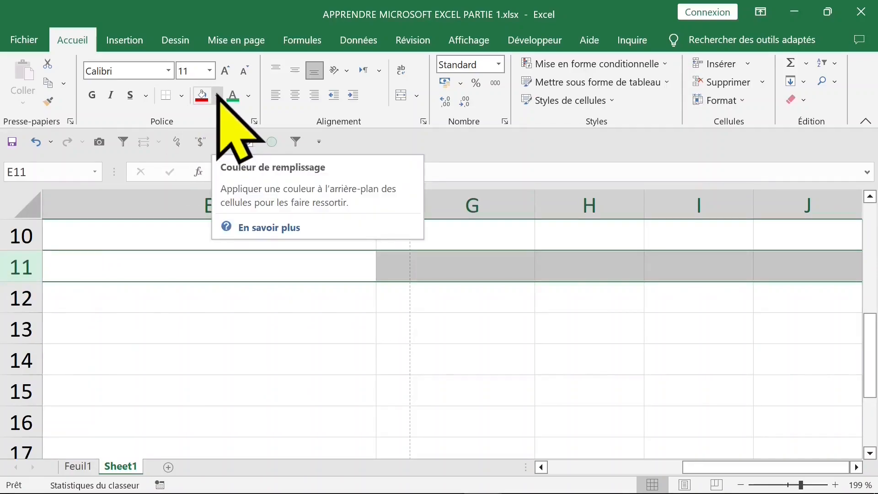
Fill the whole of row 11 with the standard yellow colour
click(218, 96)
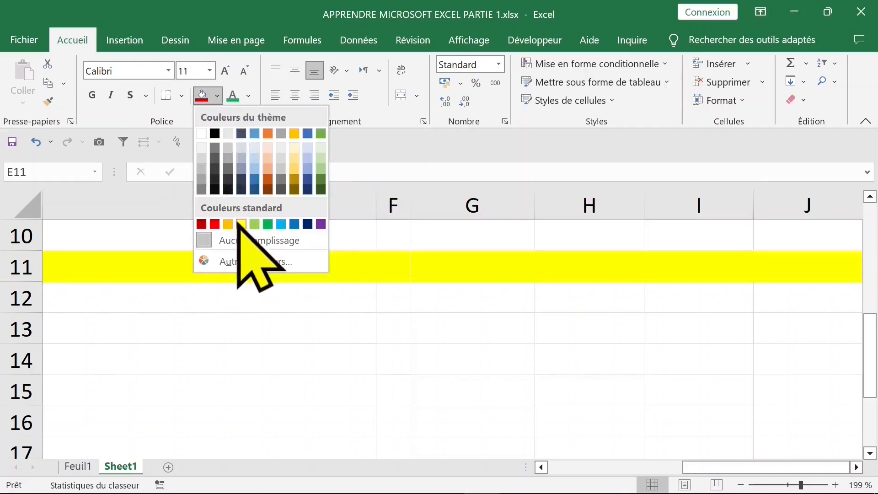
click(241, 223)
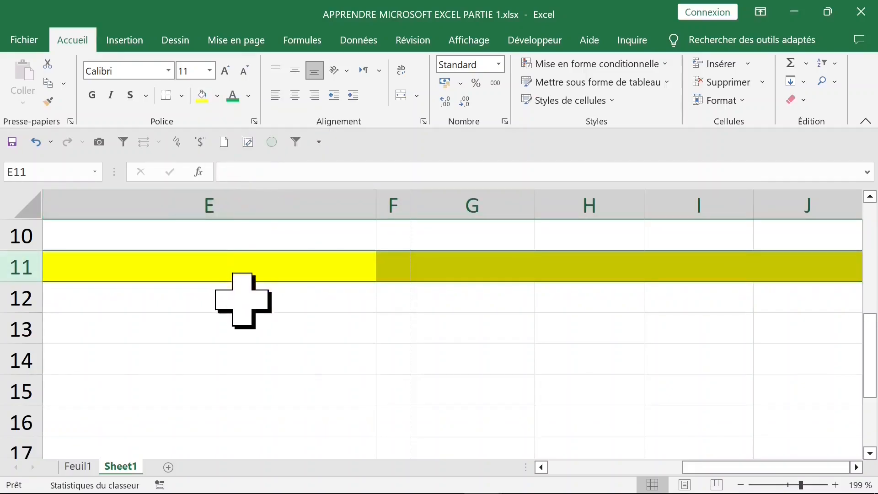
click(231, 320)
Set the font colour of row 11 to standard blue and enter MERCI in cell E11
click(19, 267)
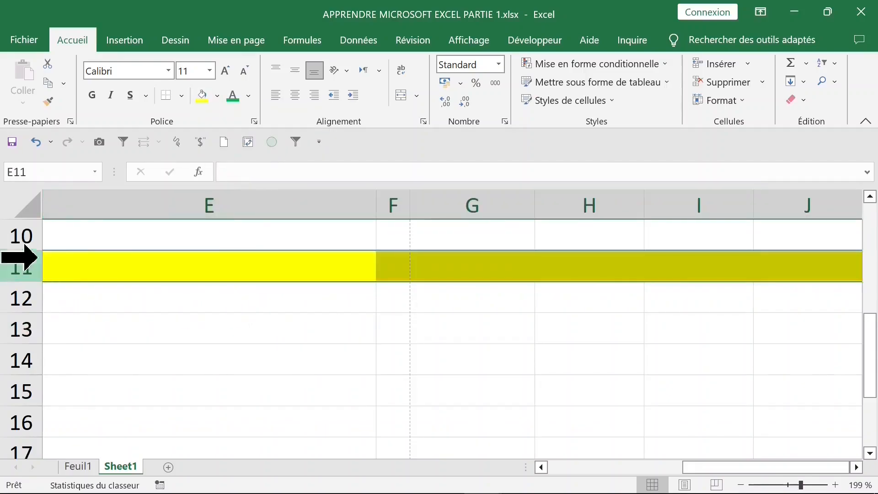
click(248, 96)
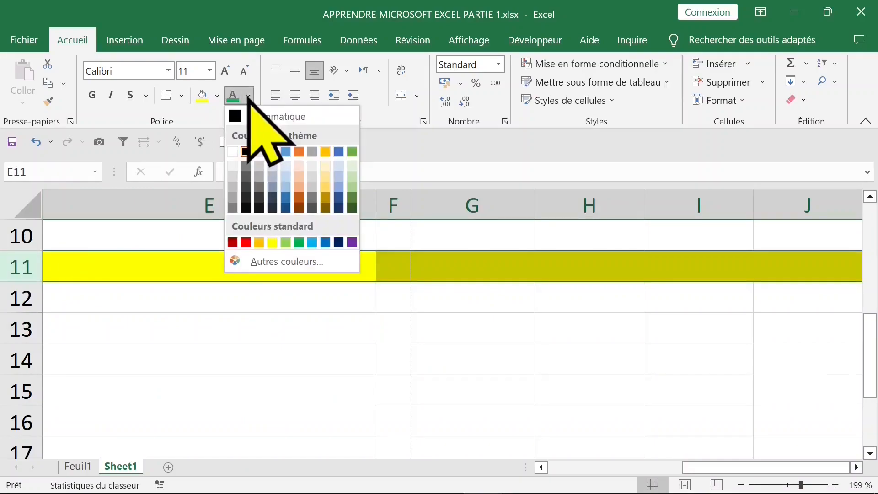
click(325, 243)
click(167, 269)
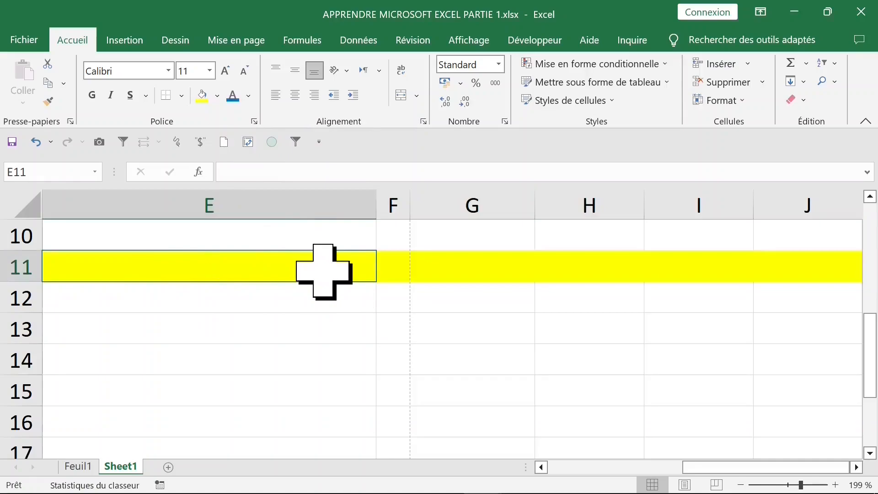
text(MERCI)
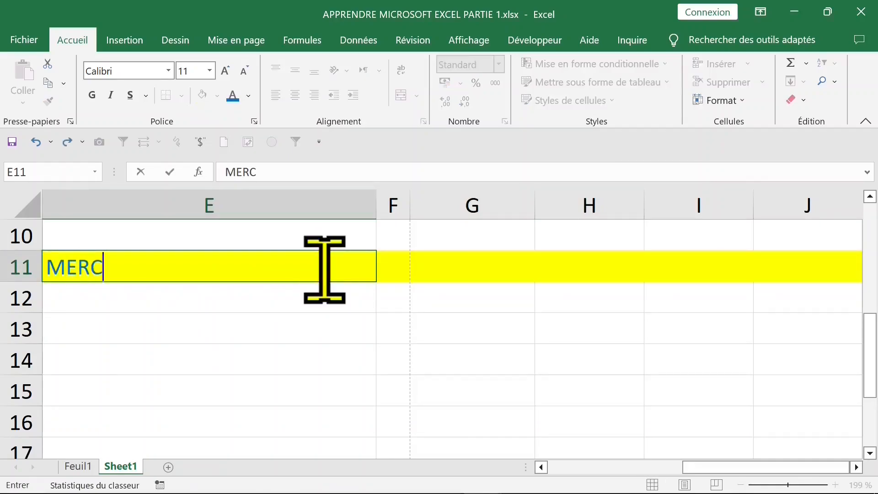
click(221, 330)
click(159, 269)
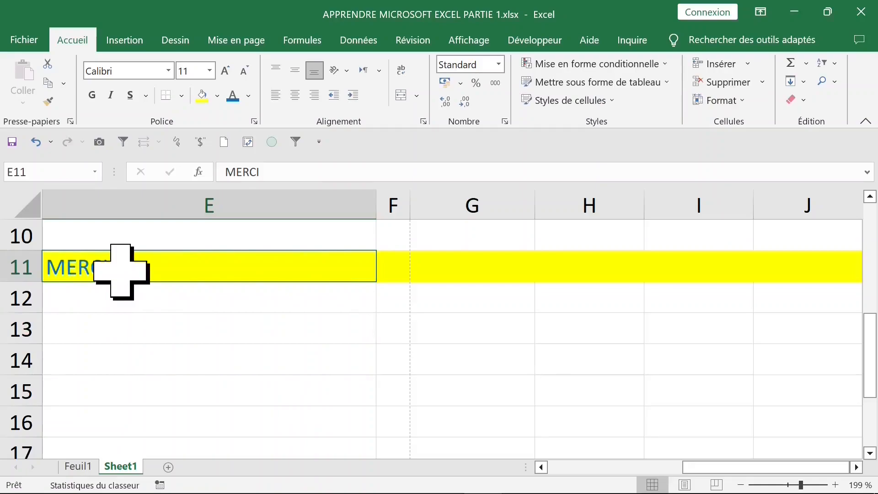
Try black, red and black again as the font colour of MERCI in cell E11
click(248, 96)
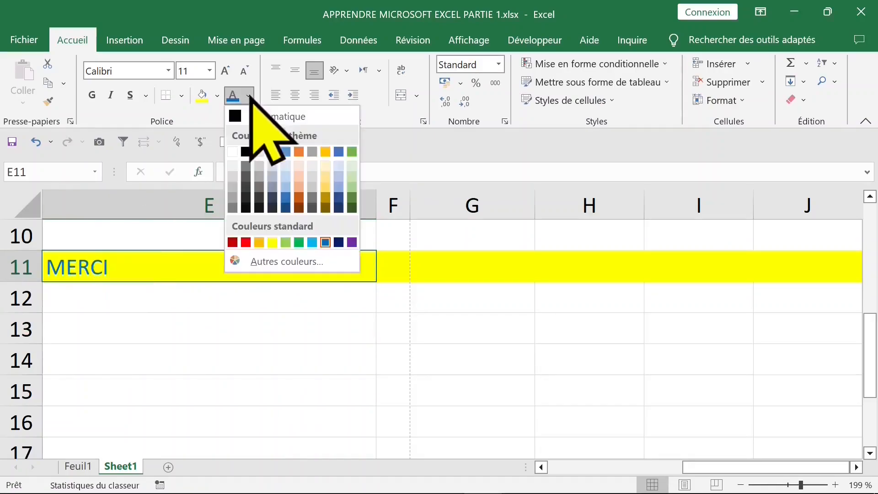
click(245, 151)
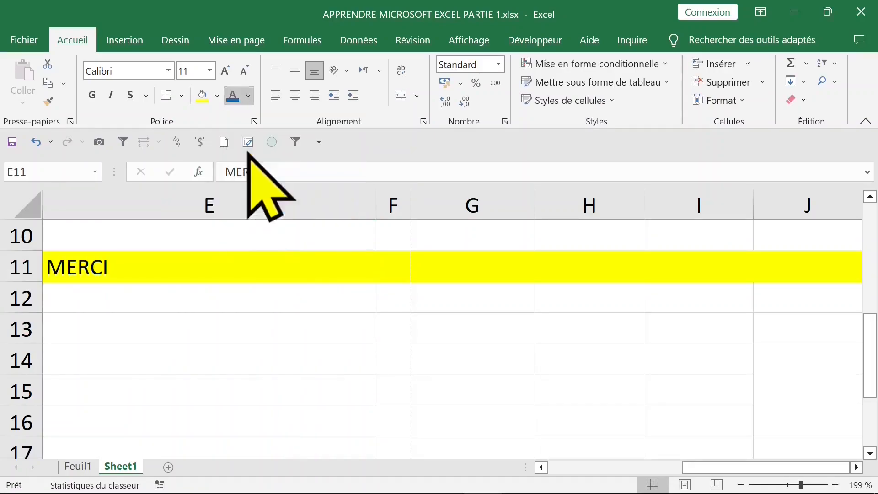
click(249, 96)
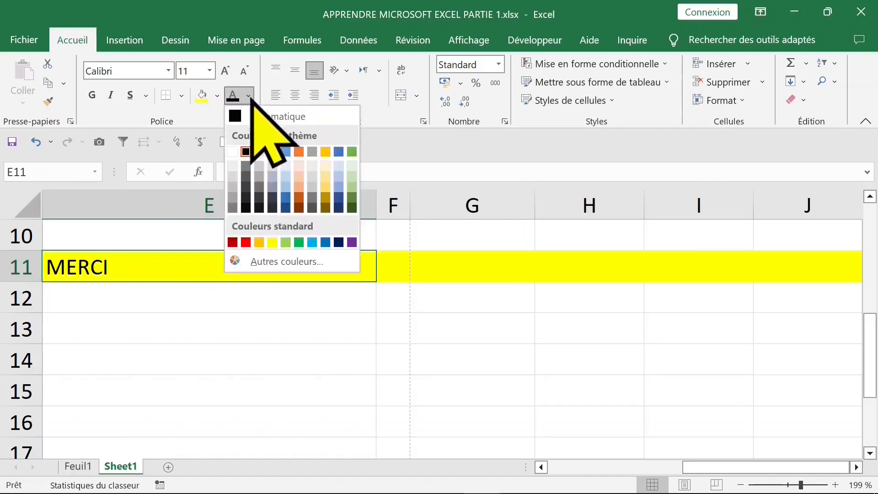
click(246, 242)
click(249, 96)
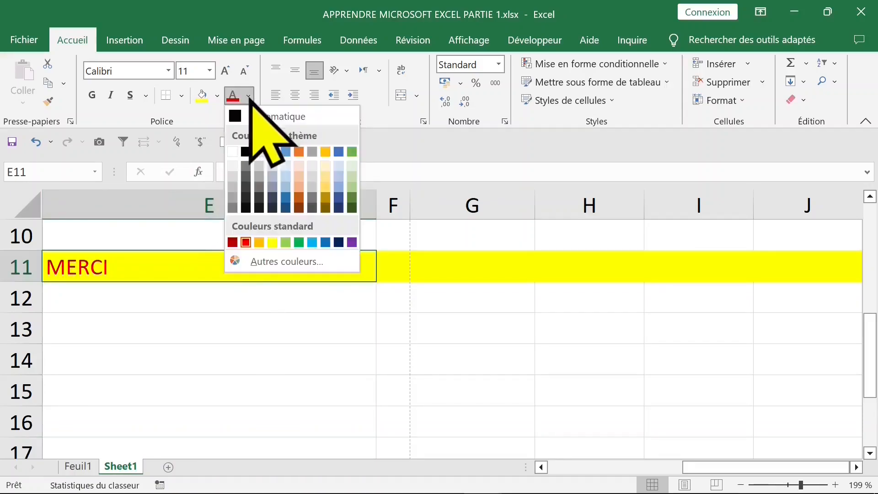
click(247, 154)
Compare colours in the extended colour palette and apply a pure blue to the MERCI text in cell E11
click(248, 96)
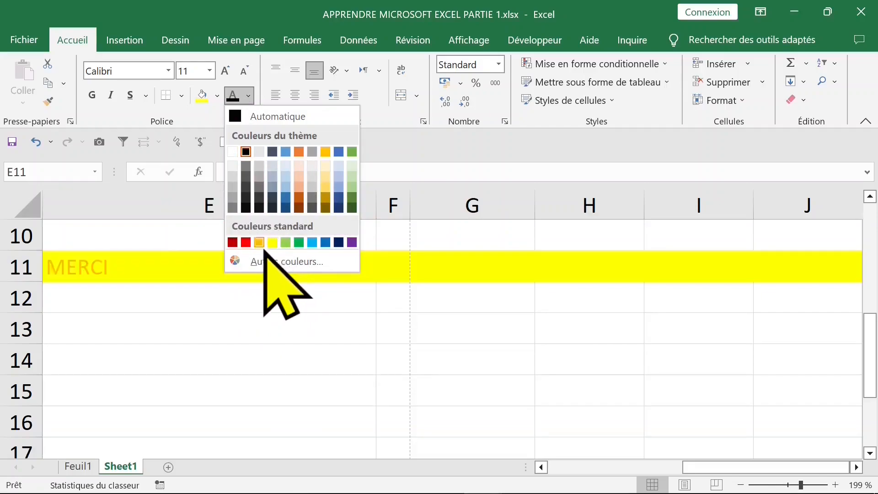
click(231, 267)
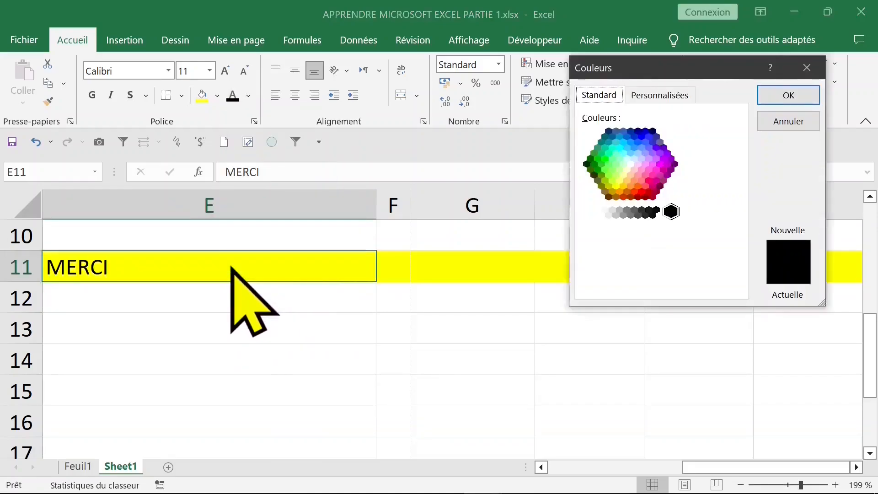
click(653, 175)
click(653, 160)
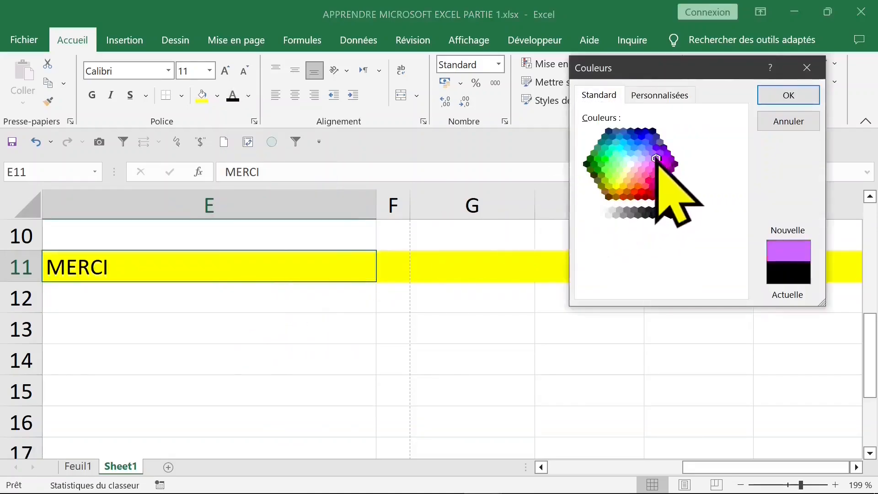
click(631, 153)
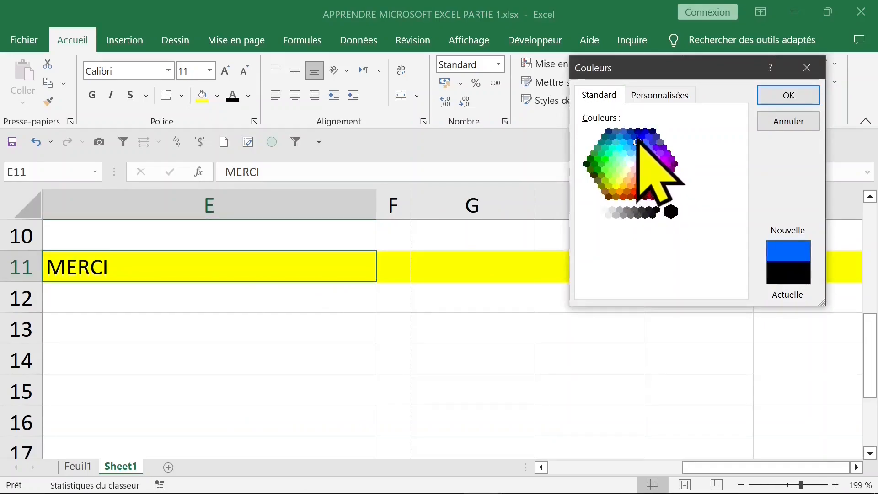
click(623, 143)
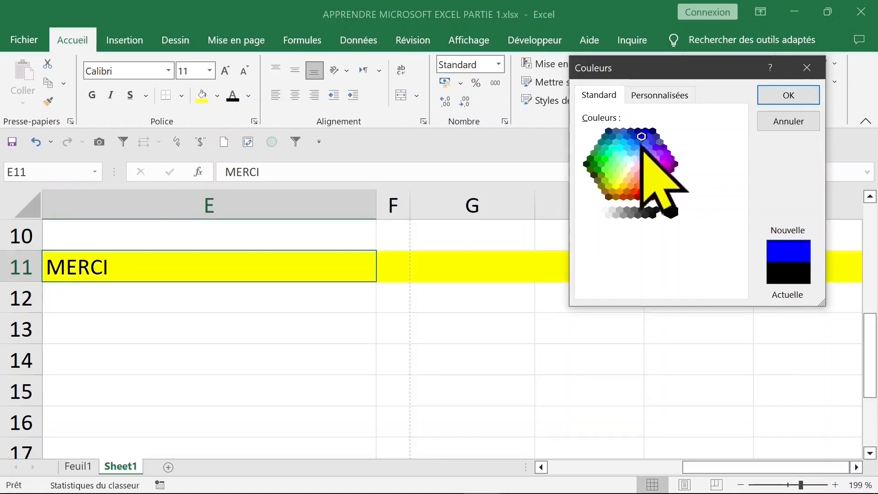
click(789, 95)
click(231, 329)
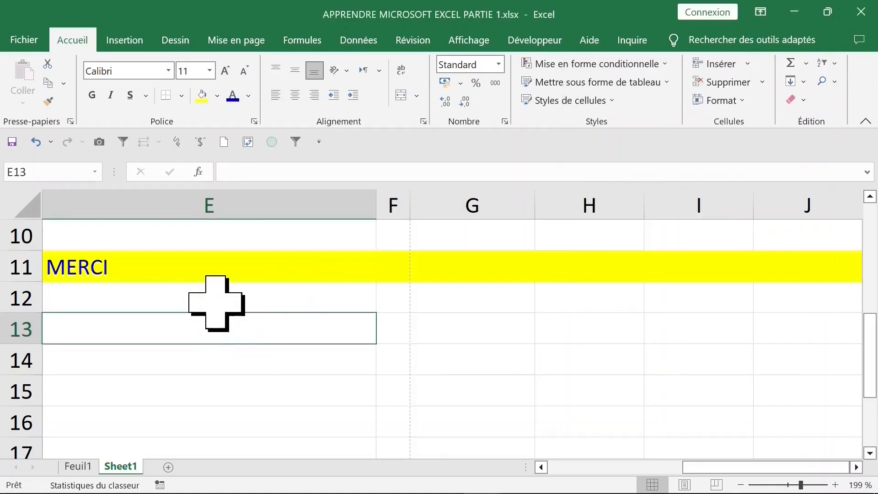
Apply bold, italic and underline to the MERCI text in cell E11
click(228, 275)
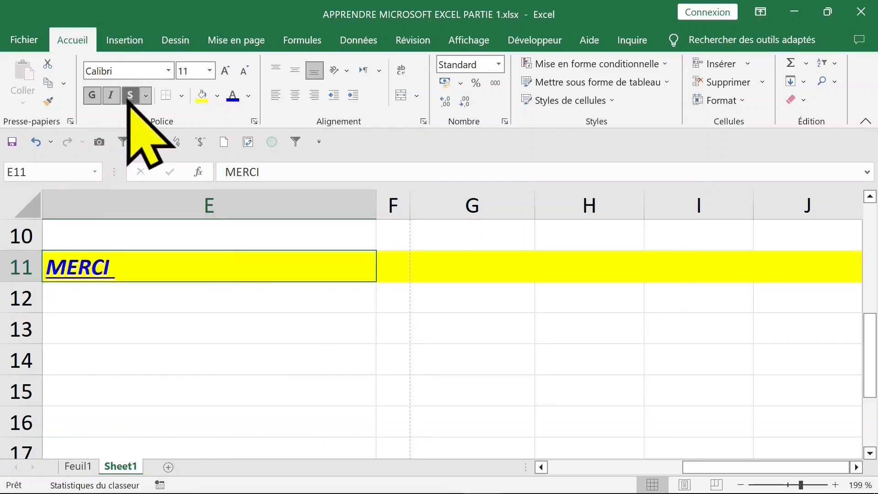
click(110, 96)
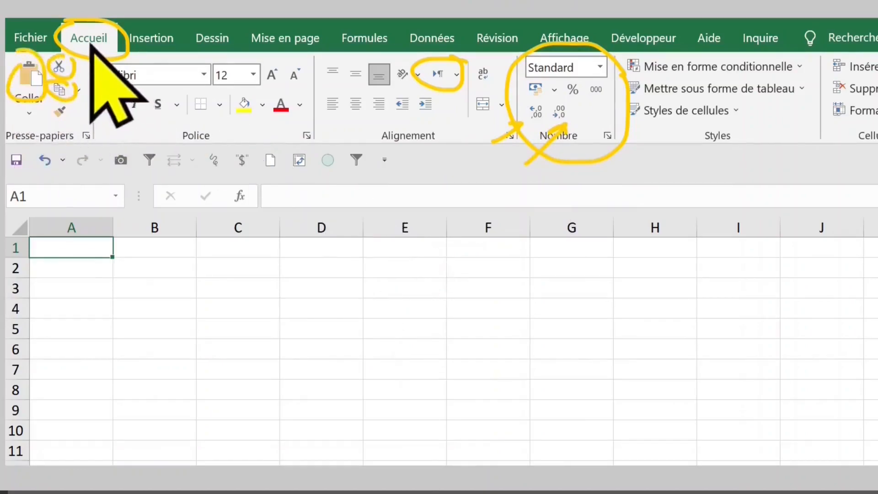
Review the insertion commands, including tables, illustrations, links, text and symbols, along with the workbook's sheets that links can connect
click(147, 38)
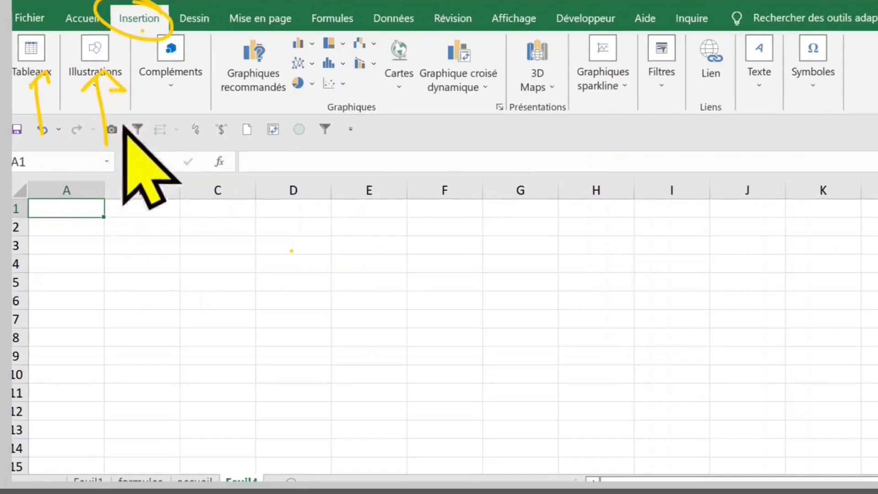
mouse_move(247, 269)
mouse_down()
mouse_move(370, 266)
mouse_move(239, 288)
mouse_up()
mouse_move(706, 225)
mouse_down()
mouse_move(546, 302)
mouse_move(751, 271)
mouse_move(680, 235)
mouse_up()
drag(801, 232, 785, 271)
key(ctrl+z)
key(ctrl+z)
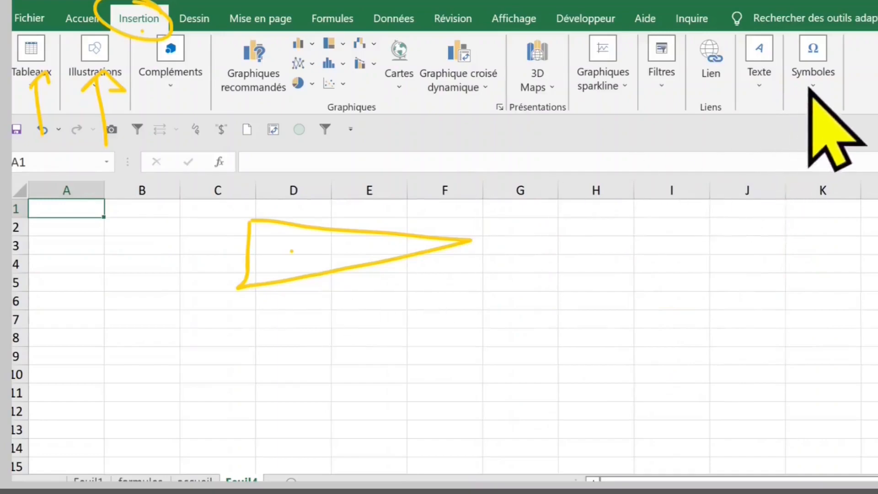
click(760, 84)
mouse_move(819, 23)
mouse_down()
mouse_move(780, 89)
mouse_move(819, 25)
mouse_move(814, 30)
mouse_up()
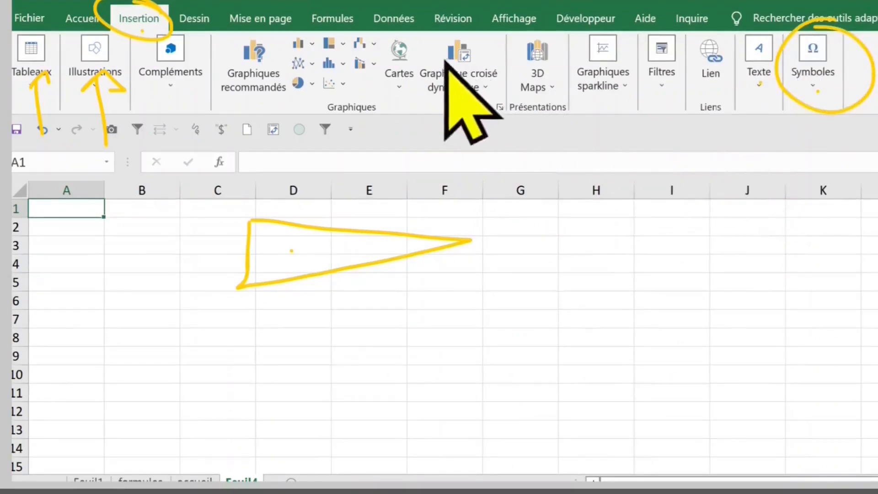
click(564, 102)
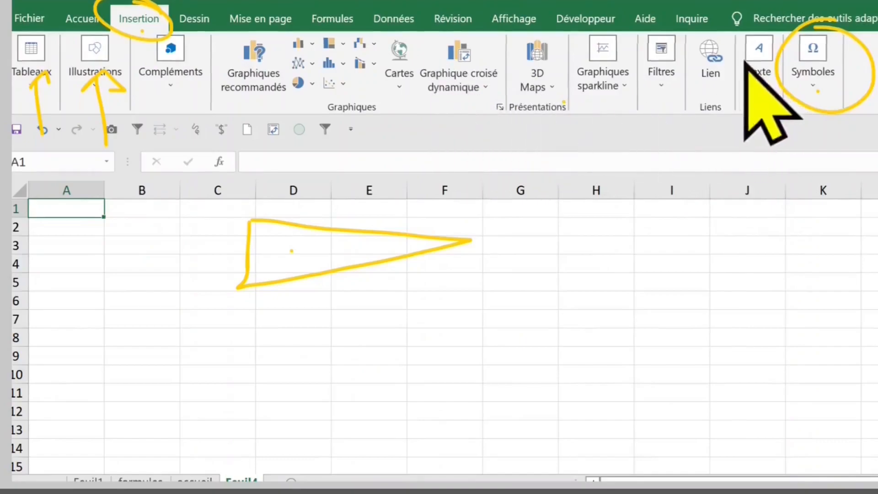
mouse_move(745, 78)
mouse_down()
mouse_move(681, 64)
mouse_move(739, 39)
mouse_up()
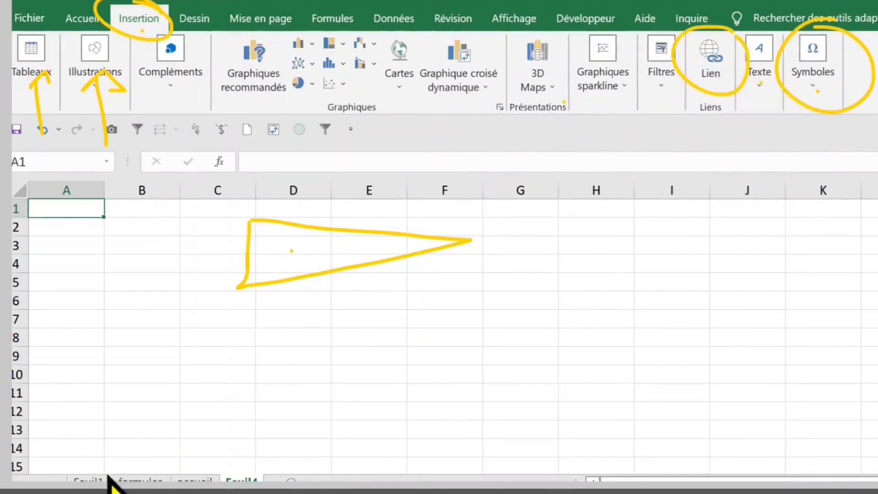
drag(108, 476, 236, 463)
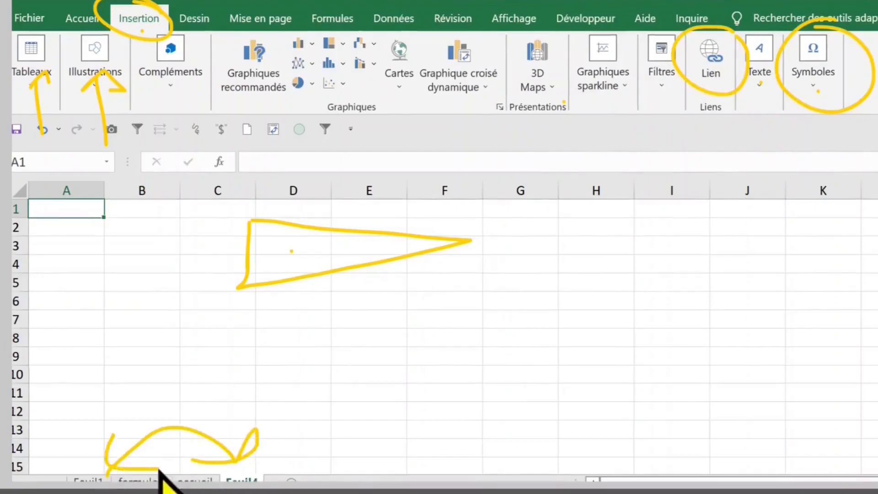
drag(341, 412, 722, 268)
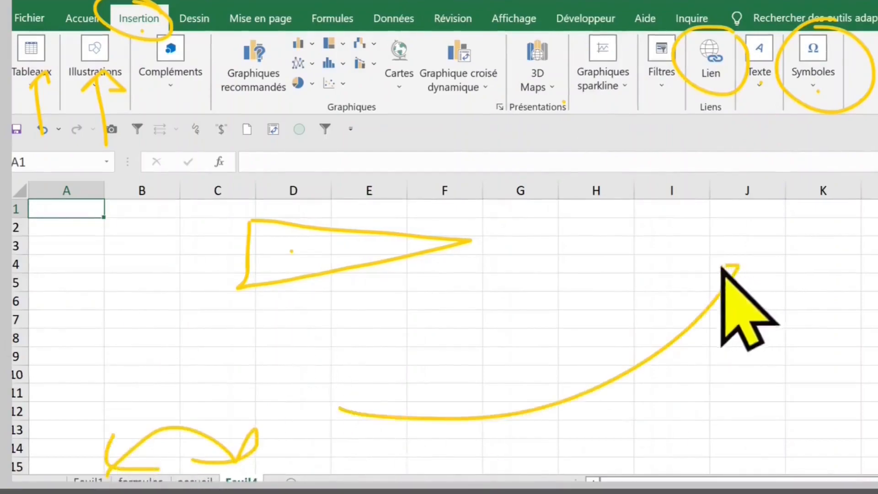
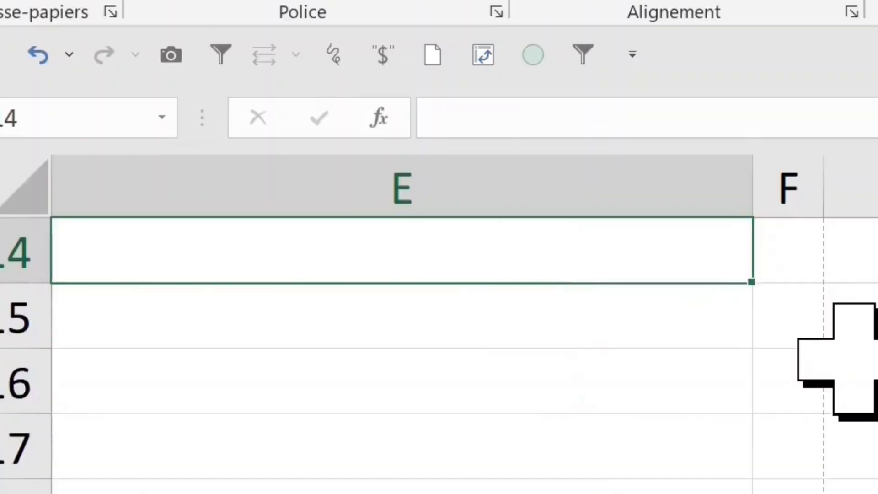
Enter the current-date formula =AUJOURDHUI() in cell E14
text(=AUJOURDHUI())
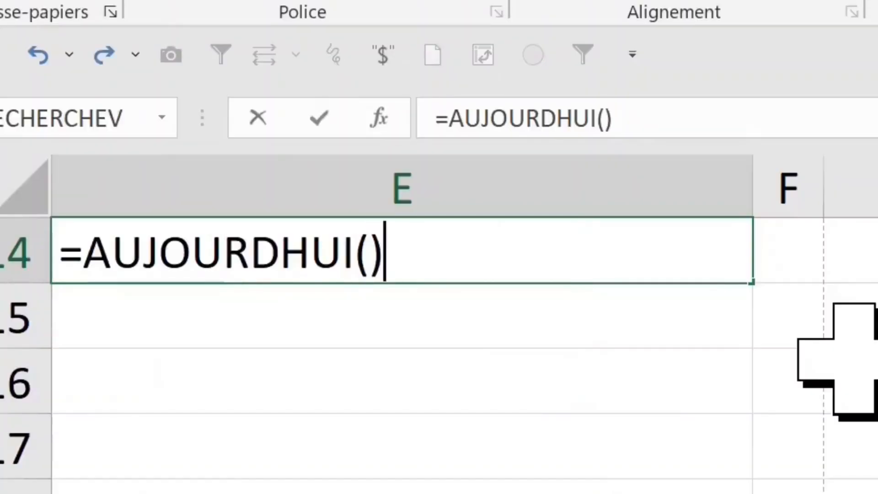
key(Return)
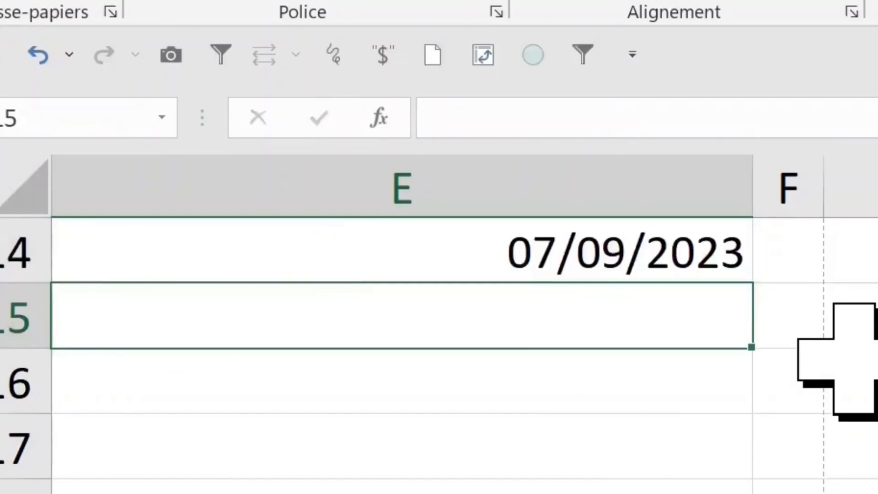
Enter the division formula =200/7 in cell G14
click(658, 263)
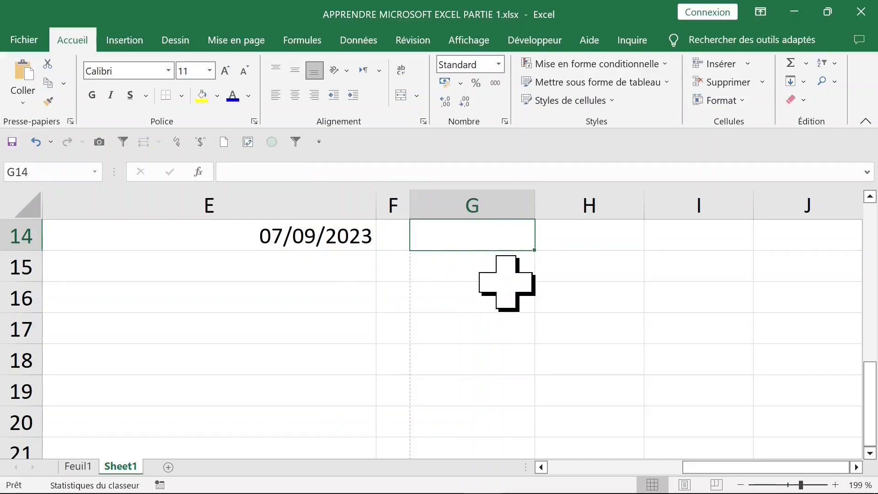
text(=)
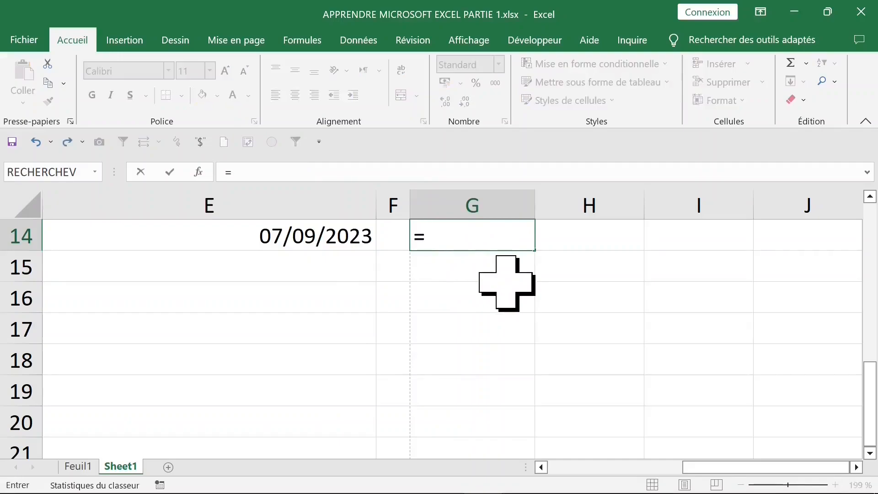
text(200/7)
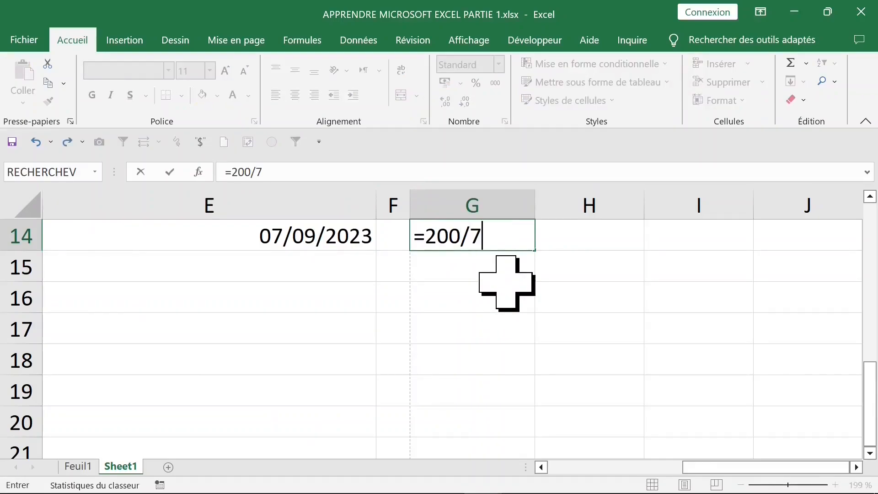
key(Return)
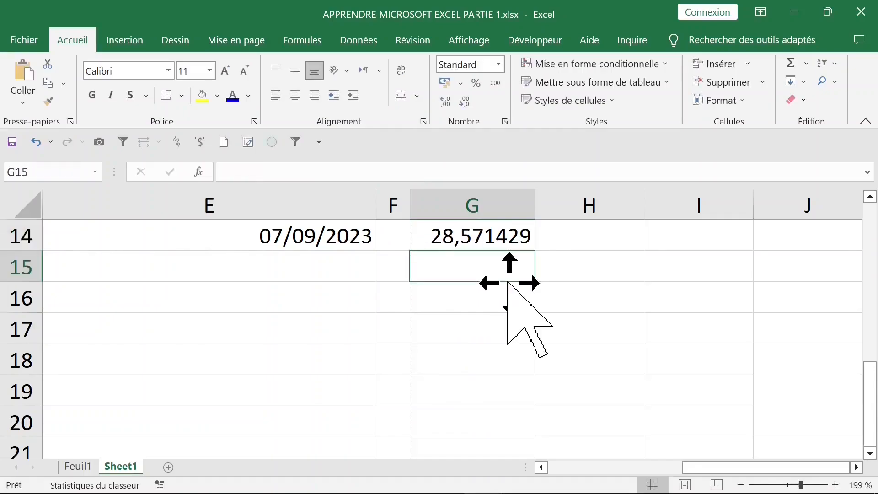
Enter 400/7 without an equals sign in cell G15
click(494, 246)
click(496, 274)
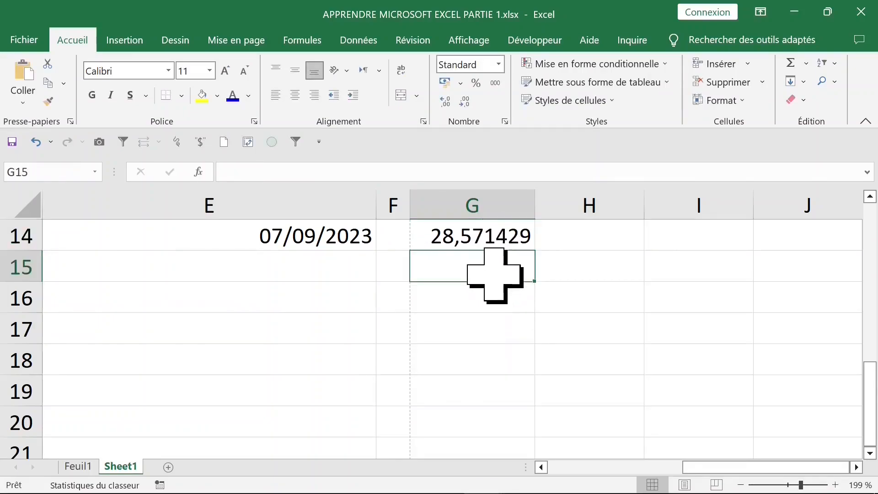
text(400/7)
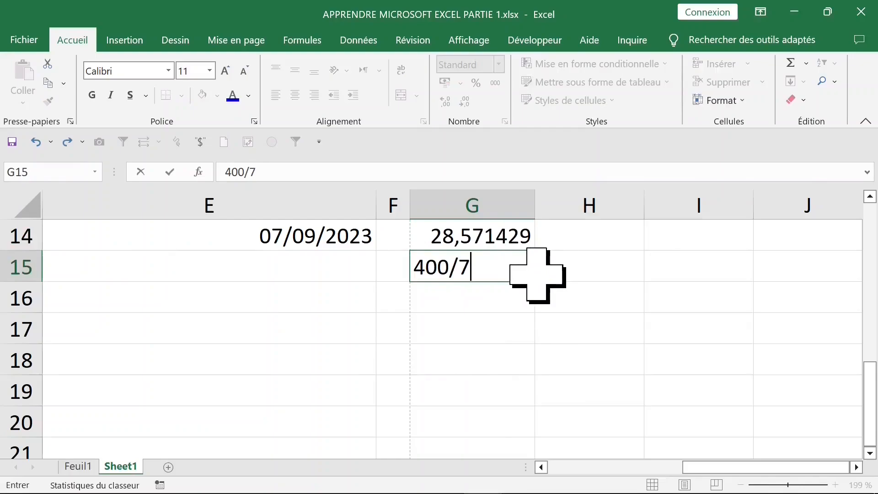
key(Return)
Enter the formulas =400/7 in cell G15, =2000/7 in G16 and =1000/7 in G17
click(510, 274)
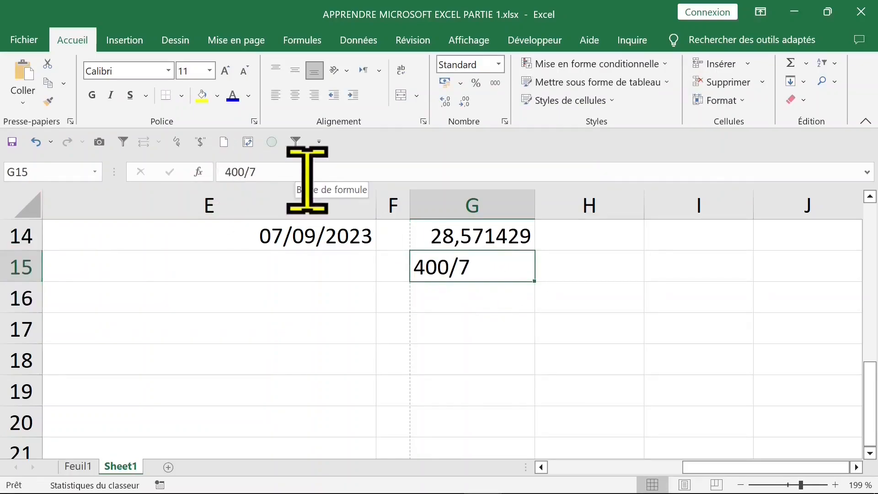
text(=)
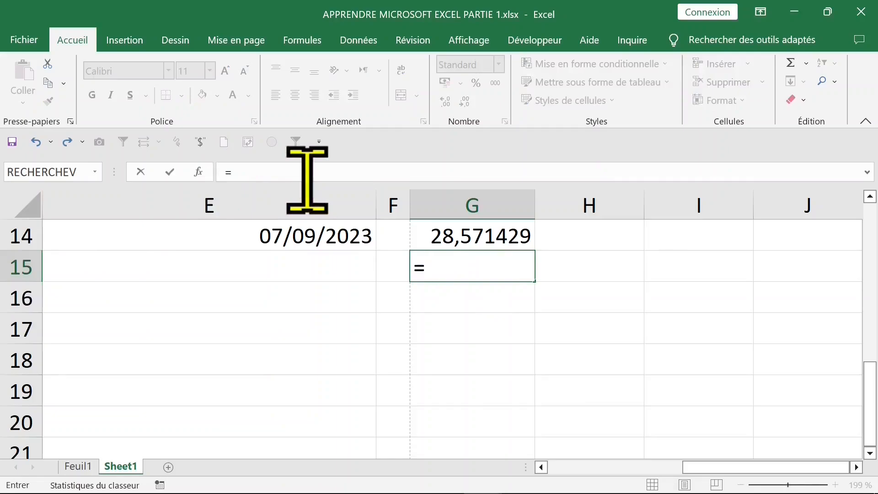
text(400/7)
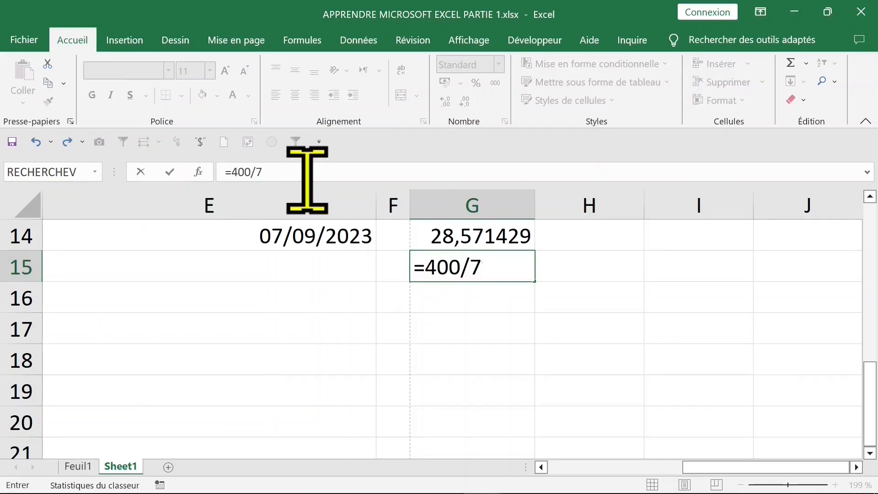
key(Return)
text(=2000/7)
key(Return)
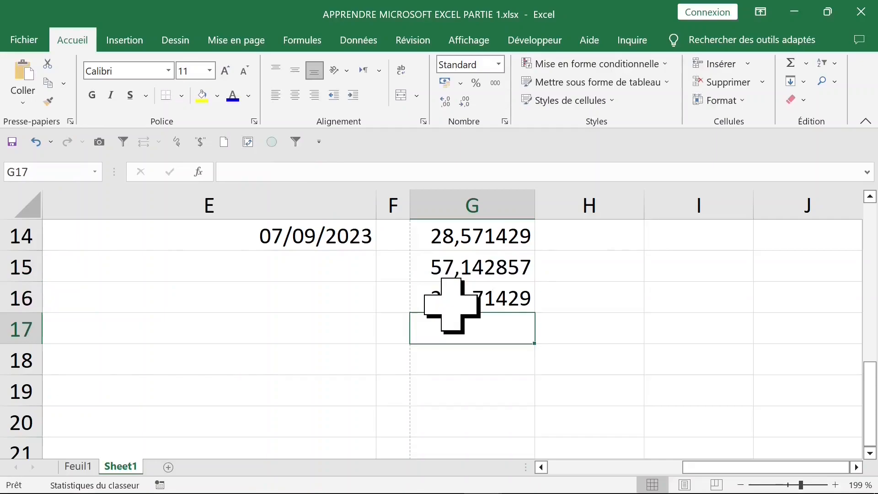
text(=1000/7)
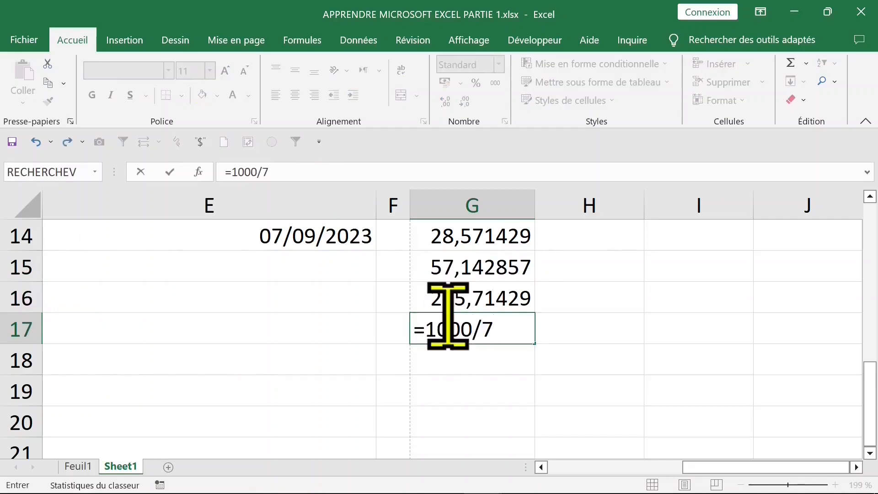
key(Return)
Collapse and expand the ribbon several times, leaving it collapsed to show only the tab names
click(590, 235)
double_click(71, 40)
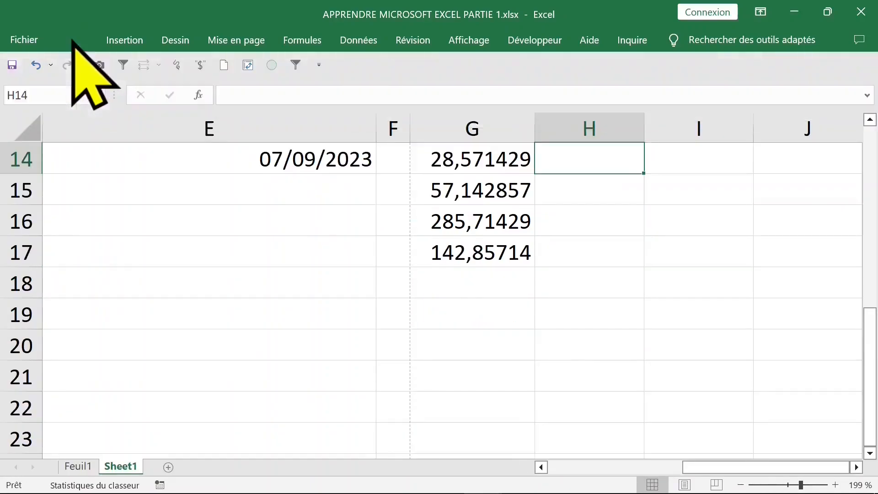
double_click(72, 40)
double_click(72, 41)
double_click(73, 40)
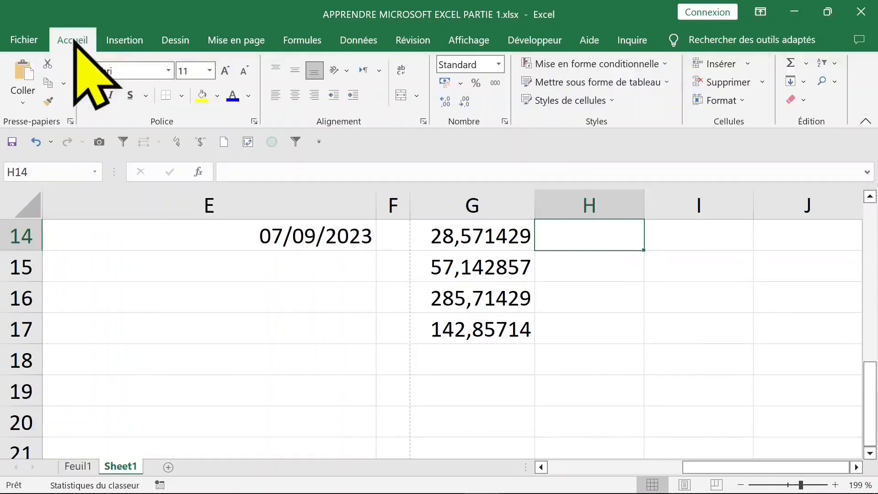
double_click(72, 40)
double_click(74, 41)
double_click(73, 41)
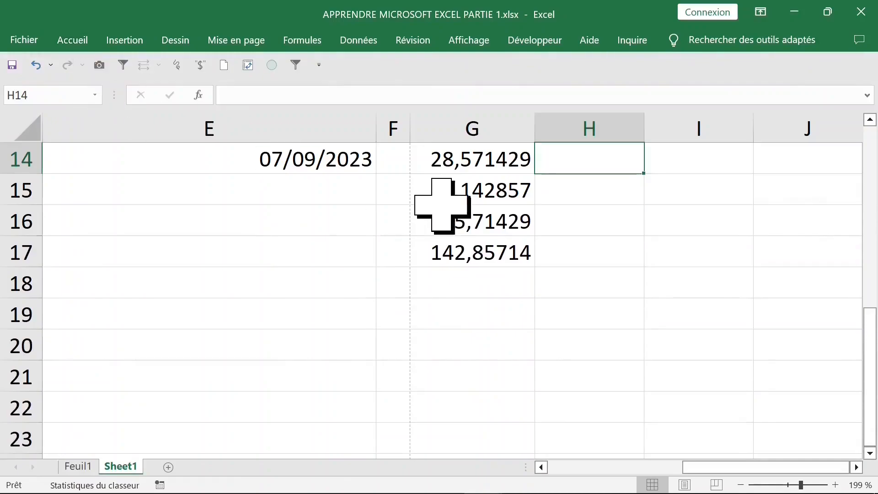
Examine the division formulas behind the results in cells G14 to G17
click(609, 190)
click(589, 169)
click(505, 160)
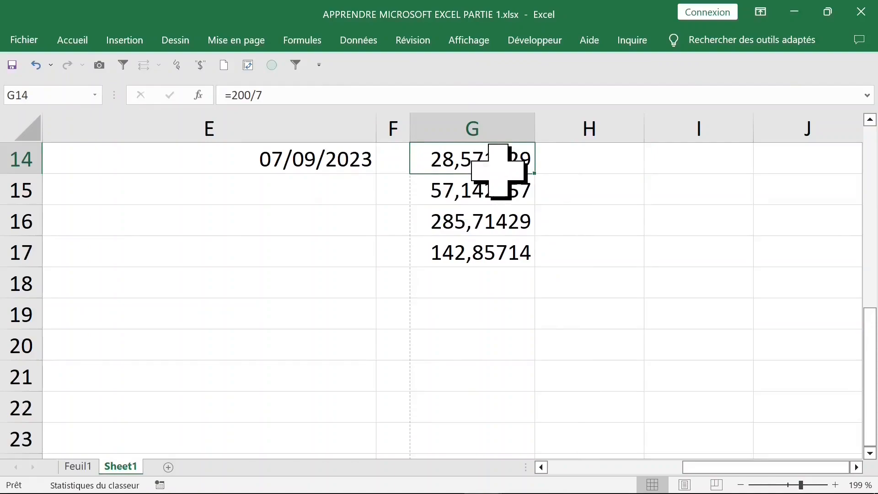
click(497, 185)
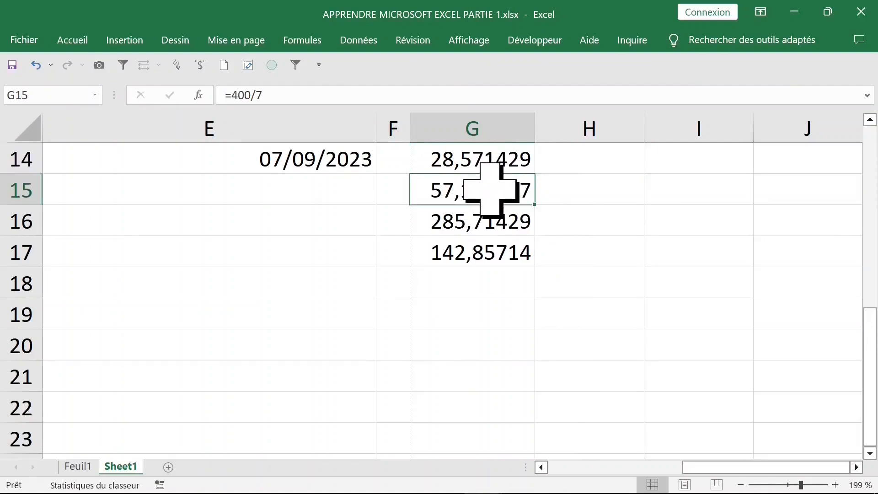
click(490, 220)
click(500, 245)
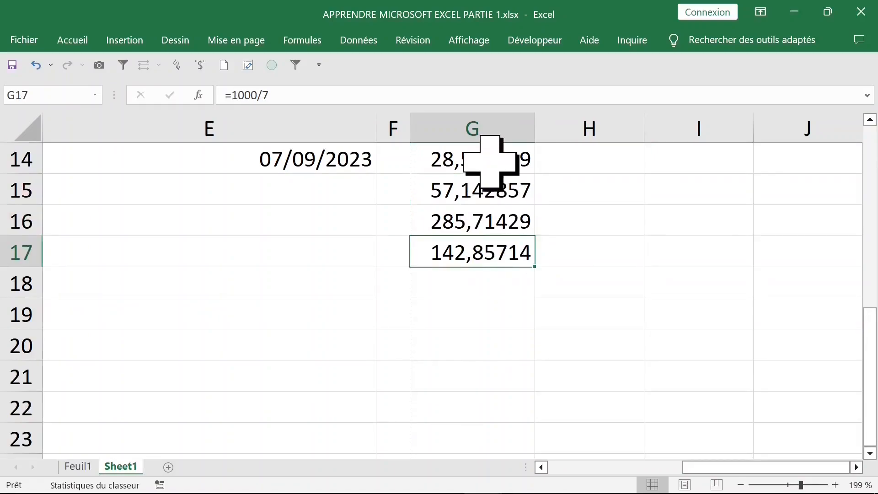
drag(490, 157, 490, 251)
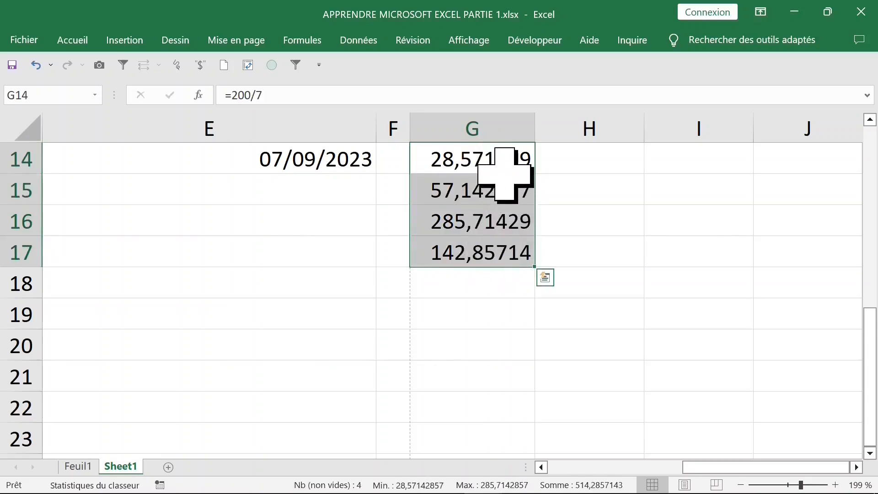
click(585, 170)
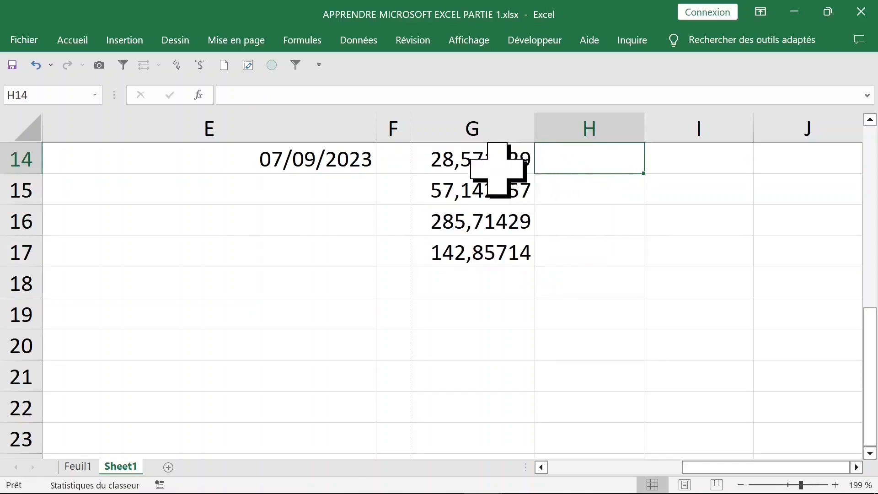
click(500, 166)
click(588, 172)
click(484, 165)
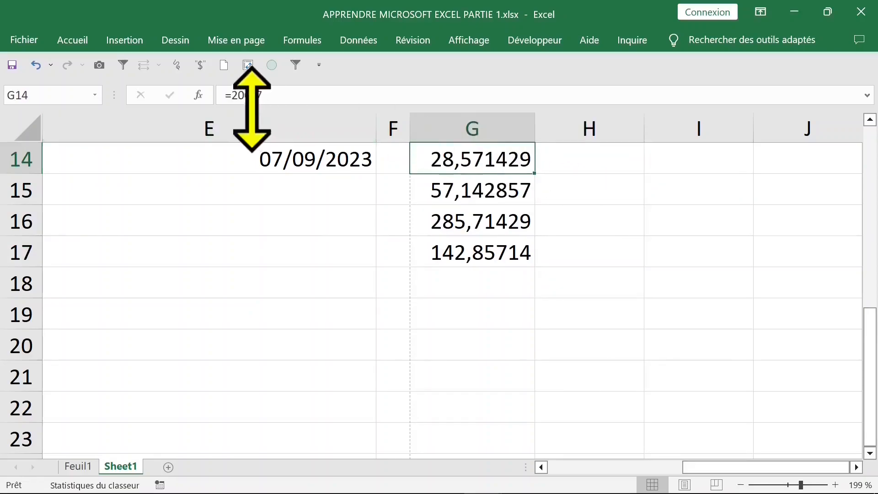
Enter the dividends 200 in cell H14 and 400 in cell H15, matching the formulas in column G
click(599, 166)
text(200)
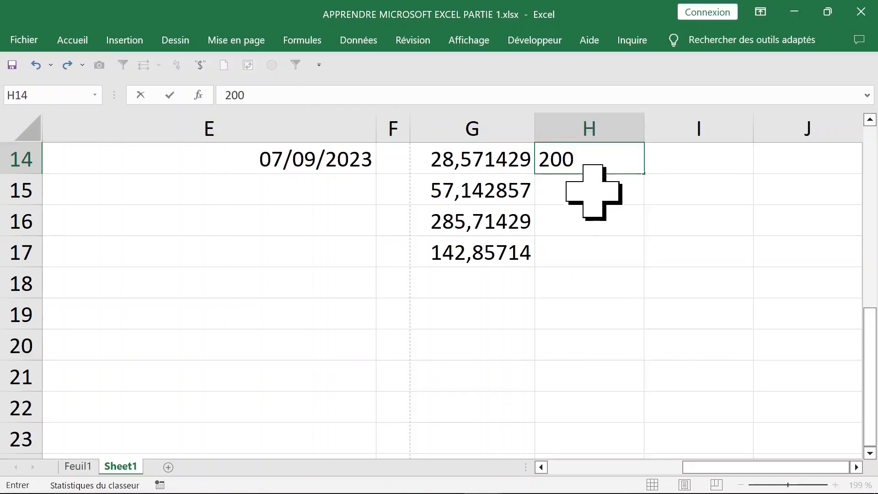
key(Return)
click(493, 194)
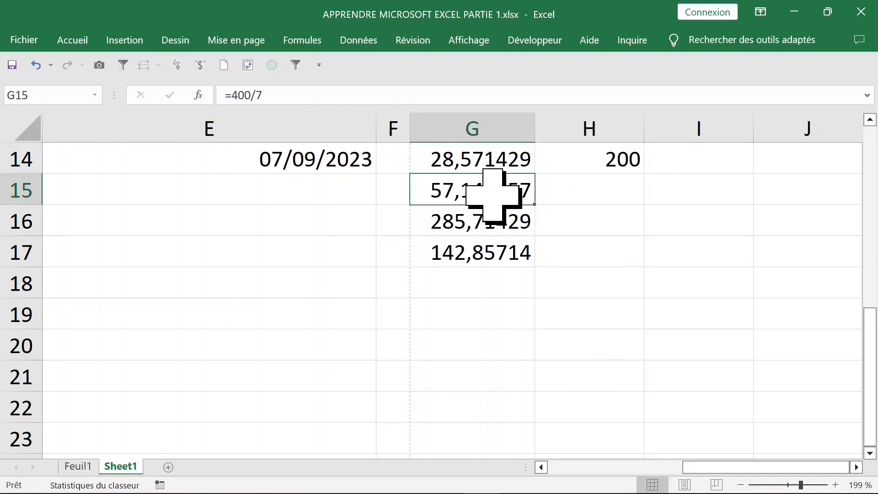
click(600, 197)
text(400)
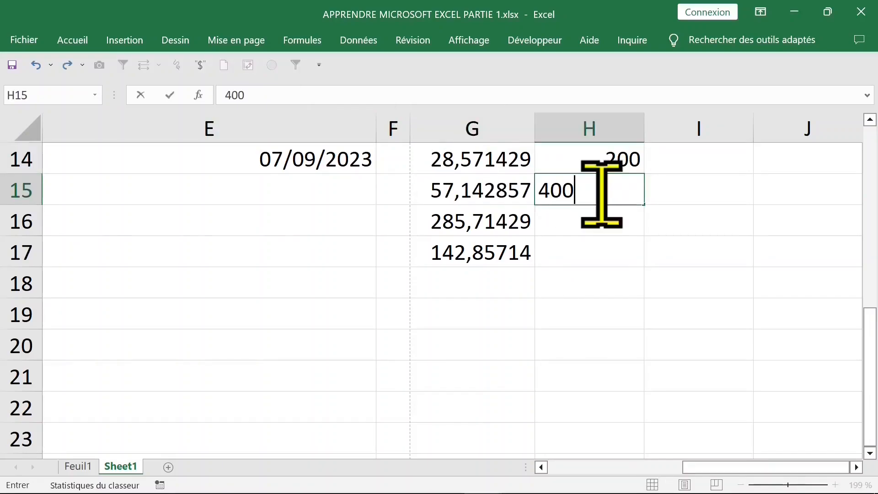
Enter the dividends 2000 in cell H16 and 1000 in cell H17, matching the formulas beside them
click(487, 224)
click(610, 224)
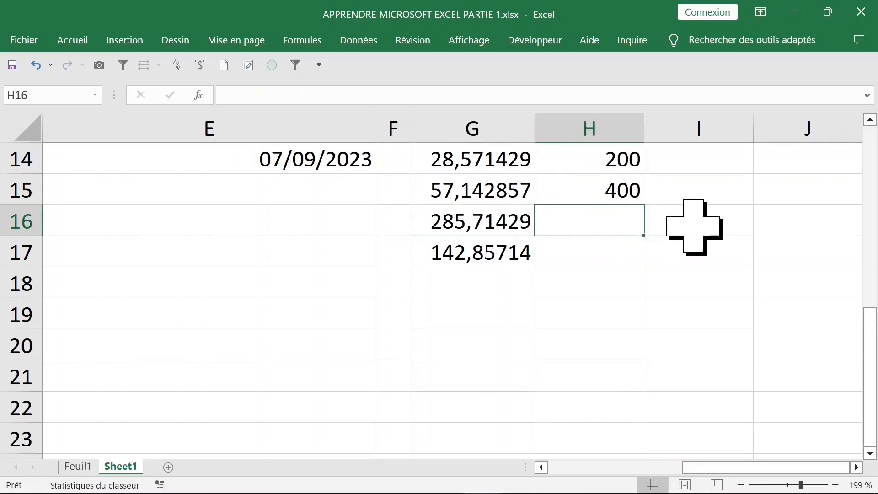
text(2000)
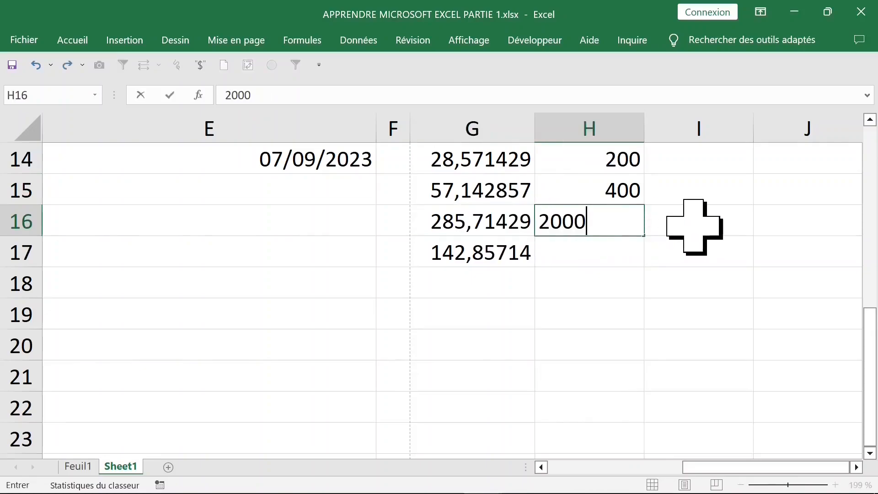
click(496, 255)
click(595, 253)
text(1000)
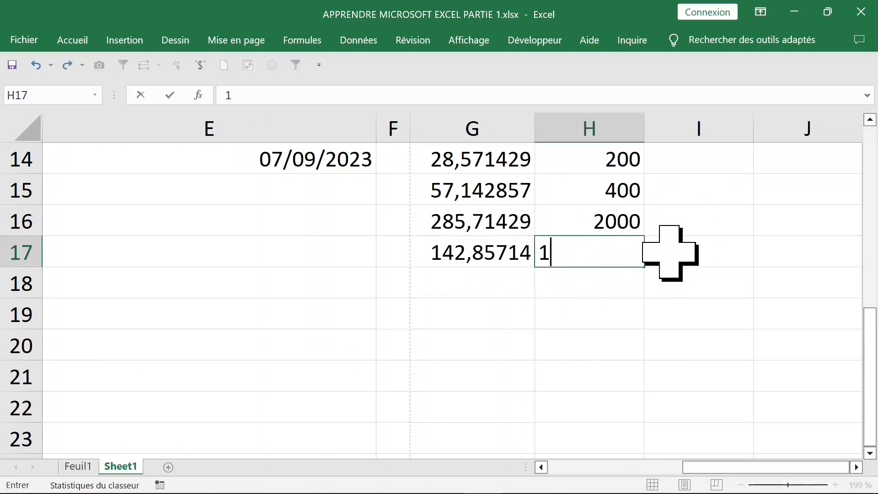
click(680, 264)
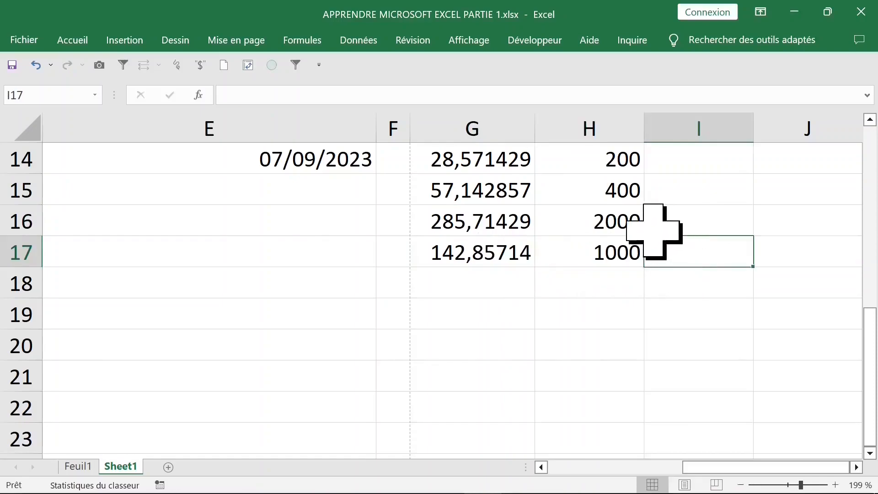
Enter a formula in cell I14 that divides cell H14 by 7
scroll(647, 225, up, 1)
drag(616, 192, 623, 275)
click(686, 198)
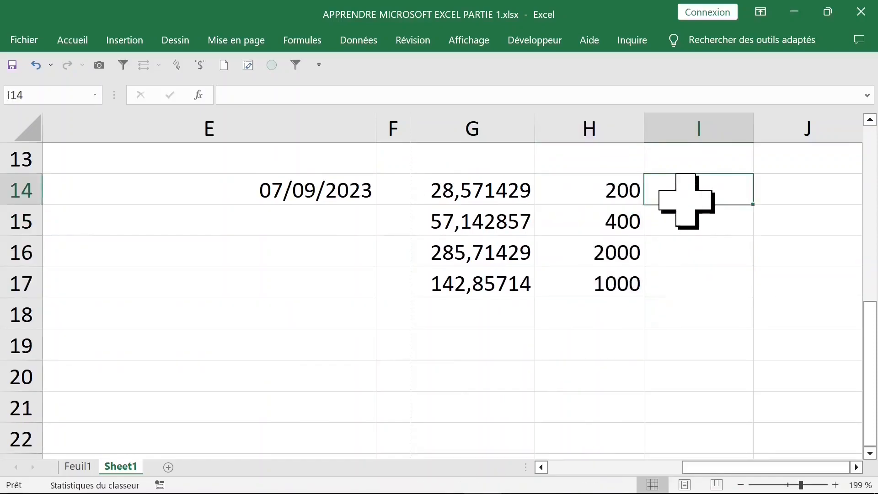
text(=)
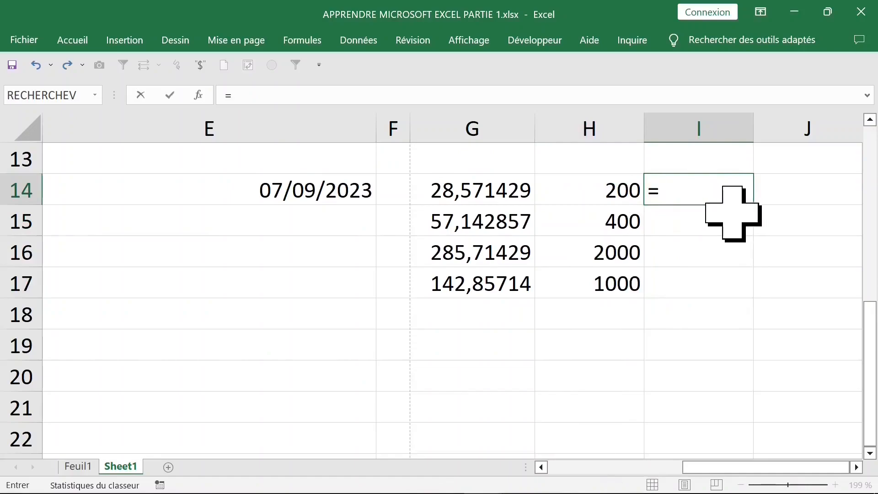
click(602, 192)
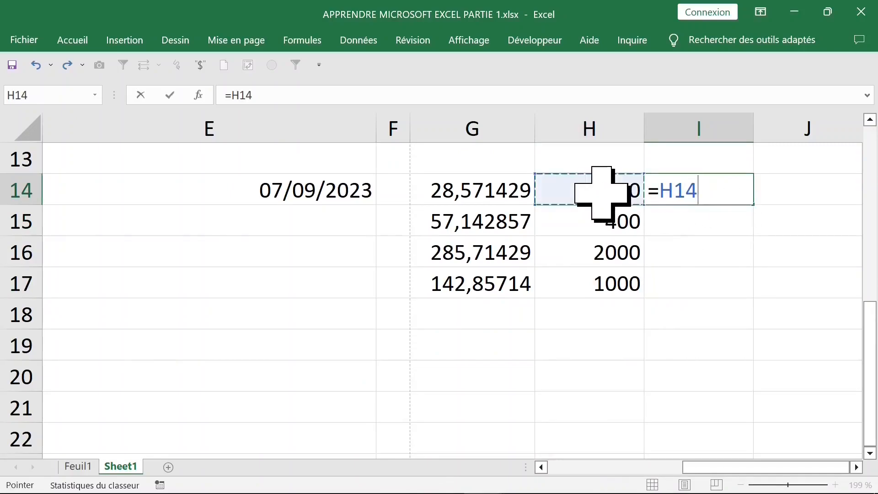
text(/)
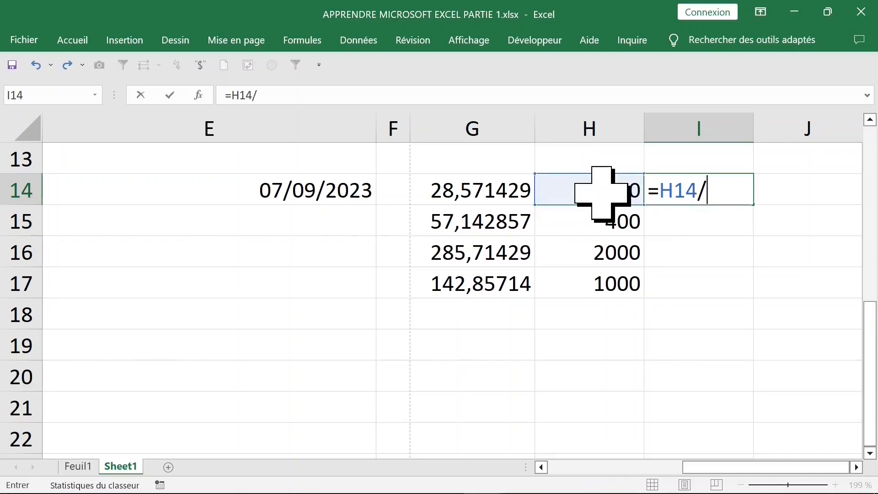
text(7)
key(Return)
click(565, 196)
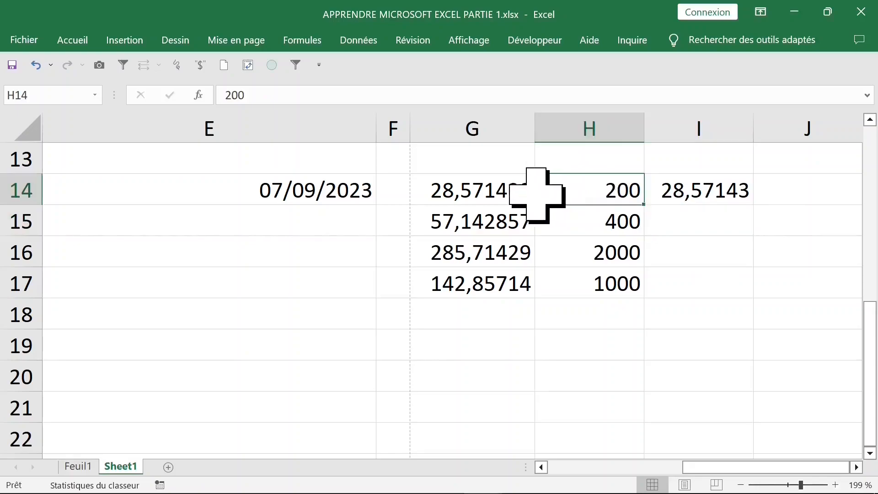
click(700, 194)
click(670, 222)
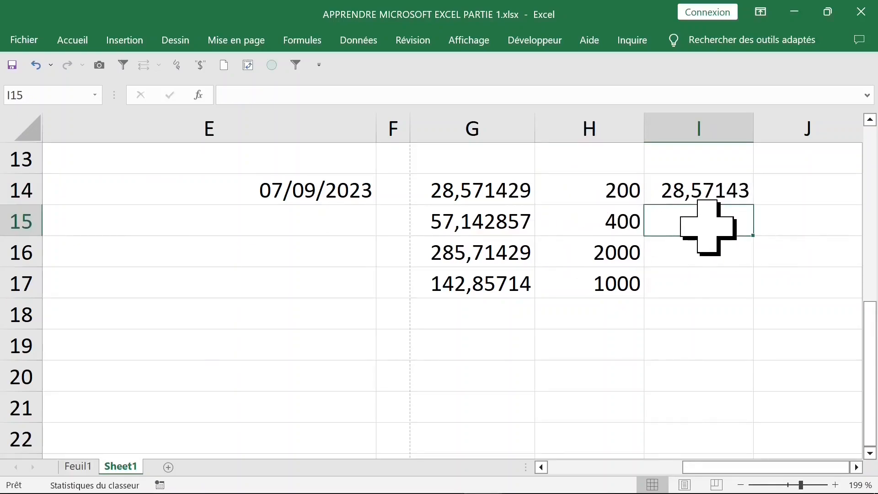
drag(711, 230, 704, 285)
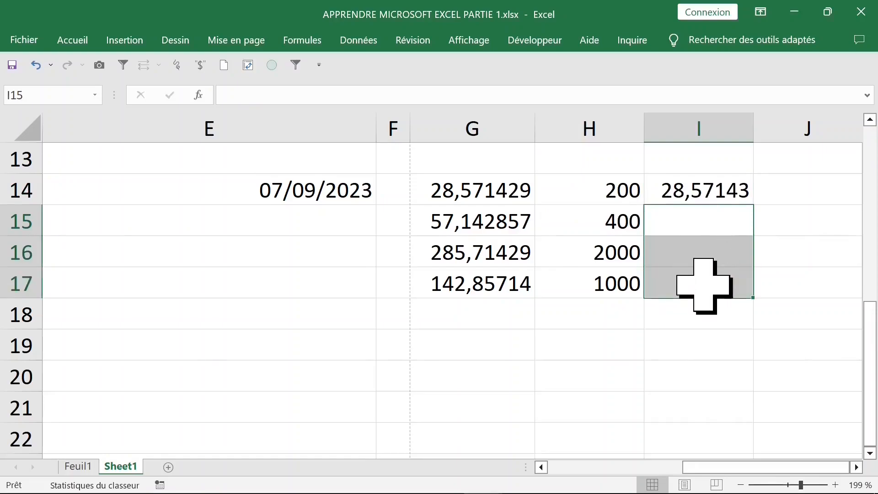
click(702, 221)
click(718, 192)
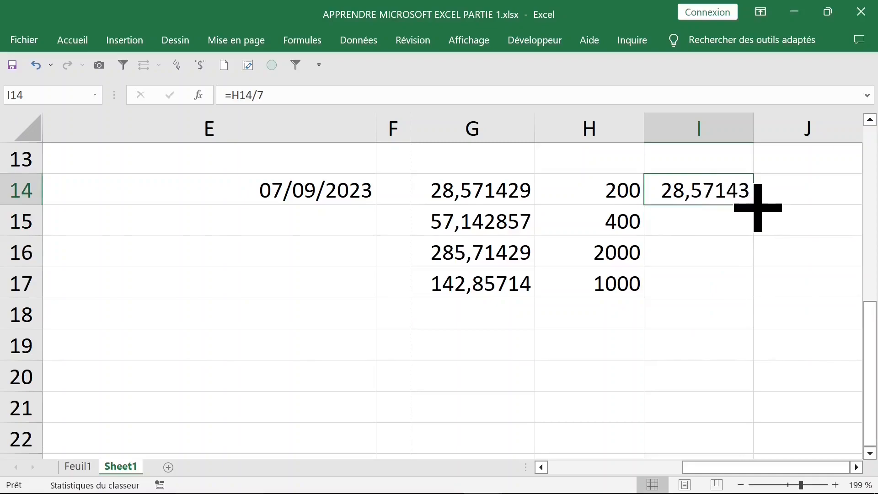
drag(758, 208, 755, 287)
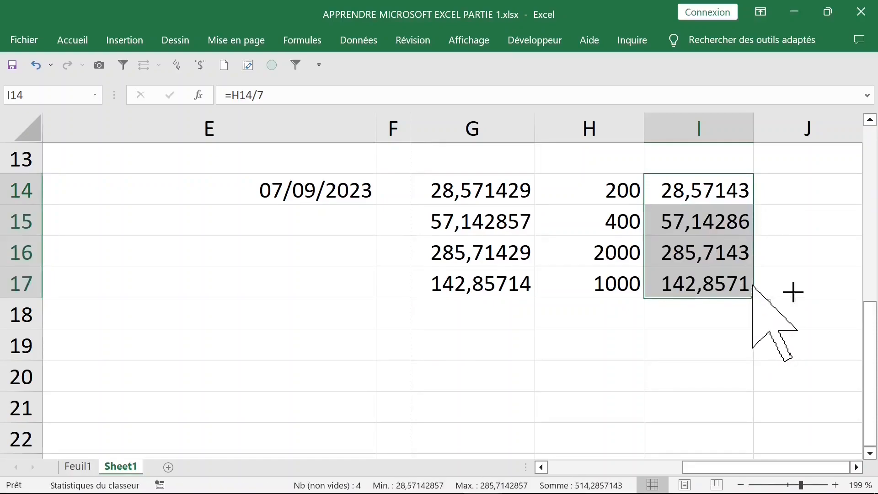
key(ctrl+z)
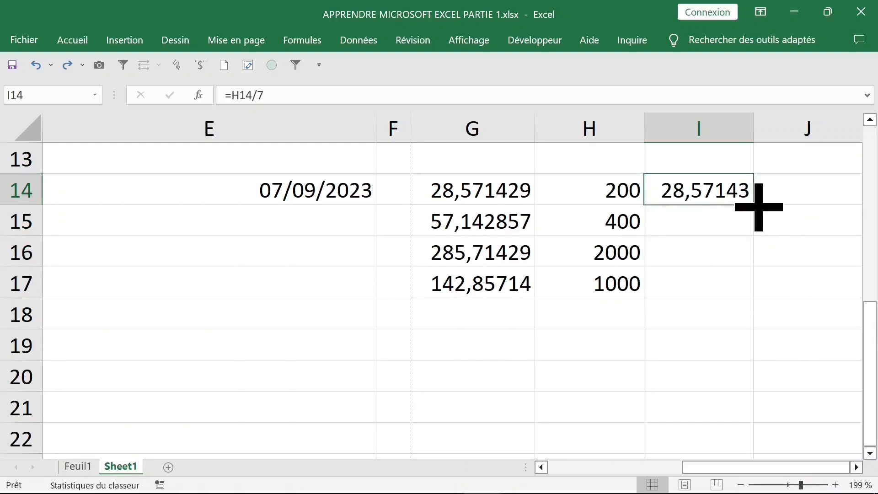
Fill the formula from cell I14 down to I17 and fit column H's width to its contents
double_click(759, 207)
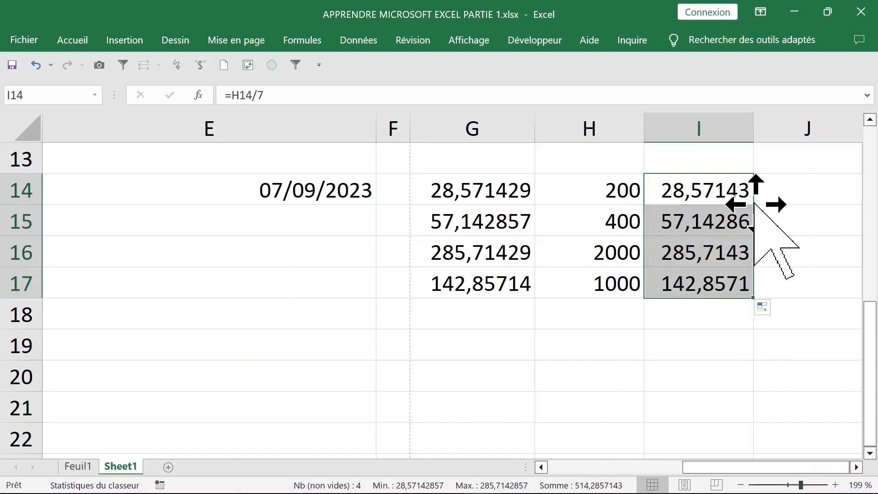
drag(647, 131, 647, 131)
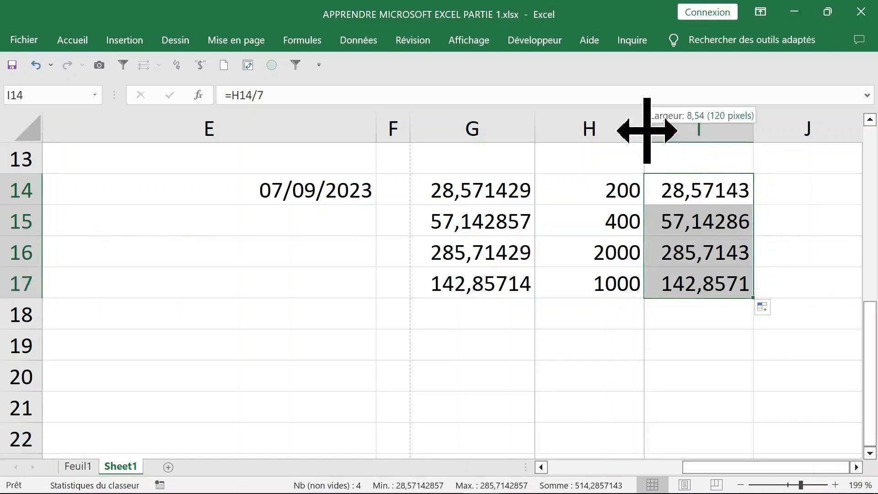
double_click(647, 131)
click(649, 244)
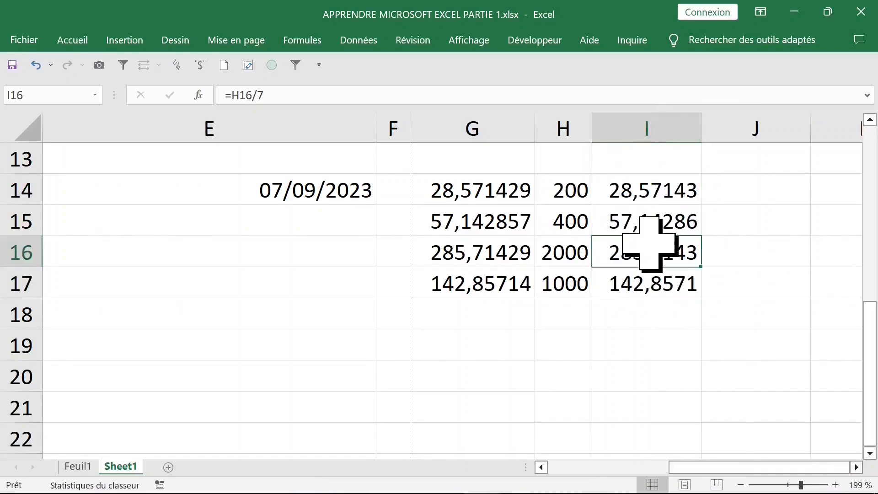
Enter the dividend 6888 in cell H18 and extend the division formula from I17 to I18
click(565, 314)
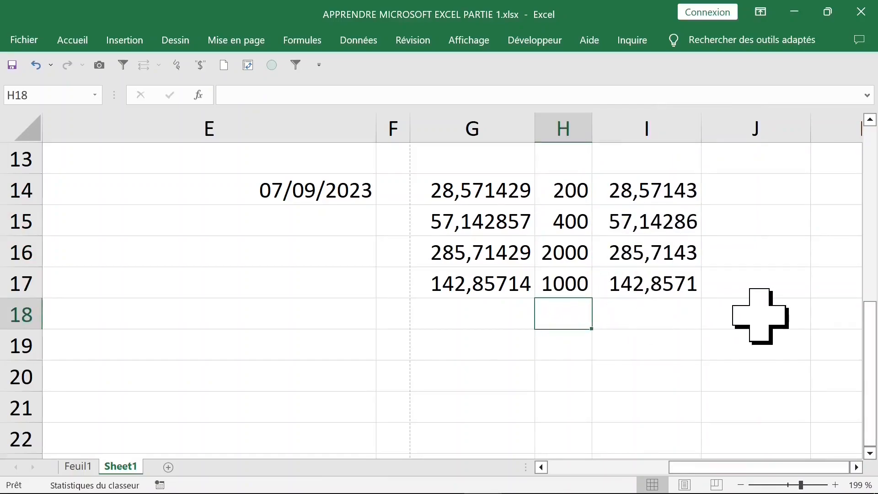
text(6888)
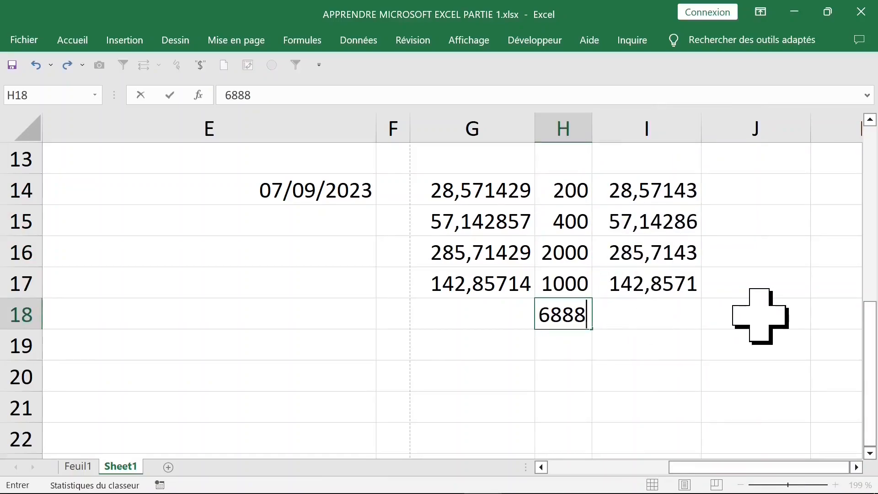
key(Return)
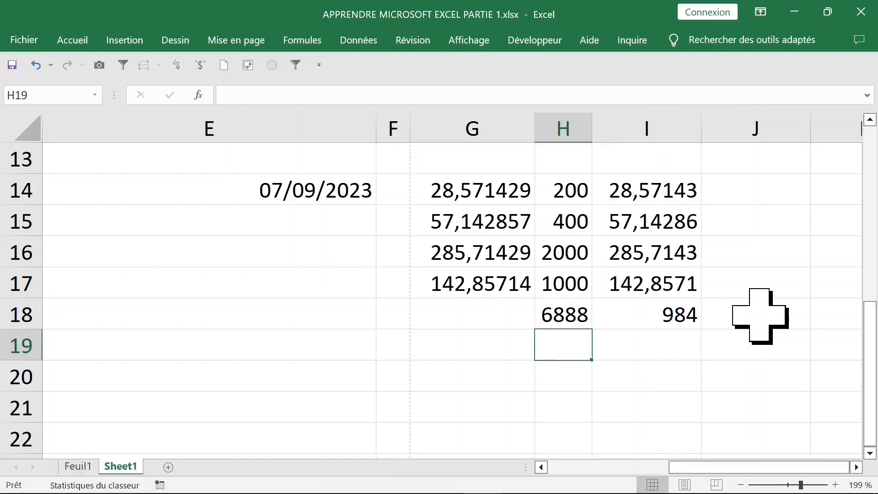
click(681, 308)
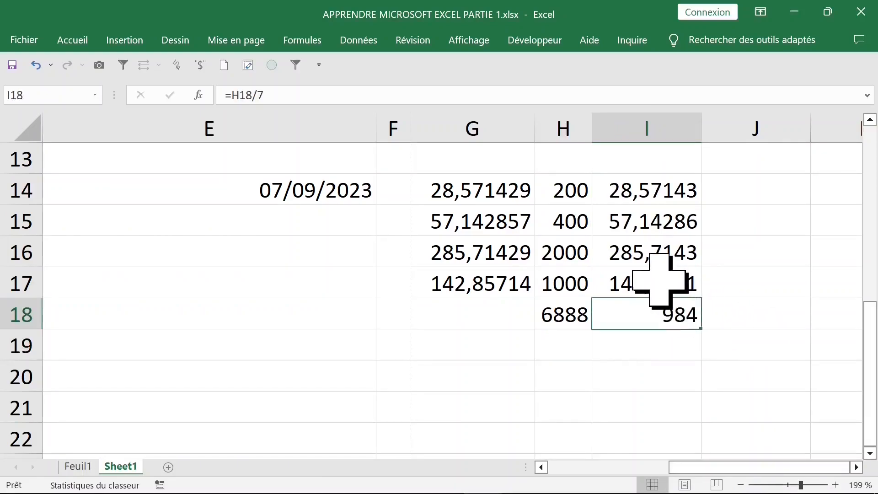
click(684, 292)
drag(702, 299, 677, 314)
click(668, 315)
Enter the formula =6888/7 in cell G18
click(497, 314)
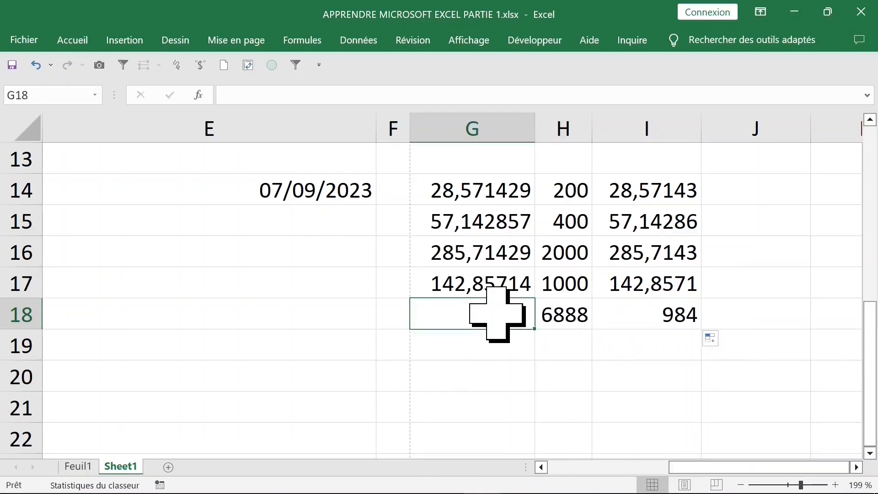
text(=)
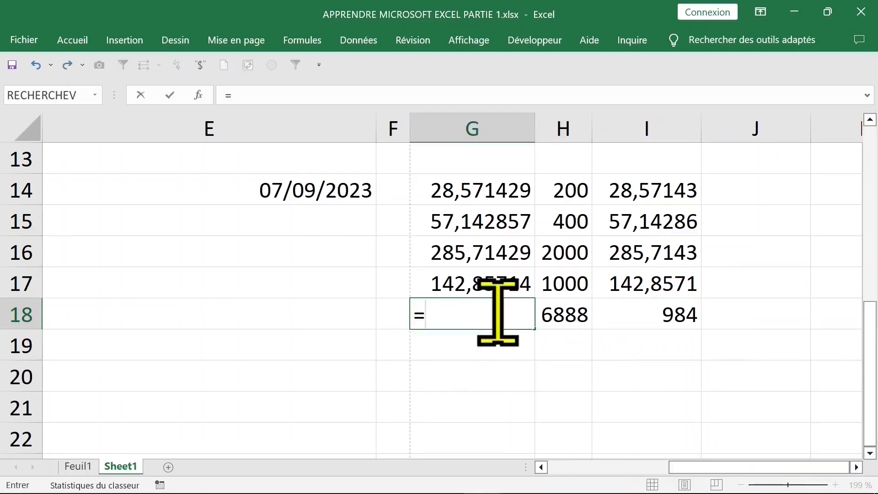
text(6888/7)
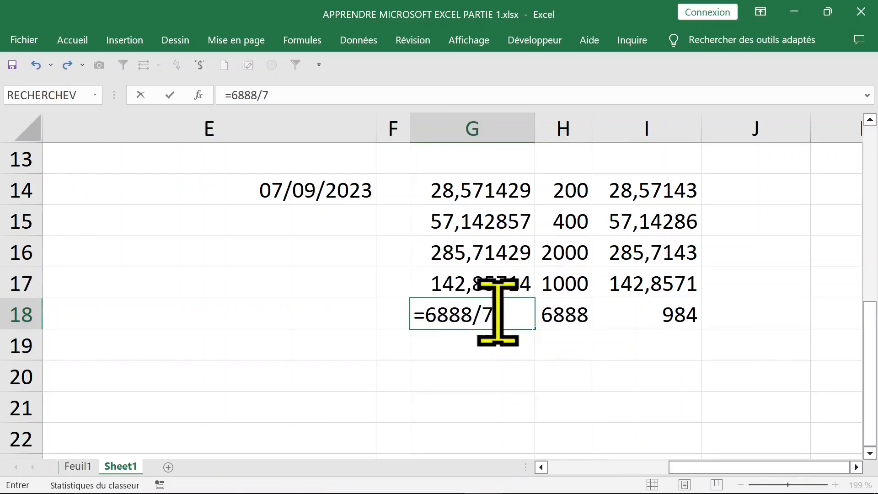
click(486, 219)
Compare the row 15 cells in columns G and H, and change the dividend in cell H15 to 450
click(567, 225)
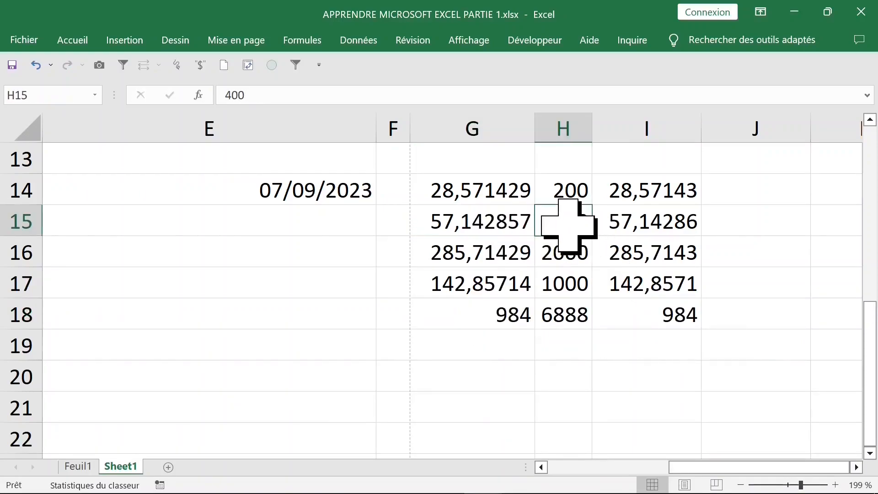
click(471, 217)
click(569, 215)
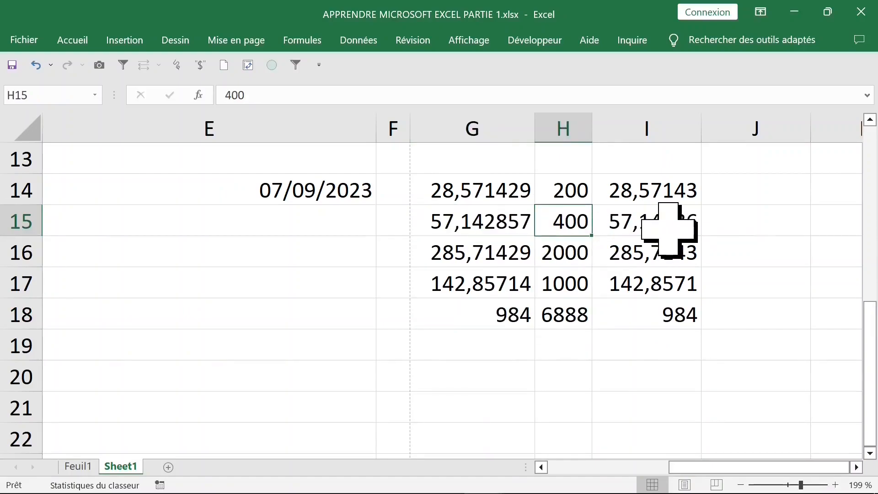
drag(584, 195, 667, 323)
click(565, 227)
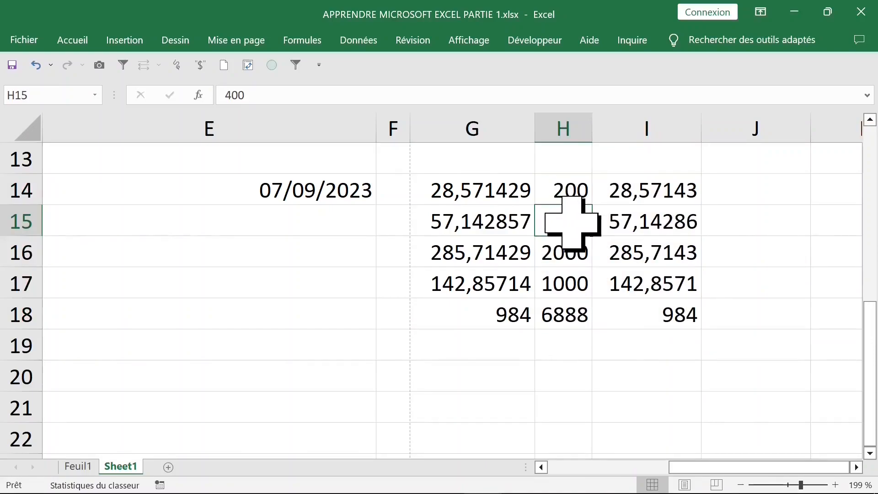
text(450)
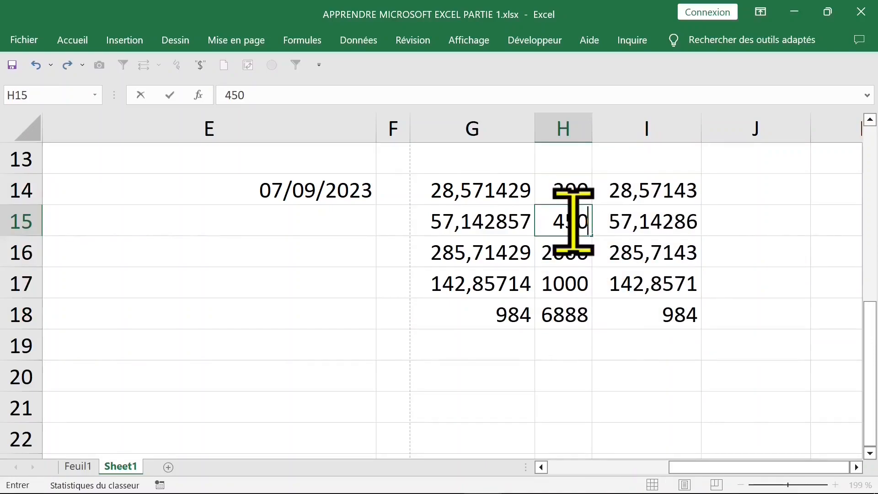
key(Return)
drag(569, 221, 644, 220)
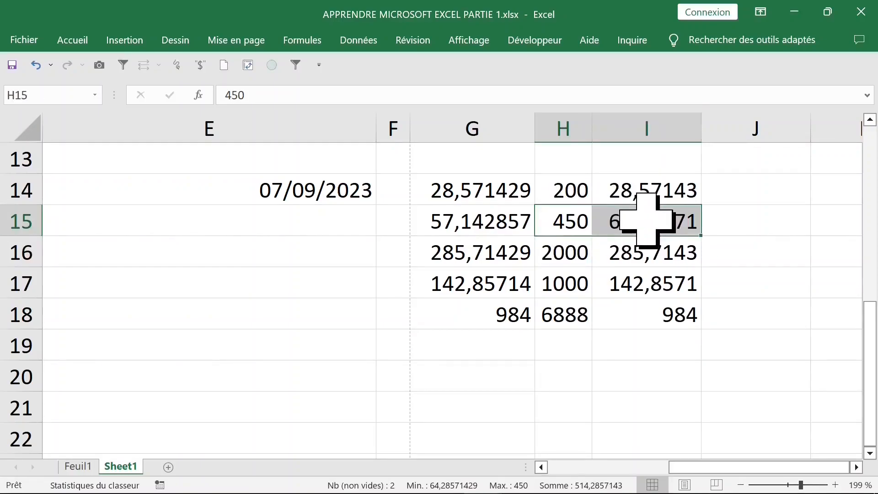
Change the formula in cell G15 to =450/7 and compare the results in G14:G17 with those in I14:I17
click(502, 221)
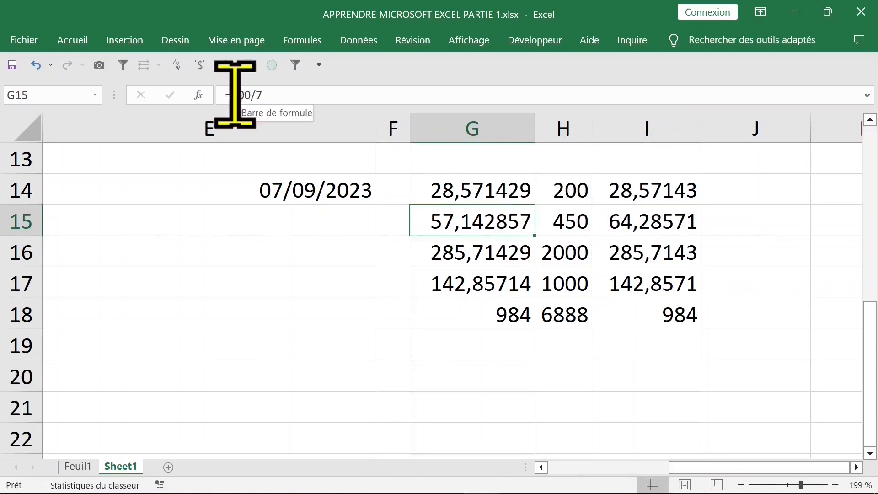
drag(233, 95, 320, 95)
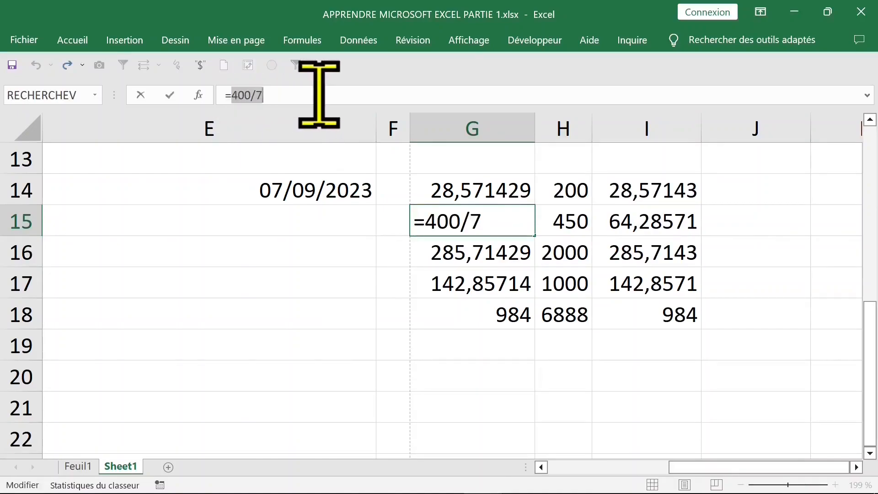
text(450/7)
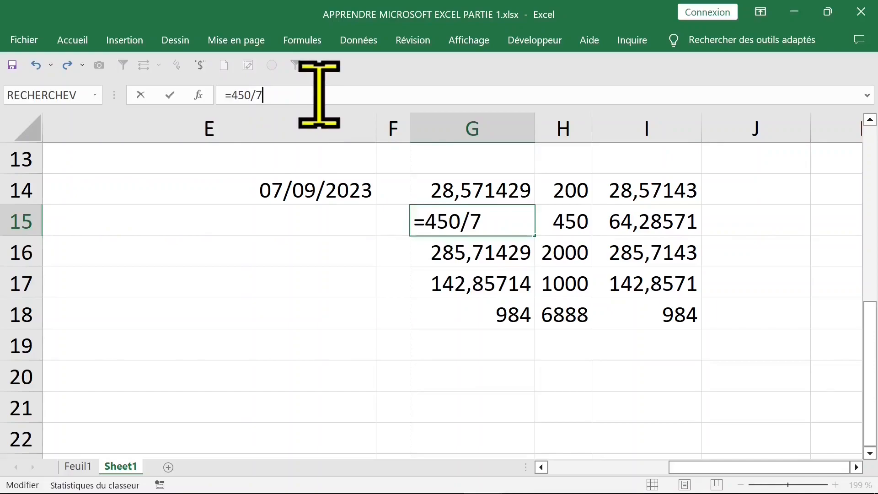
key(Return)
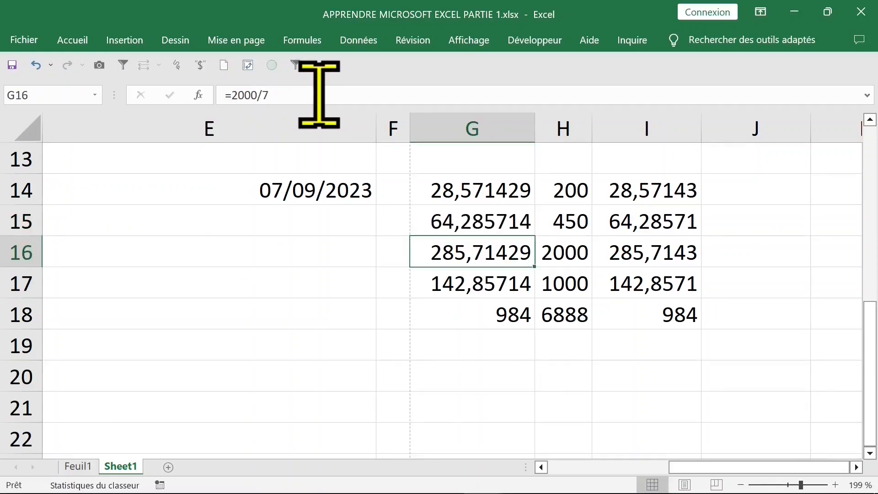
drag(473, 192, 476, 295)
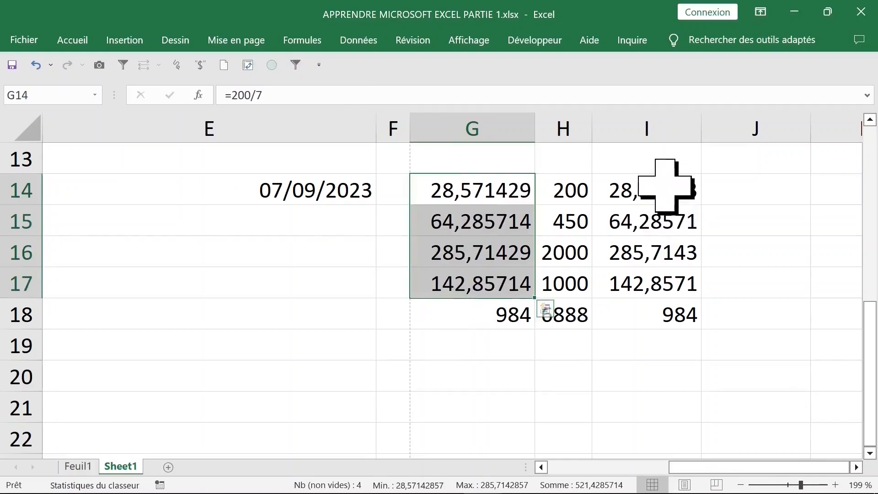
drag(662, 186, 662, 296)
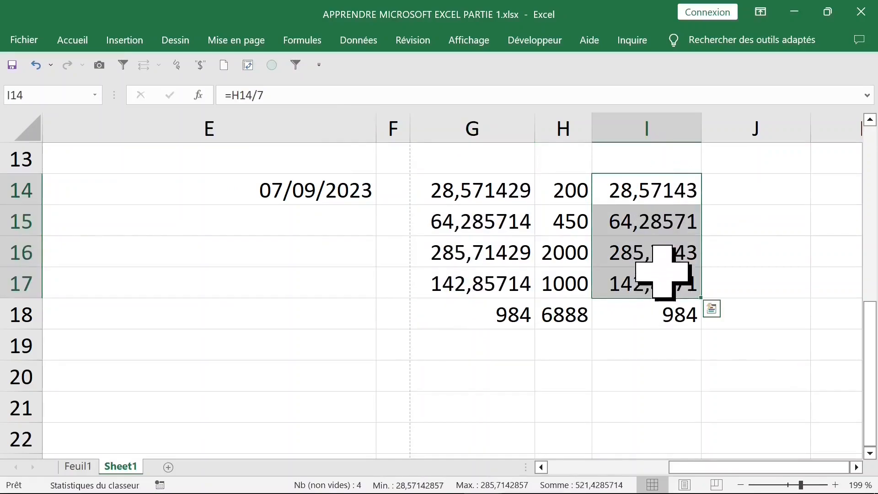
click(675, 228)
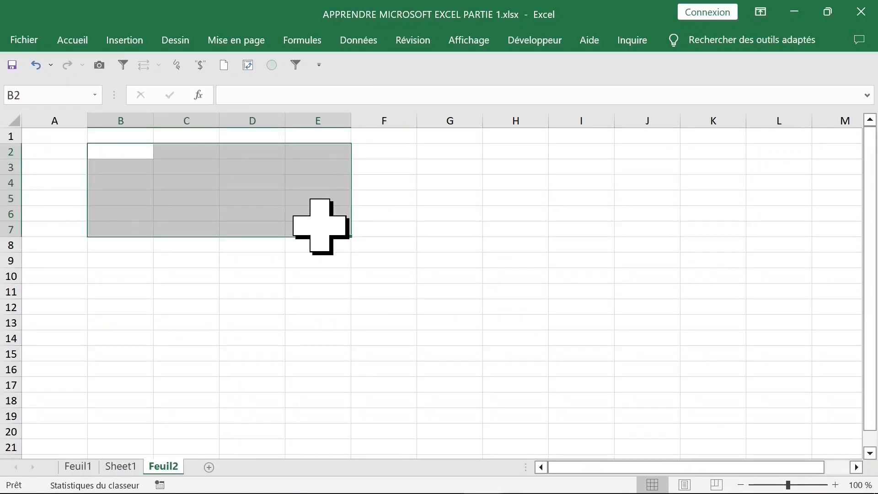
Fill the selected range B2:E7 with the random-number formula =ALEA.ENTRE.BORNES(1;100)
text(=alea)
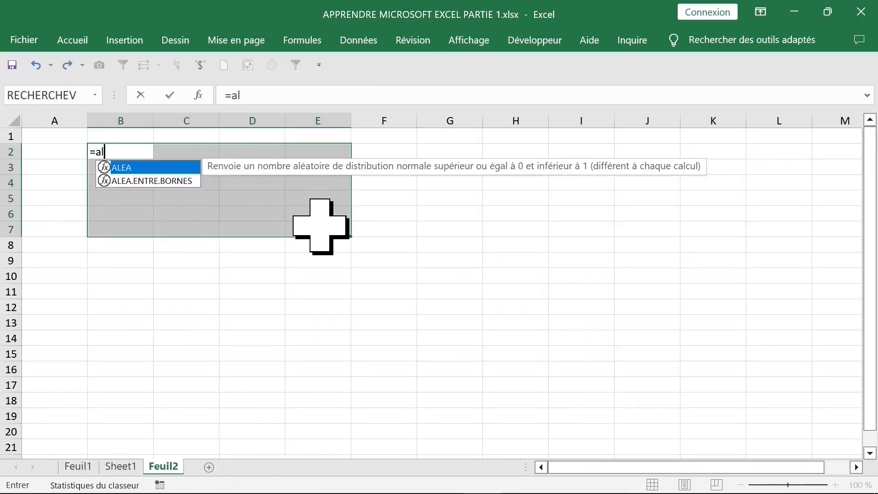
key(Down)
key(Tab)
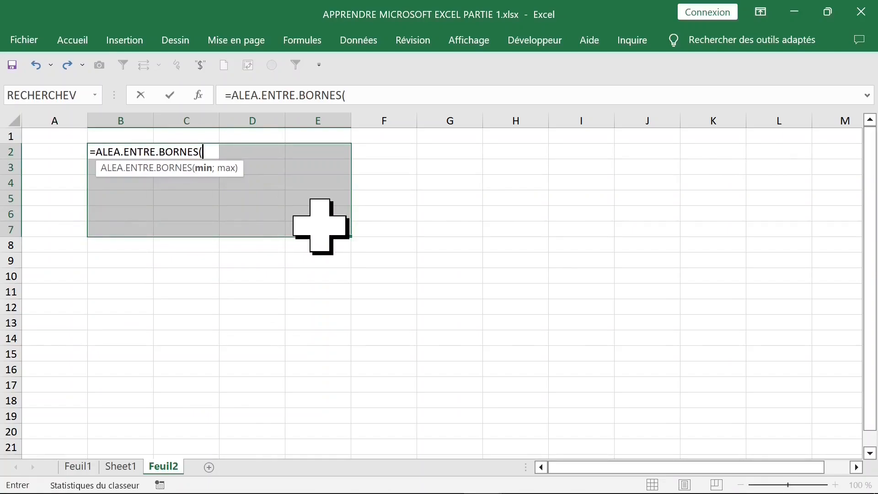
text(1;1)
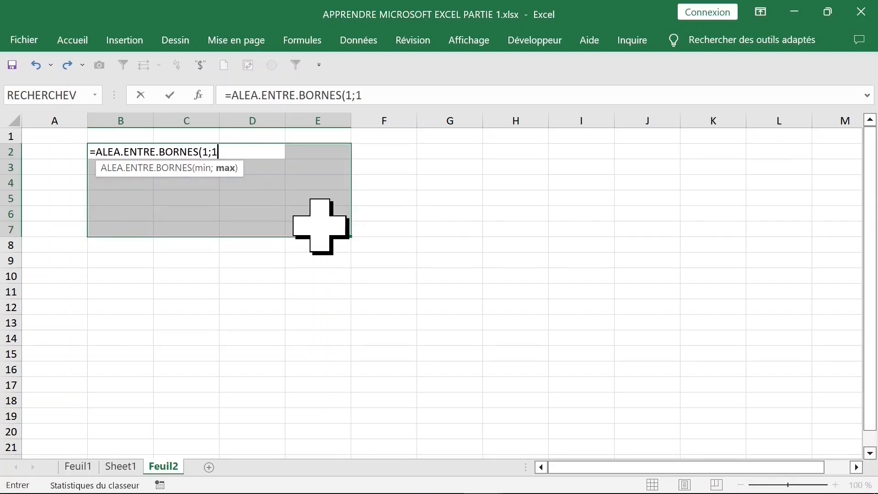
text(00))
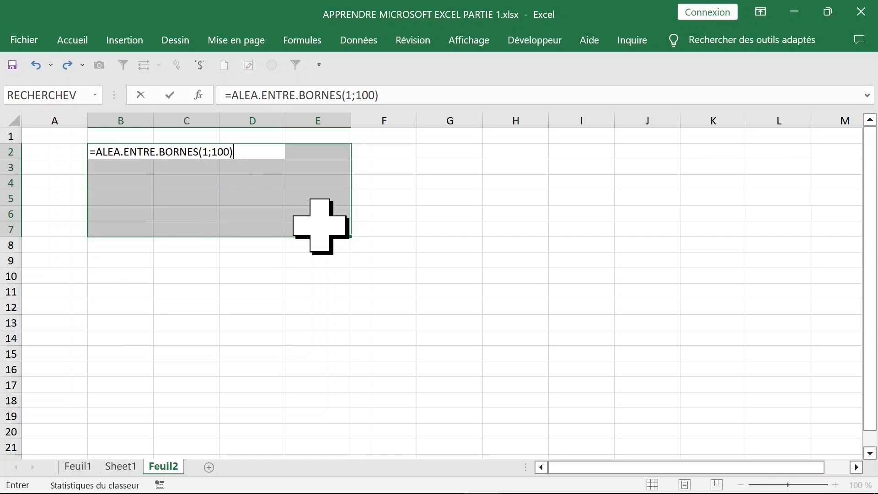
key(ctrl+Return)
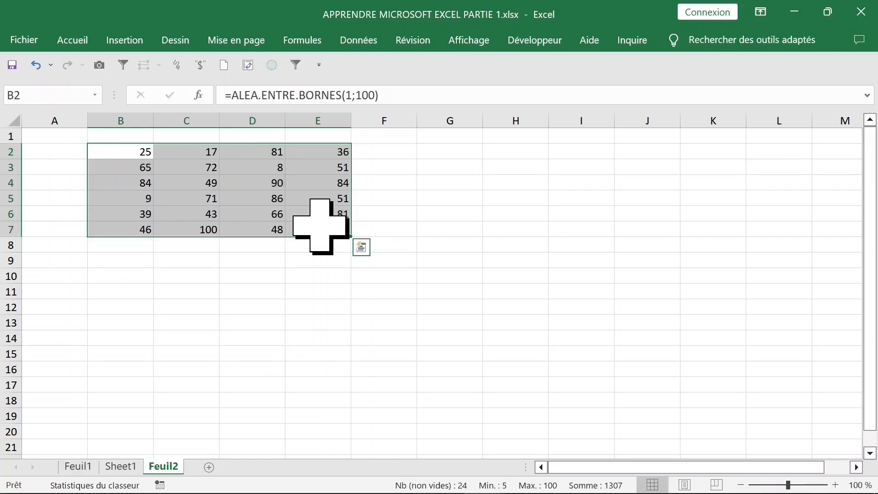
Fit the widths of columns B to E to their contents
drag(384, 151, 384, 231)
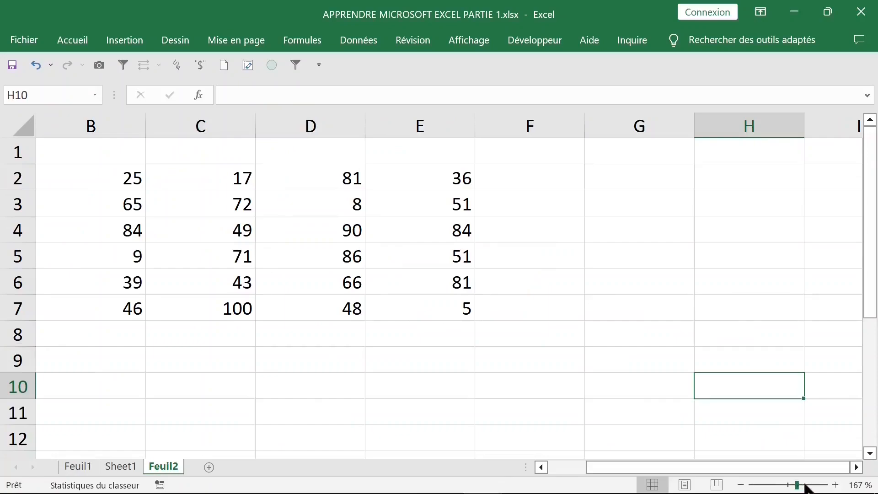
drag(805, 486, 810, 487)
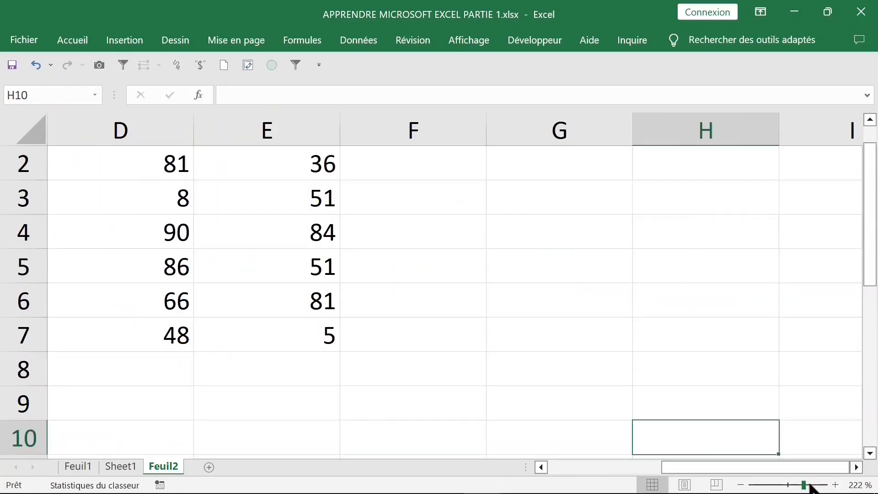
click(275, 198)
scroll(269, 137, up, 1)
drag(269, 130, 178, 114)
double_click(190, 133)
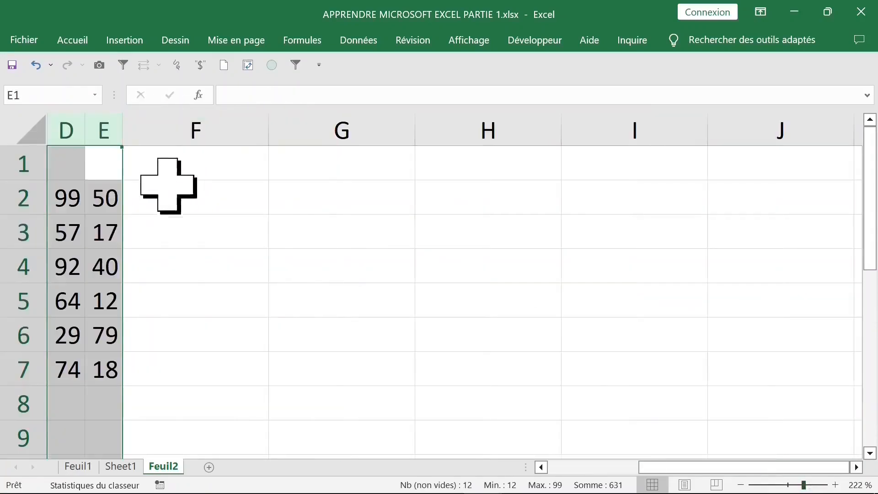
click(113, 200)
key(Home)
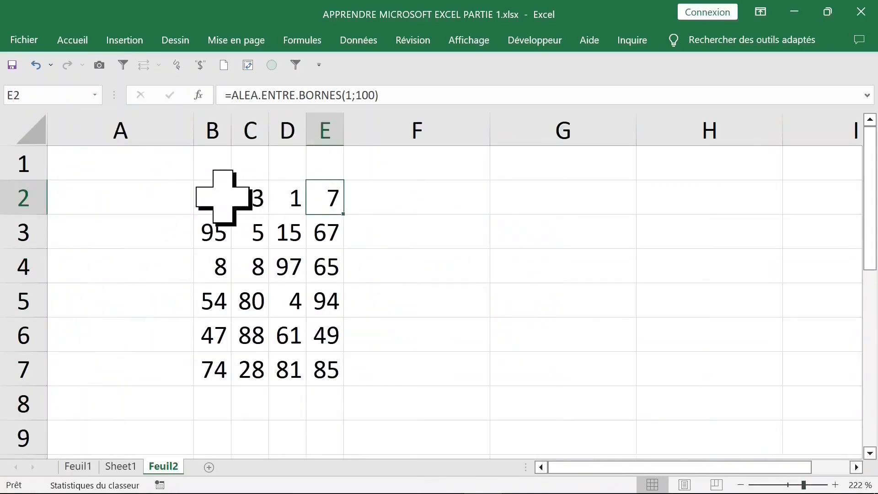
Enter =SOMME(B2:E2) in cell F2 and extend the row sum down to F7
drag(222, 198, 298, 197)
click(402, 201)
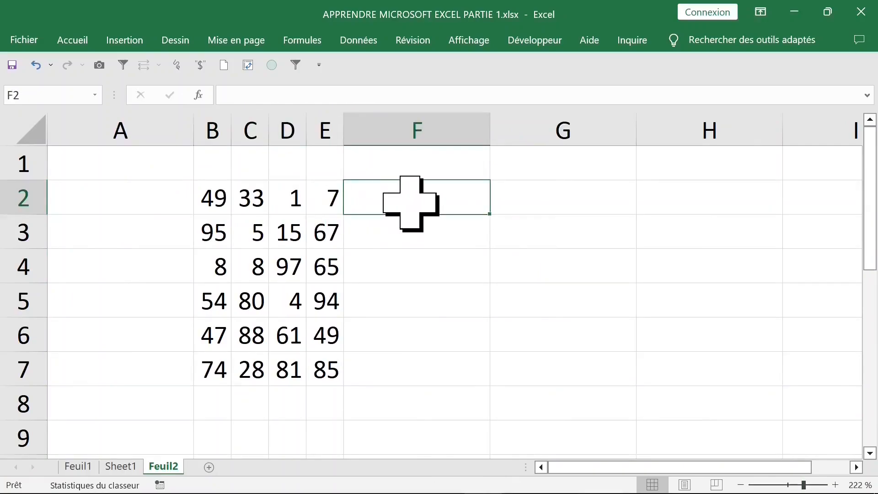
text(somm)
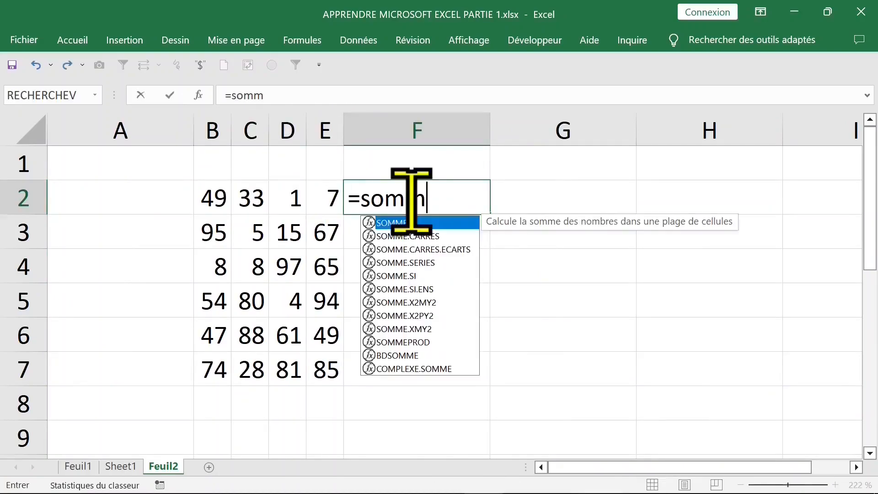
key(Tab)
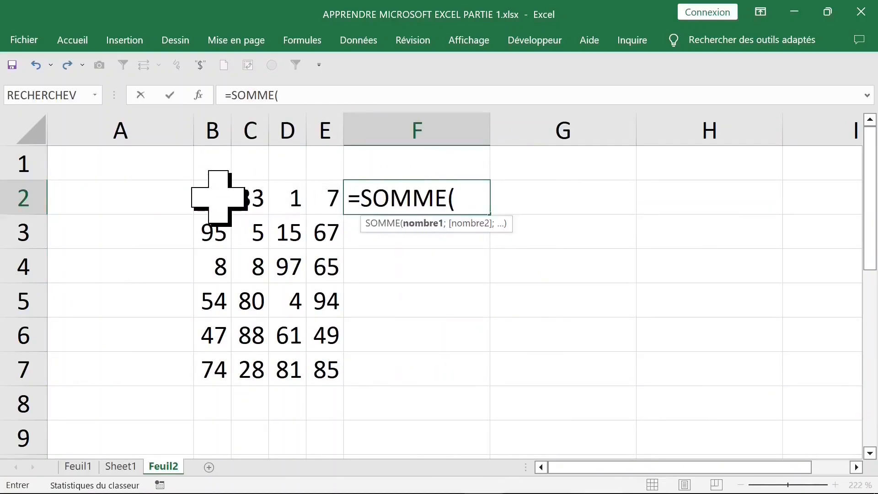
drag(218, 198, 307, 199)
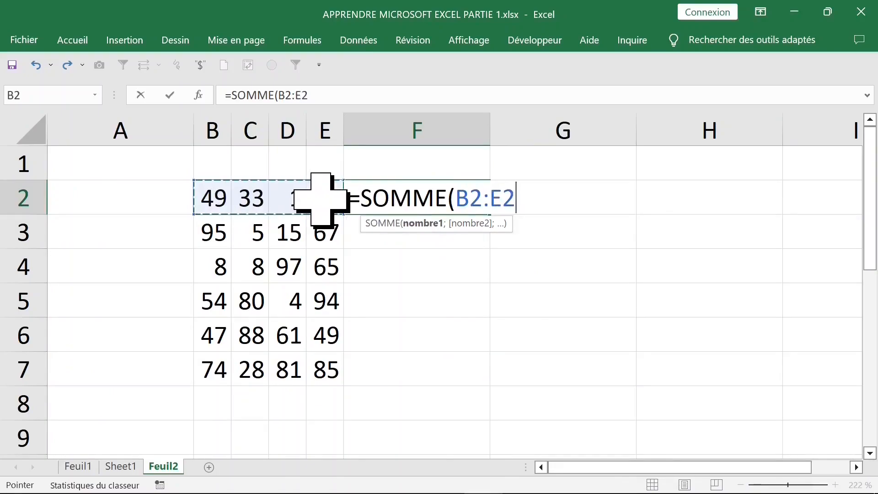
key(ctrl+Return)
double_click(495, 218)
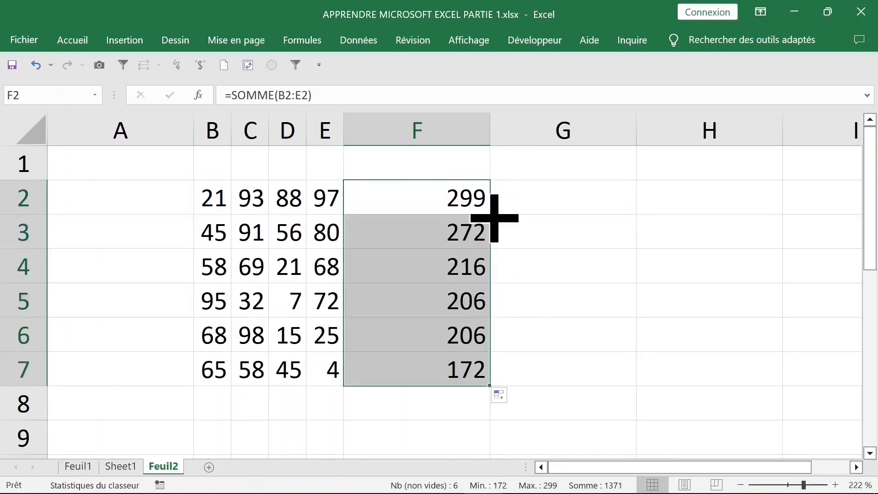
drag(220, 197, 326, 197)
click(422, 202)
drag(422, 202, 427, 359)
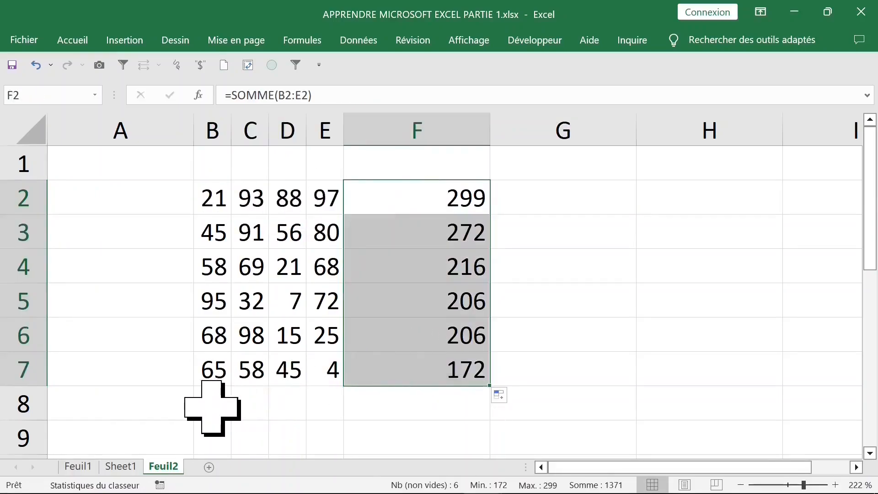
Enter =SOMME(B2:B7) in cell B8 and extend the column sum across to F8
drag(212, 406, 410, 398)
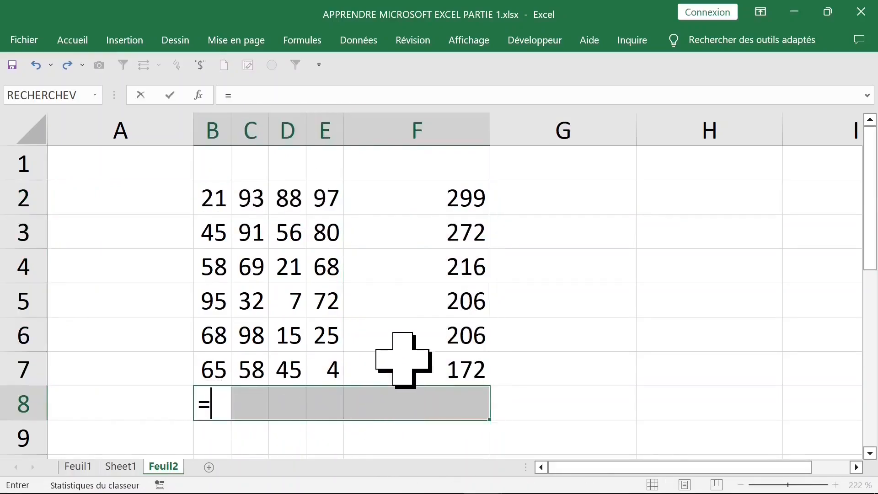
text(=somme)
key(Tab)
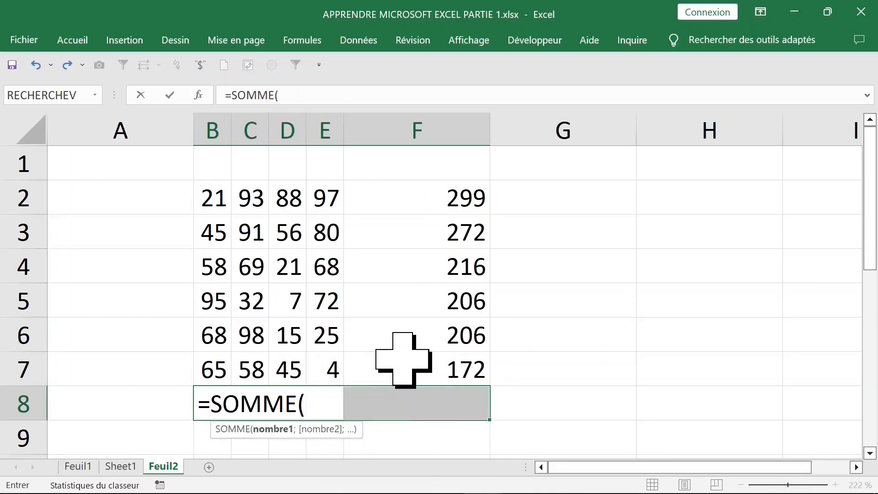
drag(217, 210, 215, 371)
key(Return)
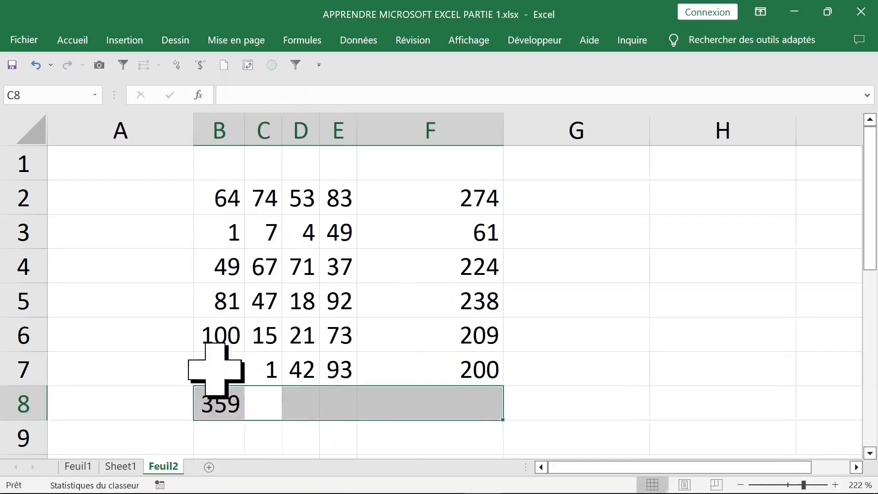
click(221, 403)
drag(254, 424, 478, 414)
key(Right)
Widen columns C to E to fit the totals in row 8
scroll(423, 288, down, 1)
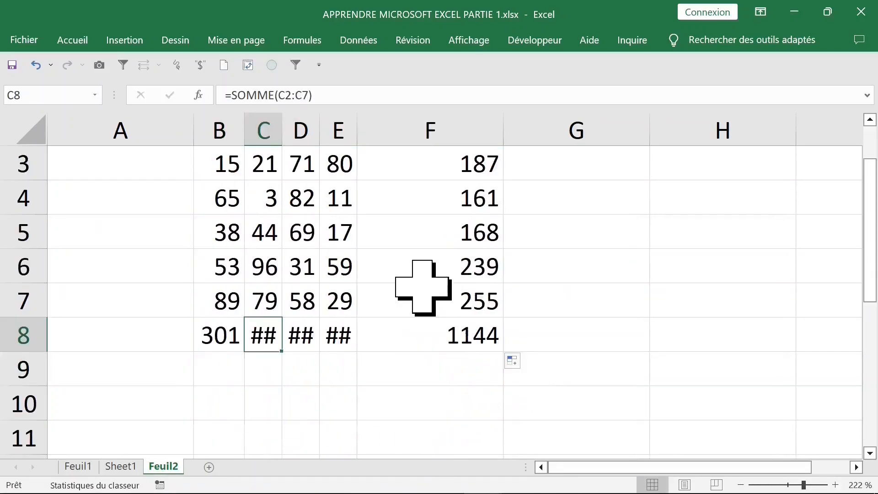
scroll(423, 288, down, 1)
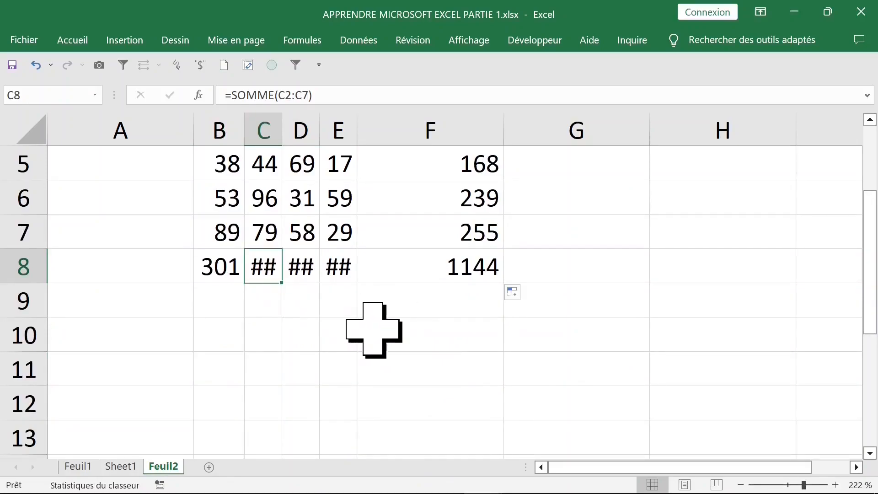
click(261, 129)
drag(261, 133, 324, 133)
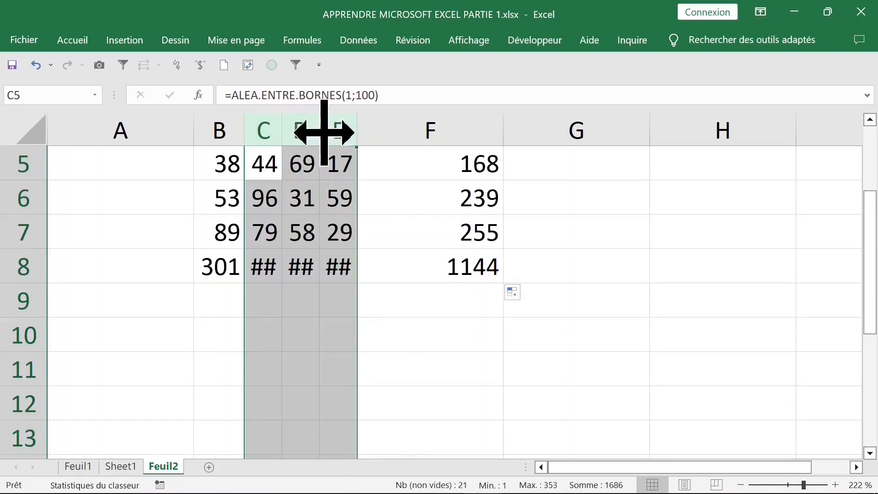
double_click(356, 128)
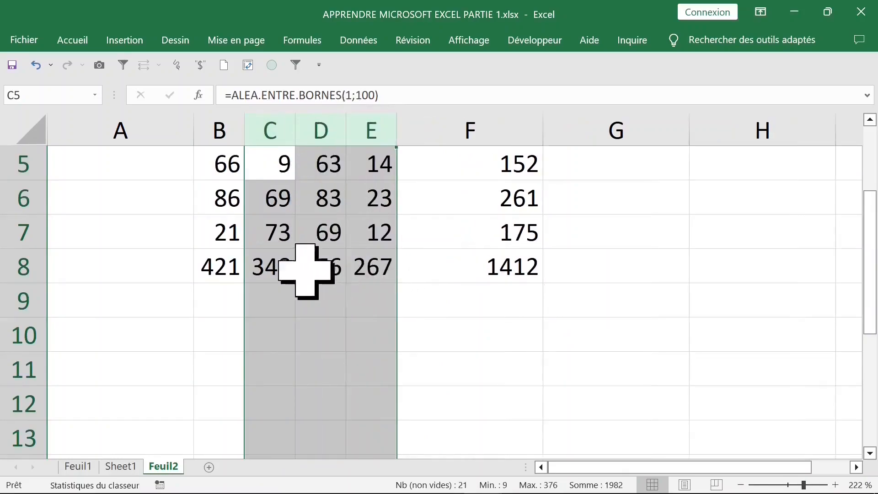
Apply all borders (Toutes les bordures) to the table B2:F8
click(232, 270)
scroll(436, 270, up, 2)
drag(223, 199, 429, 383)
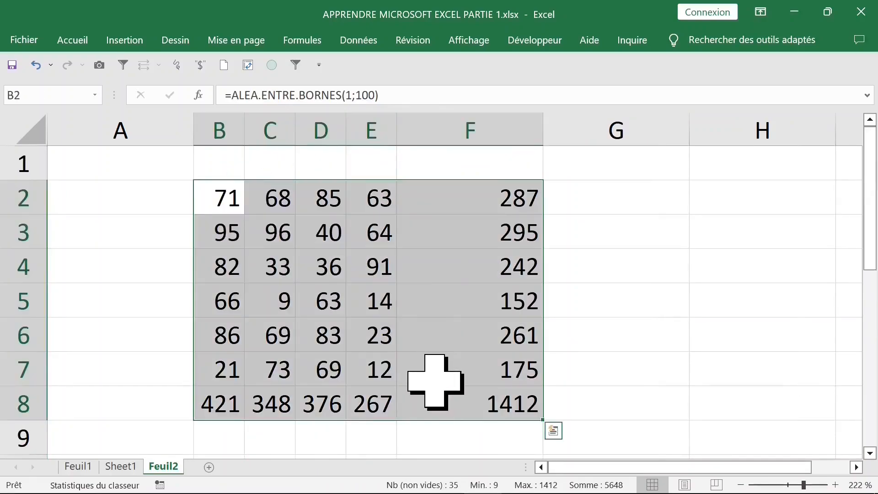
click(649, 262)
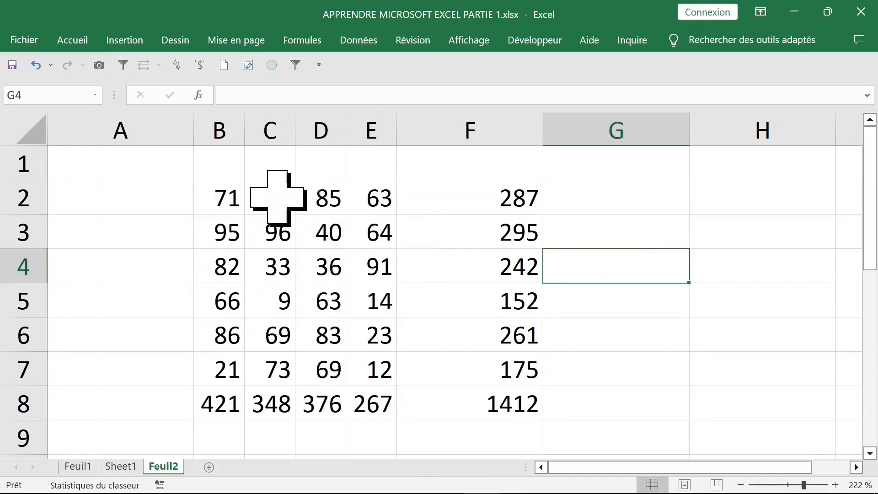
drag(232, 197, 494, 400)
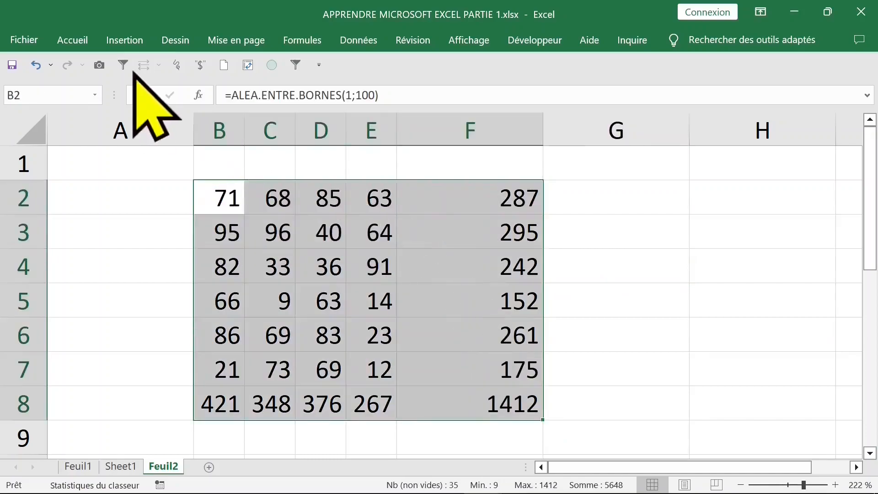
click(76, 45)
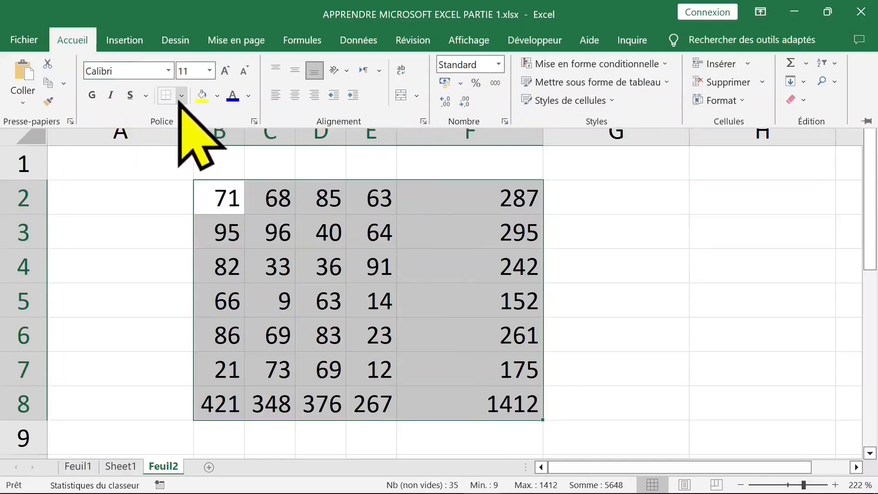
click(456, 213)
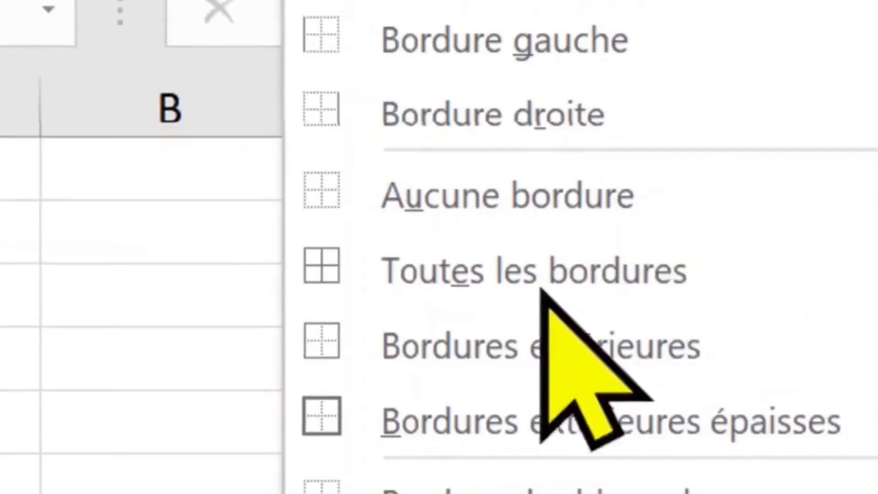
mouse_move(309, 290)
mouse_down()
mouse_move(594, 302)
mouse_move(715, 244)
mouse_move(327, 245)
mouse_move(309, 281)
mouse_up()
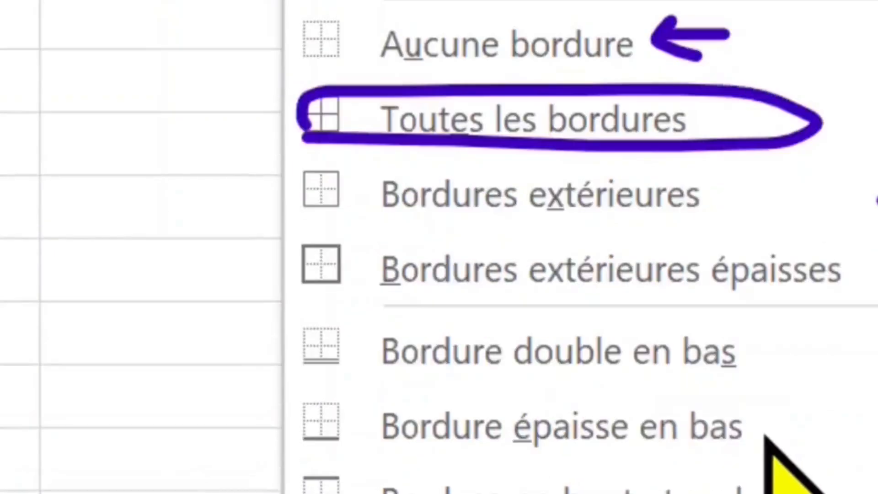
drag(373, 383, 744, 379)
drag(393, 456, 729, 456)
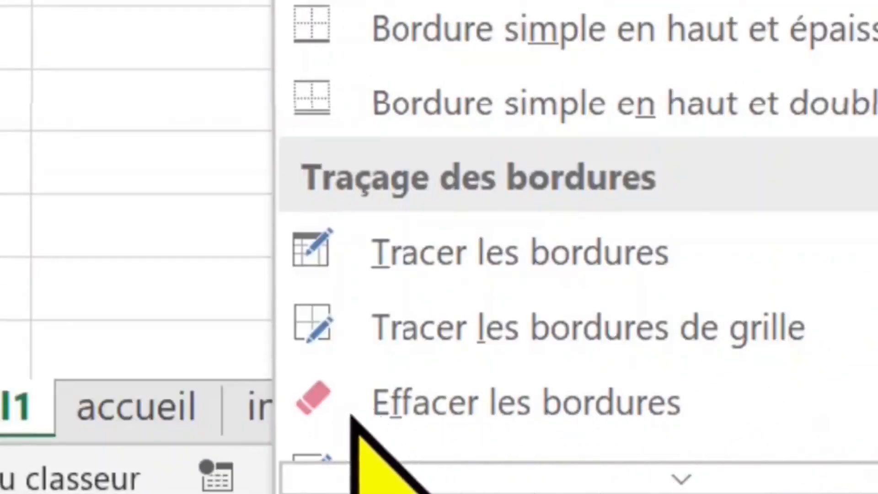
mouse_move(325, 416)
mouse_down()
mouse_move(526, 436)
mouse_move(595, 384)
mouse_move(281, 447)
mouse_move(409, 442)
mouse_up()
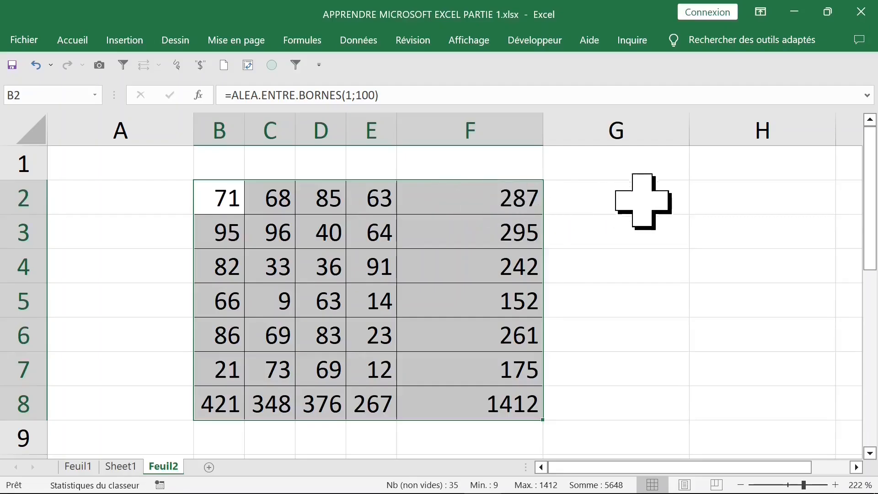
click(646, 203)
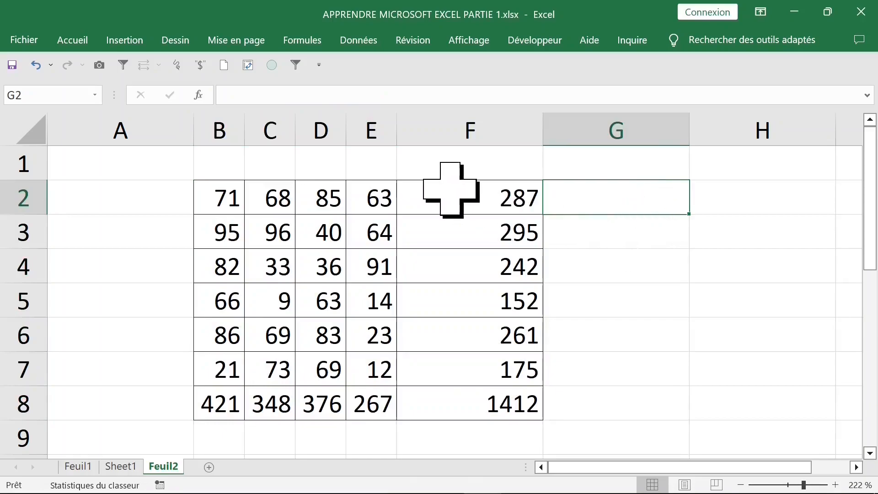
Fill the row totals in F2:F8 with yellow
click(461, 199)
drag(462, 200, 468, 392)
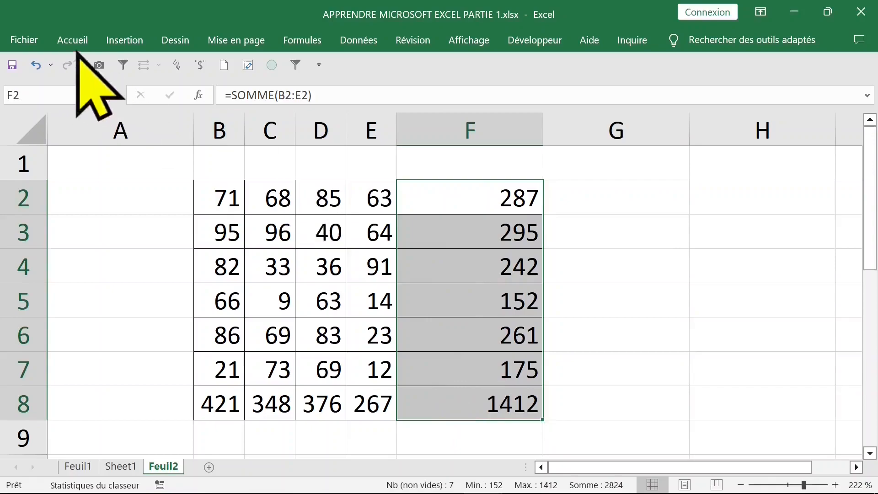
click(73, 39)
click(200, 98)
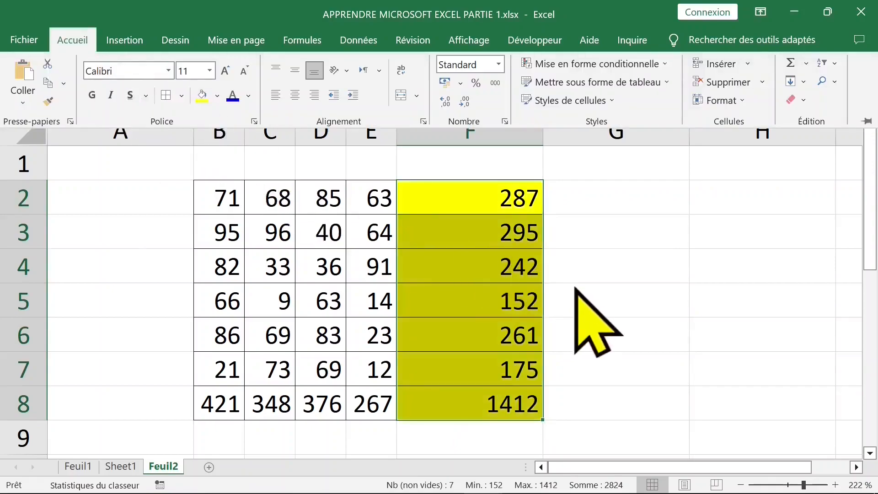
Fill the column totals in B8:F8 with yellow
click(222, 408)
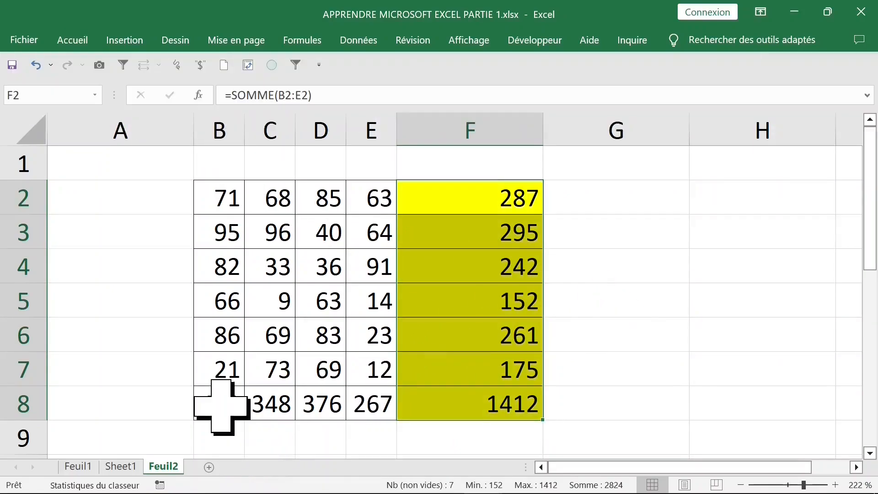
drag(221, 409, 470, 406)
click(87, 41)
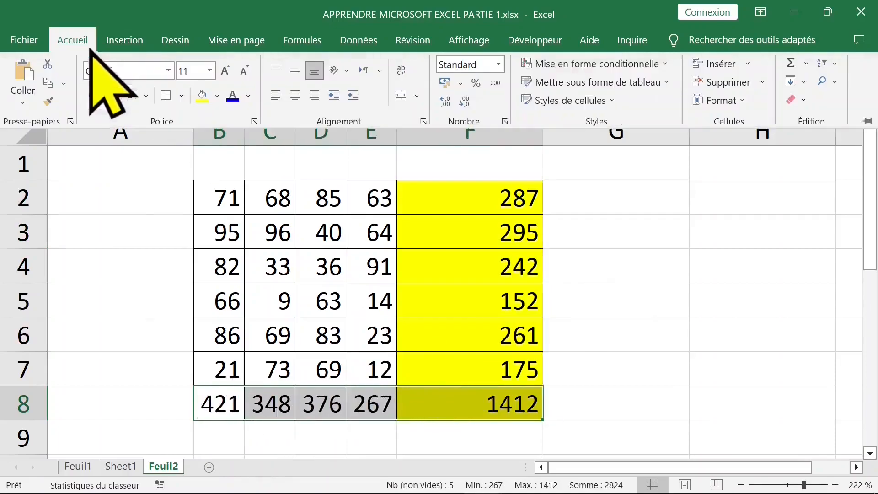
click(202, 96)
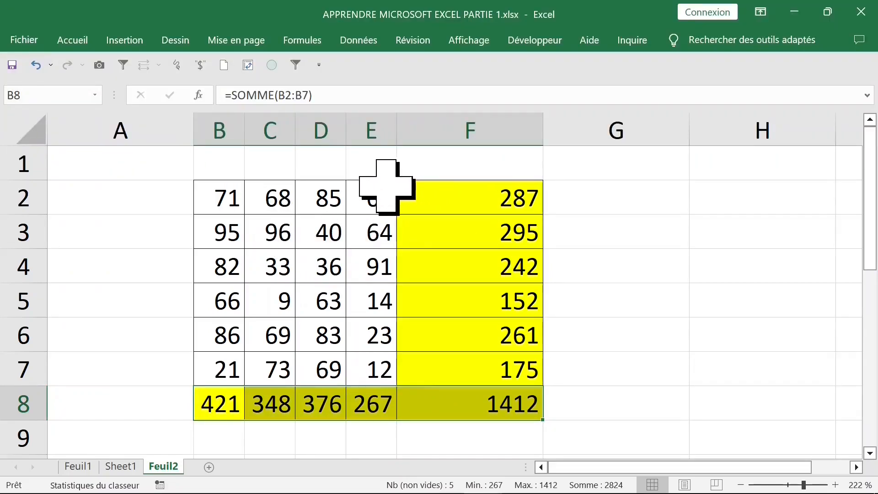
click(563, 205)
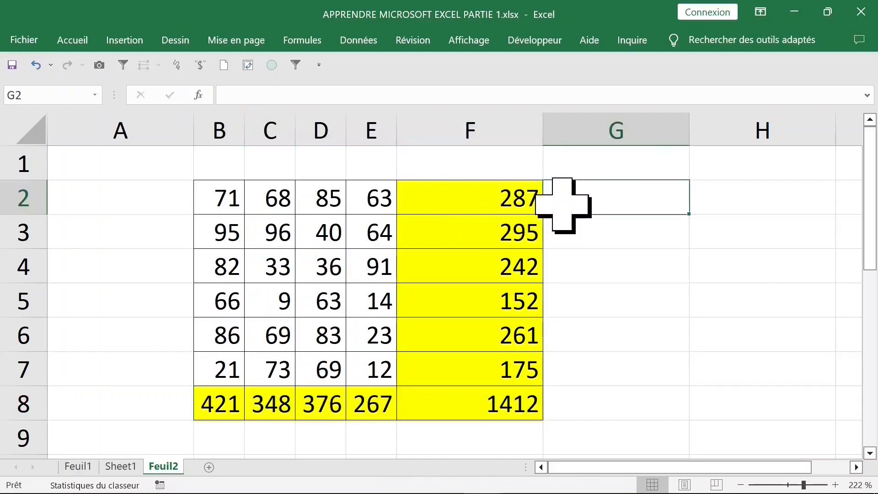
text(=moye)
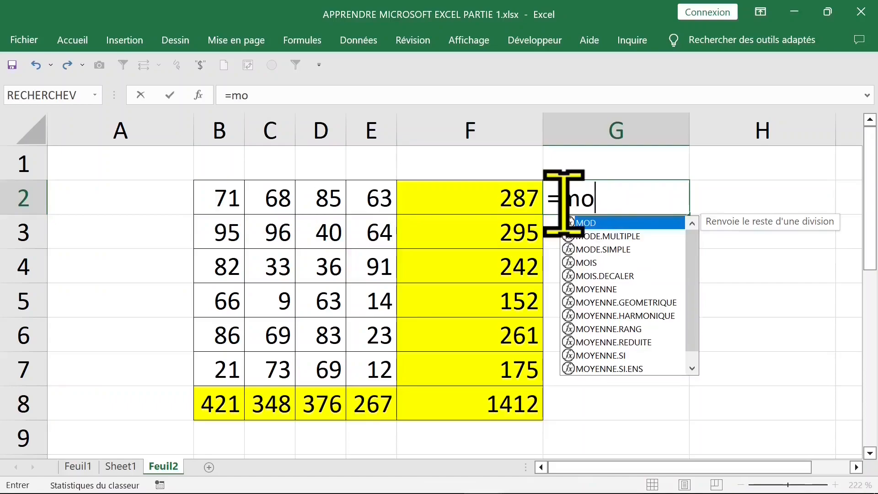
key(Escape)
key(Escape)
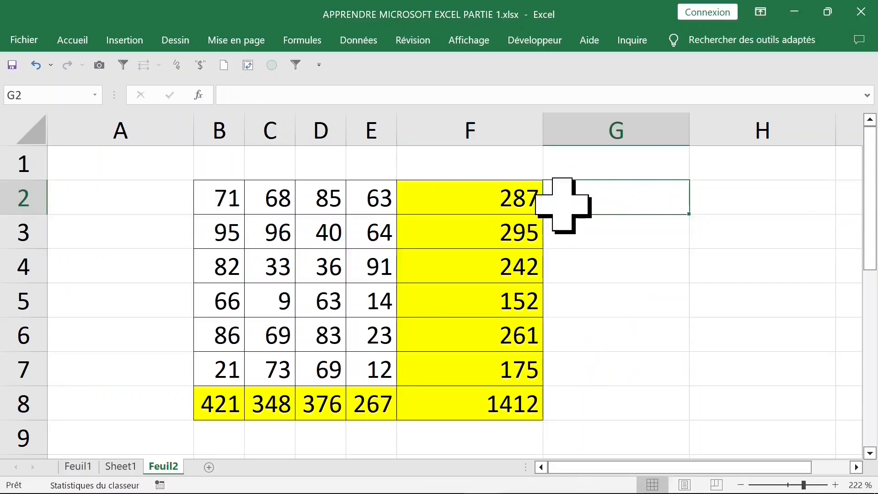
Search the function library for "moyenne" and insert the MOYENNE function in cell G2
click(199, 96)
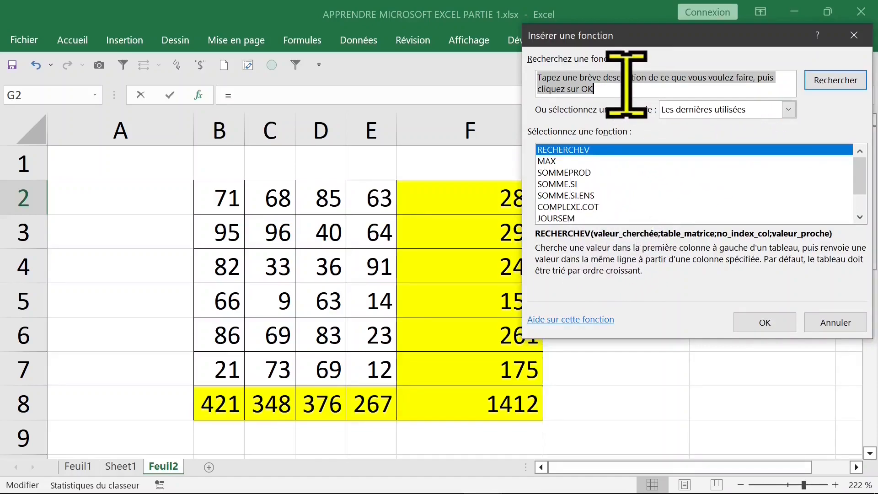
text(moyenne)
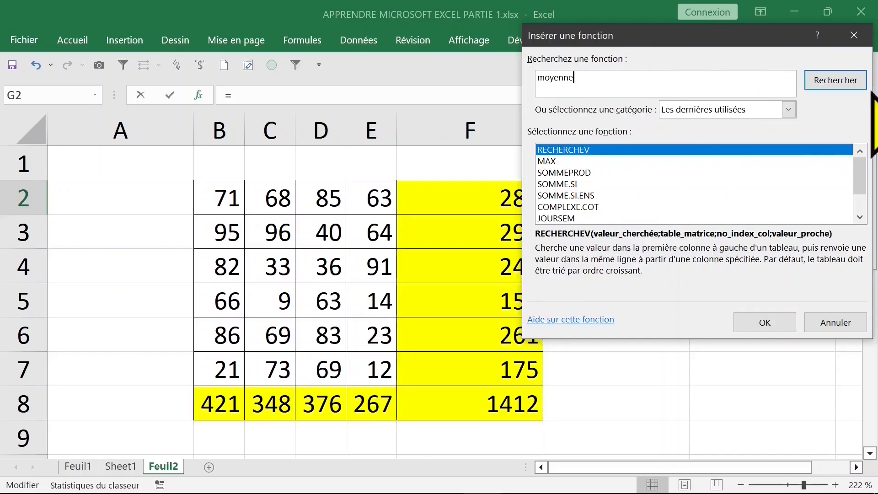
click(837, 81)
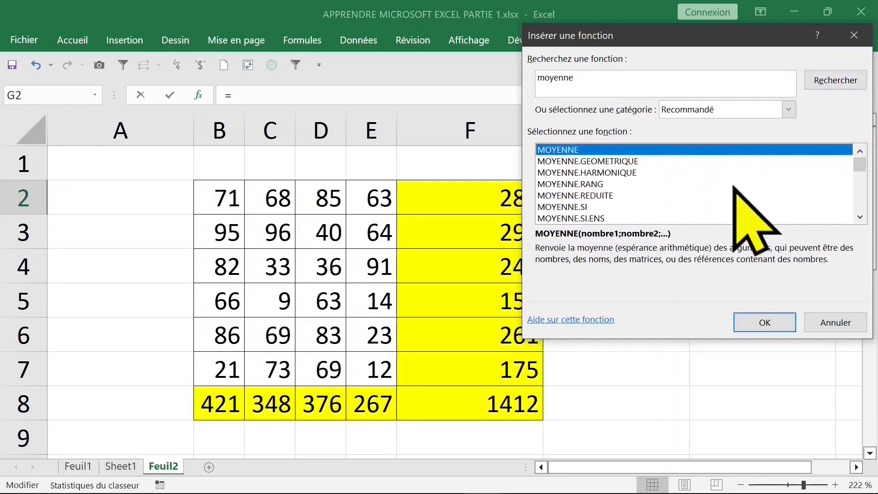
mouse_move(863, 165)
mouse_down()
mouse_move(863, 204)
mouse_move(863, 164)
mouse_up()
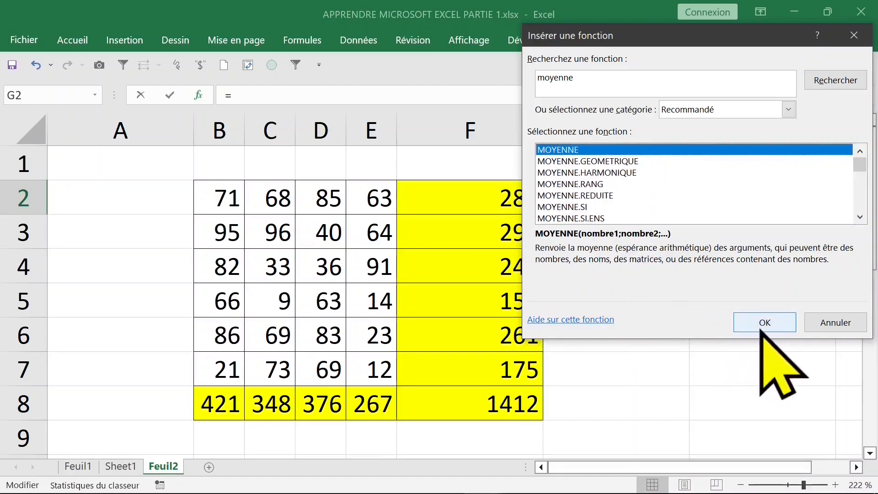
double_click(580, 152)
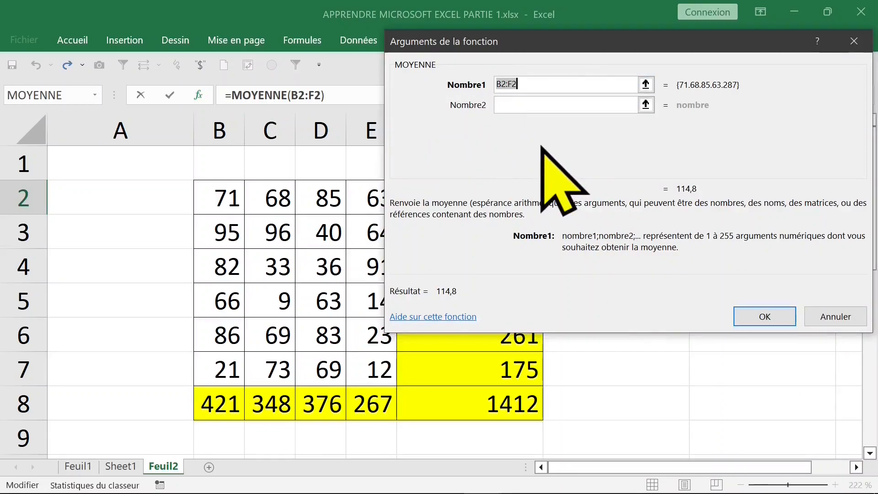
Set the MOYENNE arguments Nombre1 to Nombre4 individually to cells B2, C2, D2 and E2
drag(569, 43, 699, 116)
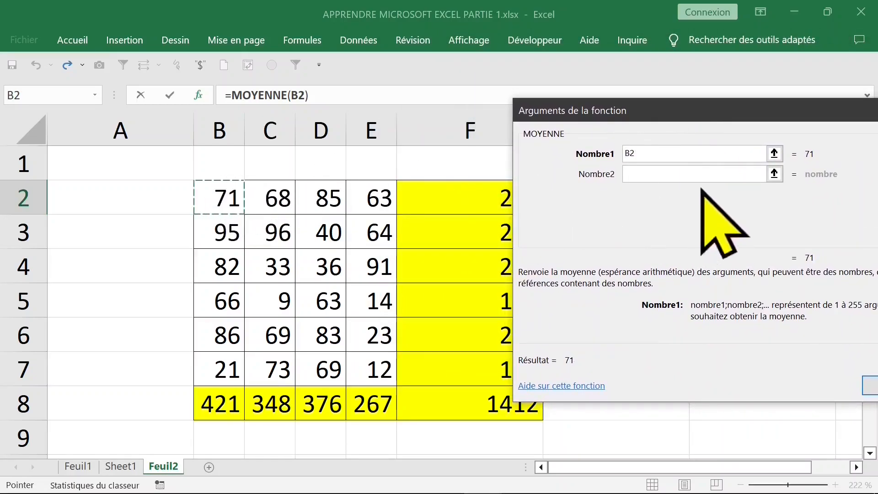
click(633, 175)
click(270, 197)
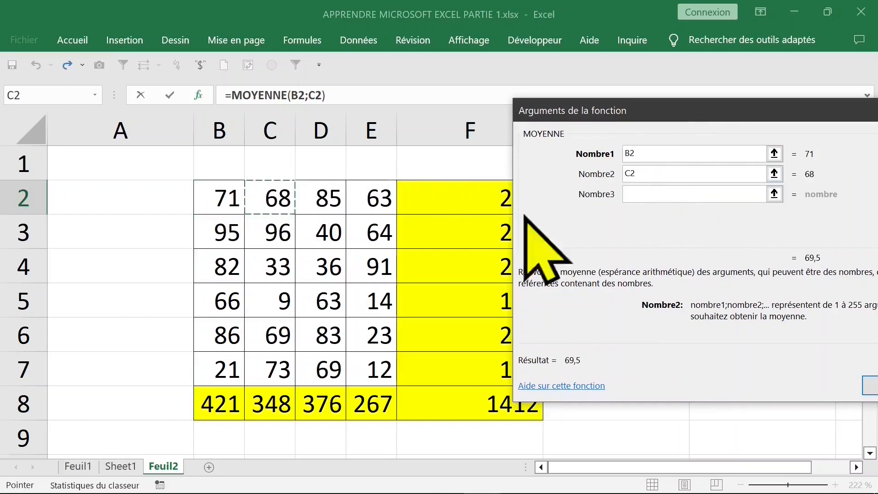
click(631, 194)
click(326, 202)
key(Tab)
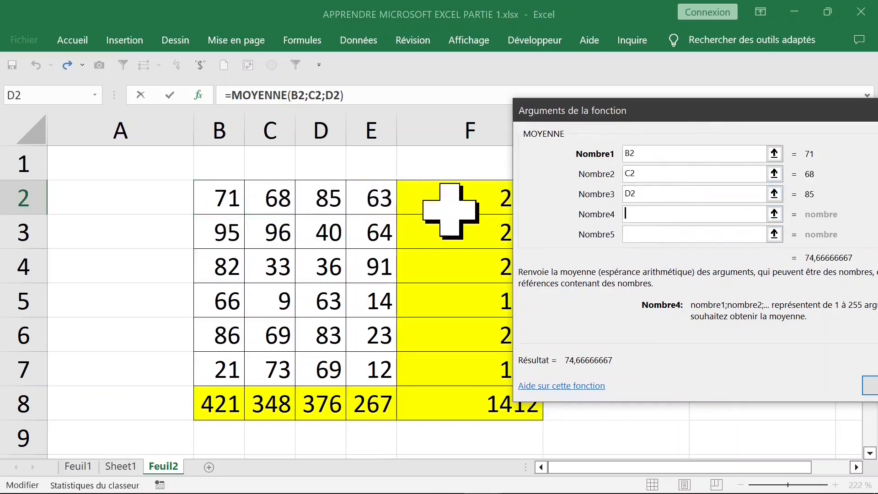
click(372, 197)
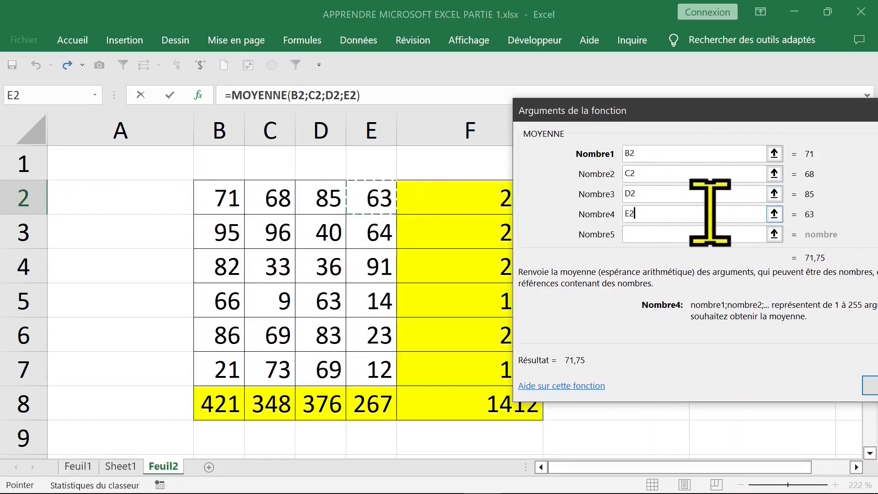
Clear the MOYENNE arguments from Nombre4 back to Nombre1
drag(710, 213, 592, 211)
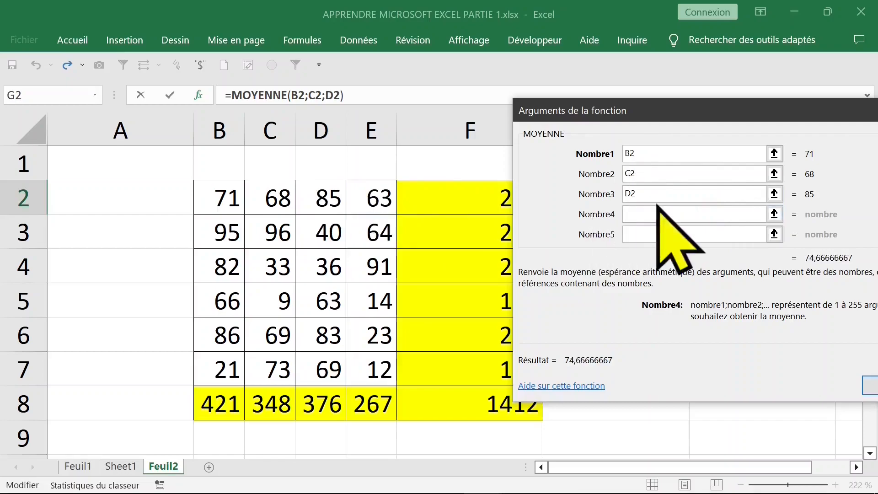
click(628, 193)
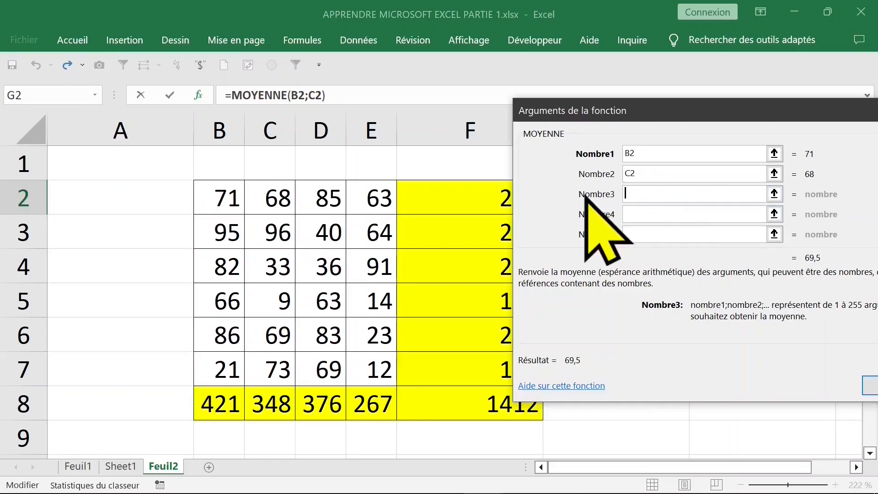
drag(661, 173, 604, 177)
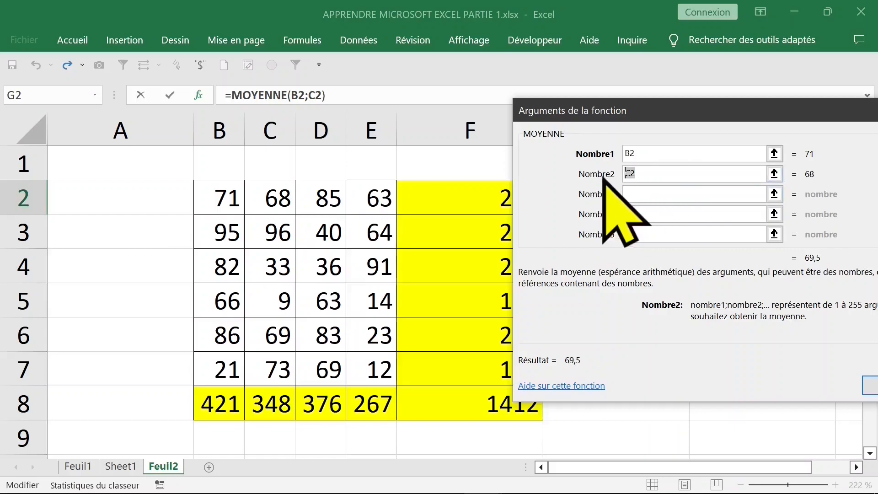
drag(679, 156, 597, 156)
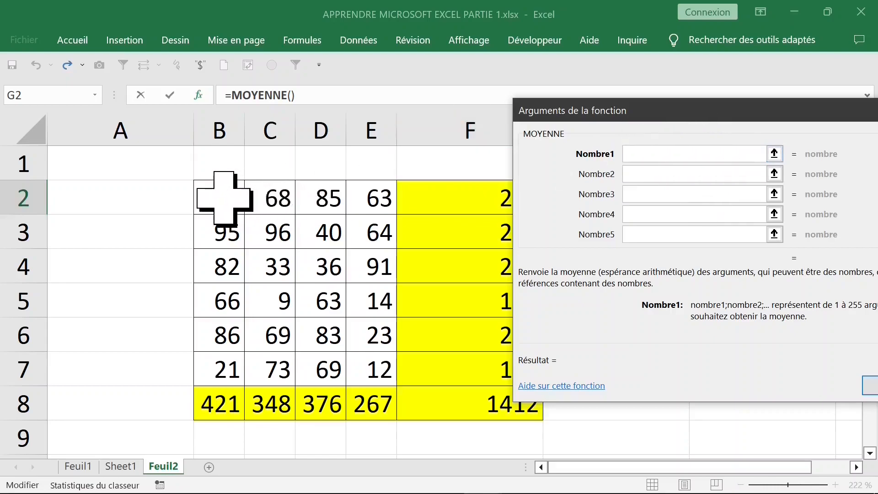
Set Nombre1 to the range B2:E2, complete the MOYENNE formula, and extend it down from G2 to G8
drag(224, 197, 365, 198)
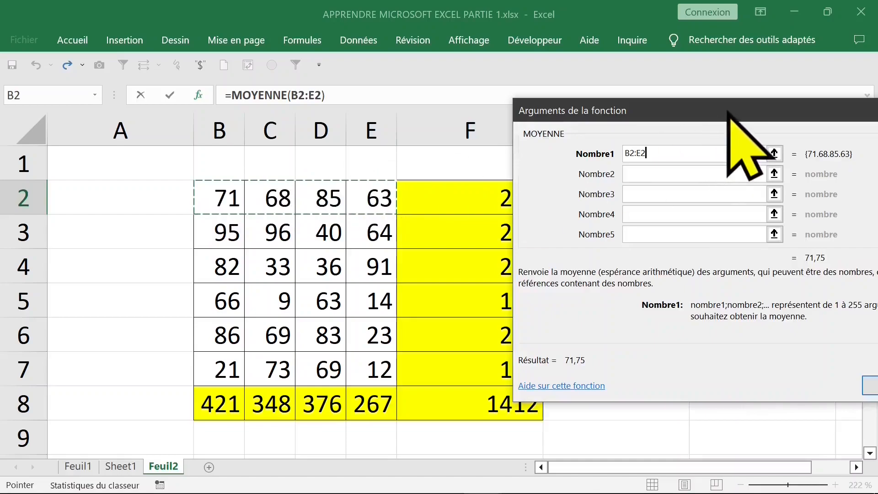
drag(729, 111, 656, 53)
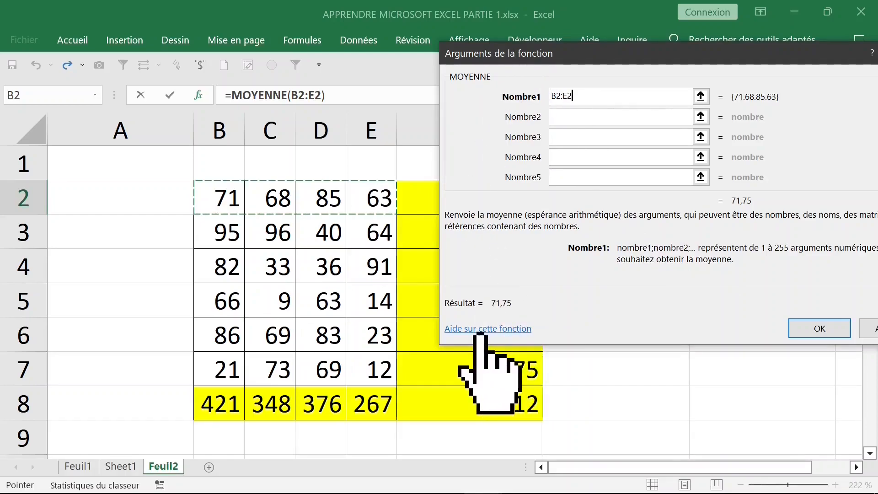
click(819, 328)
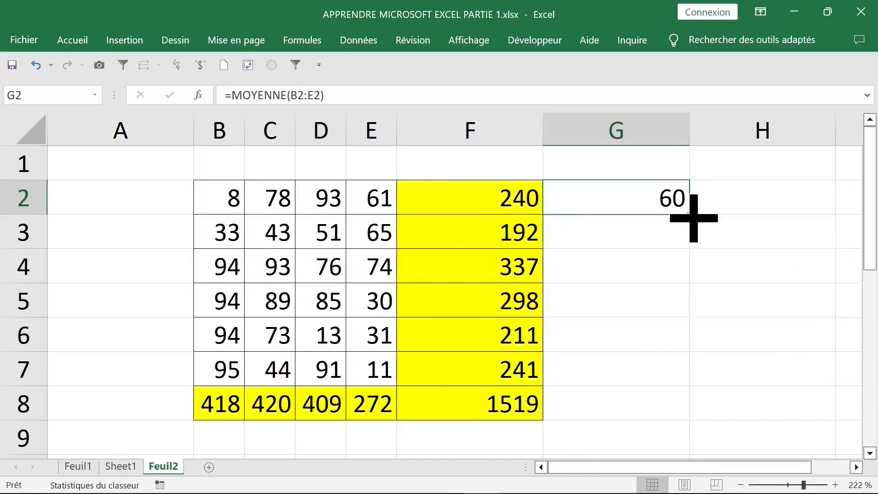
drag(692, 221, 684, 414)
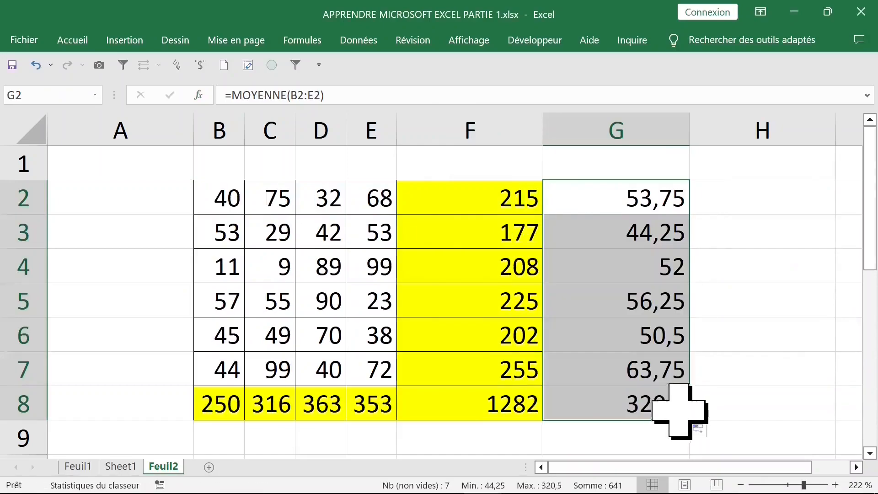
Replace the random-number formulas in B2:E7 with their values by copying the range and pasting it in place with Collage spécial, Valeurs
click(321, 197)
click(229, 196)
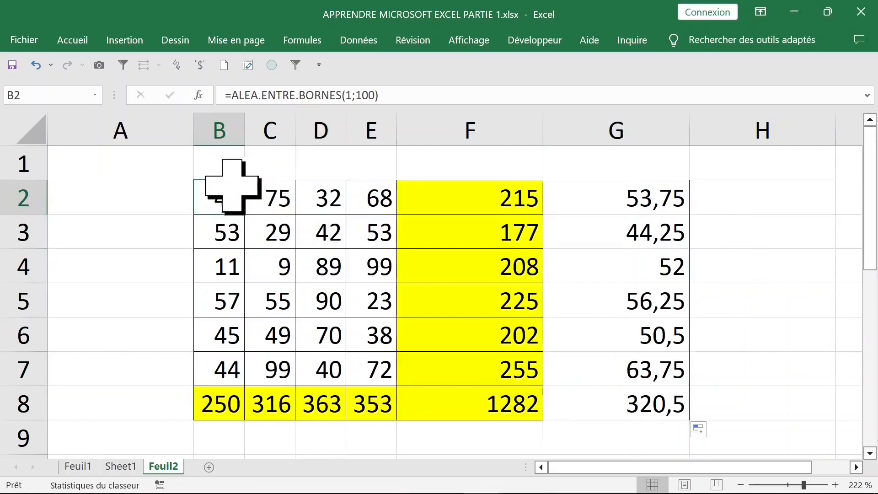
click(304, 192)
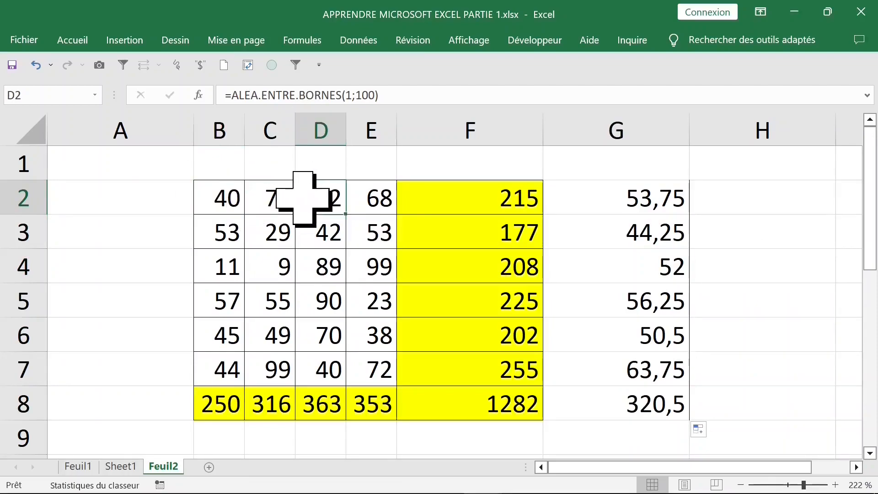
drag(240, 196, 365, 367)
right_click(230, 196)
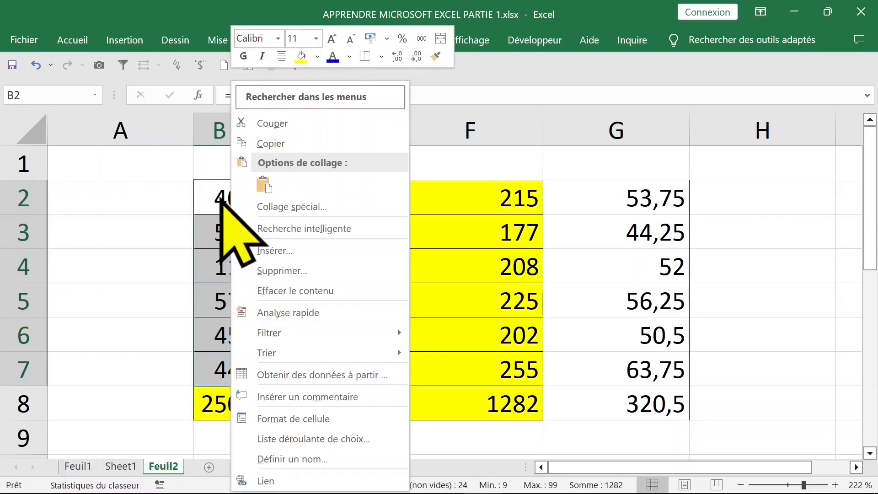
click(259, 144)
click(72, 40)
click(22, 102)
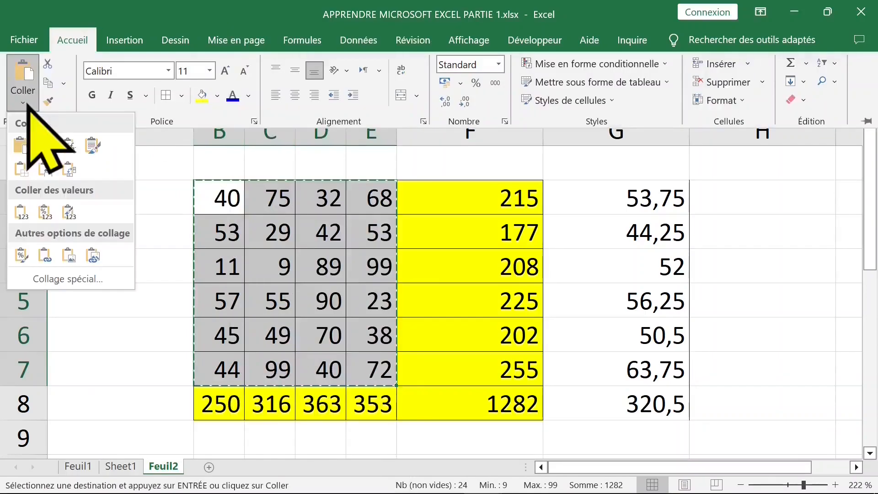
click(78, 284)
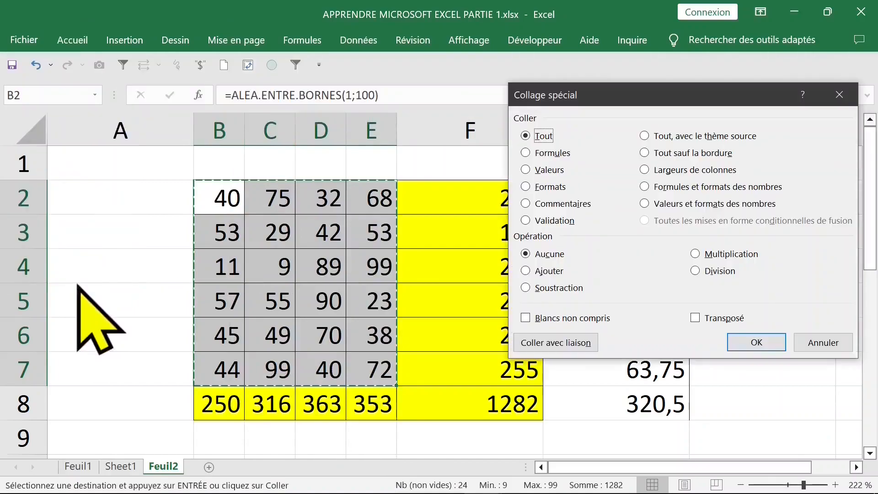
click(544, 170)
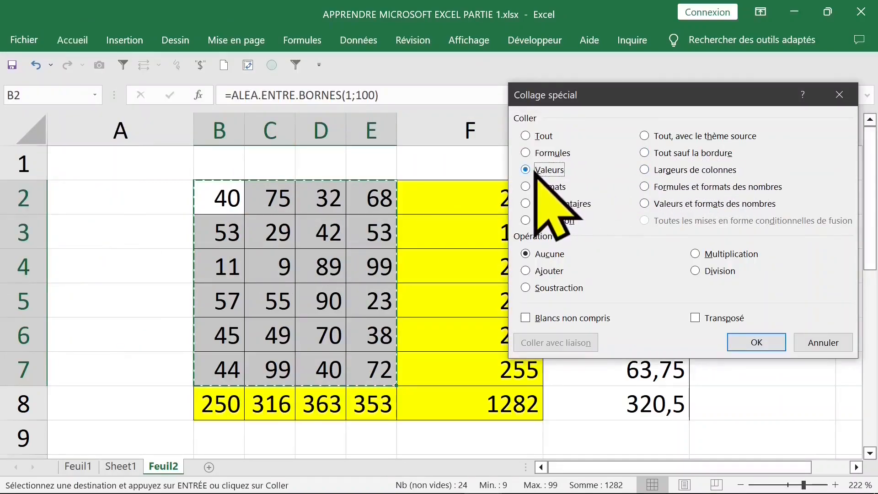
click(757, 342)
click(513, 242)
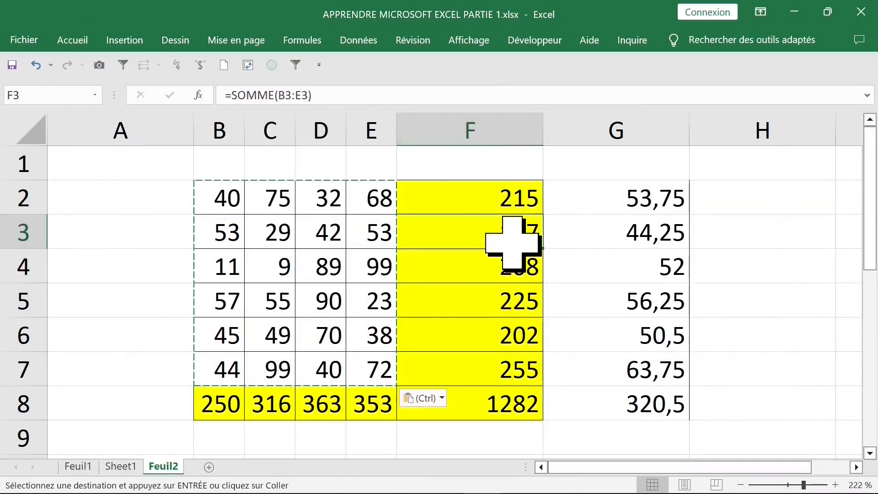
key(Escape)
Enter the headers "total" in F1 and "moyenne" in G1
click(539, 166)
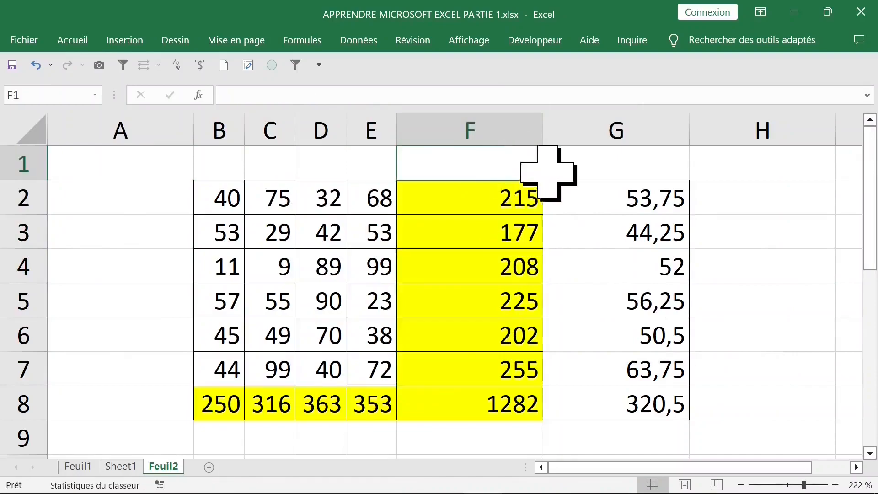
text(total)
click(628, 167)
text(moyenne)
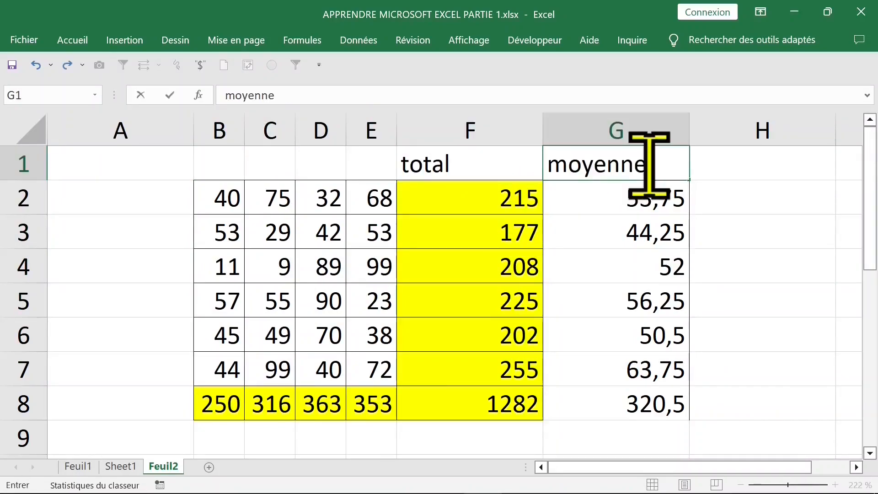
click(521, 206)
Autofit the widths of columns F and G to their contents
click(520, 117)
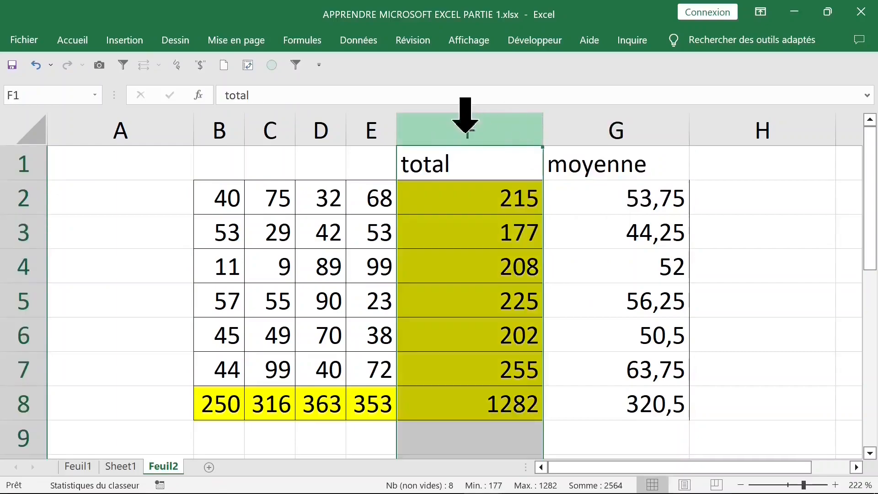
double_click(540, 132)
click(590, 126)
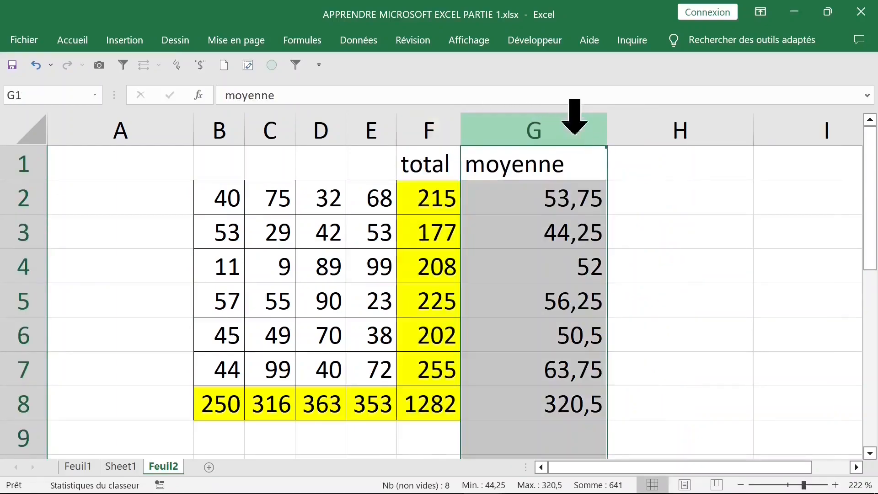
double_click(606, 131)
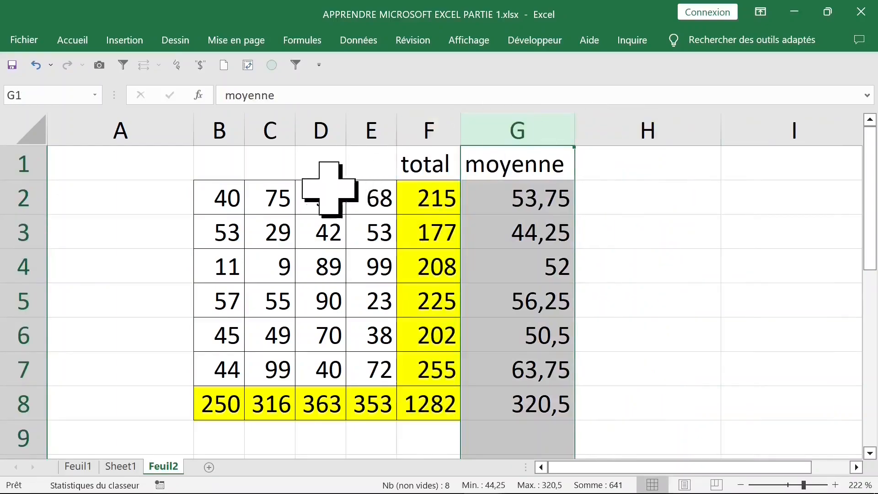
Enter the header "item 1" in cell B1
click(231, 196)
click(354, 196)
click(239, 172)
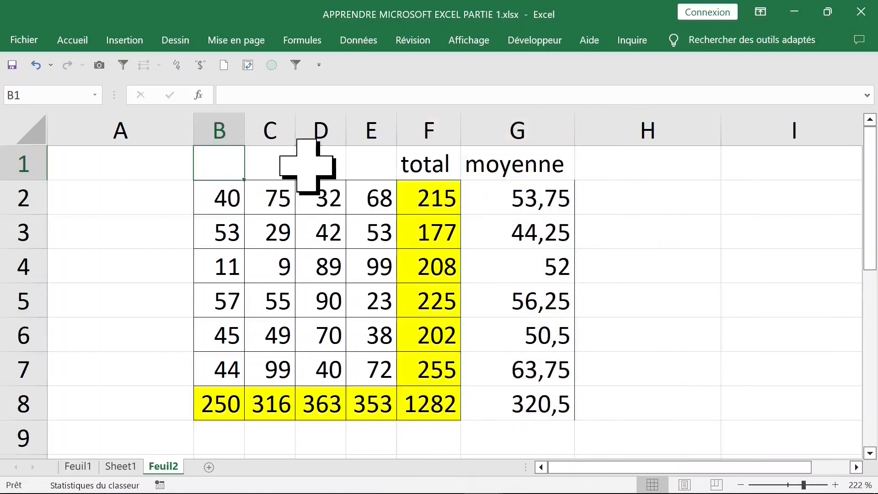
click(362, 165)
click(231, 167)
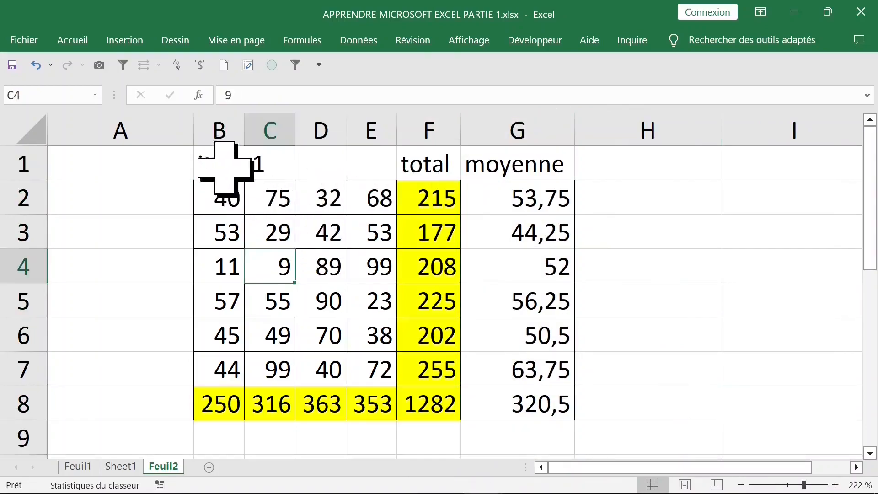
click(223, 161)
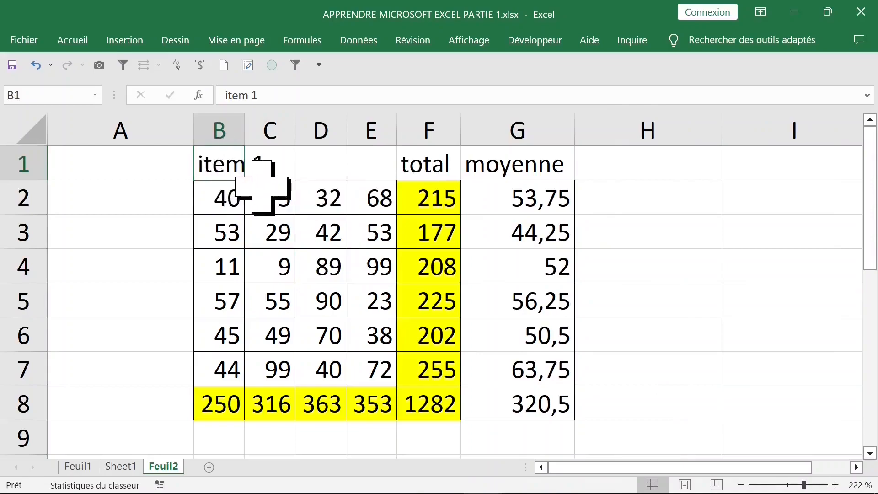
Extend the "item 1" header as a series from B1 across to E1, up to "item 4"
click(274, 158)
click(402, 166)
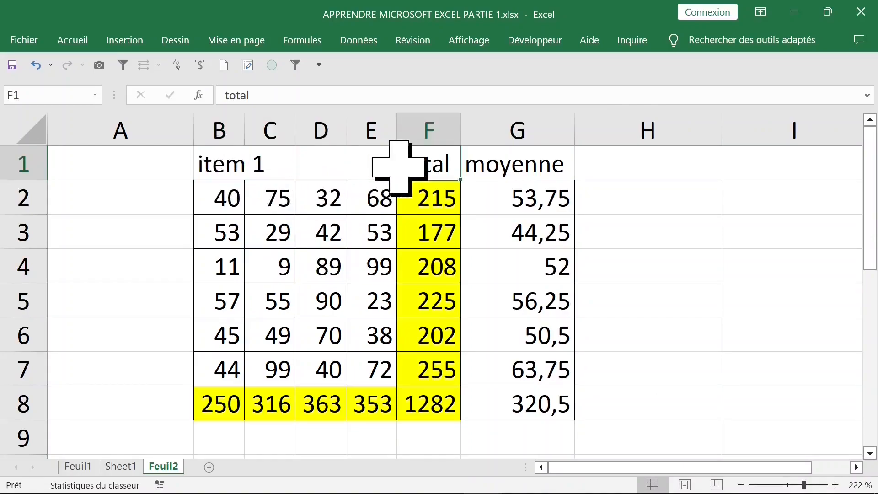
click(234, 163)
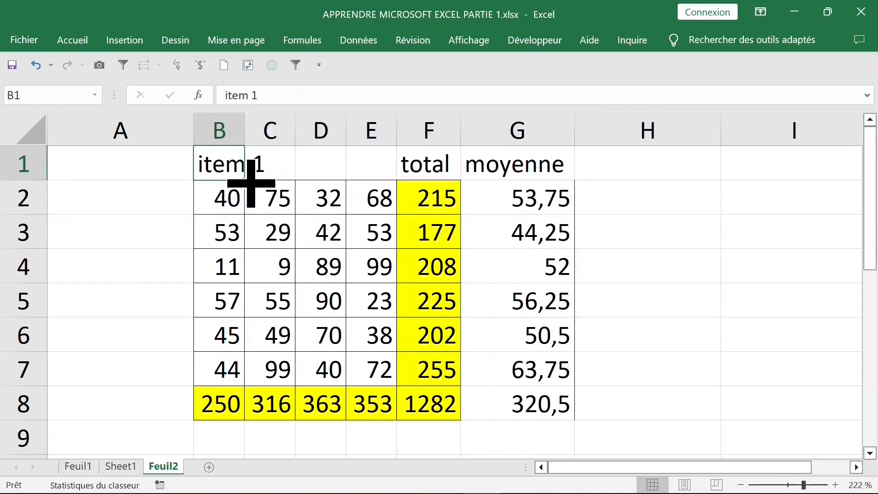
drag(249, 182, 394, 181)
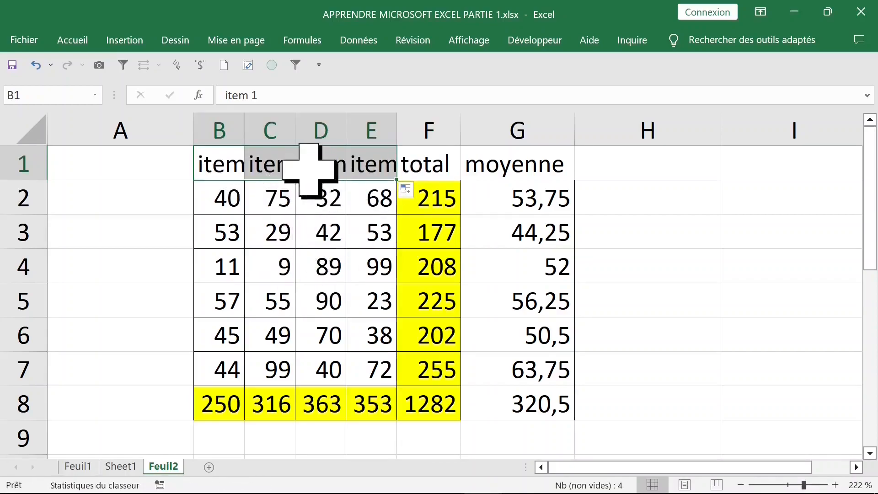
click(289, 160)
click(339, 163)
click(362, 167)
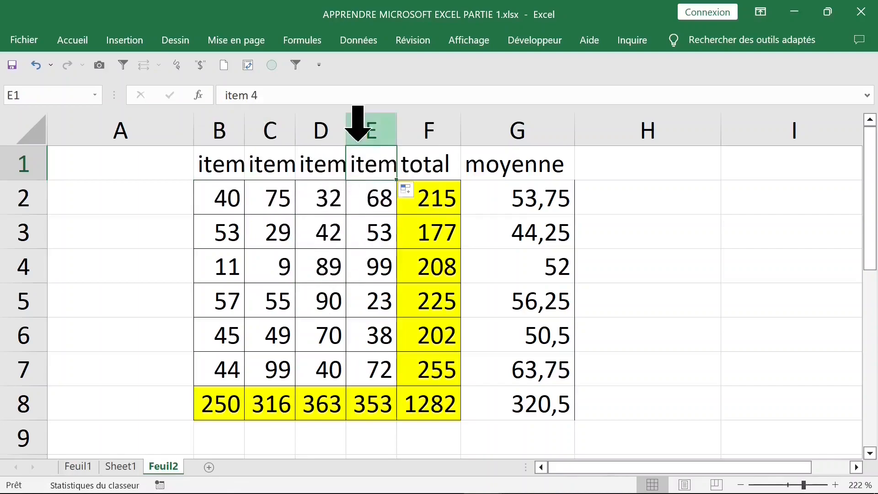
Autofit the widths of columns B to E to their contents
drag(364, 128, 220, 133)
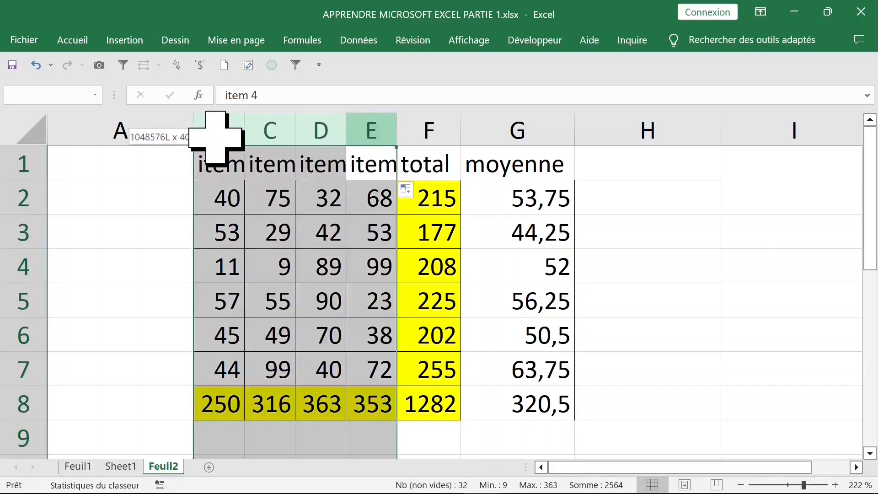
double_click(245, 135)
click(480, 288)
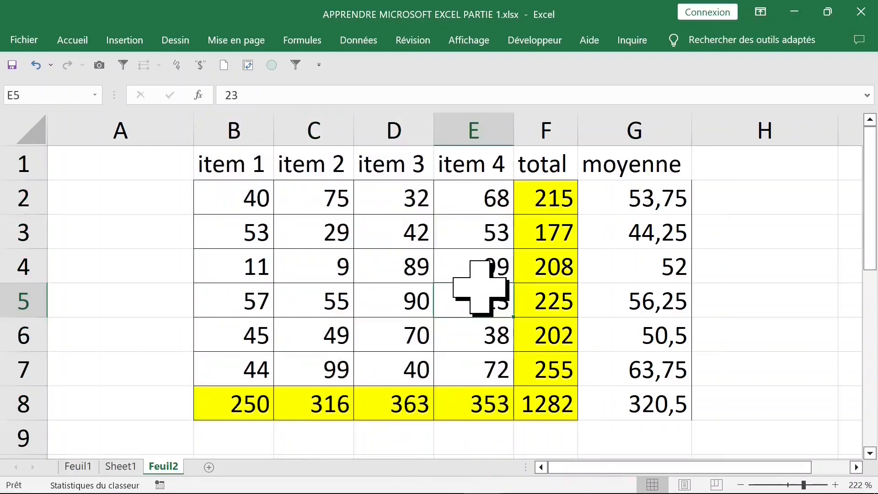
Enter "lundi" in A2 and extend the weekday series down to "samedi" in A7
click(161, 197)
drag(154, 201, 158, 389)
double_click(171, 199)
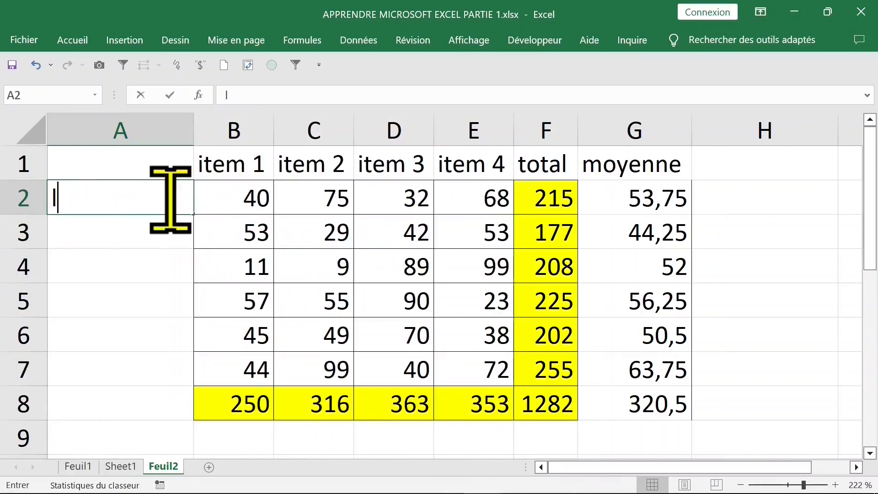
click(137, 232)
click(138, 191)
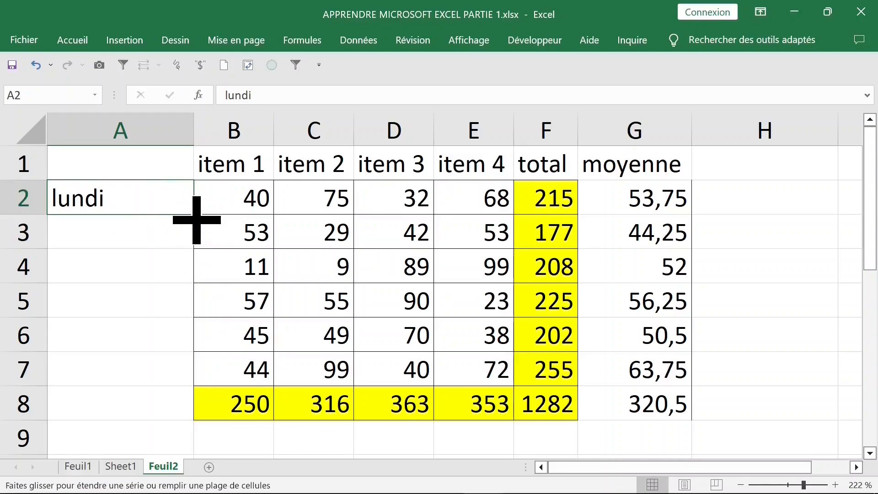
drag(197, 220, 193, 387)
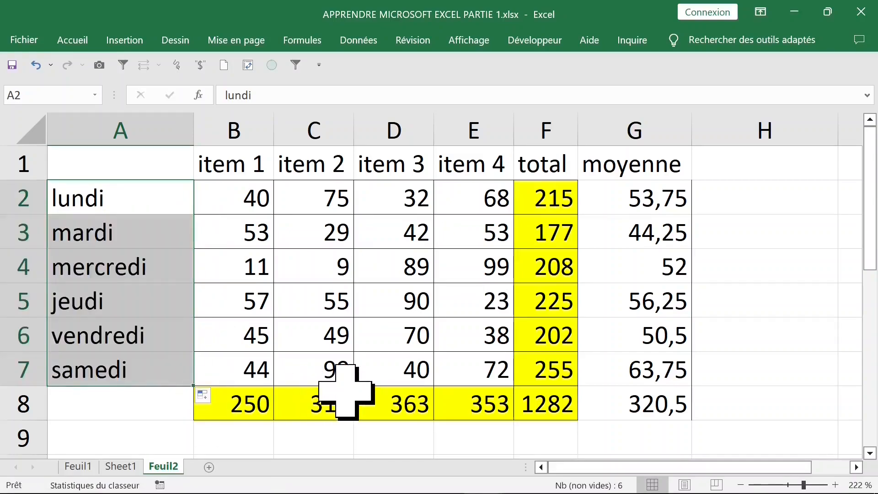
click(183, 403)
drag(147, 219, 196, 406)
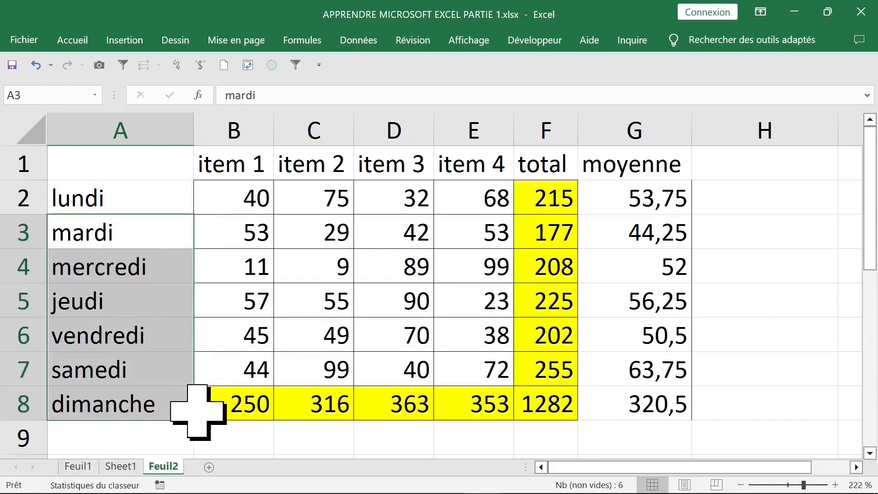
click(118, 406)
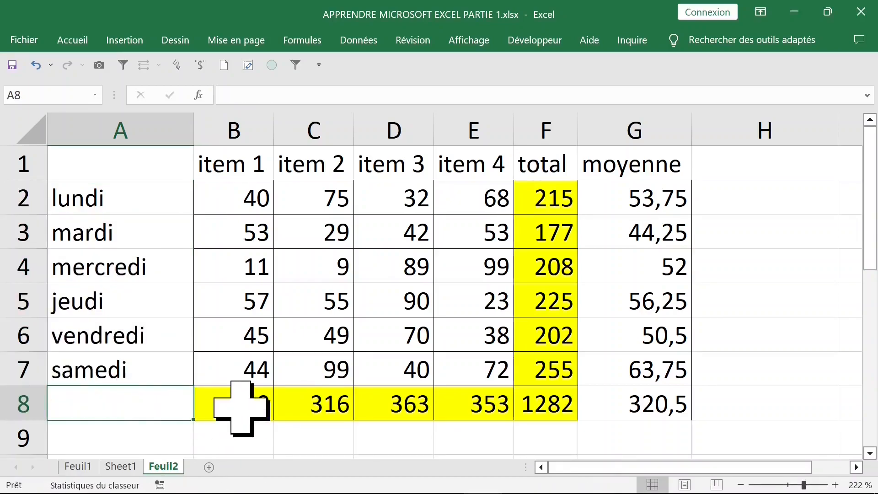
Apply all borders to the whole table range A1:G8
click(130, 210)
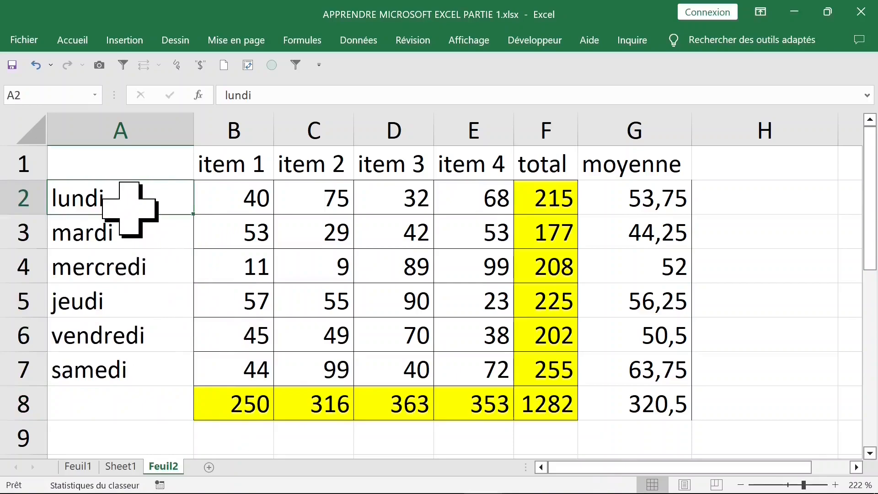
drag(130, 210, 130, 372)
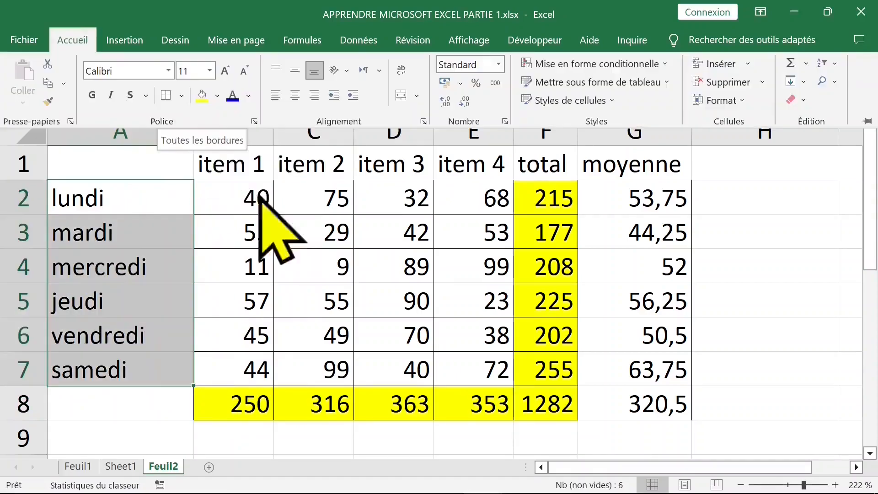
click(259, 197)
drag(643, 198, 640, 404)
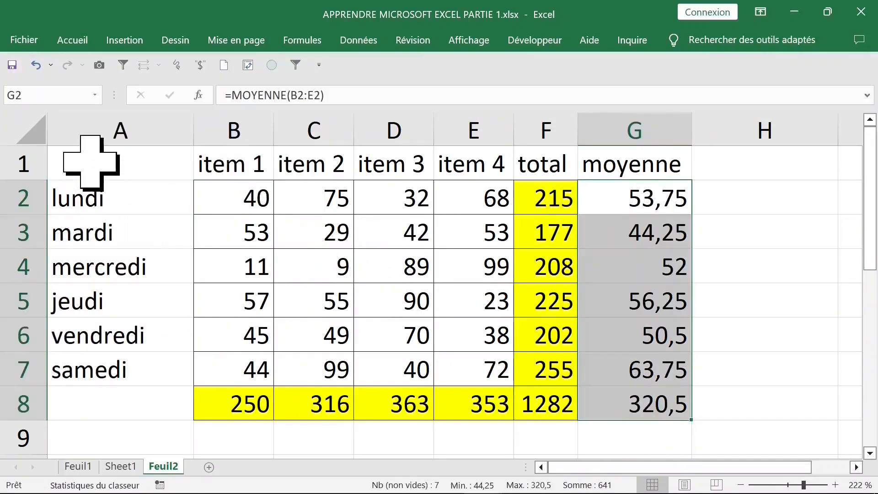
drag(90, 162, 649, 405)
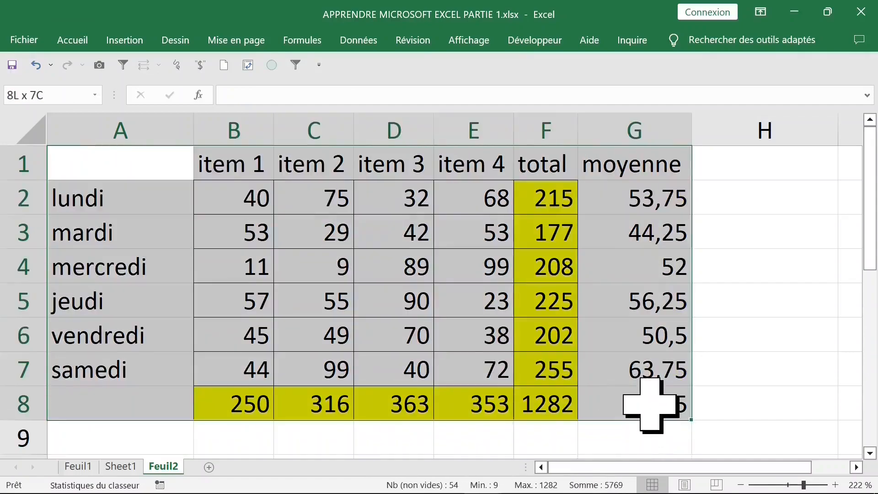
click(73, 41)
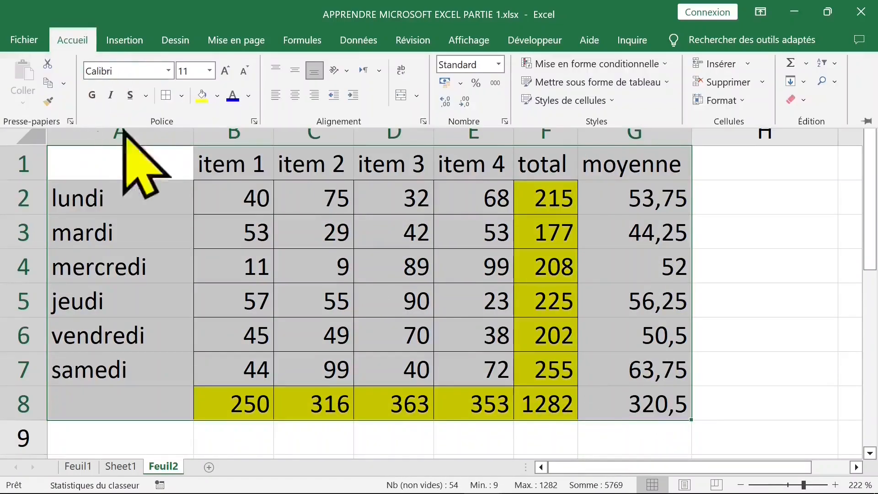
click(167, 98)
click(245, 264)
Enter the header "meilleur valeur" in H1 and widen column H to fit it
click(253, 202)
click(503, 201)
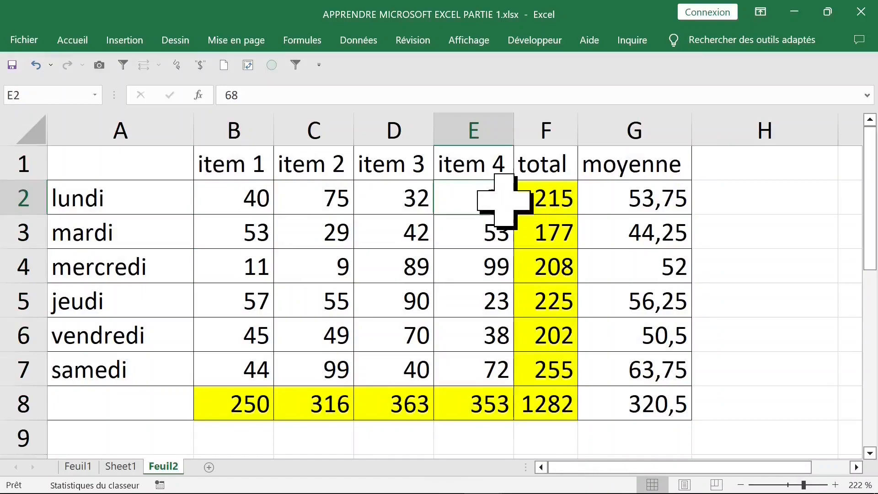
click(563, 197)
click(661, 197)
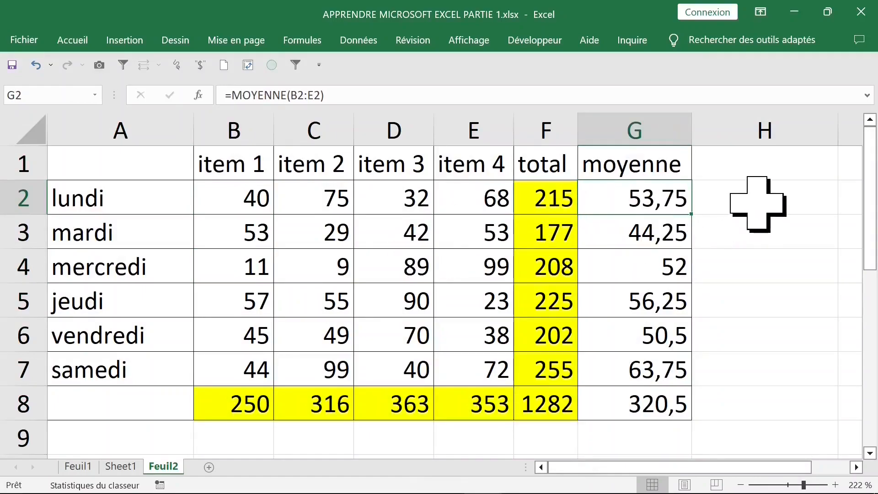
click(749, 167)
text(meilleur va)
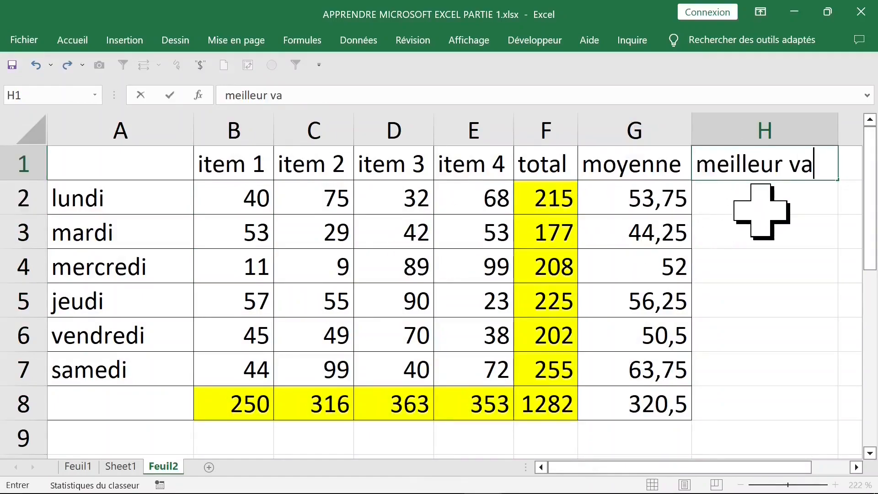
text(leur)
key(Return)
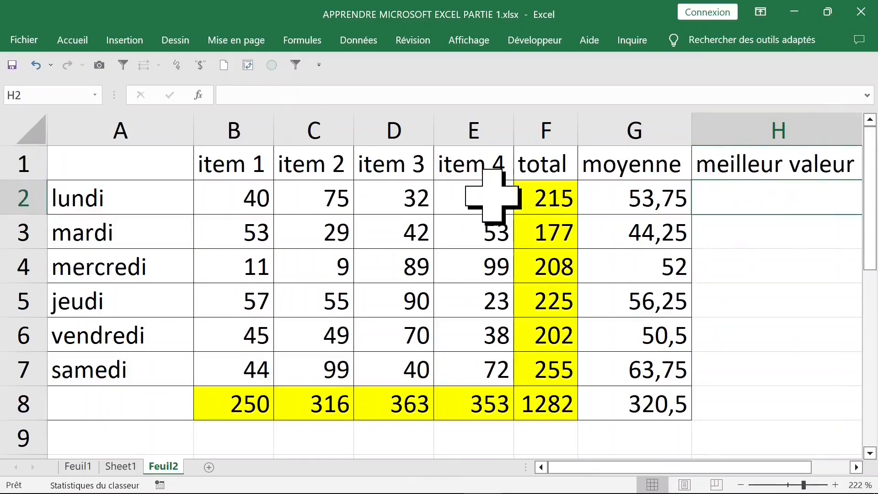
Autofit the width of column A to its contents
click(263, 191)
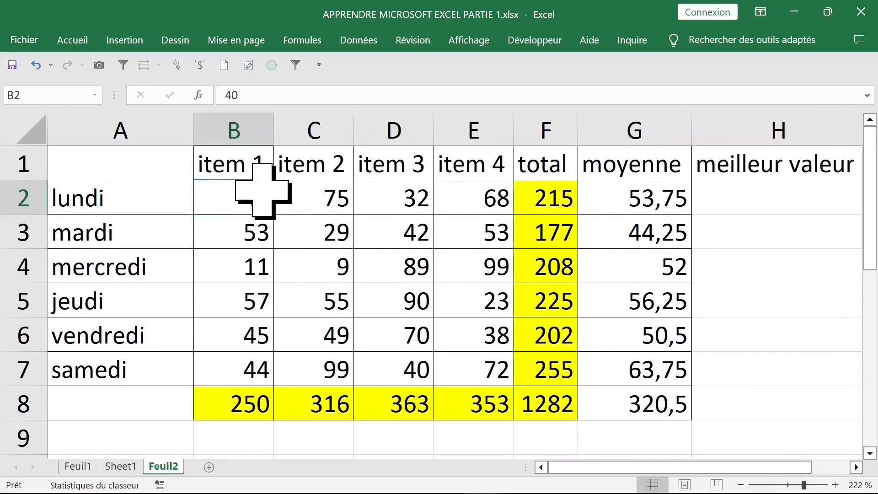
double_click(193, 131)
click(676, 192)
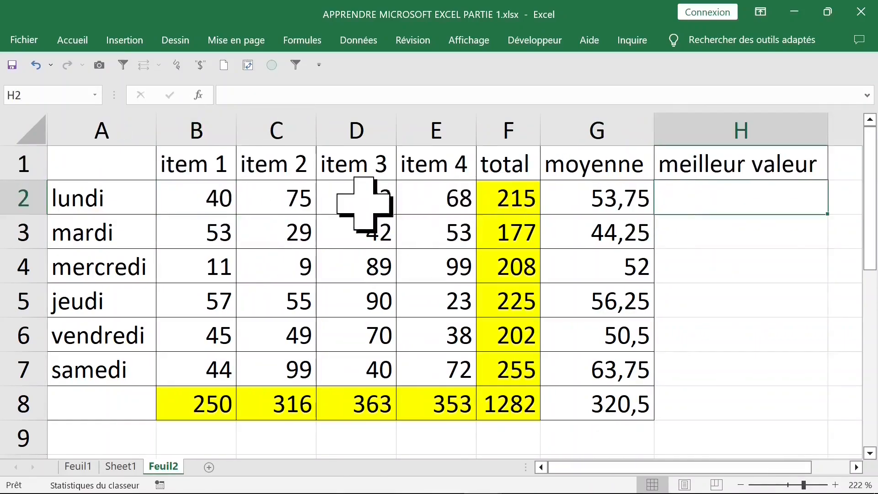
drag(229, 197, 428, 202)
click(686, 208)
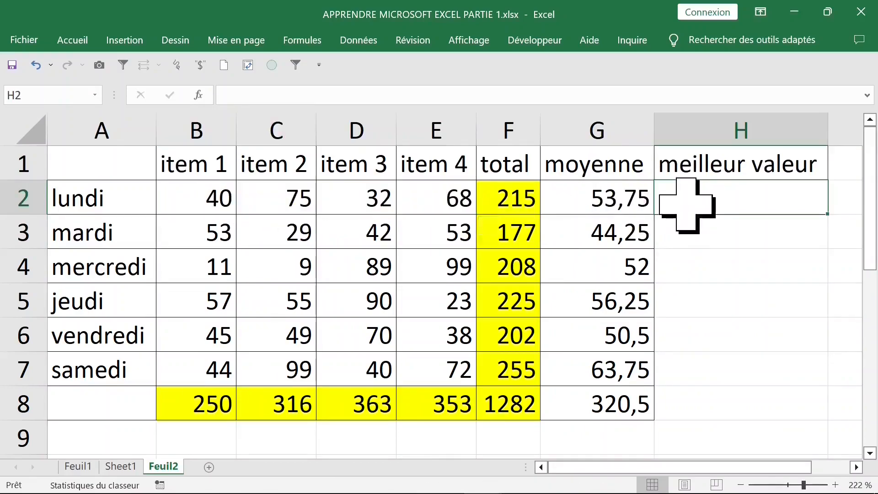
text(=maximal)
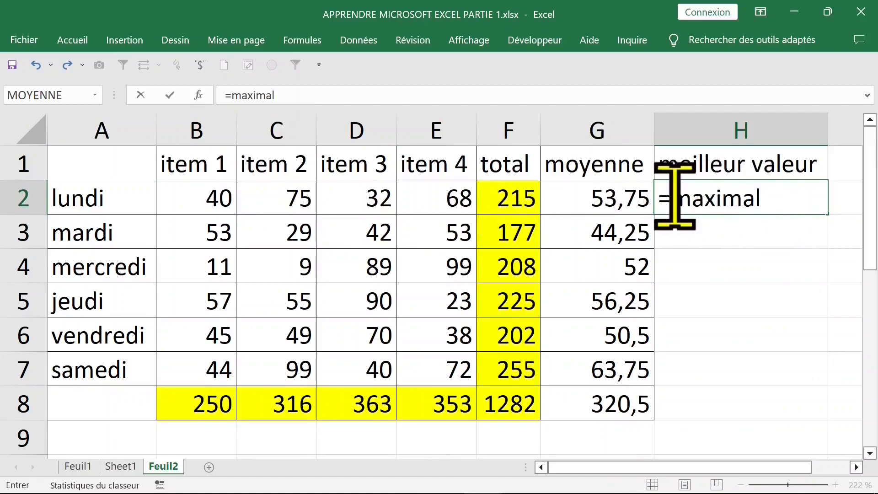
drag(675, 198, 792, 198)
text(max)
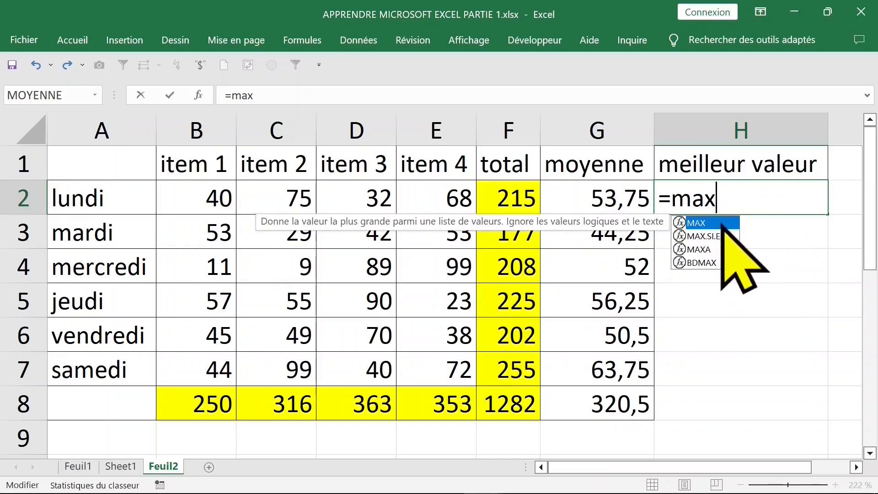
double_click(720, 223)
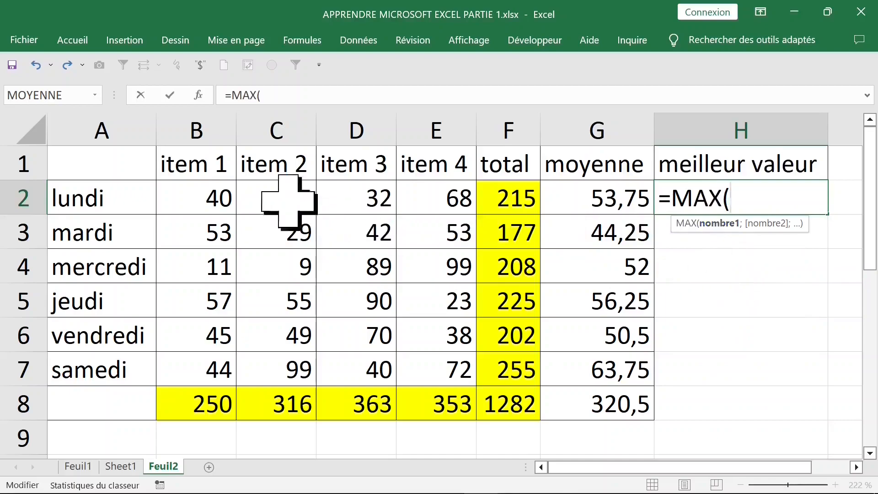
drag(206, 197, 430, 198)
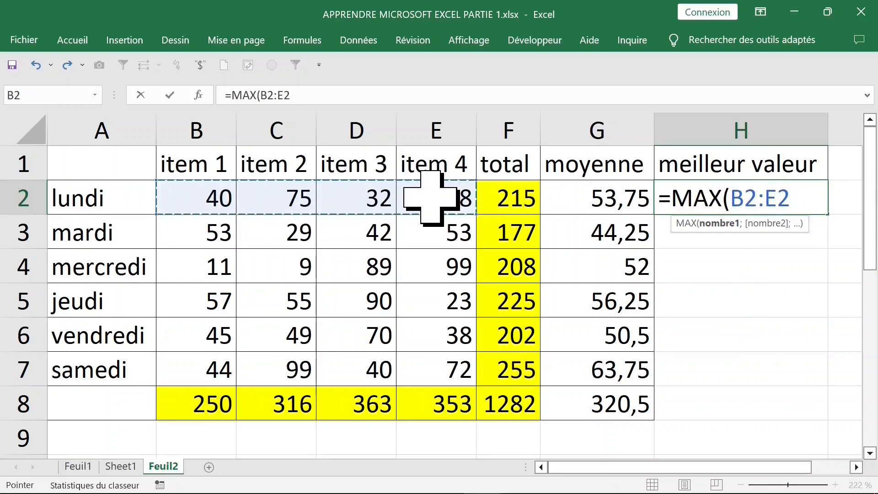
text())
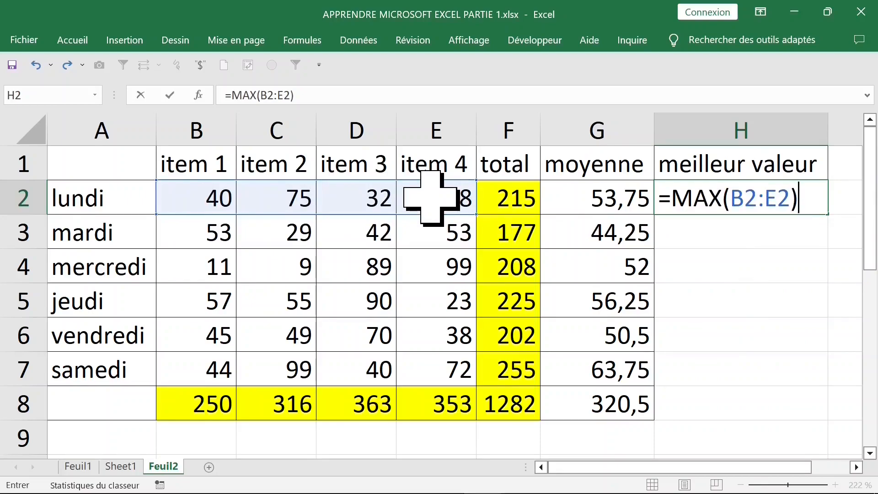
key(Escape)
Enter the formula =MAX(B2:E2) in H2 to get the highest value of the lundi row
text(=max)
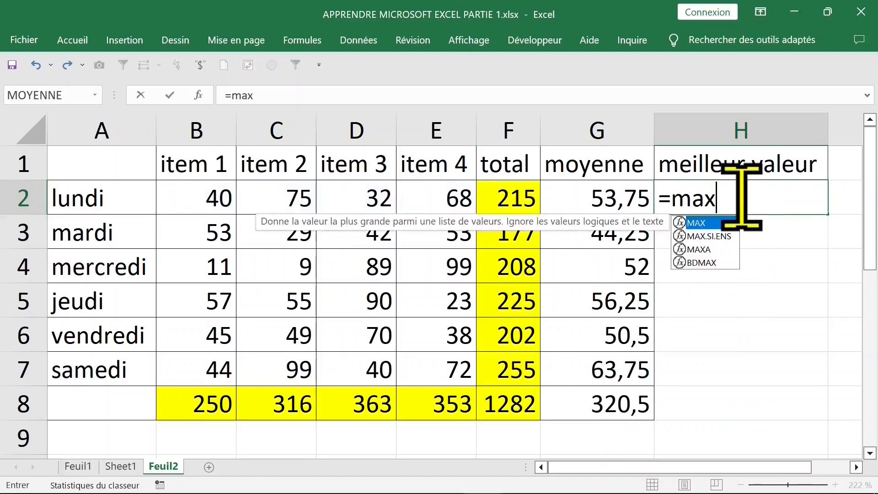
key(Tab)
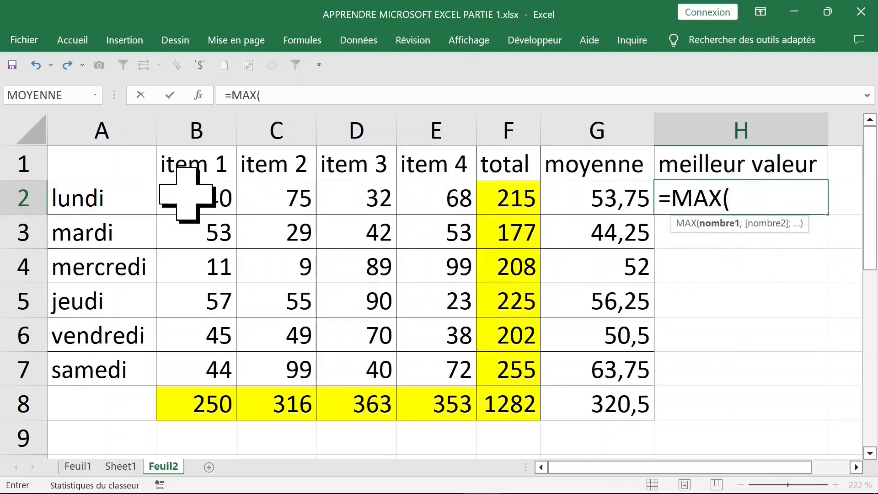
drag(191, 196, 430, 198)
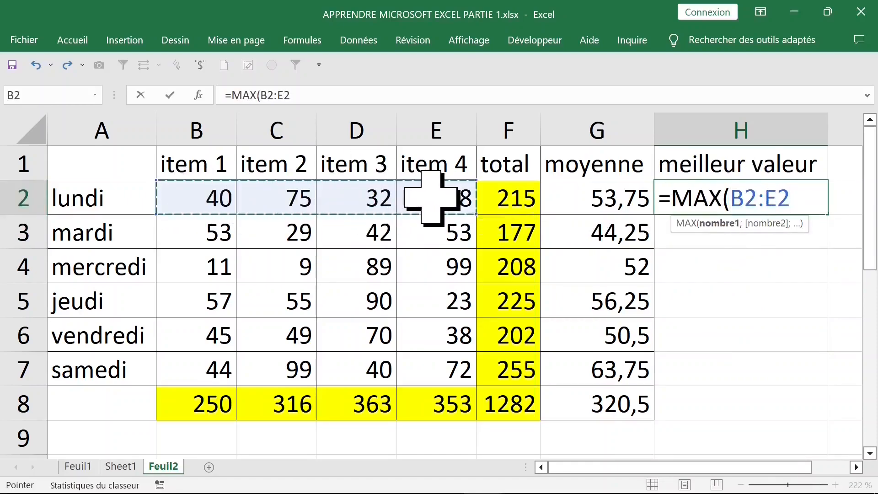
key(Return)
click(783, 209)
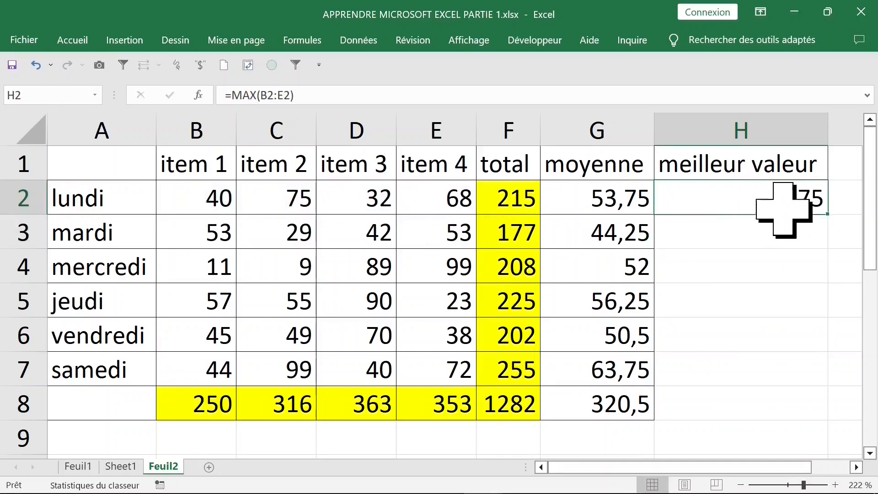
Fill the MAX formula from H2 down column H through the totals row, to H8
double_click(828, 214)
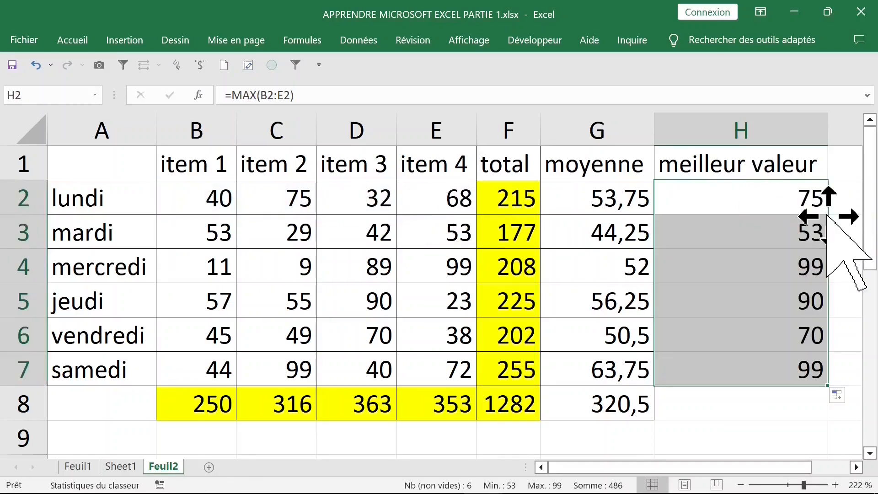
click(755, 368)
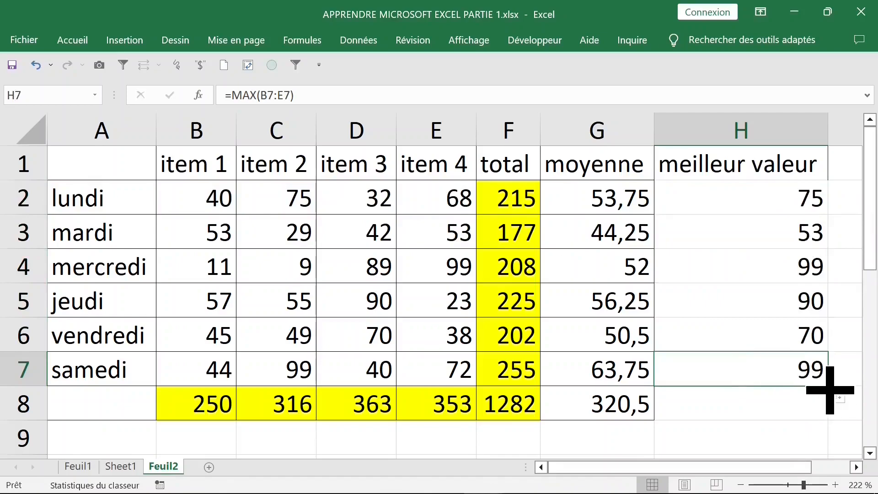
drag(828, 397, 831, 412)
click(732, 402)
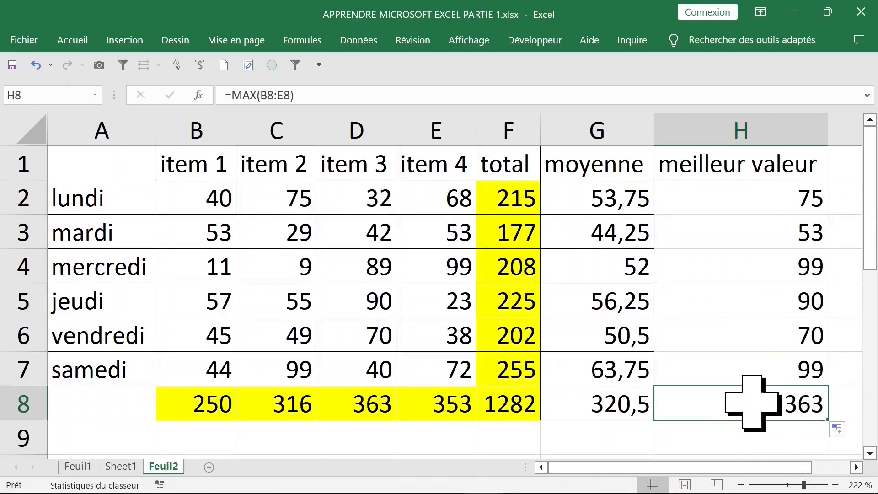
Label the totals row "totaux /item" in A8 and autofit column A to its contents
drag(208, 398, 421, 402)
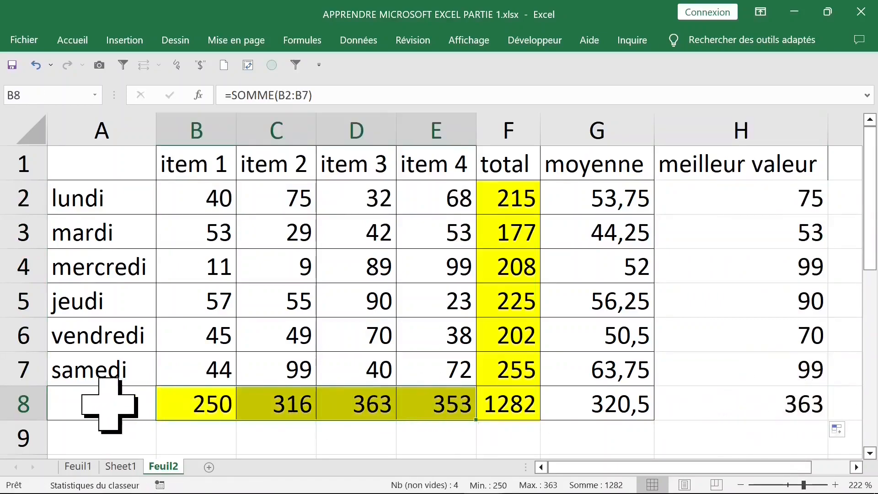
click(108, 406)
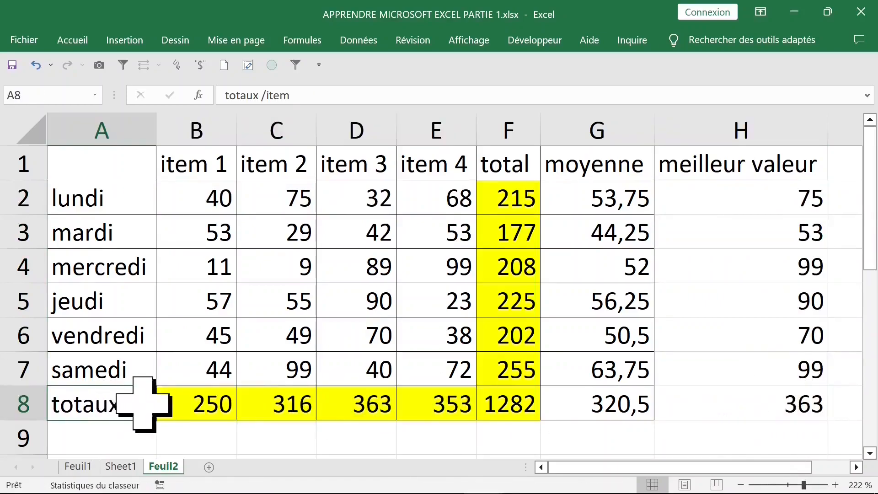
double_click(156, 133)
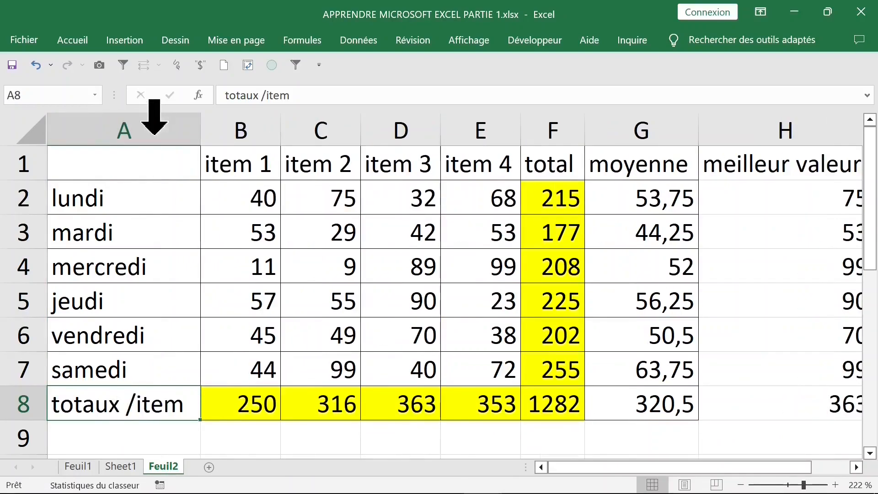
click(295, 218)
click(219, 195)
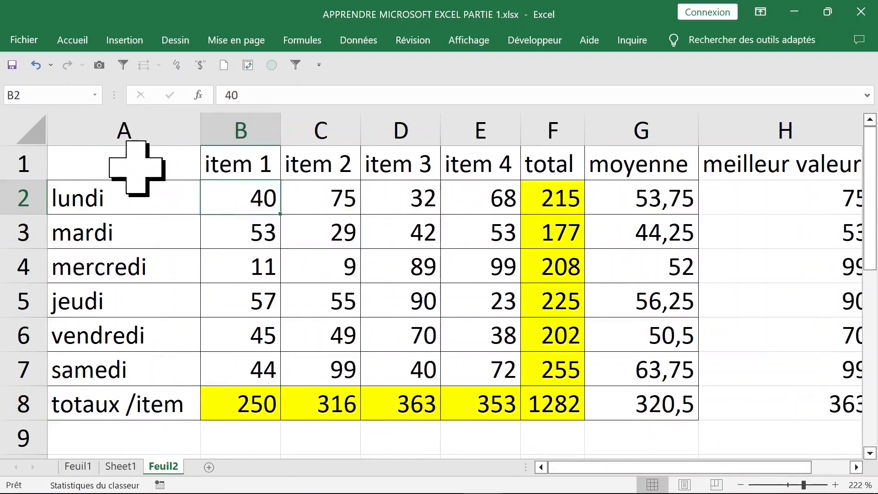
Shade the meilleur valeur column H1:H8 light green and apply all borders to it
drag(137, 167, 787, 408)
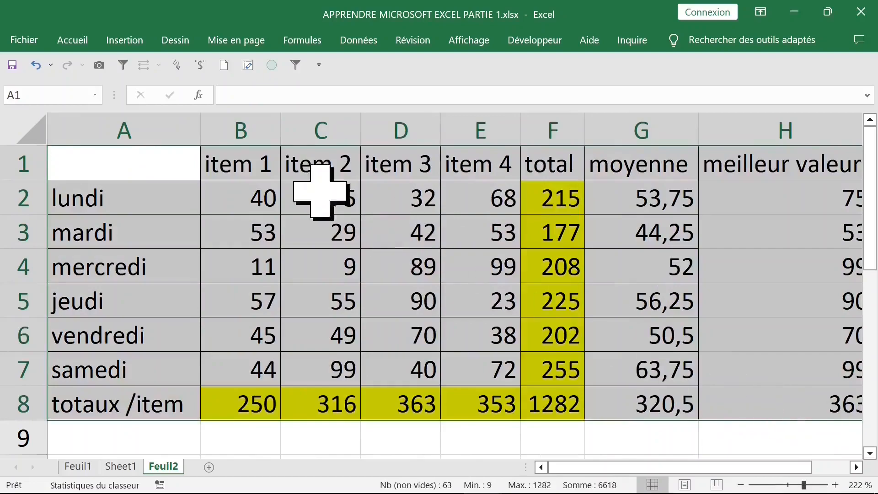
click(75, 42)
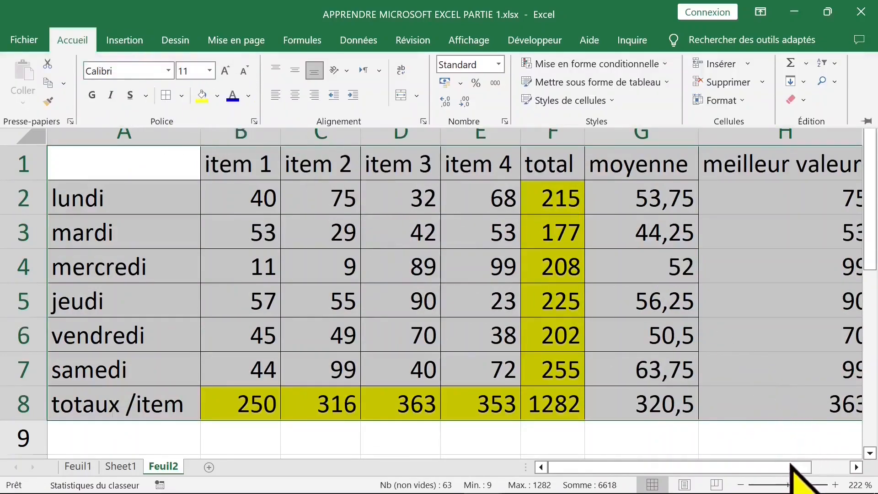
click(798, 485)
click(560, 277)
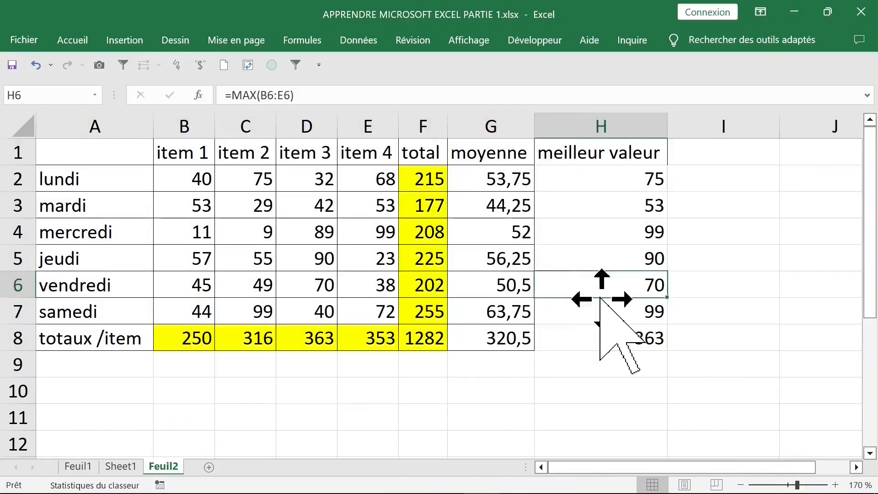
drag(589, 154, 589, 332)
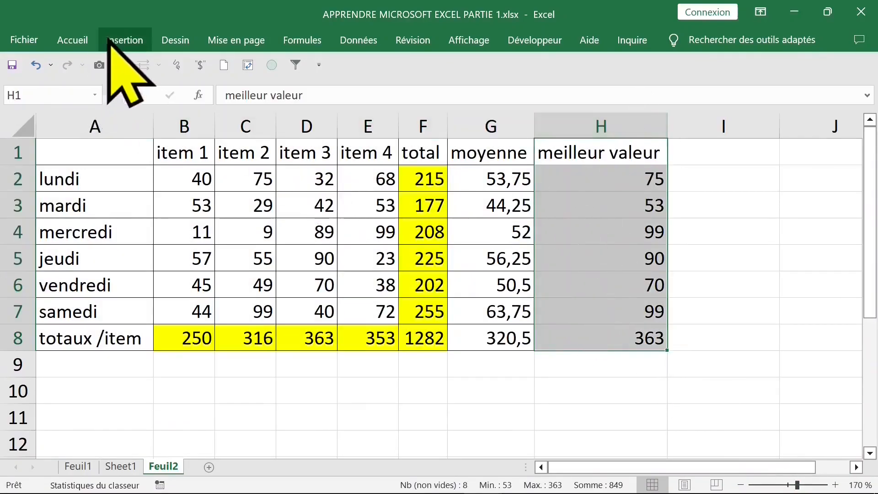
click(75, 39)
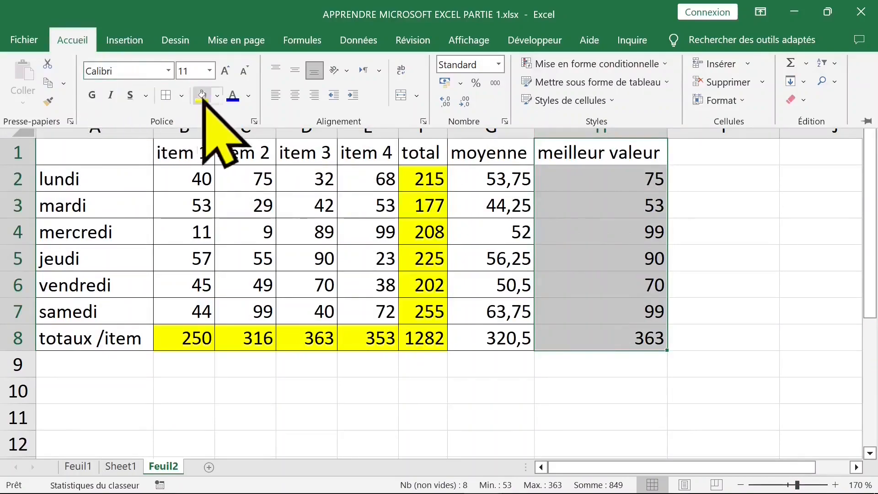
click(216, 96)
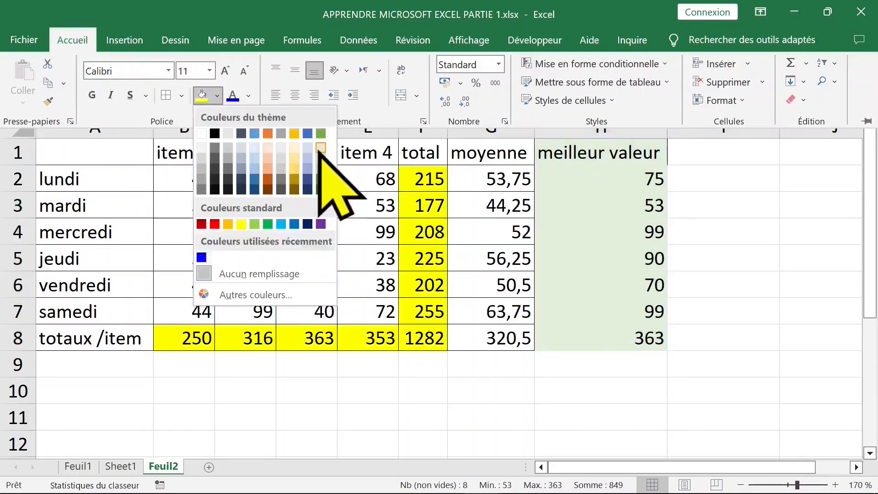
click(320, 151)
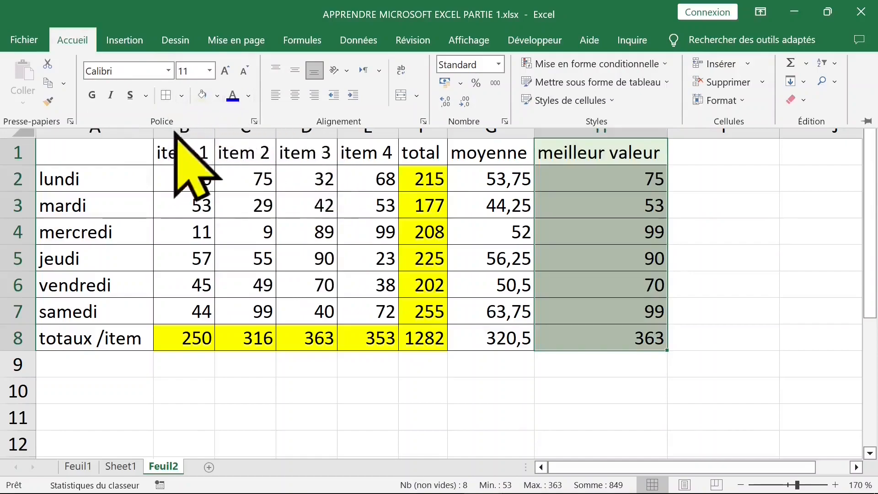
click(106, 153)
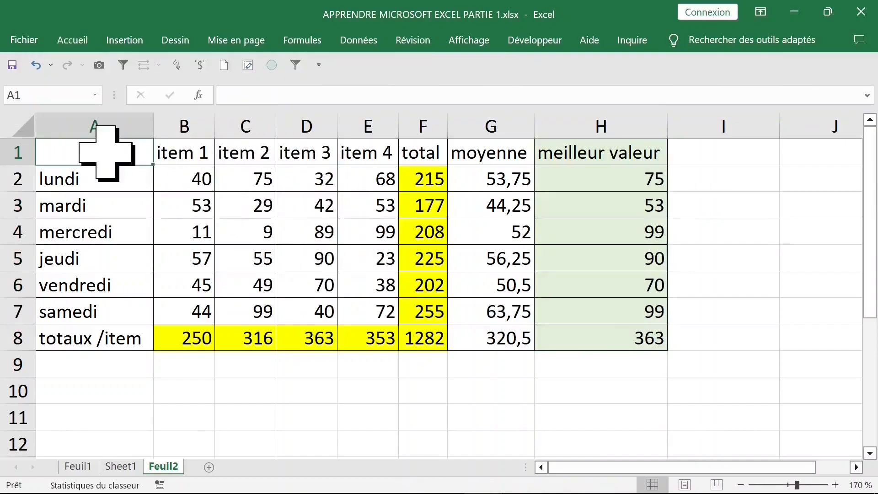
drag(106, 152, 611, 348)
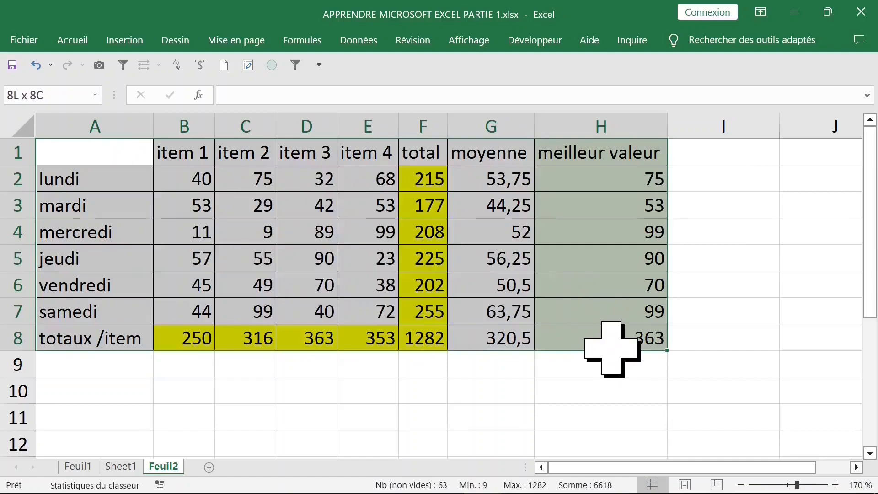
click(519, 364)
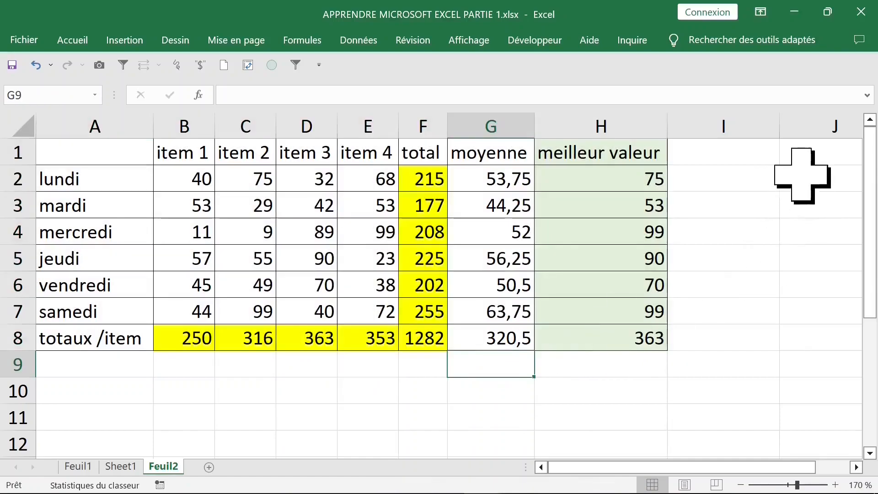
click(773, 158)
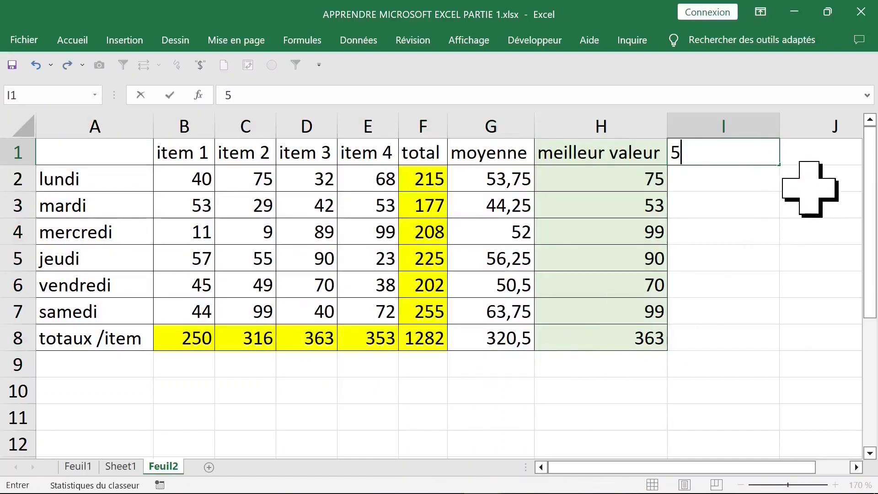
key(Escape)
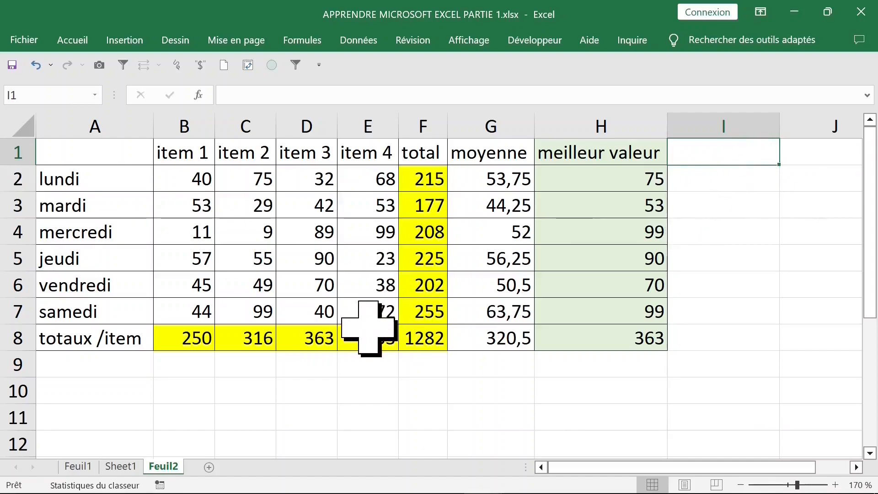
Copy sheet Feuil2 before Feuil1 within the same workbook and rename the copy "tableau modele"
right_click(161, 467)
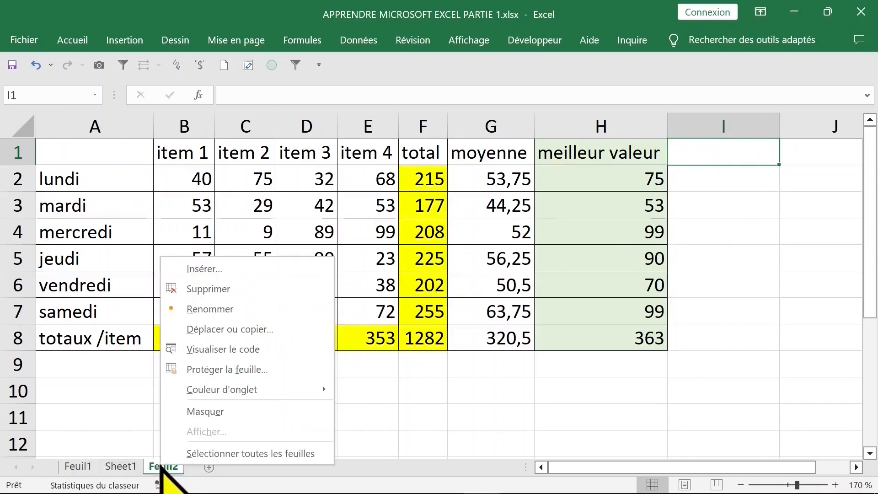
click(224, 330)
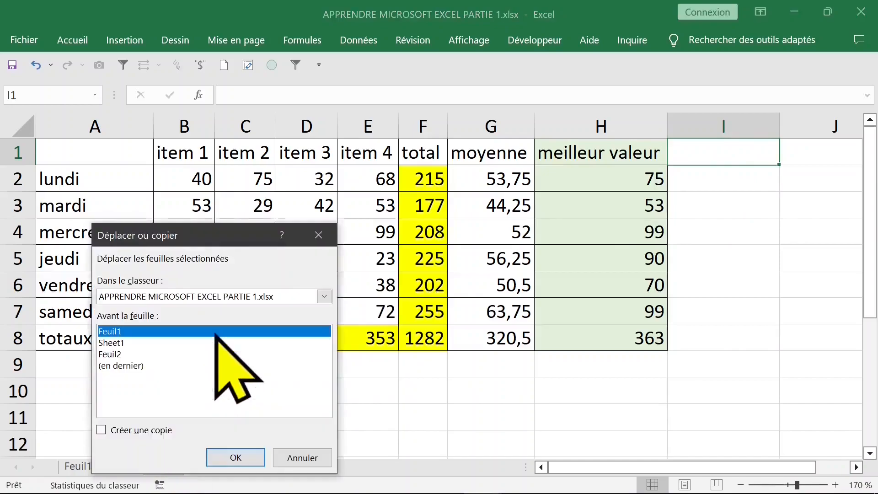
click(155, 429)
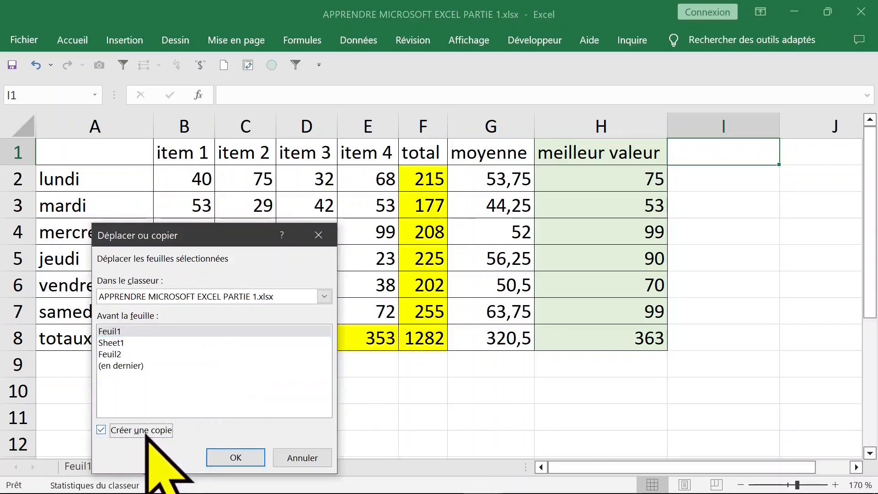
click(239, 296)
click(240, 297)
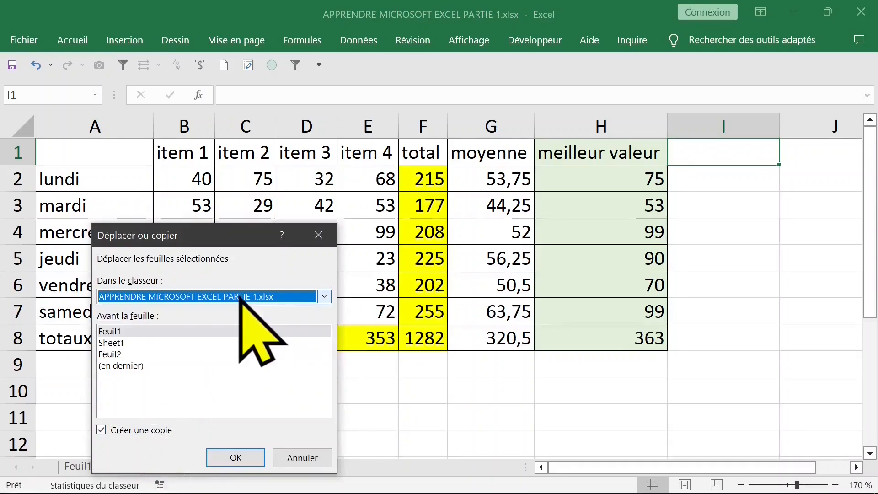
click(236, 457)
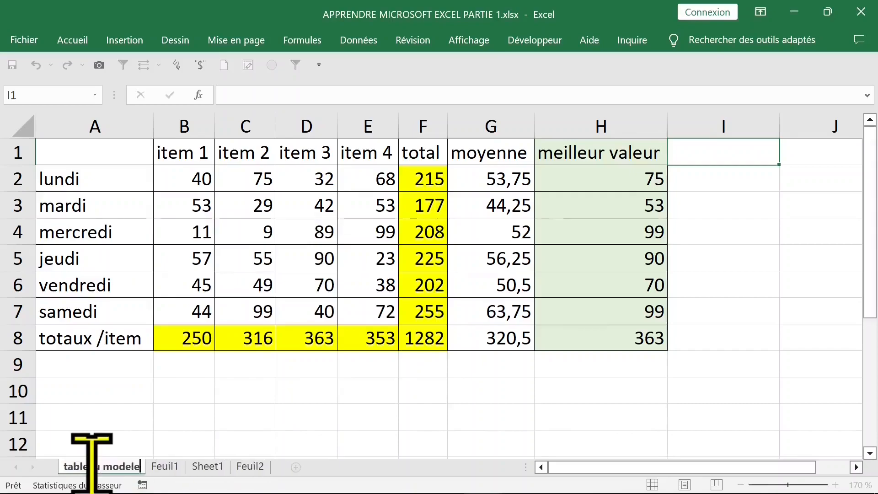
click(315, 416)
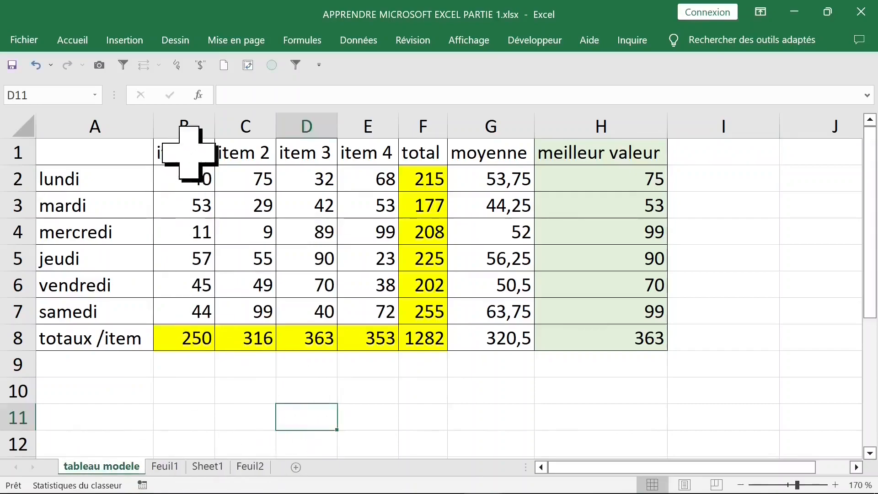
Clear the item values in B2:E7 of the tableau modele sheet, keeping the formulas
click(183, 177)
drag(183, 177, 354, 301)
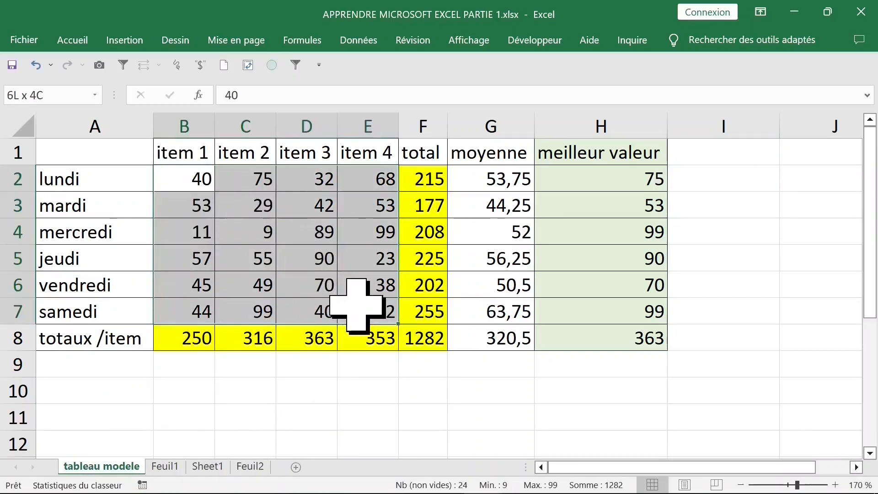
key(Delete)
click(491, 416)
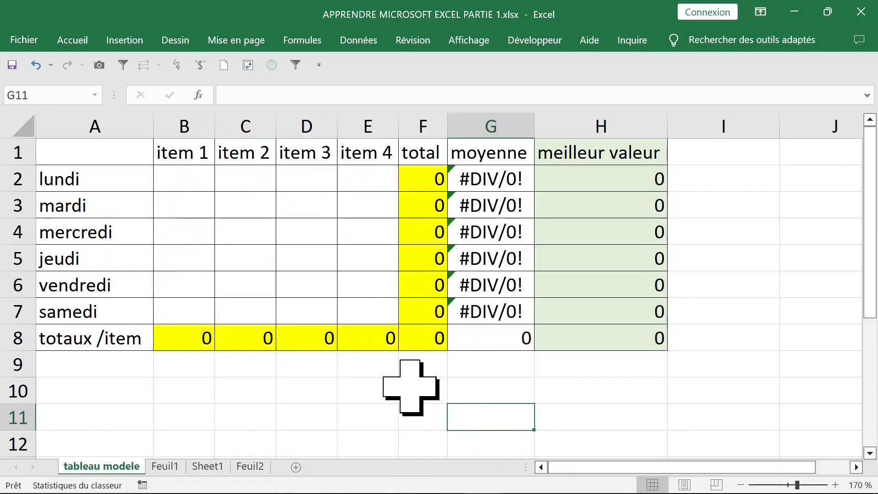
Enter 10, 51, 14, 17, 22 and 33 as the item 1 values in B2:B7
click(197, 178)
text(10)
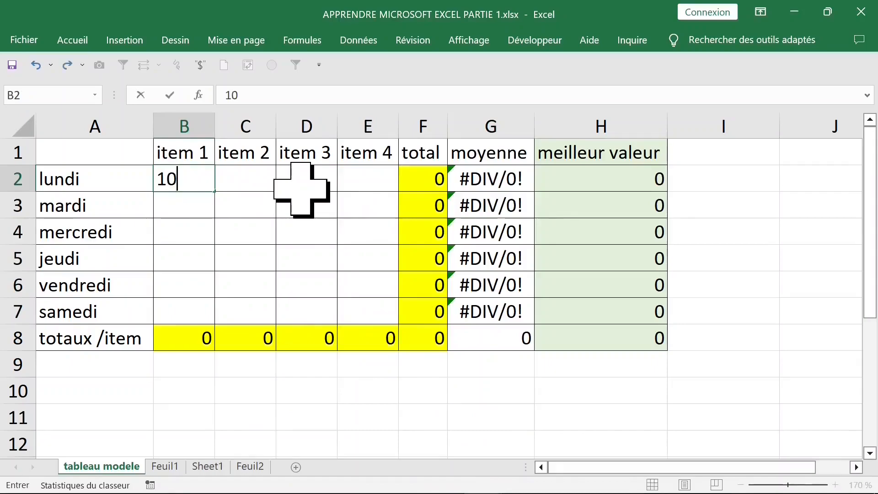
key(Return)
text(51)
key(Return)
text(14)
key(Return)
text(17)
key(Return)
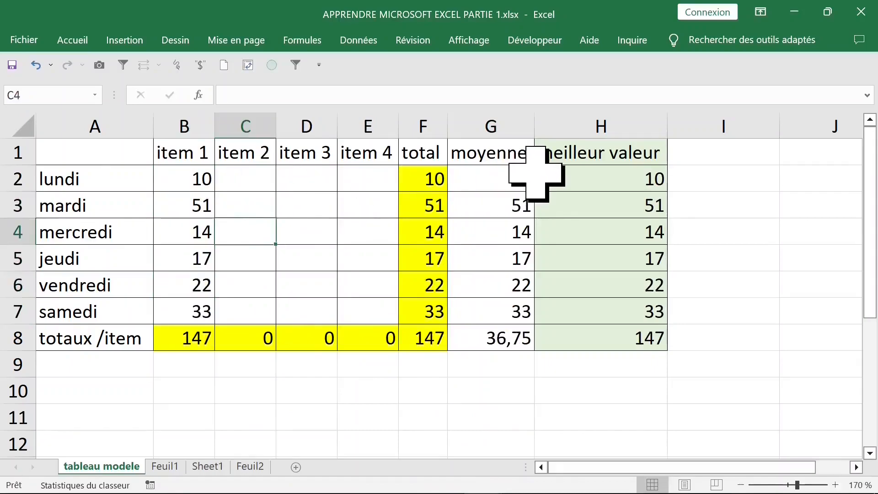
Fill C2:E7 column by column with 20, 25, 44, 77, 88, 22; 25, 25, 45, 65, 66, 100; 11, 120, 160, 170, 188, 140
click(582, 197)
click(457, 180)
click(261, 179)
drag(278, 183, 362, 298)
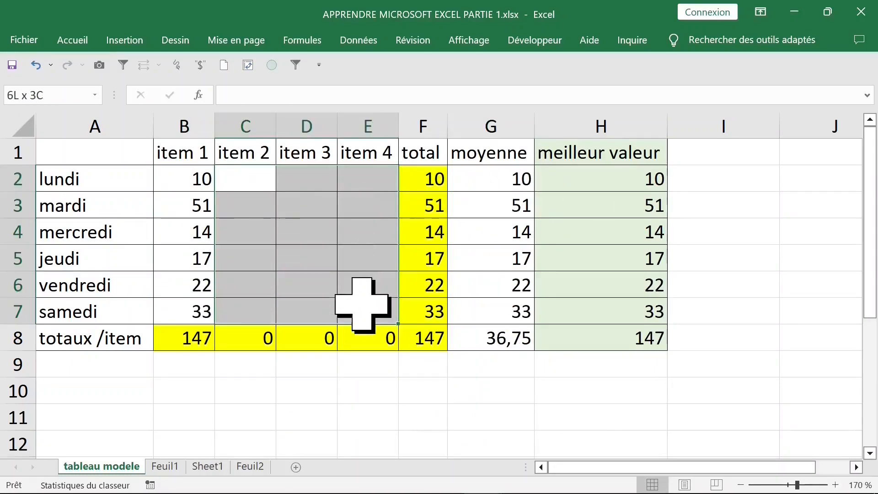
text(66)
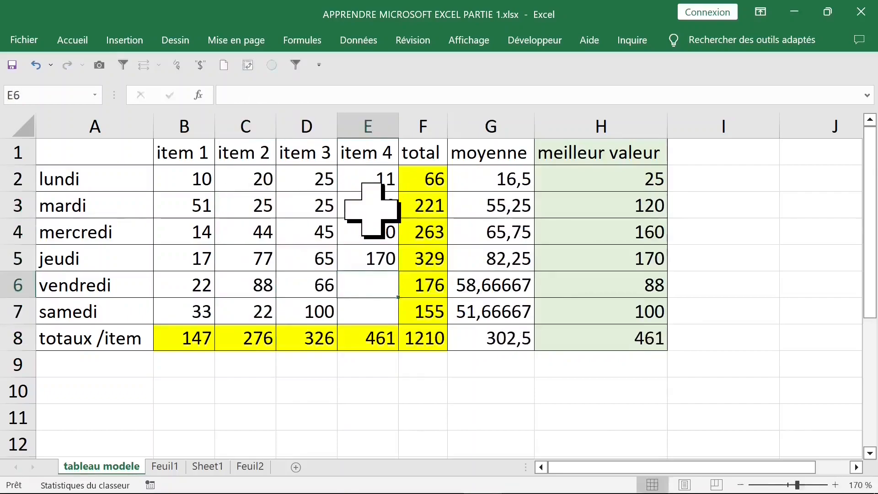
click(491, 259)
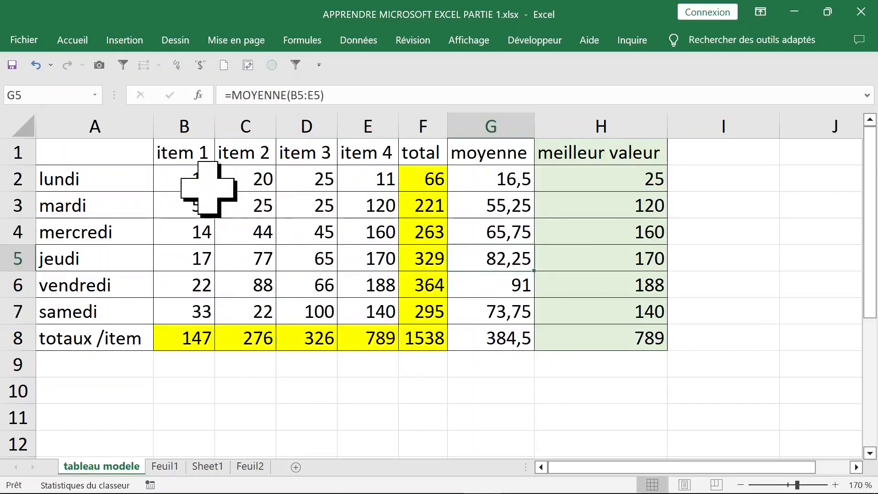
click(208, 185)
drag(214, 188, 363, 307)
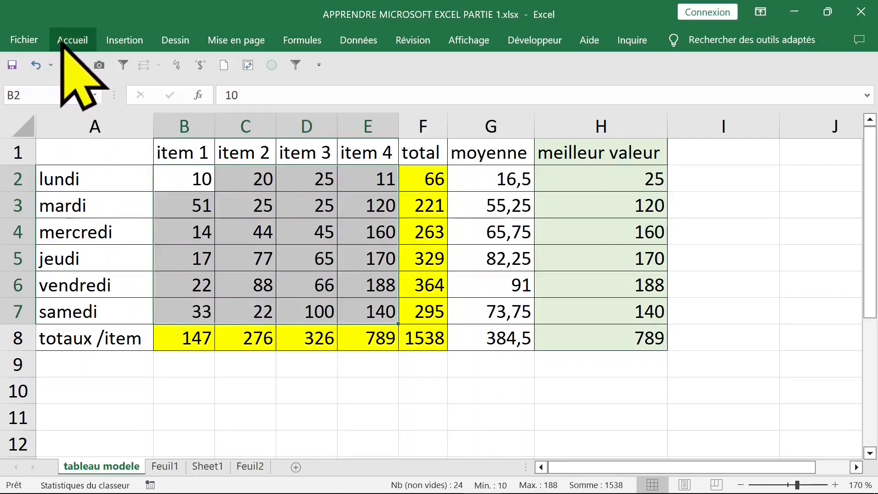
click(31, 43)
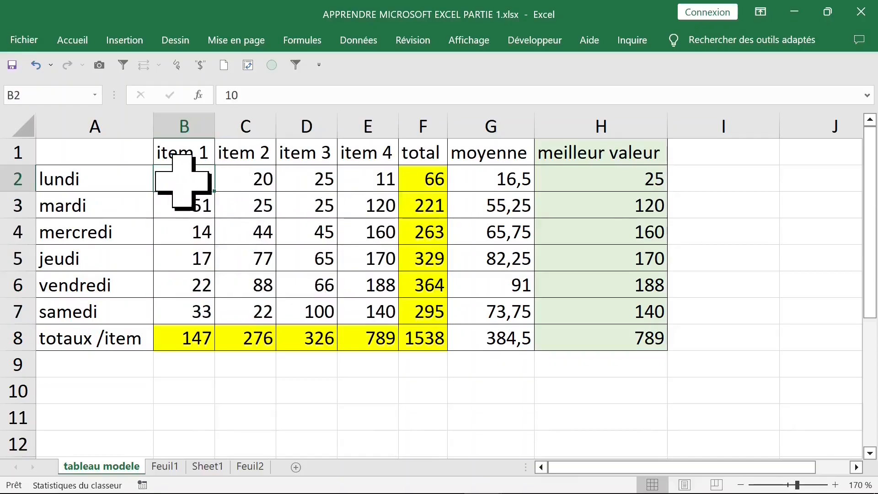
Clear the item 1 to item 4 values for mardi in B3:E3
drag(190, 176, 374, 181)
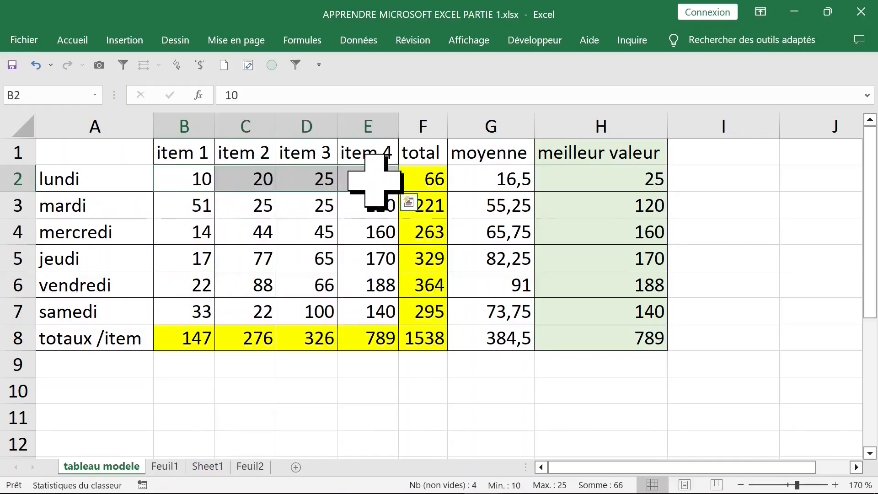
drag(192, 207, 373, 207)
key(Delete)
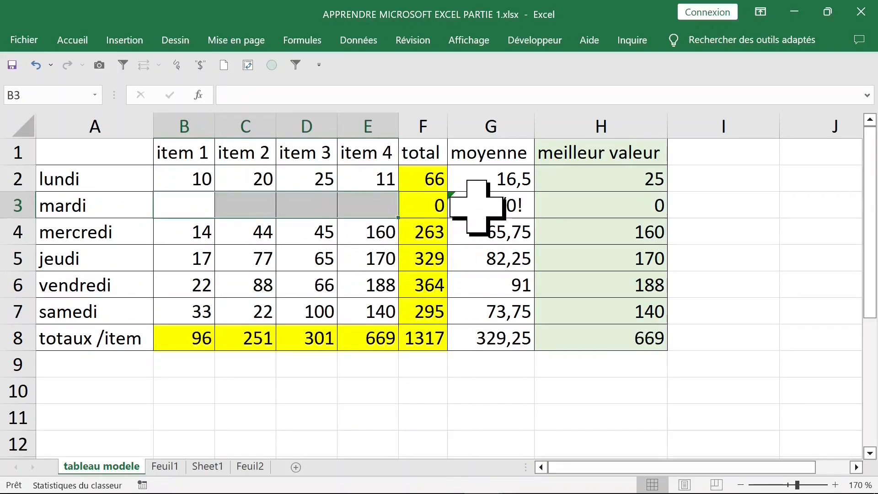
Wrap the mardi average in G3 with an error check that returns empty text: =SIERREUR(MOYENNE(B3:E3);"")
click(481, 209)
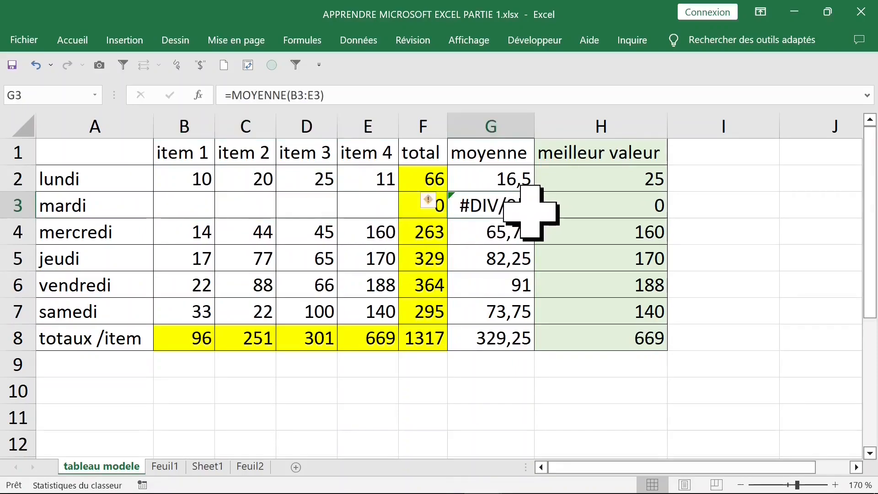
click(232, 96)
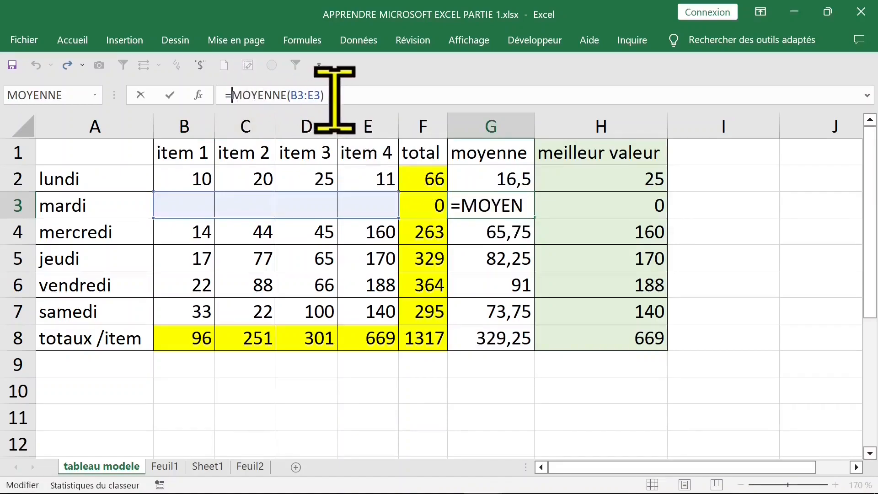
text(SIERREUR()
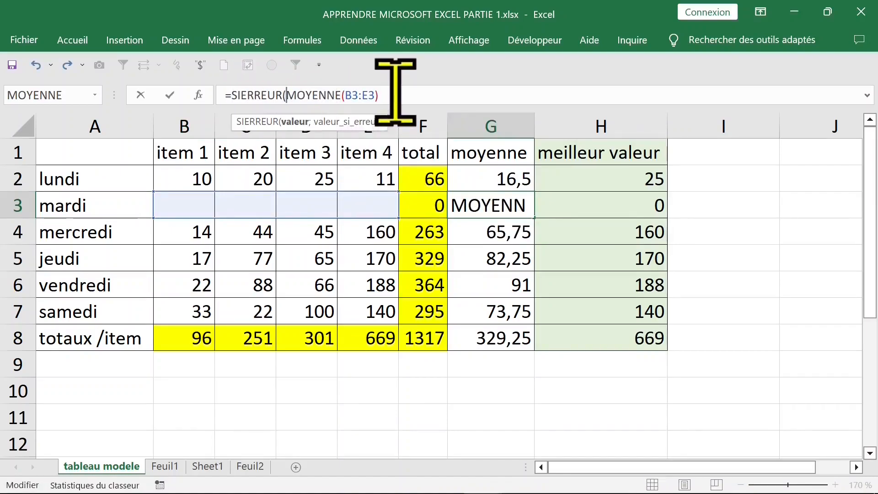
click(424, 93)
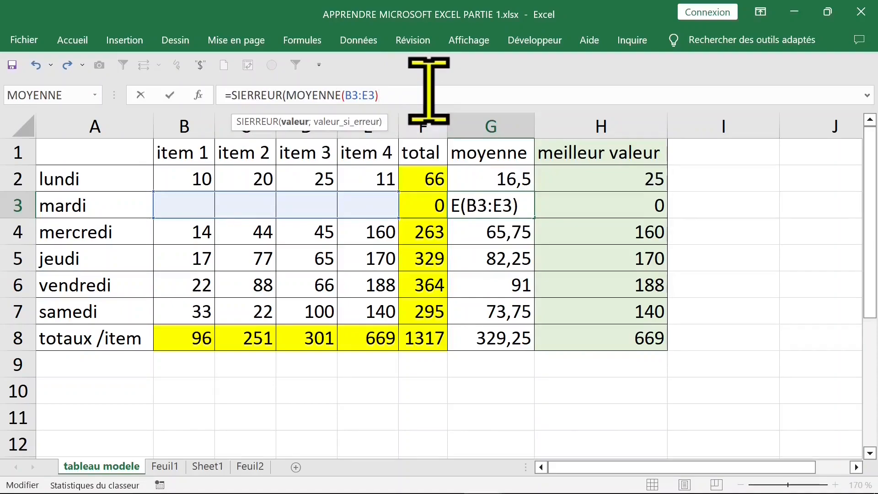
text(;)
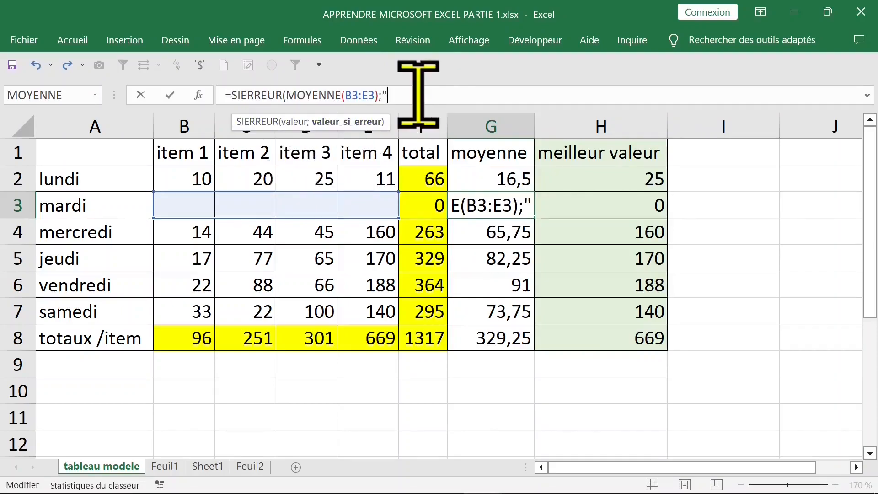
text(""))
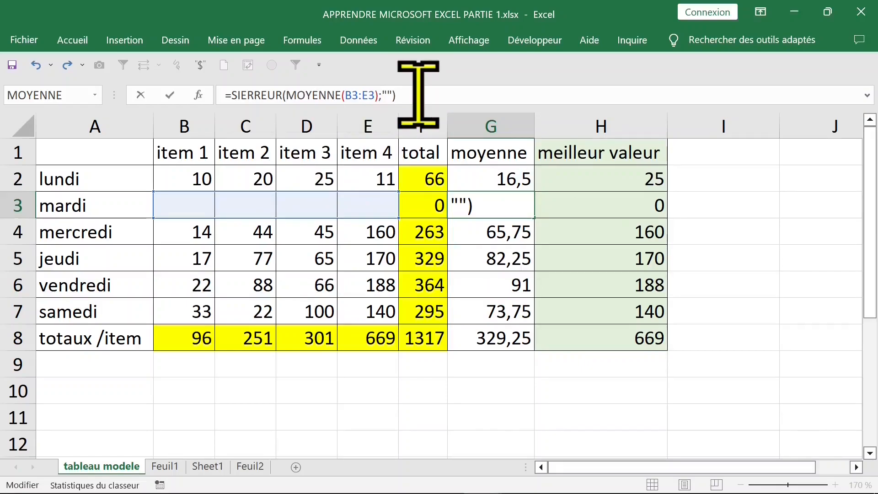
key(ctrl+Return)
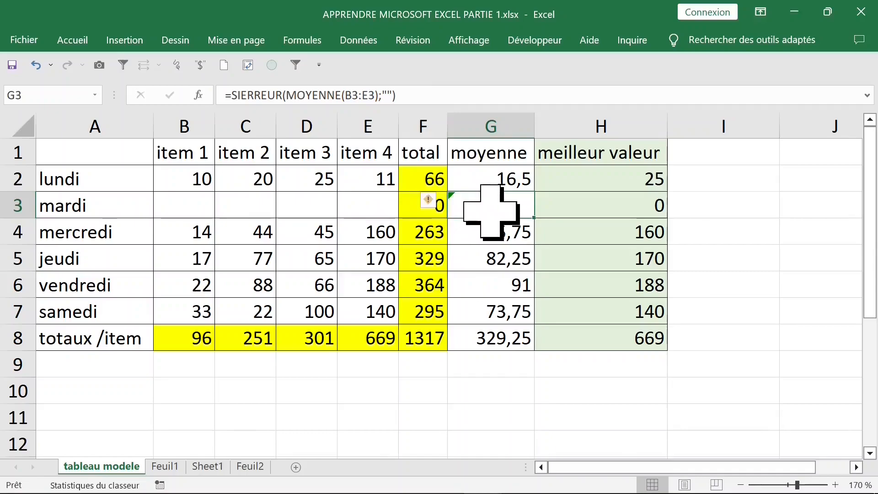
Try to fix the inconsistent formula in G3 by copying the formula from the cell above, and undo that copy
click(438, 201)
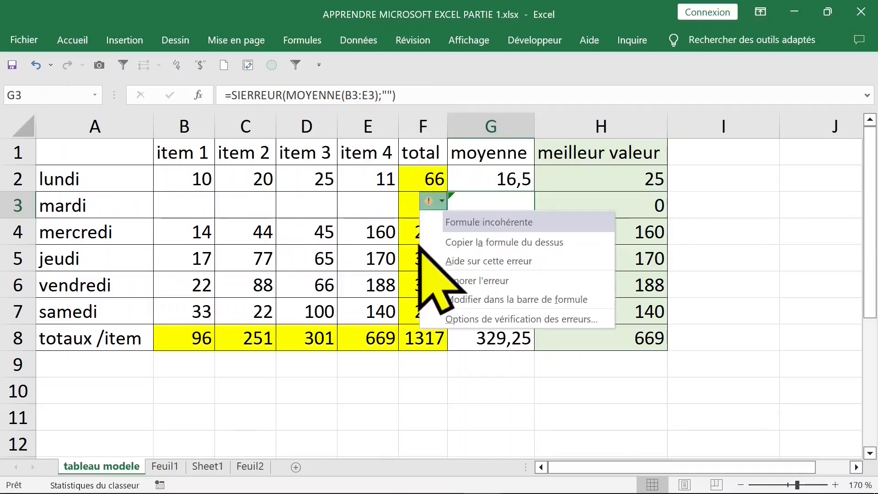
click(462, 247)
click(36, 65)
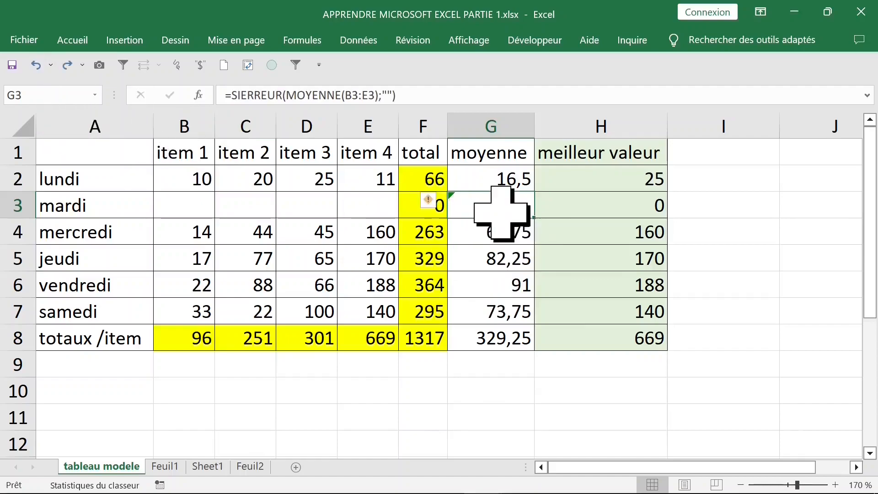
Copy the error-proof average formula from G3 into G2 and G4:G8 of the moyenne column
key(ctrl+c)
click(505, 176)
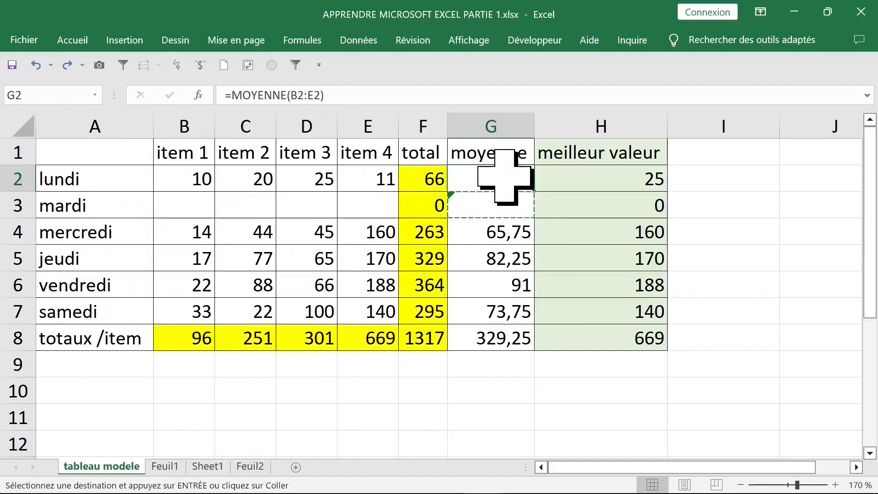
key(ctrl+v)
drag(506, 231, 488, 338)
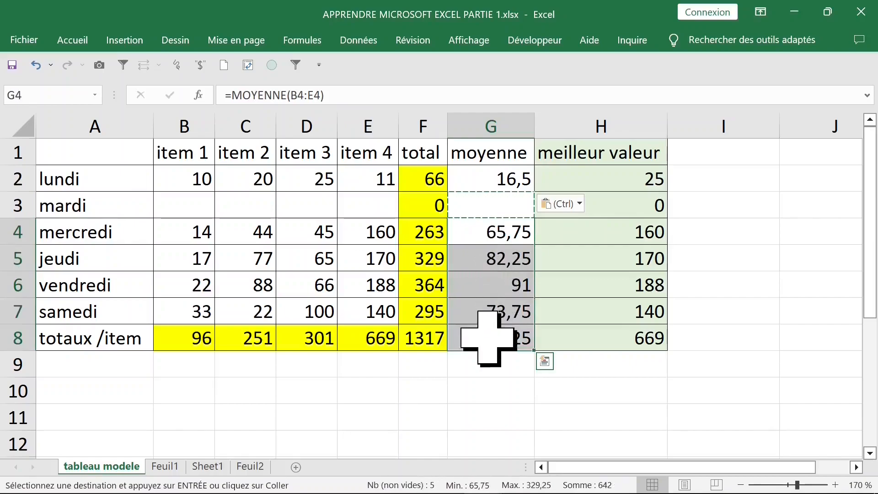
key(ctrl+v)
click(585, 311)
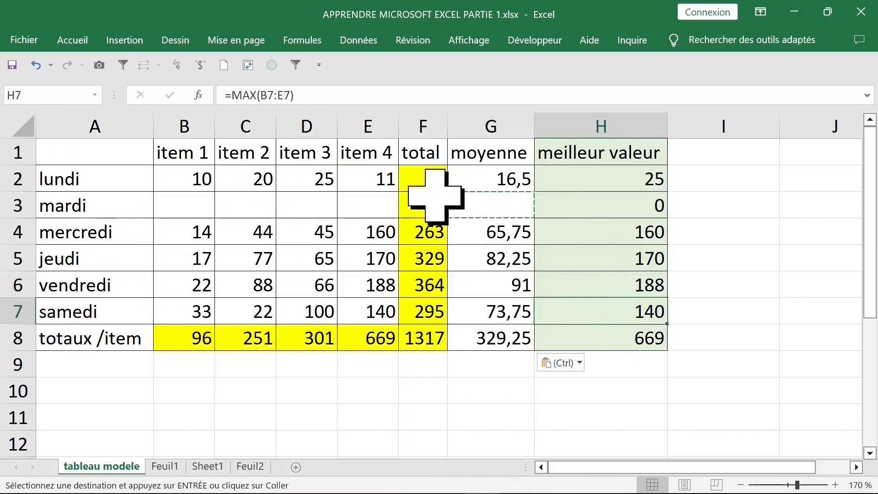
Change the mardi total in F3 to =SI(SOMME(B3:E3)=0;"";SOMME(B3:E3)) so a zero sum shows as blank
click(505, 206)
click(426, 204)
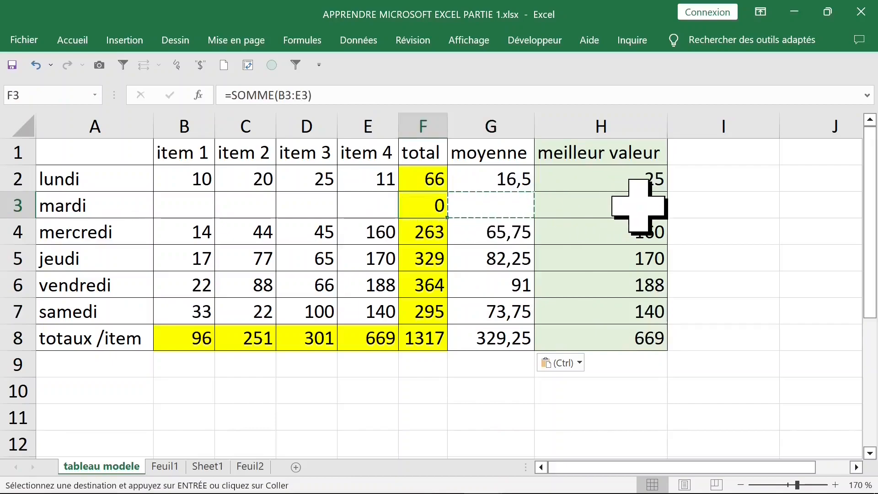
click(632, 205)
click(425, 206)
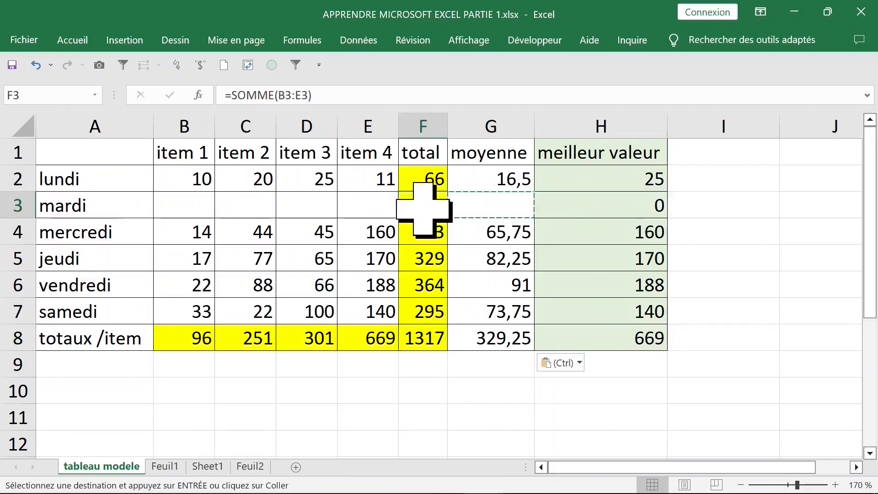
click(232, 95)
text(SI()
click(365, 94)
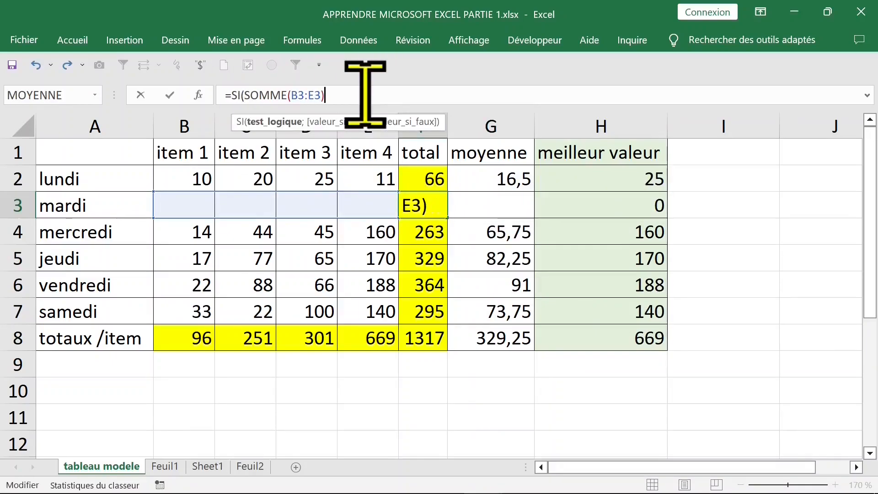
text(=0;"")
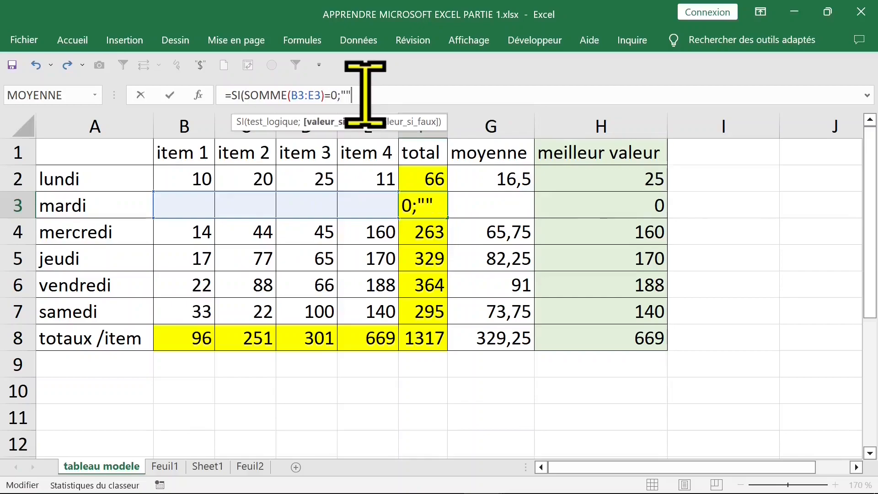
text(;)
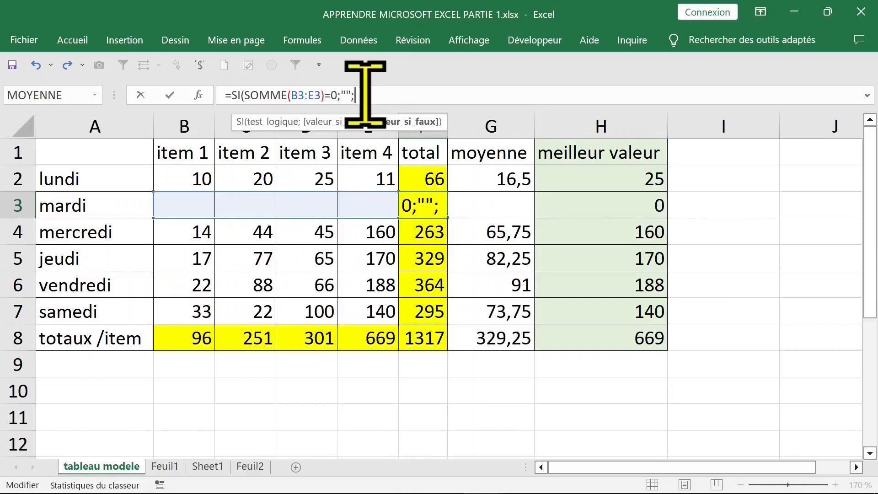
text(SOMME()
drag(183, 206, 366, 206)
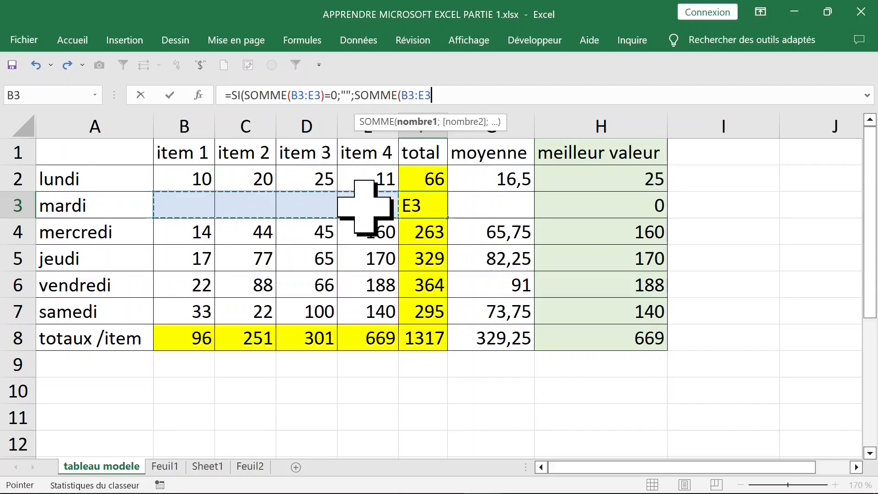
text()))
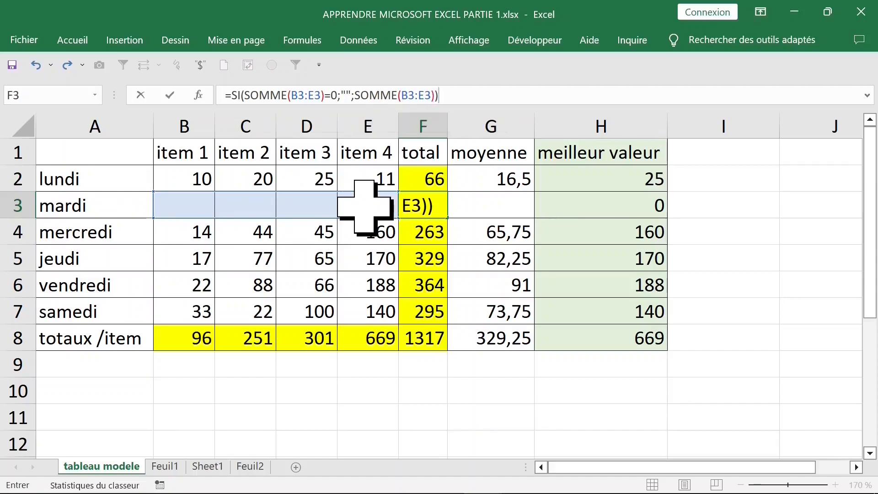
key(ctrl+Return)
Copy the conditional sum formula from F3 into F2 and F4:F8 of the total column
key(ctrl+c)
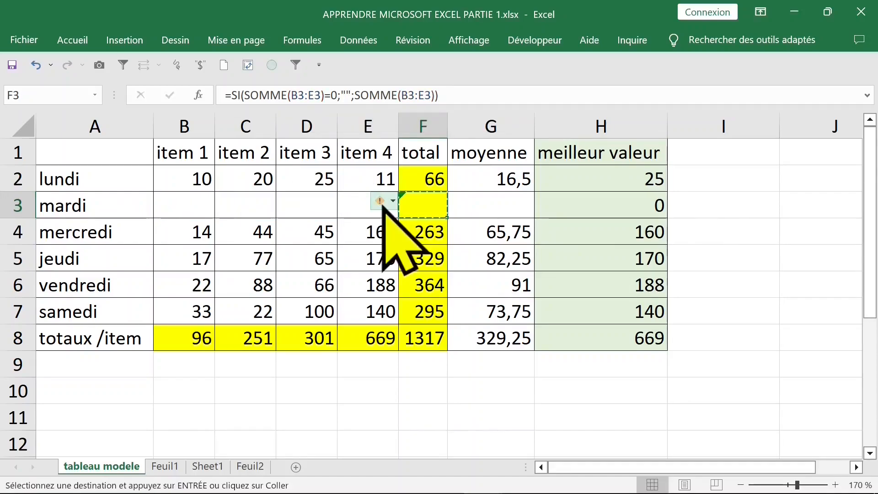
click(429, 179)
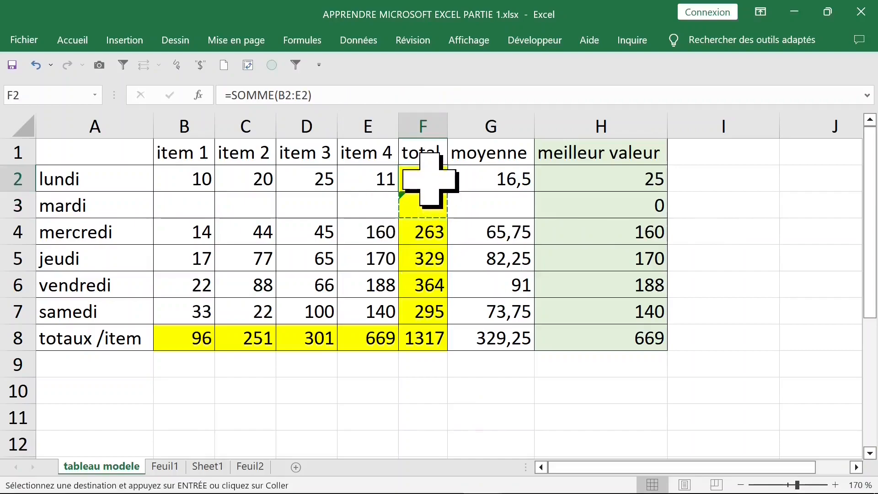
key(ctrl+v)
key(ctrl)
drag(429, 232, 429, 341)
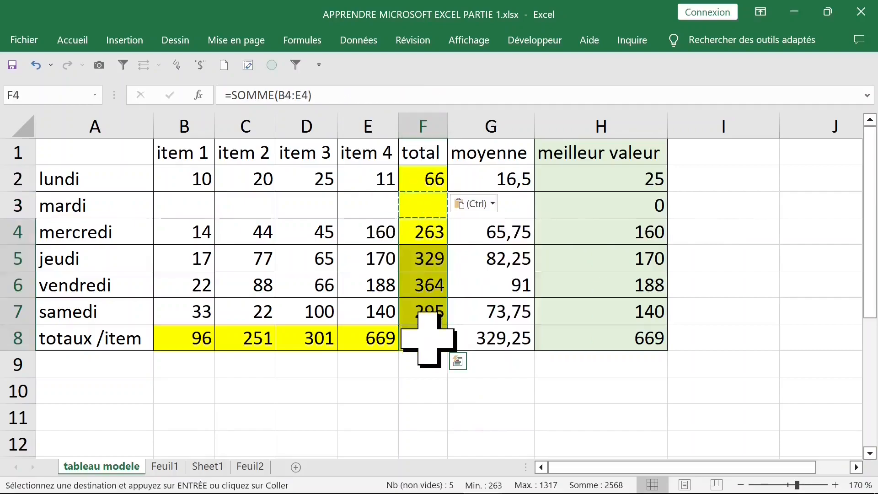
Clear the lundi item values in B2:E2 and check the row's total and moyenne formulas
drag(183, 180, 364, 178)
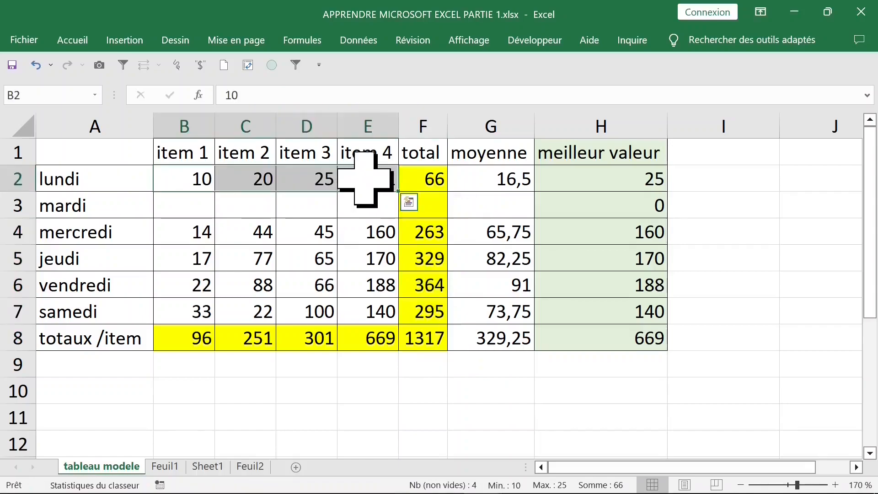
key(Delete)
click(471, 176)
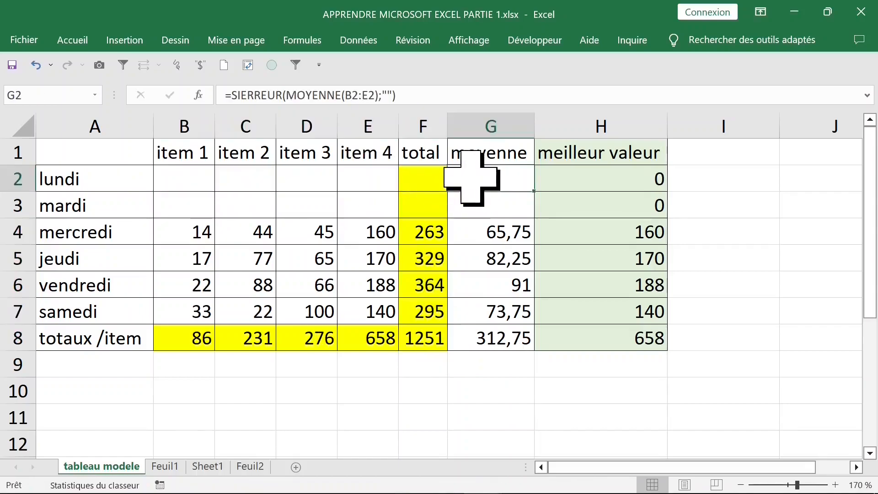
key(Left)
click(506, 188)
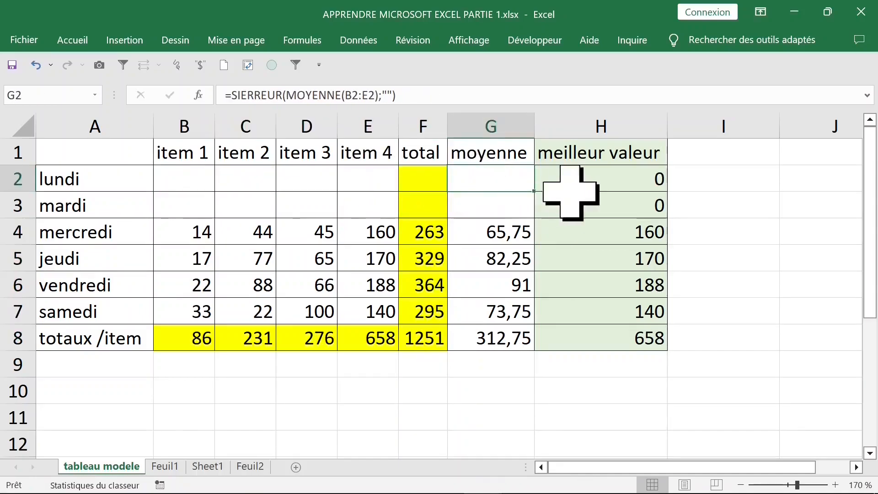
Change H2 to =SI(MAX(B2:E2)=0;"";MAX(B2:E2)) and fill the formula down through H8
click(589, 191)
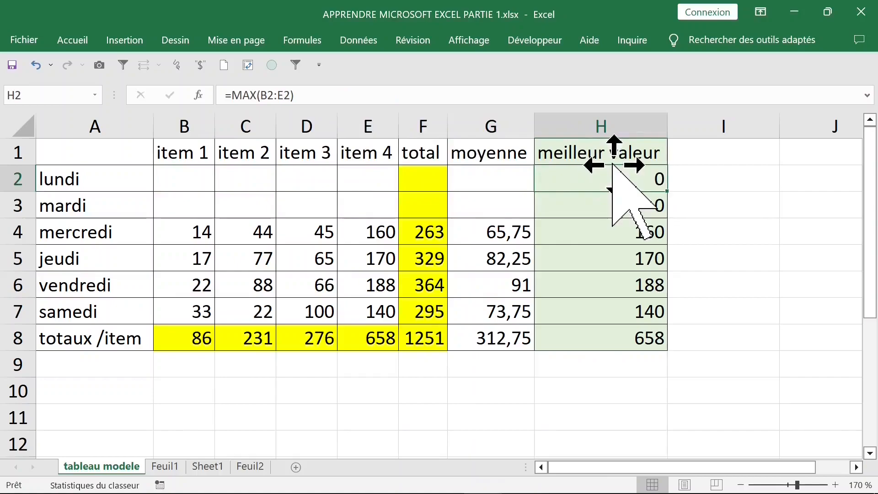
click(232, 95)
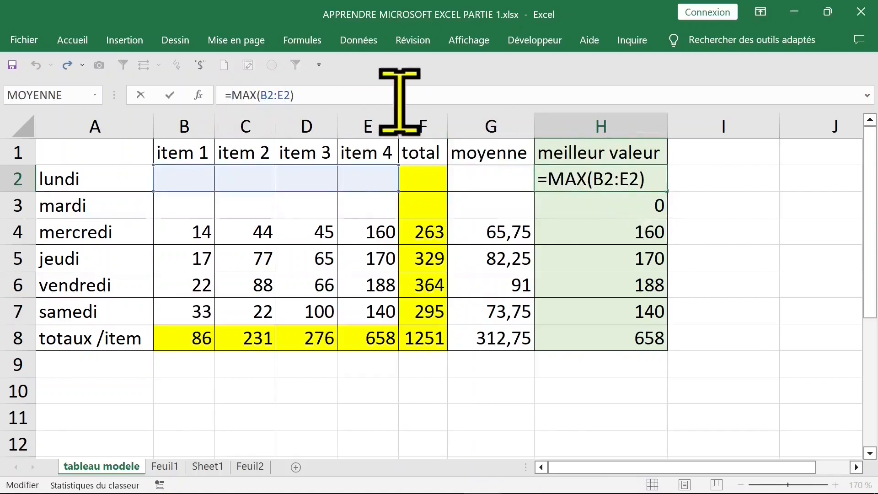
text(SI()
click(349, 95)
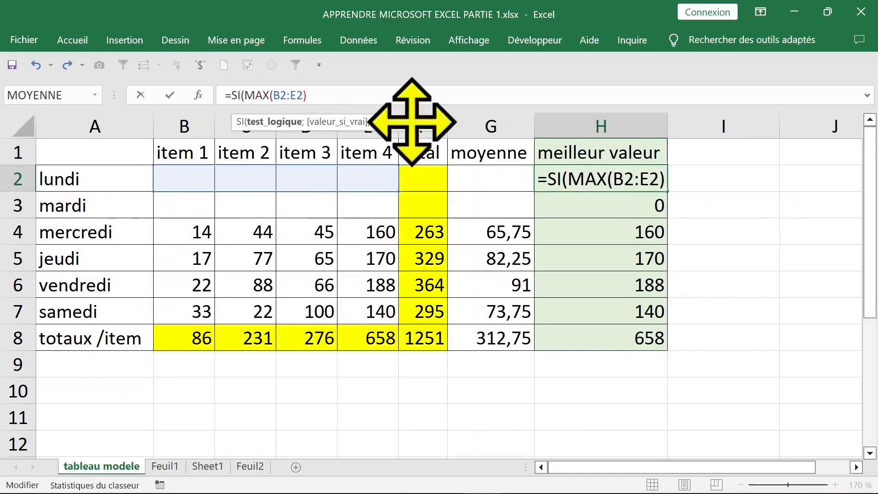
text(=)
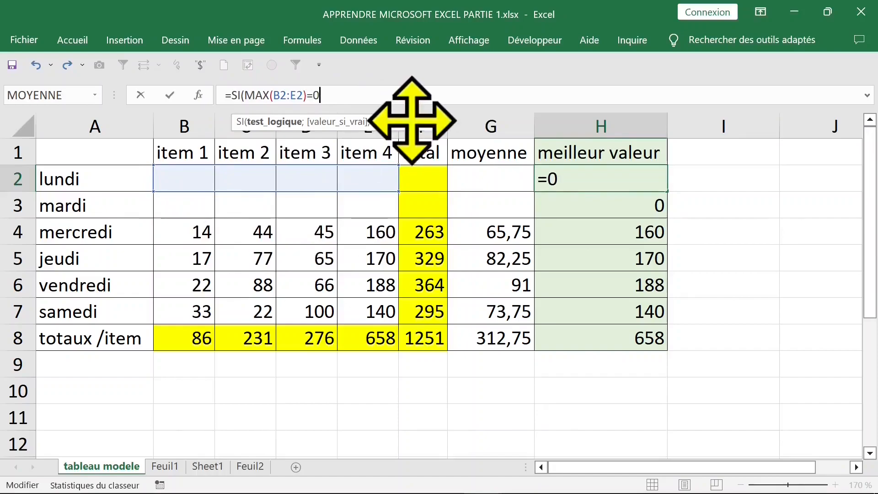
text(0;"")
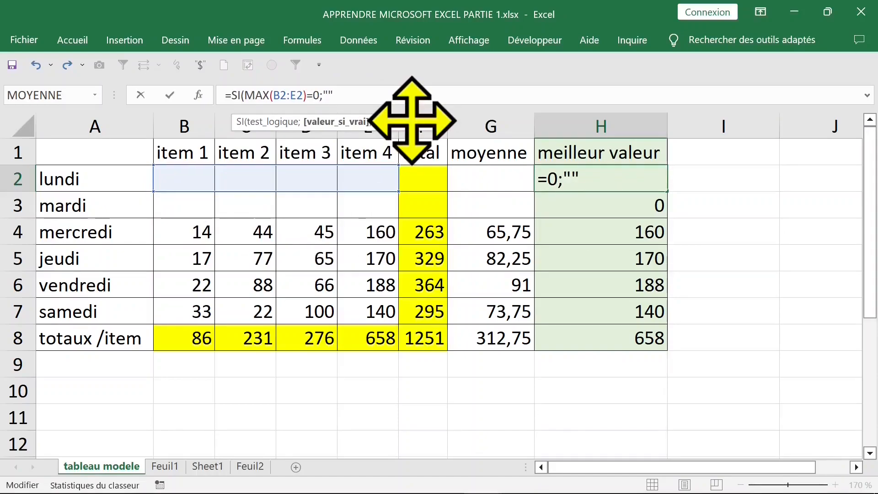
text(;)
text(max()
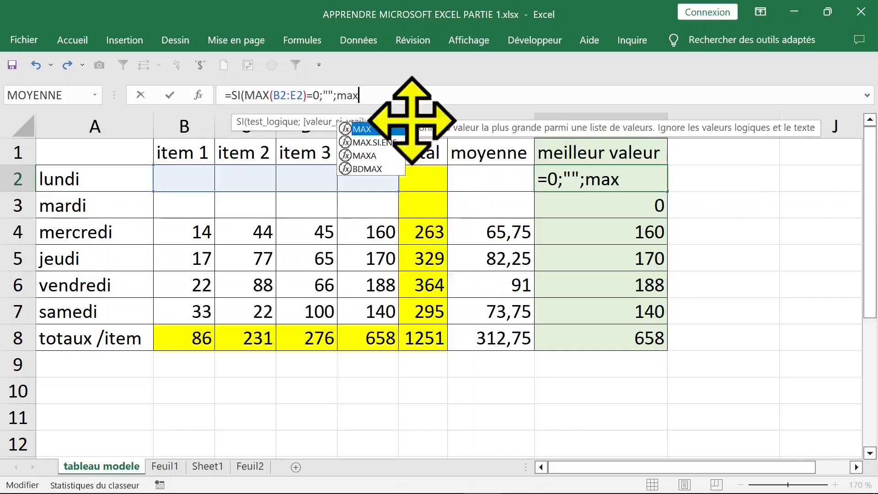
drag(185, 176, 362, 180)
text())
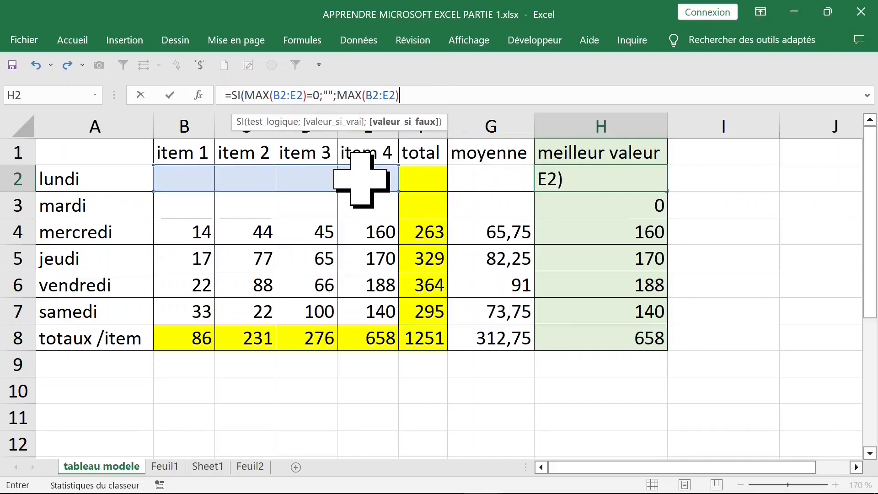
text())
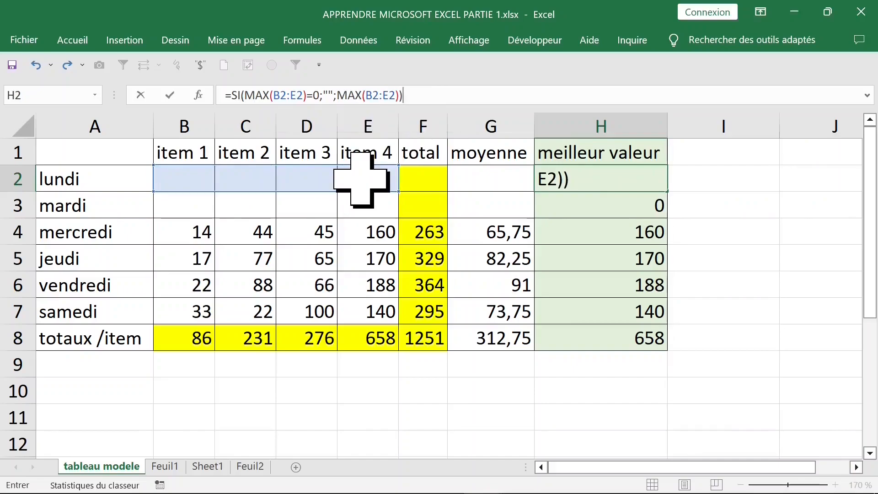
key(Return)
click(661, 183)
drag(667, 191, 668, 352)
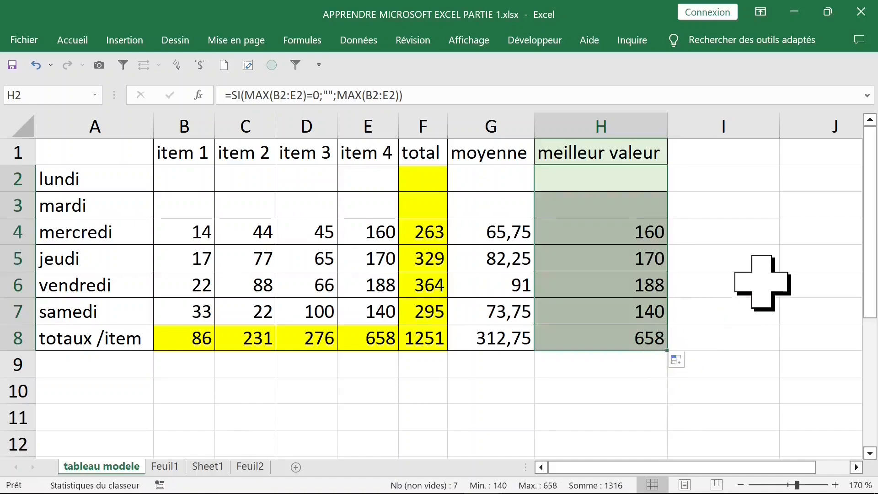
Clear the jeudi item values in B5:E5 and check the row's moyenne and meilleur valeur cells
drag(183, 258, 355, 264)
key(Delete)
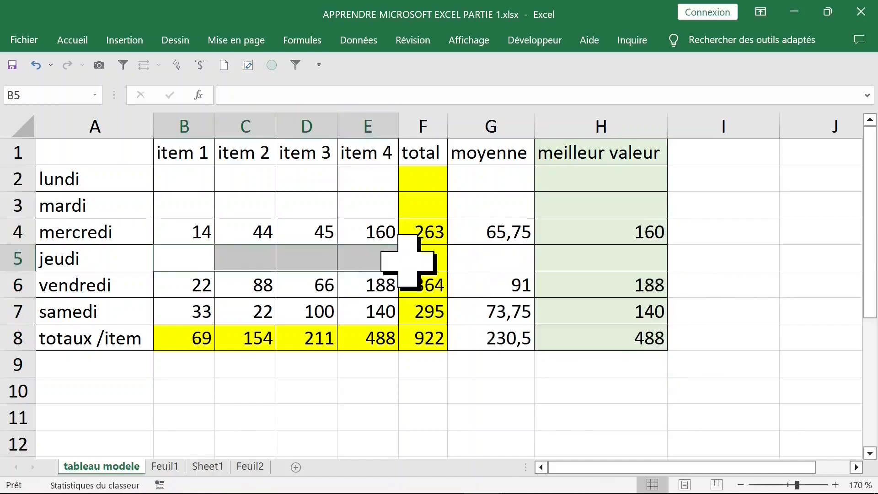
click(539, 255)
click(456, 259)
click(622, 259)
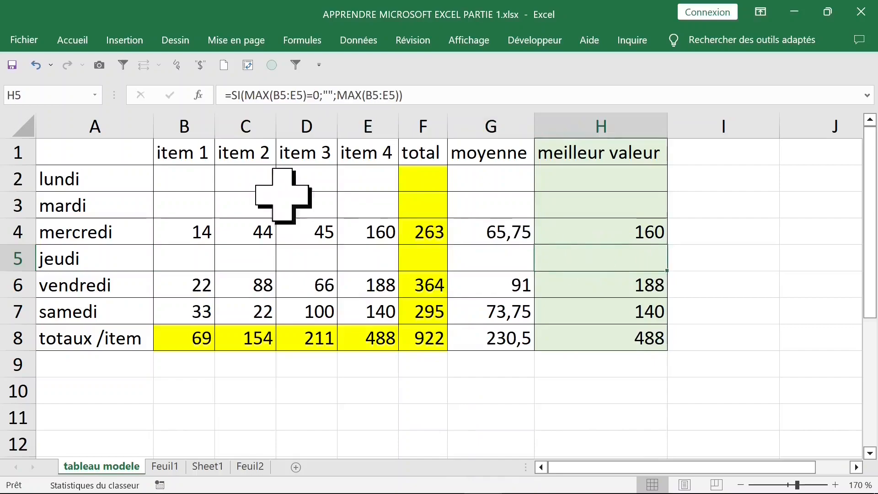
Fill all the lundi and mardi item cells, B2:E3, with 140
drag(196, 173, 354, 206)
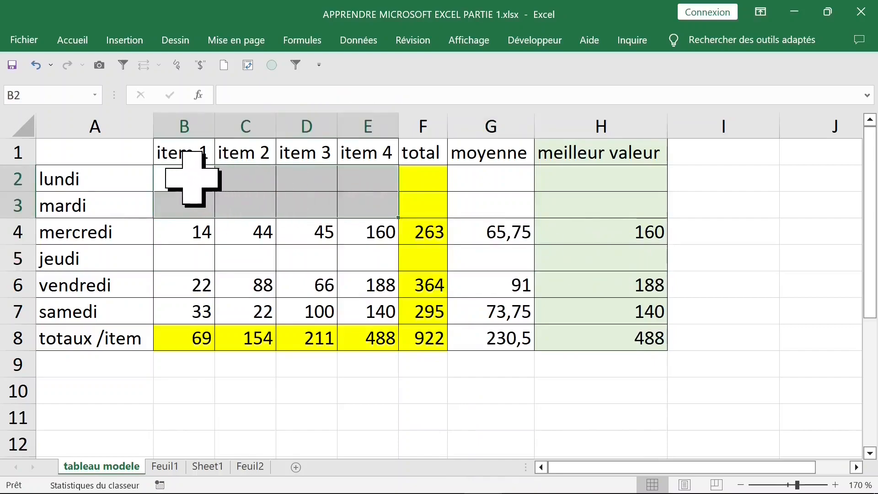
drag(190, 176, 365, 205)
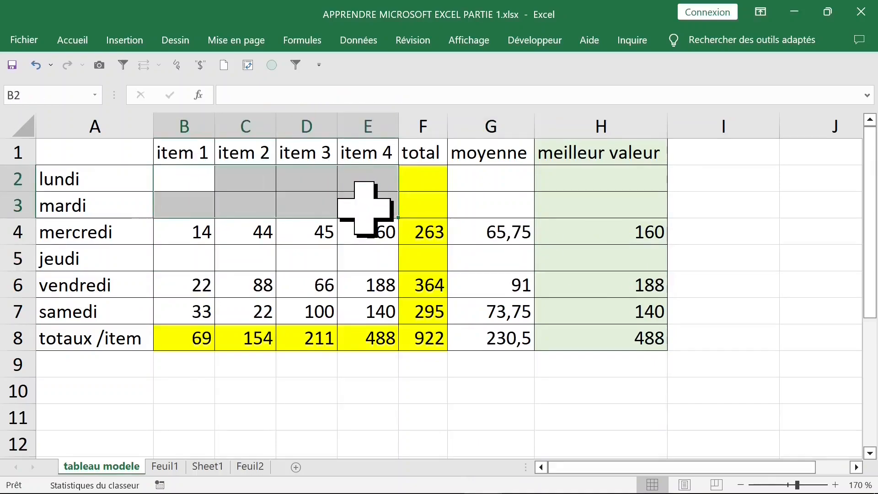
text(140)
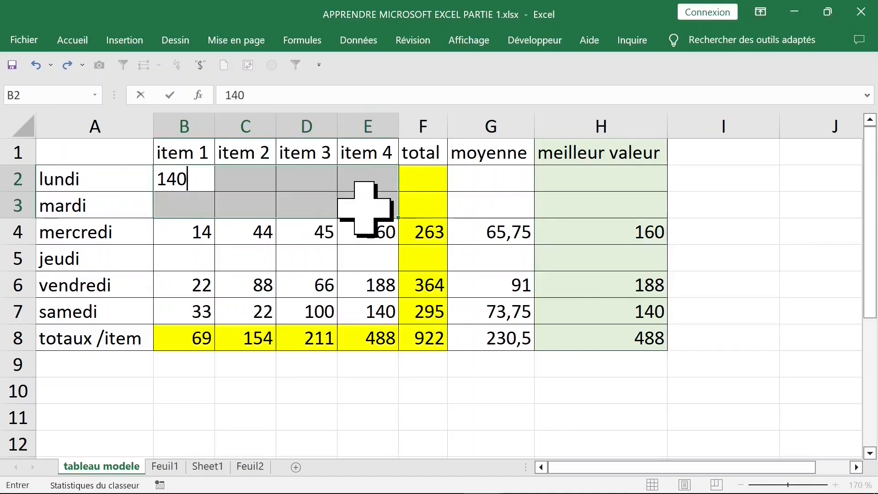
key(ctrl+Return)
Fill the jeudi item cells, B5:E5, with 200
drag(196, 256, 353, 258)
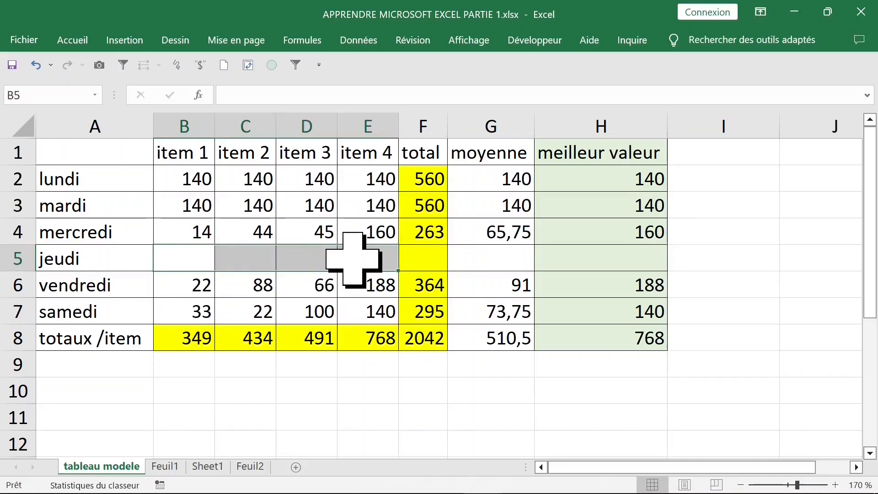
text(200)
key(ctrl+Return)
Set the lundi value for item 3 in D2 to 200 and check the row's moyenne and meilleur valeur
click(316, 177)
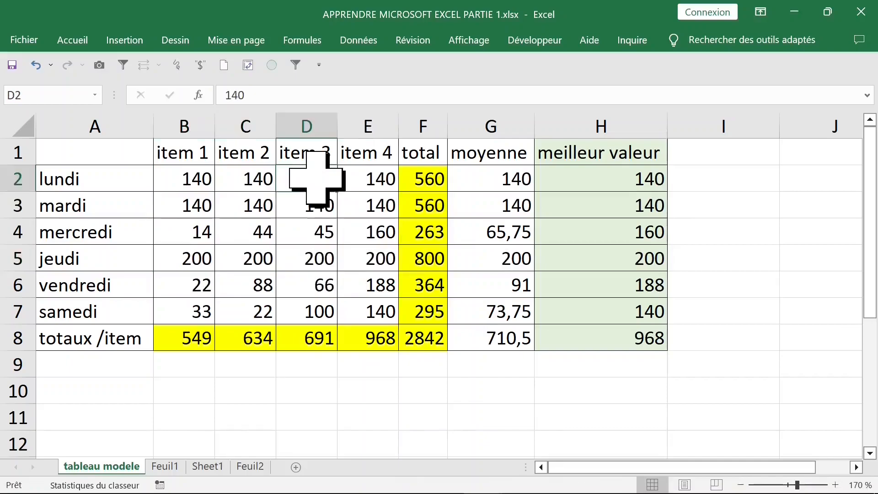
text(200)
key(Return)
click(507, 181)
key(Right)
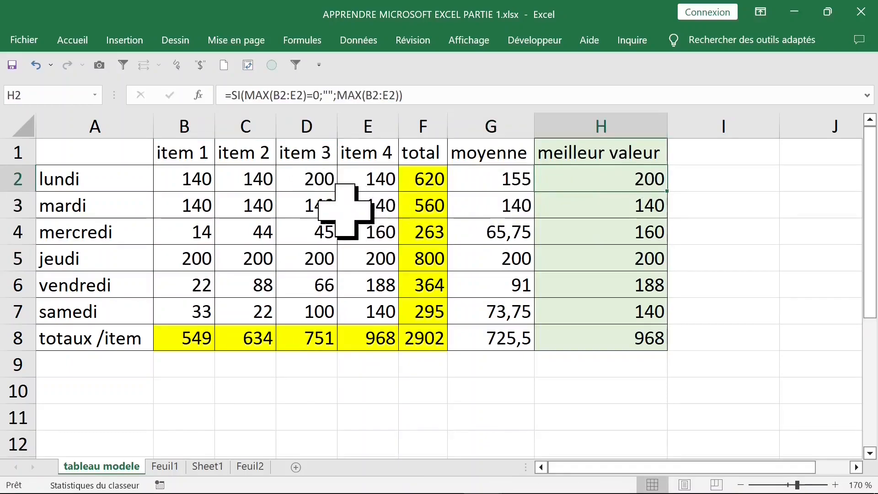
Set the mardi value for item 3 in D3 to 300
click(317, 207)
text(300)
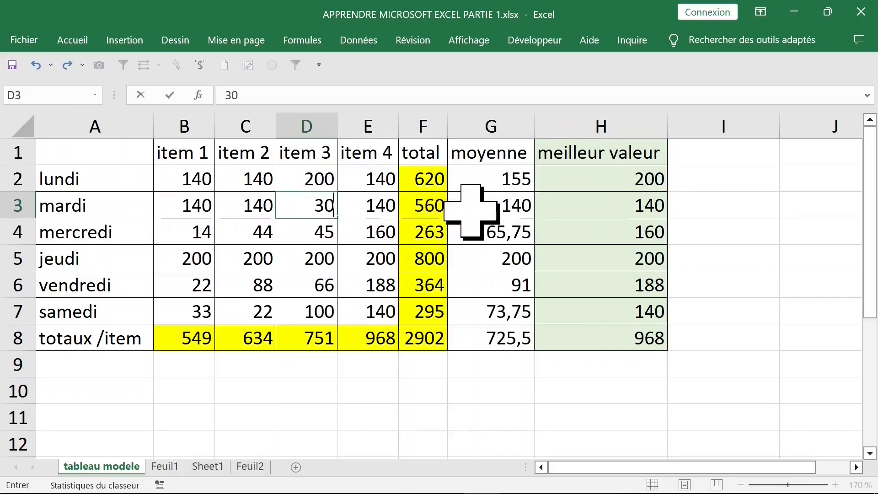
key(Return)
click(188, 176)
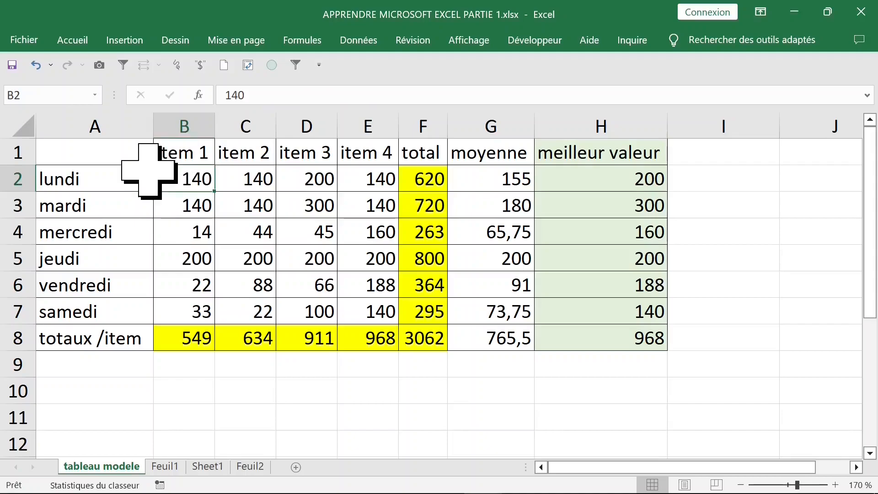
Try replacing the weekday labels in A2:A7 with the month series starting at janvier, and undo the fill
click(104, 182)
drag(103, 183, 98, 294)
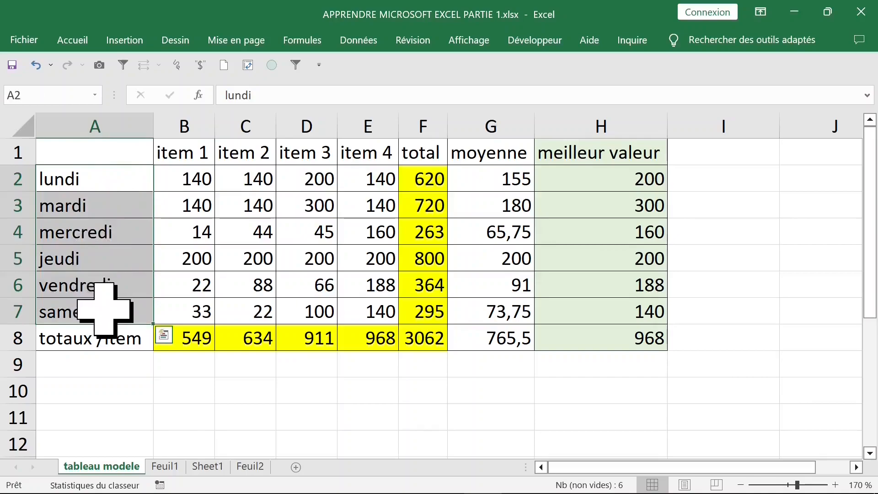
click(114, 180)
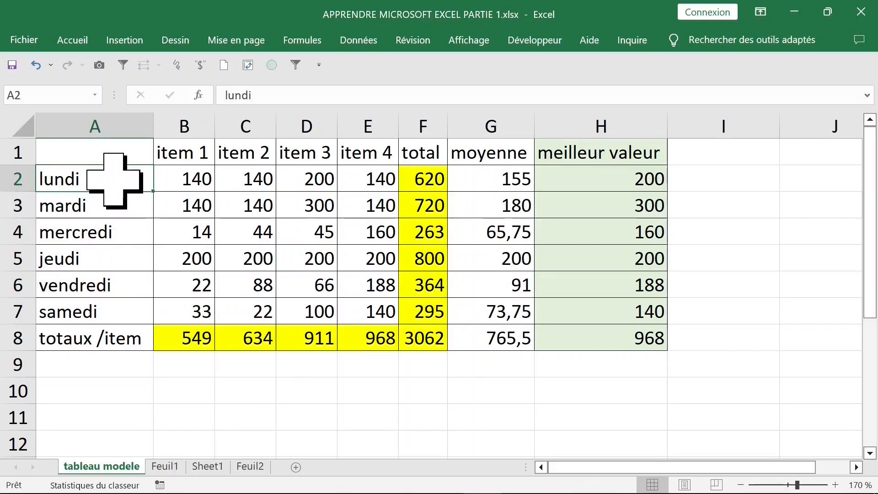
text(janvier)
key(Return)
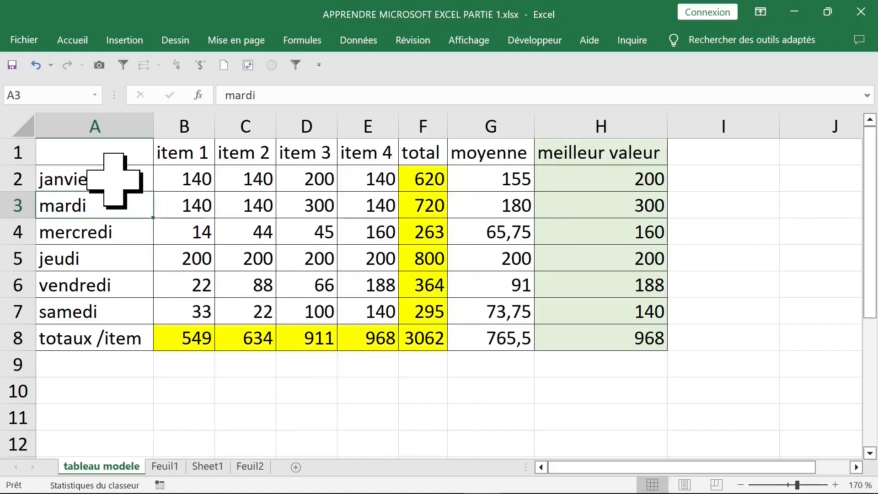
click(118, 183)
drag(152, 190, 147, 317)
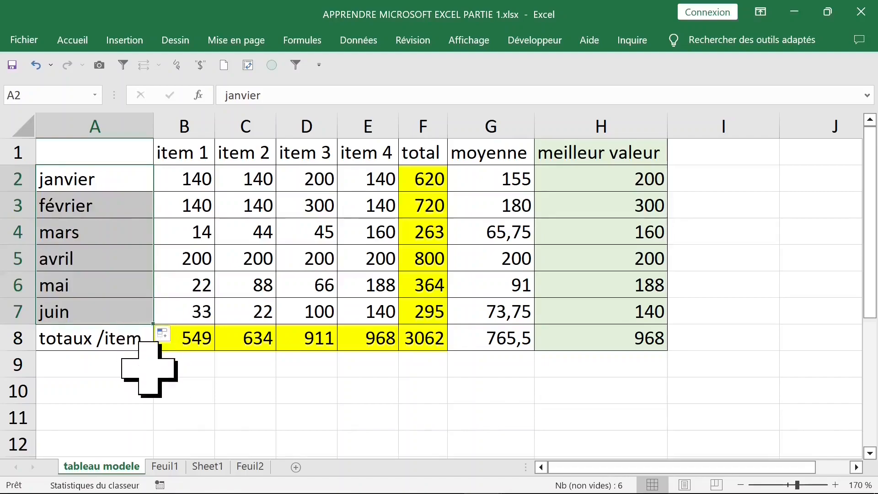
key(ctrl+z)
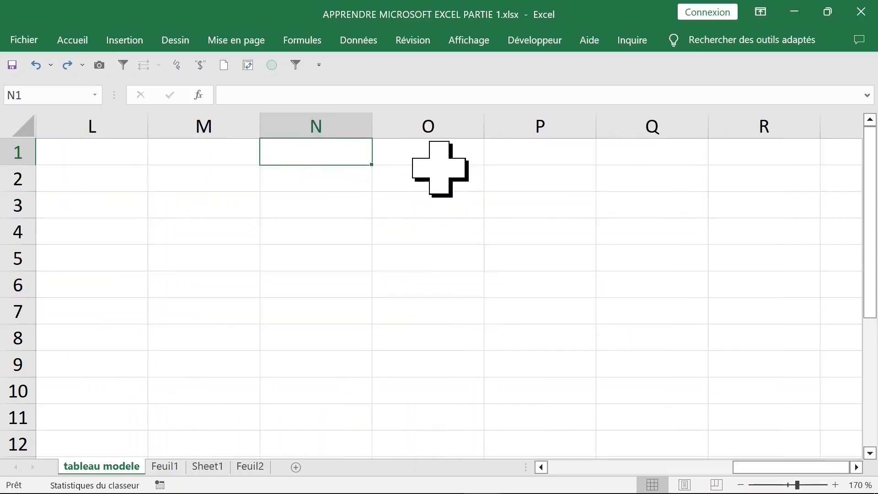
Enter janvier in N1, extend the month series down to N12 and undo the fill
text(janvier)
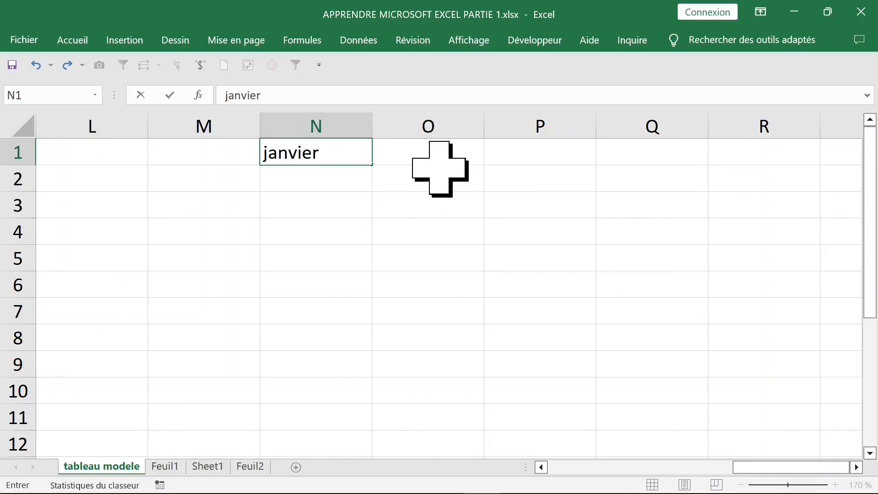
key(Return)
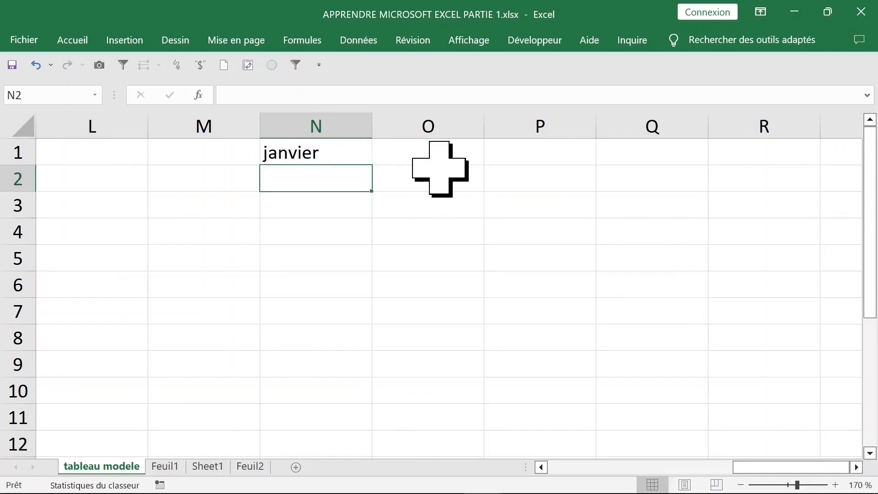
key(Up)
drag(374, 167, 372, 448)
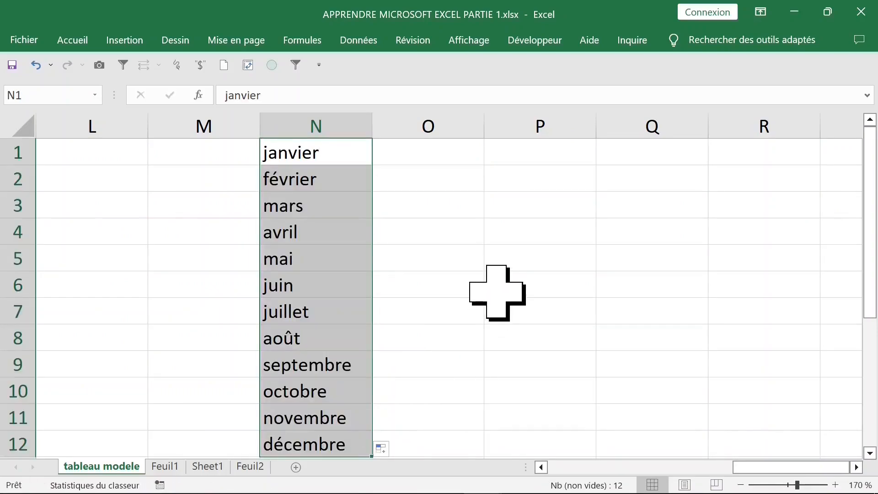
key(ctrl+z)
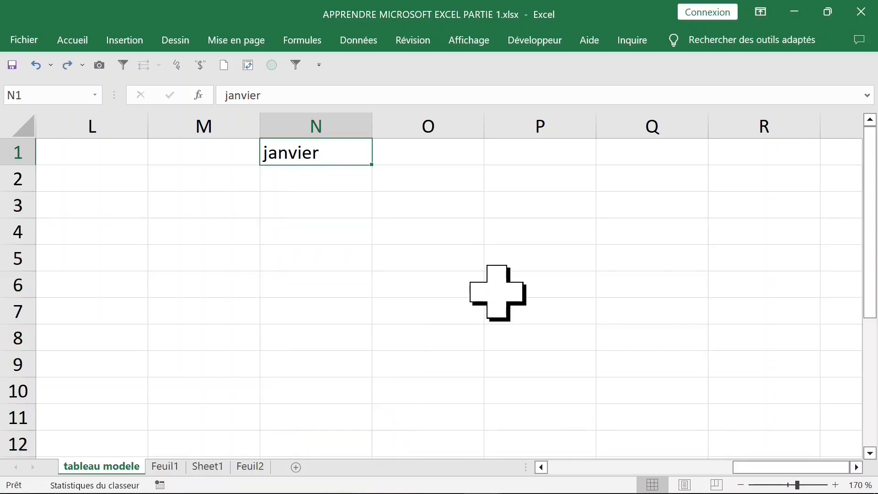
Lay out the months janvier to mai as column headers across M1:Q1 and check each one
drag(261, 156, 737, 167)
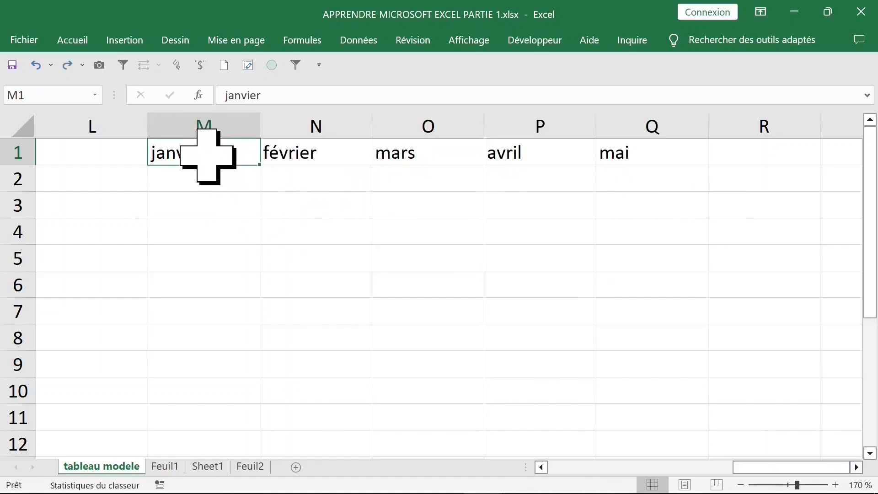
drag(208, 157, 737, 163)
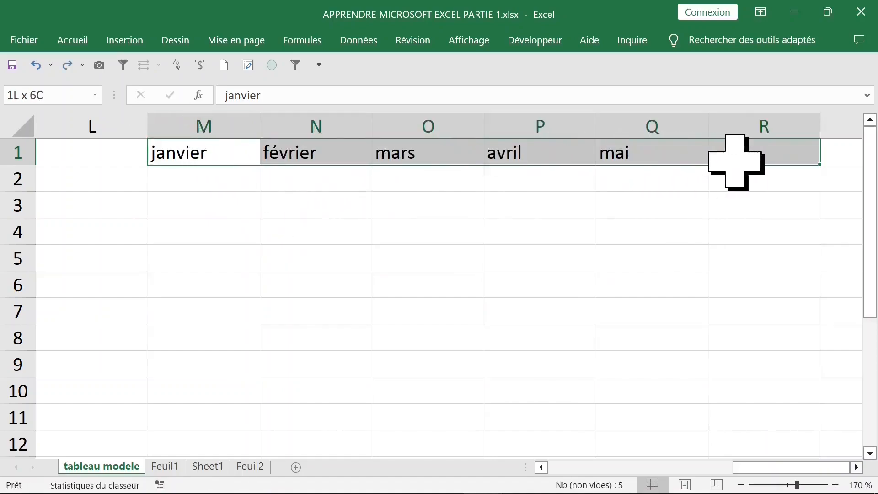
click(300, 168)
click(279, 157)
click(196, 155)
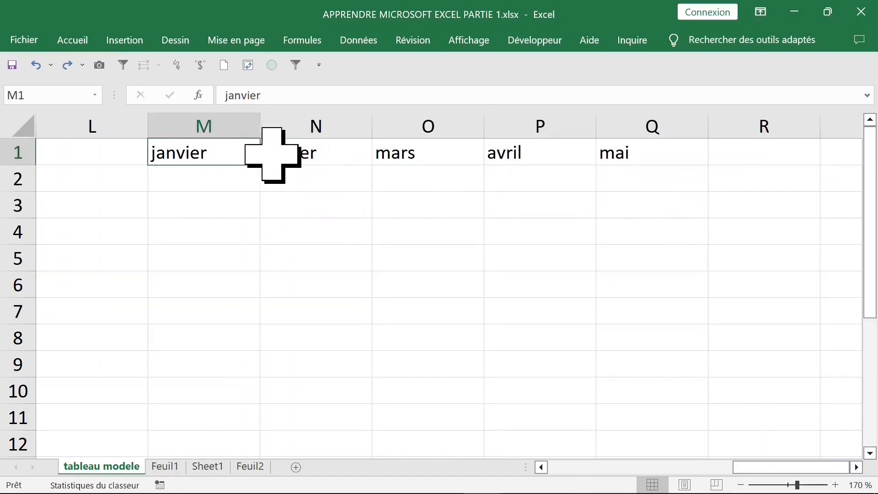
click(293, 154)
click(420, 155)
click(553, 157)
click(623, 155)
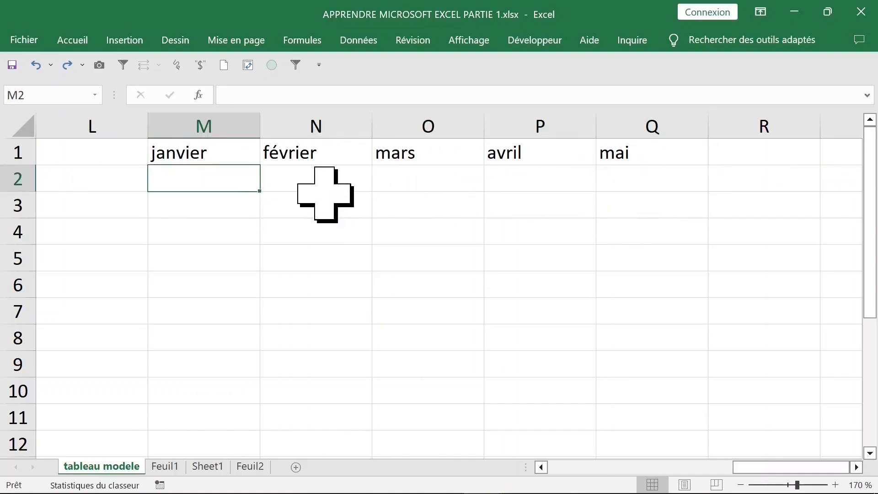
Enter 100 in M2 and 200 in M3 under the janvier header
text(100)
key(Return)
text(20)
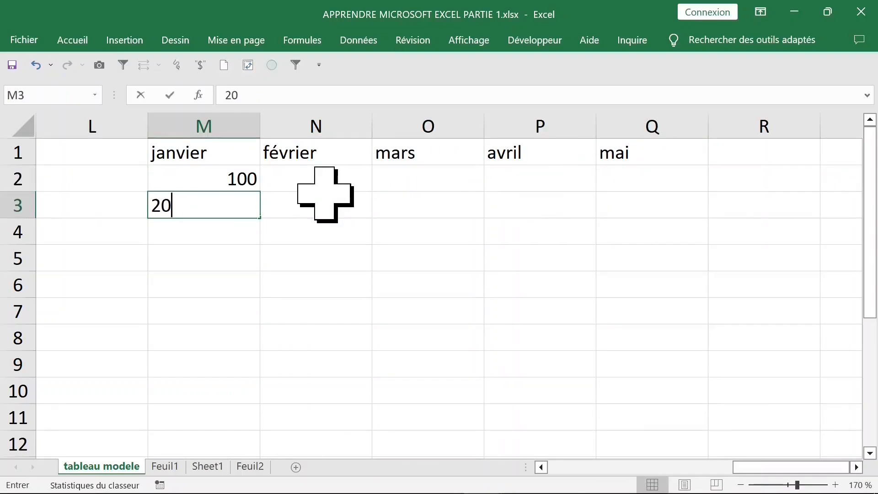
text(0)
key(Return)
Extend the number series from M2:M3 down to M9 under janvier, and clear M2:M9
drag(205, 175, 212, 206)
click(215, 231)
click(231, 310)
click(234, 336)
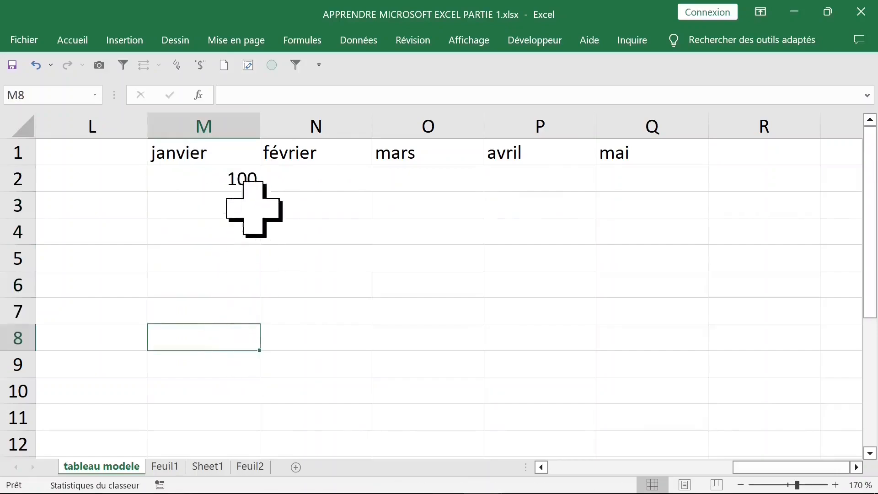
drag(229, 170, 265, 389)
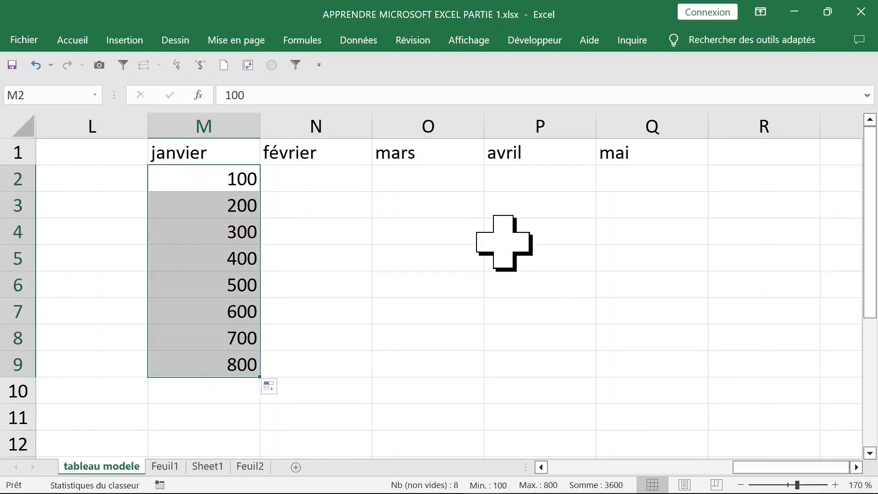
key(Delete)
Enter 100 and 150 under mars in O2:O3 and extend the series down to O8
click(457, 183)
text(100)
key(Return)
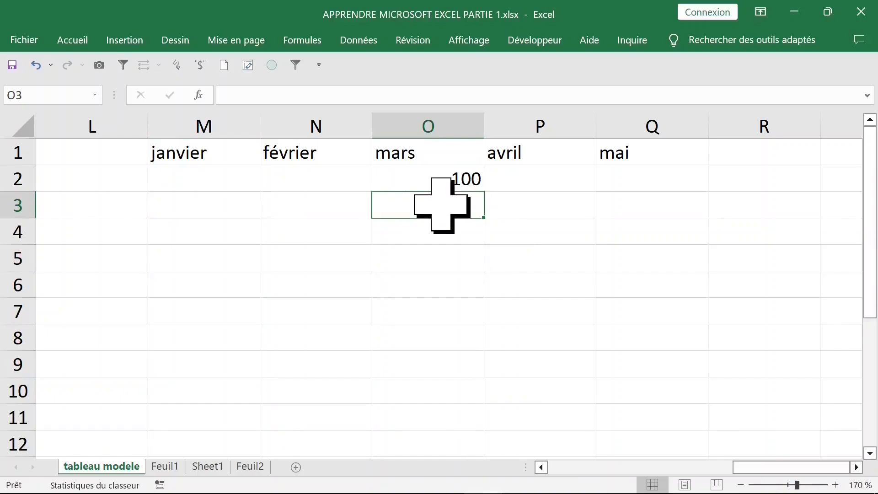
text(150)
key(Return)
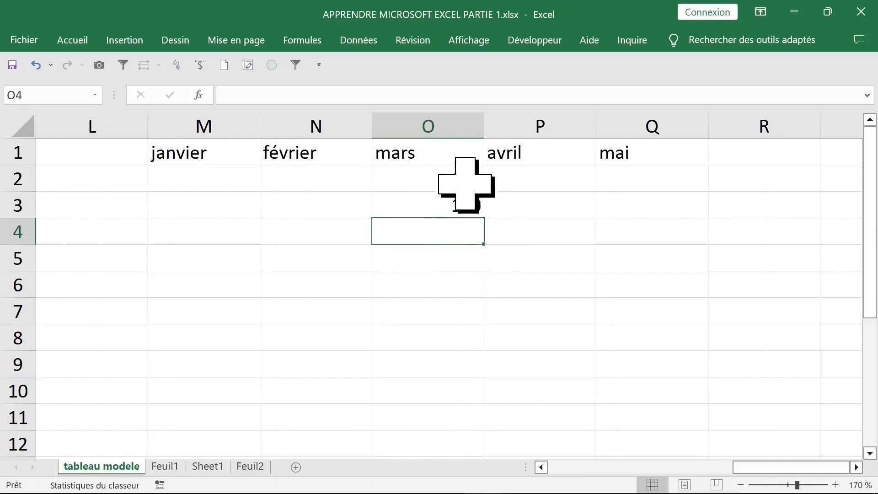
drag(458, 178, 486, 347)
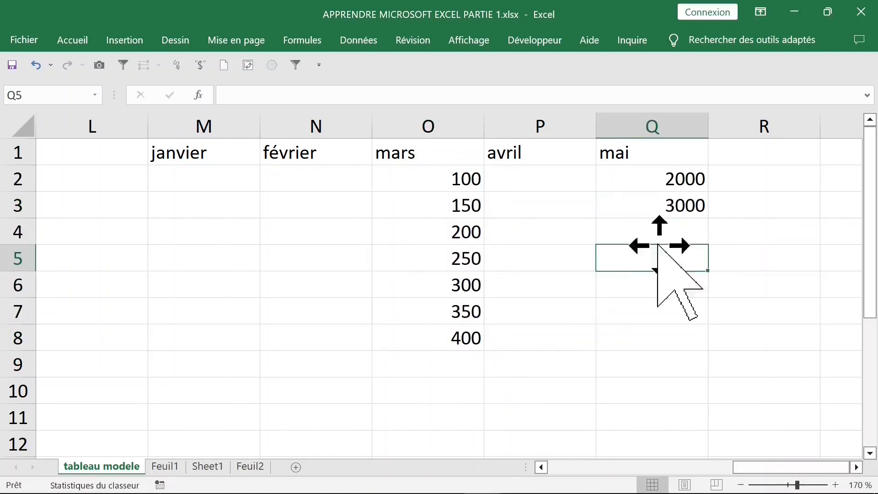
Fill the mai column, Q2:Q9, with a number series starting at 2000 and 2200
drag(653, 177, 664, 208)
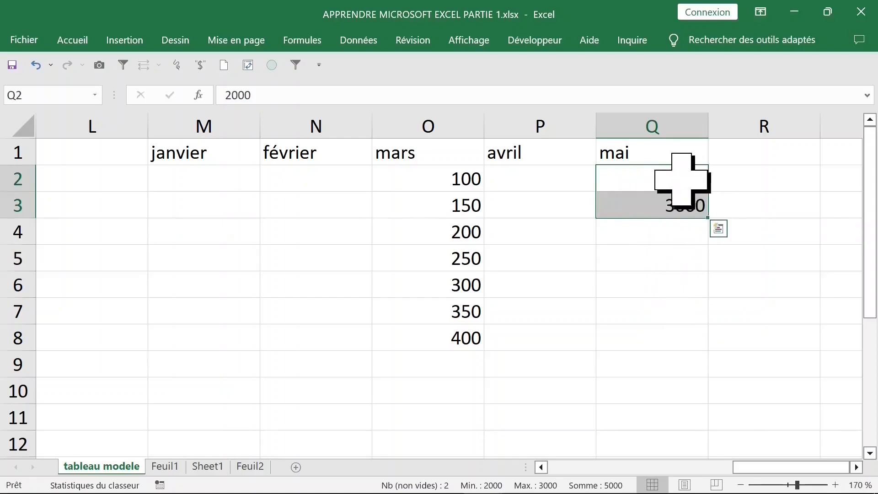
drag(663, 173, 714, 384)
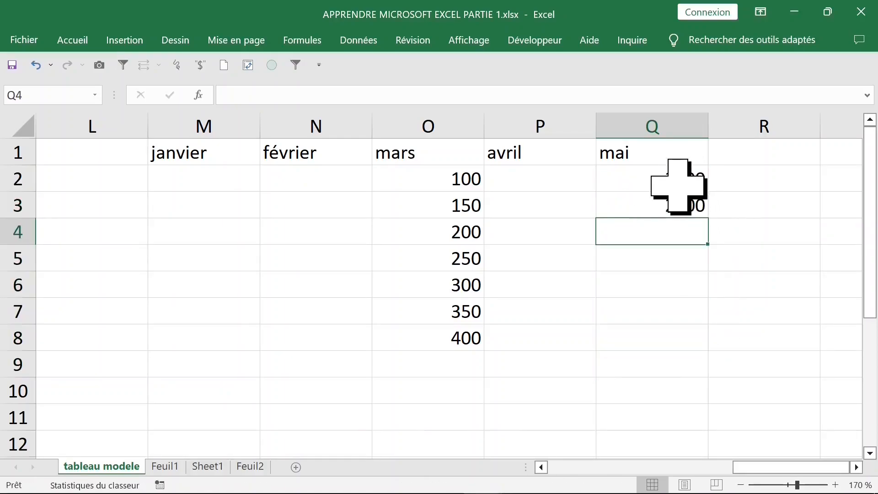
click(670, 181)
drag(675, 197, 678, 205)
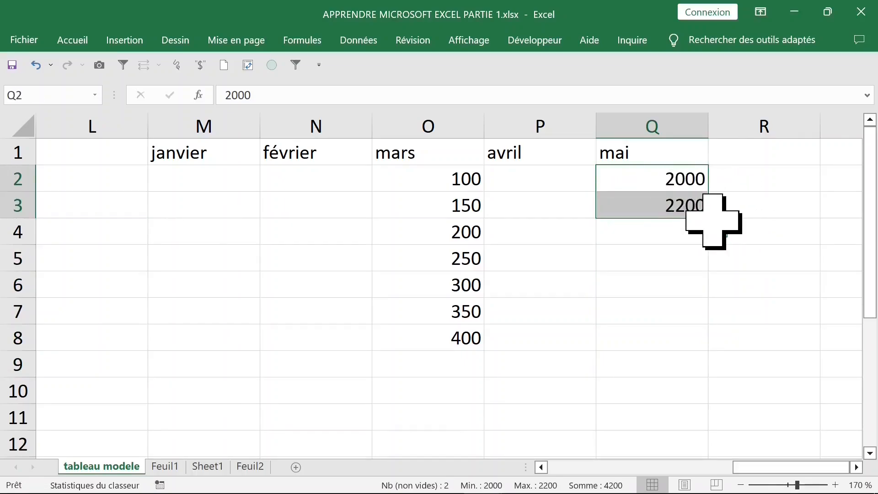
drag(713, 220, 714, 220)
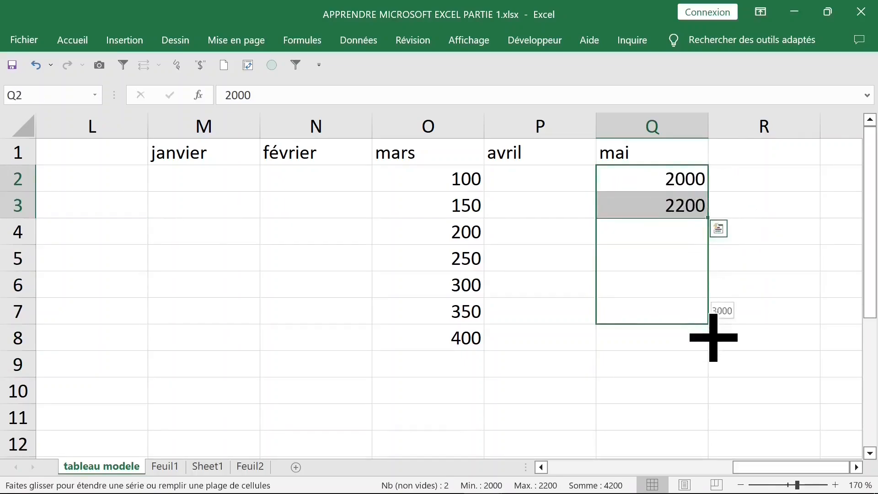
drag(714, 338, 713, 384)
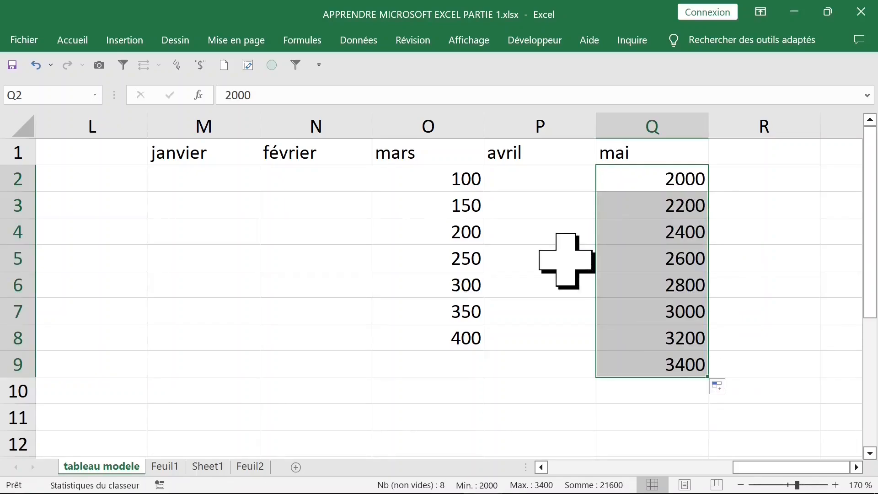
Calculate the increment between mai values with =Q3-Q2 in R3 and copy the formula down to R9
click(761, 182)
click(750, 202)
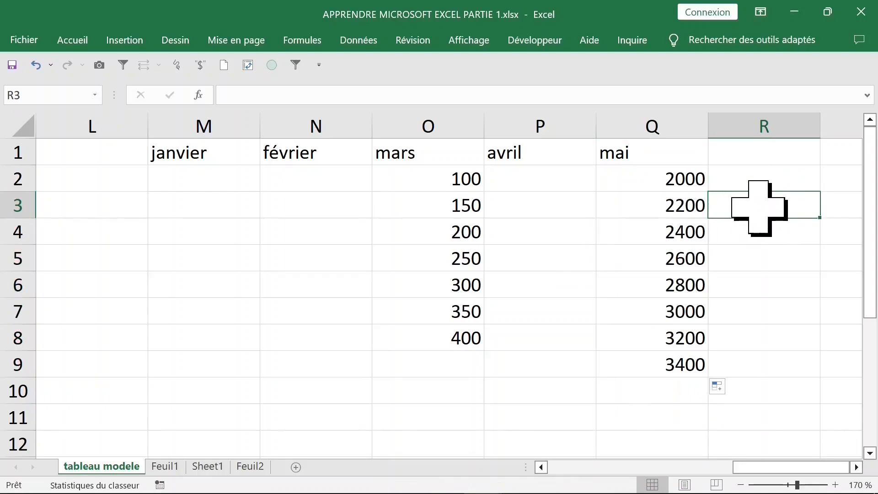
text(=)
key(Left)
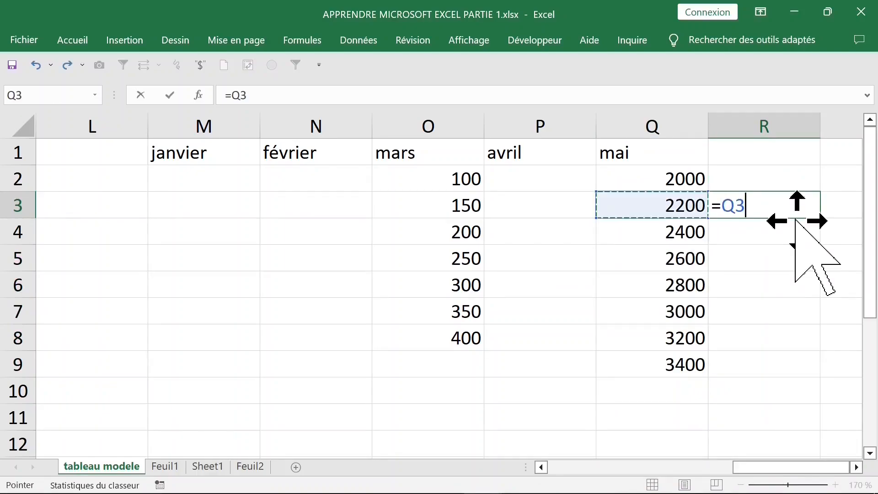
click(679, 179)
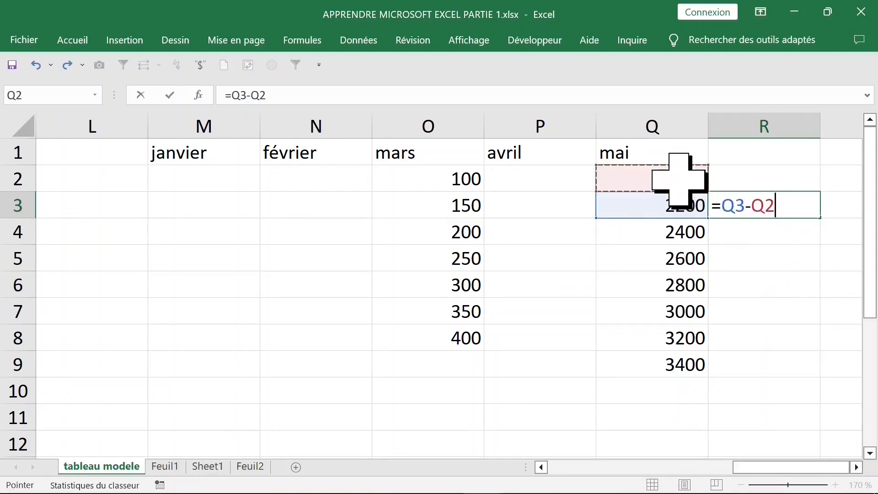
key(Return)
click(796, 206)
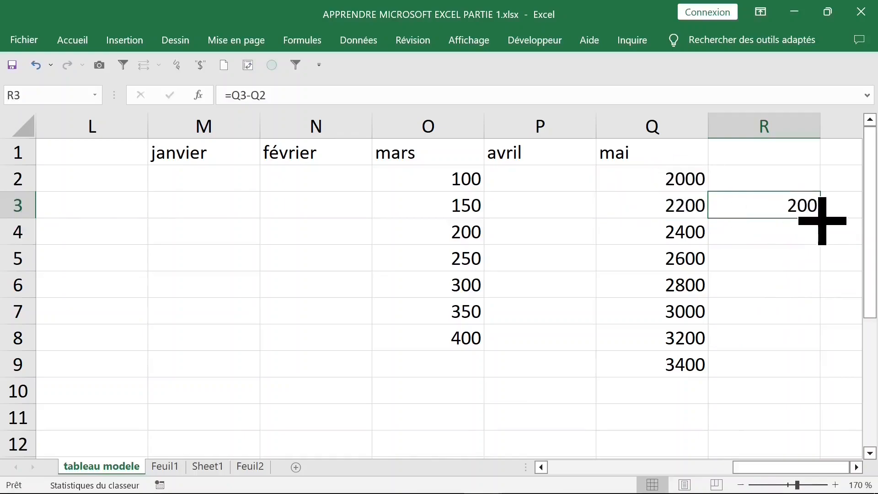
drag(822, 221, 822, 378)
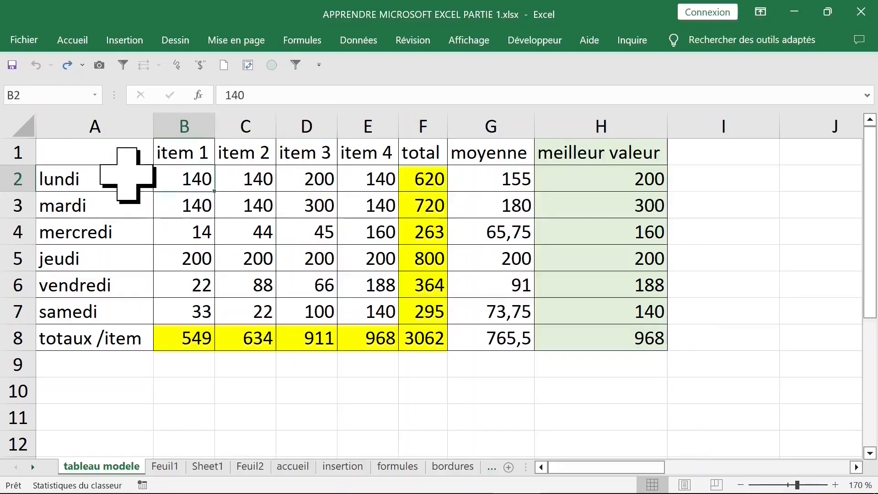
drag(132, 172, 407, 339)
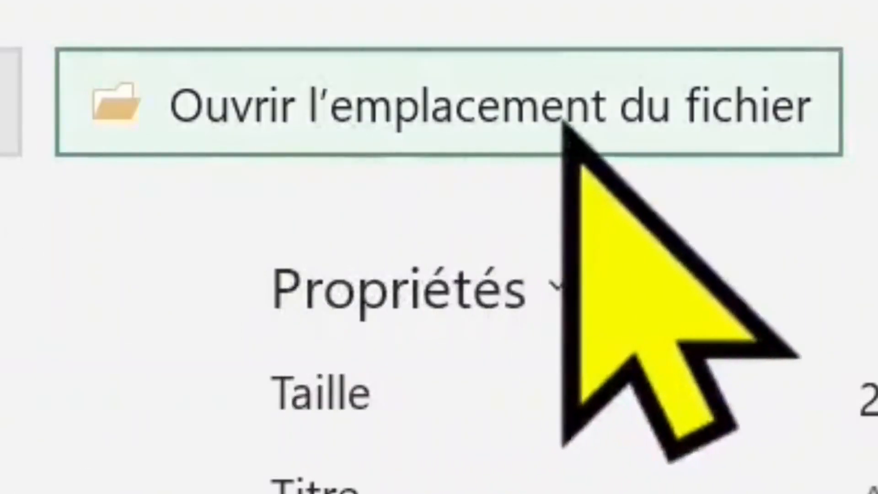
Open the workbook's folder in File Explorer and display the properties of the APPRENDRE MICROSOFT EXCEL file
click(382, 125)
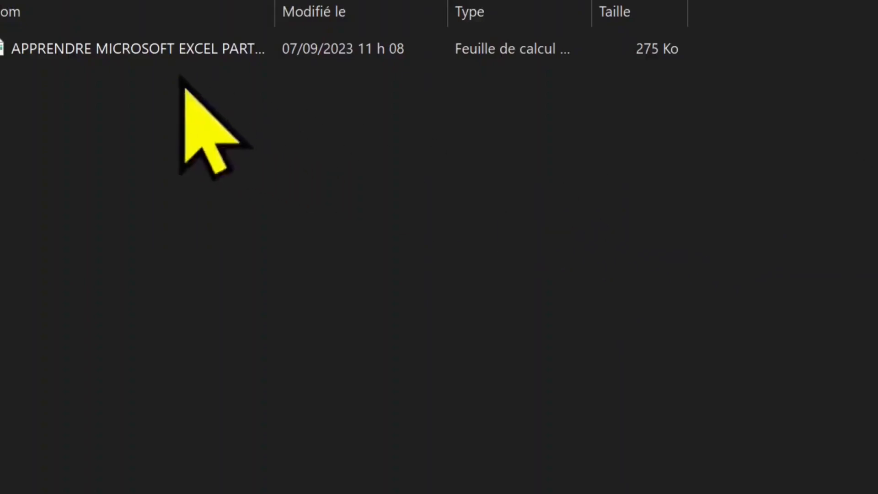
click(135, 54)
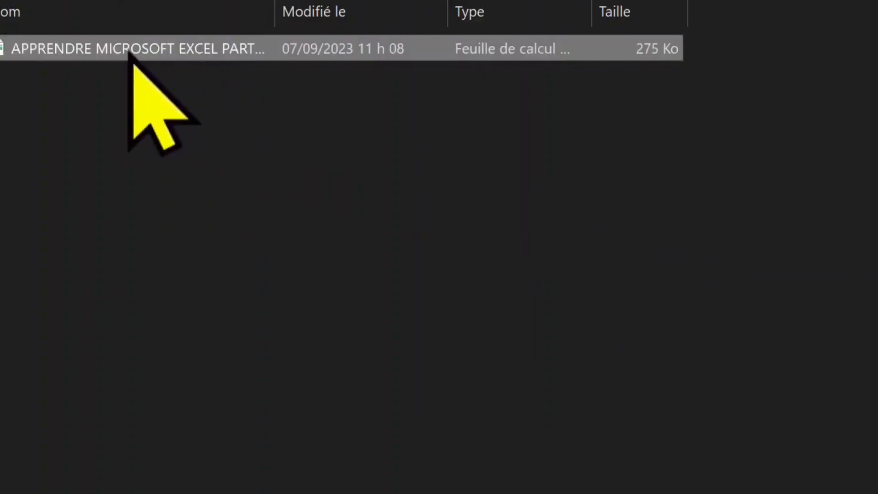
right_click(130, 54)
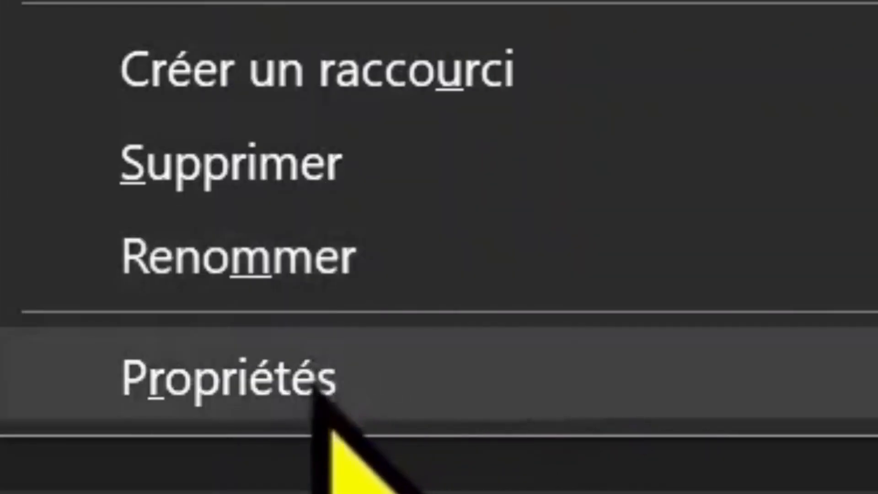
click(312, 386)
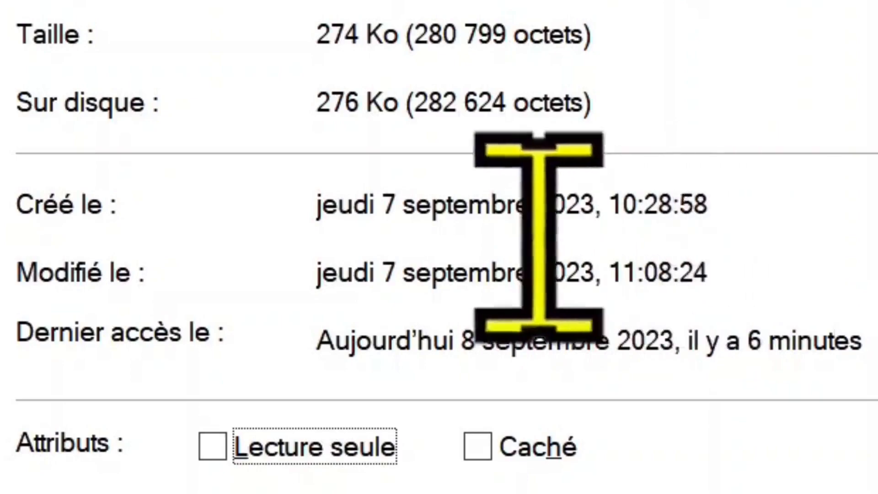
Examine the workbook's creation, modification and last access dates in its file properties
drag(322, 215, 623, 215)
drag(356, 277, 675, 274)
click(399, 339)
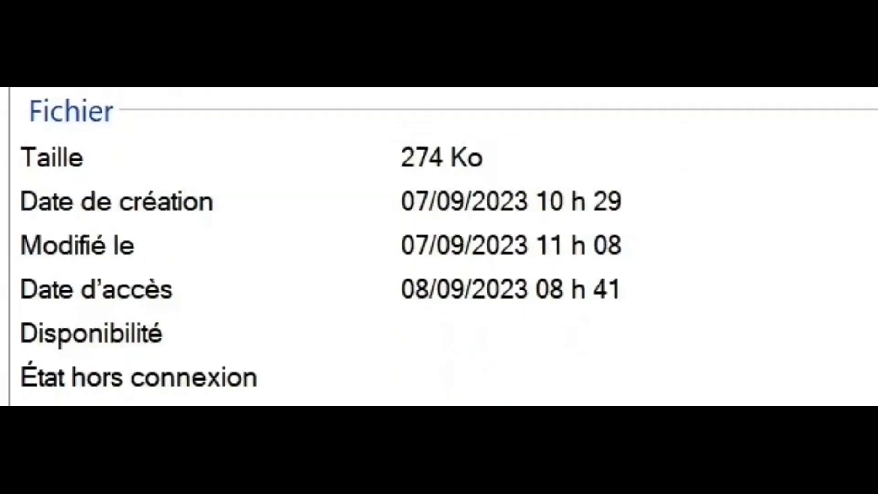
Check the workbook's file size in its file properties
click(447, 156)
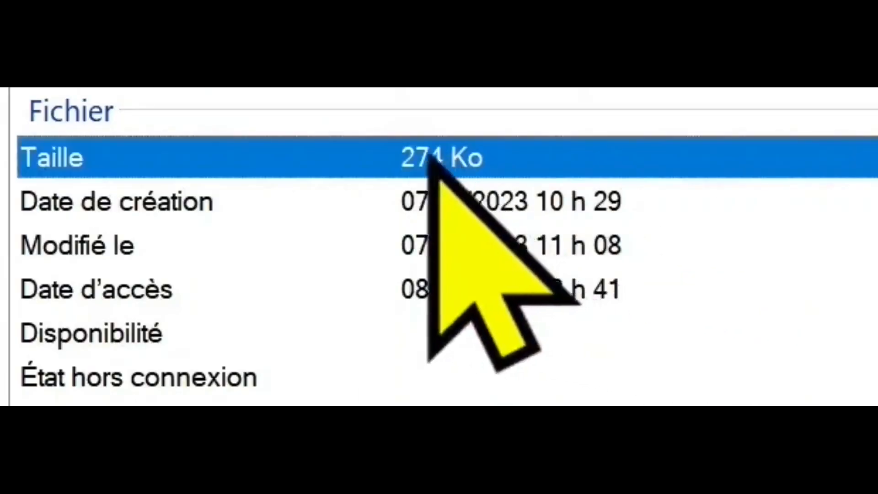
scroll(265, 206, down, 1)
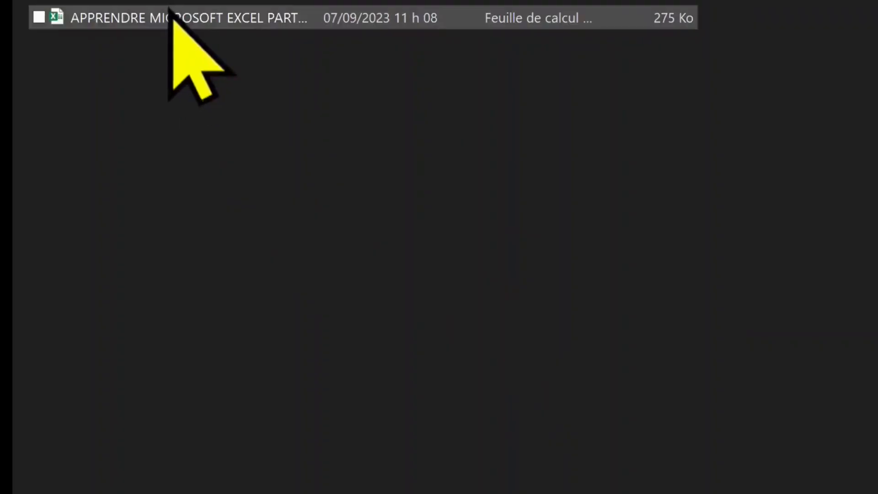
Copy the APPRENDRE MICROSOFT EXCEL PARTIE 1 workbook and paste the copy into the same folder
click(183, 21)
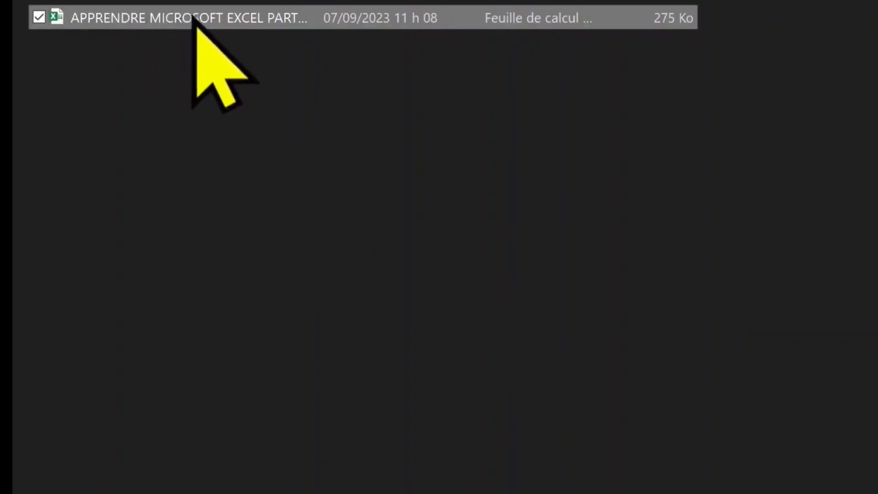
right_click(156, 16)
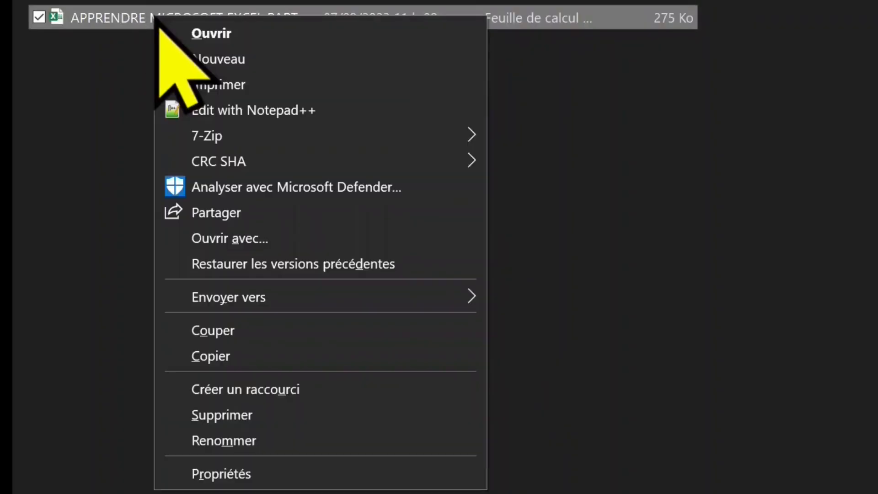
click(238, 355)
click(166, 130)
right_click(165, 131)
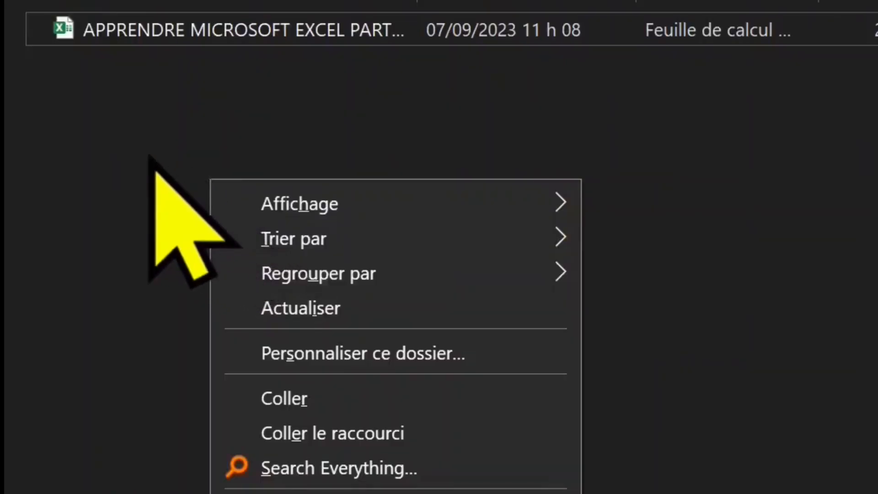
click(302, 398)
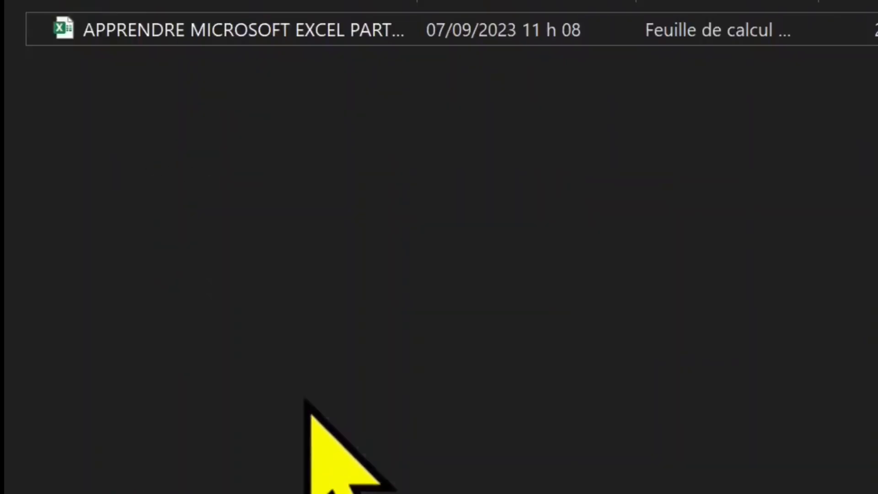
Widen the Nom column to show full file names and permanently delete the "PARTIE 1 - Copie.xlsx" file
drag(357, 49, 668, 42)
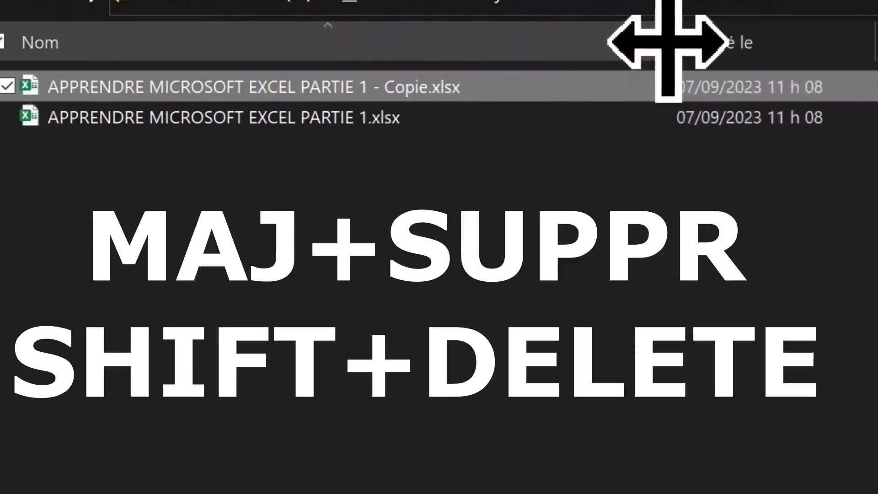
key(shift+Delete)
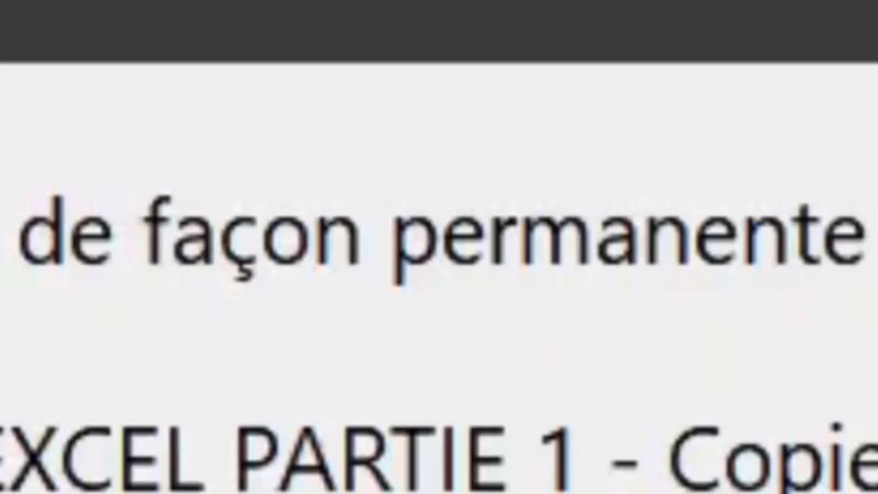
key(Return)
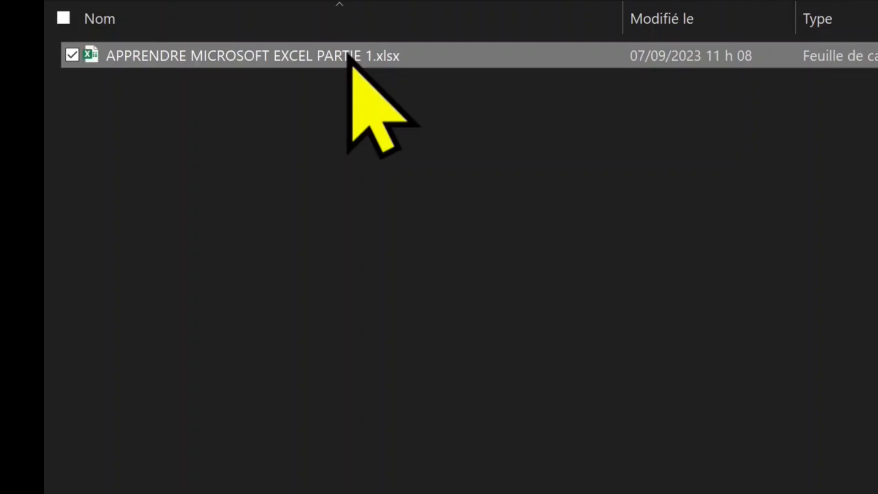
Create three duplicates of APPRENDRE MICROSOFT EXCEL PARTIE 1.xlsx in the same folder, each from the original file
drag(273, 64, 281, 255)
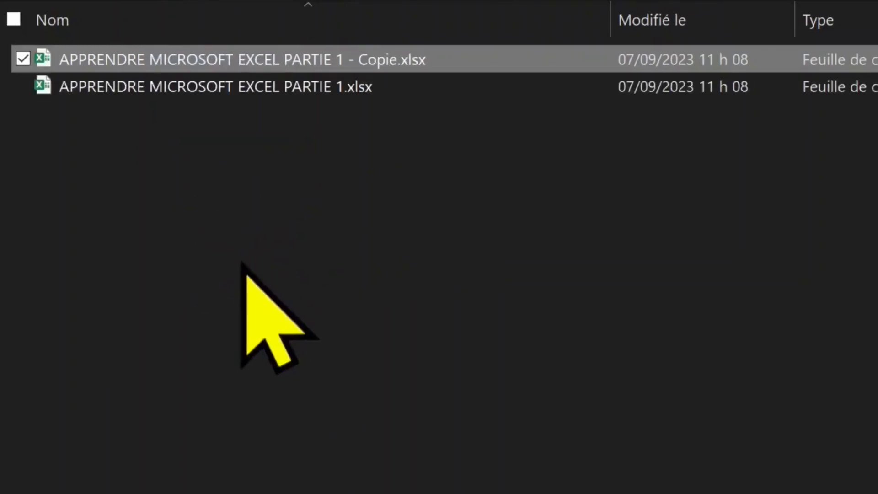
click(295, 82)
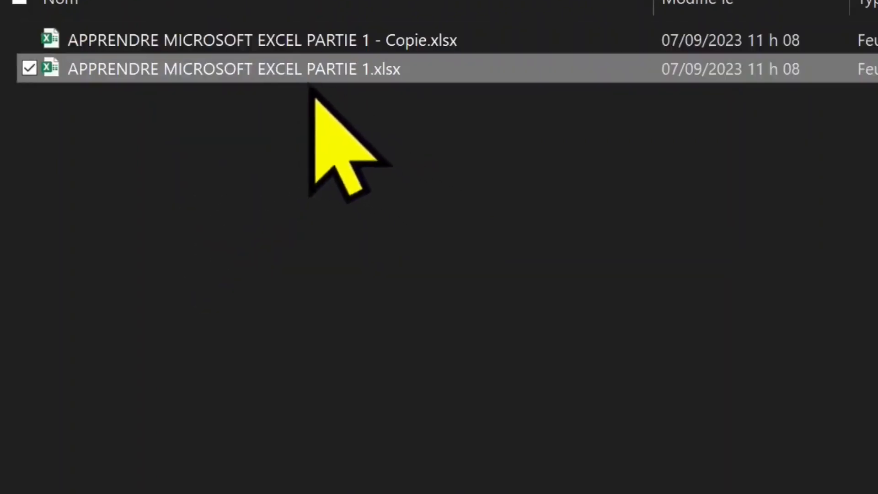
drag(306, 80, 320, 235)
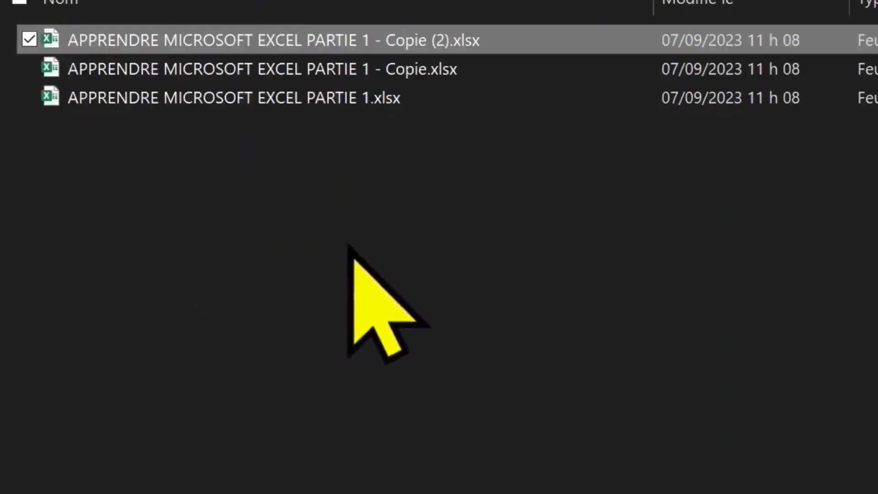
click(295, 100)
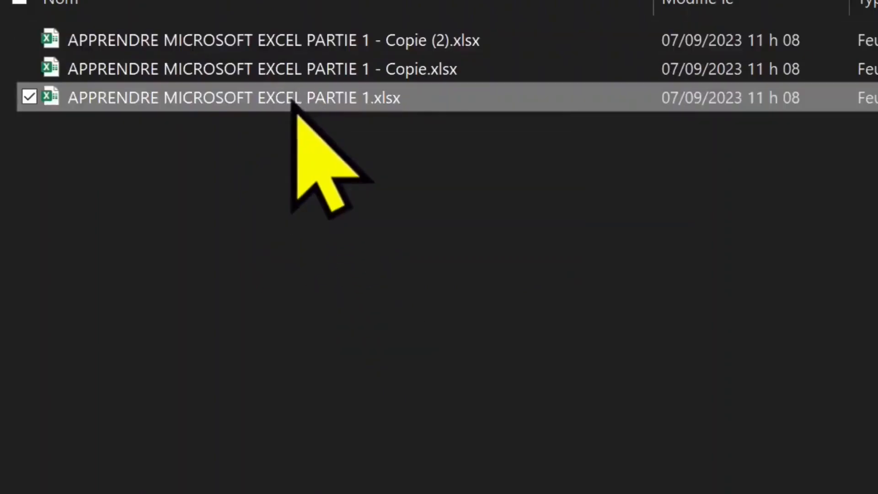
drag(295, 100, 305, 300)
Permanently delete the "Copie (2)" and "Copie (3)" duplicates of the workbook together
click(328, 42)
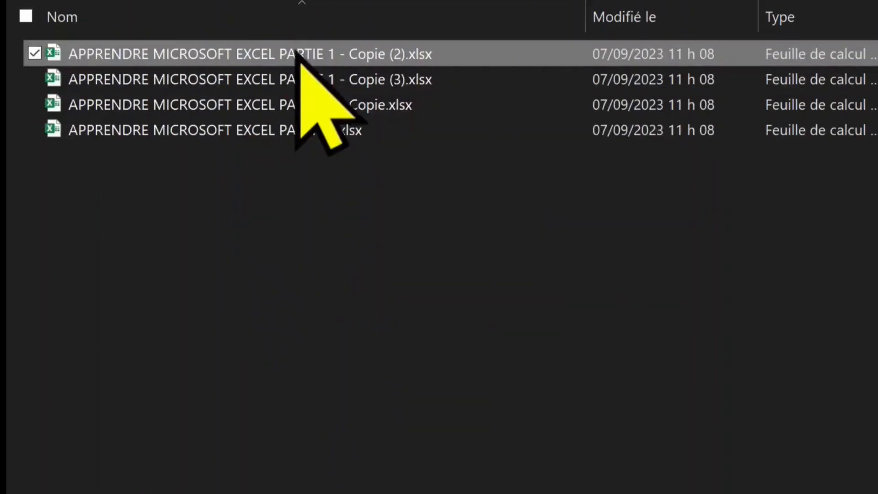
ctrl+click(297, 79)
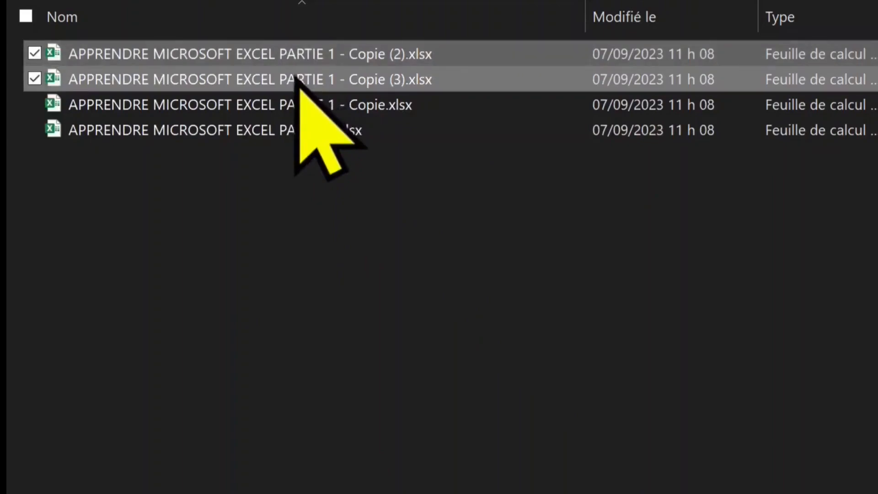
key(shift+Delete)
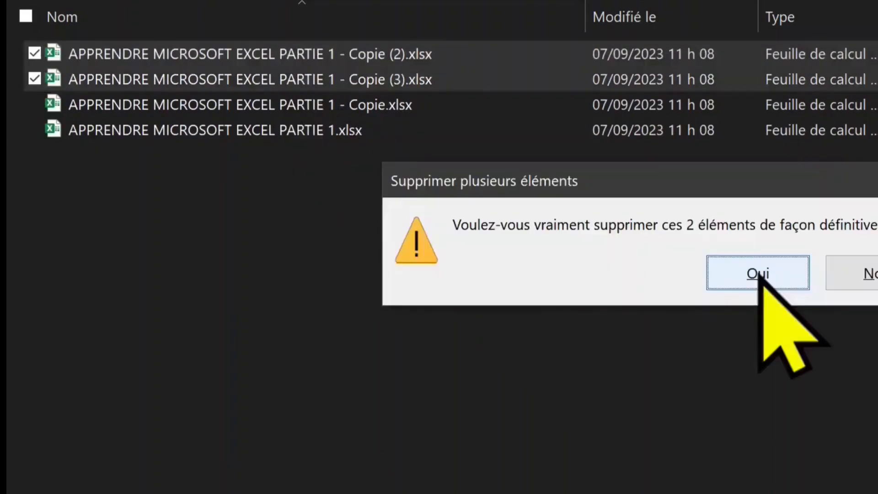
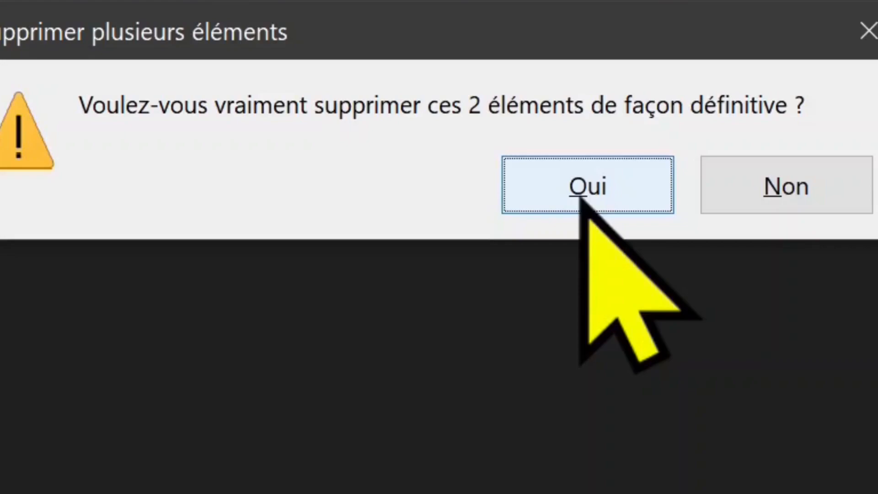
click(581, 199)
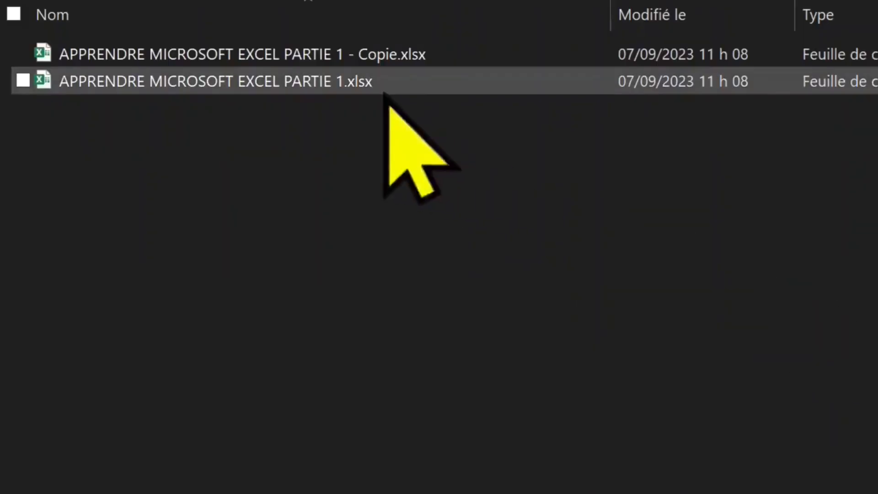
Open "APPRENDRE MICROSOFT EXCEL PARTIE 1 - Copie.xlsx" in Excel and close the original workbook without saving its changes
click(359, 59)
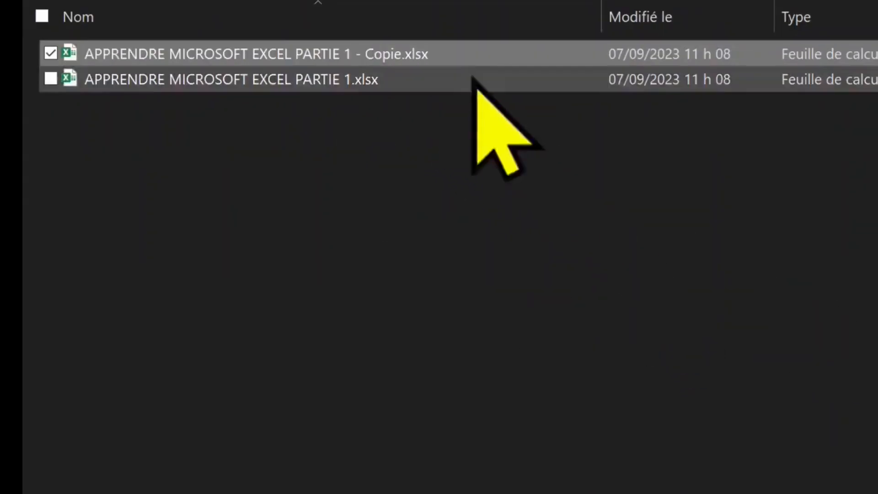
key(Return)
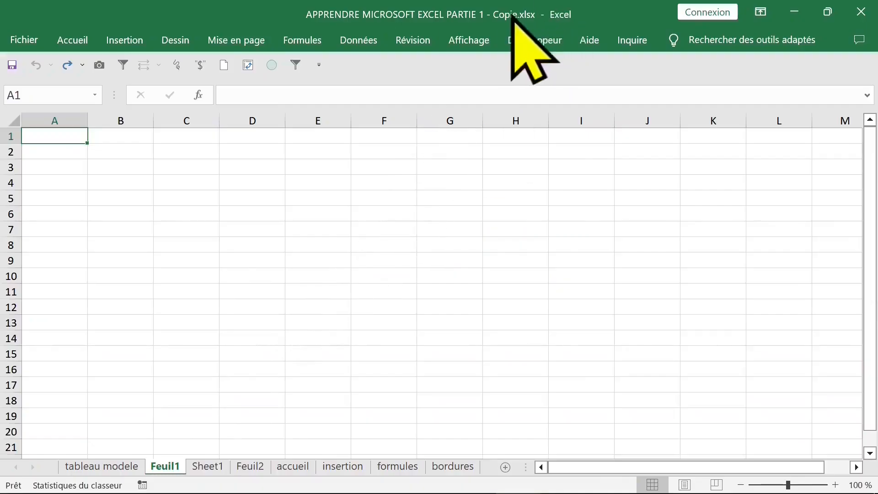
key(alt+Tab)
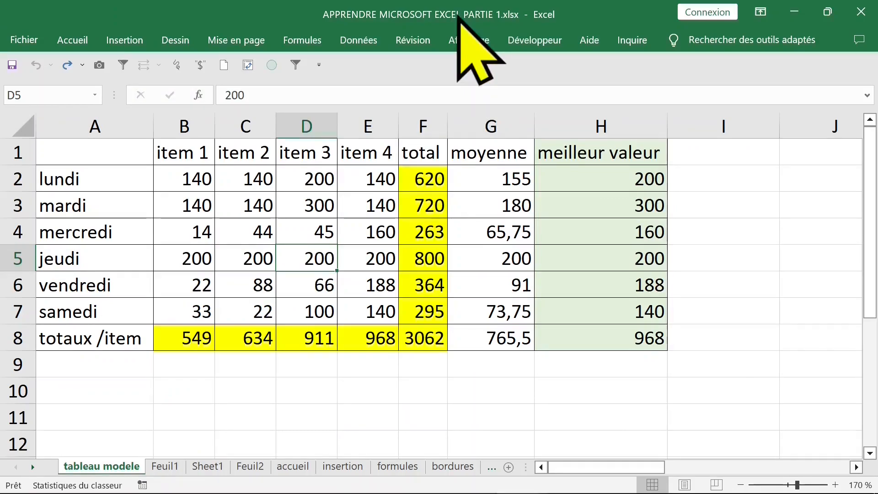
click(410, 238)
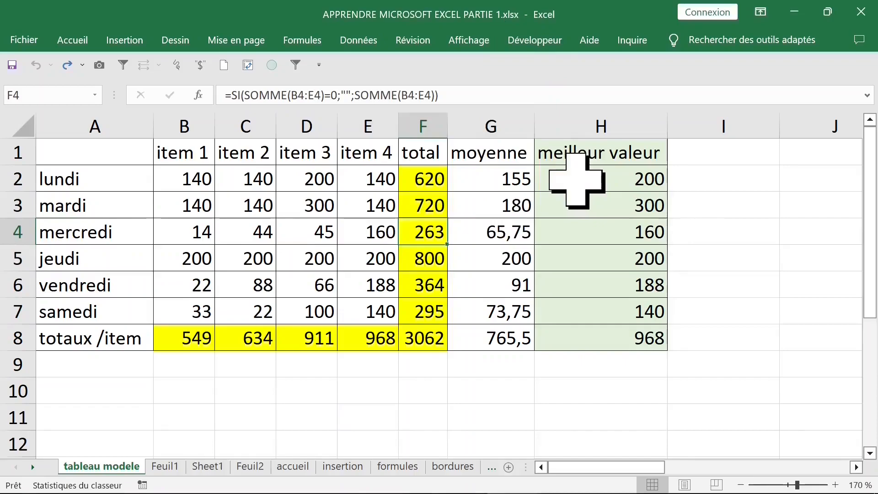
key(ctrl+w)
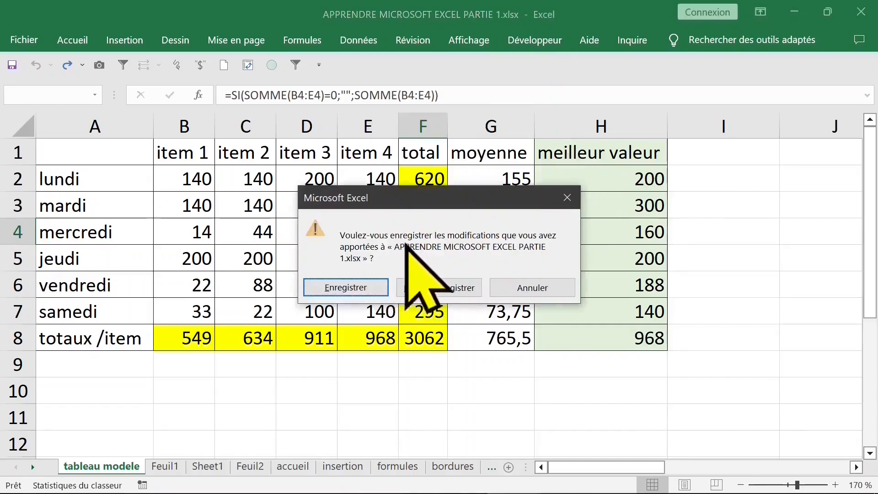
click(440, 288)
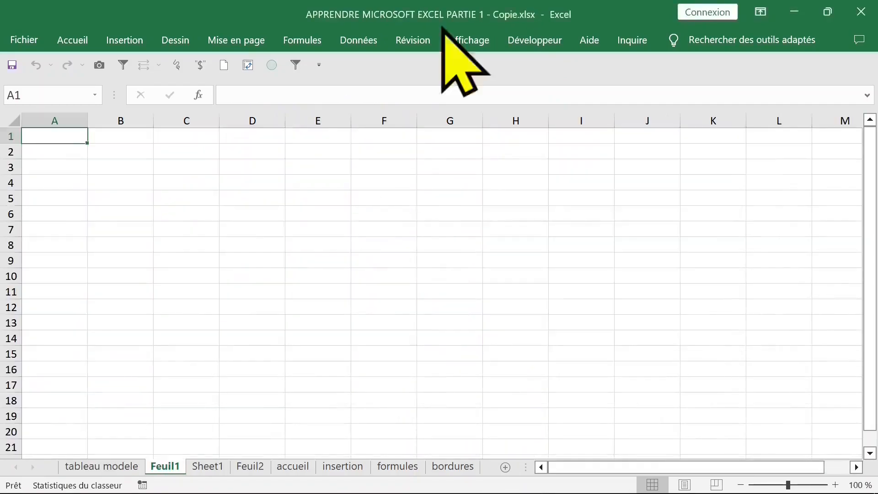
Show the tableau modele sheet of the copy and examine its total and meilleur valeur formulas and its list of days
click(102, 466)
drag(92, 151, 472, 338)
click(442, 180)
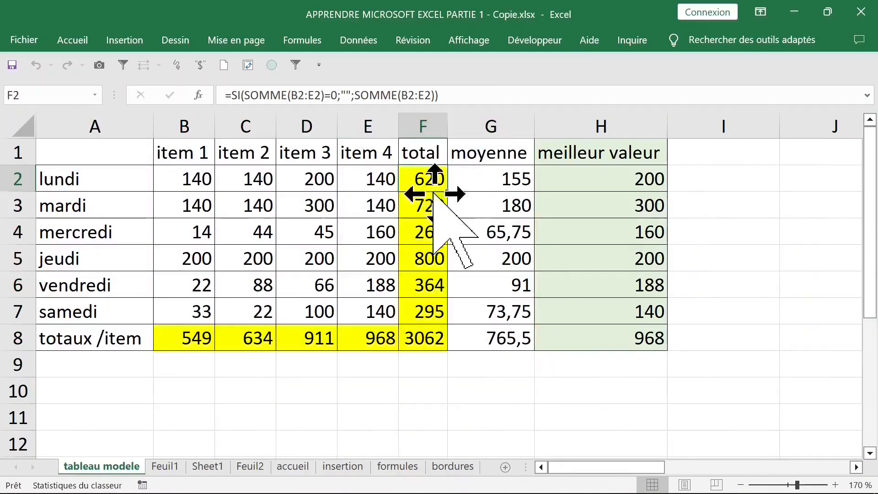
click(423, 232)
click(427, 285)
click(624, 185)
click(595, 259)
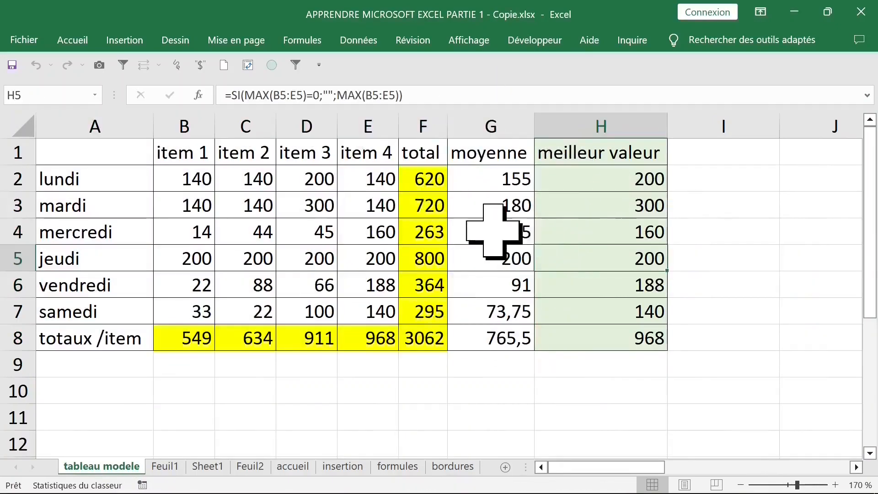
click(106, 307)
drag(89, 180, 90, 320)
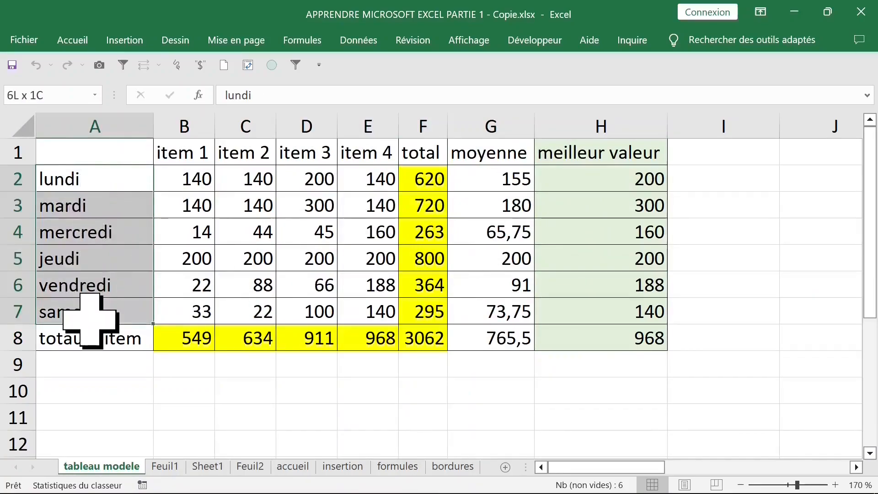
click(194, 313)
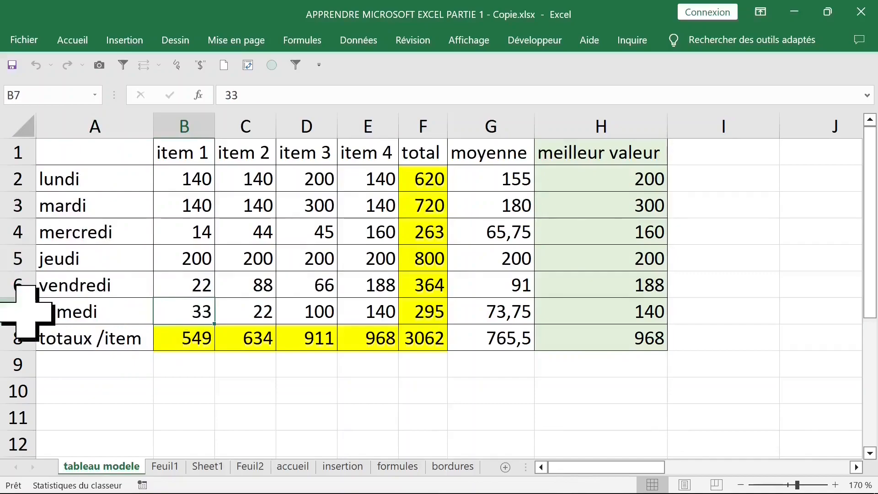
Try inserting a blank row above the samedi row and undo the insertion
click(13, 312)
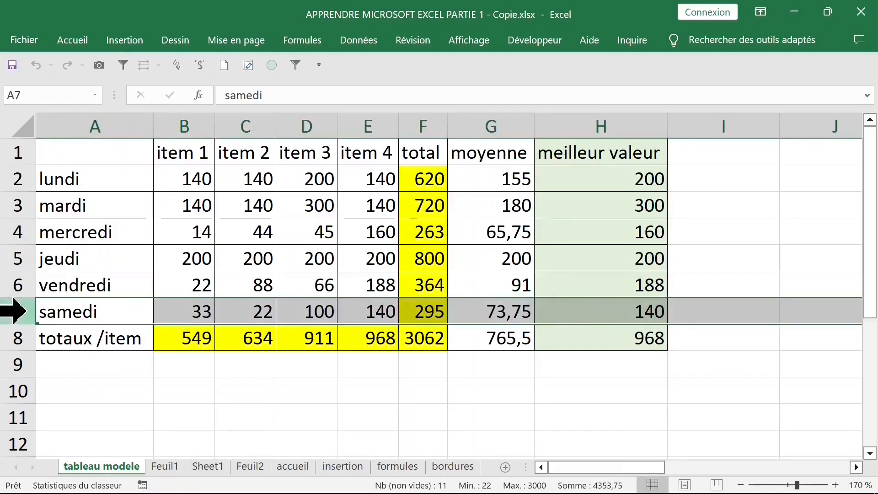
scroll(14, 311, down, 1)
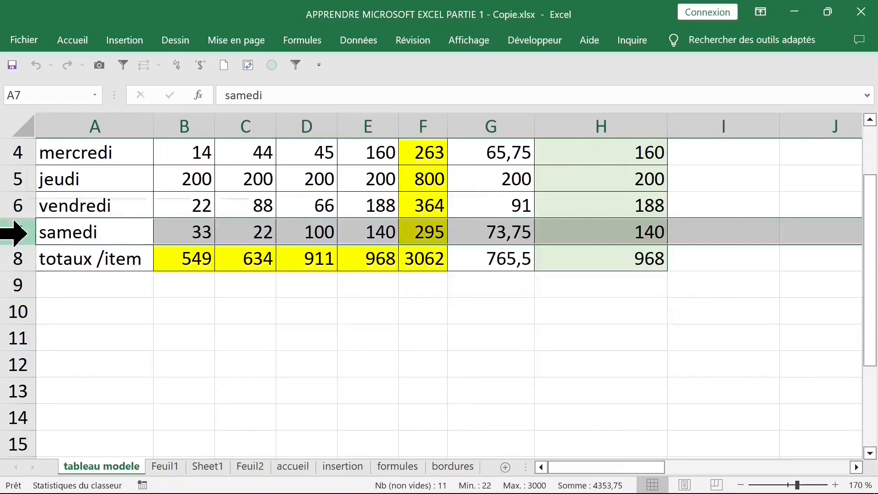
right_click(25, 233)
click(73, 359)
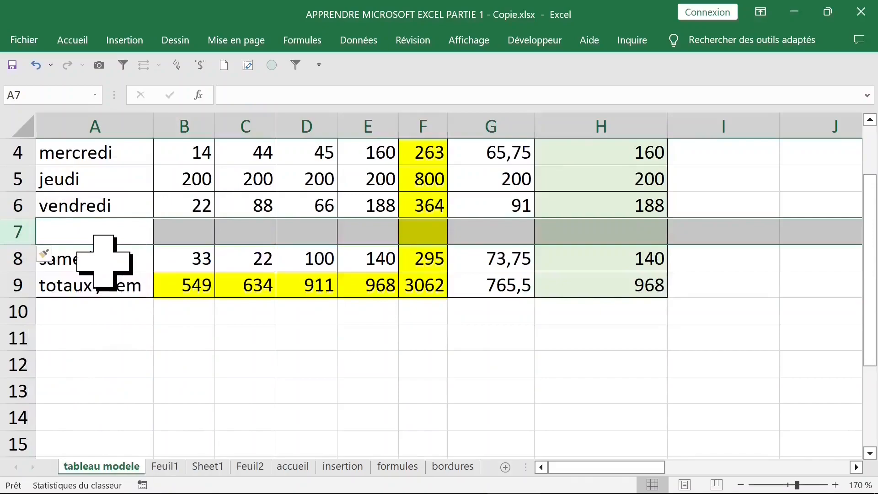
key(ctrl+z)
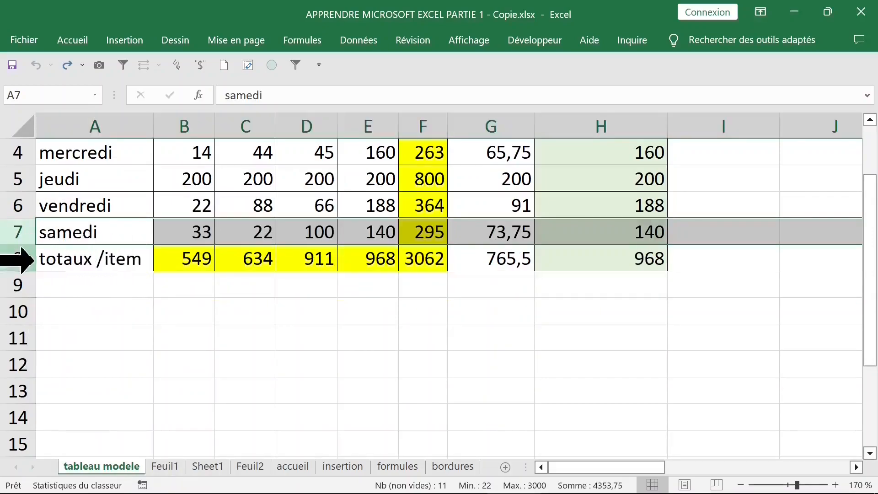
Try inserting a blank row between samedi and totaux /item and undo the insertion
click(19, 258)
right_click(21, 258)
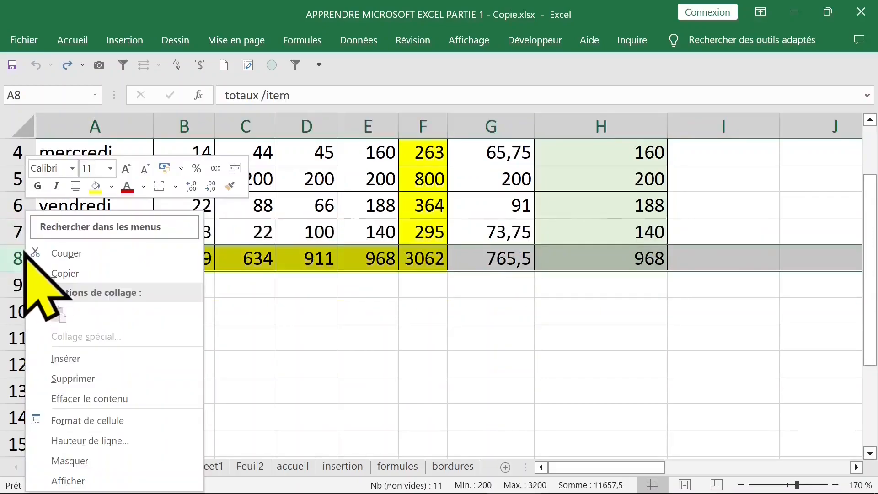
click(106, 363)
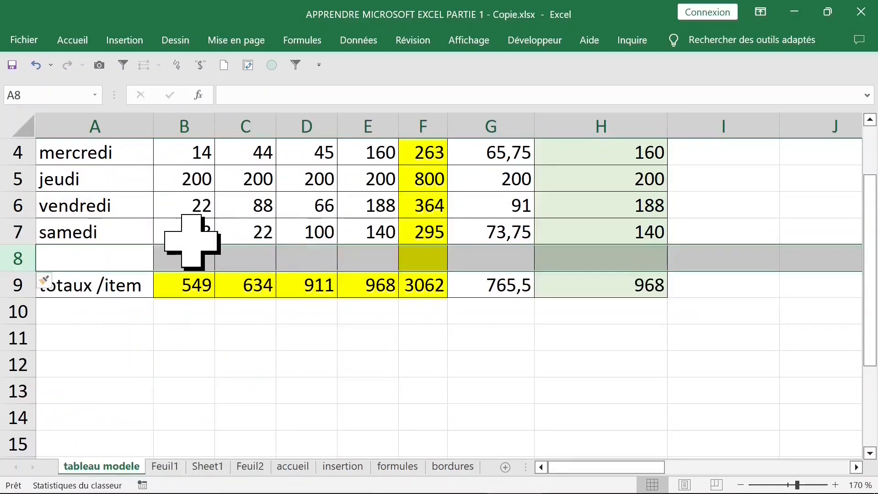
key(ctrl+z)
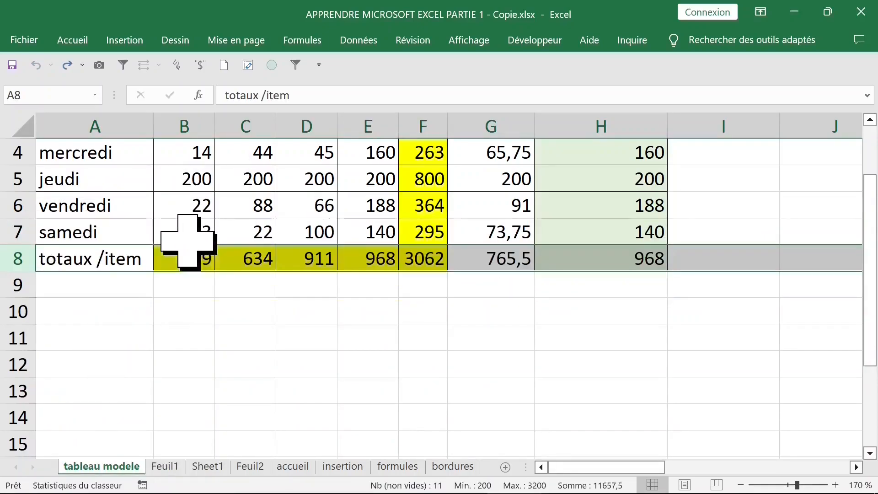
Try inserting an entire column at cell B8 in the totaux /item row, and undo the insertion
click(54, 262)
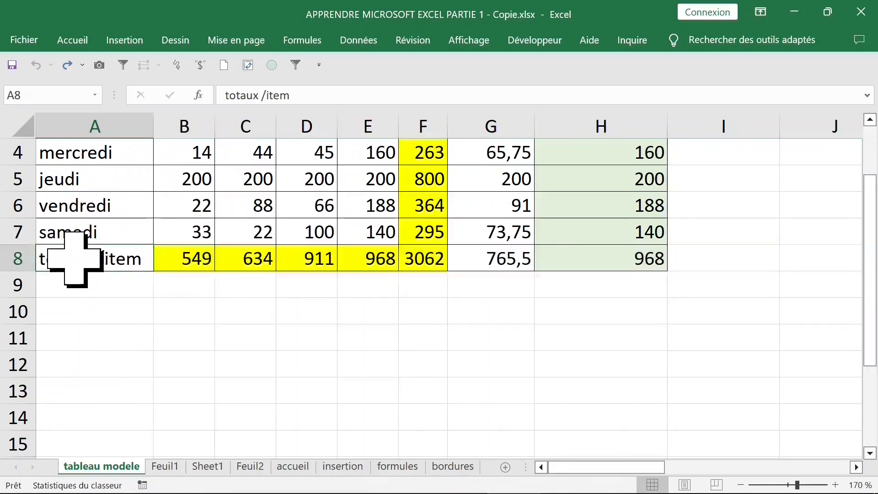
click(224, 260)
click(293, 259)
drag(121, 261, 371, 257)
click(158, 259)
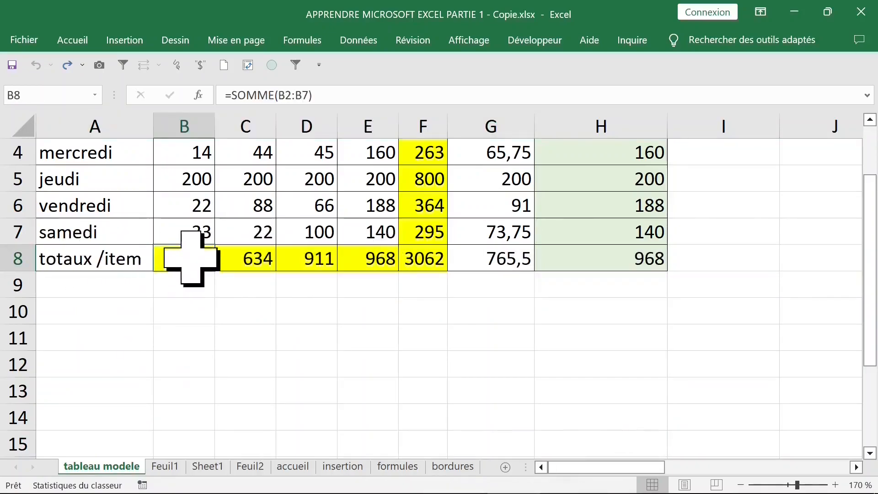
key(ctrl+plus)
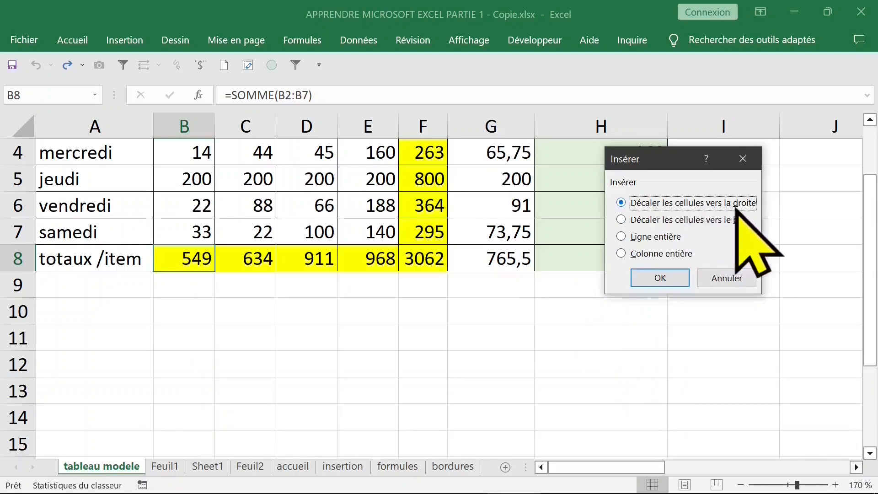
click(658, 255)
click(659, 275)
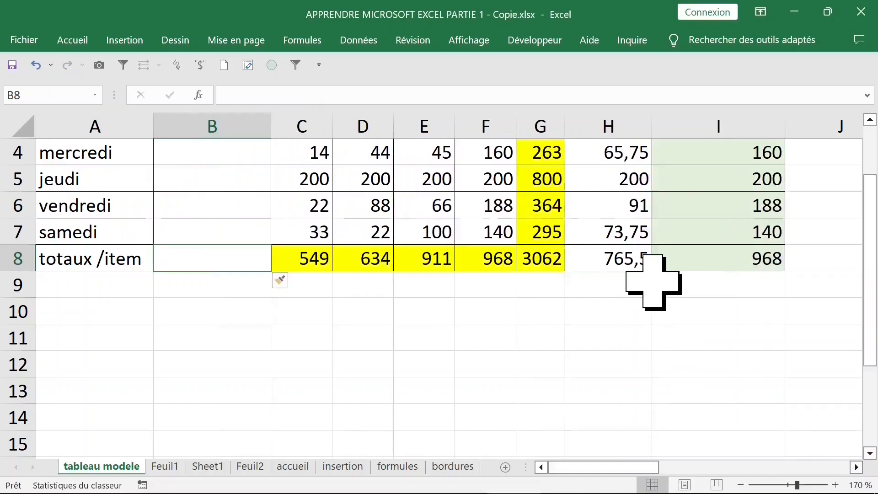
scroll(606, 306, up, 1)
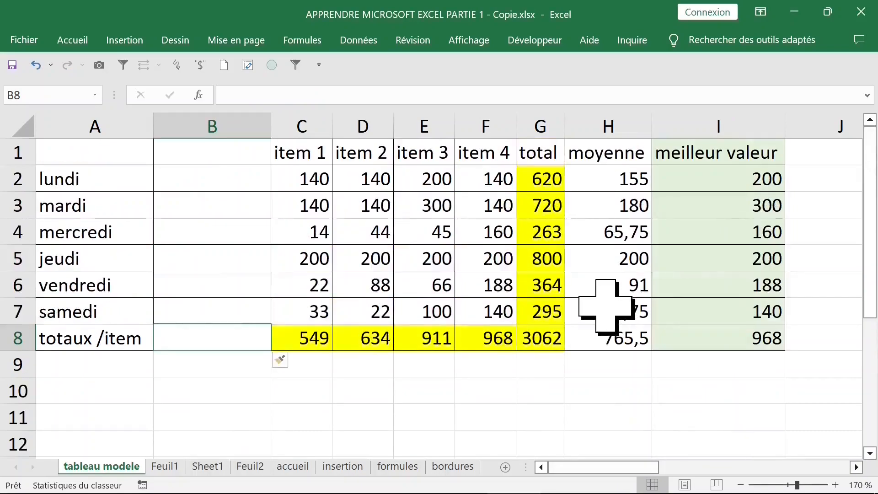
key(ctrl+z)
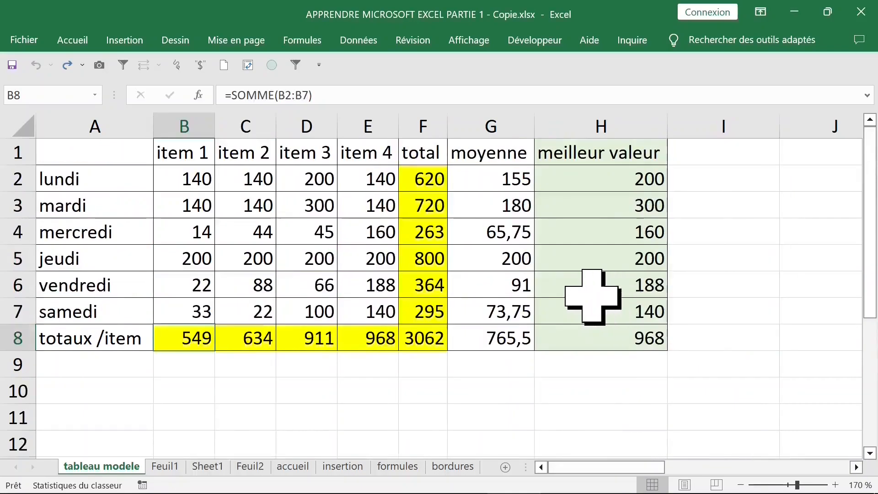
Try inserting an entire row above totaux /item from cell B8 twice, undoing the insertion each time
scroll(247, 325, down, 1)
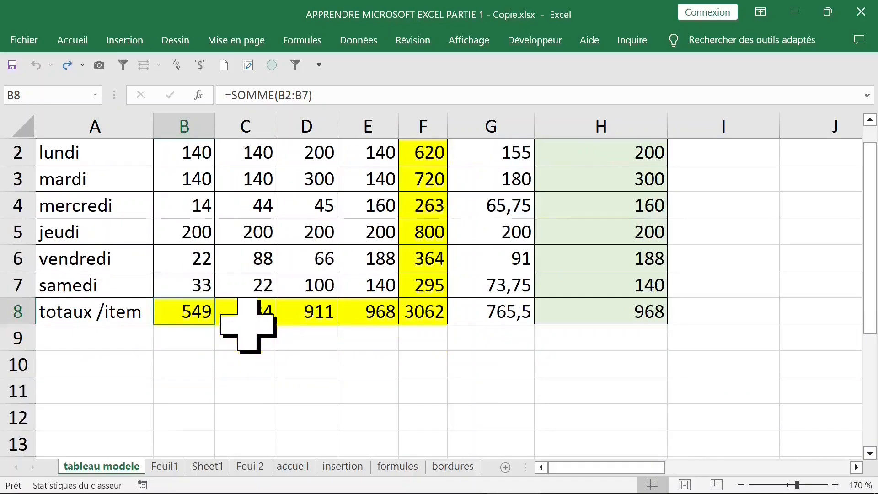
key(ctrl+plus)
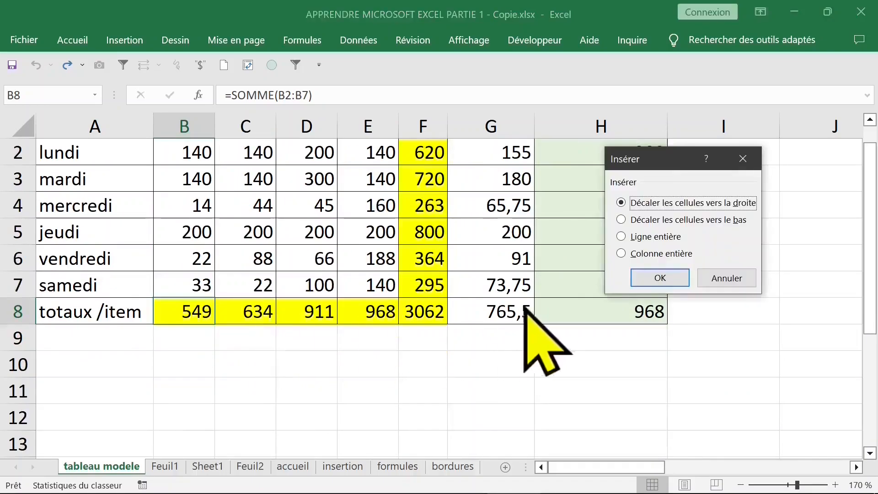
click(657, 236)
click(660, 277)
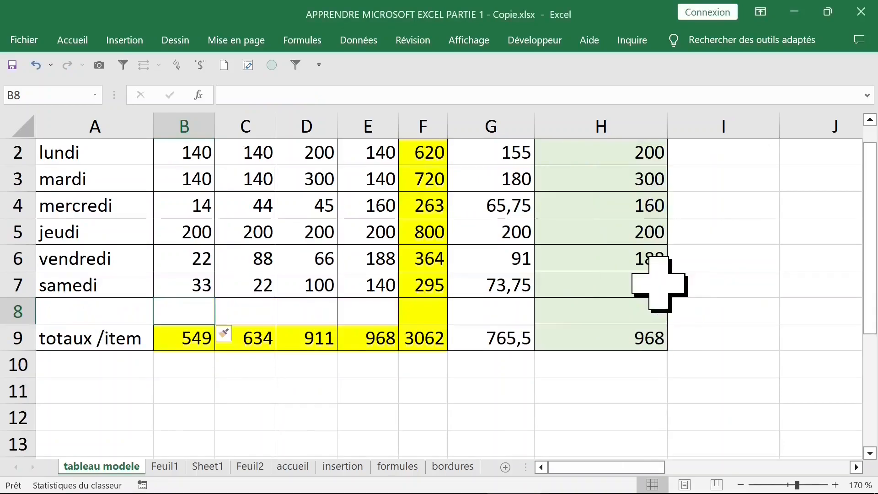
key(ctrl+z)
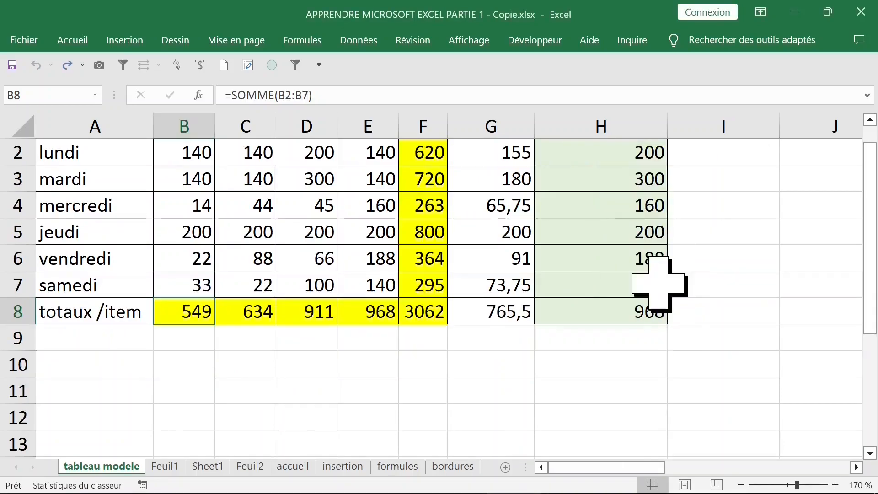
key(ctrl+plus)
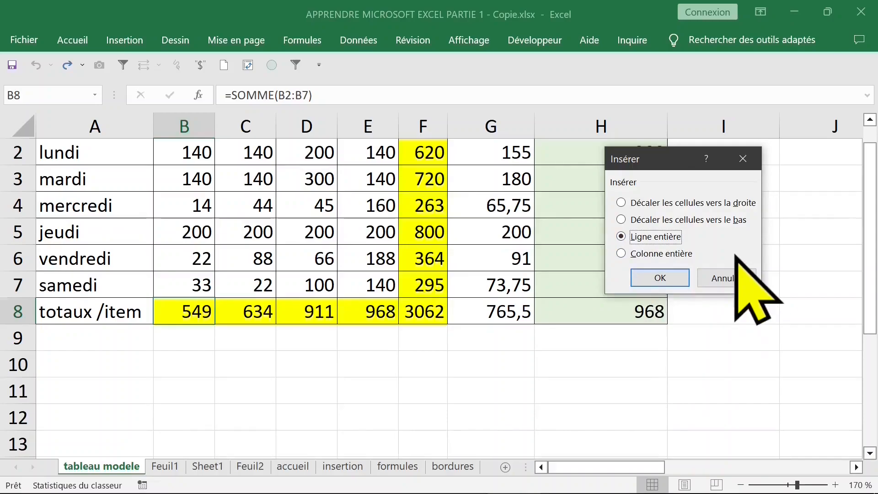
key(Return)
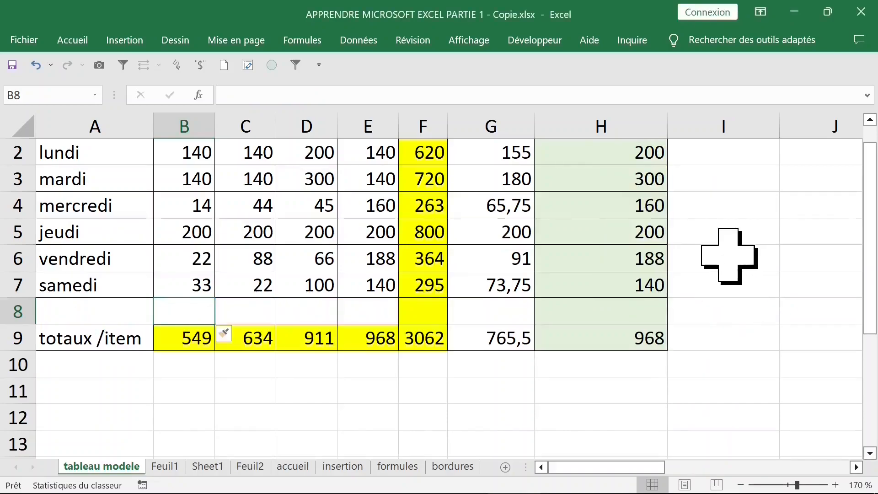
key(ctrl+z)
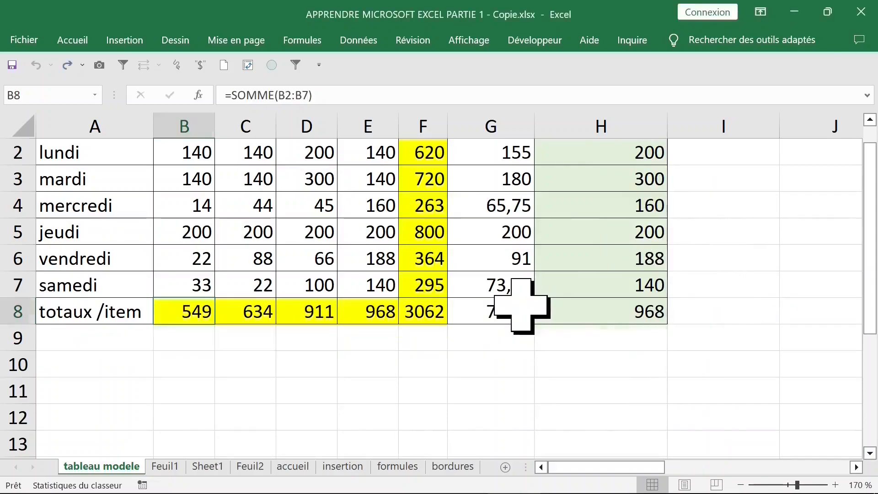
Insert blank cells at B8:H8 in the totaux /item row, shifting the existing cells down
drag(170, 311, 410, 312)
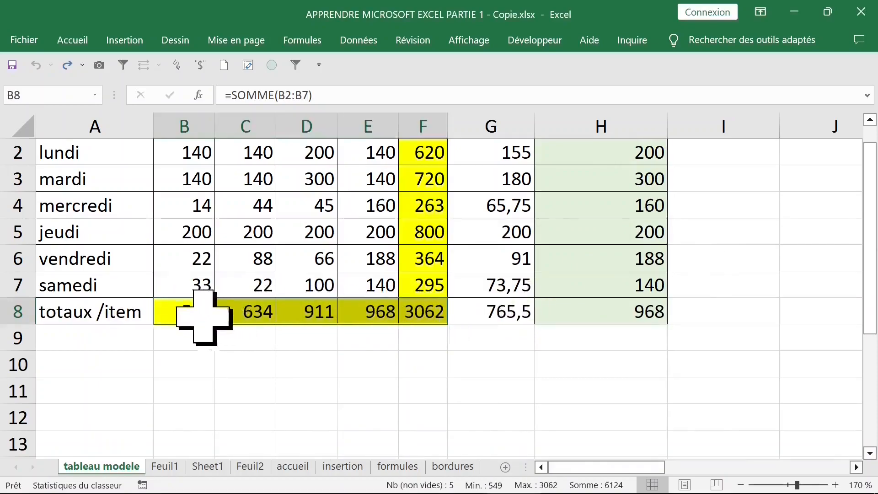
drag(206, 315, 634, 313)
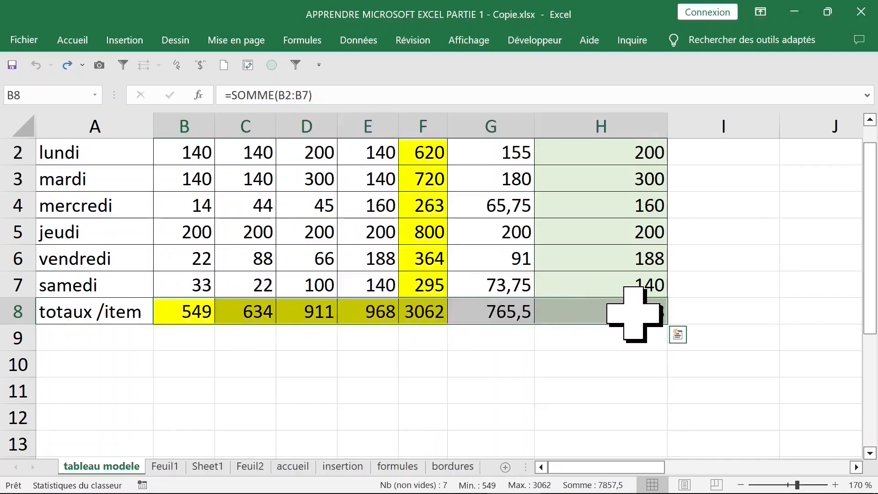
key(ctrl+shift+plus)
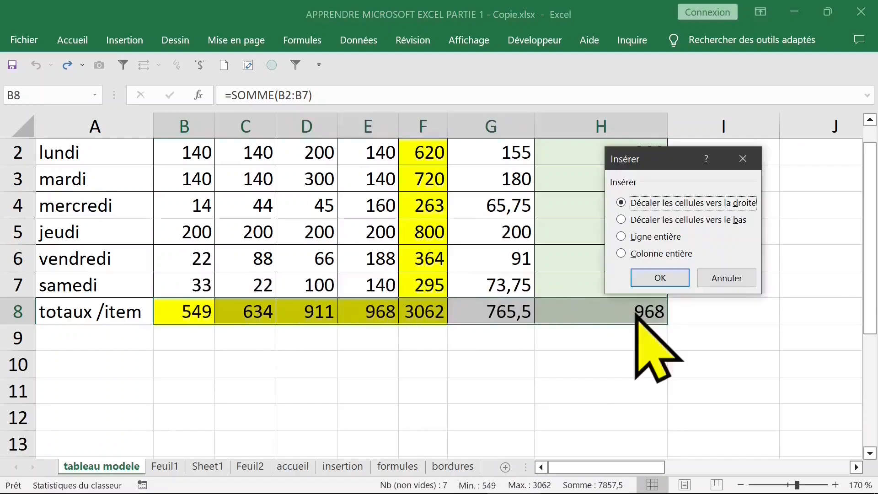
click(667, 222)
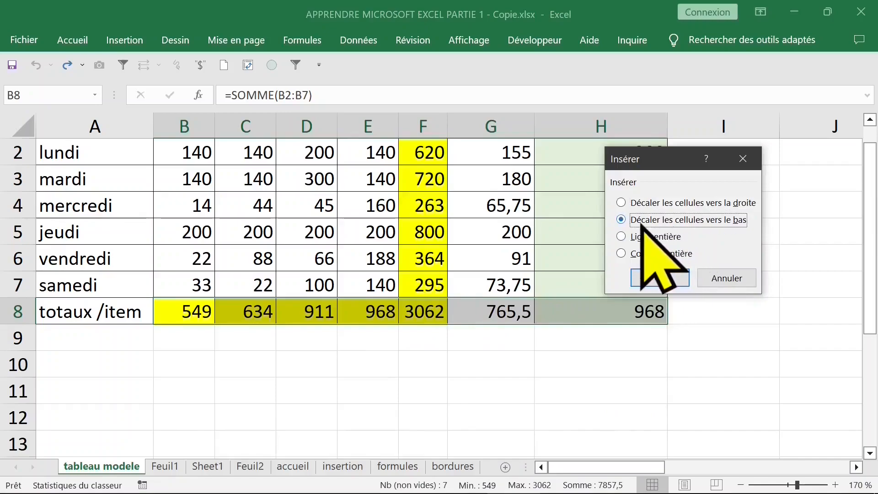
click(659, 278)
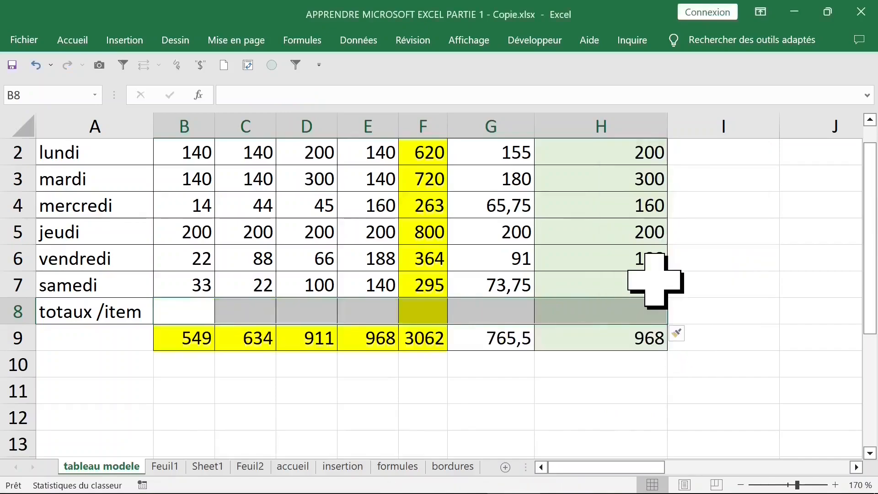
click(180, 305)
click(249, 309)
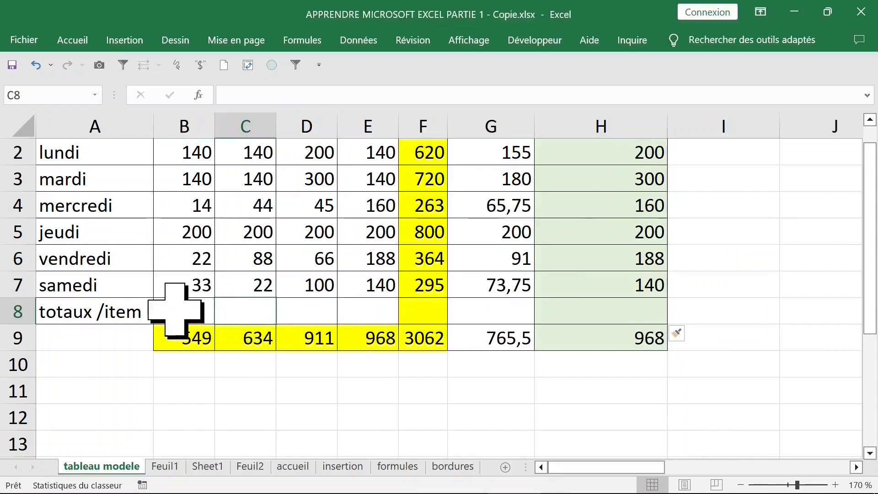
drag(175, 310, 603, 312)
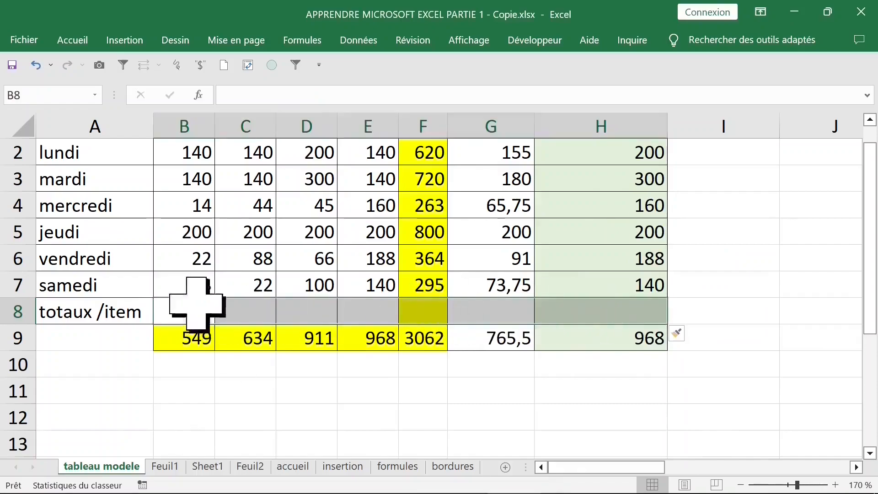
Try inserting a blank cell at A8, shifting the totaux /item label down, and undo the insertion
click(92, 315)
click(94, 330)
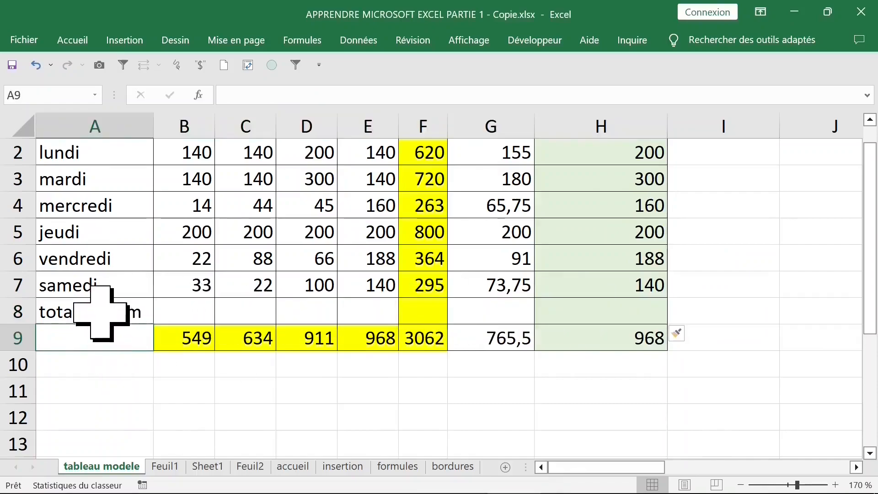
click(87, 315)
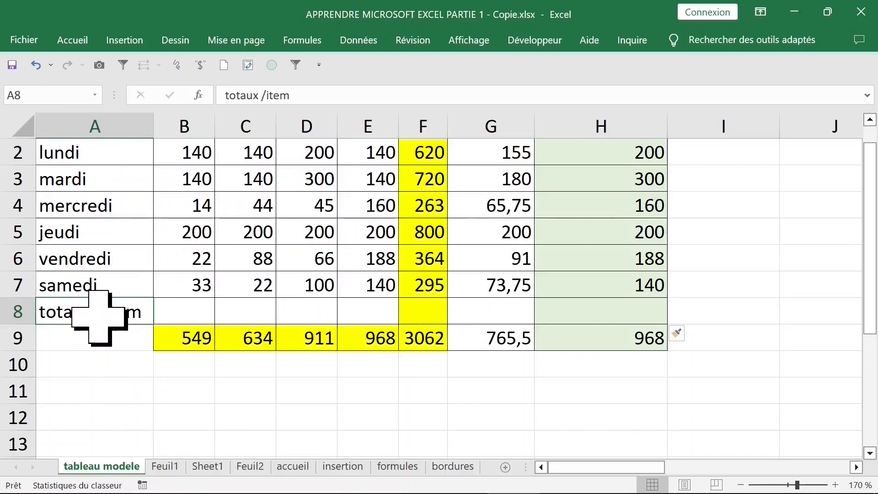
scroll(98, 318, down, 2)
click(69, 231)
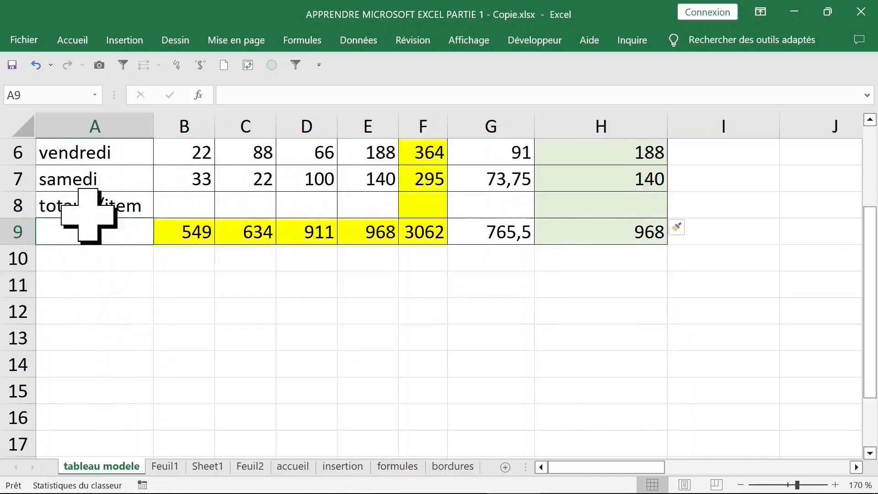
click(89, 215)
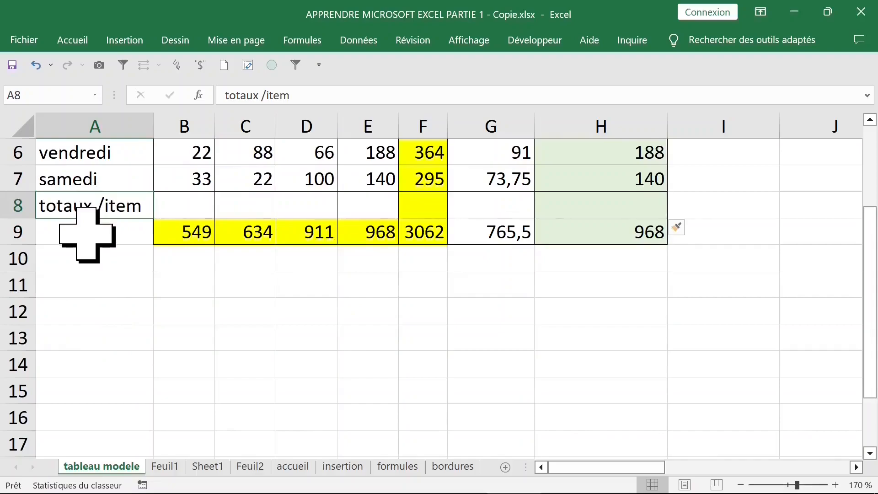
key(ctrl+plus)
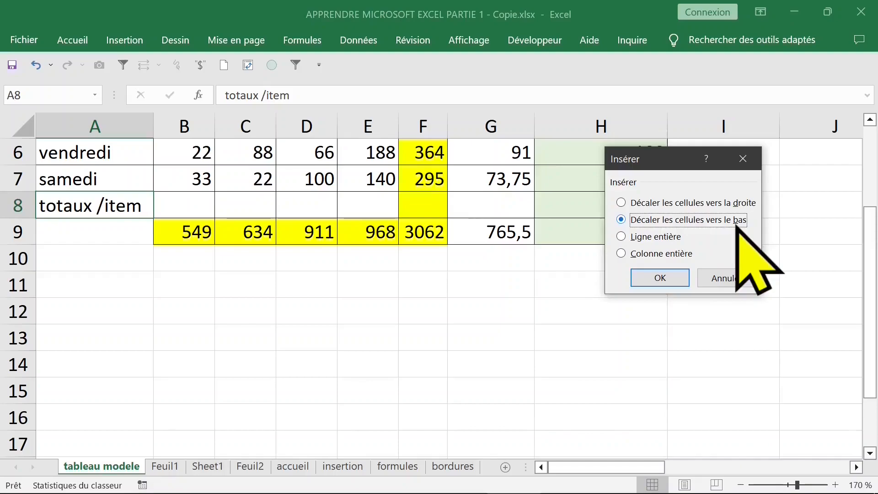
key(Return)
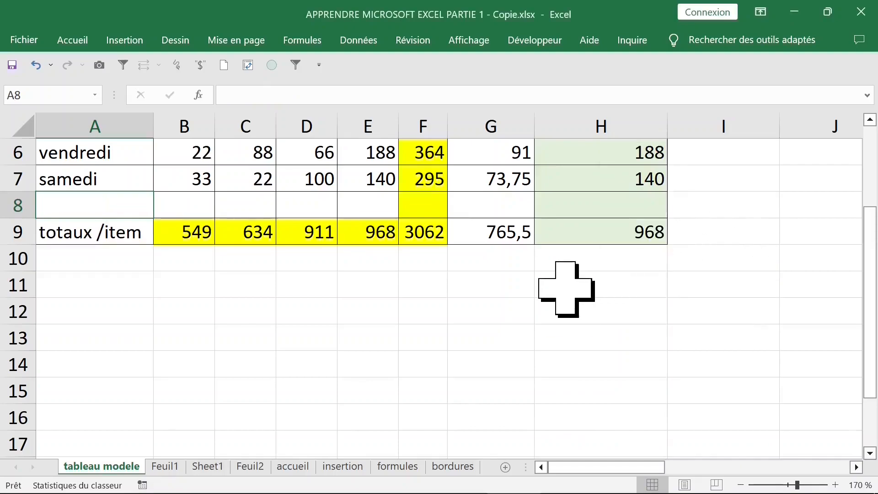
key(ctrl+z)
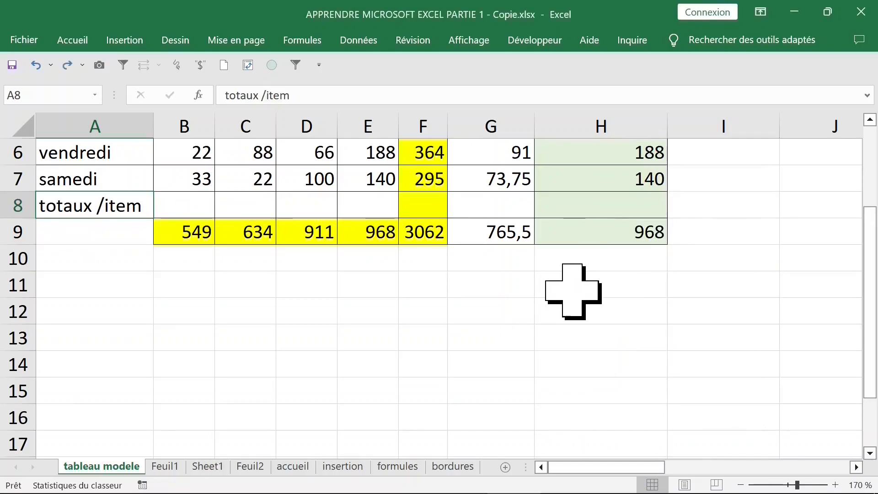
Copy the totaux /item label from A8 into A9 and clear cell A8
click(112, 236)
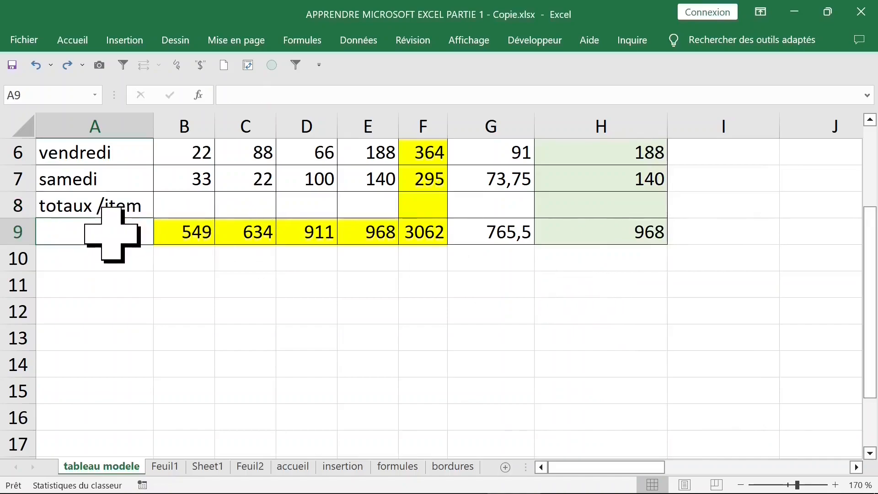
click(124, 210)
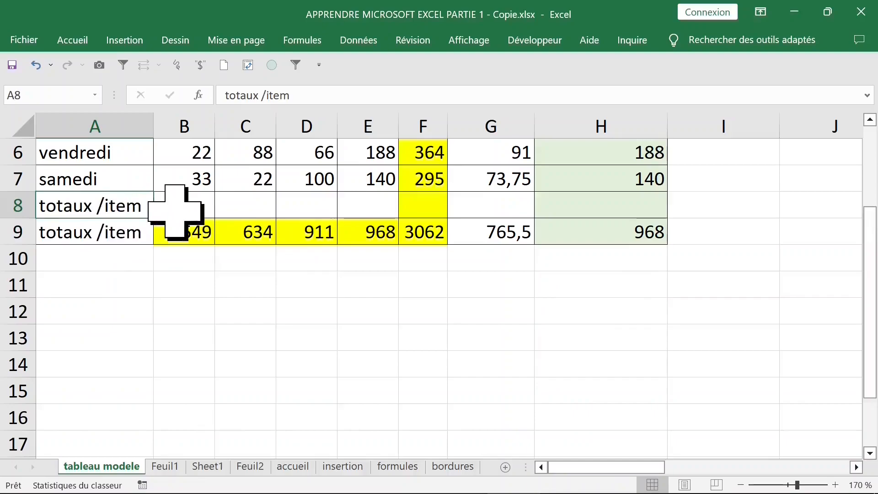
key(Delete)
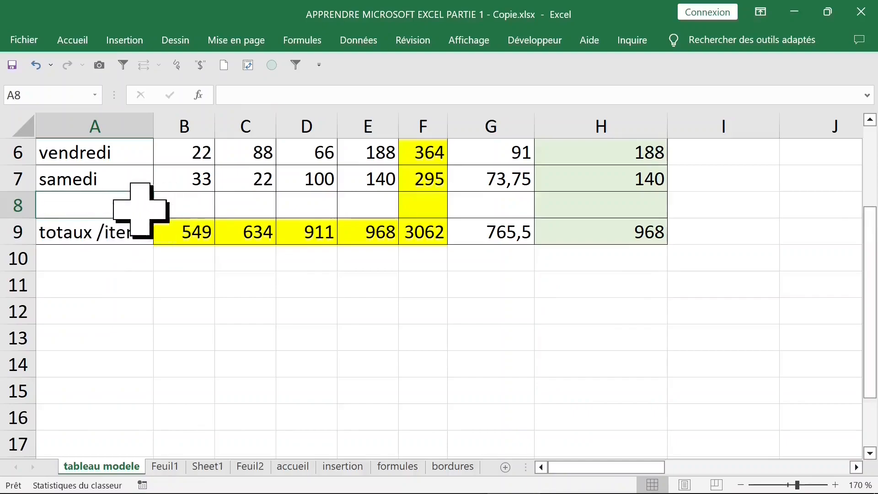
Enter DIMANCHE in cell A8, below samedi
drag(108, 204, 588, 208)
scroll(215, 242, up, 5)
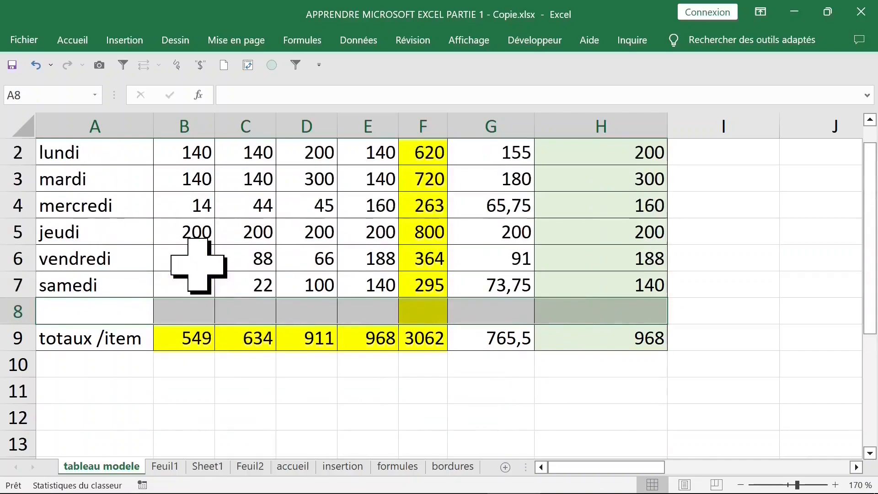
click(117, 192)
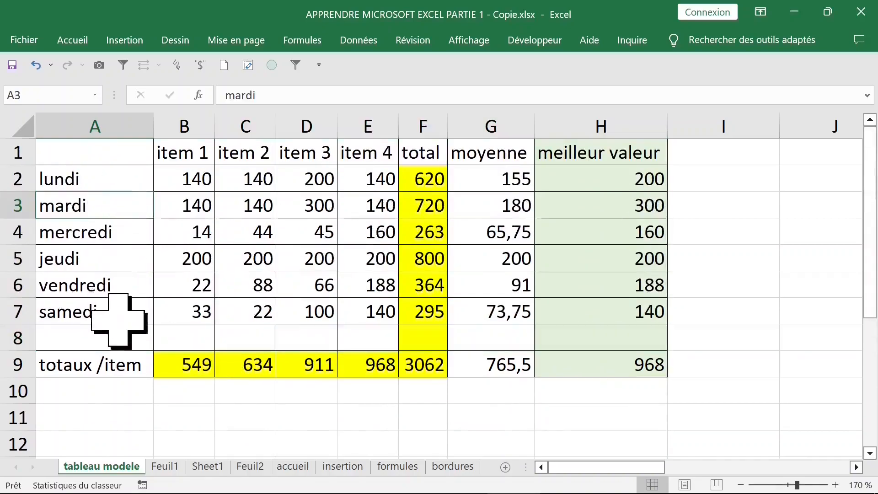
click(137, 338)
scroll(183, 327, down, 1)
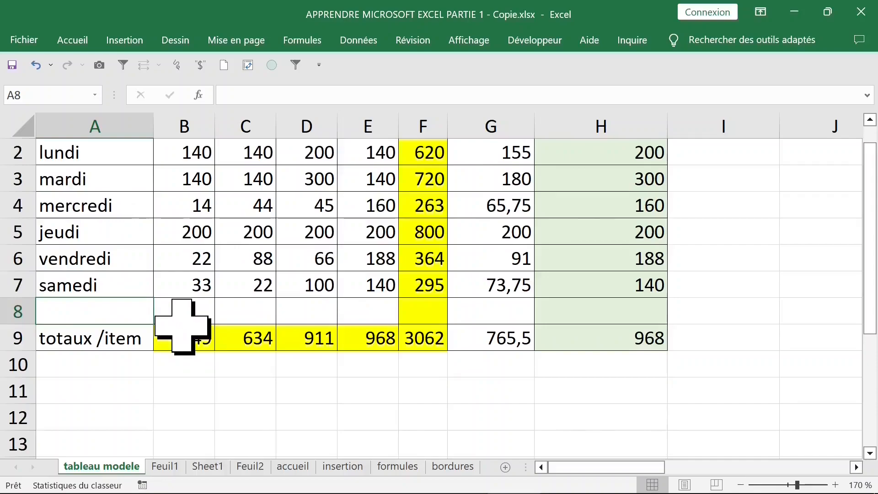
text(DIMANCHE)
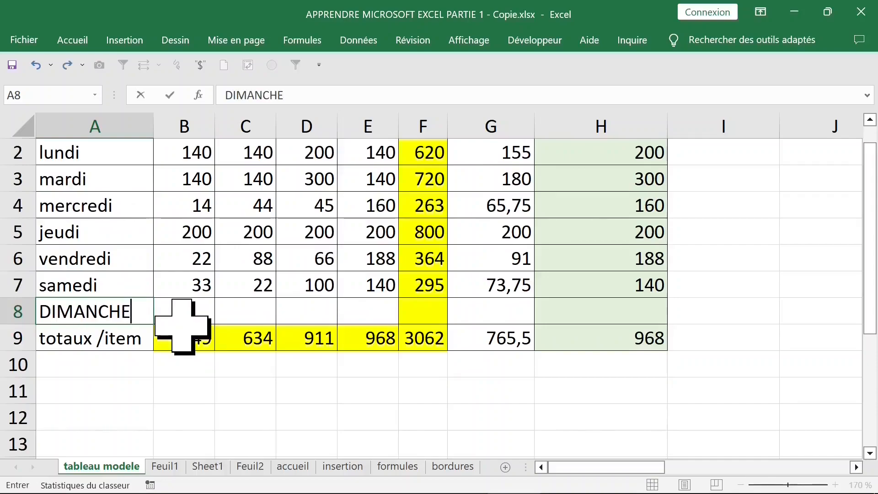
click(229, 364)
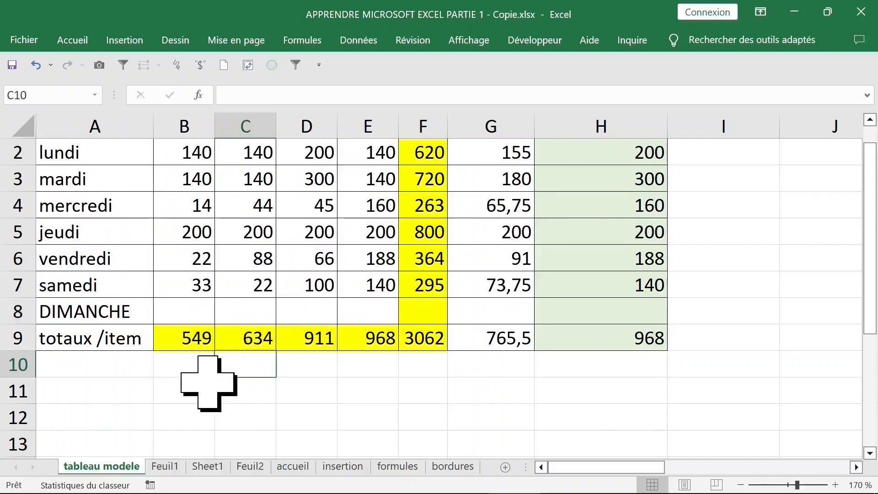
Undo the DIMANCHE entry in A8 and extend the day series from samedi in A7 down to A8
key(ctrl+z)
click(121, 275)
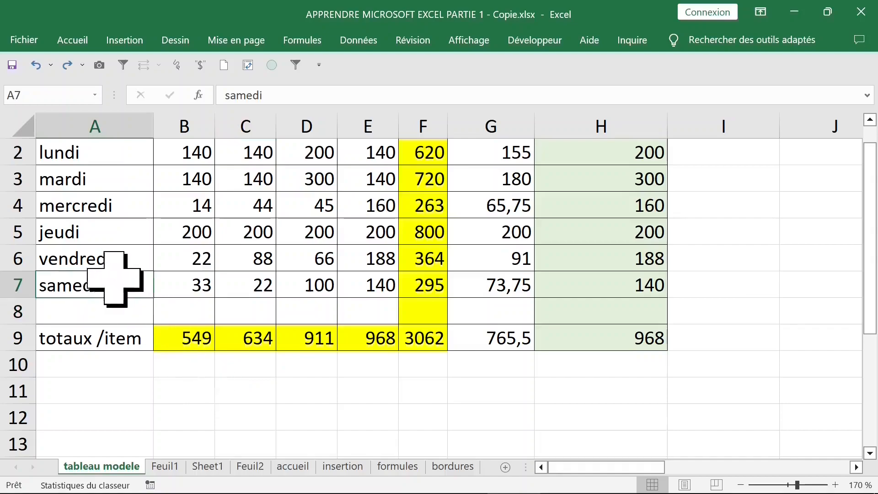
scroll(157, 293, down, 1)
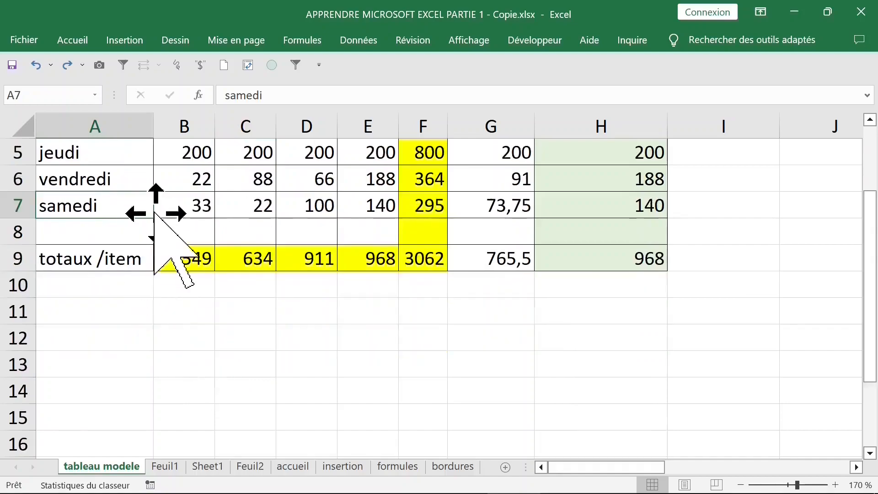
drag(156, 219, 155, 240)
Enter 22, 33, 44 and 55 for items 1 to 4 in the dimanche row, B8:E8
click(187, 231)
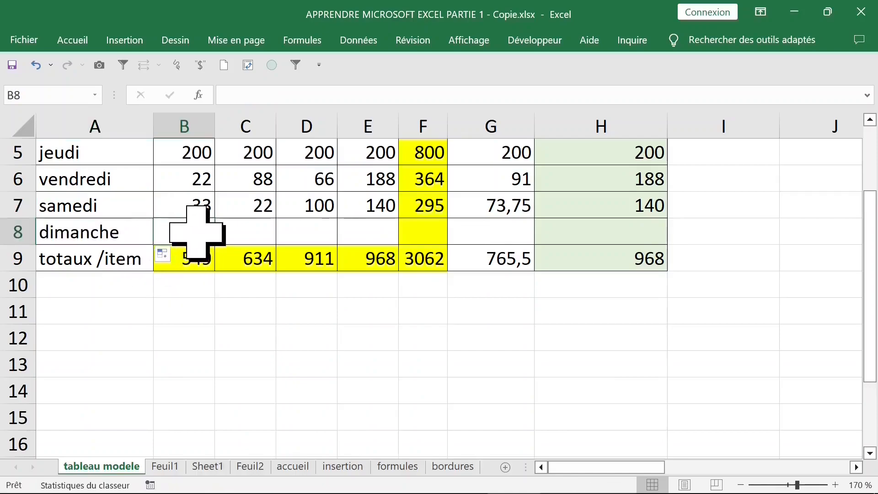
click(317, 231)
drag(232, 229, 362, 231)
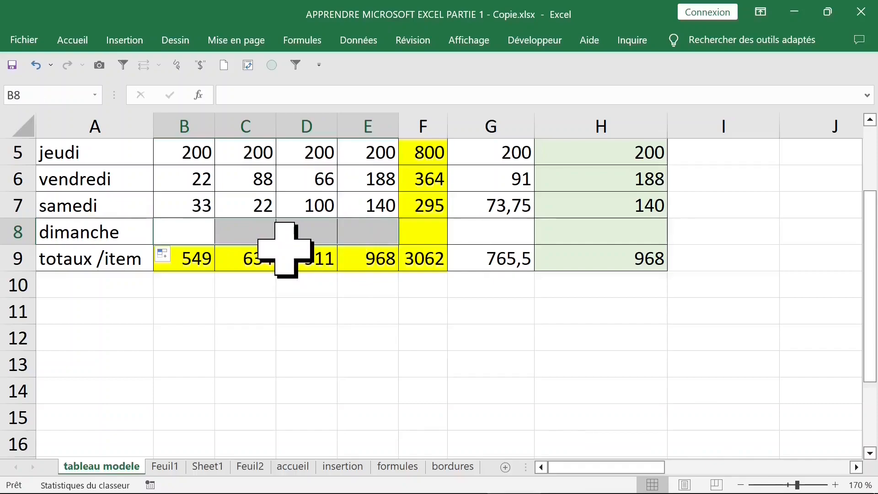
text(22)
key(Tab)
text(33)
key(Tab)
text(44	55)
click(366, 338)
Set item 1 for dimanche in B8 to 8888 and autofit the total column F to its contents
click(421, 231)
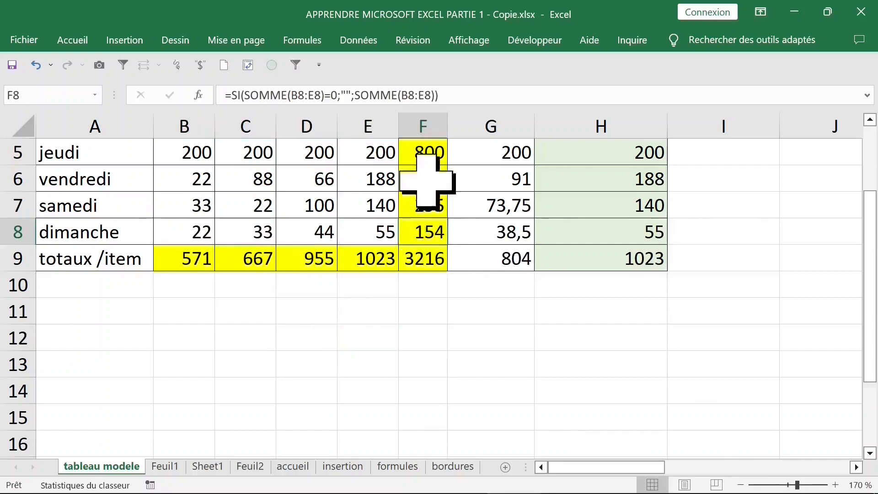
click(185, 259)
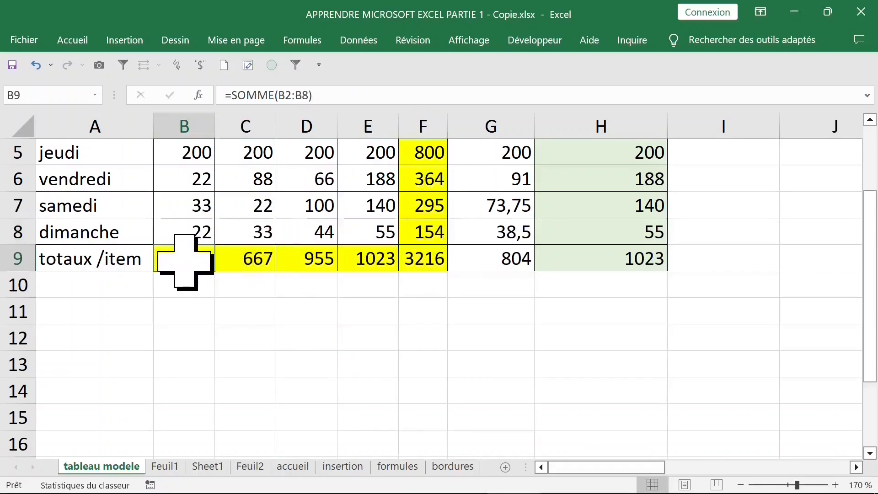
double_click(185, 259)
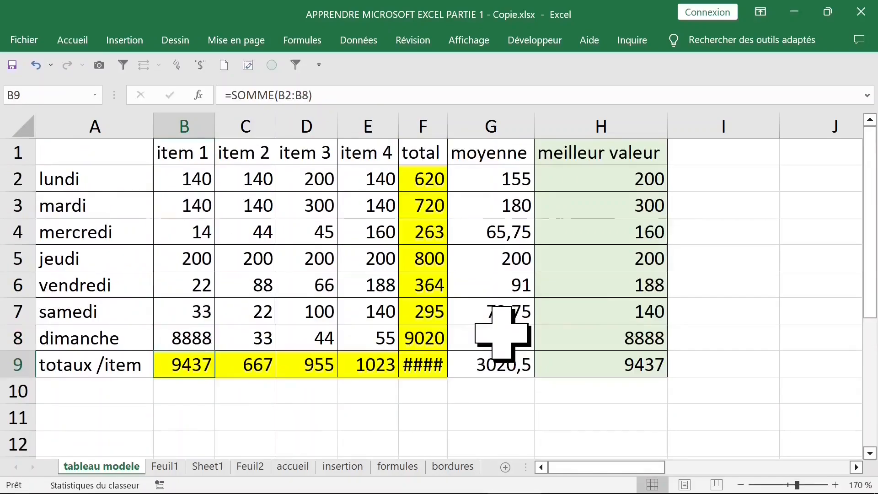
click(427, 364)
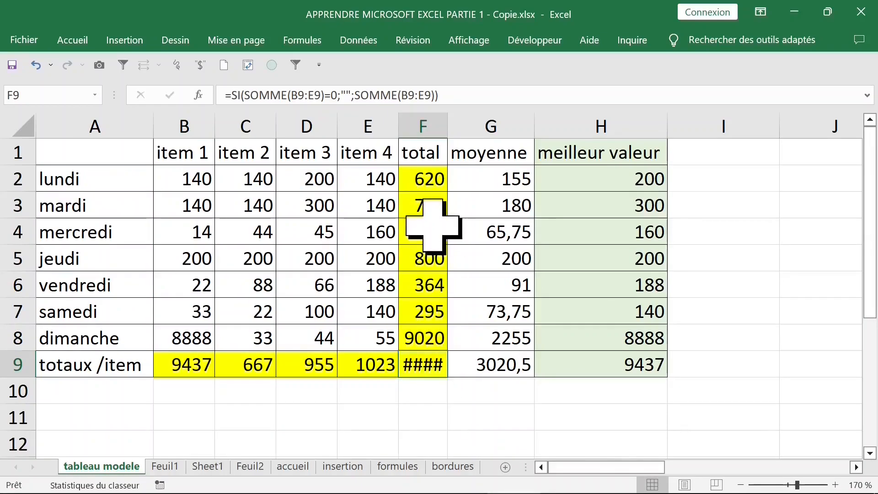
double_click(448, 129)
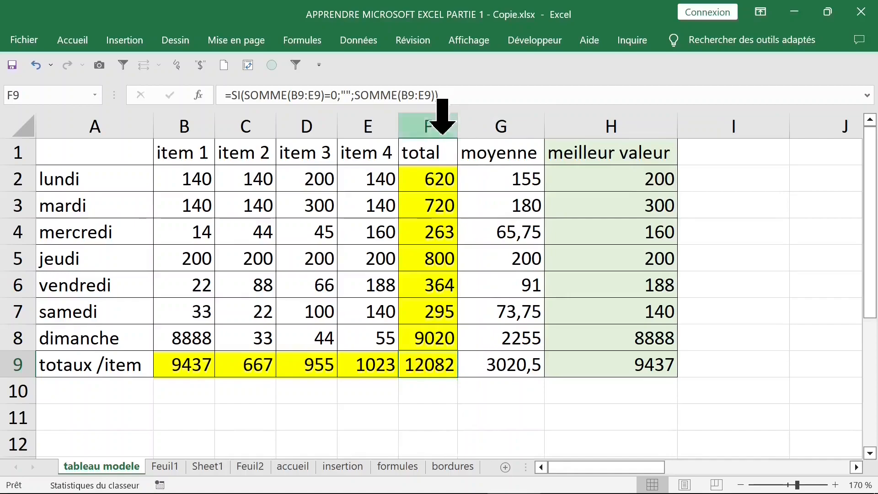
Enter 77777 for item 2 and 99999 for item 3 in the dimanche row, C8:D8
click(256, 337)
text(77777)
key(Right)
text(99999)
key(Return)
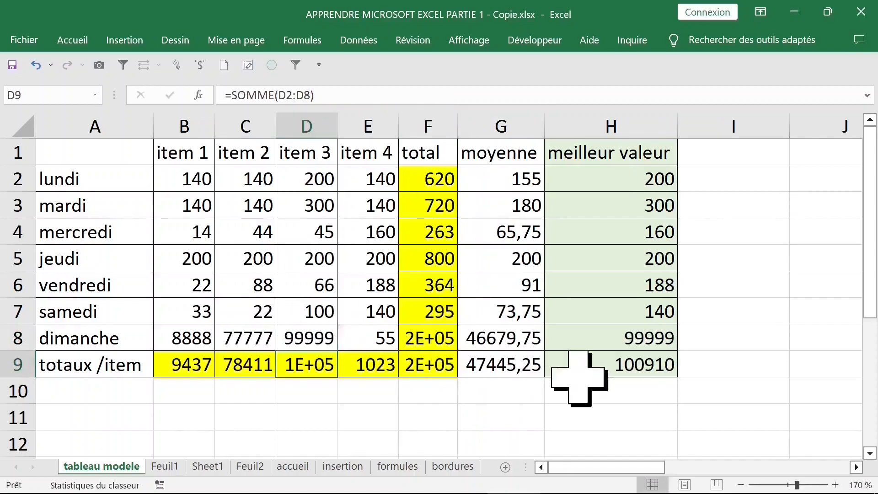
Examine the maximum, sum and average formulas in the totaux /item row, cells H9, E9, G9 and B9
click(595, 368)
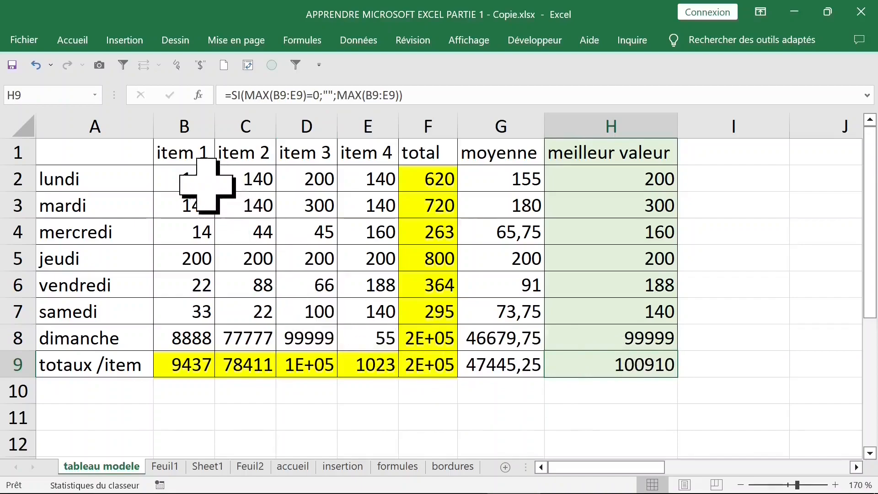
drag(193, 181, 359, 331)
scroll(247, 350, down, 1)
click(386, 339)
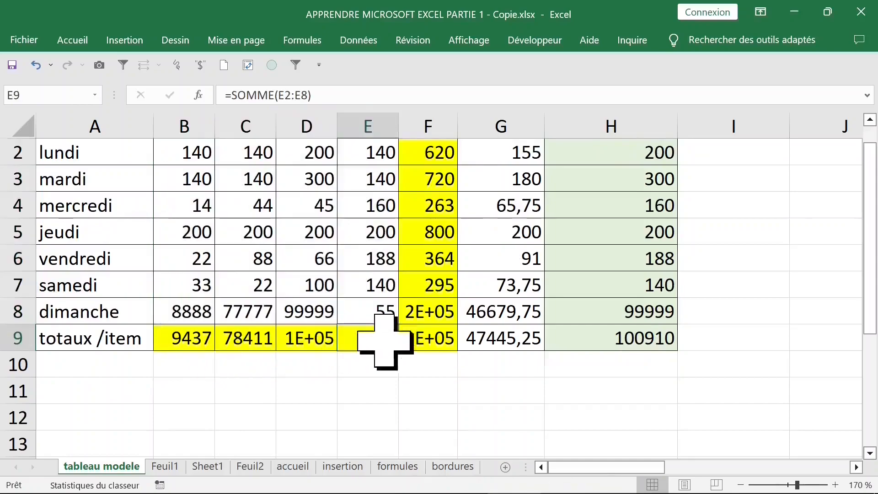
click(527, 337)
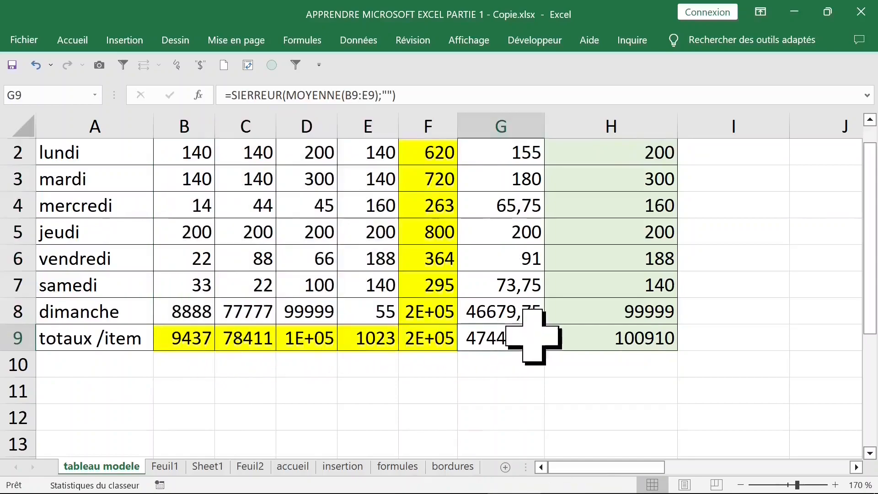
click(193, 336)
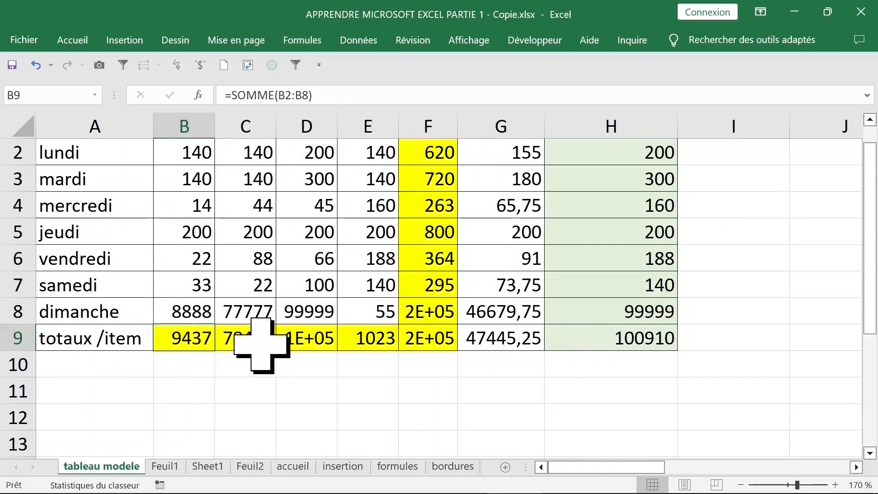
Try copying the table A1:H9 to a new location starting at A18, and undo the paste
scroll(240, 349, up, 1)
click(90, 158)
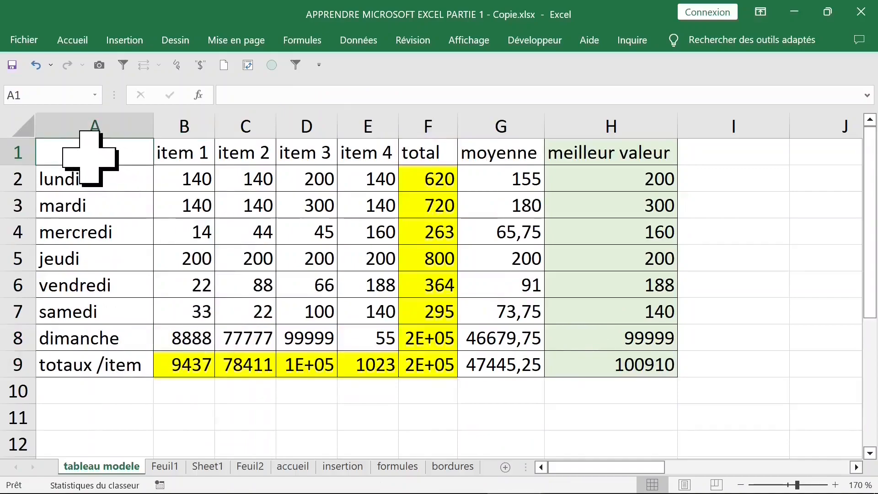
drag(90, 158, 609, 366)
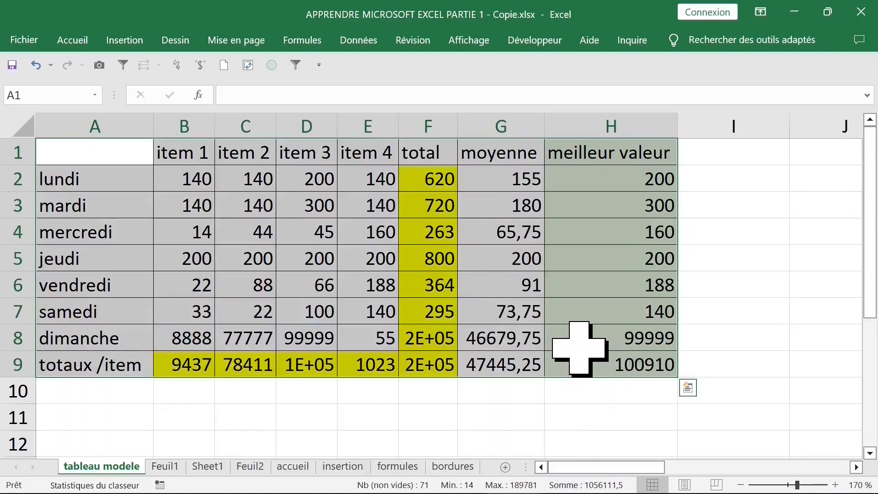
key(ctrl+c)
scroll(549, 339, down, 5)
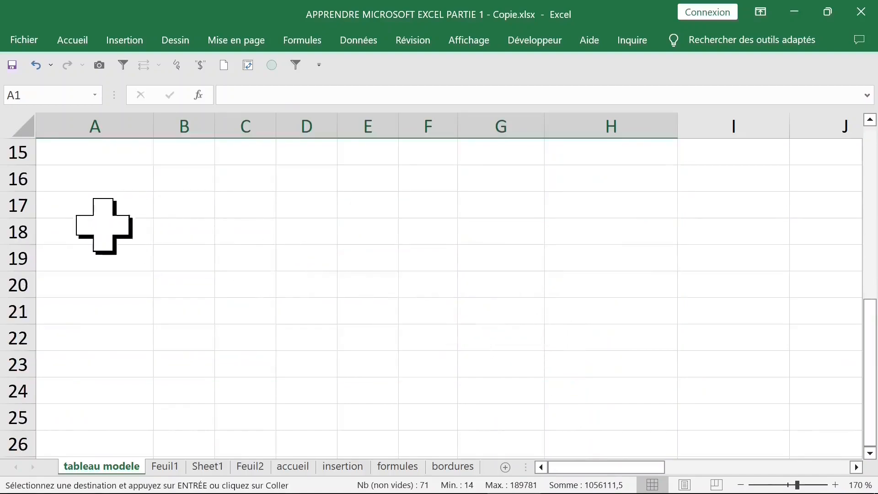
click(104, 226)
key(ctrl+v)
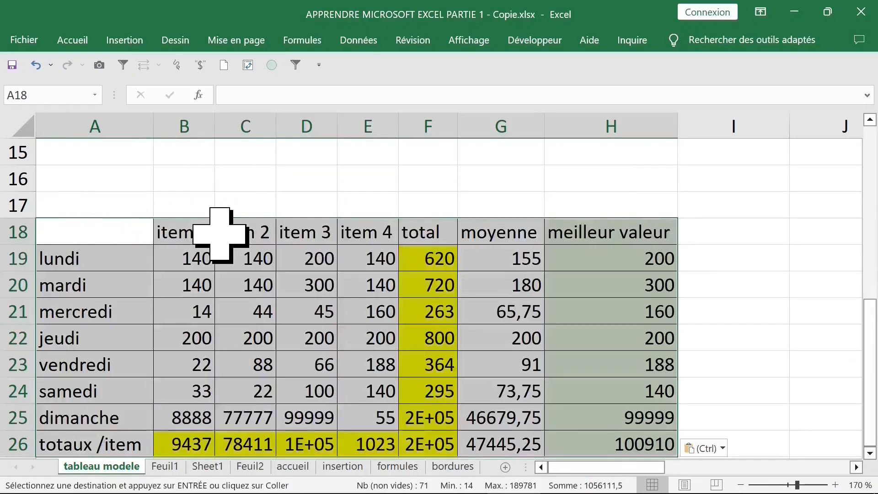
key(ctrl+z)
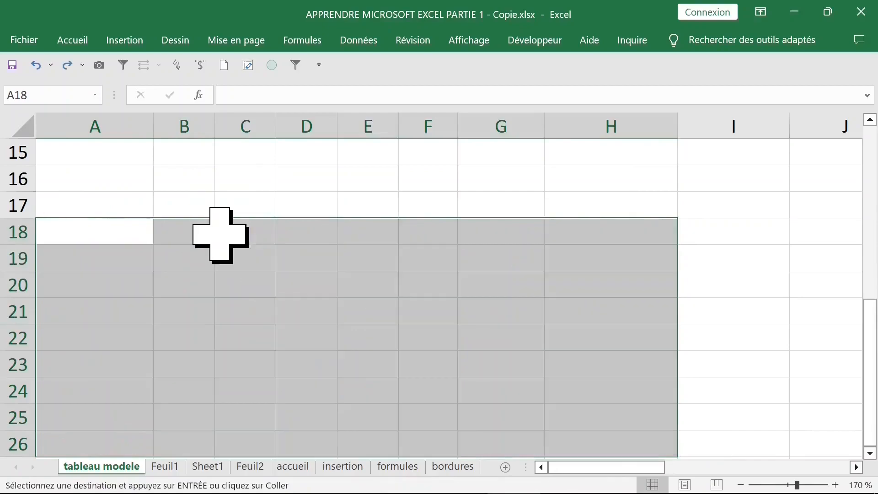
Duplicate the table A1:H9 below the original, with the copy starting at A12
scroll(311, 254, up, 1)
click(310, 254)
ctrl+scroll(313, 254, down, 4)
scroll(313, 254, up, 4)
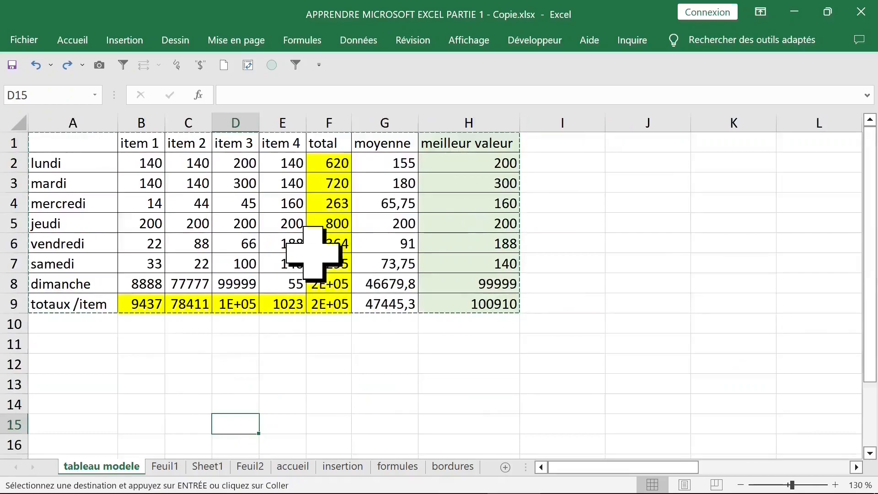
drag(40, 143, 503, 300)
scroll(504, 304, down, 2)
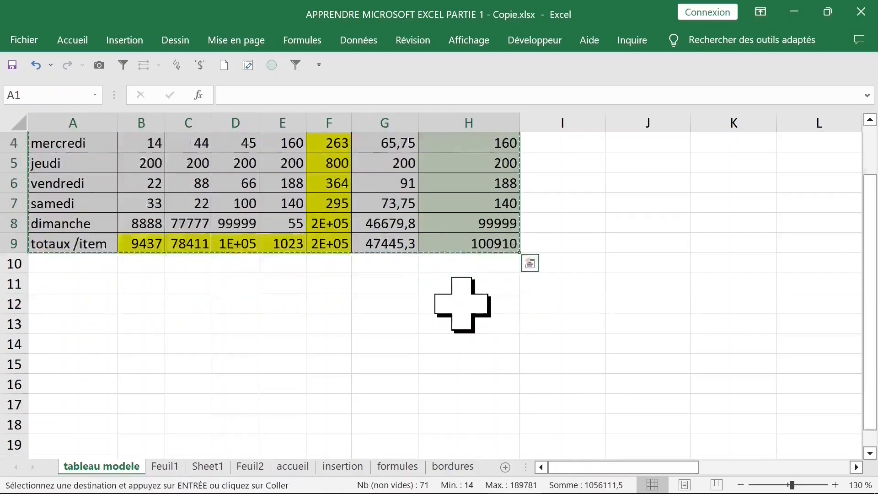
scroll(462, 305, down, 1)
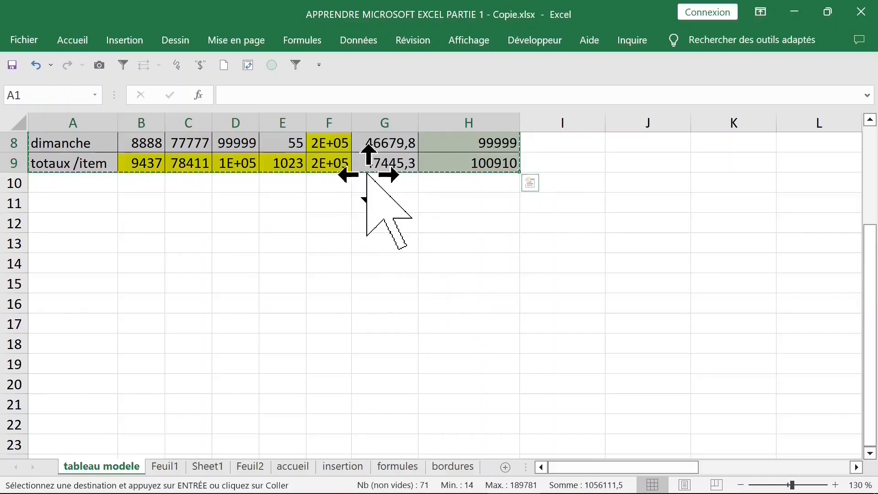
drag(367, 173, 366, 390)
scroll(366, 292, up, 1)
Widen the total column F to show its values in full, and check the dimanche total formula in F19
drag(352, 124, 386, 124)
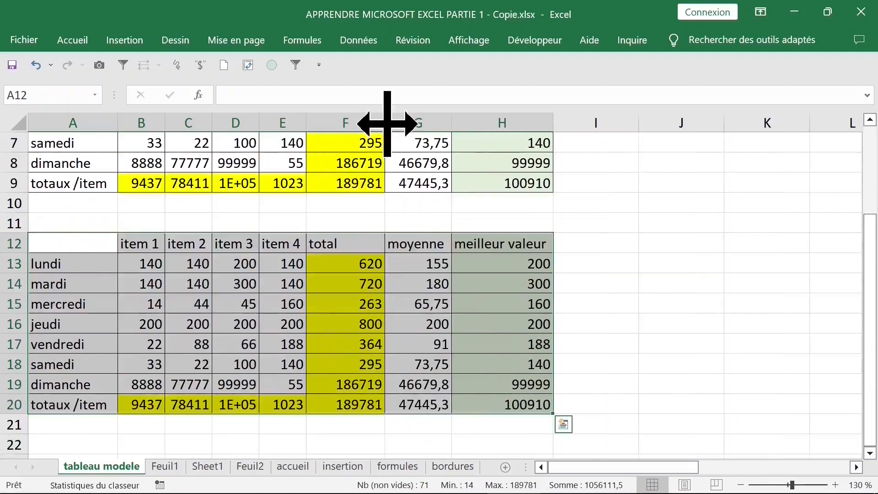
click(345, 186)
click(402, 349)
click(329, 384)
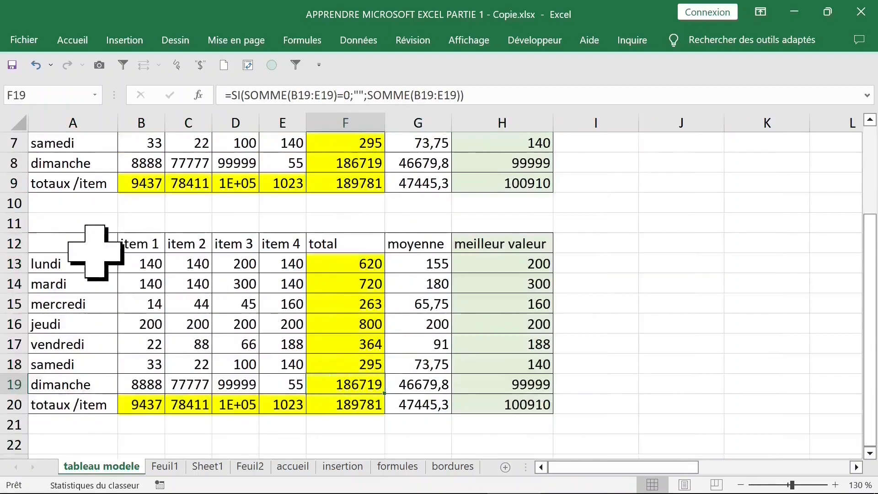
In the copied table's dimanche row, set item 3 to 100, item 1 to 12 and item 2 to 914
drag(94, 243, 493, 393)
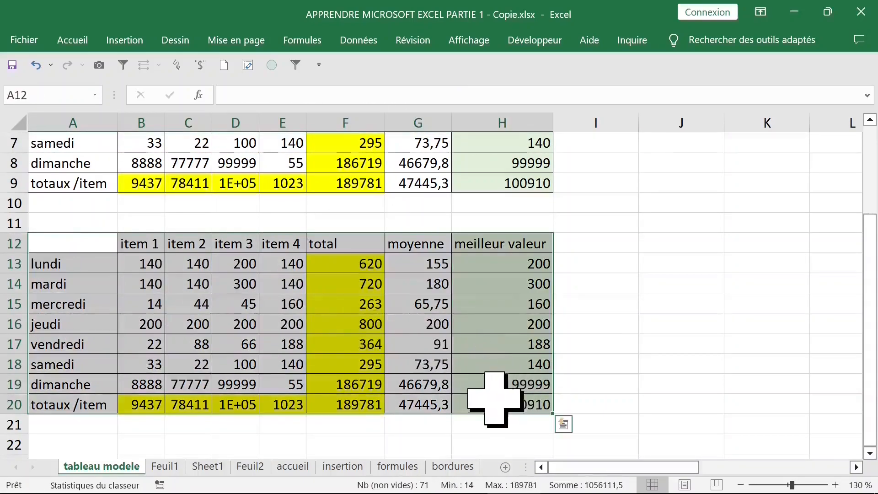
scroll(458, 375, down, 1)
click(235, 365)
text(100)
click(138, 360)
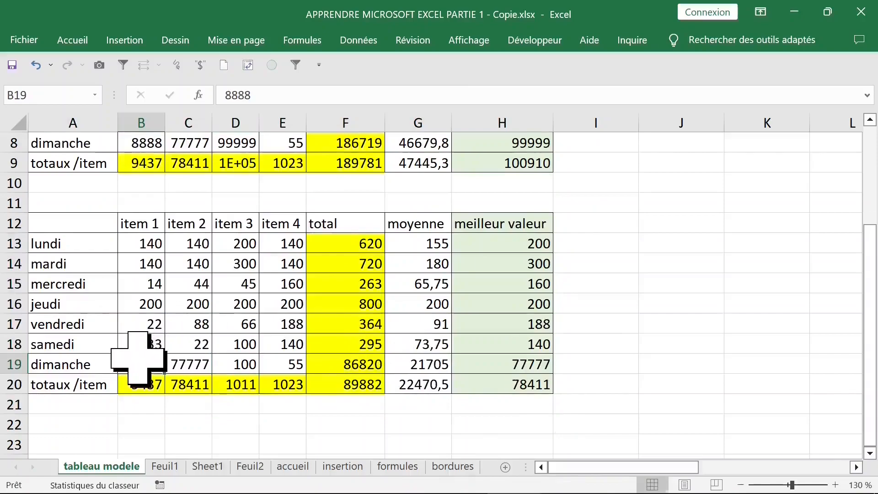
text(12)
click(189, 365)
text(914)
key(Return)
Clear the formulas in the copied table's totaux /item row, cells B20:H20
scroll(289, 325, down, 1)
scroll(288, 325, up, 2)
scroll(288, 325, down, 3)
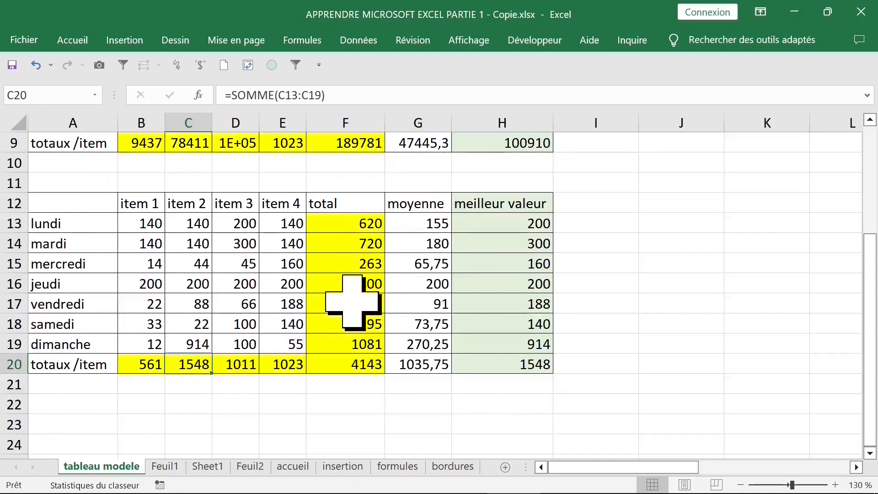
scroll(353, 302, up, 2)
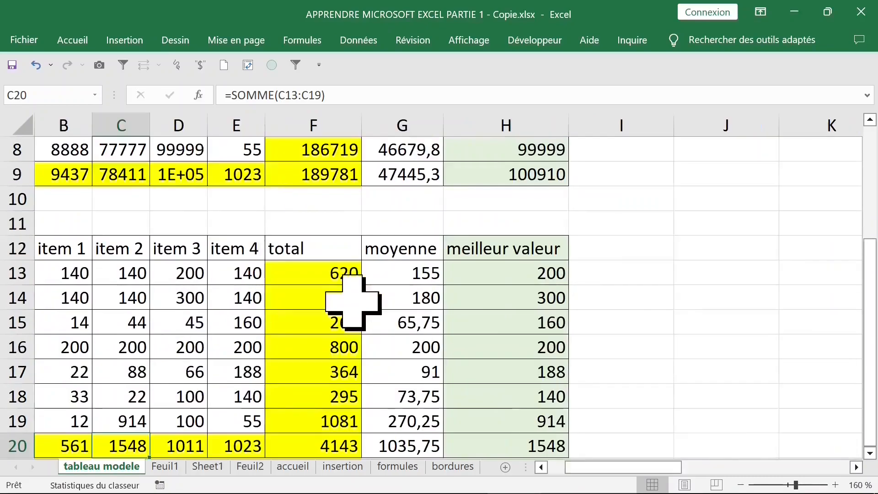
scroll(352, 302, up, 1)
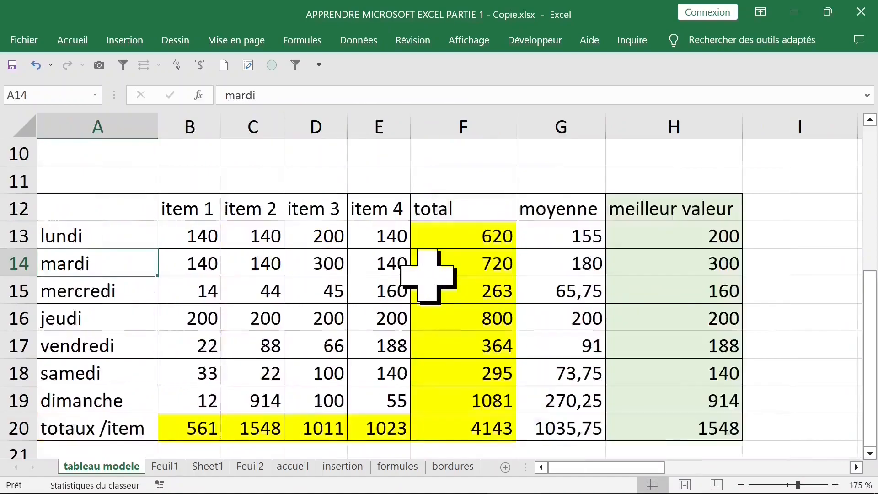
scroll(427, 275, down, 1)
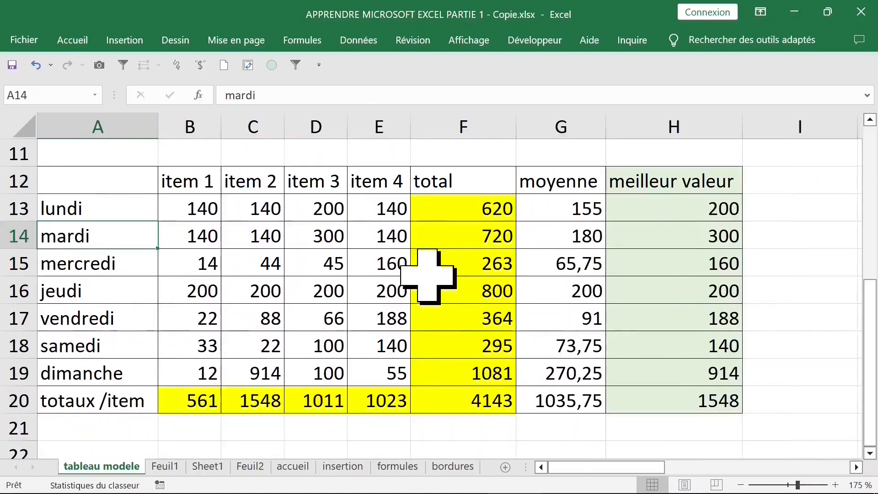
scroll(366, 272, down, 1)
drag(181, 366, 457, 373)
drag(188, 373, 736, 383)
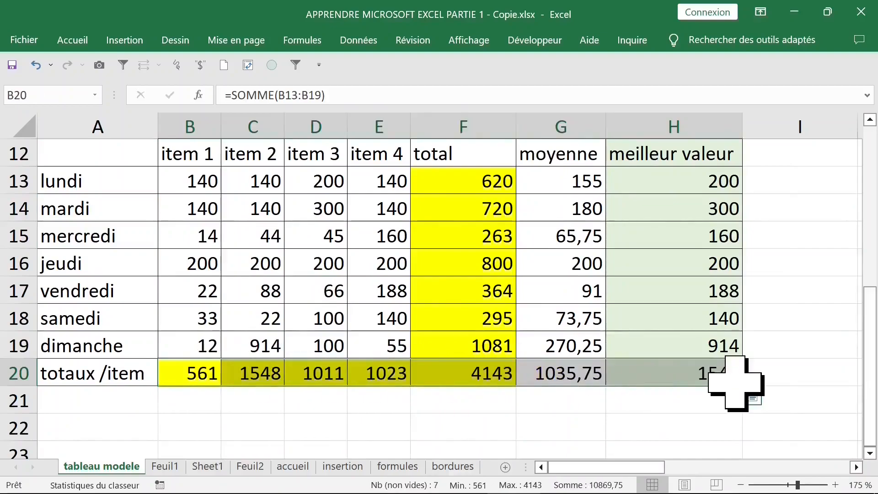
key(Delete)
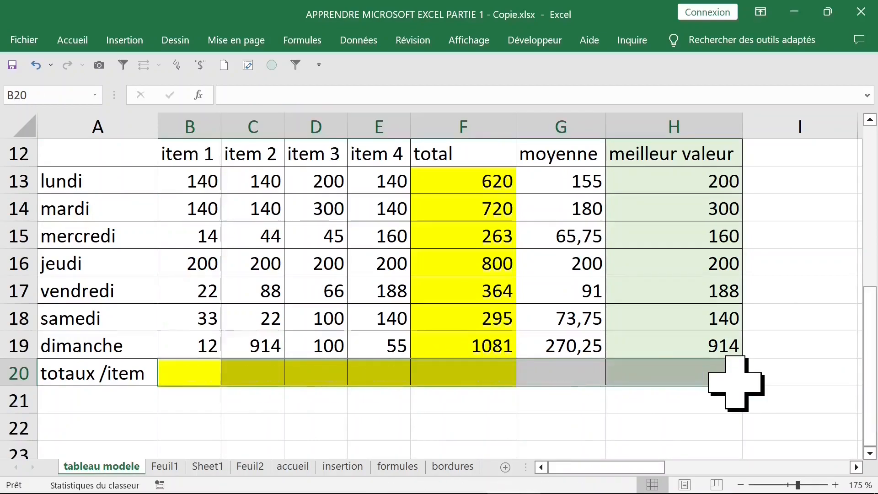
Clear the formulas in the copied table's total, moyenne and meilleur valeur columns for the days lundi to dimanche
scroll(463, 245, up, 1)
drag(463, 243, 474, 405)
key(Delete)
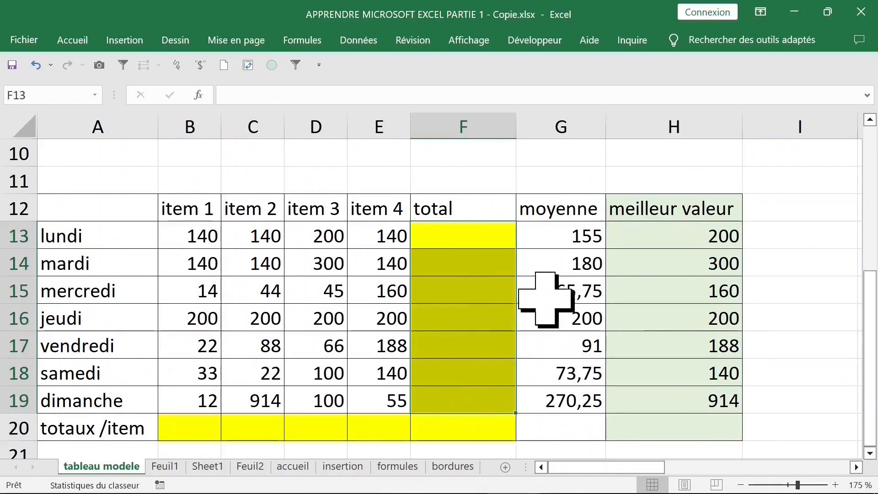
drag(555, 235, 552, 372)
key(Delete)
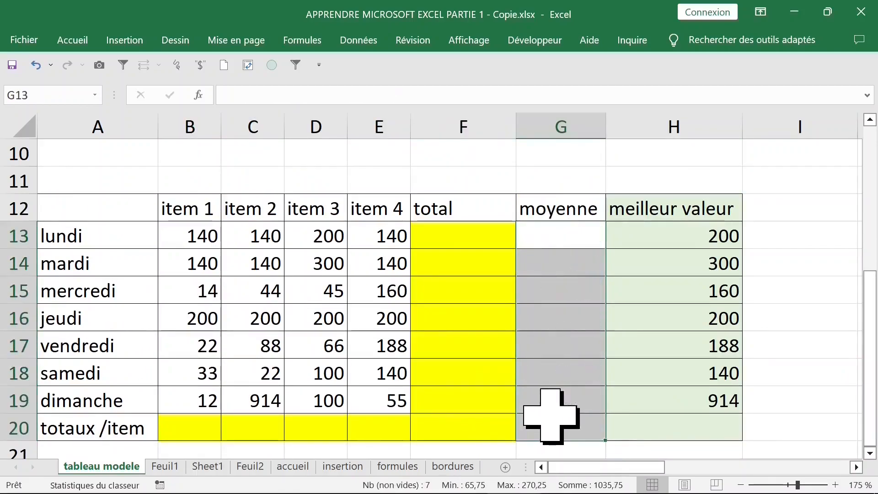
drag(646, 248, 657, 423)
key(Delete)
click(666, 201)
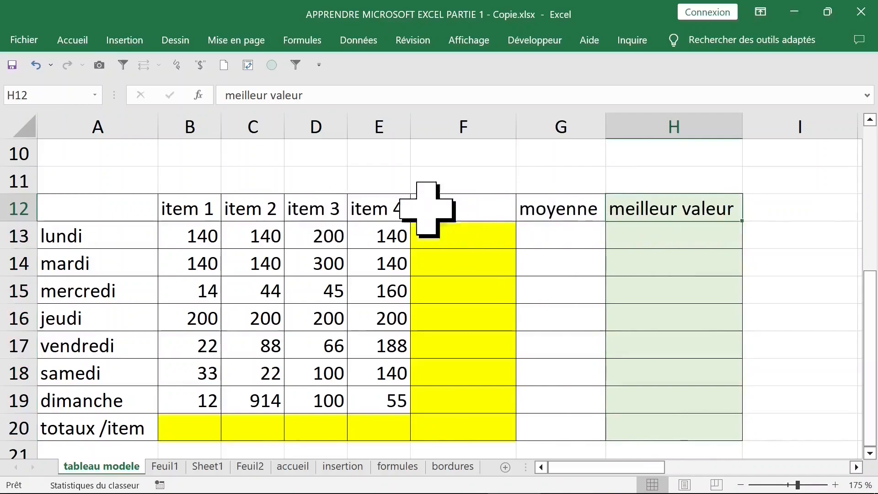
Try to split the copied table's meilleur valeur header in H12 over two lines and narrow column H
click(270, 96)
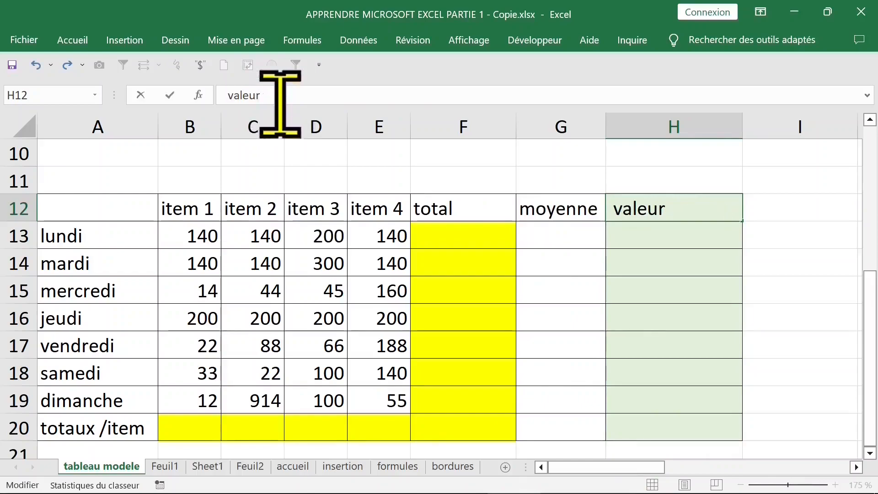
click(341, 281)
click(674, 226)
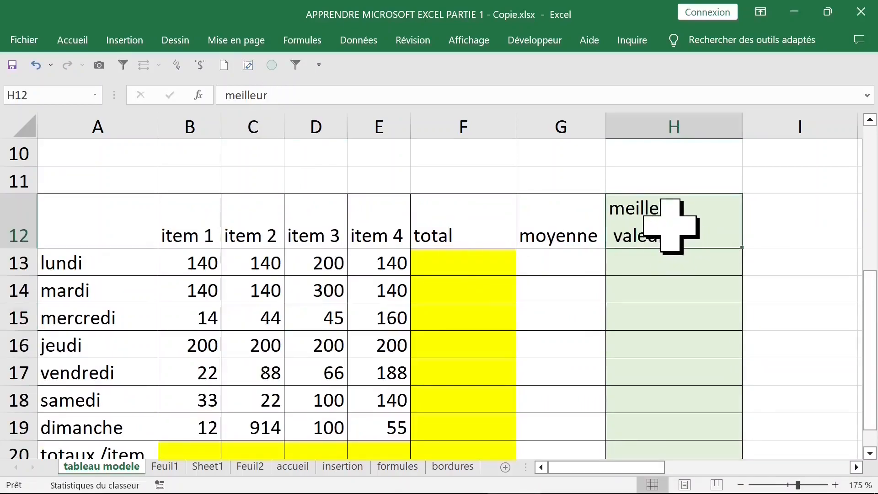
drag(742, 122, 723, 122)
scroll(678, 227, up, 3)
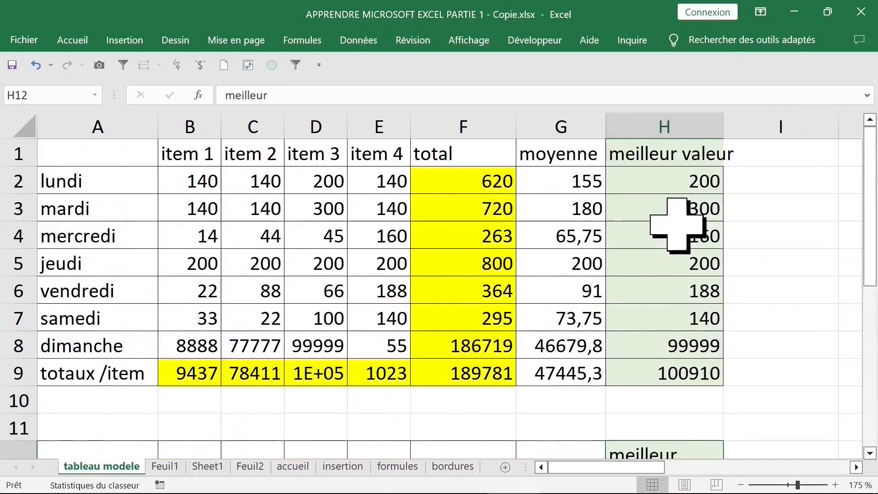
click(668, 159)
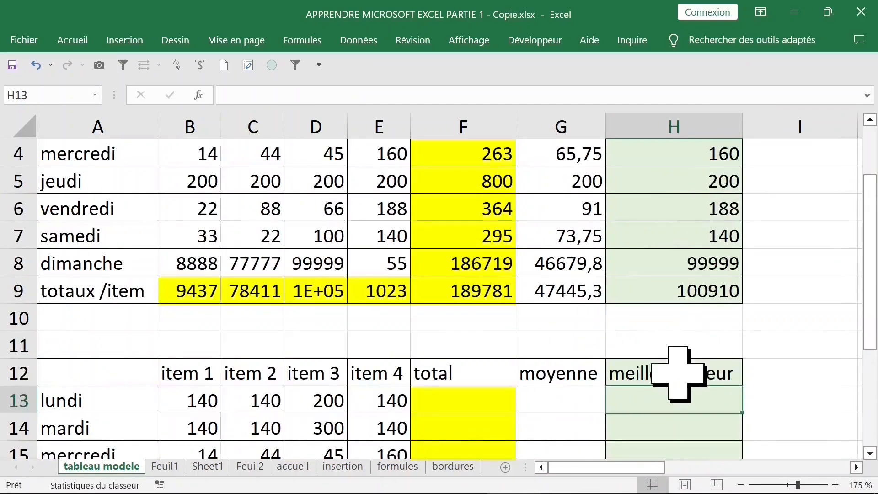
Break the meilleur valeur header in cell H12 into two lines within the cell
click(673, 364)
click(269, 94)
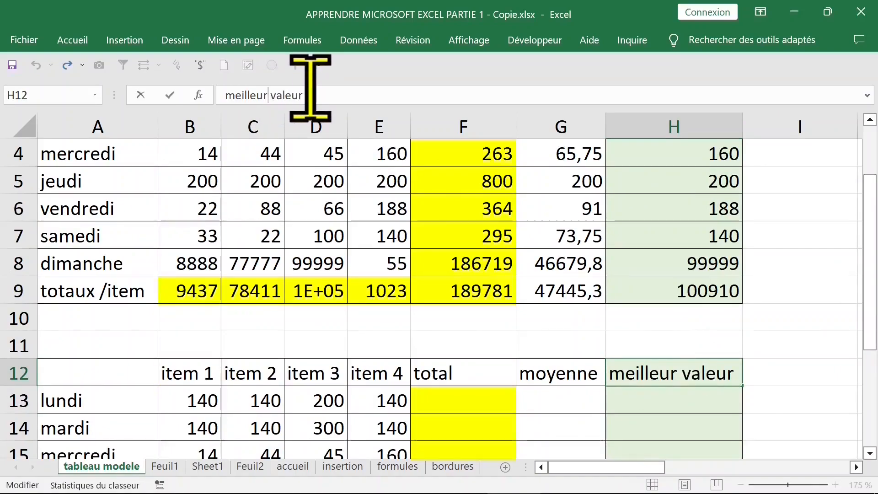
click(465, 283)
Break the meilleur valeur header in H1 into two lines and narrow column H to fit it
scroll(462, 285, up, 1)
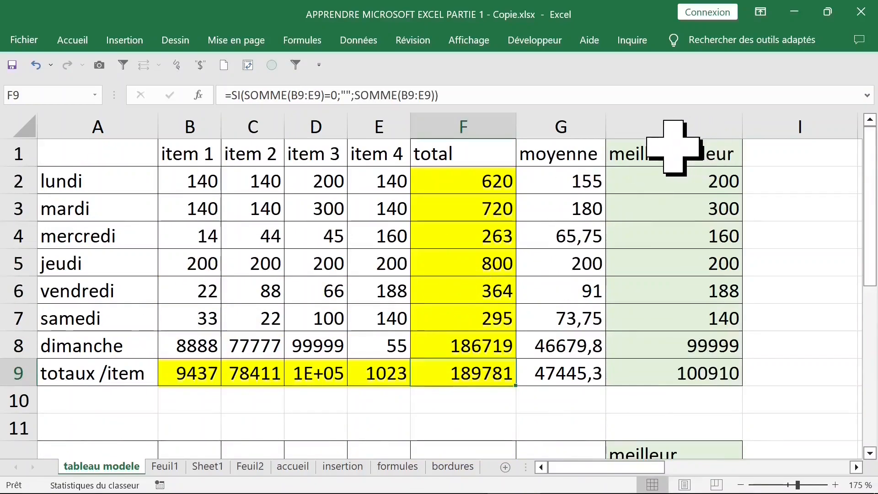
click(673, 149)
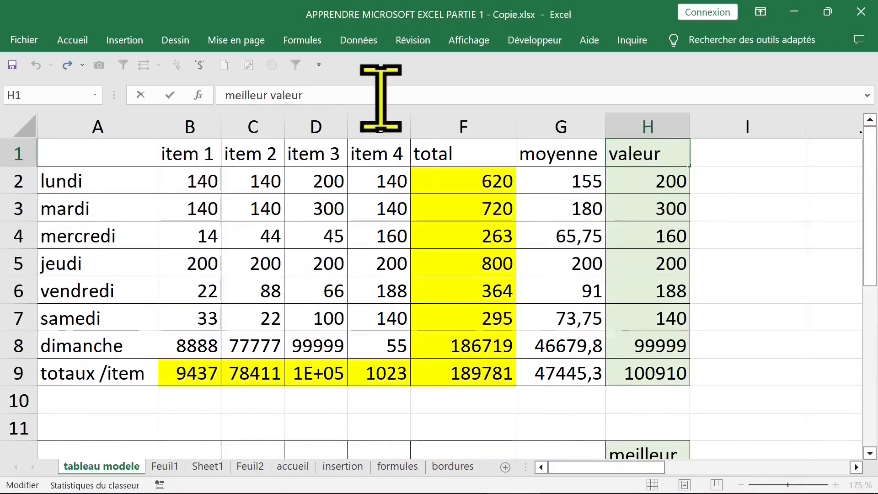
key(alt)
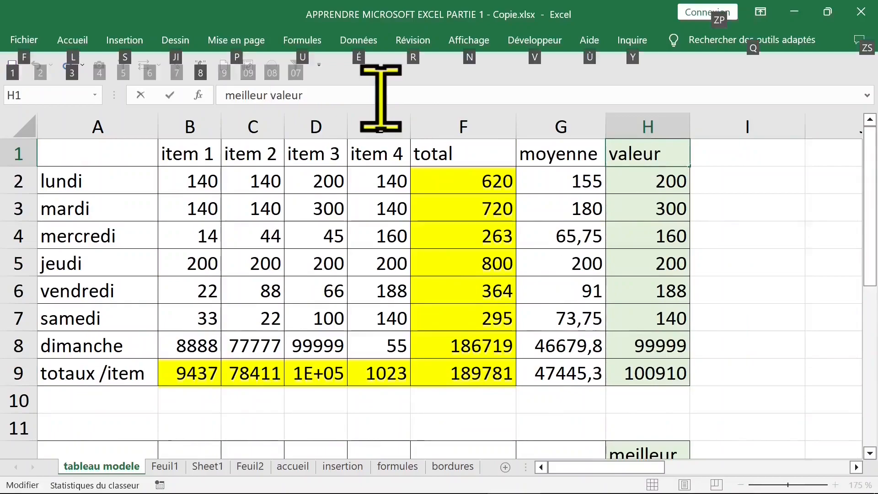
key(BackSpace)
key(BackSpace)
key(BackSpace)
key(BackSpace)
key(BackSpace)
key(BackSpace)
key(BackSpace)
key(BackSpace)
key(BackSpace)
key(Escape)
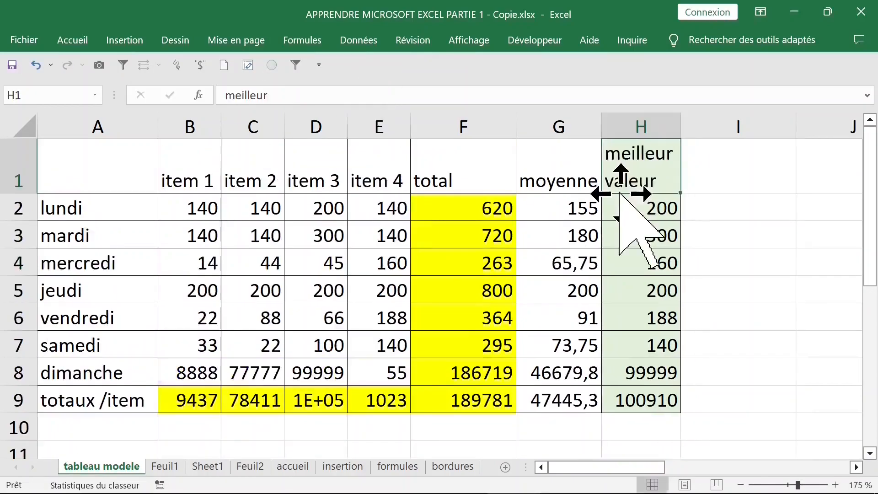
Enter the header dernière valeur in cell I12, beside the copied table's meilleur valeur header
scroll(629, 256, down, 2)
click(636, 299)
scroll(662, 286, down, 1)
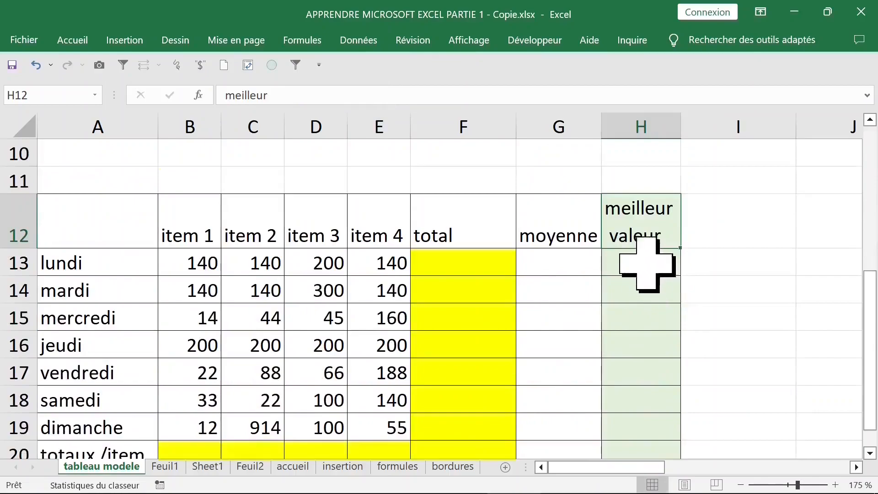
click(732, 235)
text(dernière valeur)
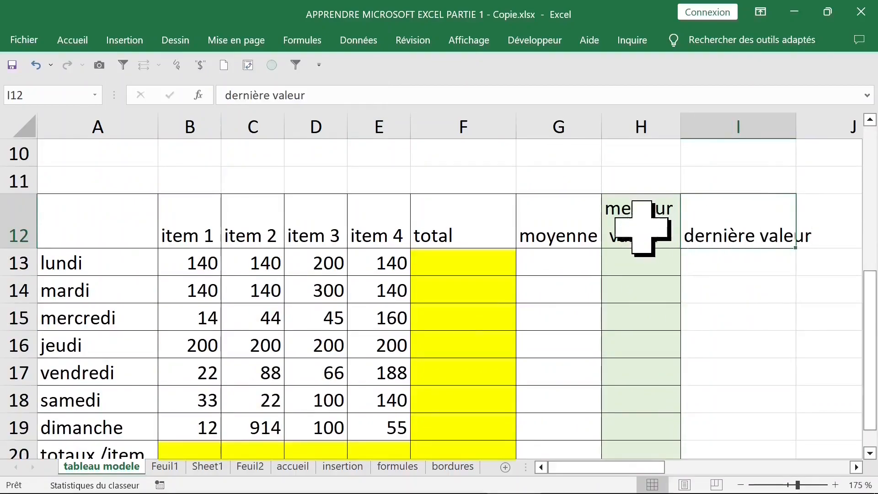
Copy the formatting of the meilleur valeur header in H12 onto the dernière valeur header in I12
click(643, 224)
double_click(85, 44)
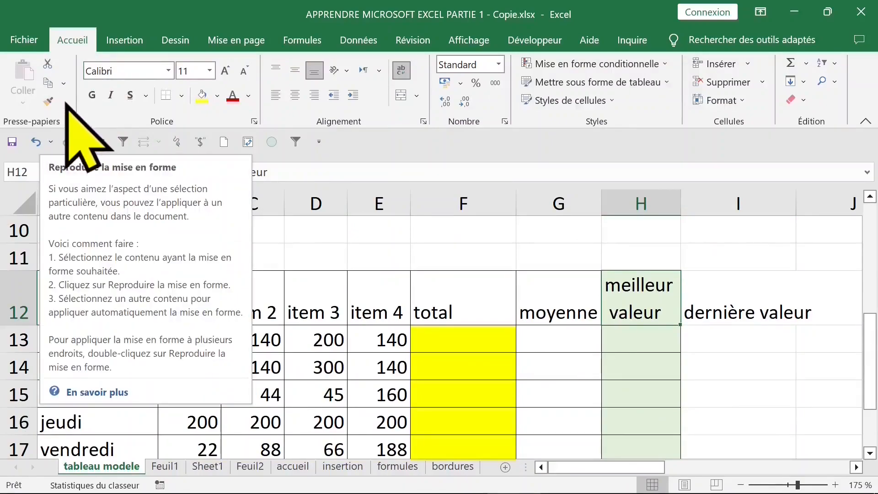
click(49, 101)
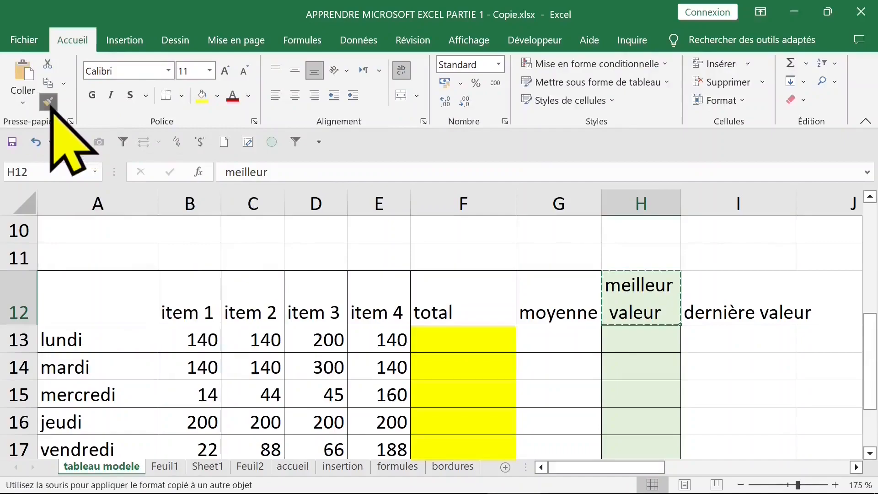
click(714, 301)
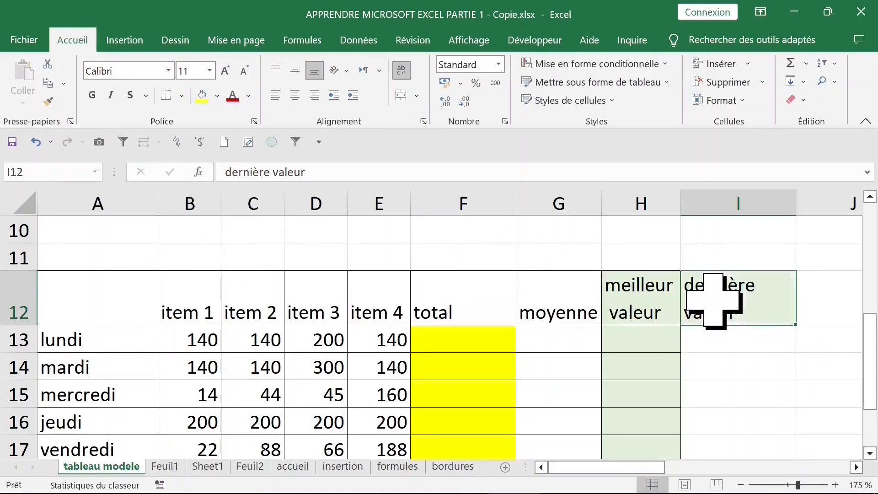
Narrow column I slightly and enter the header etendue in cell J12
click(814, 313)
drag(663, 467, 730, 467)
text(etendue)
key(ctrl+Return)
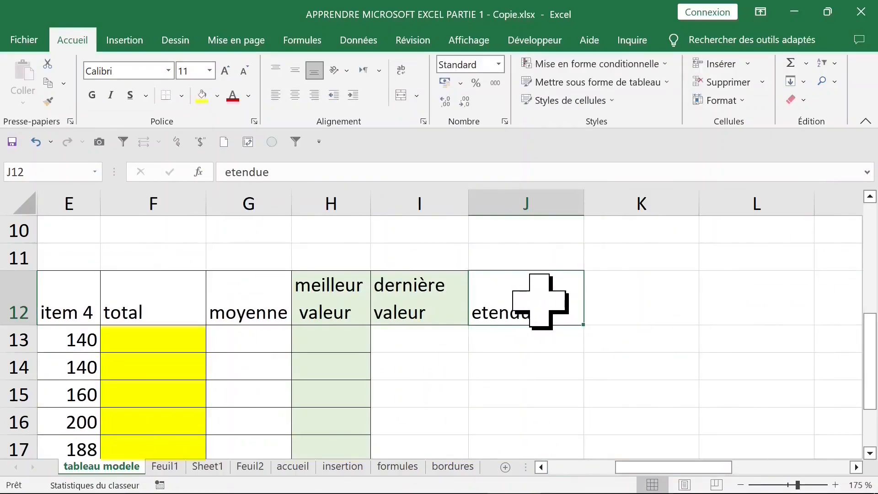
Centre the copied table's header row A12:J12 both horizontally and vertically
drag(540, 301, 124, 268)
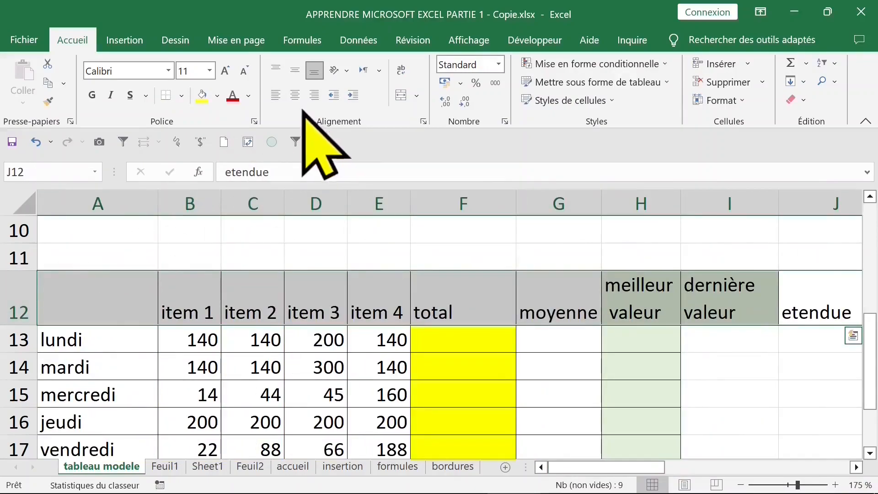
click(295, 95)
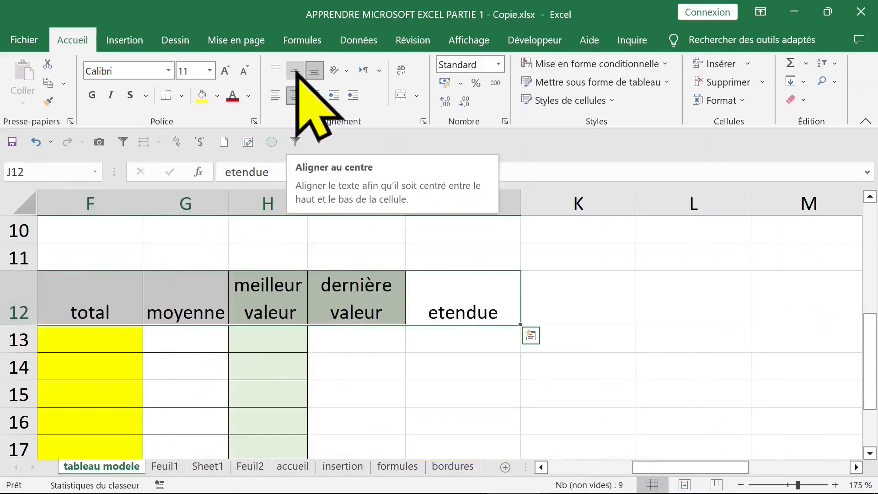
click(295, 70)
Give the header row A12:J12 a black fill and white font colour
click(217, 95)
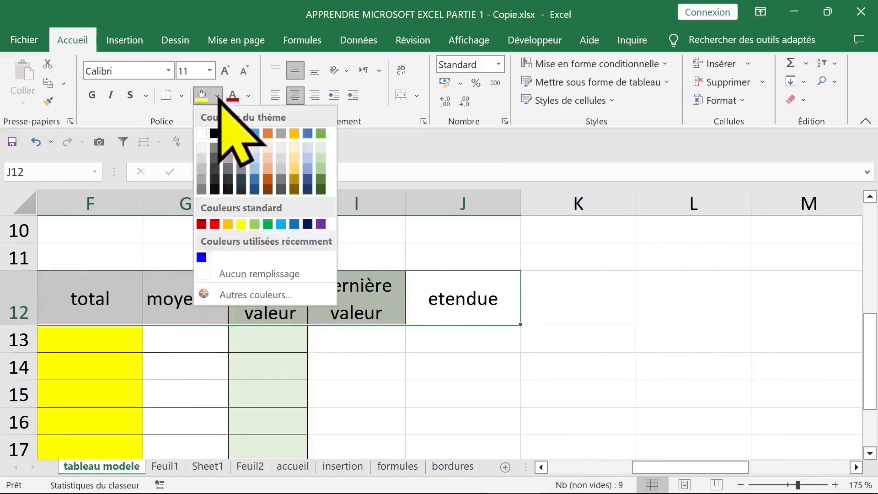
click(214, 134)
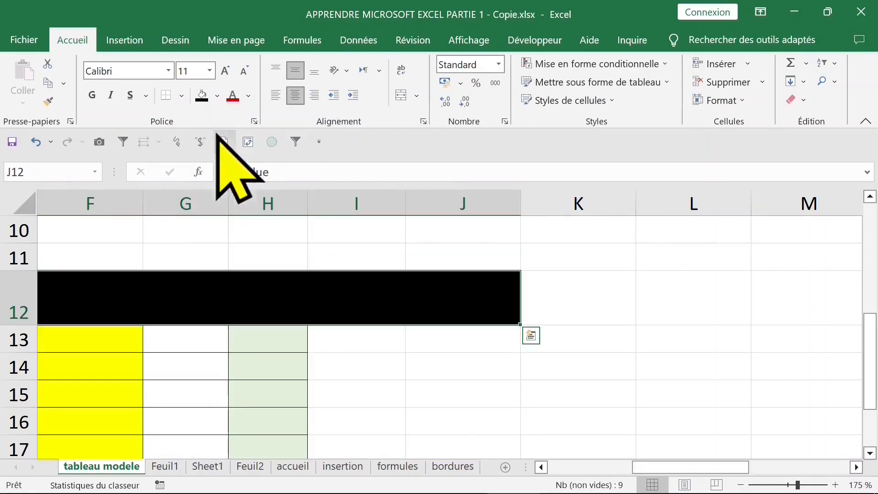
click(249, 96)
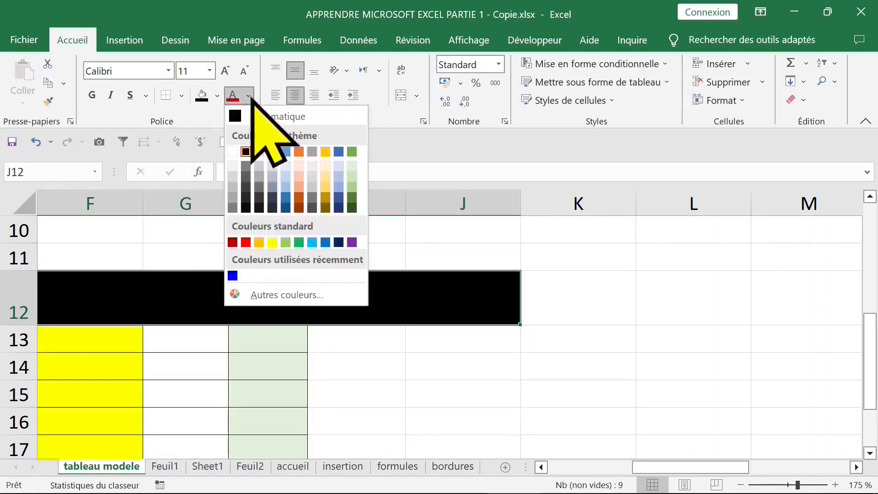
click(233, 152)
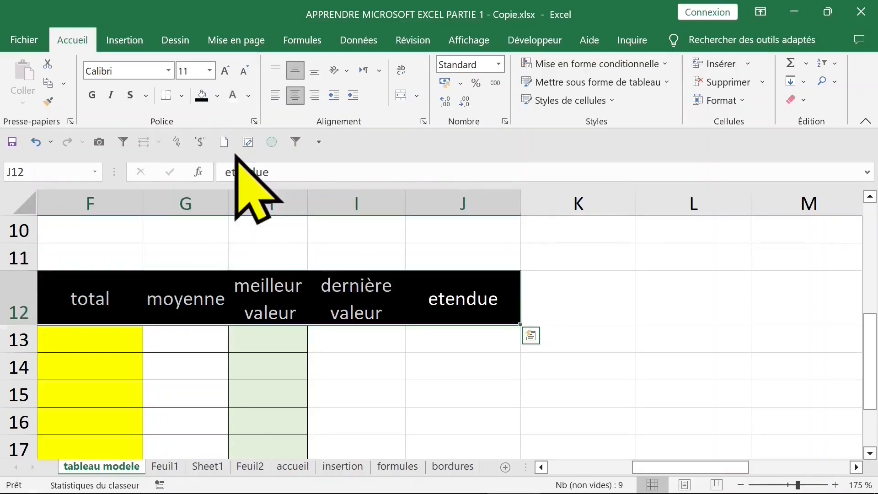
key(Down)
click(476, 310)
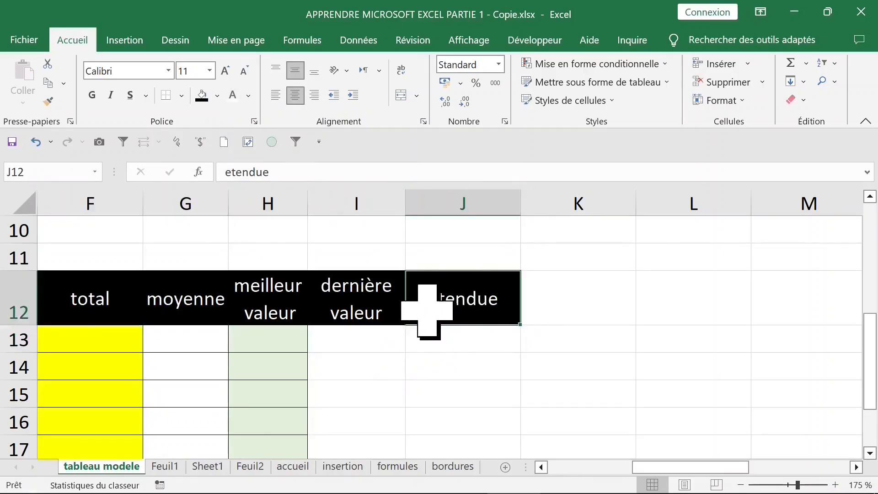
click(294, 304)
click(510, 312)
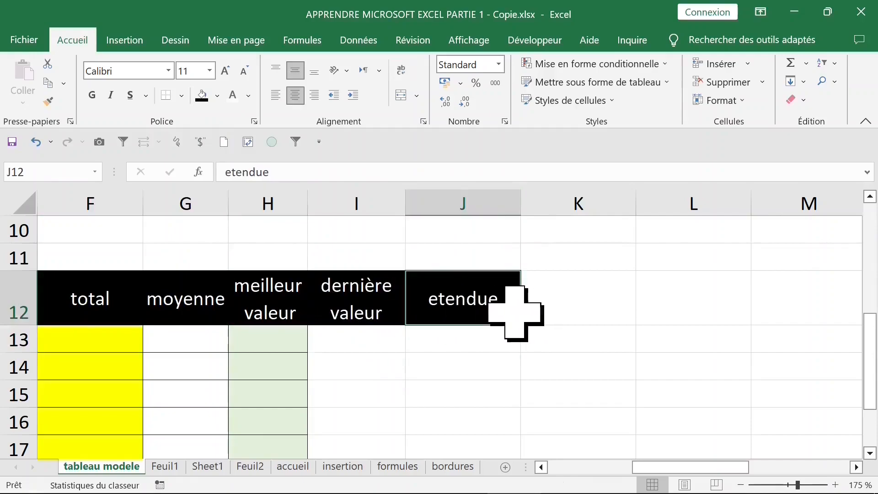
Insert a comment reading entendue=max-min on the etendue header in J12
right_click(477, 303)
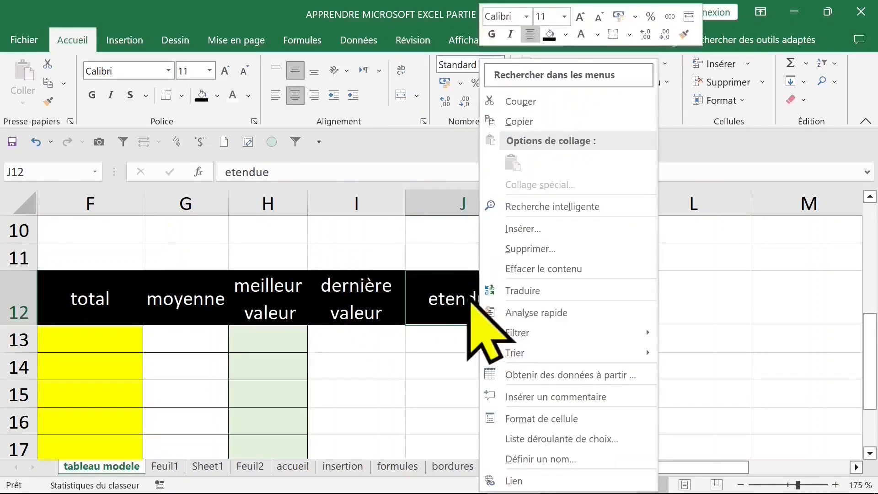
click(539, 397)
text(entendue=max-min)
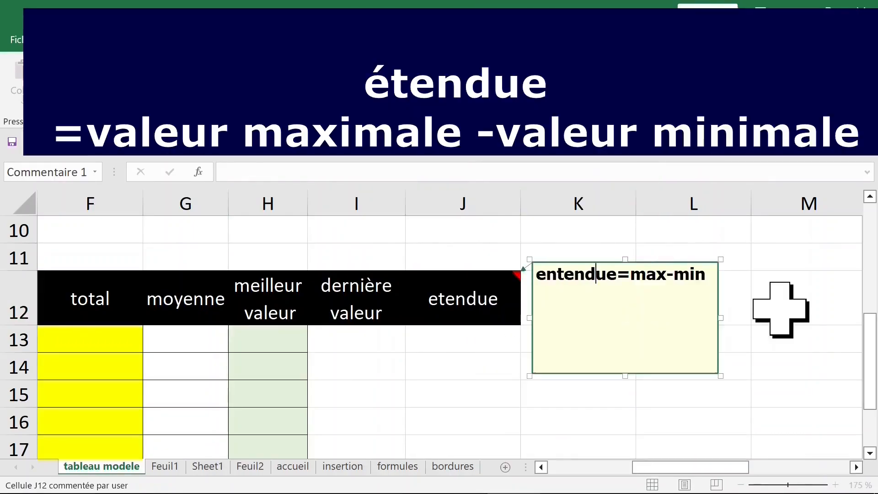
click(485, 385)
click(581, 308)
scroll(499, 339, up, 1)
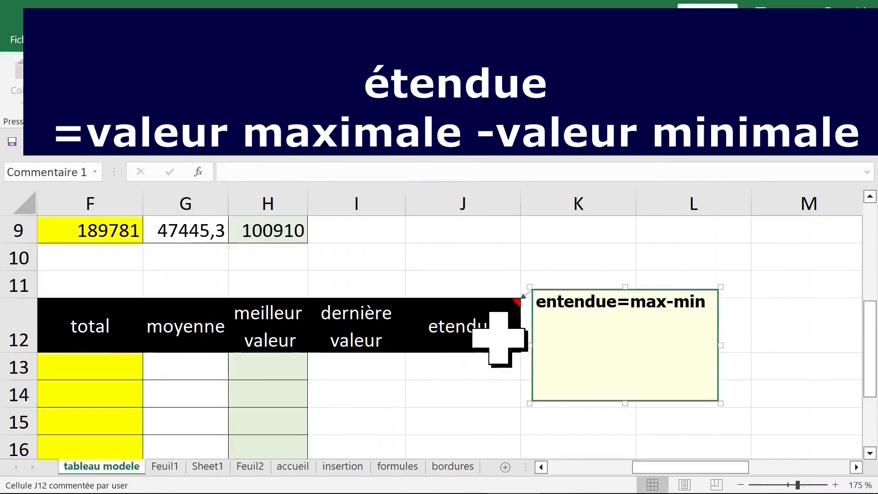
Hide the comment attached to the etendue header in J12
right_click(478, 326)
mouse_move(614, 270)
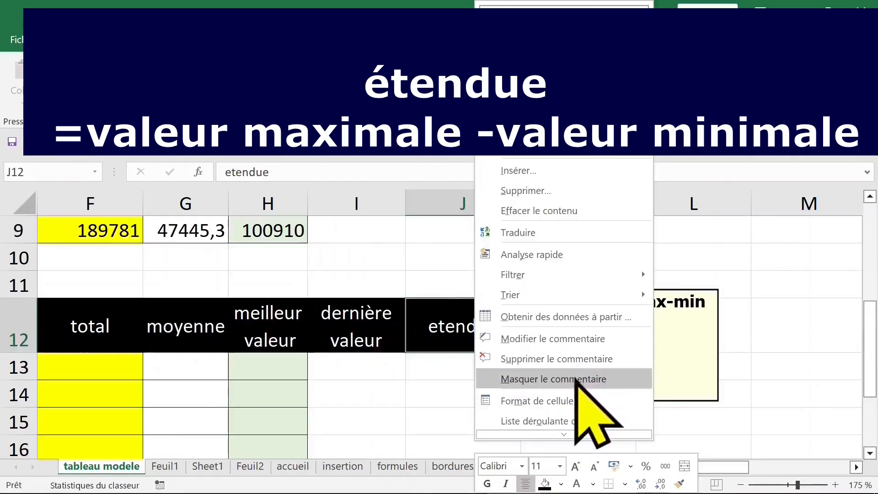
click(576, 380)
scroll(484, 274, down, 1)
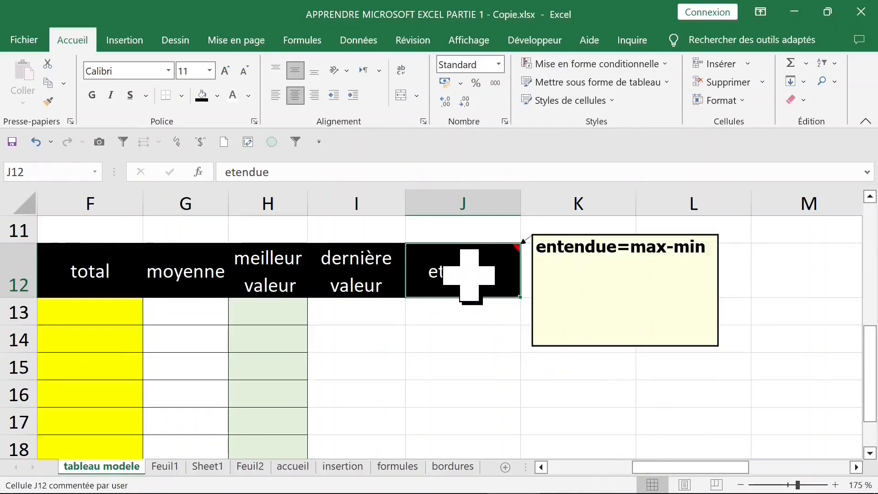
Apply all borders to the copied table A12:J20 and collapse the ribbon to show more of the sheet
drag(50, 234, 698, 430)
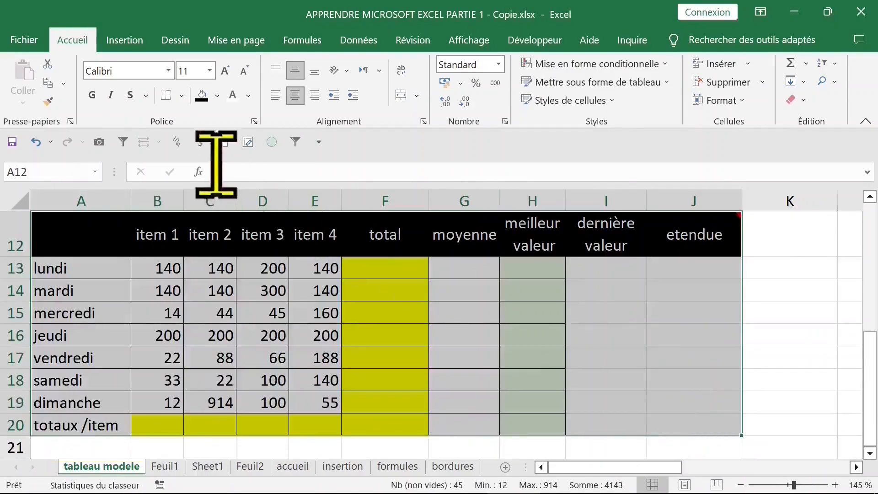
click(183, 95)
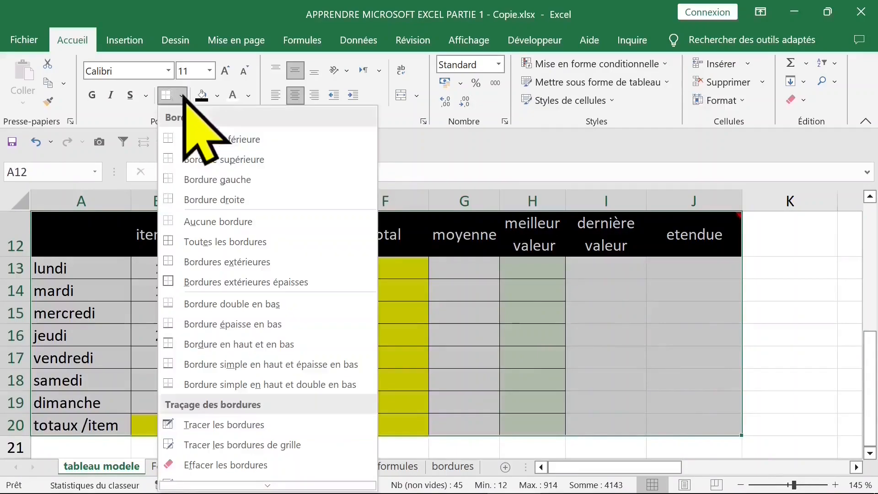
click(209, 243)
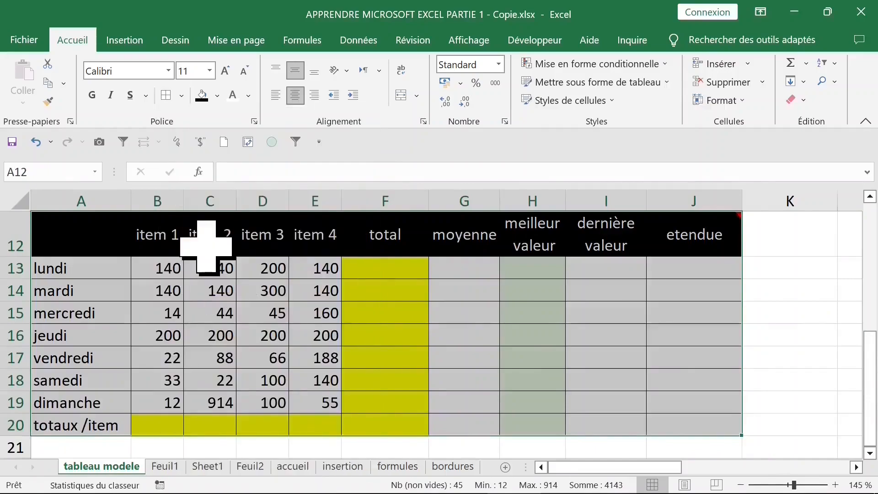
double_click(73, 40)
double_click(73, 40)
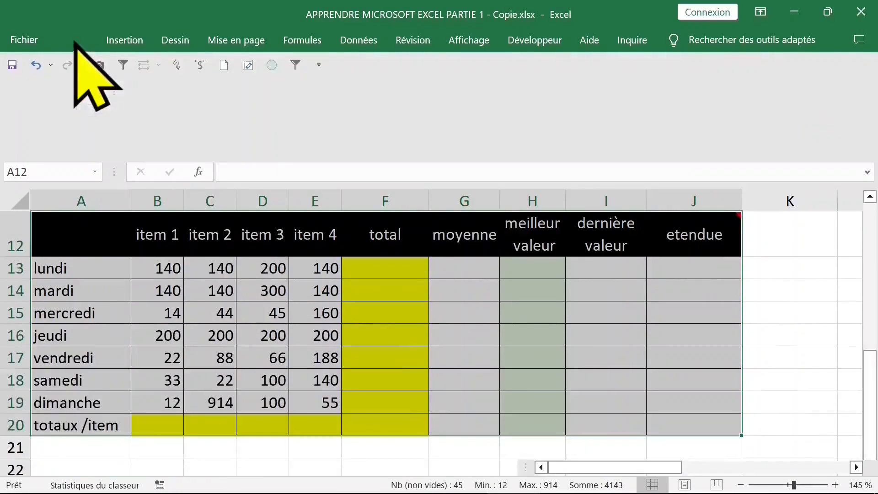
double_click(73, 41)
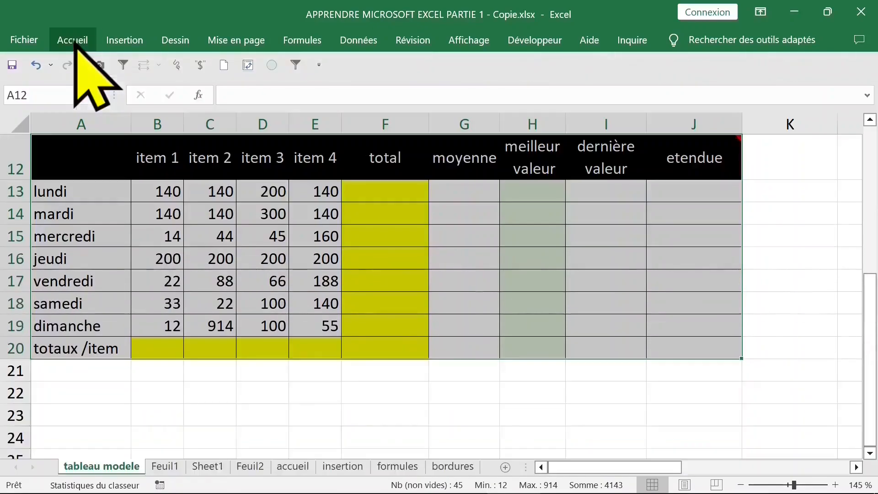
click(403, 236)
drag(384, 194, 378, 337)
drag(535, 186, 534, 267)
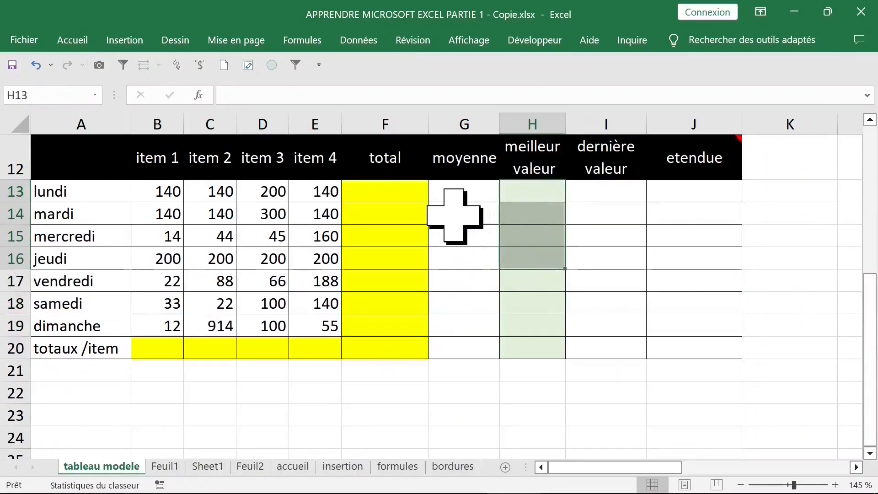
click(454, 215)
click(625, 211)
click(392, 214)
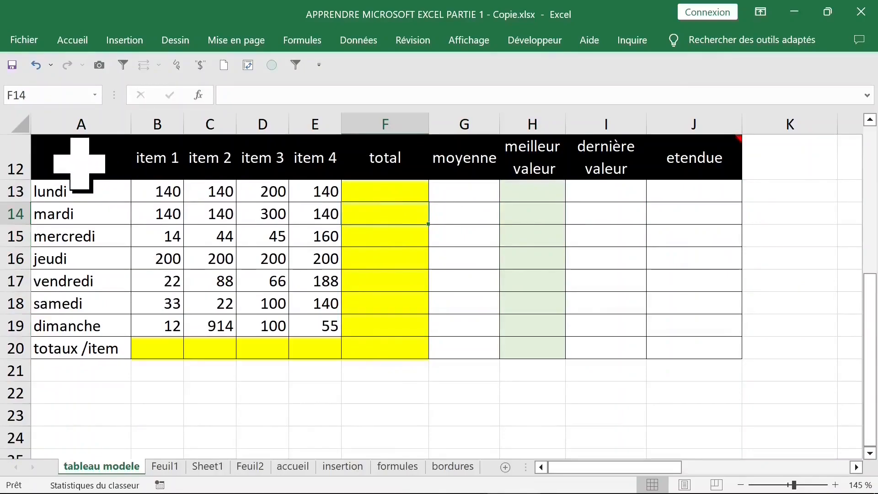
Enter the header jour in A12 and convert the range A12:E19 into a table with headers
click(79, 163)
text(jour)
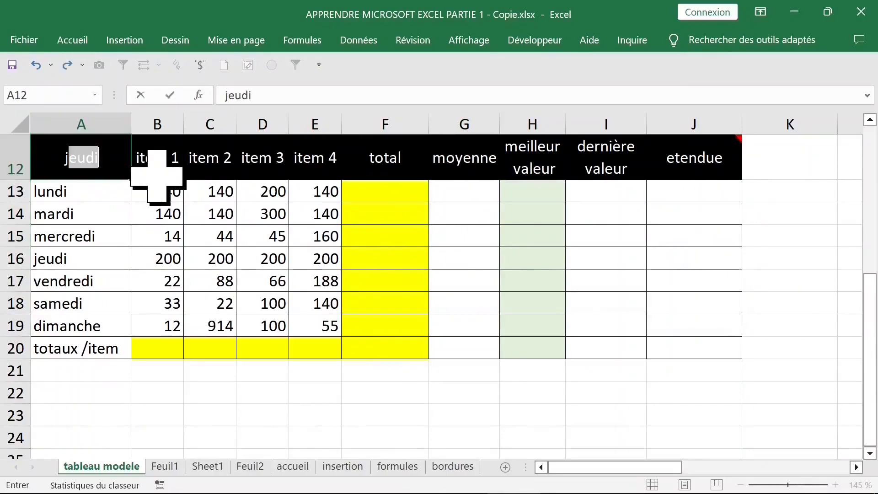
drag(65, 150, 310, 321)
key(ctrl+l)
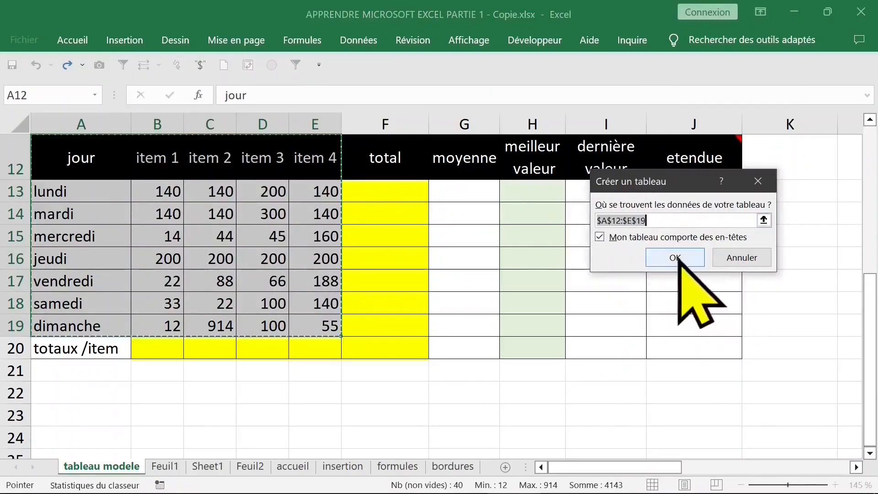
click(677, 256)
click(402, 235)
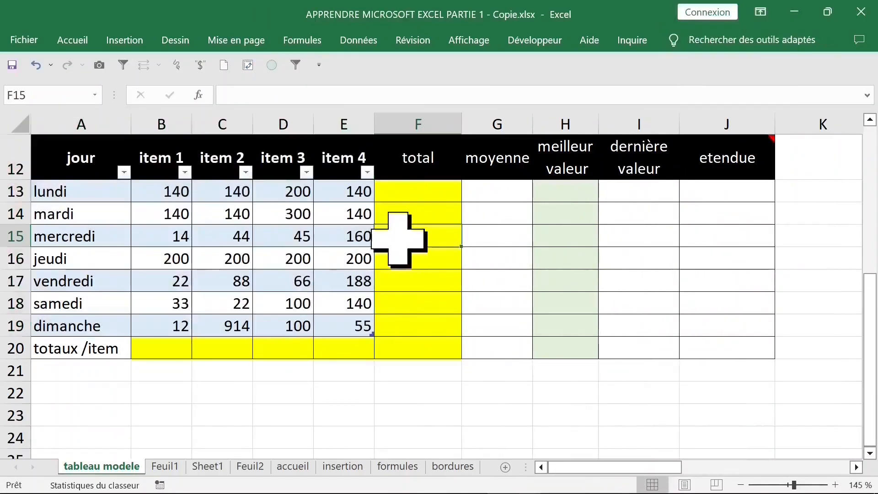
click(274, 235)
Try to total lundi's item 1 to item 4 values in F13 with a SOMME formula
click(417, 189)
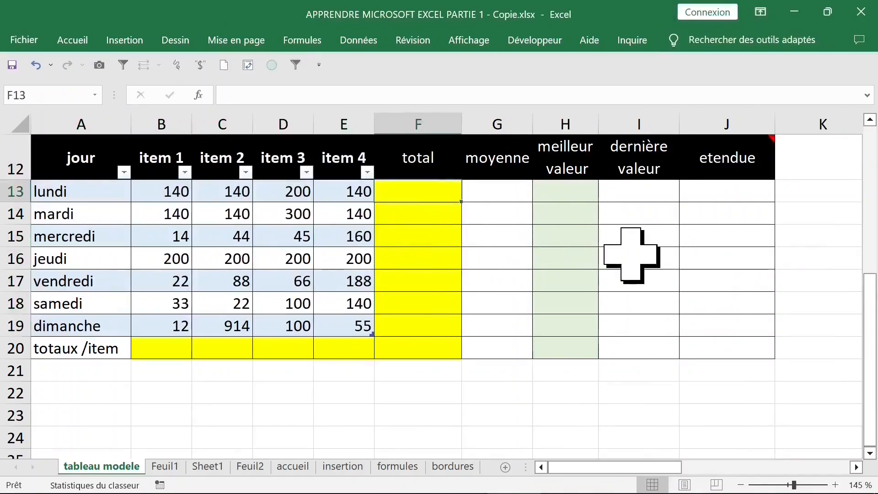
text(=som)
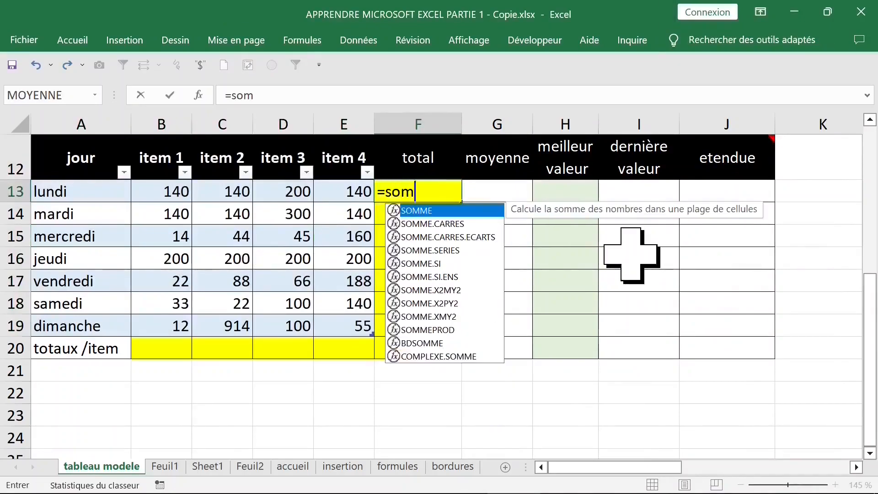
text(me)
key(Tab)
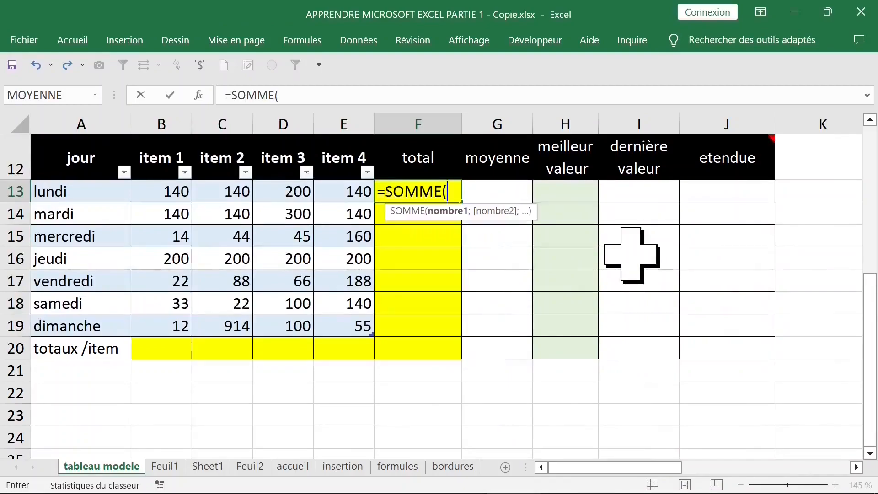
click(175, 191)
drag(176, 192, 335, 192)
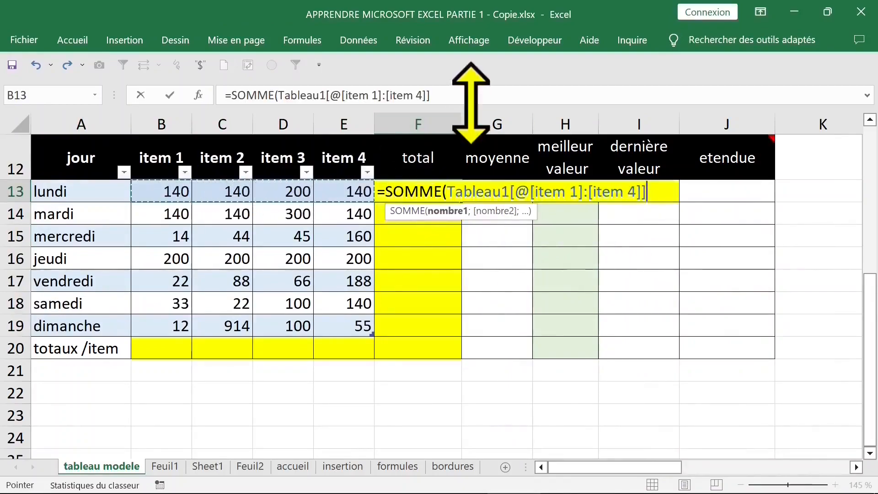
text())
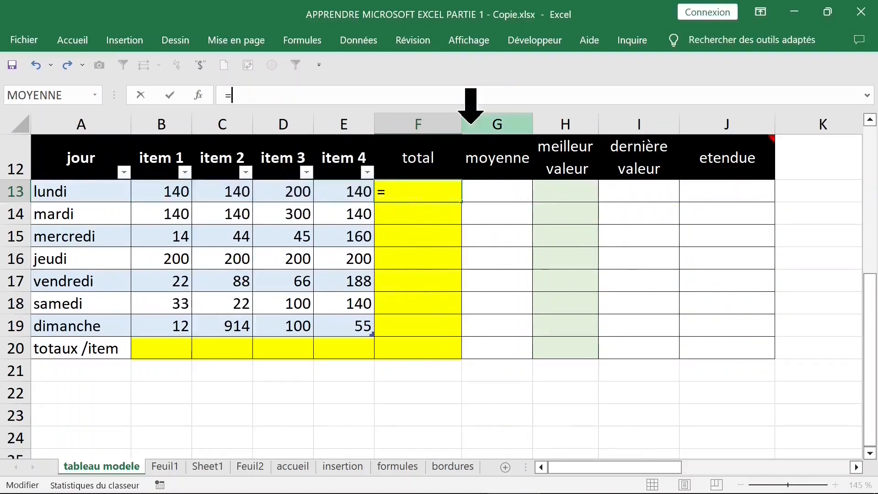
Total lundi's row in F13 with SOMME over the jour to item 4 table columns and fill the formula down to F19
text(somme)
key(Tab)
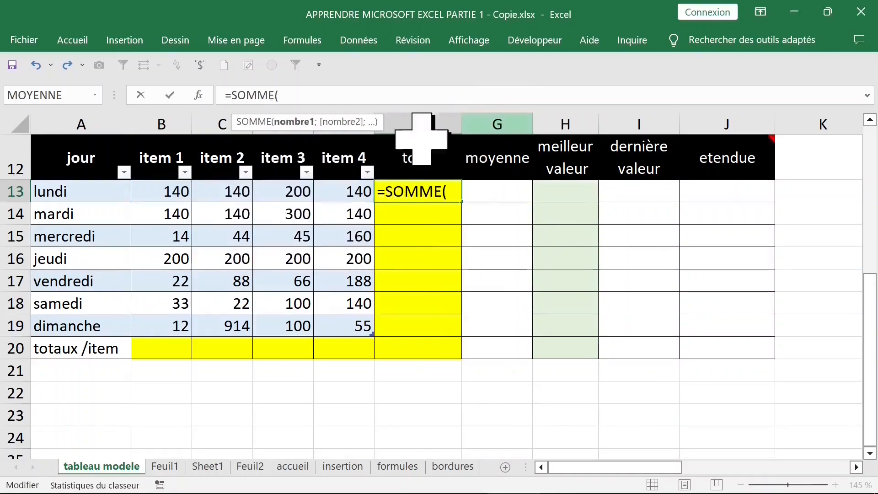
click(27, 192)
key(Return)
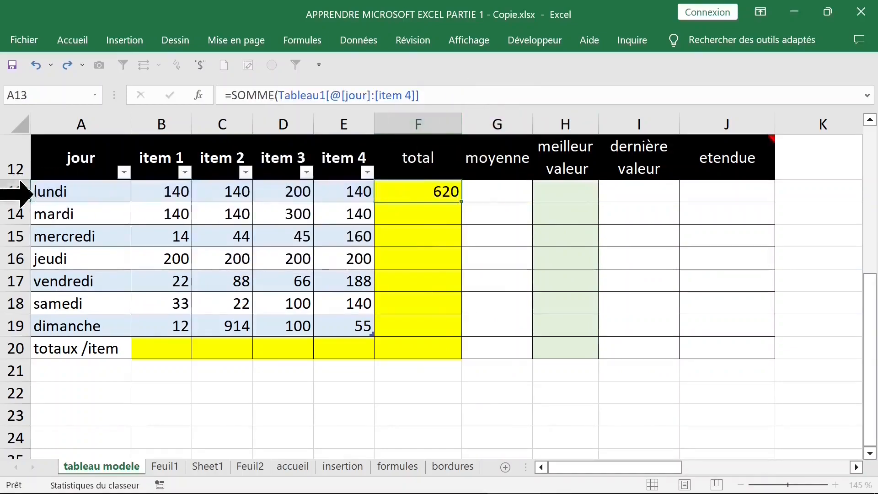
click(402, 192)
drag(461, 202, 459, 335)
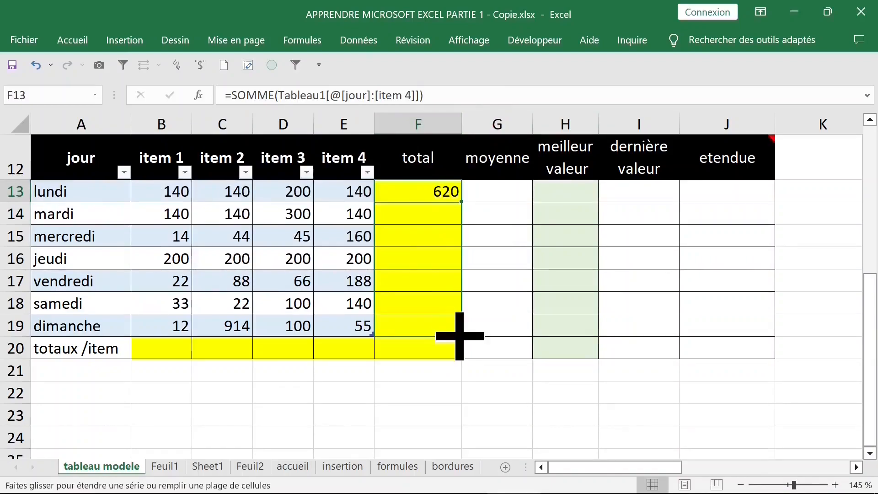
drag(459, 336, 457, 333)
Calculate the average of item 1 to item 4 with MOYENNE for each day in G13:G19
click(503, 192)
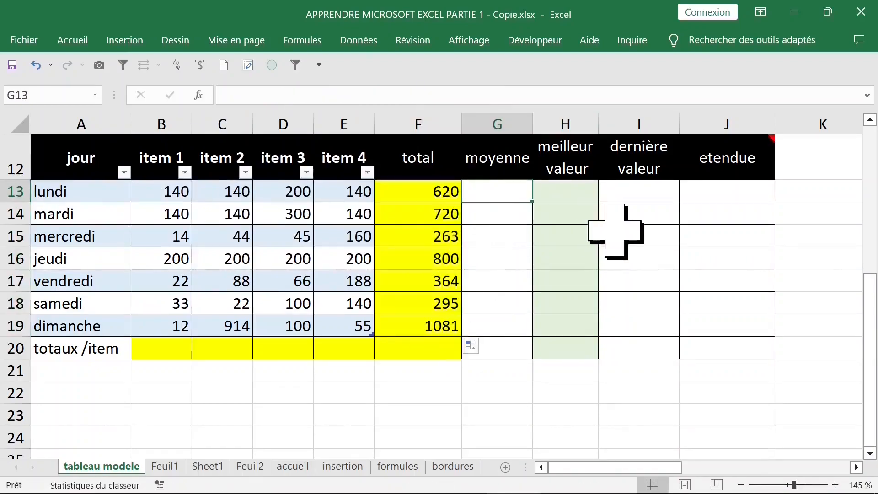
text(=moy)
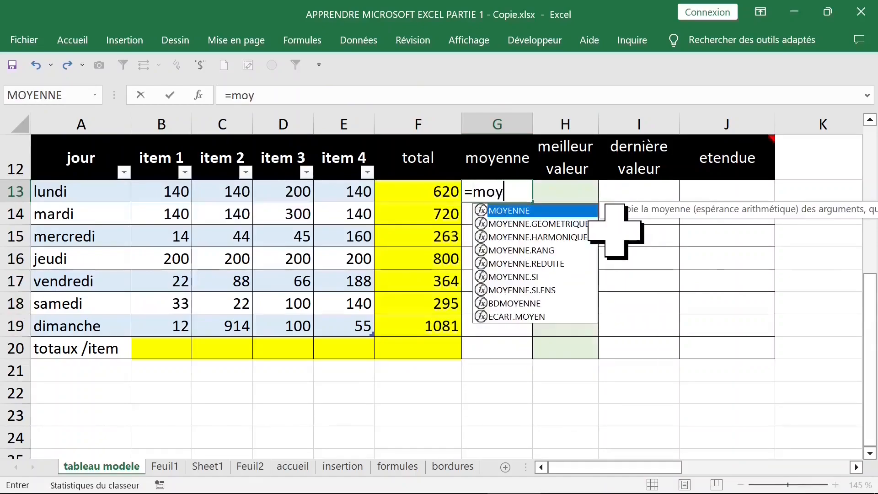
text(e)
key(Tab)
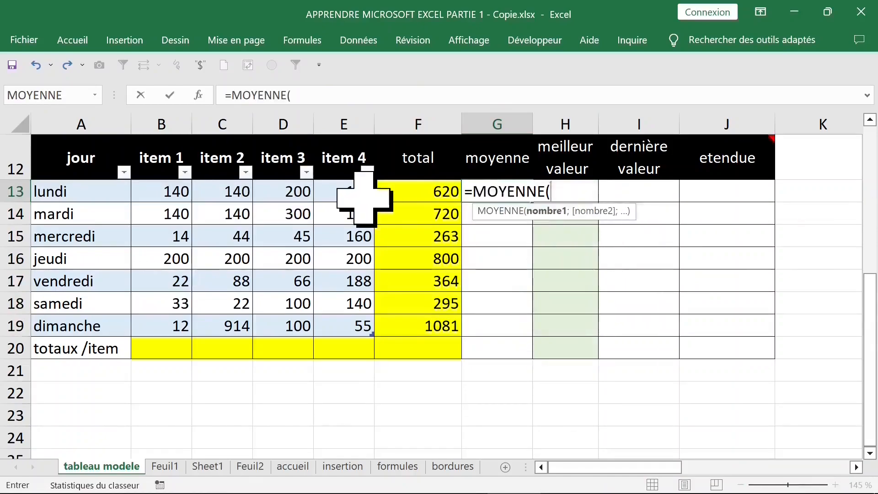
click(23, 190)
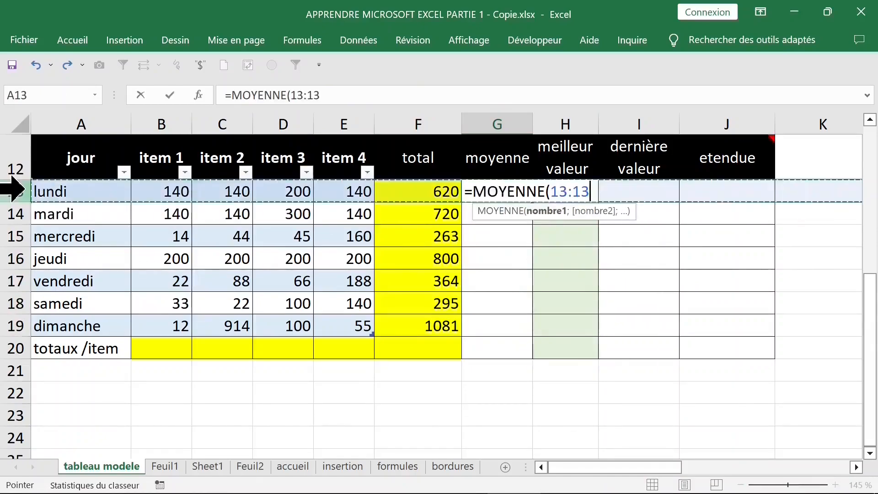
key(Return)
Enter a MAX formula over item 1 to item 4 in H13 and fill the meilleur valeur column down to H19
click(569, 196)
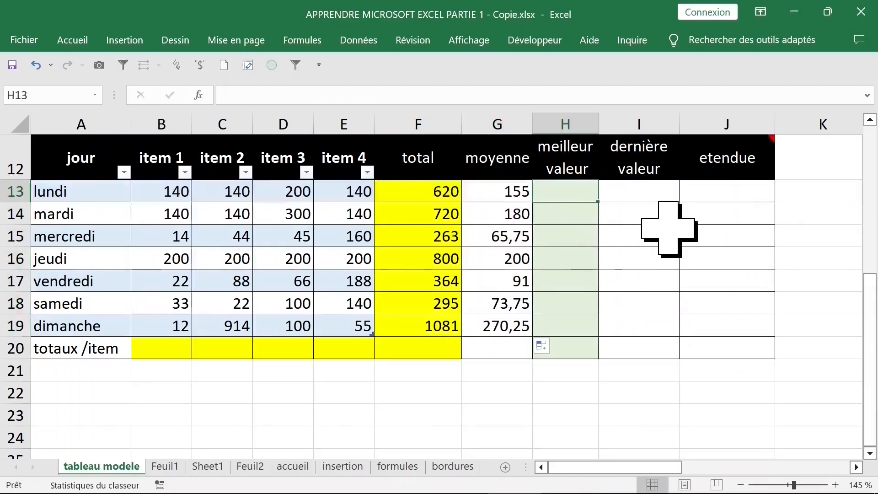
text(=max)
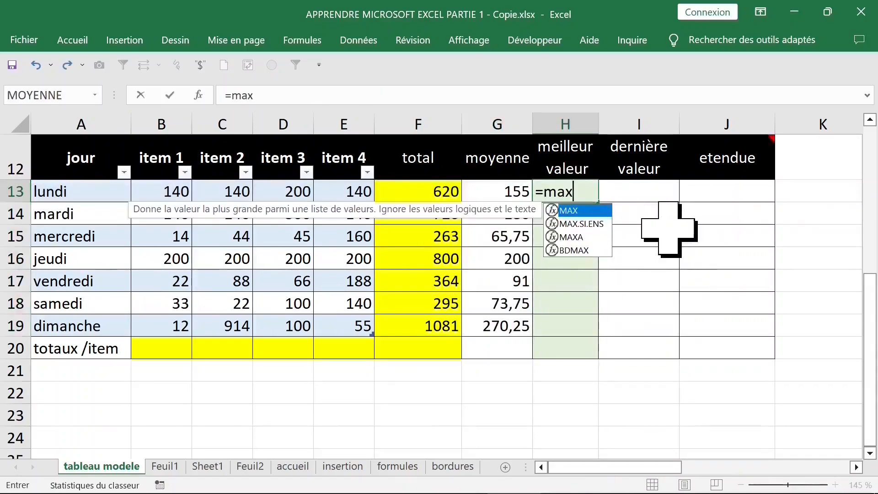
key(Tab)
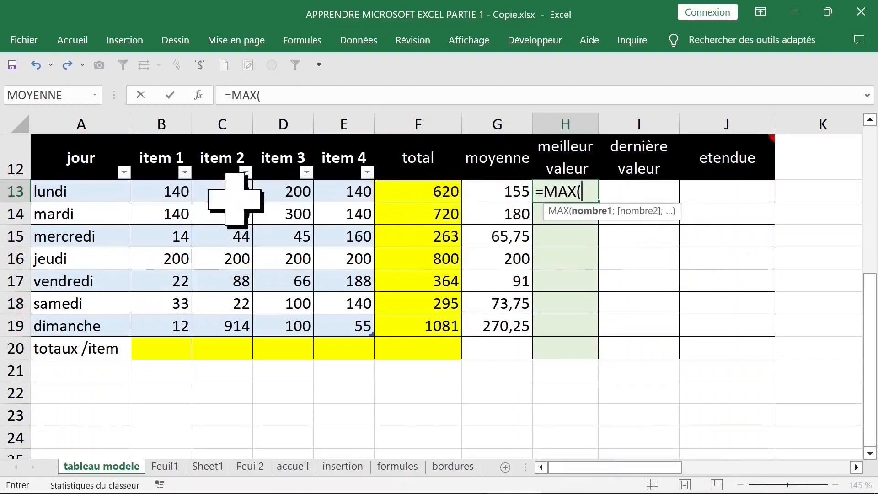
drag(161, 192, 359, 194)
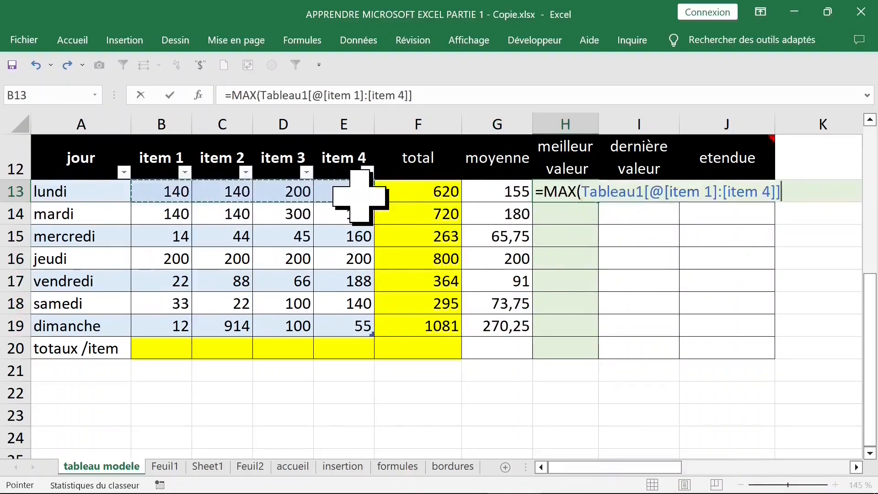
key(Return)
click(585, 195)
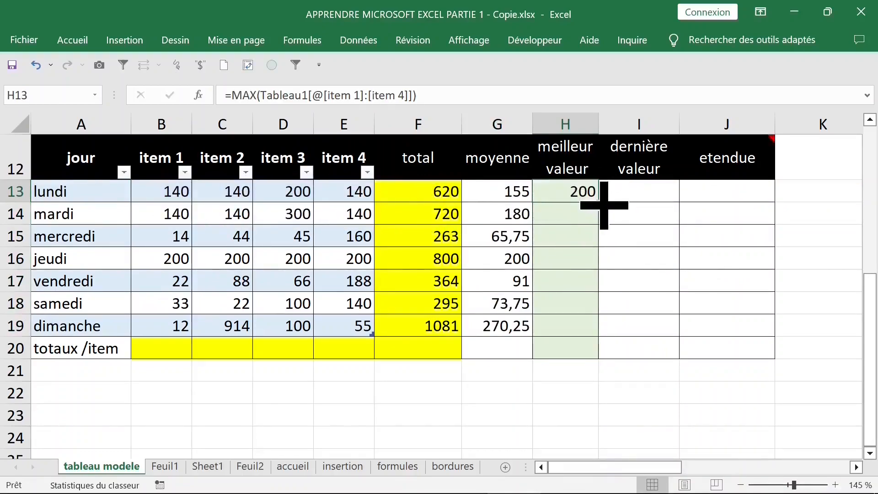
drag(604, 205, 595, 334)
click(506, 188)
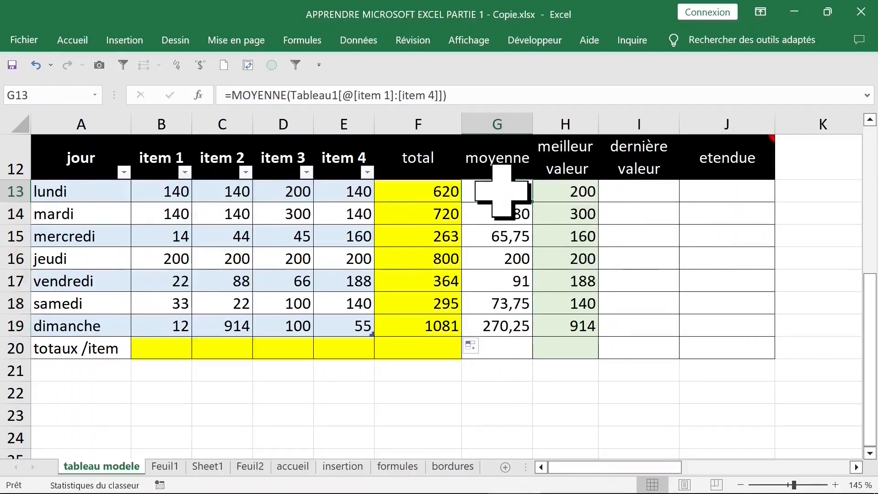
Enter a MIN formula over item 1 to item 4 in I13 and fill the dernière valeur column down to I19
click(653, 193)
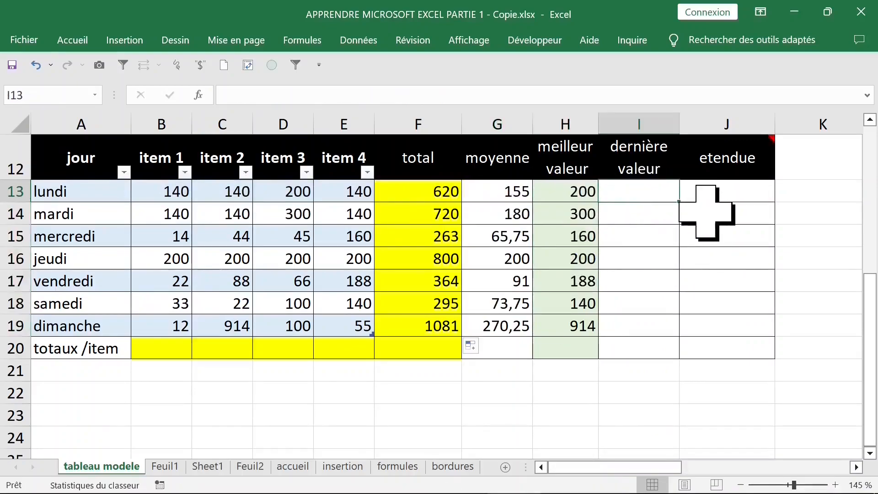
text(=min)
key(Tab)
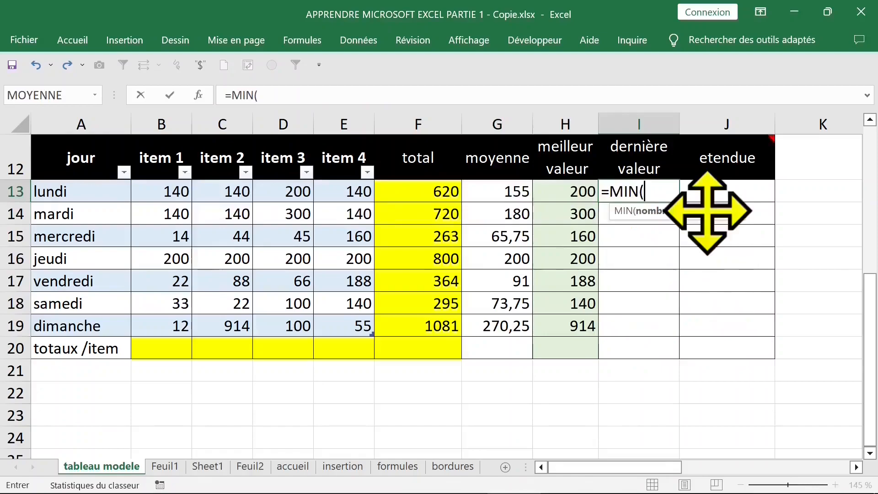
drag(157, 191, 348, 195)
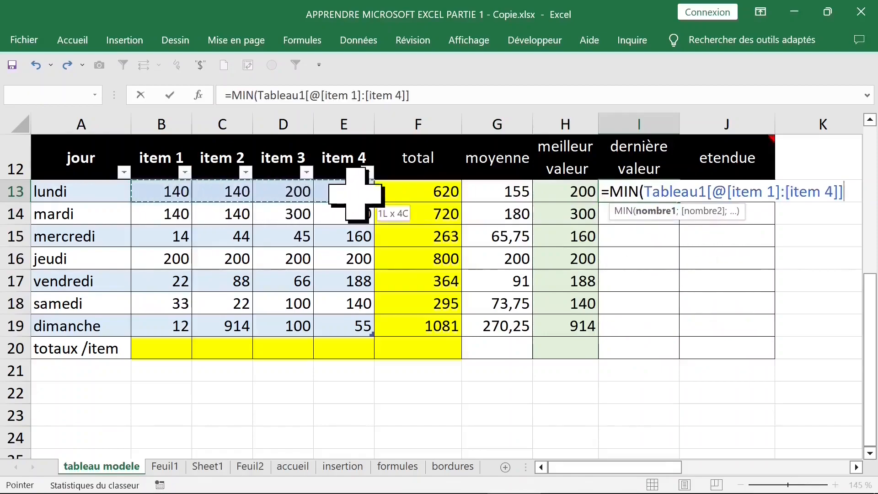
key(Return)
click(655, 193)
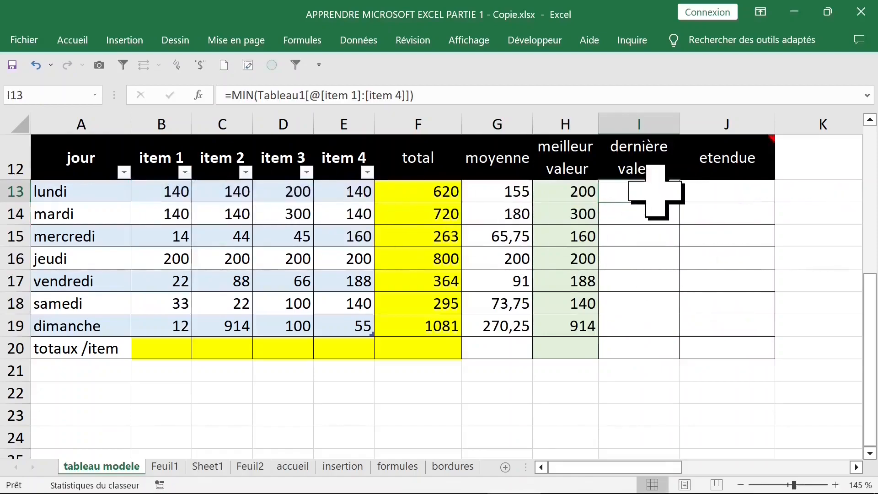
drag(685, 205, 684, 328)
Calculate the etendue in J13:J19 as MAX minus MIN of each day's item 1 to item 4 values
click(759, 196)
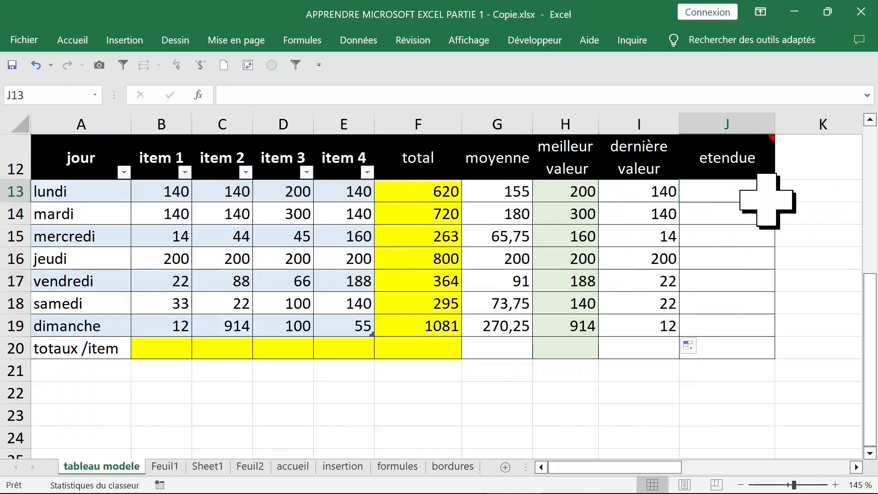
text(=)
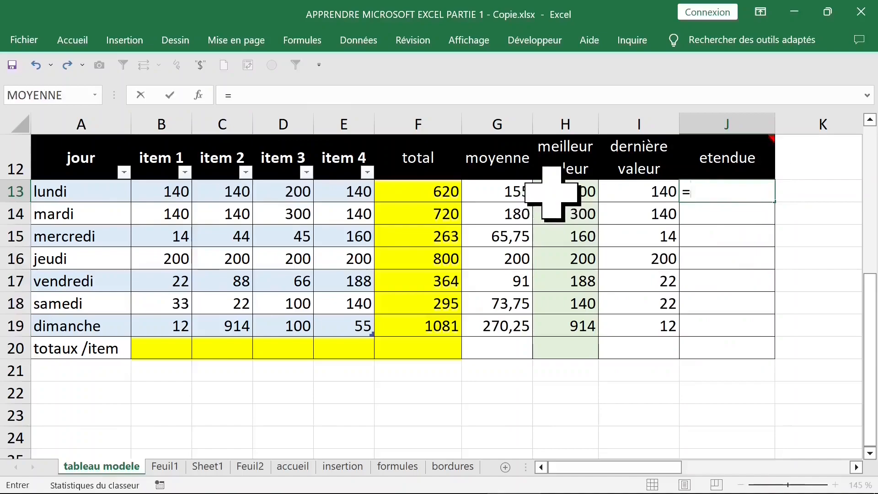
text(max)
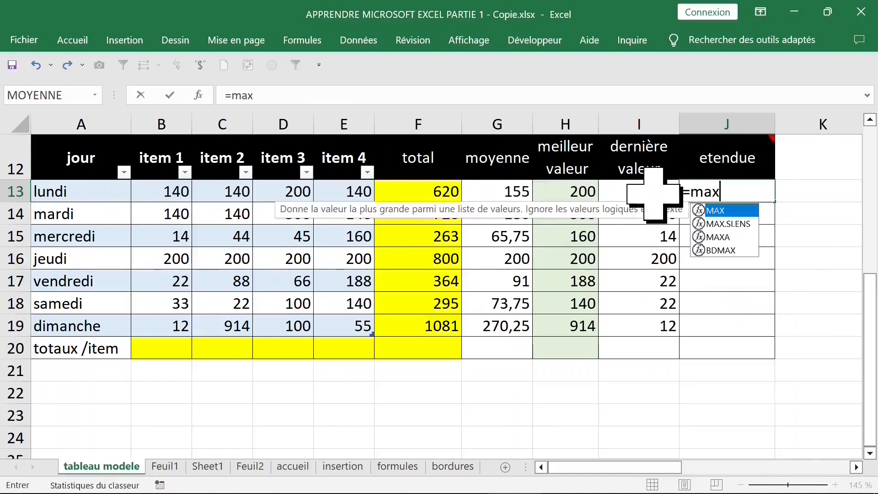
key(Tab)
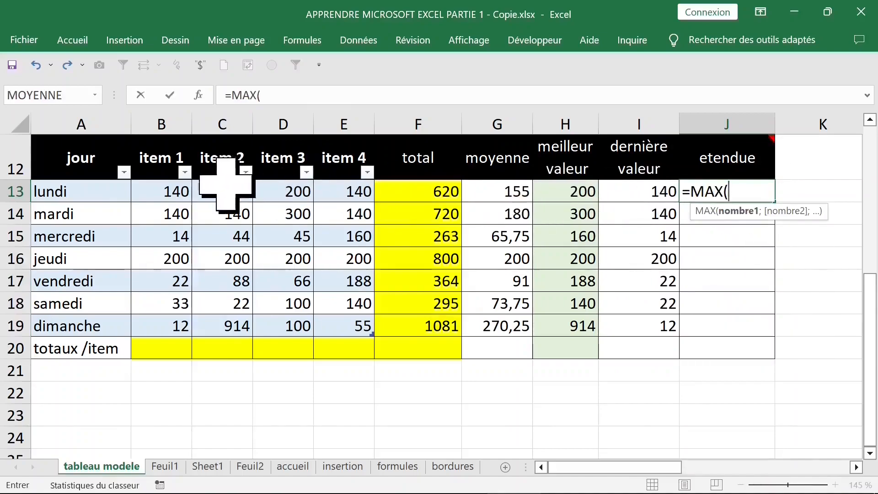
drag(175, 188, 332, 194)
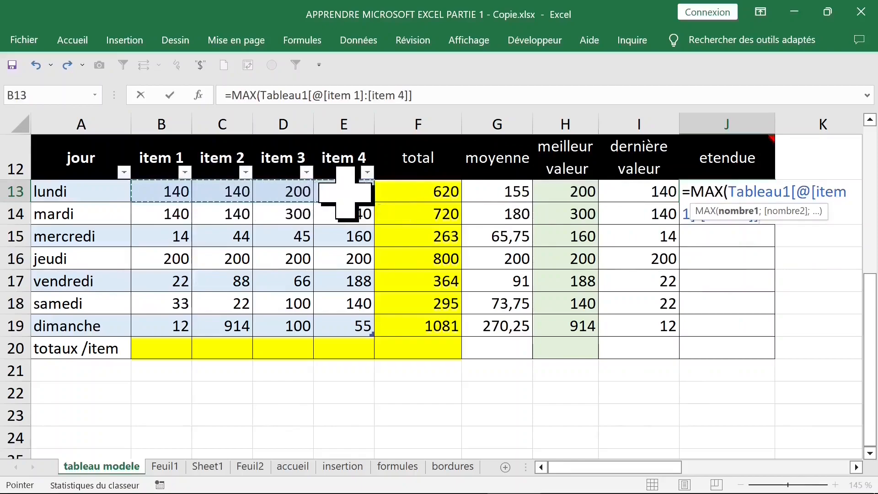
text()-min)
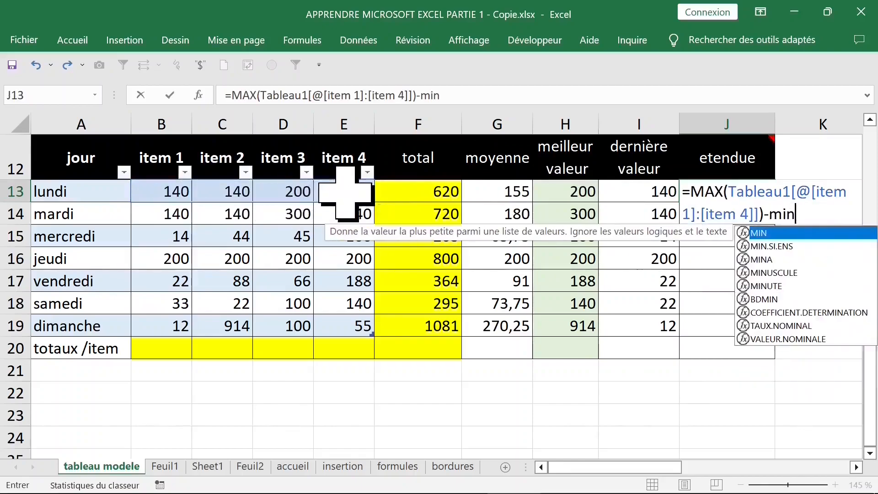
key(Tab)
drag(176, 192, 350, 193)
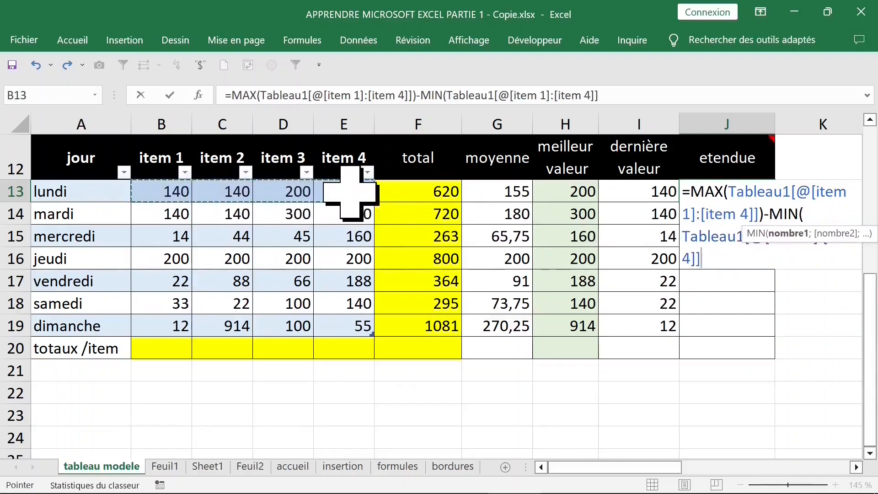
text())
key(Return)
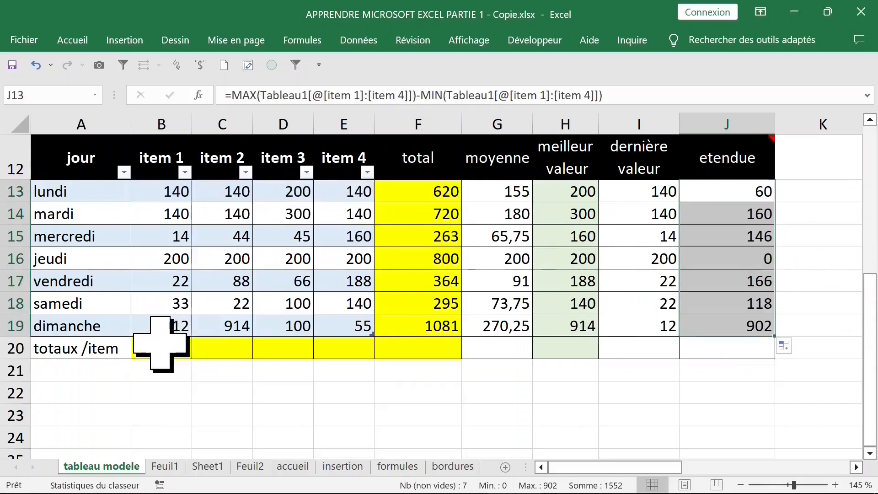
Sum each item column and the total column in the totaux /item row, cells B20:F20
click(161, 348)
click(282, 352)
click(171, 350)
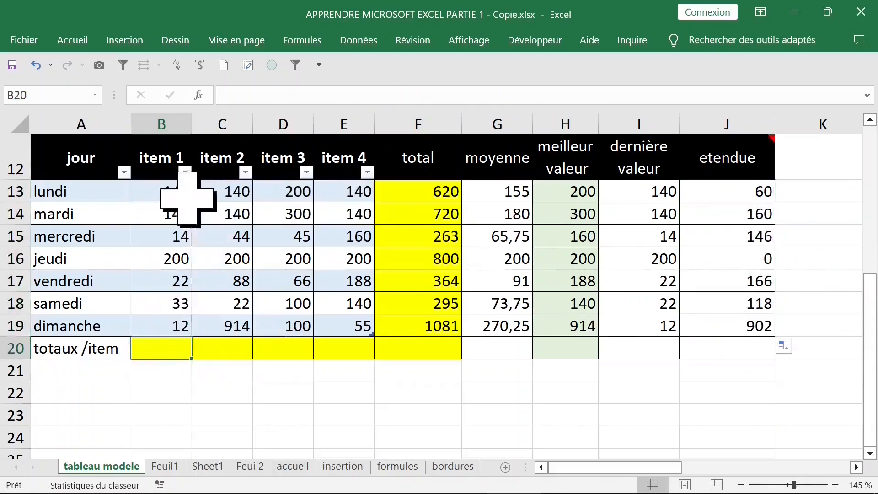
drag(182, 196, 356, 344)
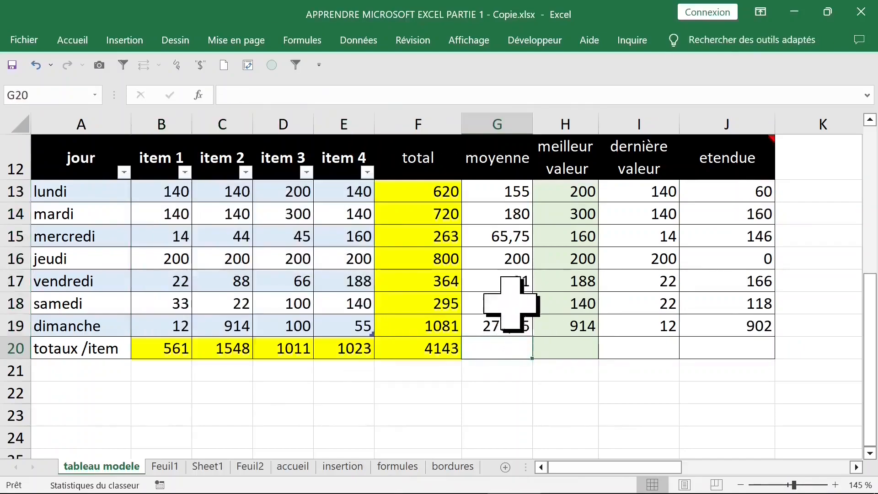
Enter a MOYENNE formula over B20:E20 in G20 to average the item totals
click(507, 327)
click(507, 354)
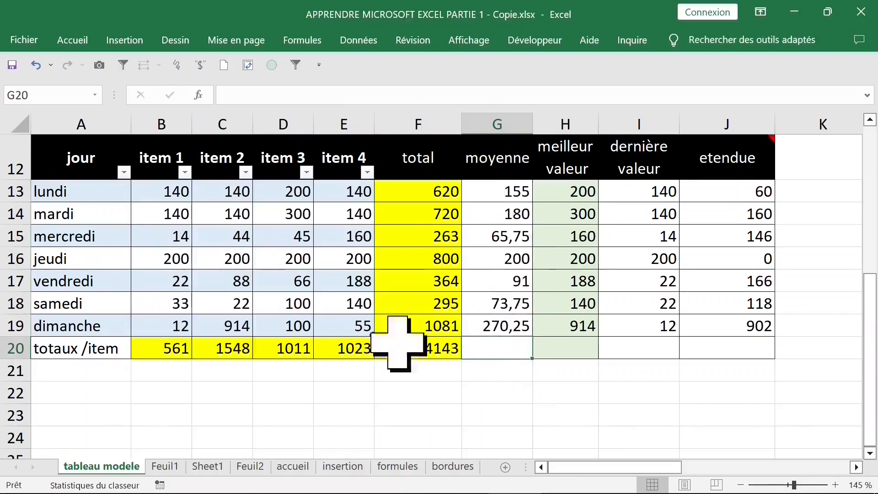
text(=moy)
key(Tab)
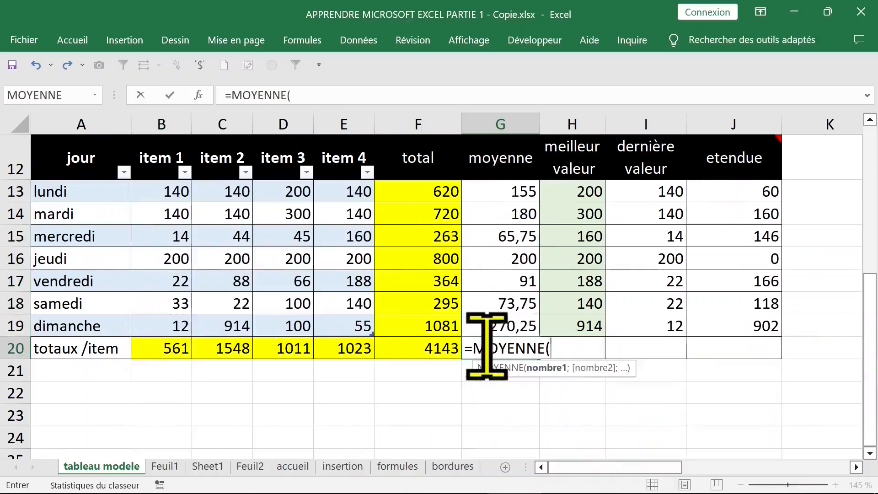
drag(158, 351, 340, 347)
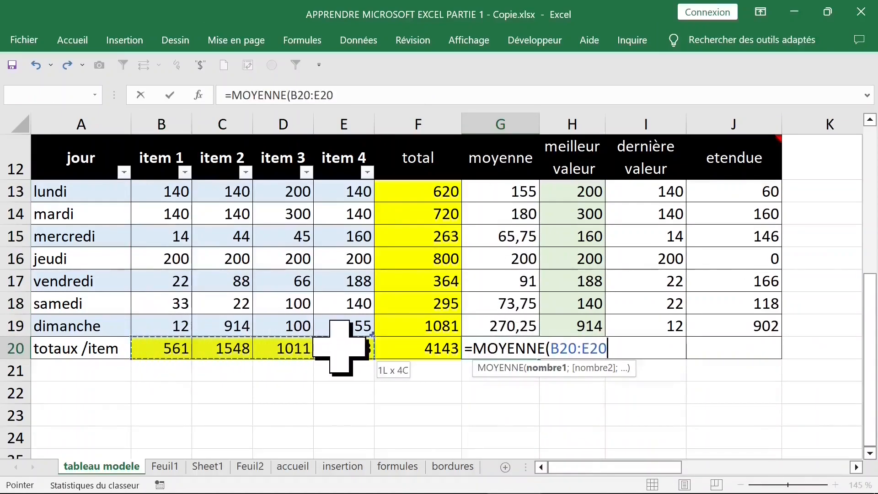
key(Return)
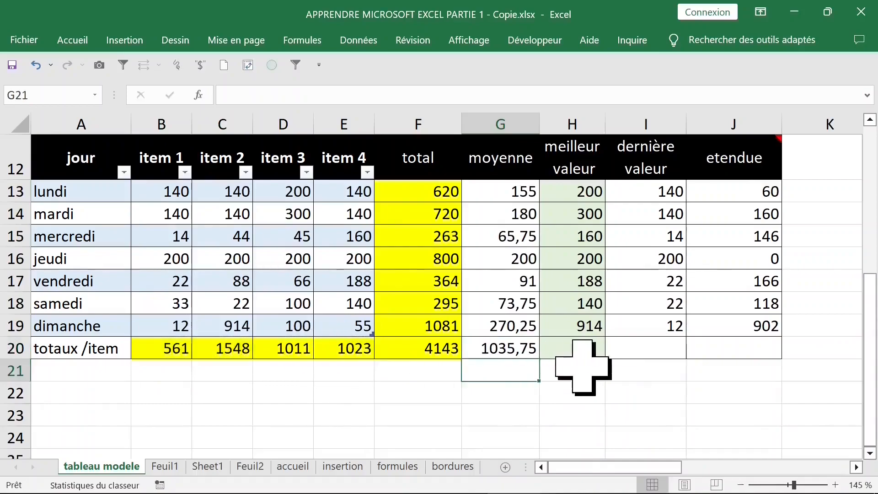
Enter a MAX formula over B20:E20 in the meilleur valeur cell H20
click(570, 349)
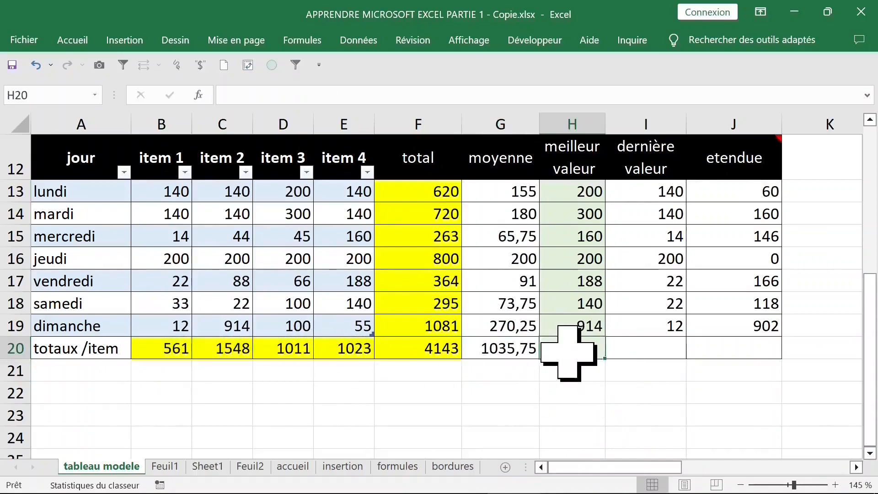
text(=max)
key(Tab)
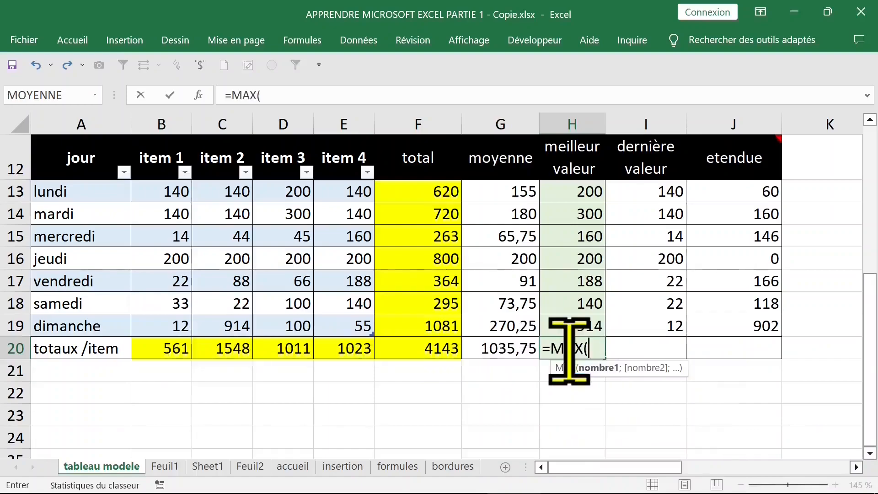
click(167, 349)
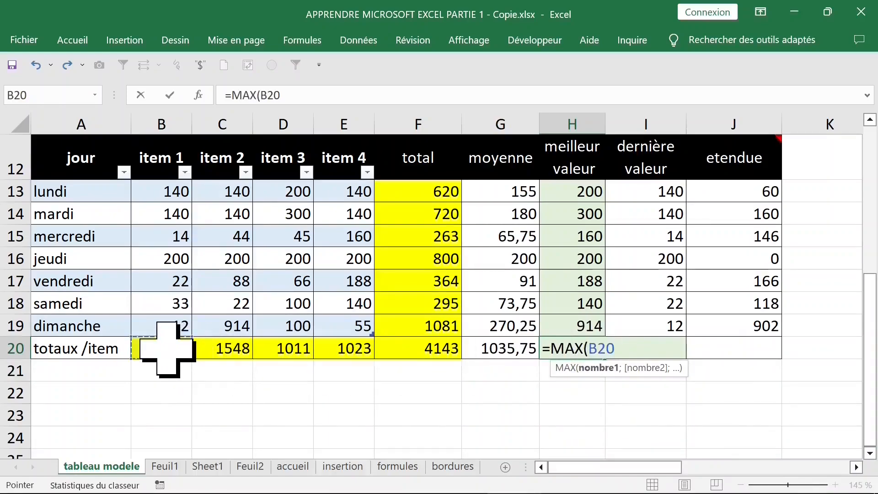
drag(167, 349, 339, 352)
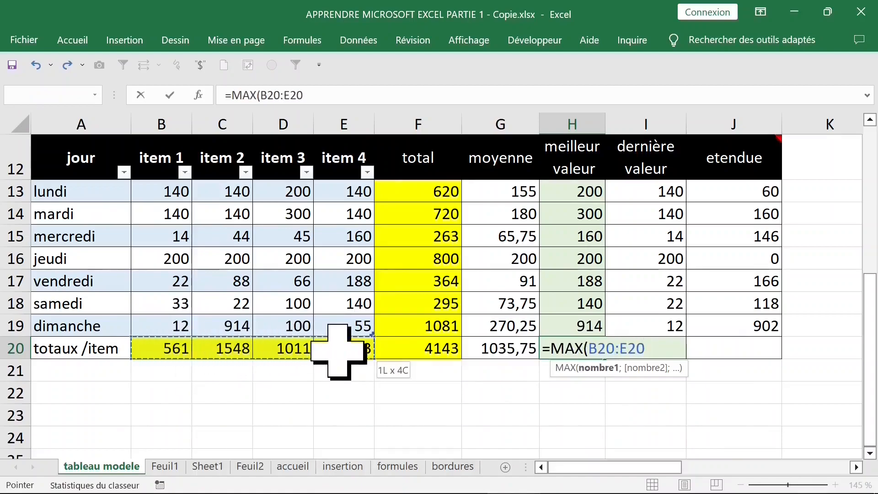
key(Return)
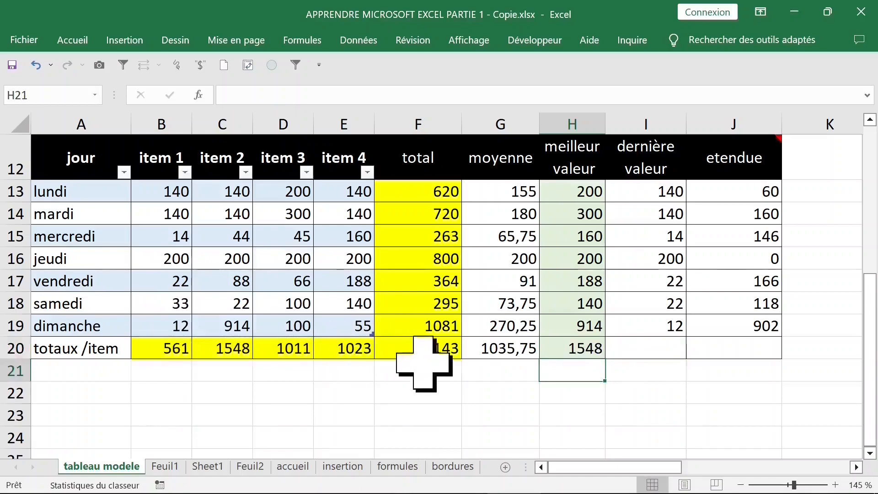
Enter a MIN formula over B20:E20 in the dernière valeur cell I20
click(642, 353)
text(=mi)
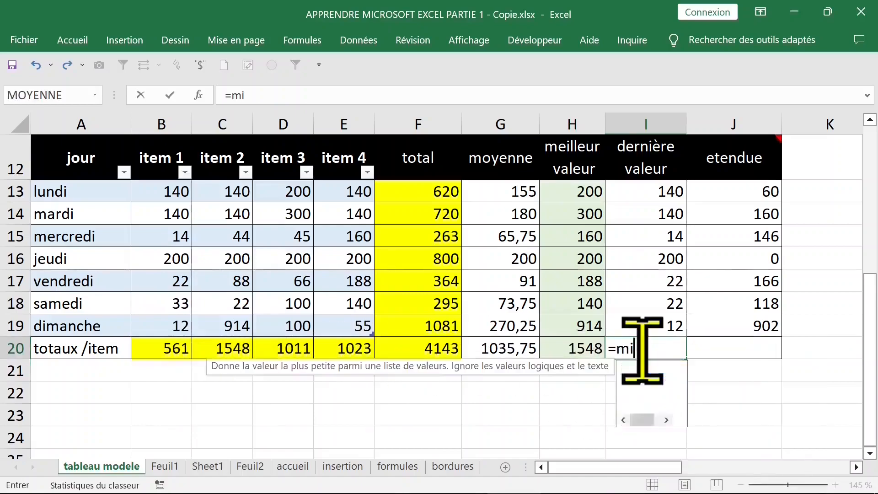
key(Tab)
drag(186, 353, 351, 348)
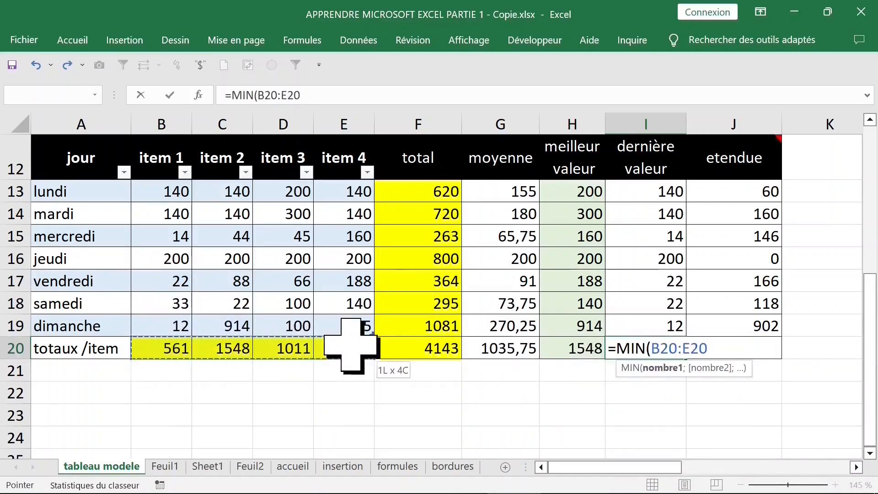
key(Return)
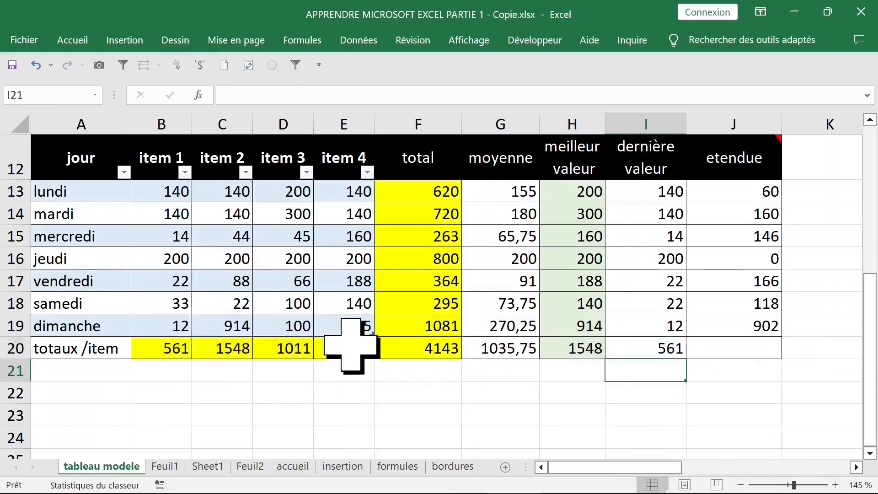
Calculate the etendue of the totals row in J20 with the formula =H20-I20
click(750, 347)
text(=)
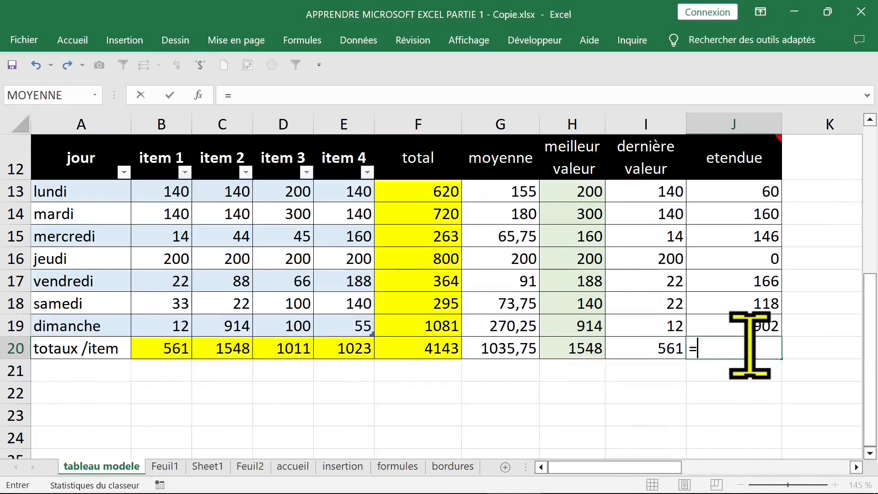
click(567, 348)
text(-)
click(640, 350)
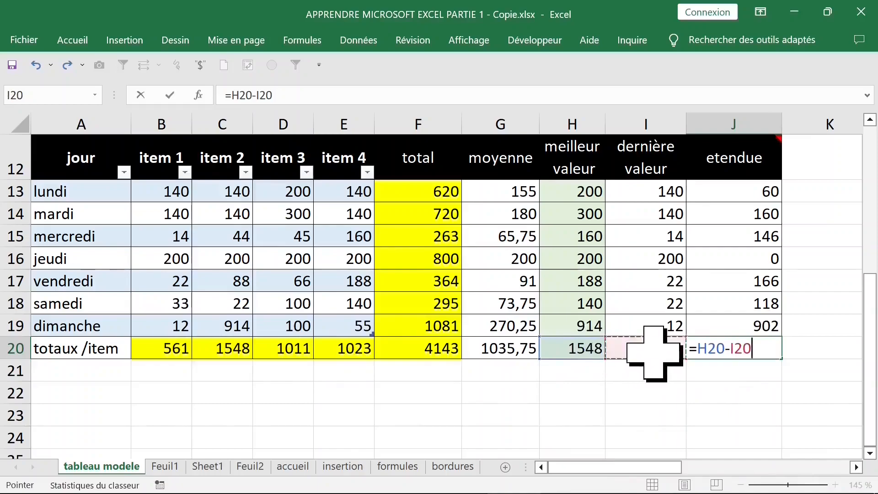
key(Return)
Apply borders to every cell of the item and weekday data A2:F12 on sheet Feuil3 of the PARTIE 3 workbook
click(208, 235)
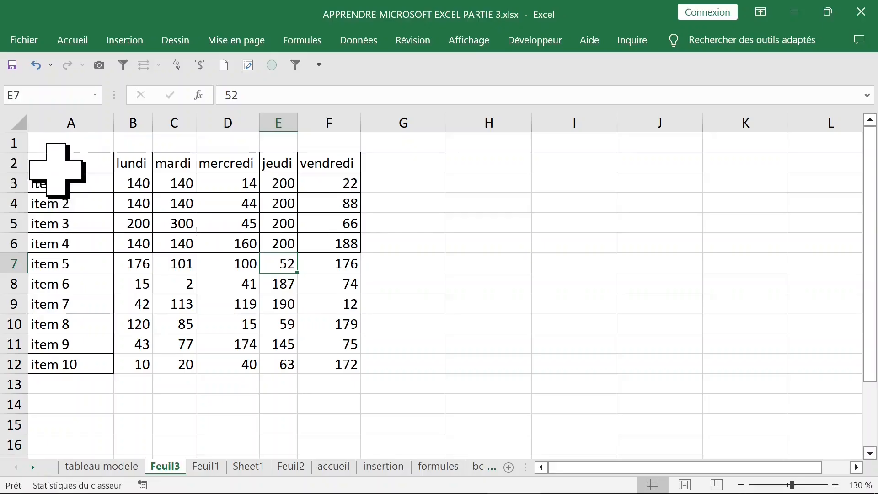
drag(35, 157, 338, 363)
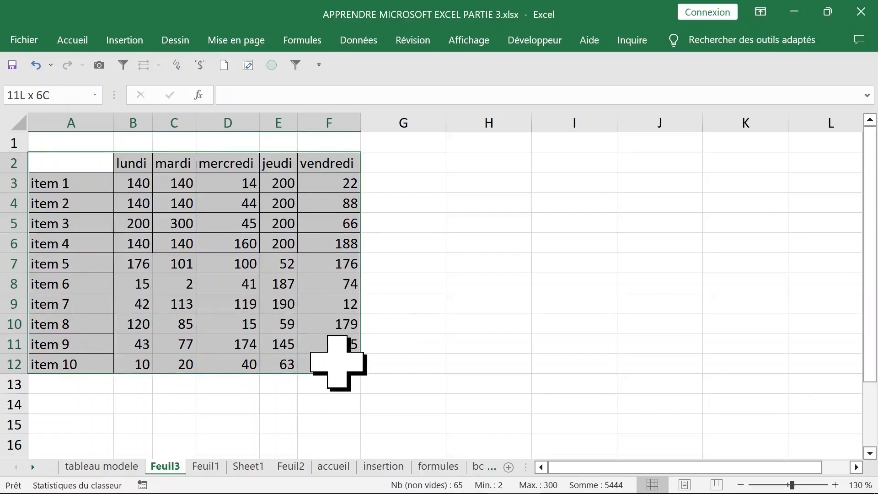
click(228, 243)
scroll(275, 241, down, 1)
scroll(195, 245, up, 1)
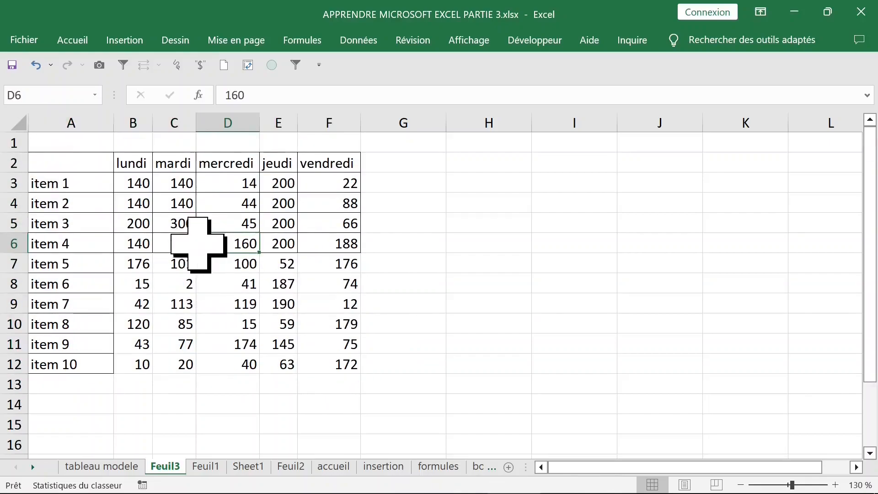
click(280, 284)
drag(59, 160, 323, 363)
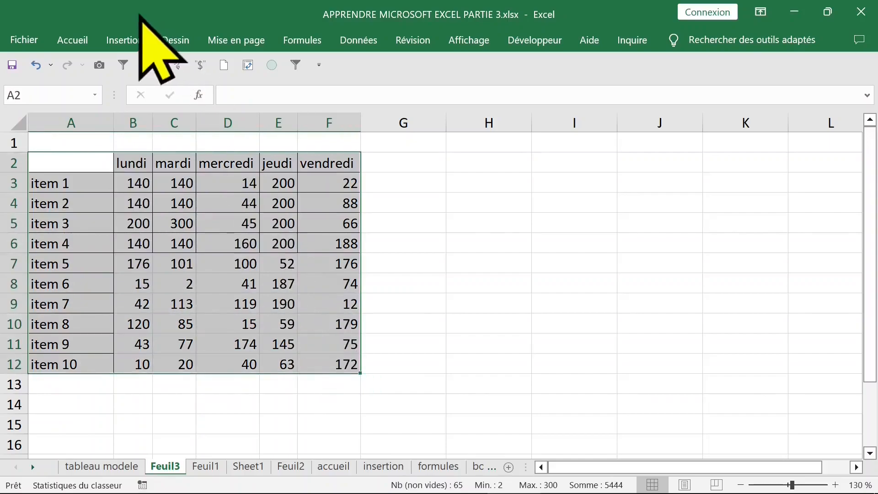
click(75, 43)
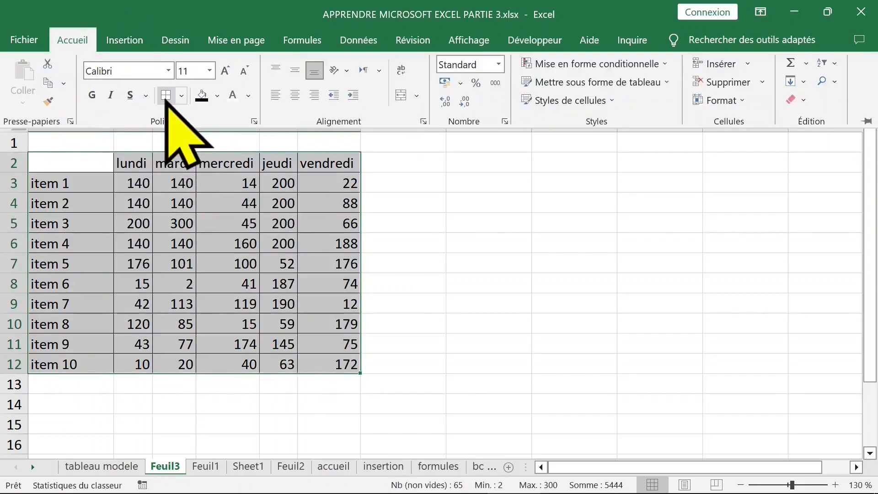
Enter the header "item" in the empty corner cell A2
click(101, 167)
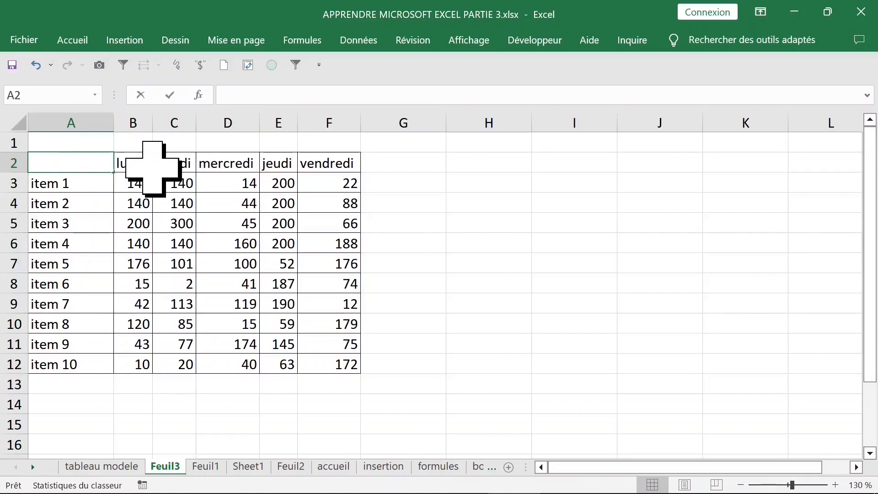
text(item)
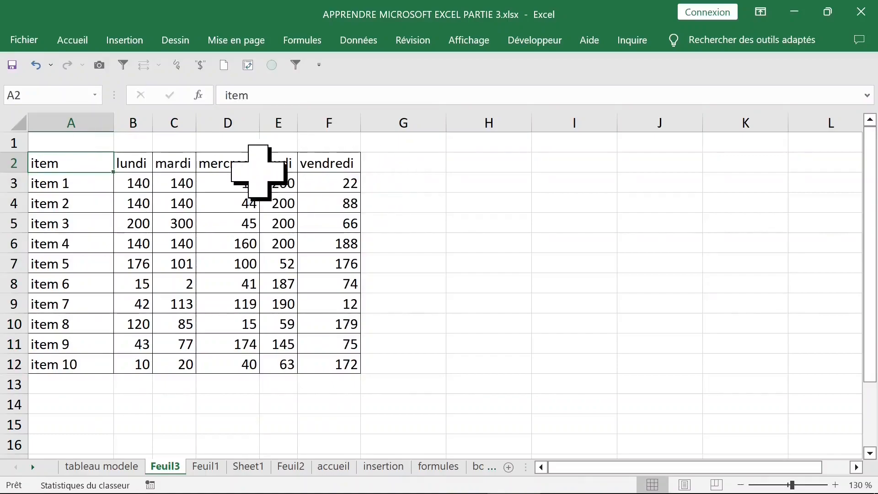
click(130, 160)
click(174, 162)
click(237, 165)
click(334, 165)
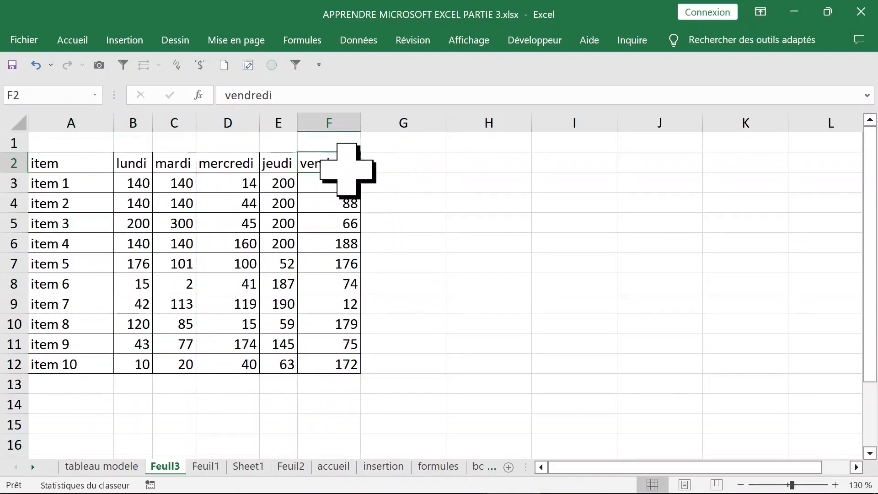
Extend the weekday header series in row 2 through samedi and dimanche in G2:H2
click(389, 167)
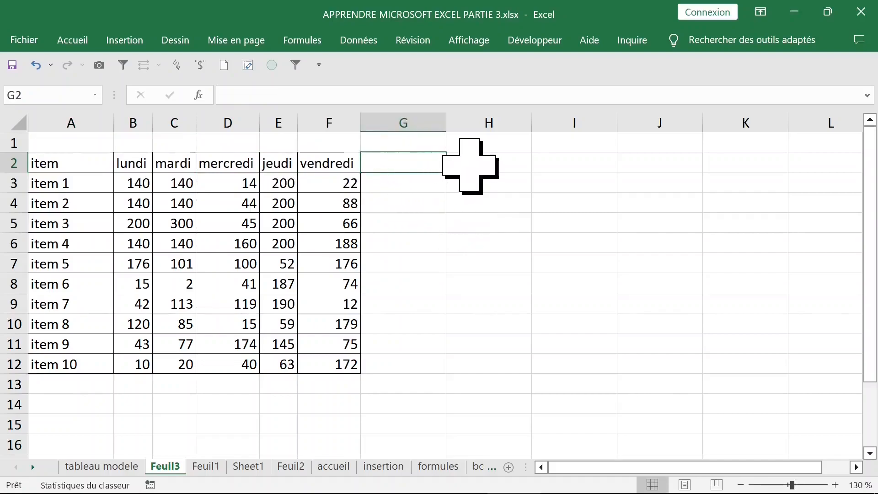
click(471, 166)
click(584, 167)
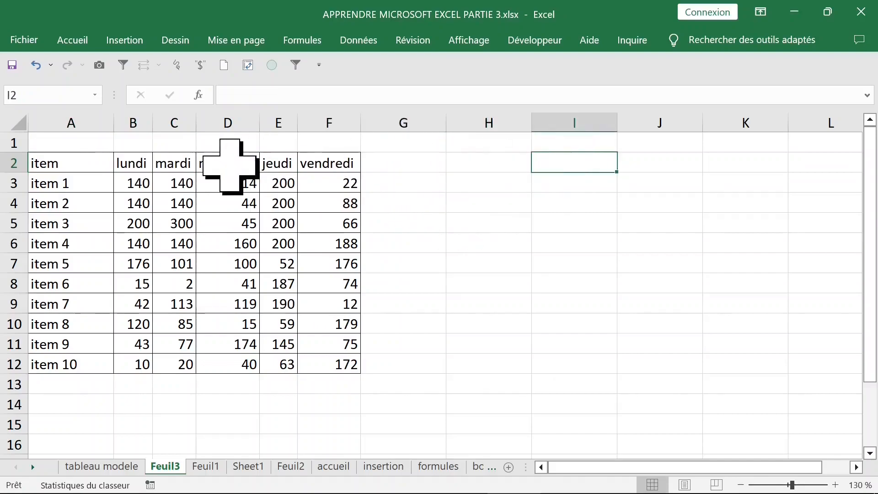
drag(51, 163, 294, 251)
drag(278, 164, 519, 176)
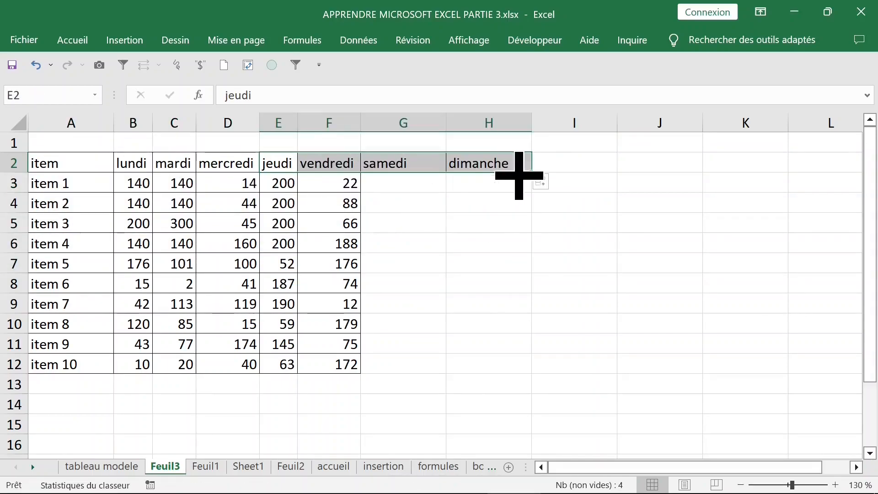
Fill G3:H12 with random numbers at once using =ALEA.ENTRE.BORNES(10;200)
drag(392, 186, 482, 368)
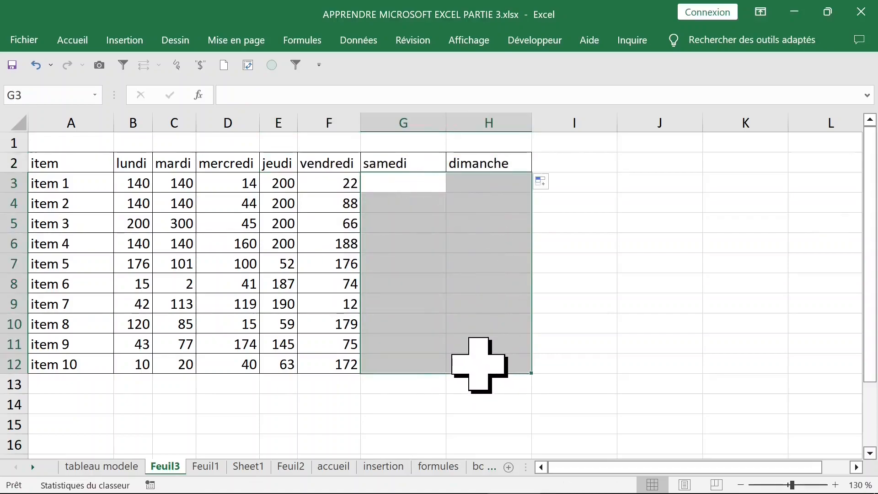
text(=alea)
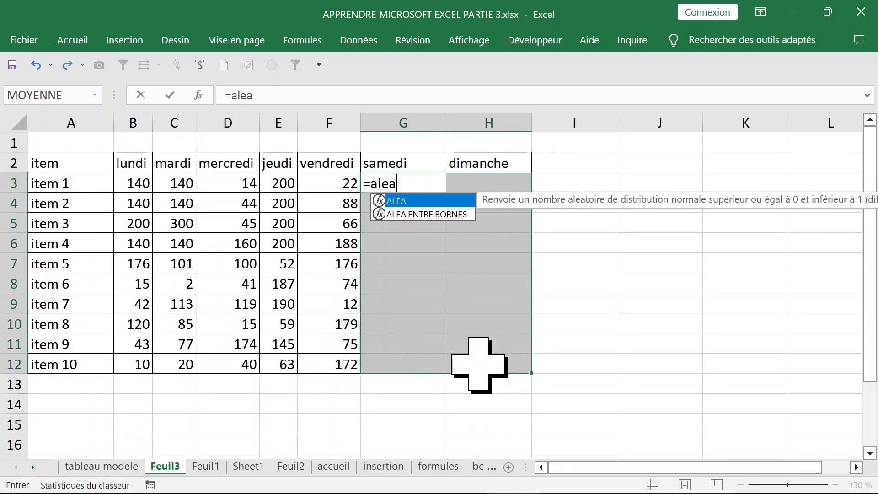
key(Down)
key(Tab)
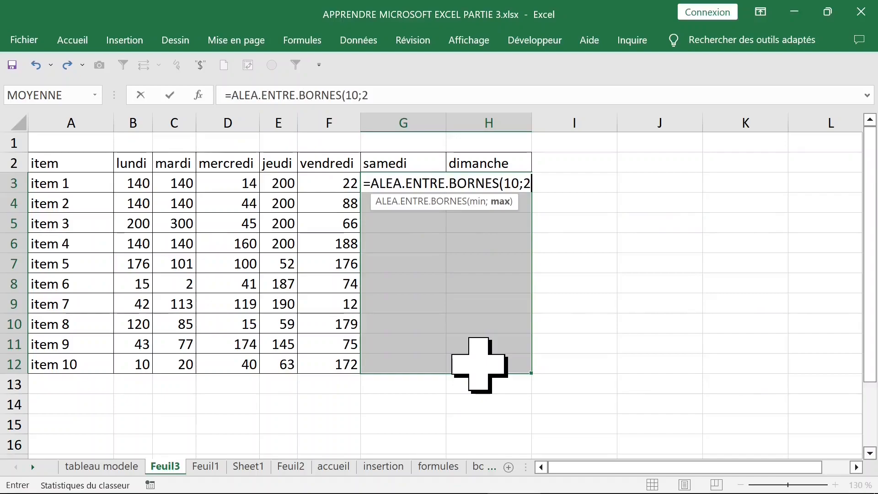
text(10;200)
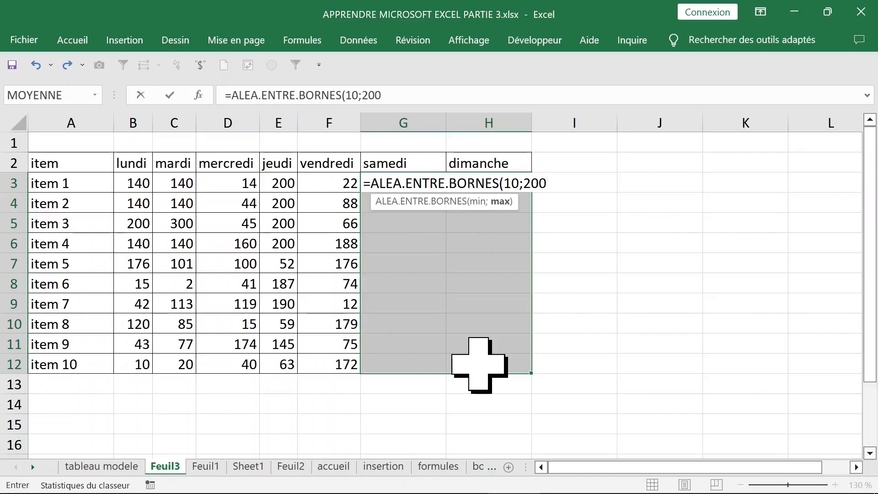
text())
key(ctrl+Return)
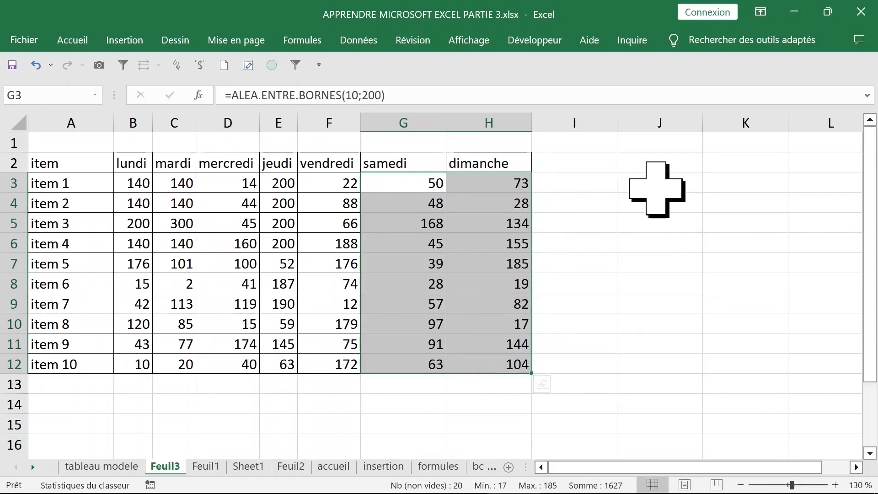
Enter and leave an empty cell in column J to check how the random numbers in G3:H12 recalculate
click(657, 185)
click(645, 165)
double_click(638, 165)
click(661, 209)
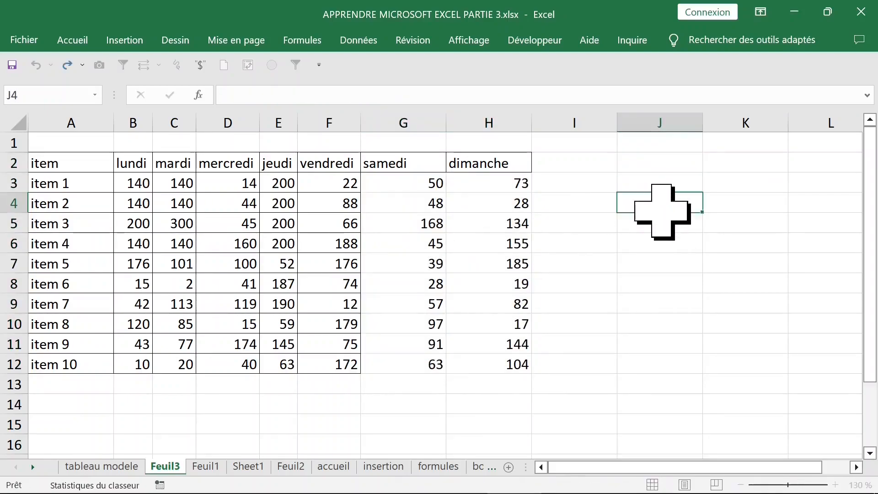
click(502, 201)
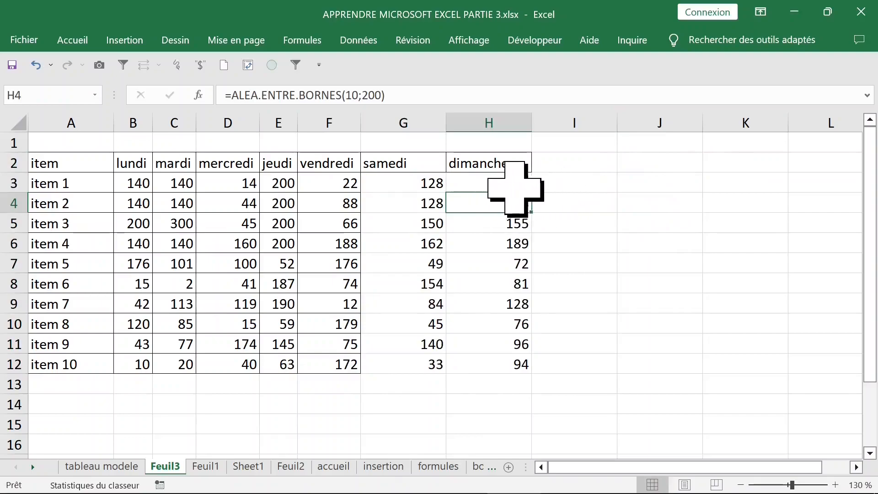
Replace the random formulas in G3:H12 with their values only, copied in place
drag(422, 186, 506, 364)
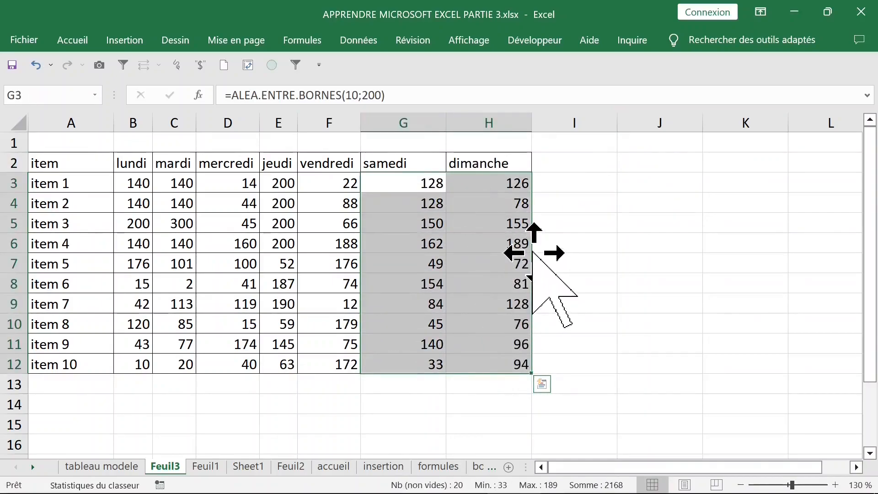
mouse_move(532, 253)
mouse_down()
mouse_move(663, 250)
mouse_move(453, 251)
mouse_move(730, 279)
mouse_move(715, 251)
mouse_move(676, 262)
mouse_move(535, 236)
mouse_move(517, 244)
mouse_up()
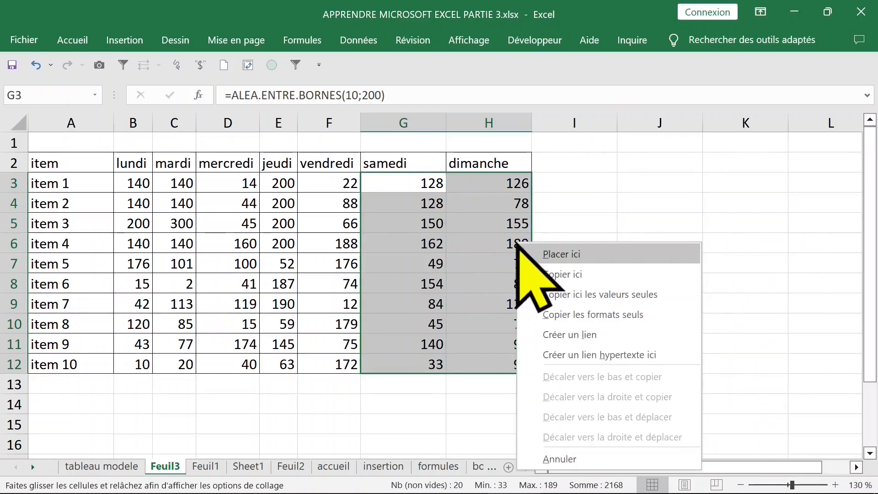
click(678, 299)
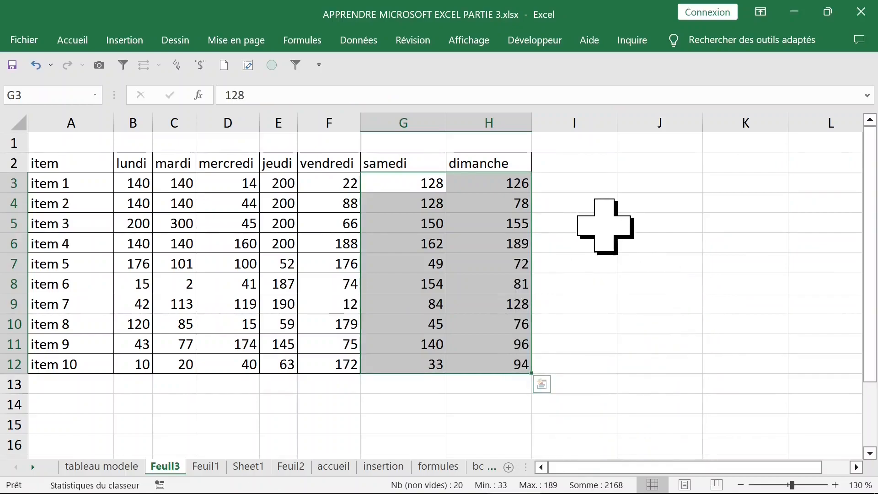
Select the whole item-by-weekday table A2:H12 and apply borders to all its cells
click(605, 226)
click(526, 226)
click(572, 201)
click(554, 164)
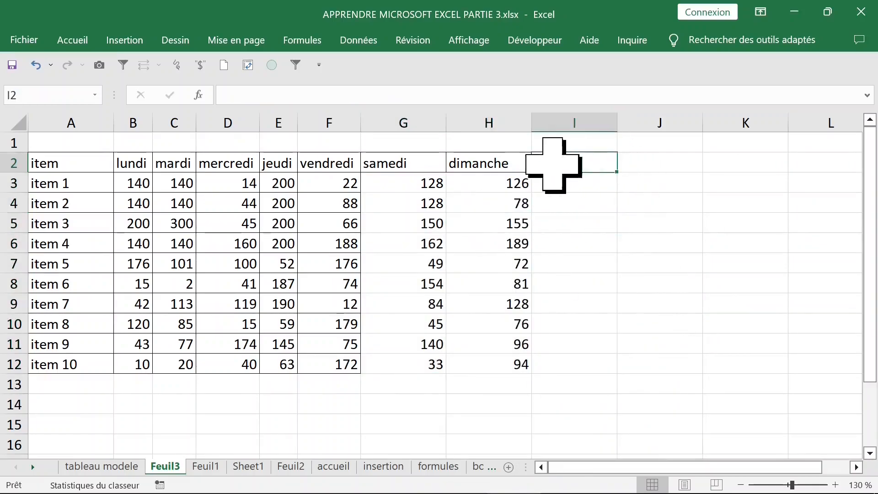
drag(69, 166, 521, 361)
click(281, 223)
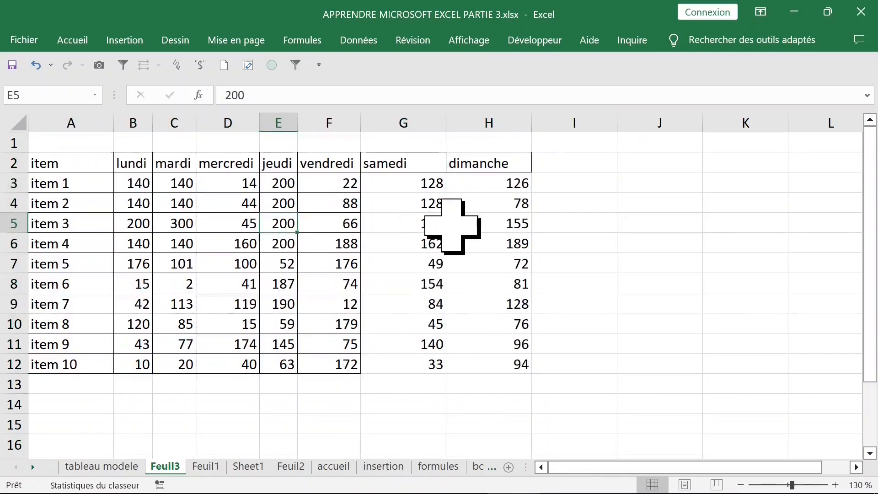
key(ctrl+asterisk)
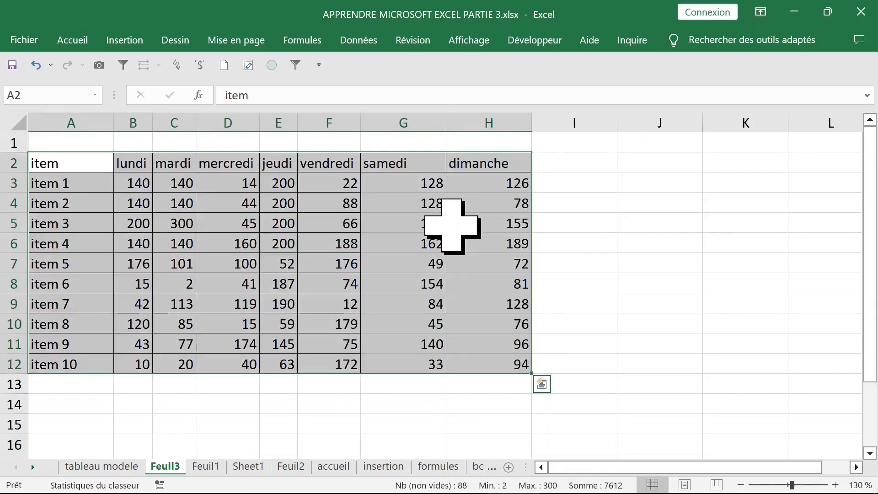
click(84, 41)
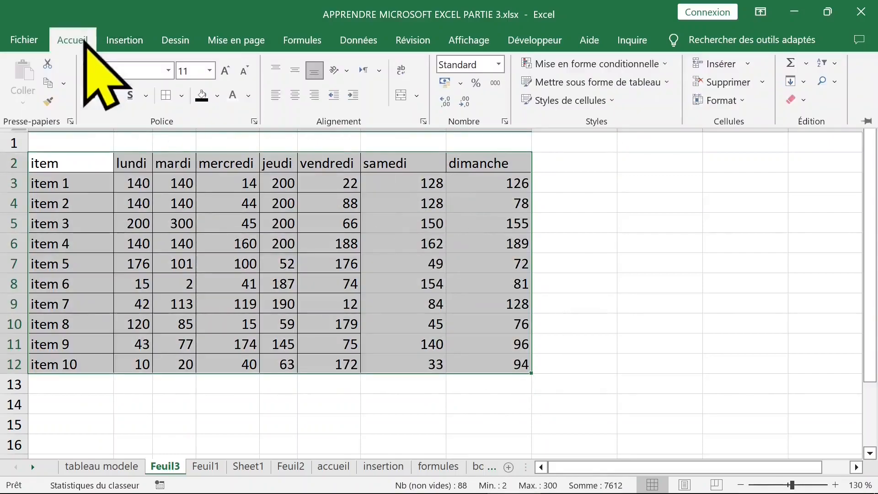
Autofit the widths of weekday columns B to H to their contents
click(478, 124)
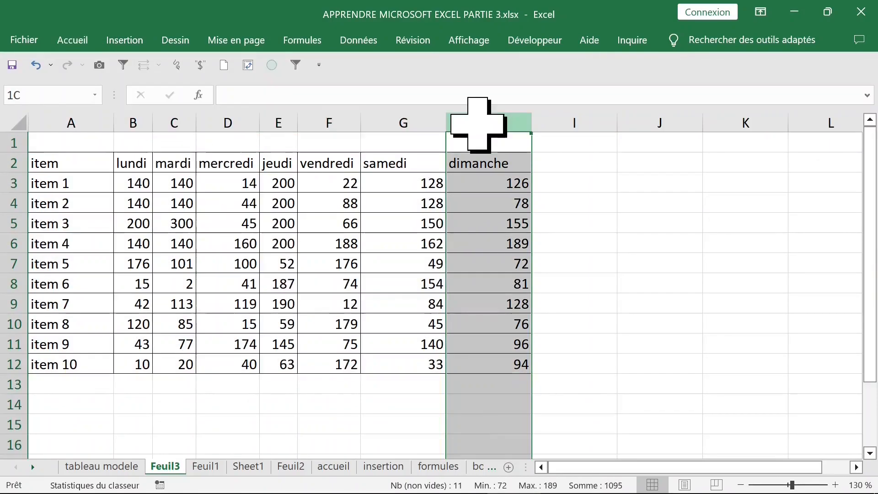
drag(478, 123, 144, 126)
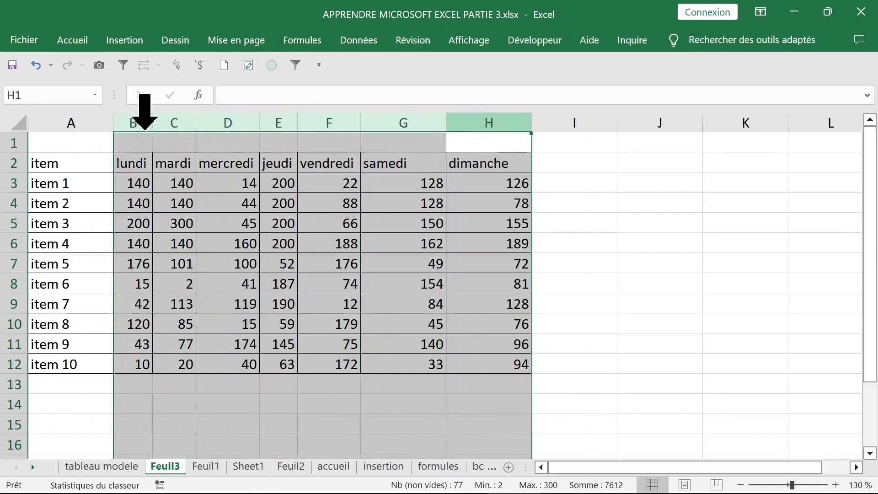
double_click(361, 127)
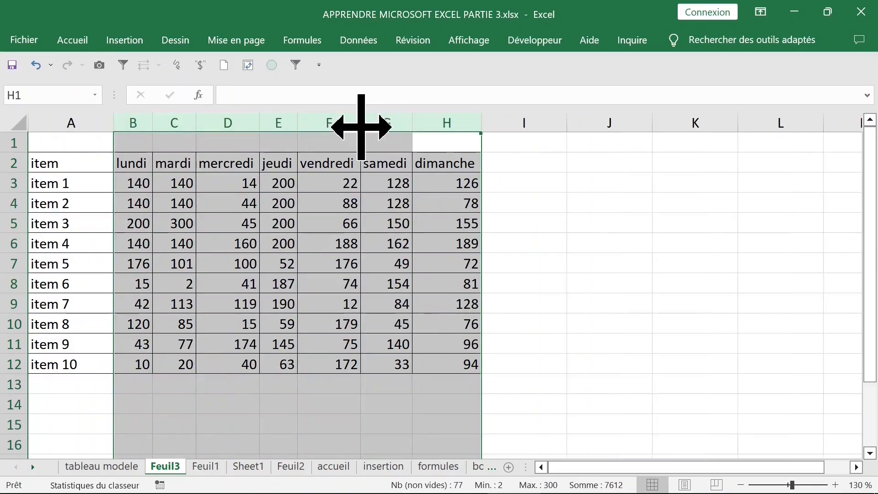
click(231, 258)
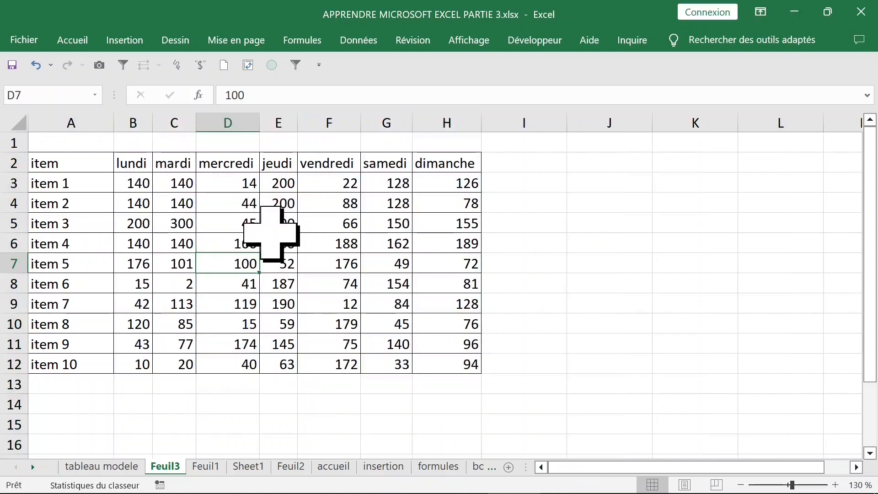
Add shaded SOMME totals for the weekdays in row 13 (blue) and for the items in column I (green)
scroll(271, 234, down, 1)
drag(141, 367, 453, 360)
scroll(405, 363, up, 1)
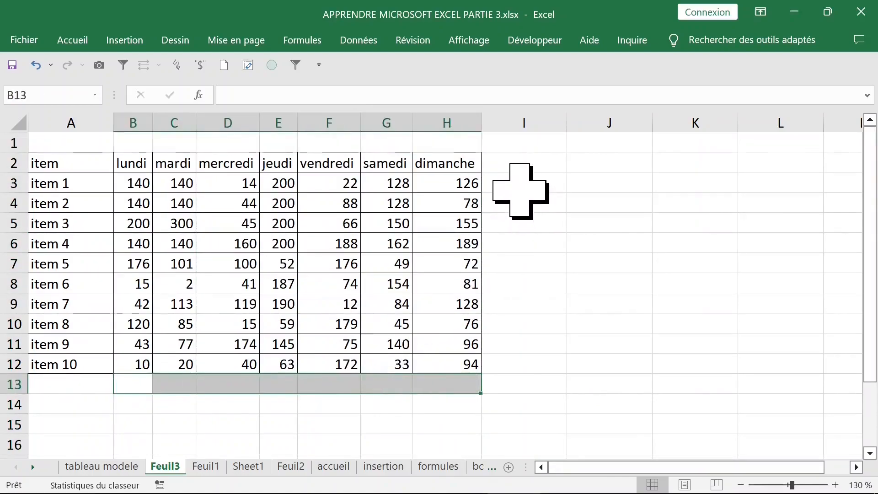
drag(520, 191, 522, 282)
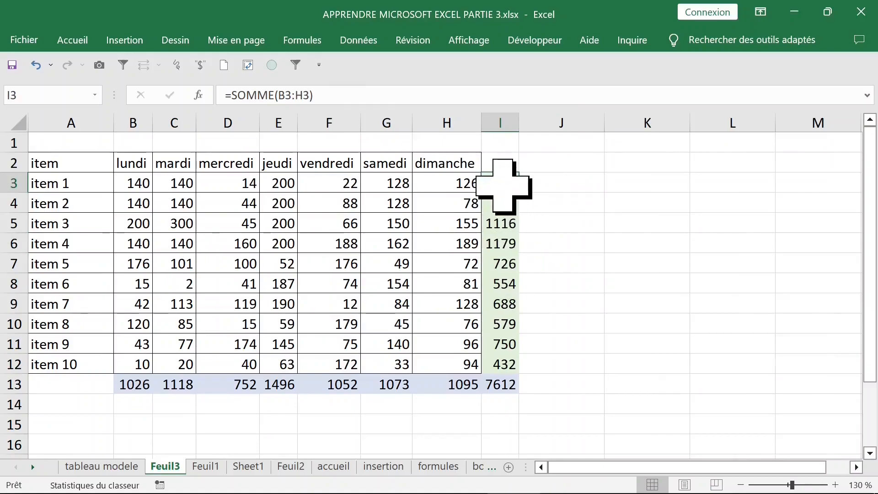
Replace the column I totals with row averages using =MOYENNE(B3:H3), extended down to I13
drag(503, 187, 500, 388)
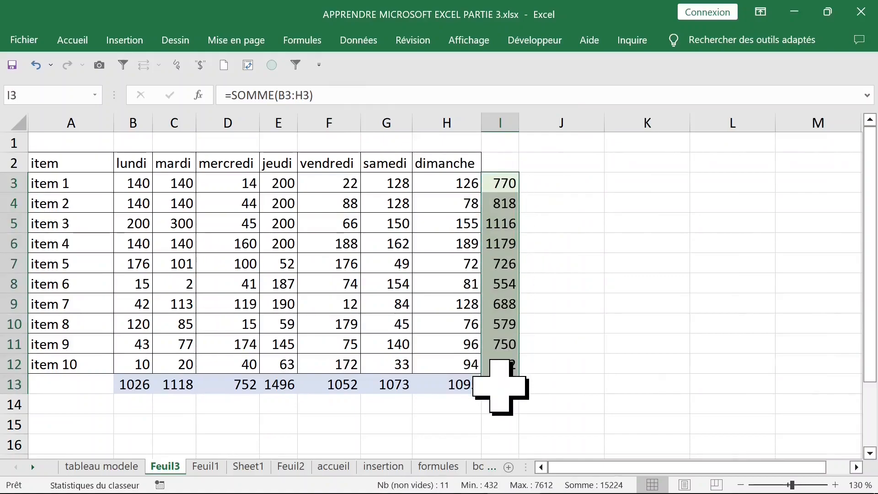
click(74, 40)
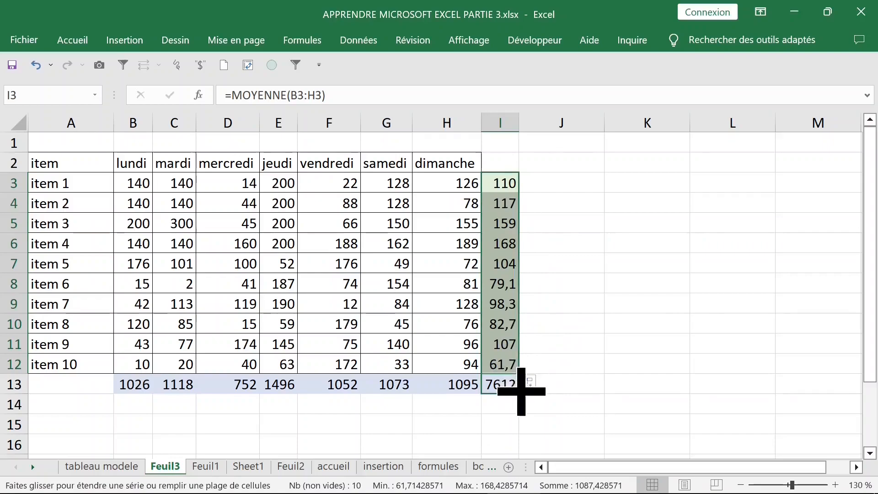
drag(521, 392, 513, 382)
Replace the lundi total in B13 with the column average =MOYENNE(B3:B12)
click(464, 383)
click(134, 383)
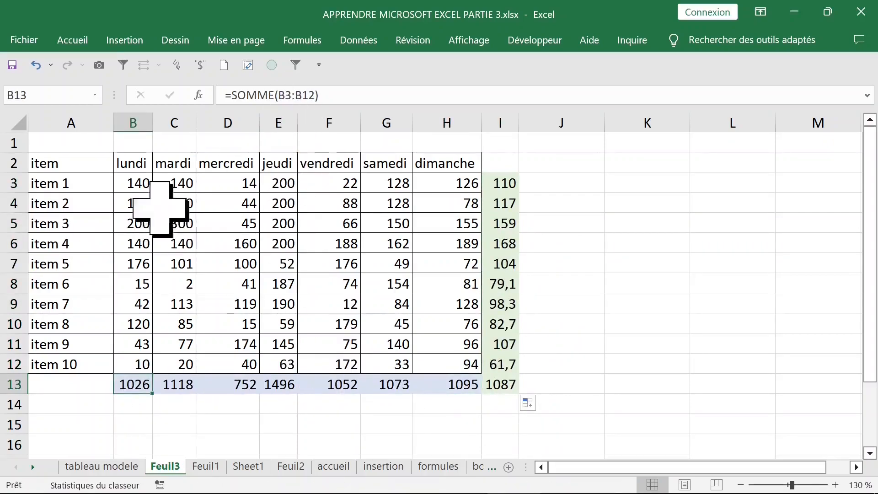
click(134, 122)
click(133, 384)
click(73, 39)
click(807, 64)
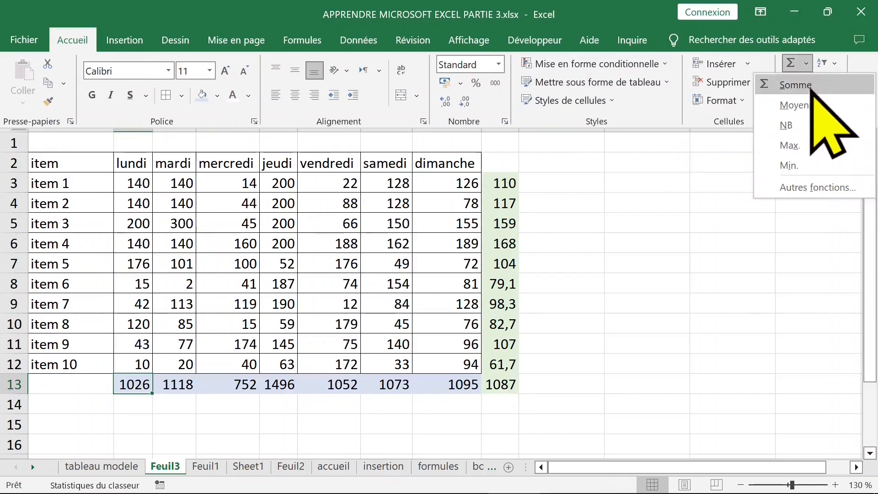
click(808, 158)
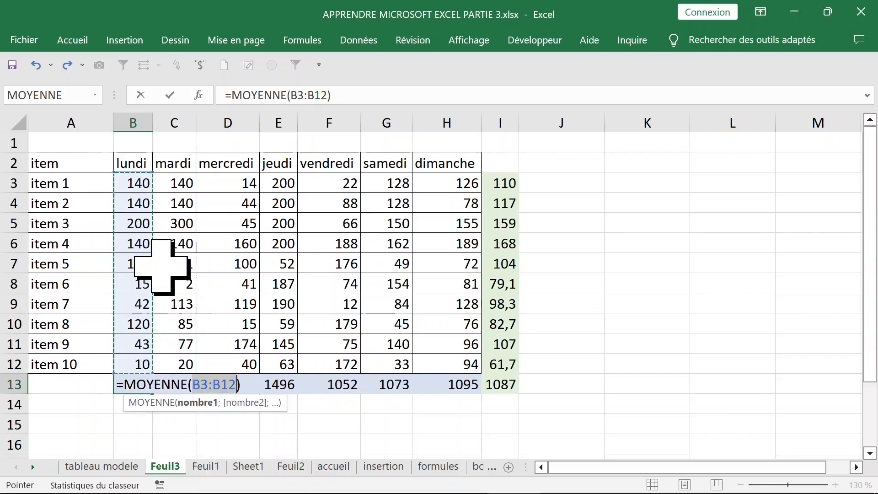
key(Return)
Fill the average formula from B13 across row 13 to I13
click(133, 384)
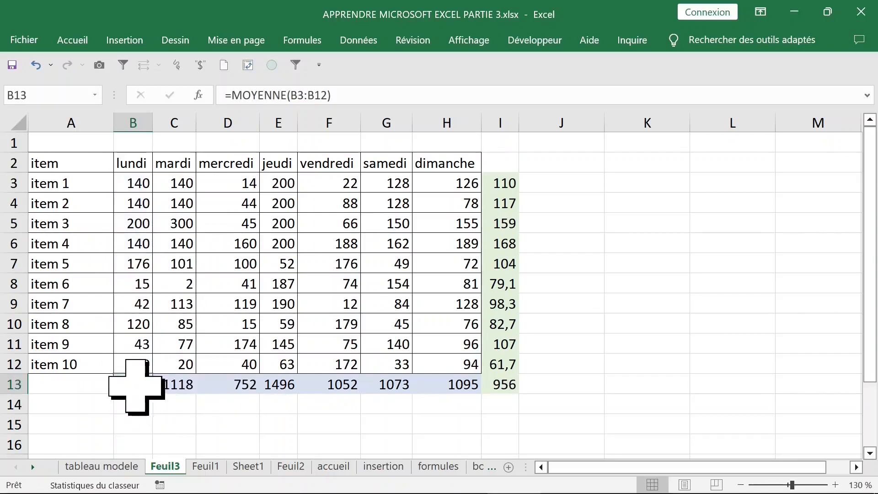
drag(158, 399, 520, 390)
click(494, 389)
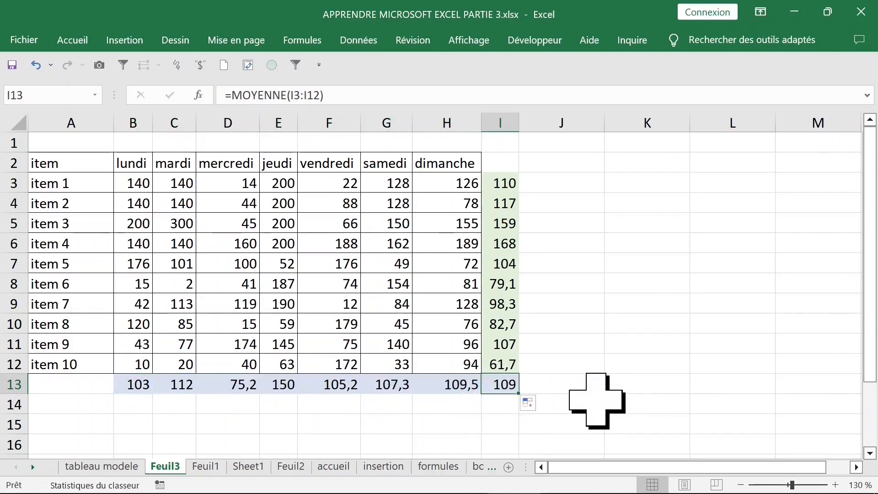
click(504, 189)
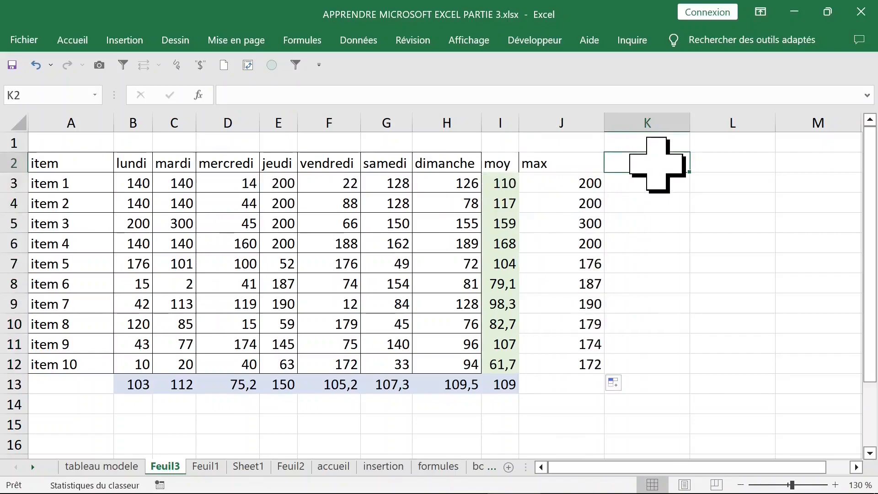
Add a min column in K with the header in K2 and =MIN(B3:H3) in K3, filled down to K12
text(m)
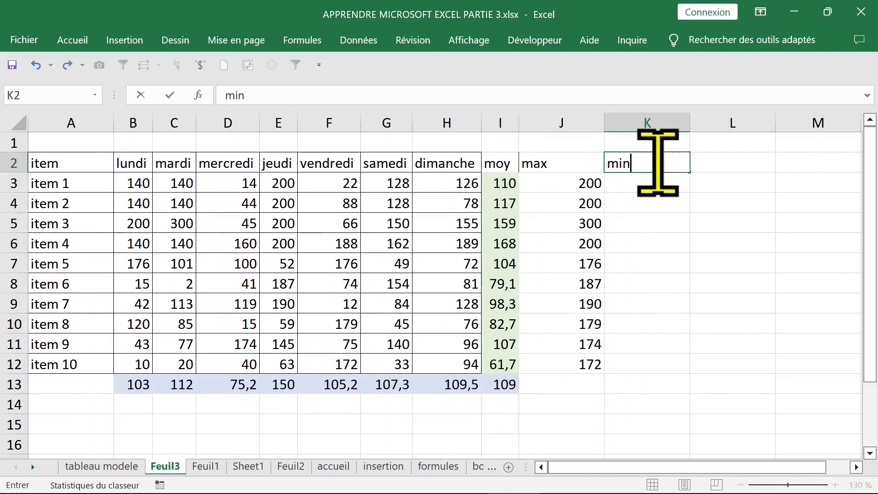
text(in)
key(Tab)
drag(454, 186, 136, 178)
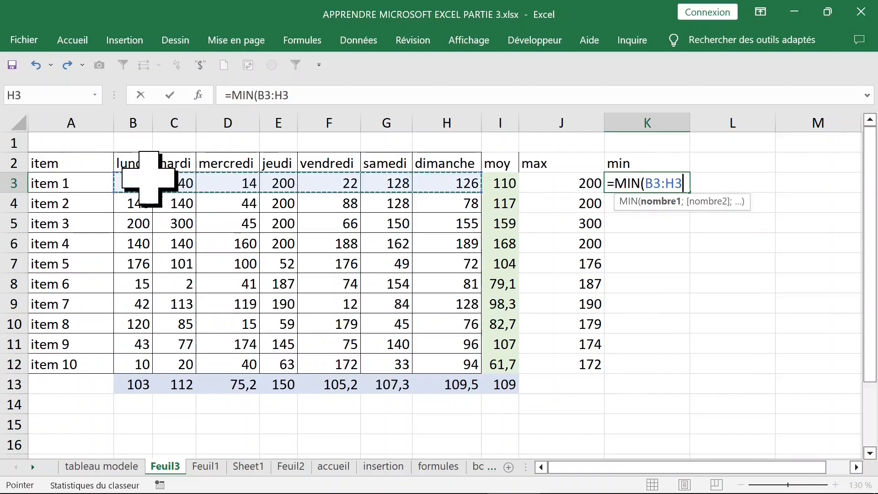
key(Return)
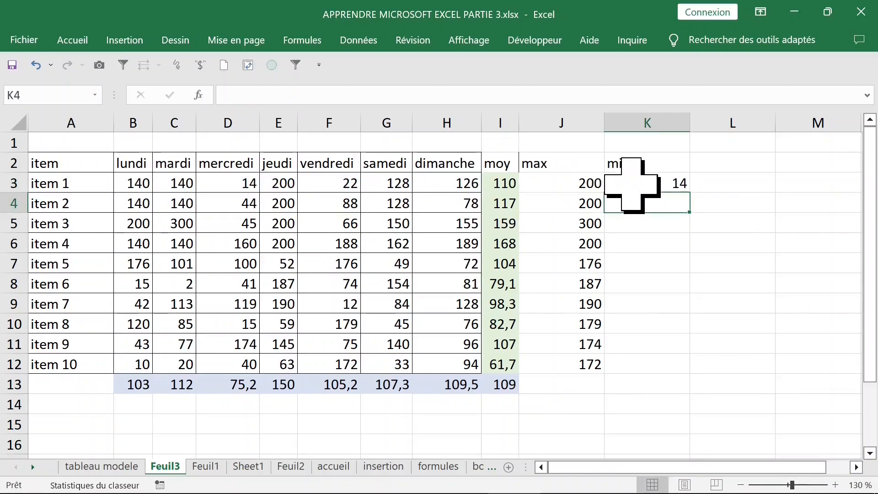
click(659, 188)
double_click(689, 192)
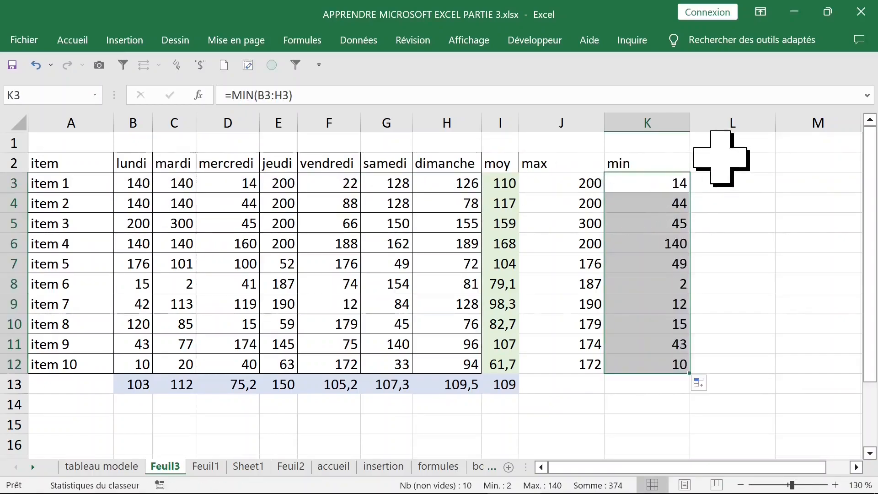
Calculate each item's range in column L with =J3-K3 in L3, filled down to L12
click(738, 184)
double_click(742, 186)
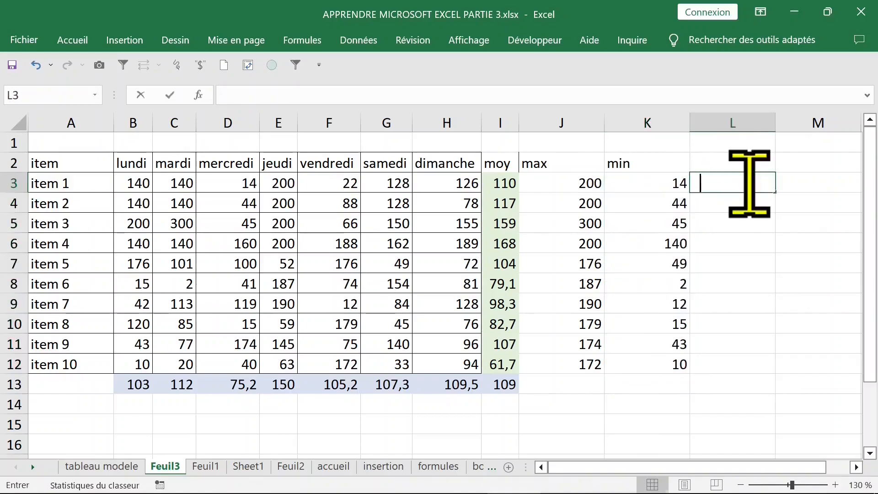
text(=)
click(578, 183)
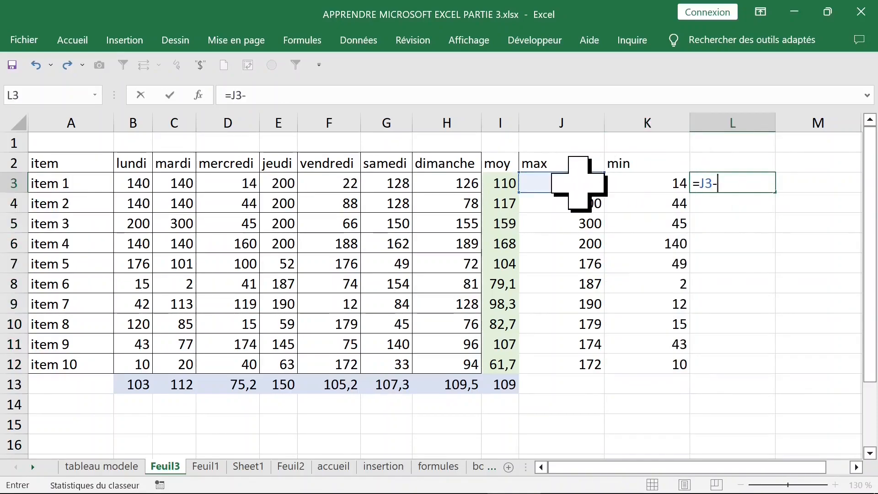
text(-)
click(641, 184)
key(Return)
click(745, 185)
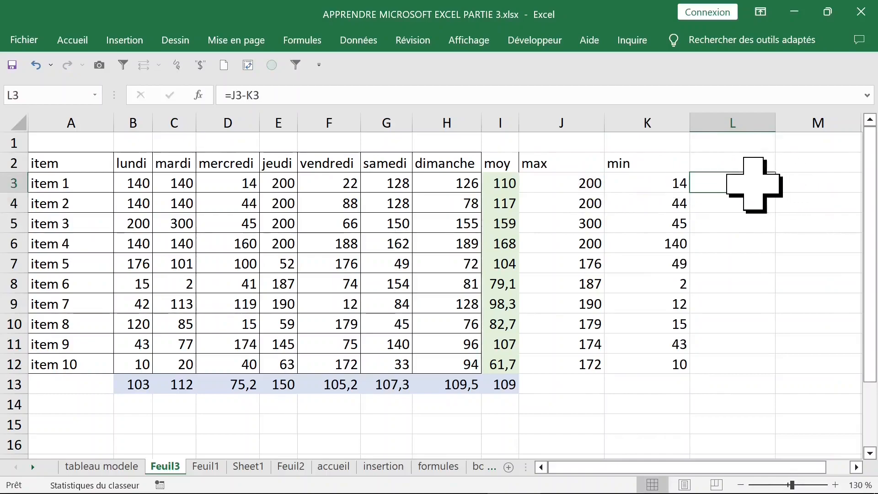
double_click(776, 192)
Enter the header etendu in L2 and autofit column L to its contents
click(742, 160)
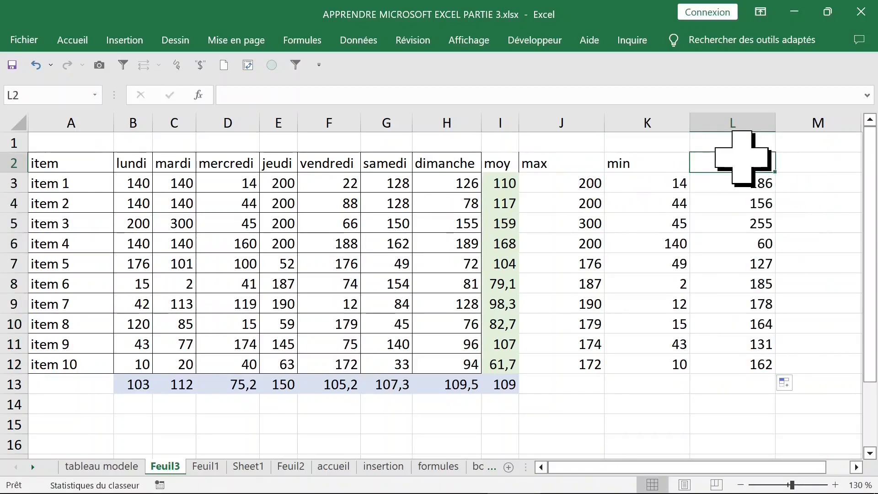
text(eten)
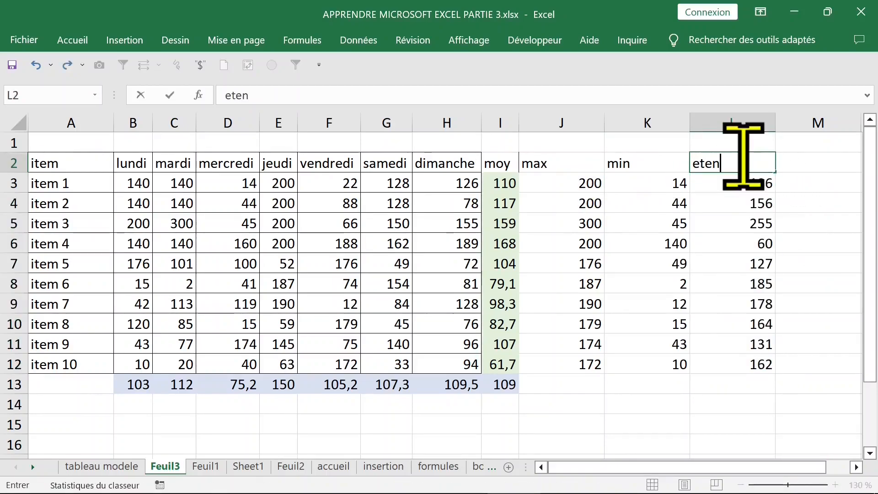
text(du)
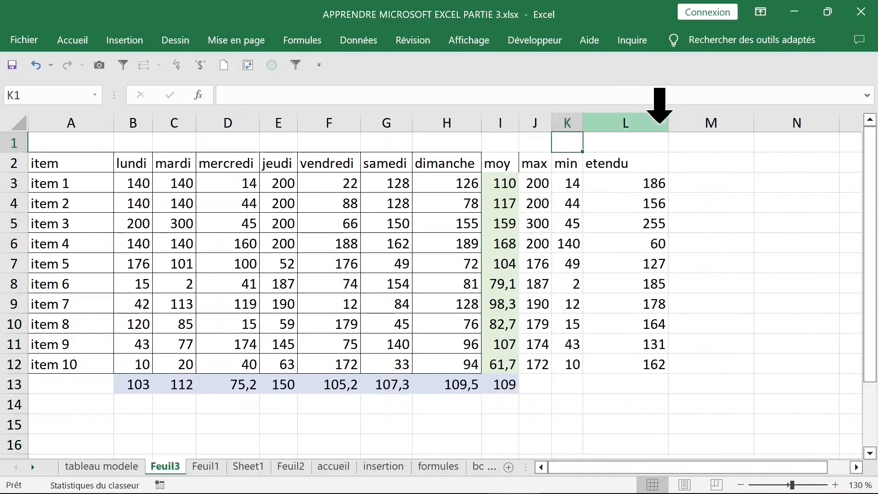
click(648, 125)
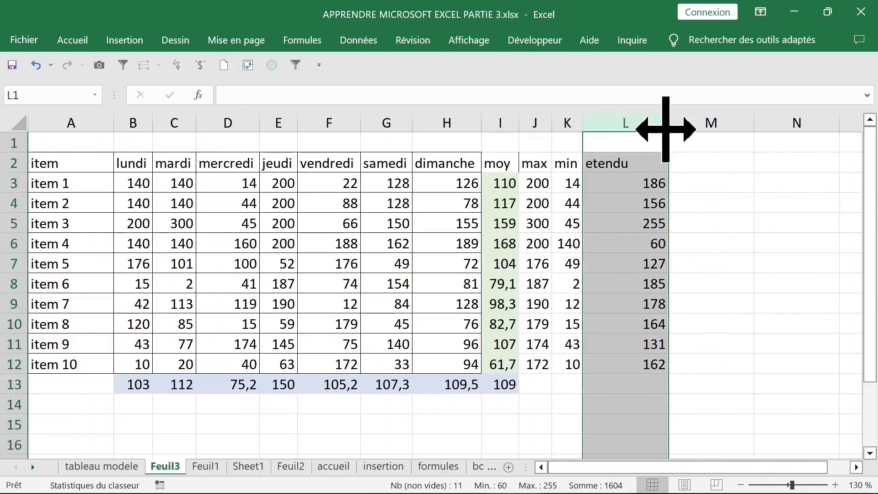
double_click(668, 122)
click(620, 197)
click(547, 168)
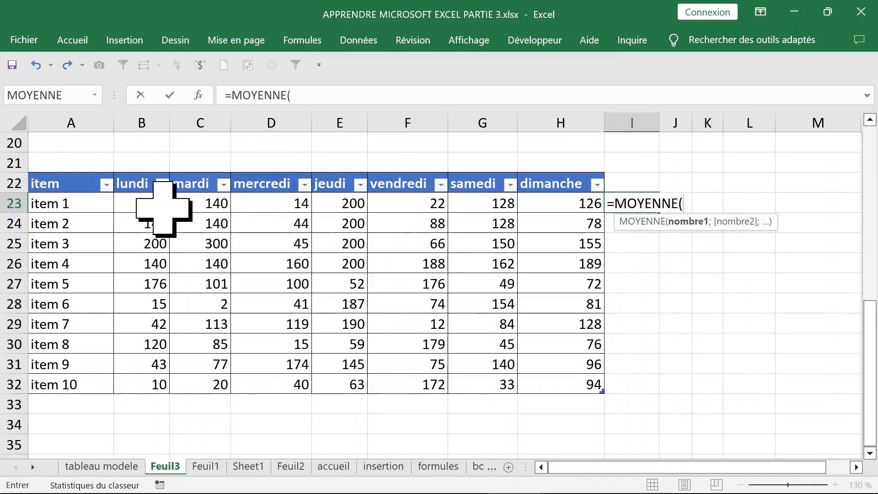
Add a row-average column to the formatted table with =MOYENNE(Tableau2[@[lundi]:[dimanche]]) in I23 and autofit column I
drag(156, 204, 557, 202)
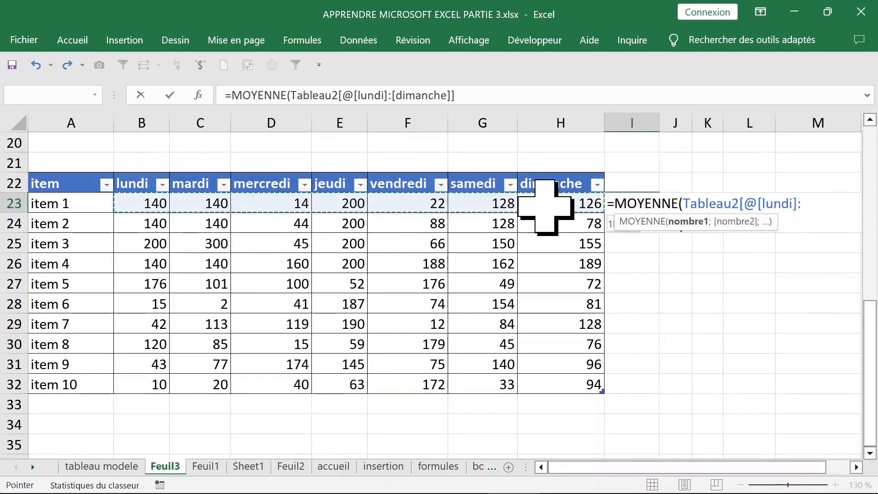
key(Return)
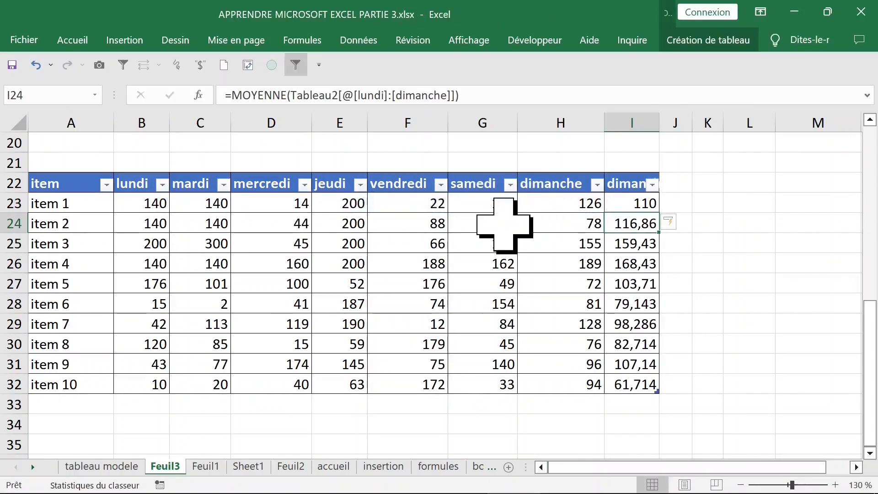
double_click(659, 123)
click(715, 183)
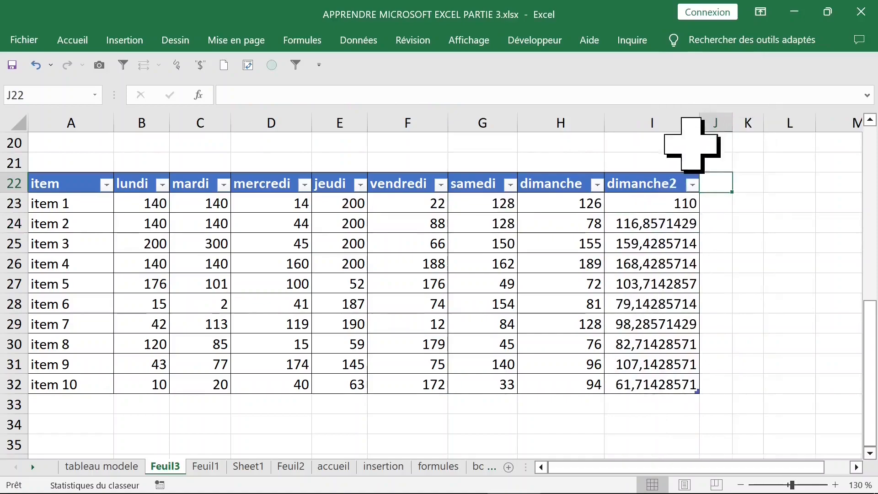
Rename the dimanche2 column header in cell I22 to "moyenne"
click(647, 185)
text(mo)
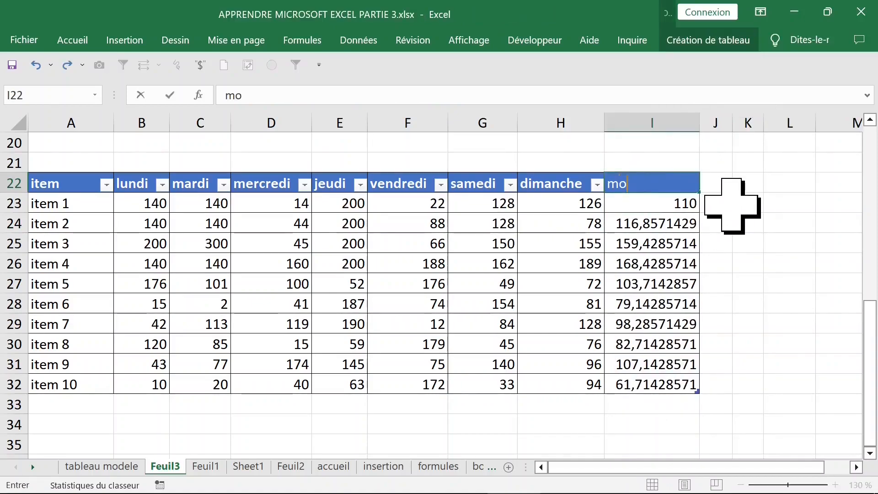
text(yenne)
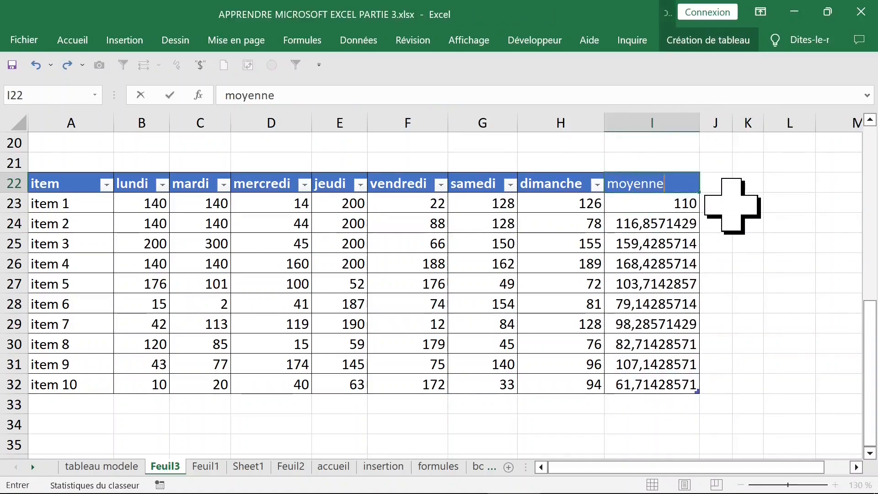
click(657, 267)
Add a "max" column in J with =MAX(Tableau2[@[lundi]:[dimanche]]) and widen it to fit its header
click(722, 186)
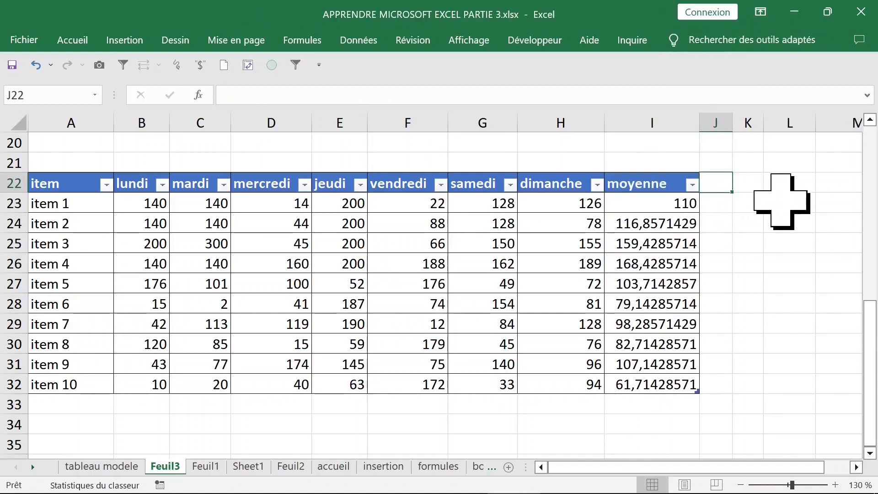
text(max)
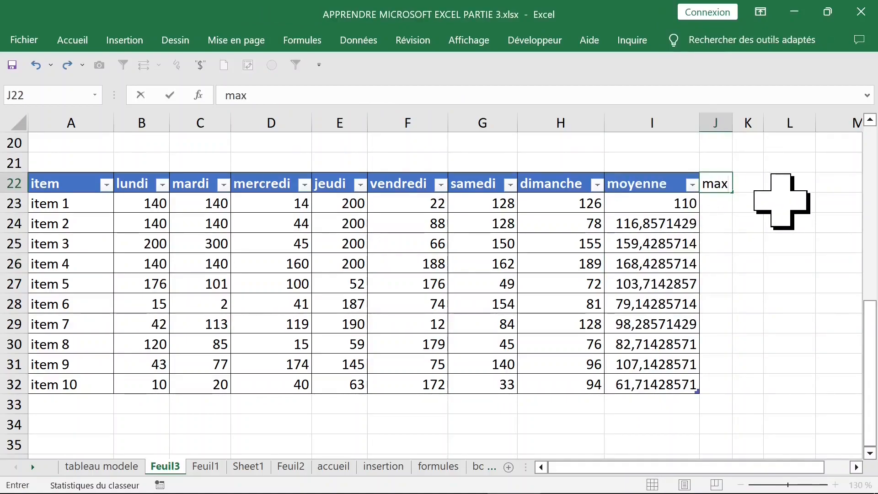
key(Return)
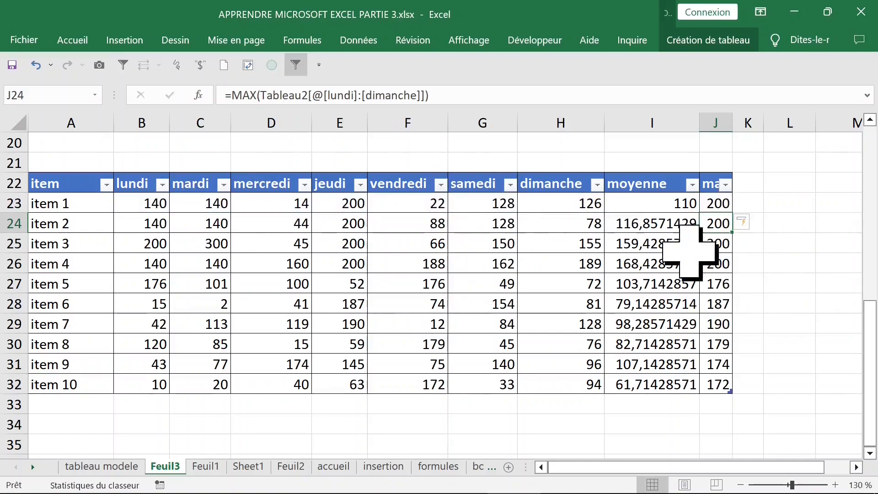
drag(745, 125, 747, 125)
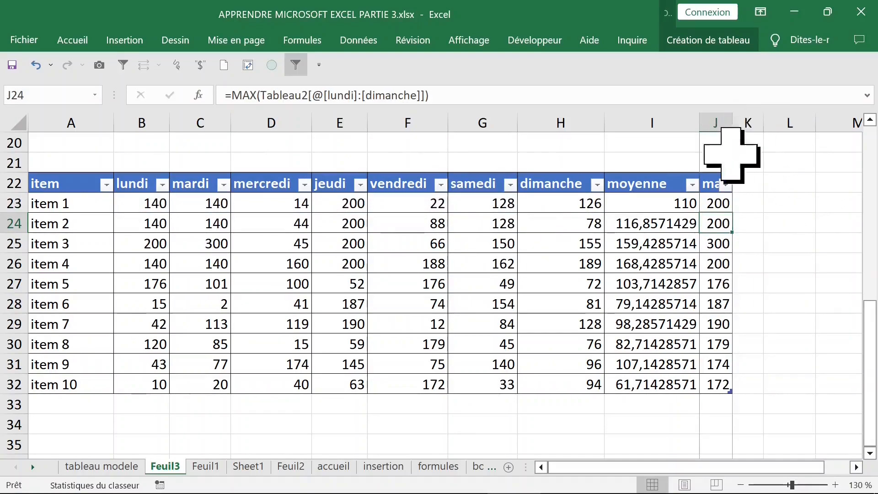
Format the moyenne values in I23:I32 with two decimal places
click(659, 203)
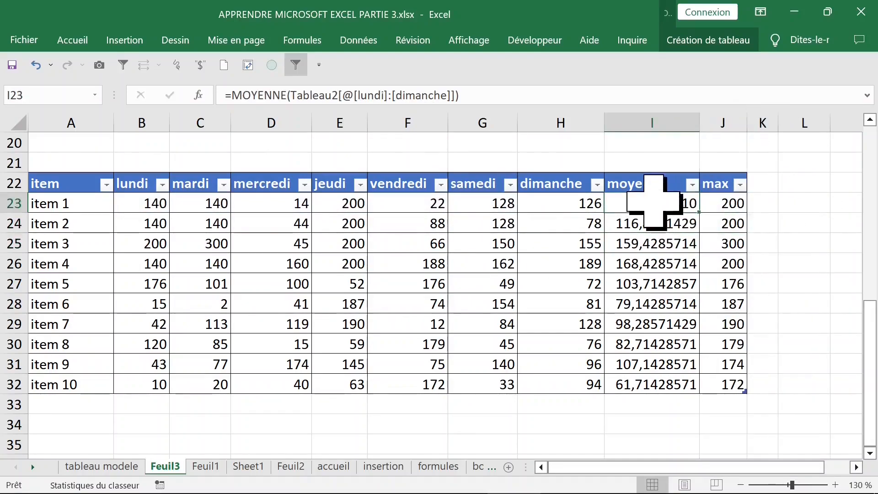
drag(654, 204, 649, 384)
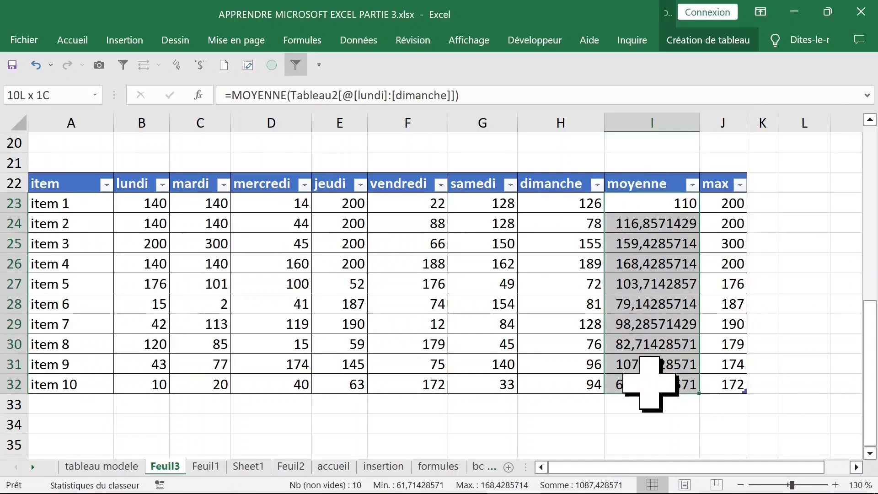
click(72, 40)
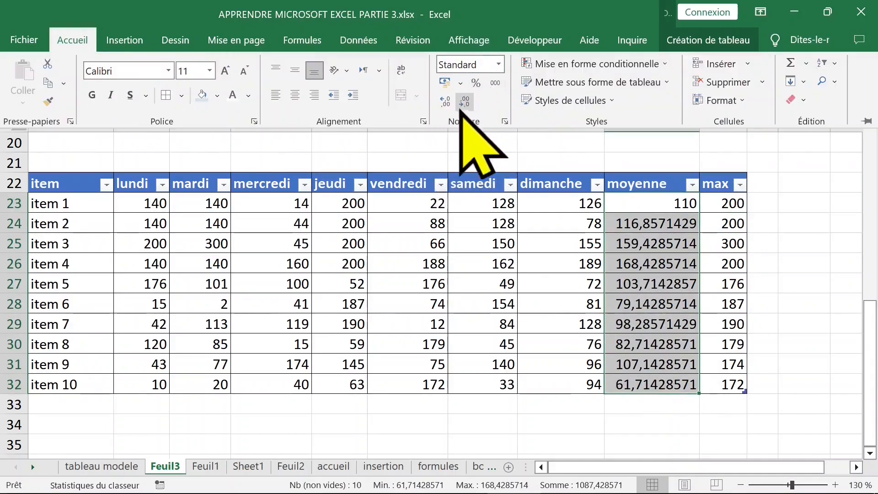
Append an "item 11" row in row 33 with the lundi to dimanche values 12, 14, 16, 18, 20, 40 and 78
text(11)
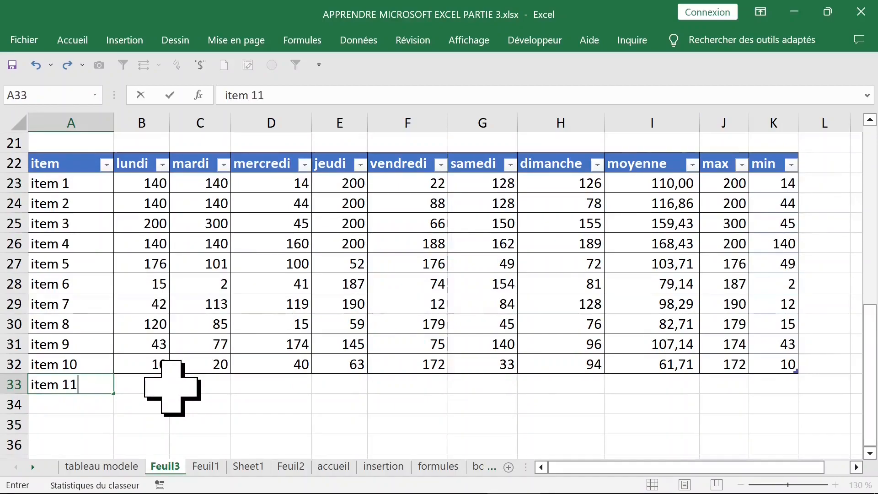
click(234, 385)
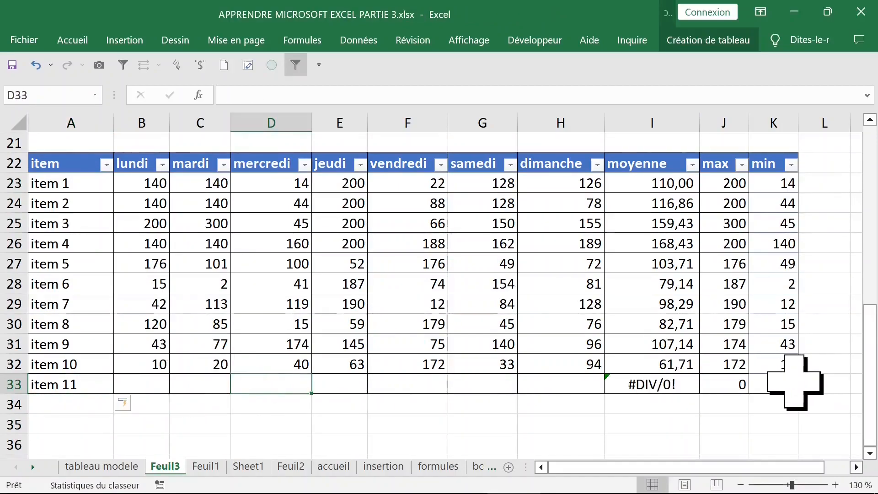
click(146, 386)
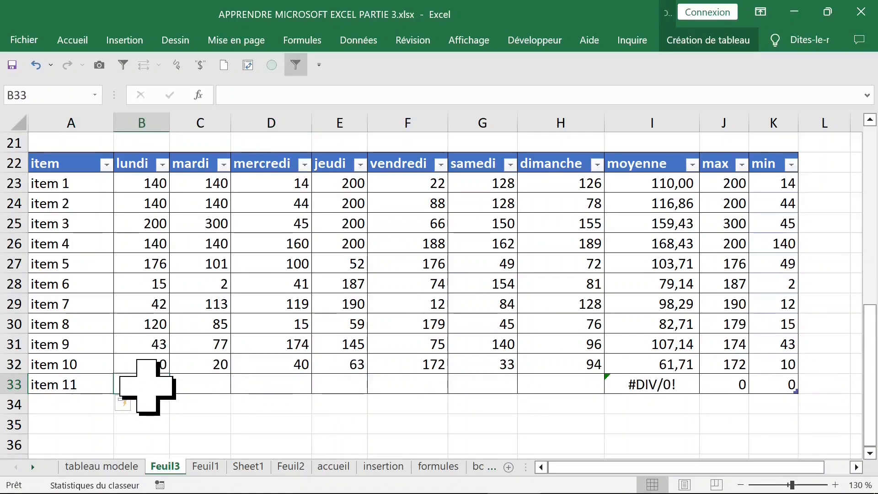
text(12)
key(Tab)
text(14)
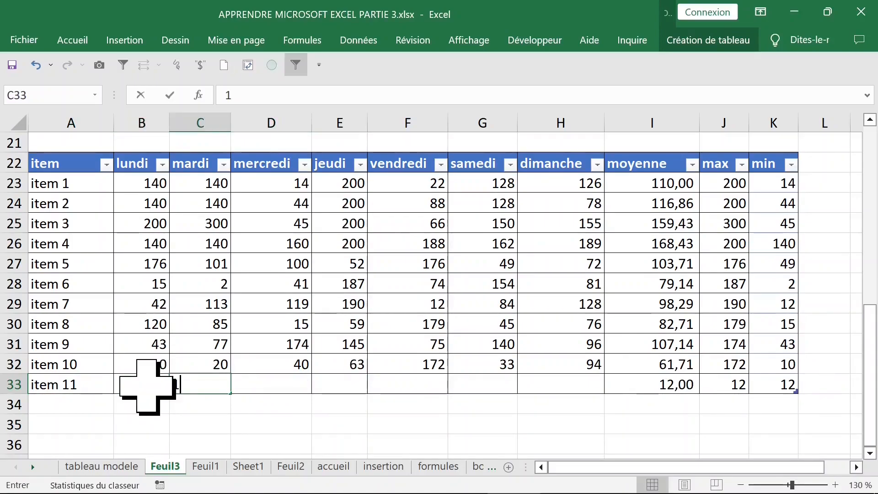
key(Tab)
text(16	18	20	40	)
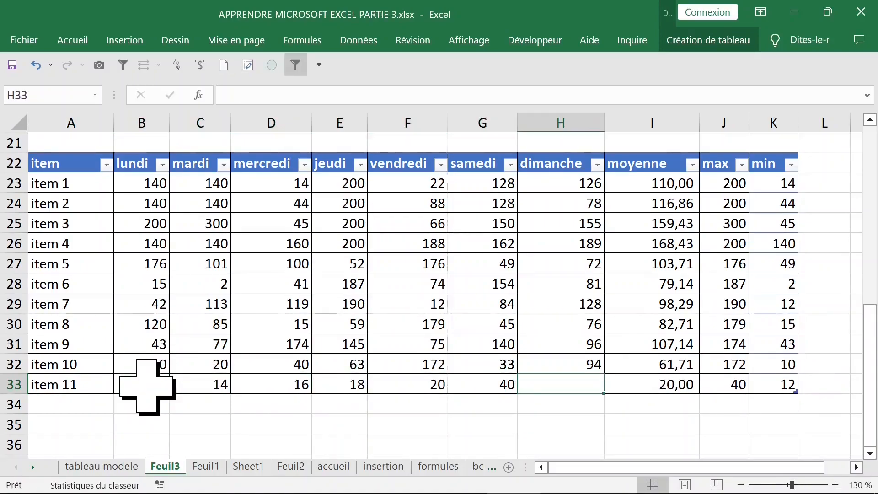
text(78)
key(Tab)
key(Tab)
key(Tab)
Delete the entire sheet row containing item 5 and undo the deletion
scroll(368, 394, down, 1)
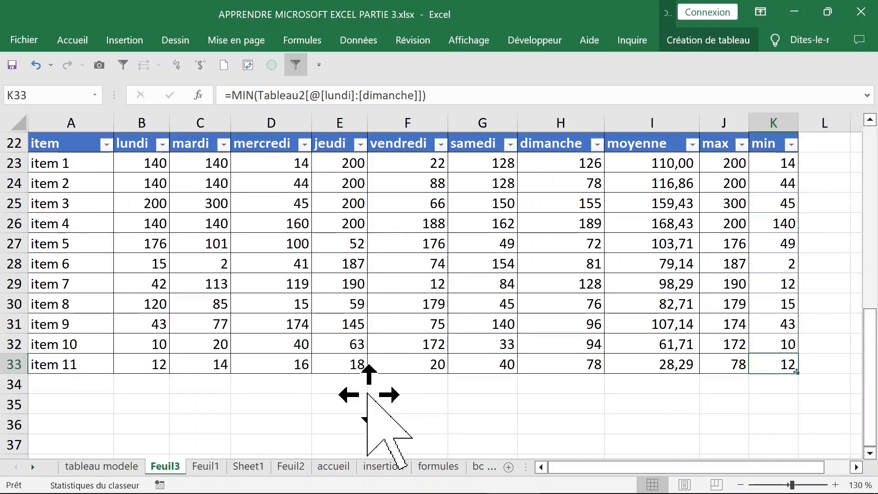
click(133, 247)
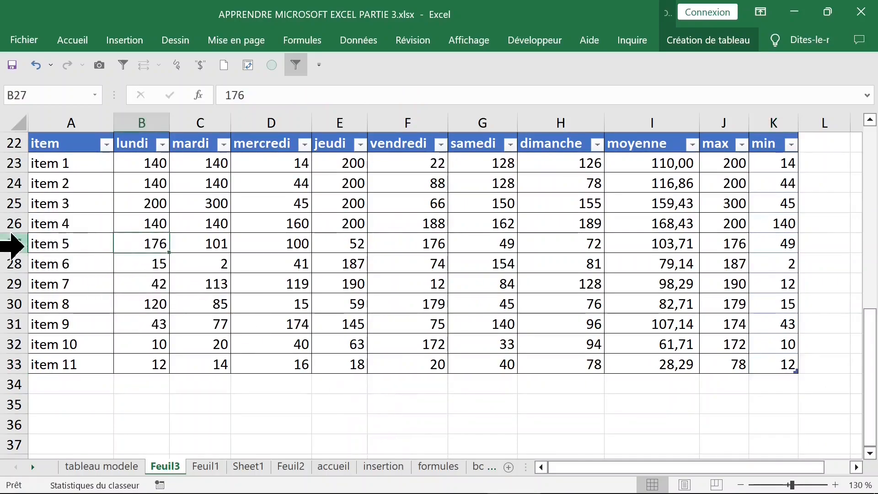
click(9, 244)
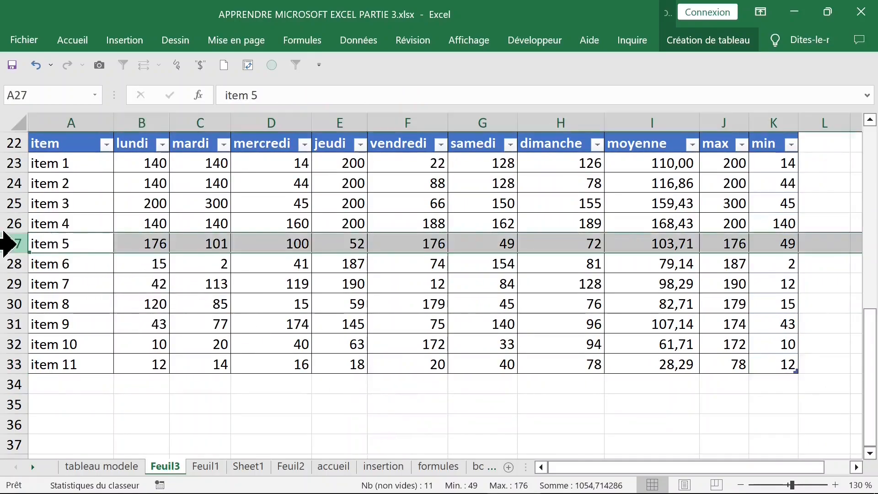
right_click(9, 243)
click(65, 378)
click(271, 283)
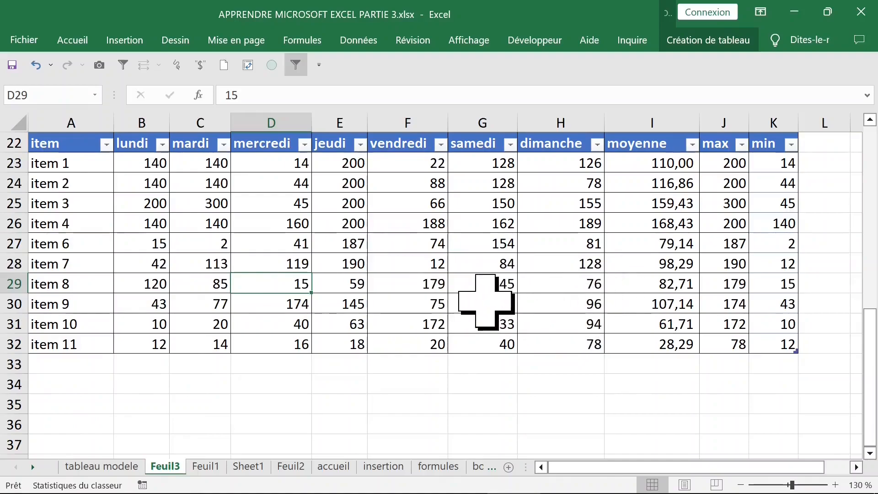
key(ctrl+z)
Append an "item 12" row in row 34 and fill all its day cells B34:H34 with 25
scroll(363, 336, down, 1)
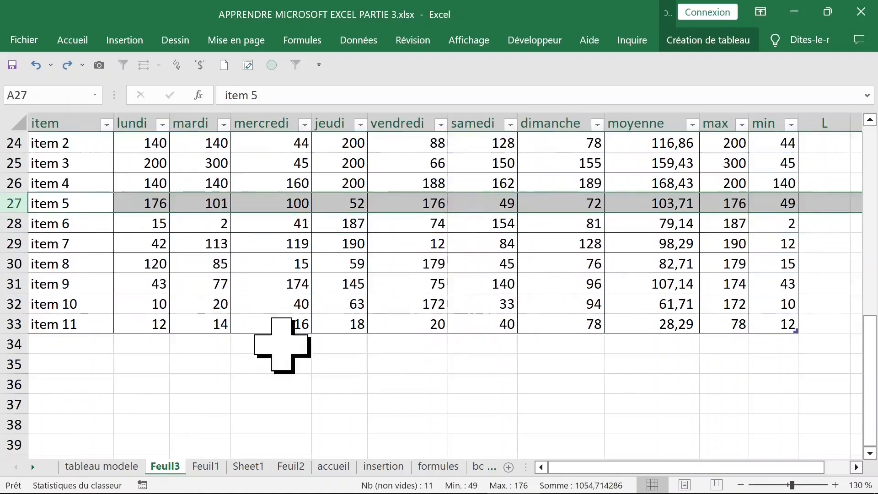
click(82, 344)
text(ite)
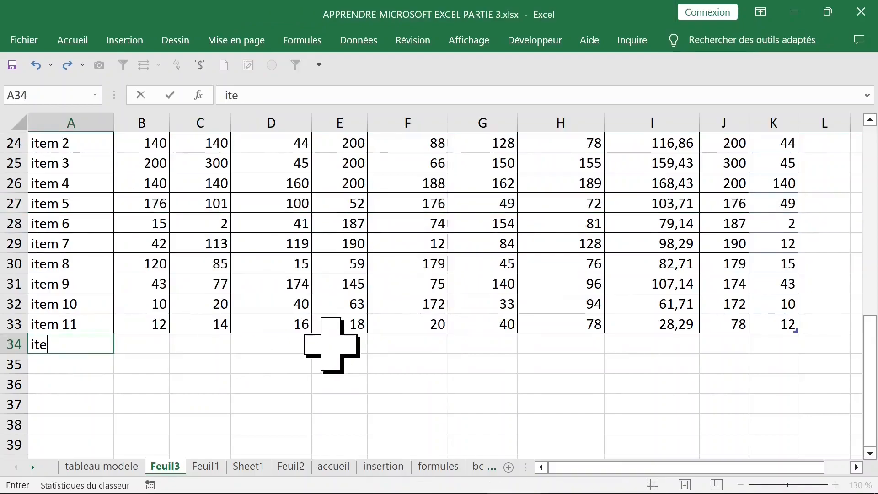
text(m 12)
click(293, 362)
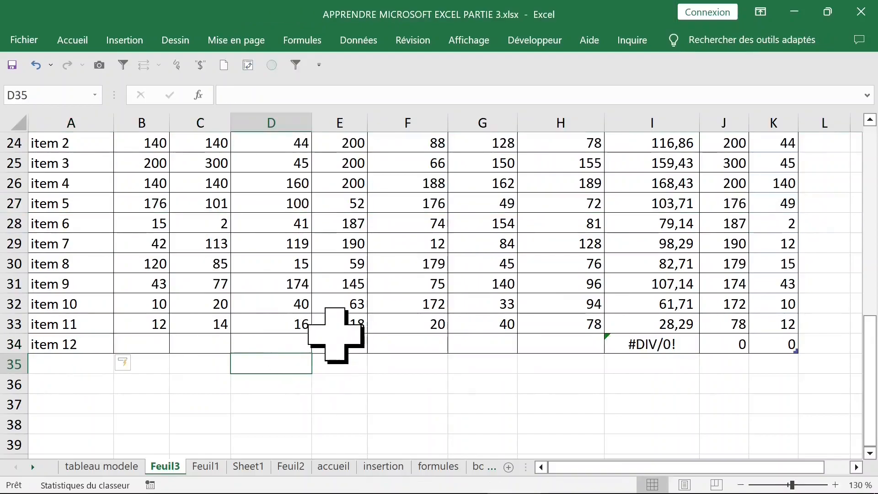
scroll(349, 337, down, 1)
drag(142, 304, 563, 304)
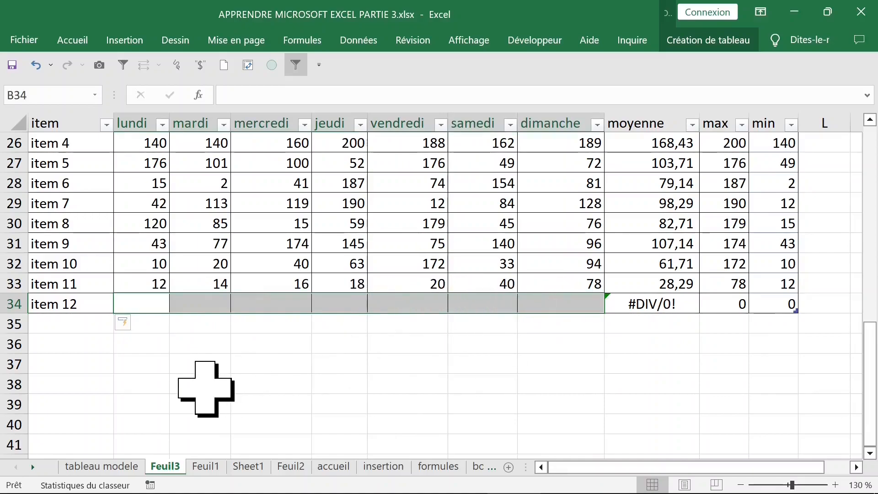
text(2)
key(ctrl+Return)
Enter the weights 2, 3, 4, 2, 5, 1 and 1 in B21:H21, above the lundi to dimanche headers
scroll(539, 352, up, 4)
scroll(540, 361, down, 1)
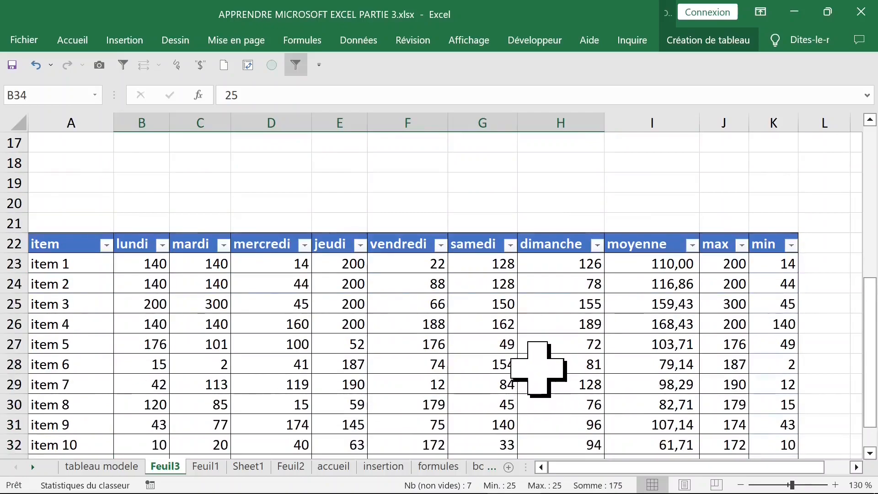
click(811, 266)
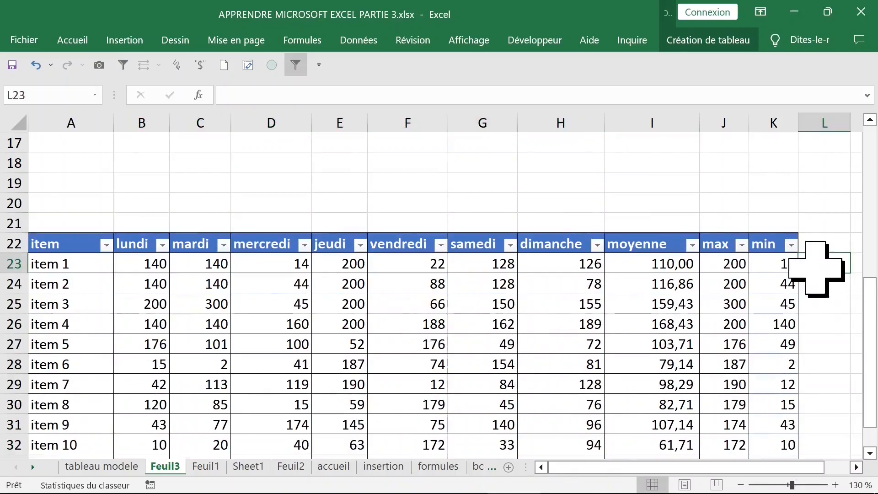
mouse_move(706, 468)
mouse_down()
mouse_move(724, 467)
mouse_move(693, 468)
mouse_up()
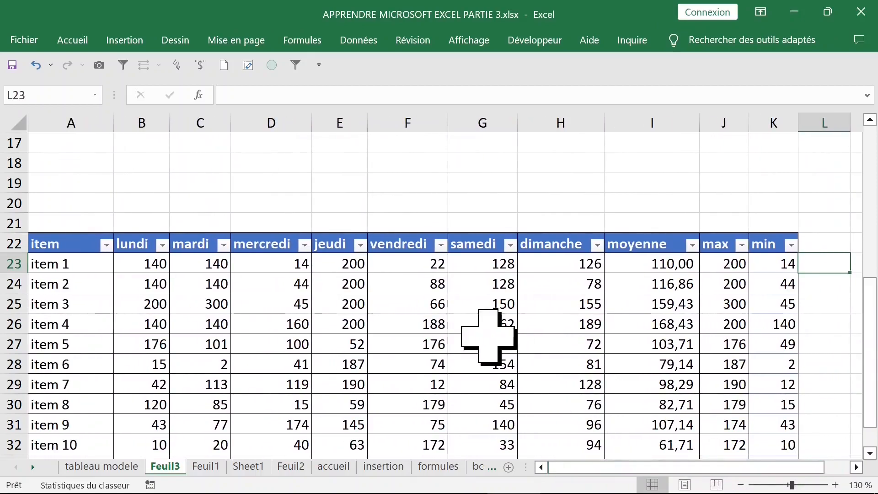
drag(141, 268, 569, 268)
click(147, 228)
text(2	3)
key(Tab)
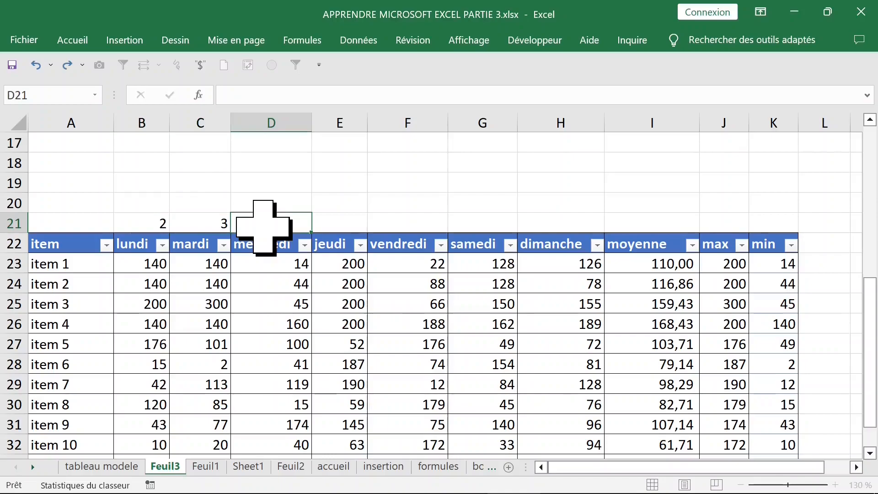
text(4)
key(Tab)
text(2)
key(Tab)
text(5)
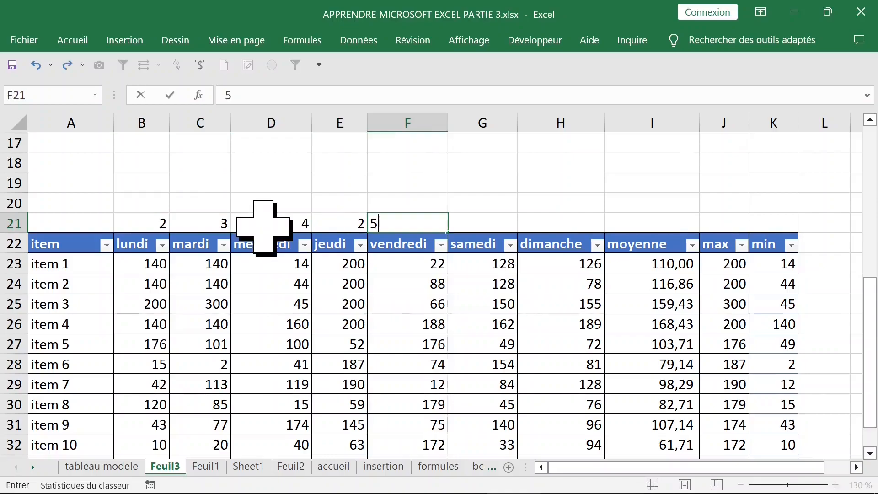
key(Tab)
text(1)
key(Tab)
text(1)
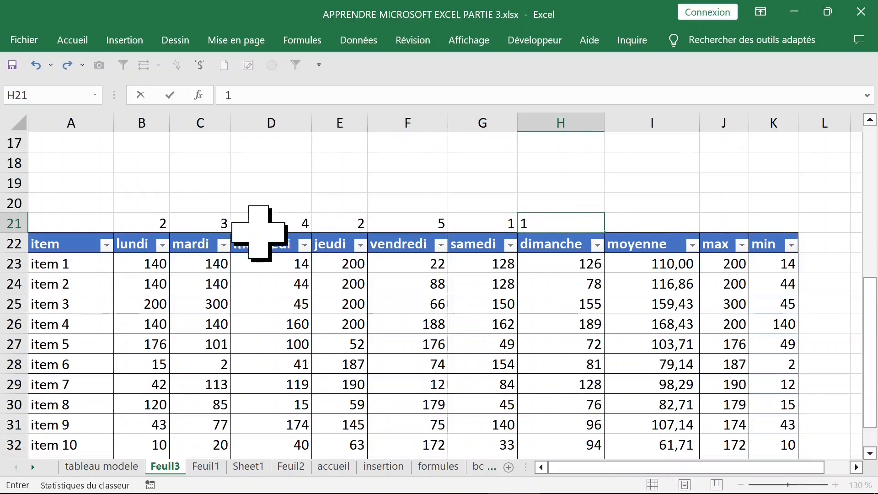
click(279, 342)
Add a table column in L with the header "moye pondérée" in L22 and widen it to fit the text
click(824, 263)
drag(705, 467, 726, 466)
click(746, 241)
text(moyenne)
key(Return)
key(Return)
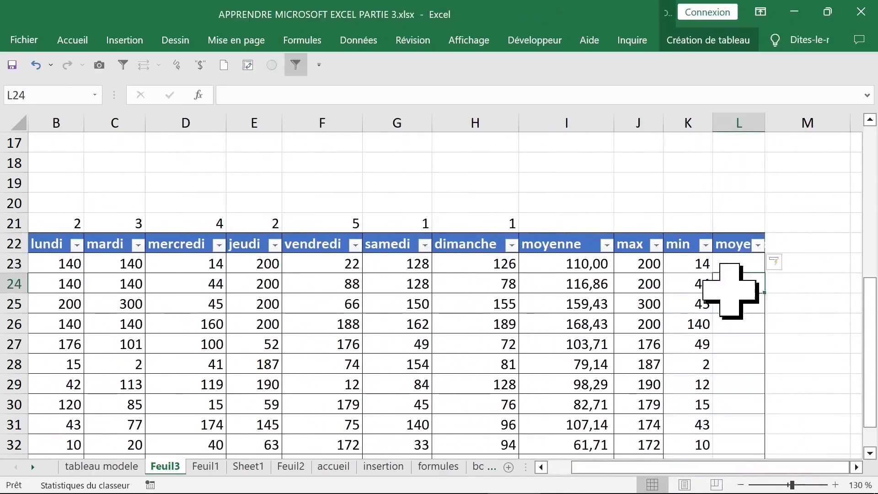
drag(764, 122, 838, 123)
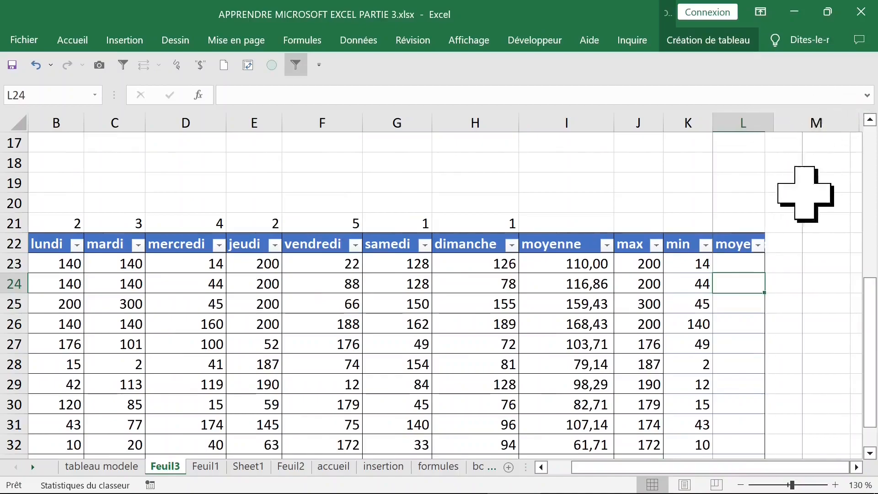
Enter =SOMMEPROD(Tableau2[@[lundi]:[dimanche]]*B21:H21) in L23 as the weighted sum for the moye pondérée column
click(777, 262)
text(=sommep)
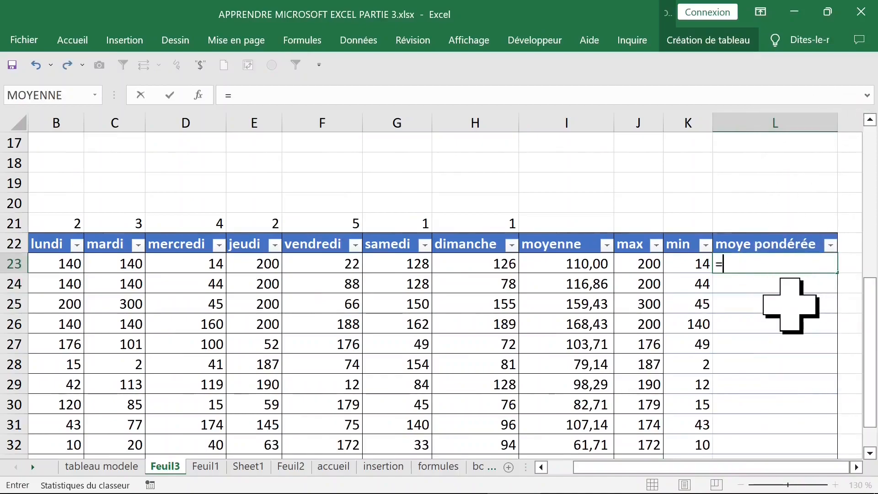
text(r)
key(Tab)
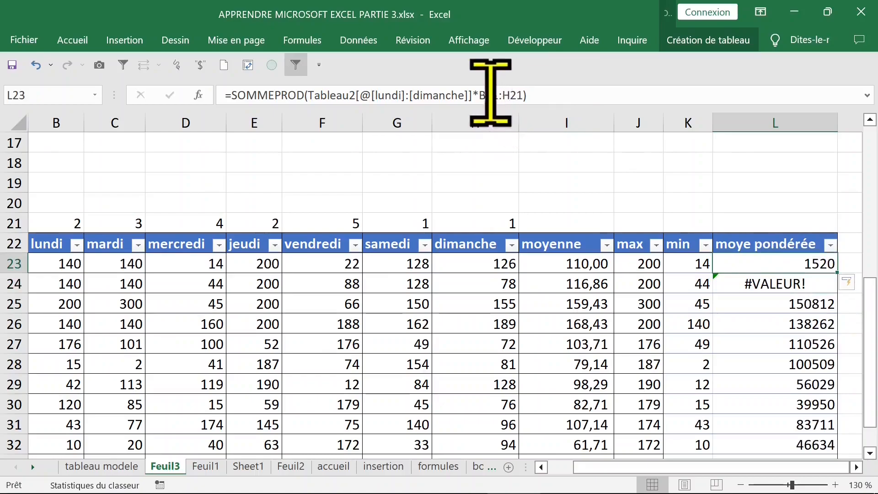
Make the weights range absolute in the L23 formula, as =SOMMEPROD(Tableau2[@[lundi]:[dimanche]]*$B$21:$H$21)
click(503, 93)
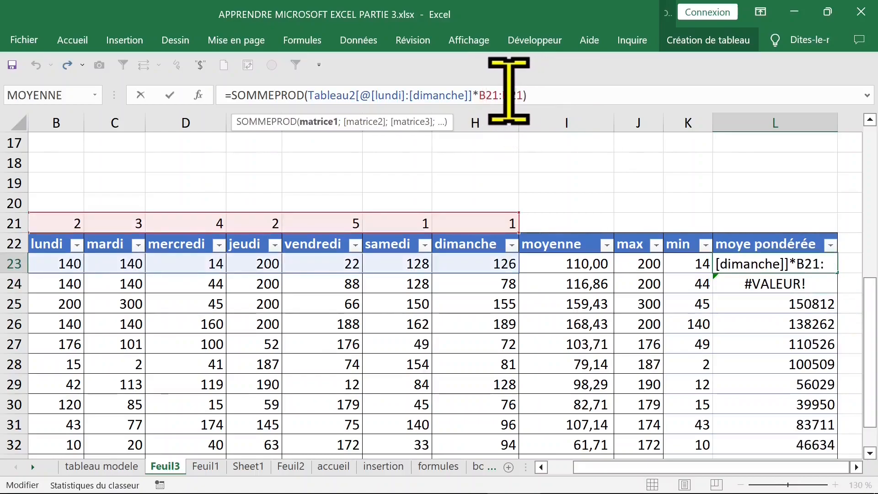
key(F4)
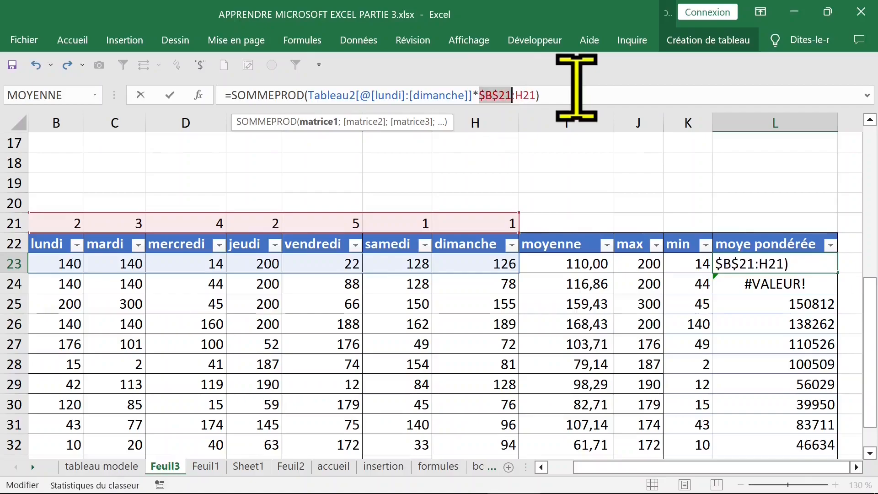
key(F4)
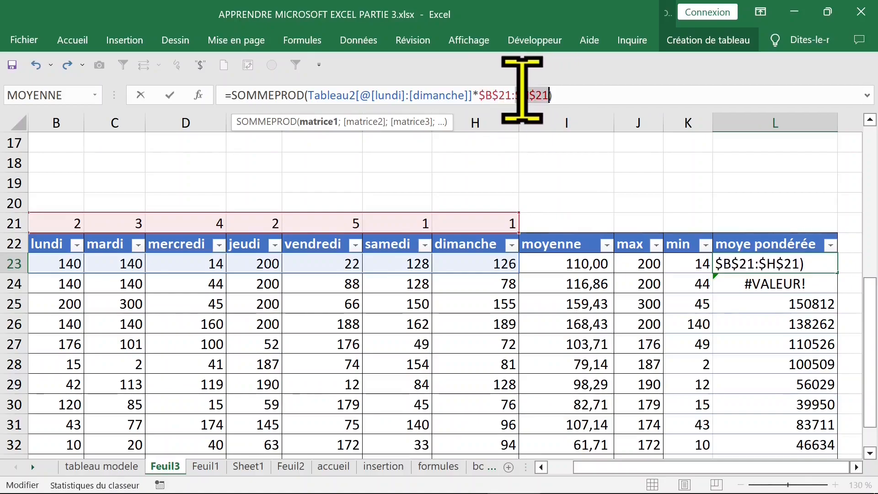
key(Return)
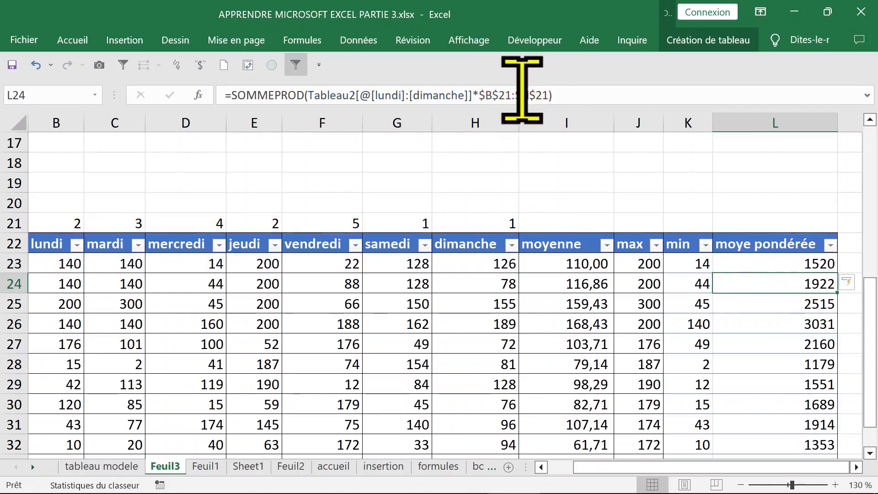
Divide the L23 formula by the sum of the weights by appending /SOMME($B$21:$H$21)
click(790, 268)
click(630, 95)
text(/SOMME()
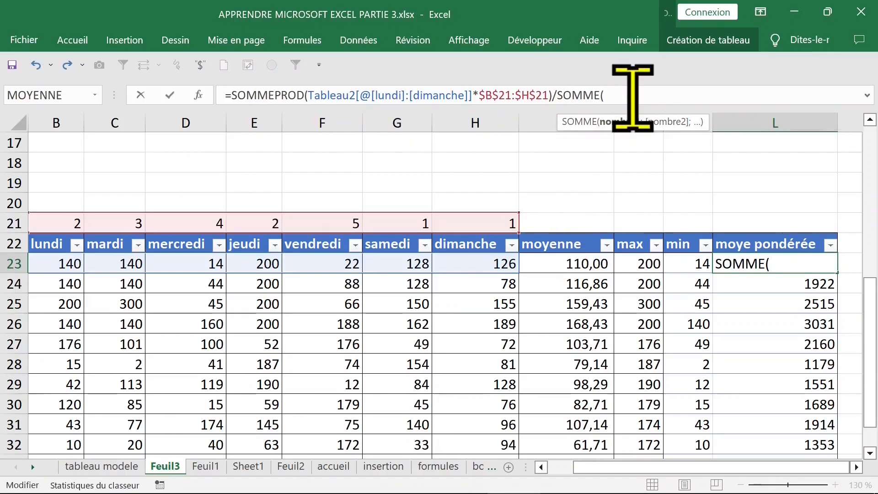
click(486, 223)
drag(486, 223, 68, 217)
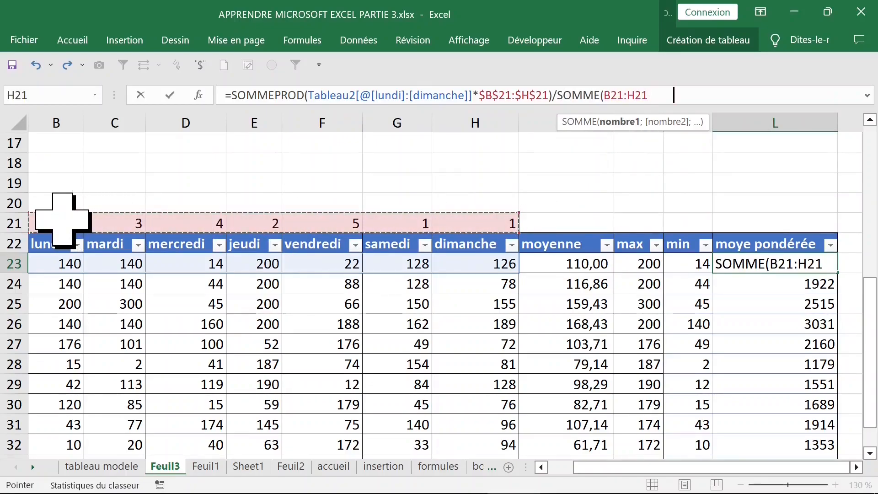
key(F4)
key(Return)
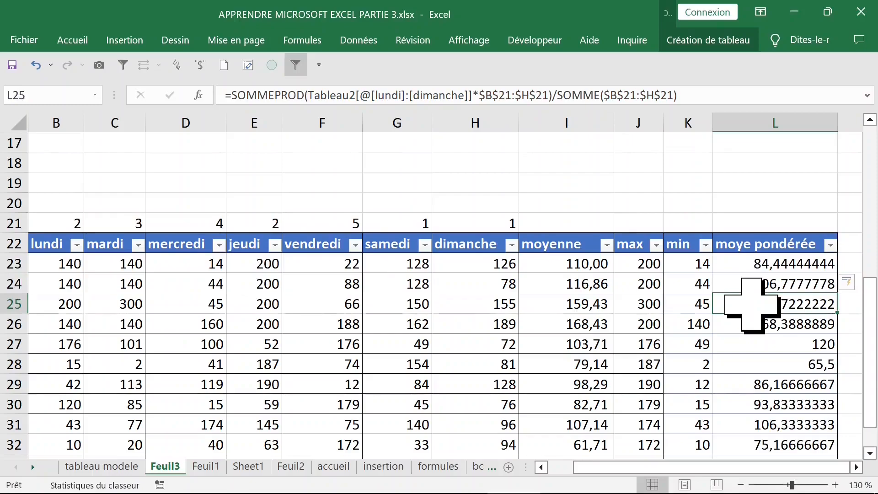
Format L23 as a number with two decimals and extend that format down the moye pondérée column to L34
click(771, 265)
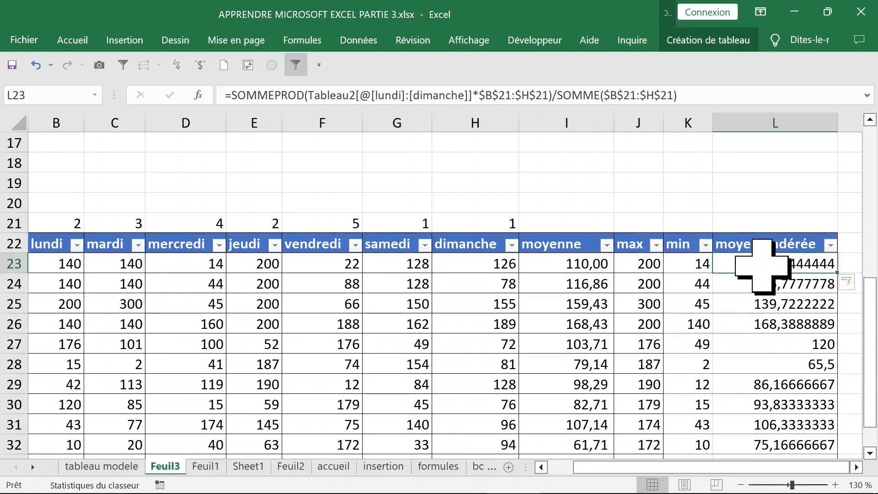
right_click(763, 265)
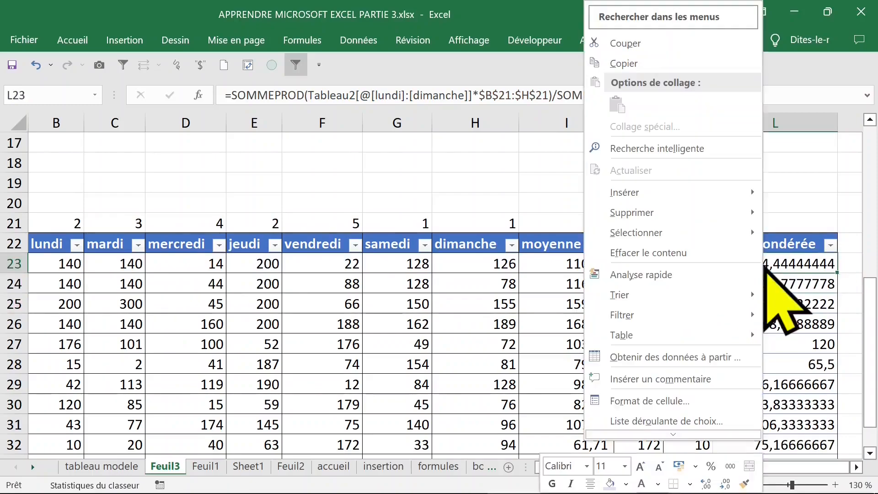
click(686, 401)
click(462, 159)
click(764, 472)
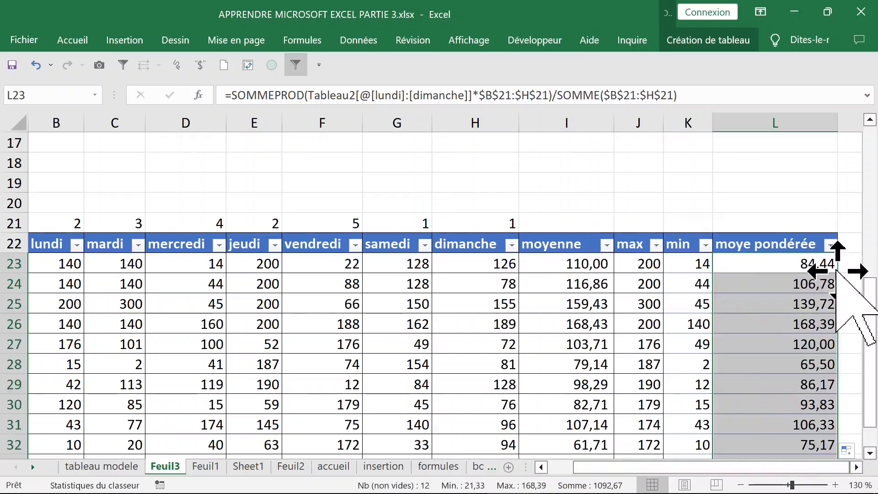
scroll(809, 292, down, 2)
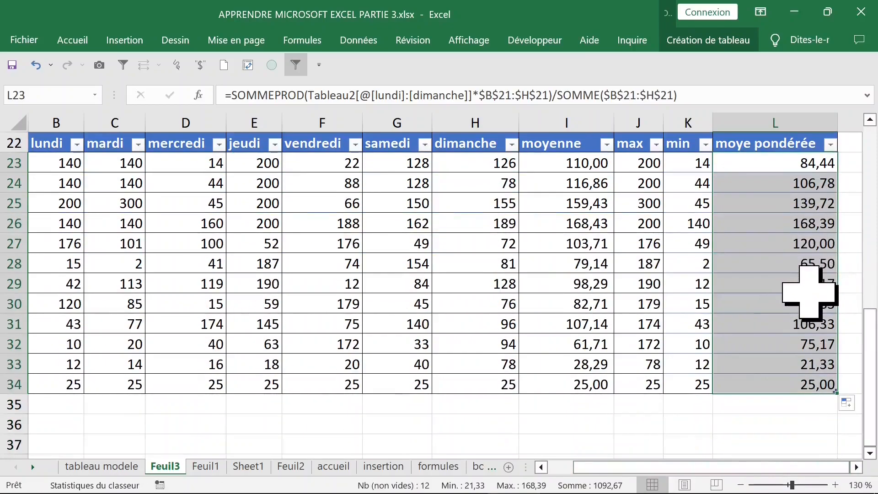
scroll(809, 293, up, 2)
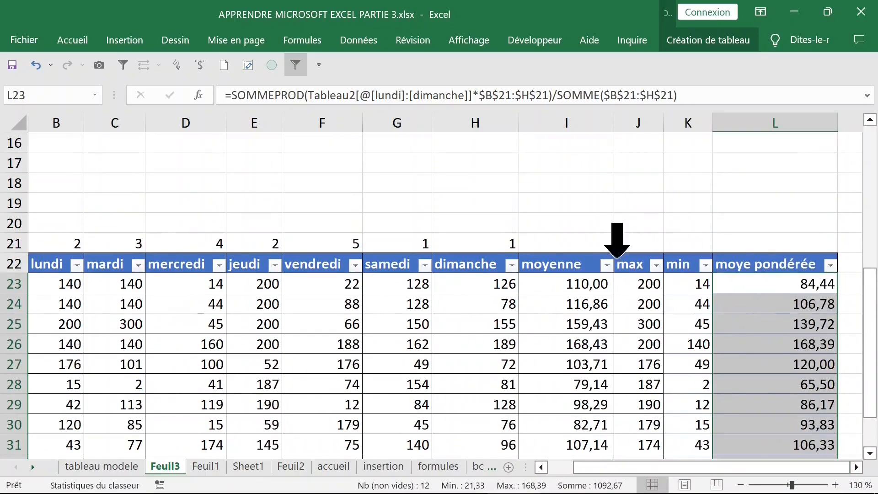
Set the dimanche weight in H21 to 7 and select L23 to check its weighted average
click(508, 244)
scroll(673, 274, down, 1)
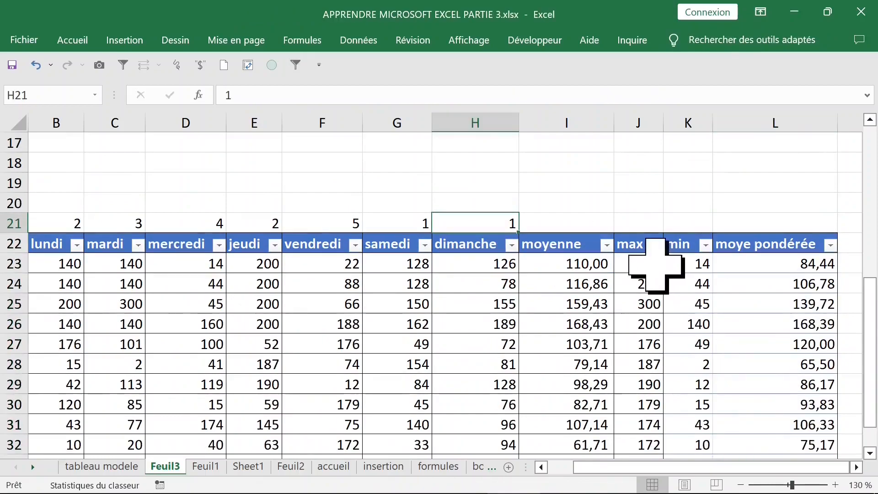
click(478, 247)
click(481, 224)
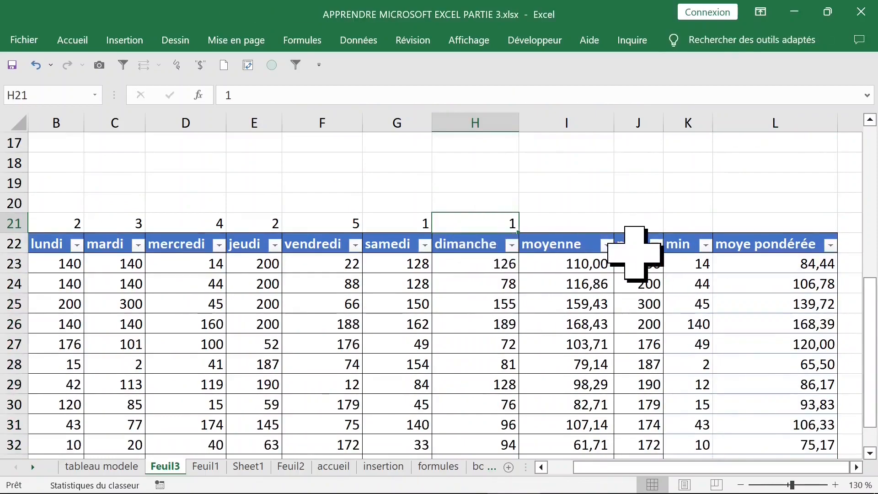
text(7)
click(777, 263)
Examine the item, COLOR and lundi to dimanche columns of the table on sheet Feuil4 of APPRENDRE MICROSOFT EXCEL PARTIE 4.xlsx
scroll(776, 300, down, 2)
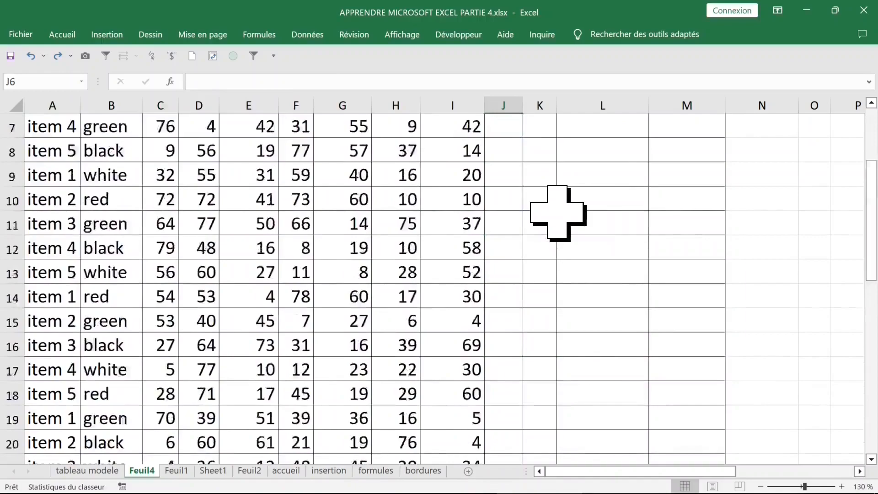
scroll(559, 215, up, 2)
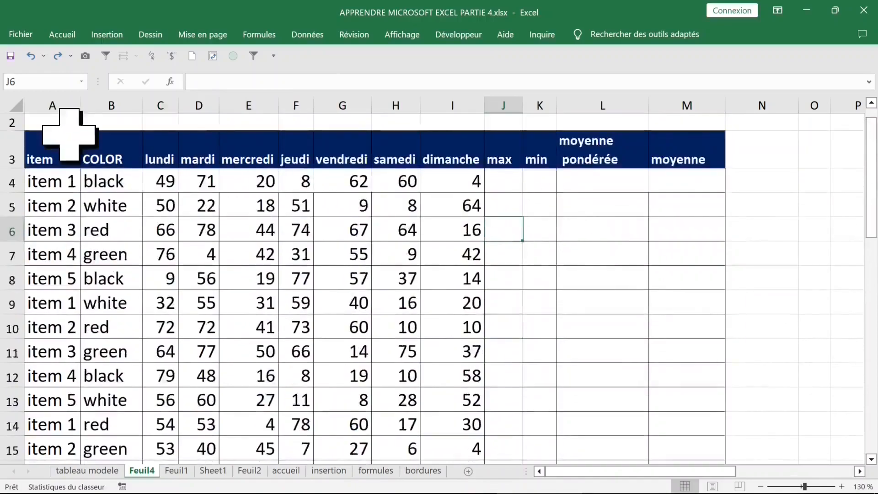
click(54, 103)
click(48, 180)
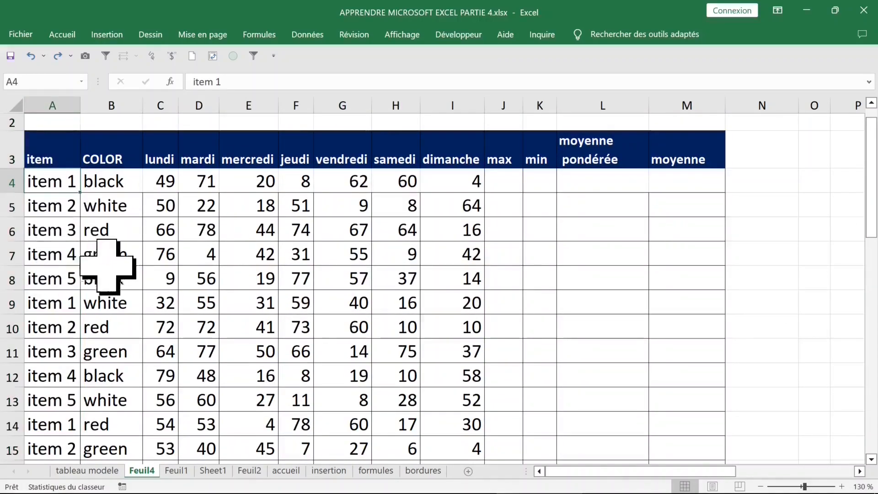
click(68, 277)
click(118, 184)
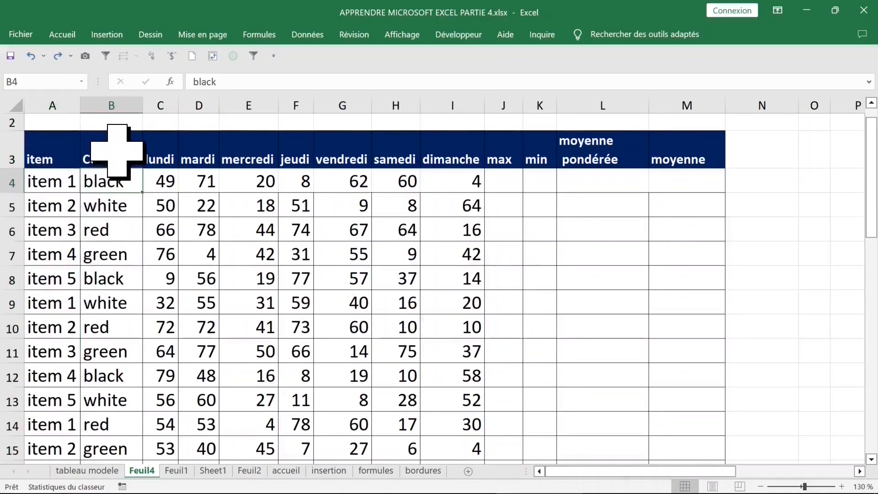
click(116, 106)
click(132, 185)
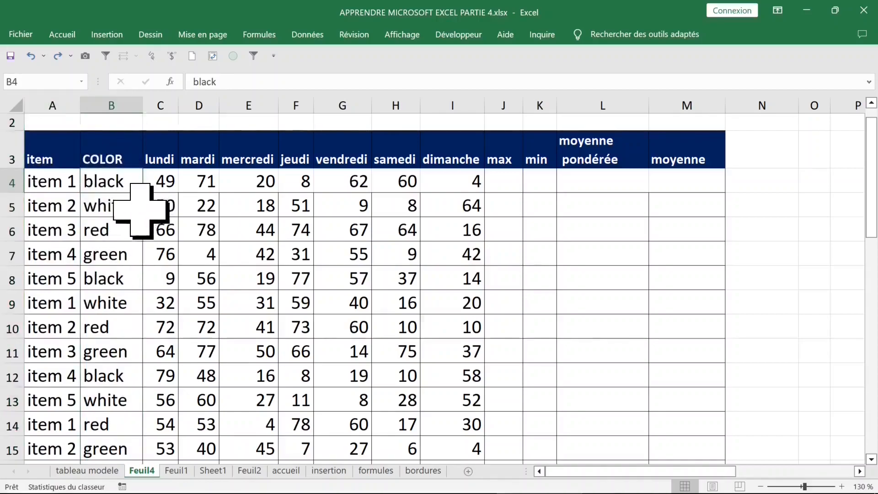
click(173, 181)
drag(165, 135, 430, 146)
click(162, 181)
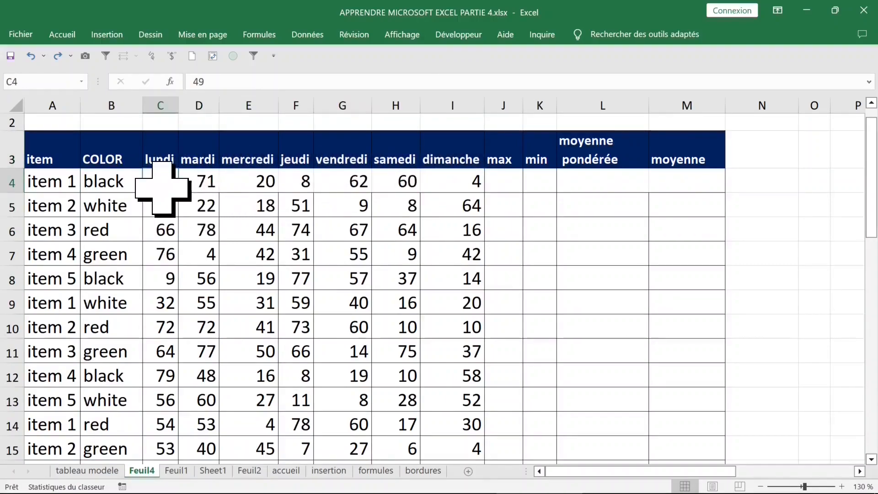
scroll(598, 132, up, 1)
click(597, 129)
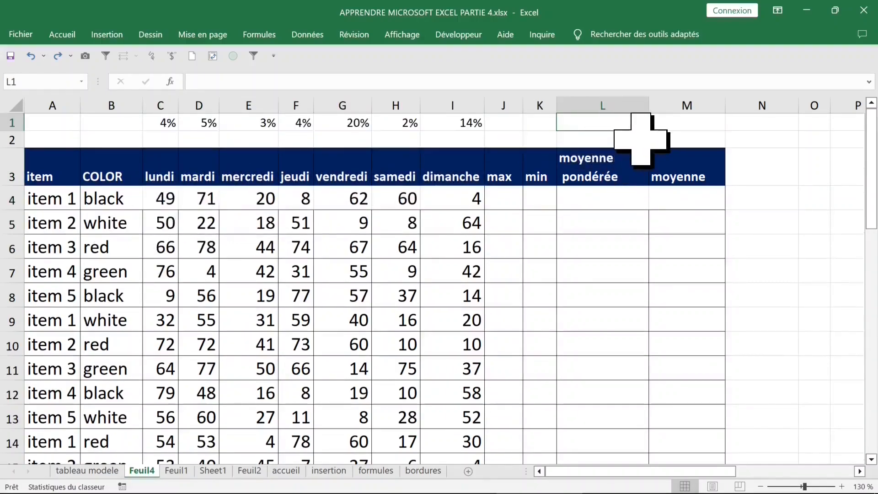
text(=a)
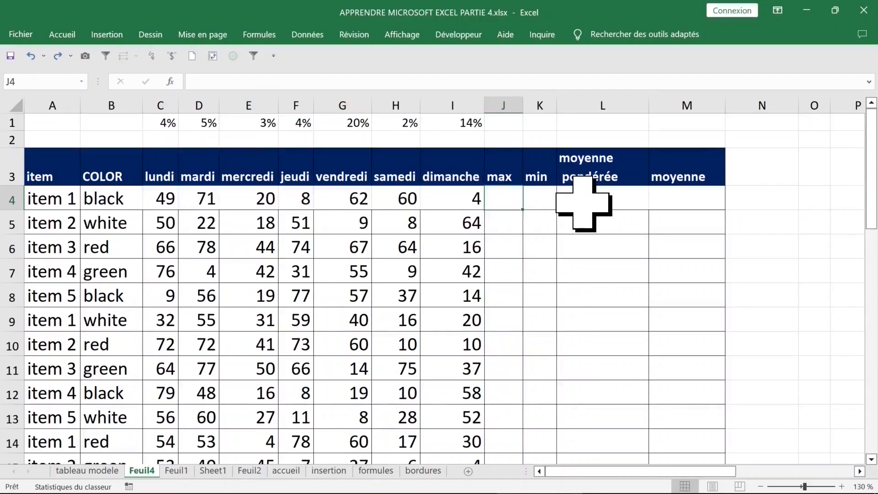
Enter =MAX(C4:I4) in J4 and fill it down the max column
text(=max)
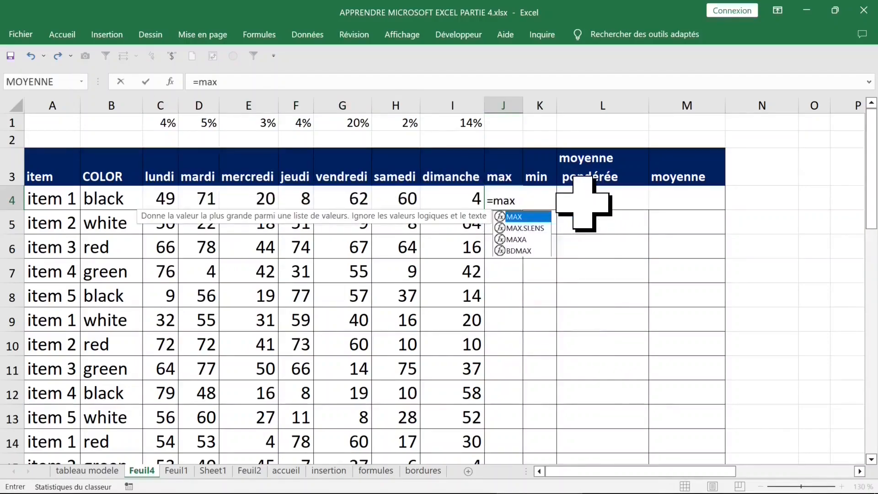
key(Tab)
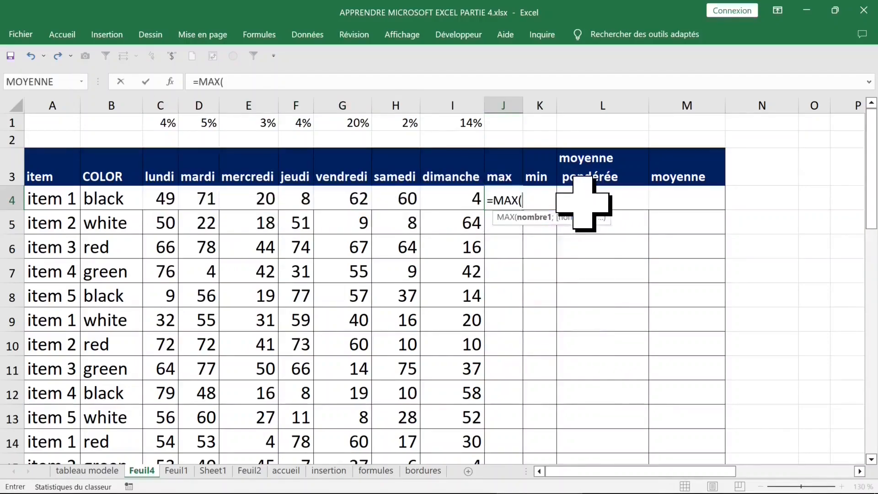
click(450, 196)
drag(450, 196, 166, 201)
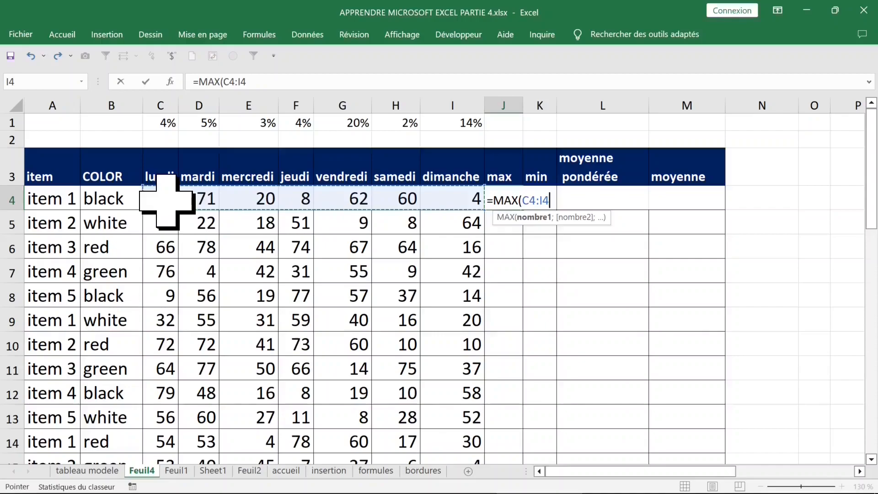
text())
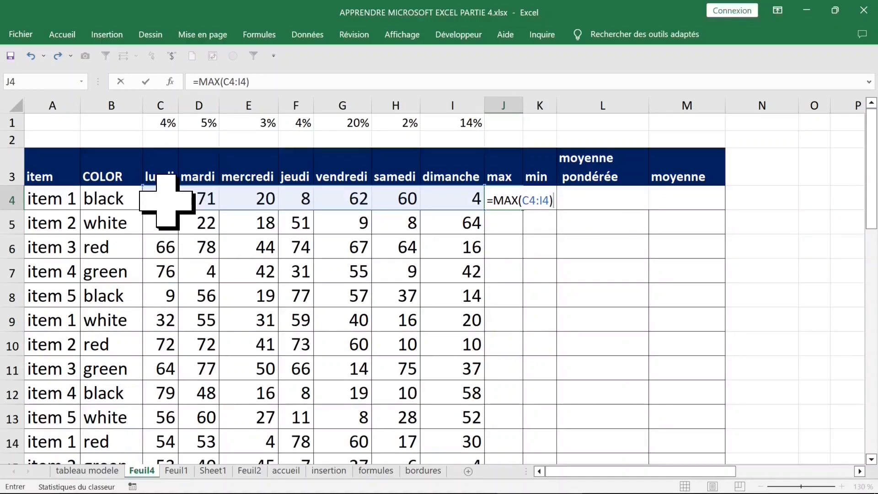
key(ctrl+Return)
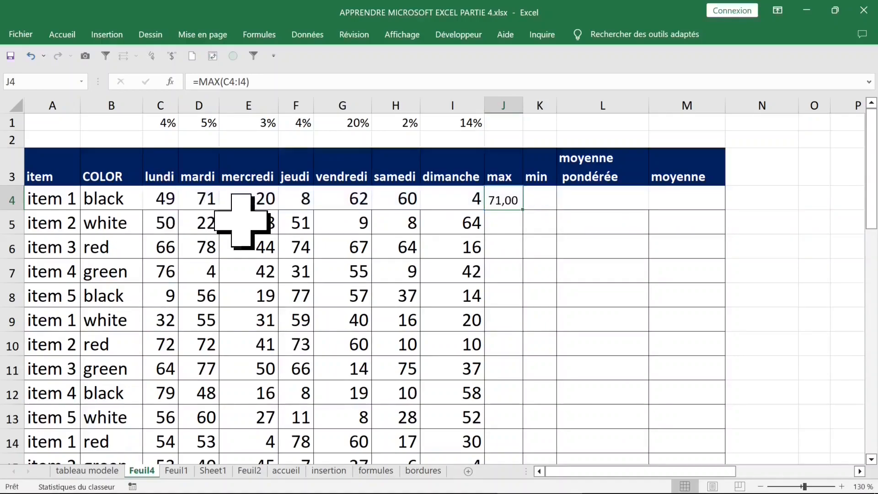
Set the lundi value of the first row in C4 to 80 and check the max formula in J4
text(80)
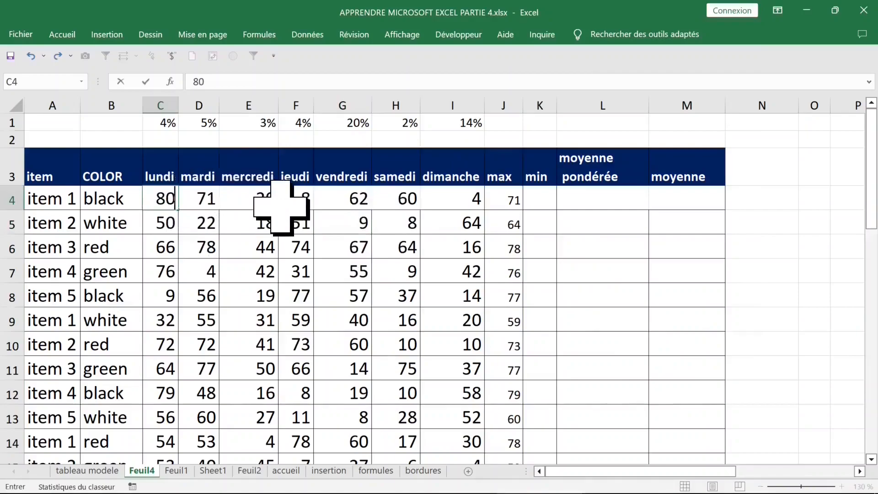
key(Return)
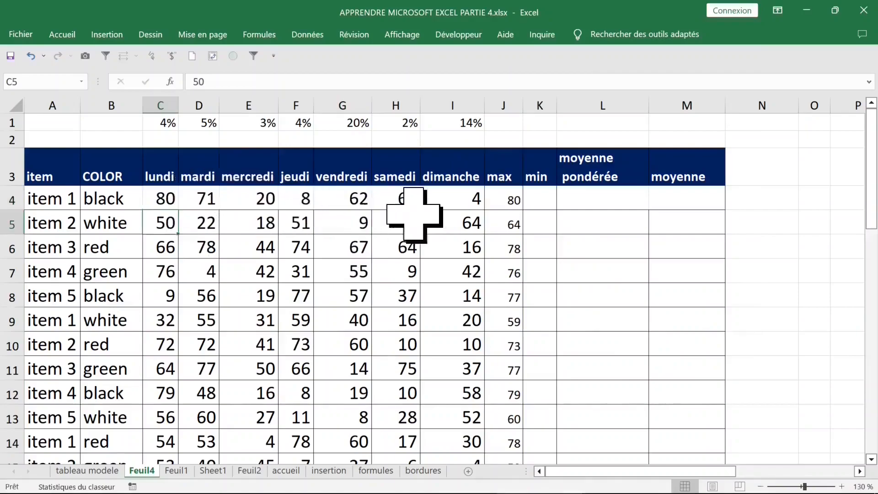
click(508, 198)
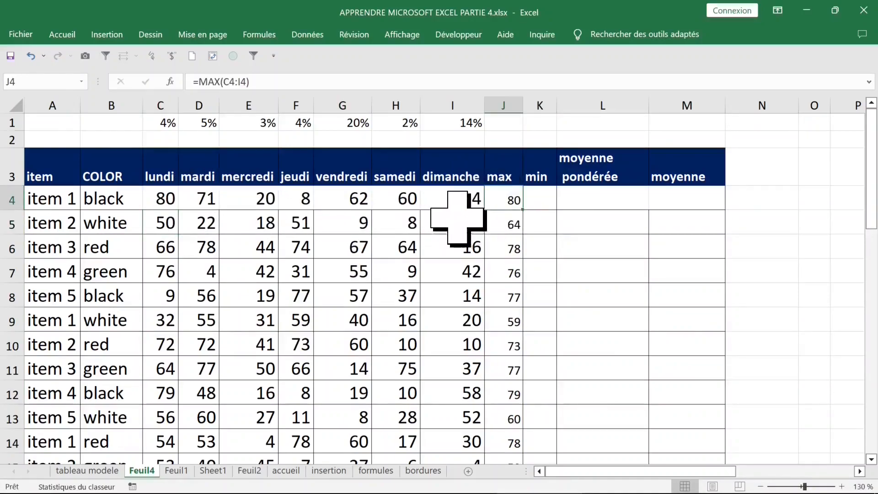
Enter =MIN(C4:I4) in K4 and fill it down the min column
click(539, 202)
text(=min)
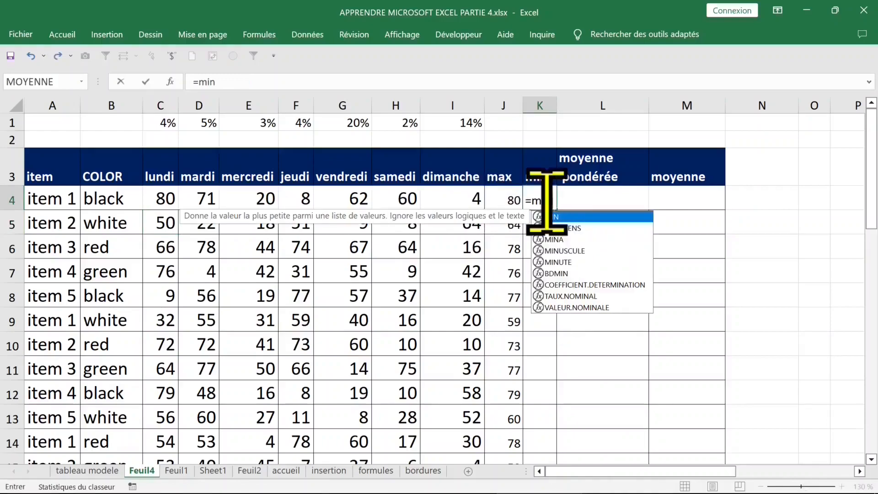
key(Tab)
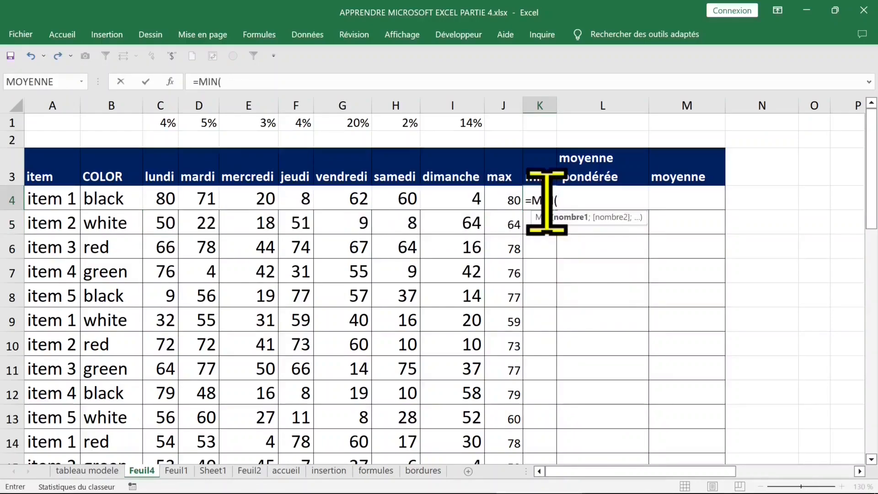
drag(167, 198, 450, 200)
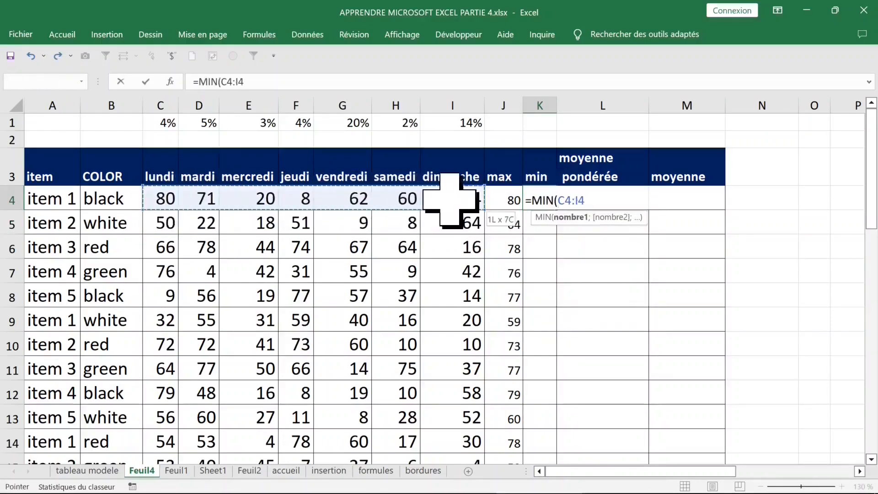
key(Return)
Swap the last two headers so that L3 holds "moyenne" and M3 holds "moyenne pondérée"
click(599, 165)
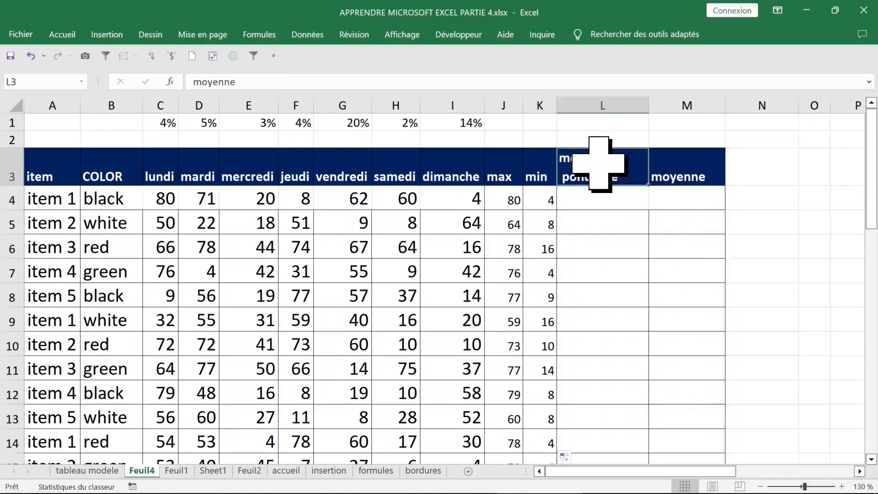
drag(648, 179, 769, 167)
click(668, 172)
drag(649, 167, 608, 168)
click(750, 167)
drag(726, 168, 686, 167)
click(627, 199)
text(=moy)
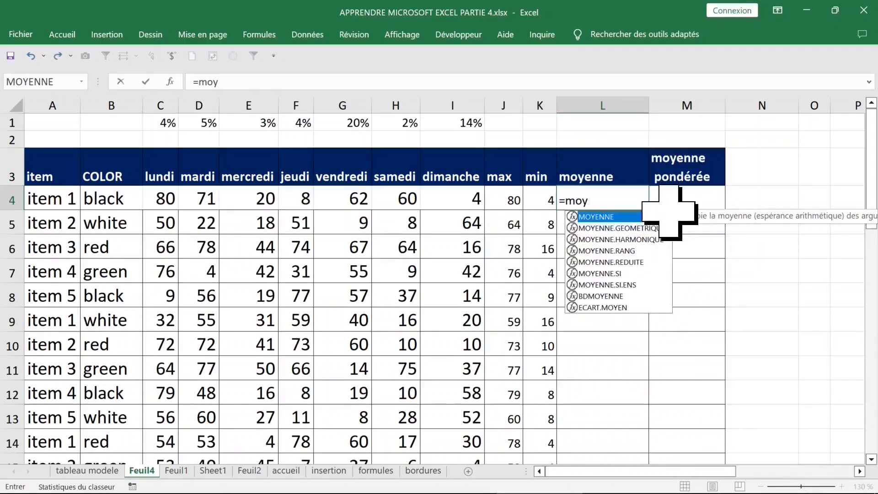
key(Escape)
key(Escape)
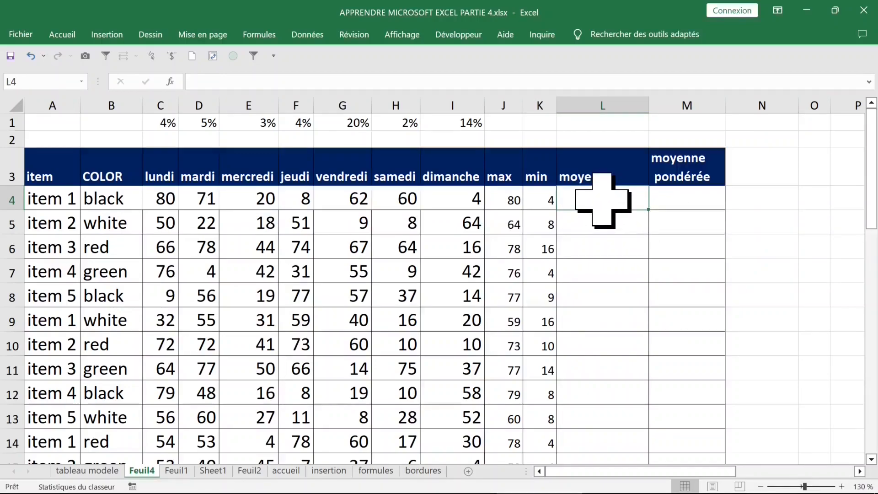
Enter =MOYENNE(C4:I4) in L4 and fill it down the moyenne column
click(66, 35)
click(728, 54)
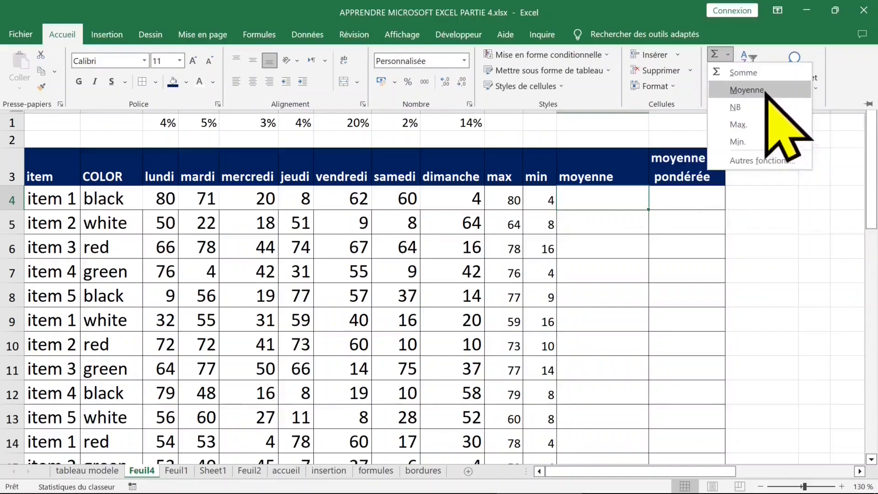
click(761, 90)
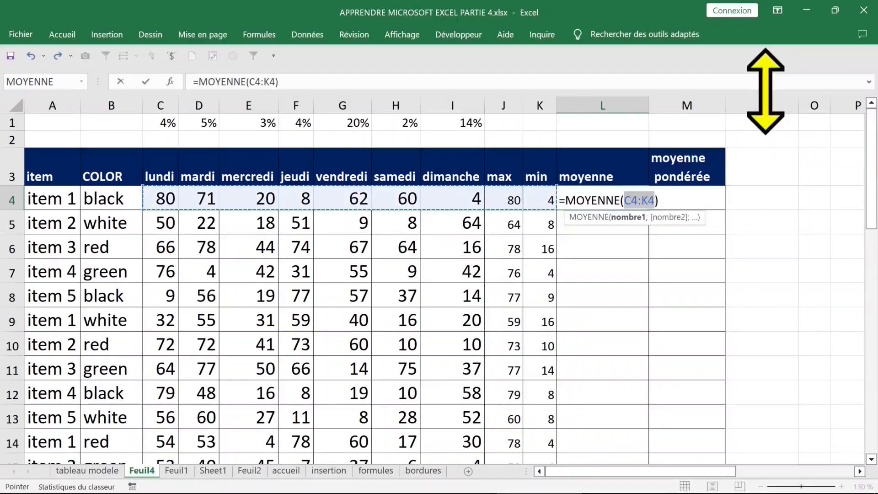
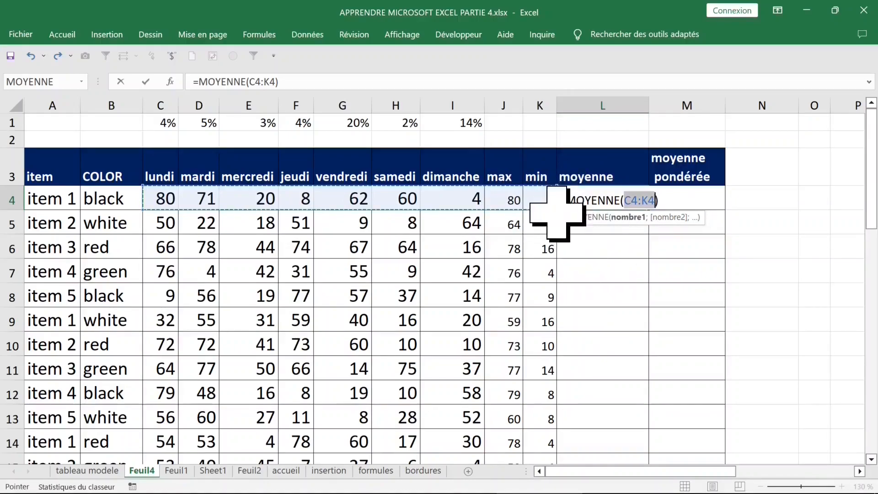
drag(556, 210, 482, 204)
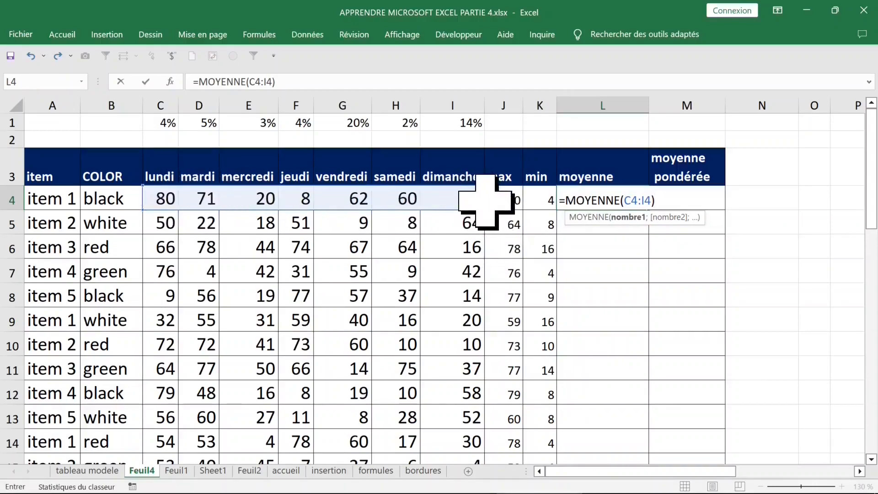
key(Return)
click(603, 200)
double_click(648, 210)
Format the moyenne column's values with the Nombre category and 2 decimal places
click(70, 34)
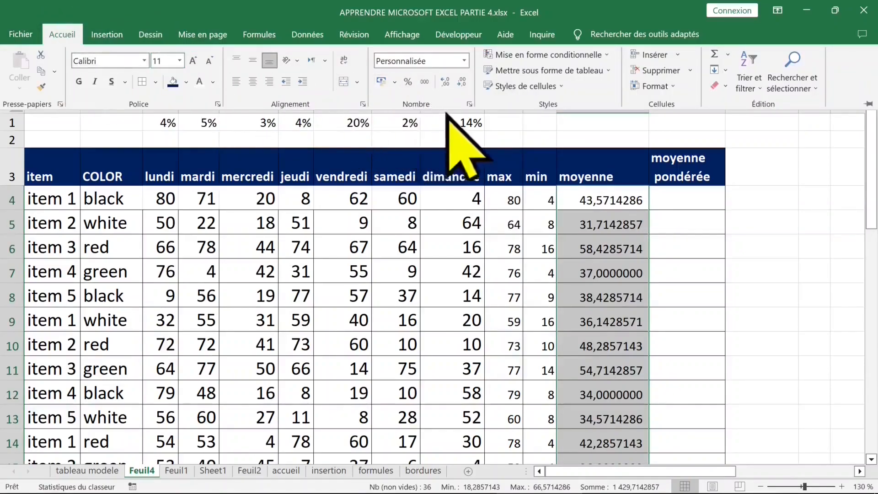
click(469, 105)
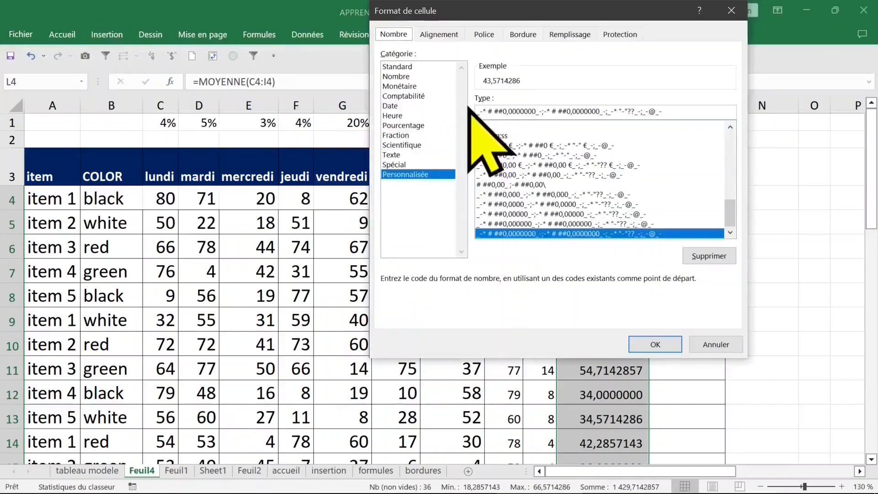
click(398, 76)
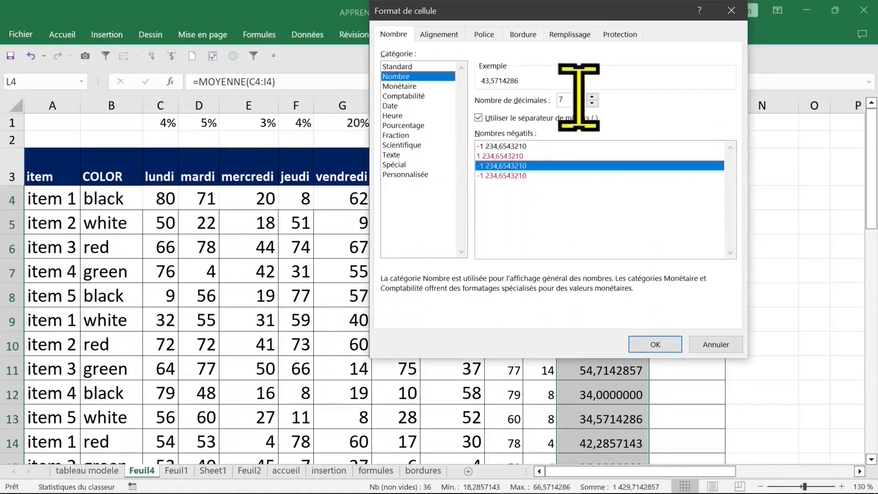
drag(563, 98, 548, 100)
text(2)
key(Return)
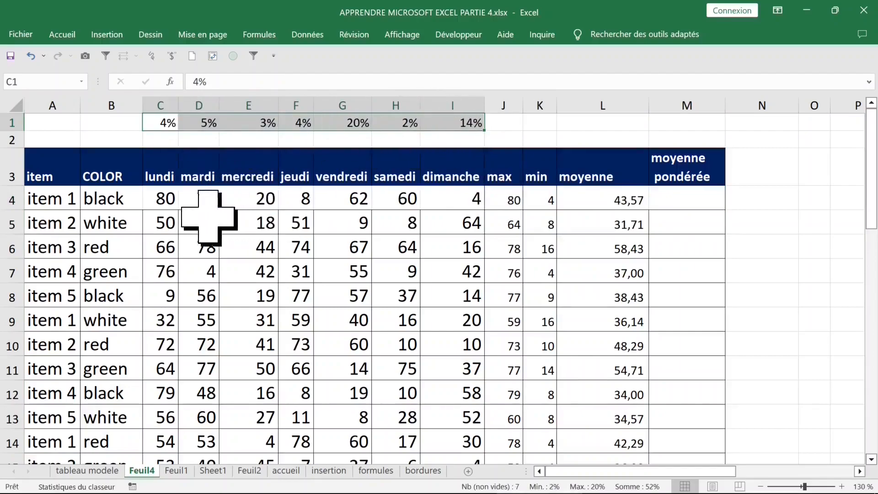
Enter the weighted sum =C1*C4+D1*D4+E1*E4+F1*F4+G1*G4+H1*H4+I1*I4 in M4, pairing each weight in row 1 with its row 4 value
drag(172, 202, 474, 203)
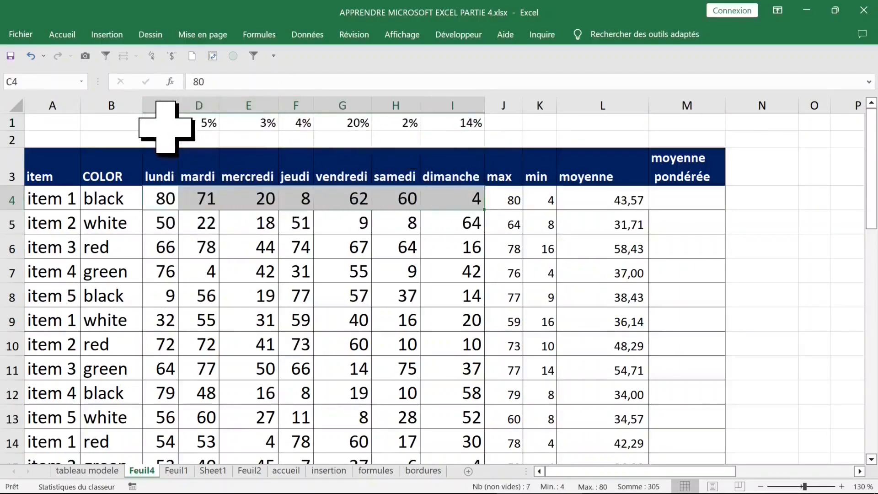
drag(167, 124, 430, 128)
drag(170, 202, 438, 199)
click(687, 200)
text(=)
click(160, 123)
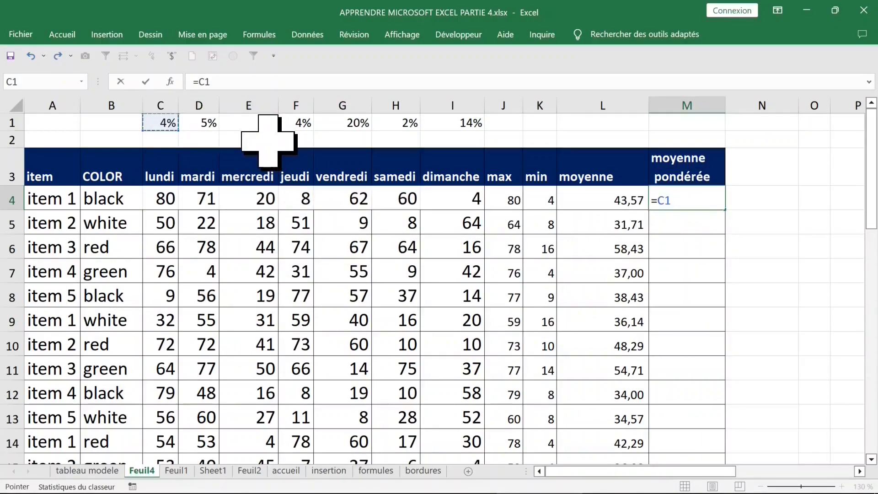
text(*)
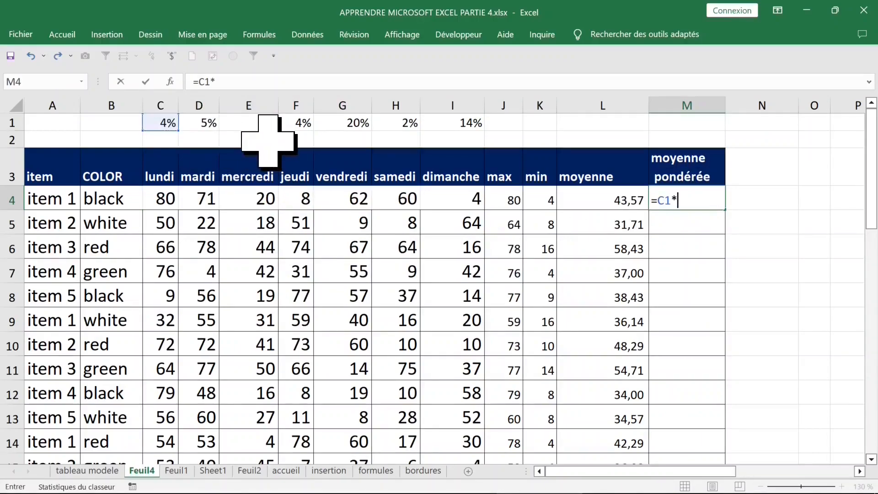
click(162, 203)
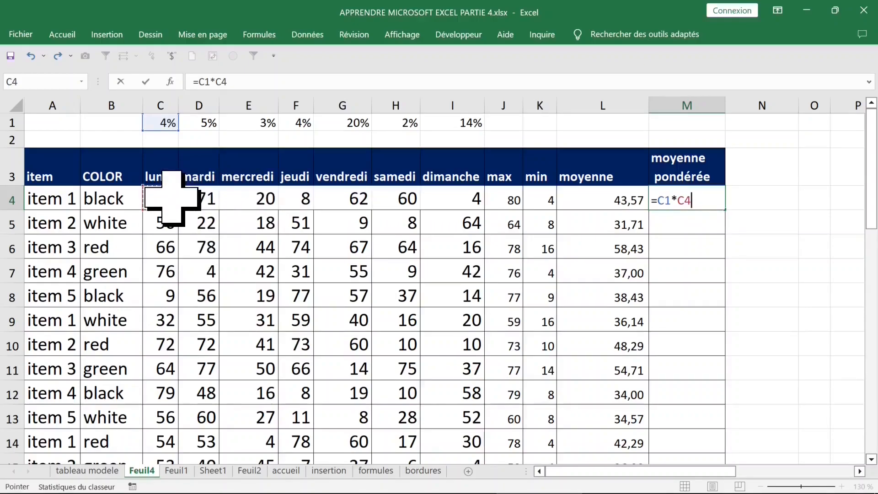
text(+)
click(205, 124)
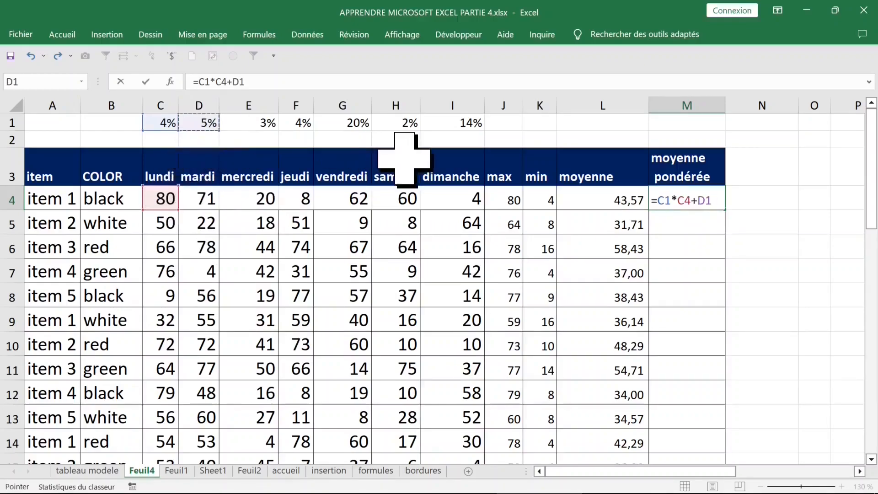
text(*)
click(207, 201)
text(+)
click(253, 124)
text(*)
click(253, 200)
text(+)
click(297, 124)
text(*)
click(297, 200)
key(Return)
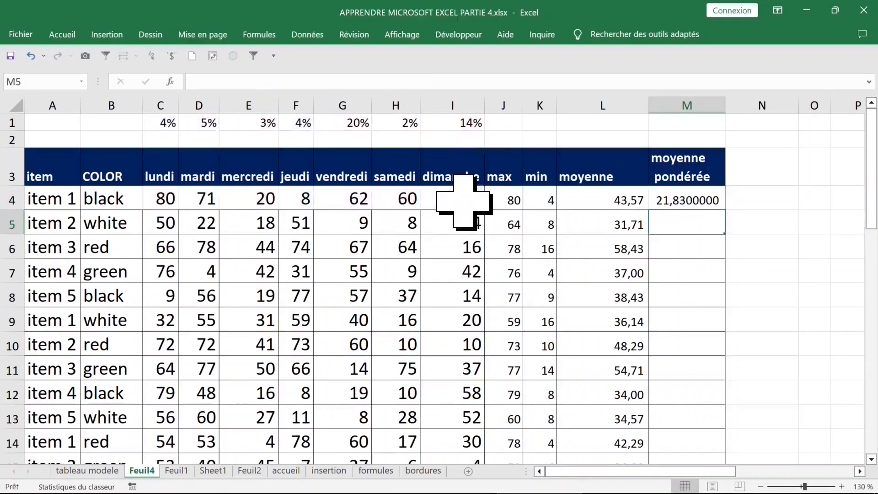
Enclose the weighted sum in M4 in parentheses and divide it by SOMME(C1:I1)
click(673, 199)
click(460, 81)
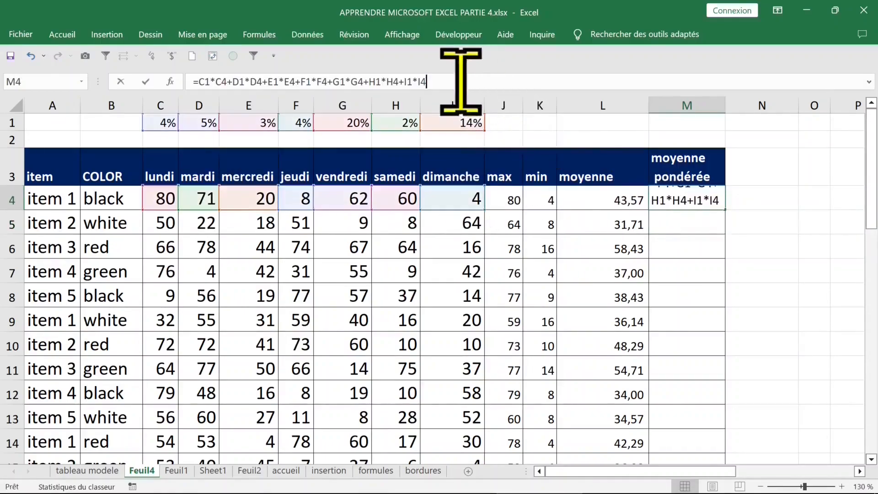
text())
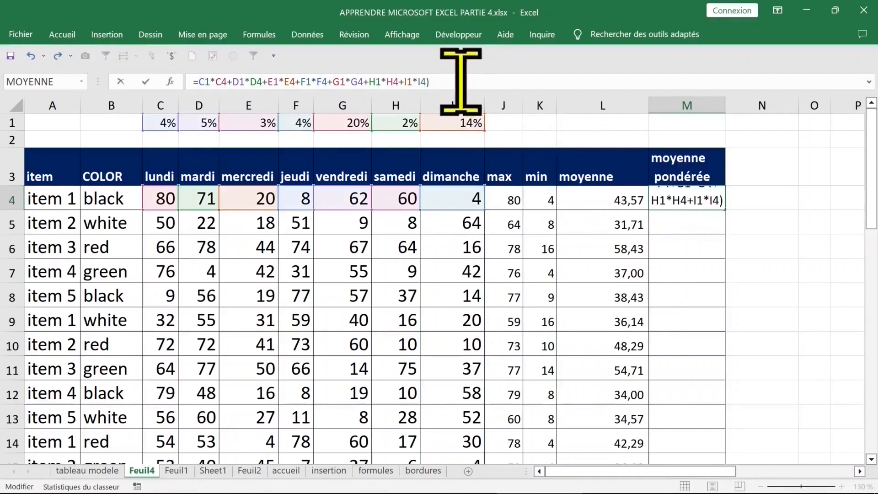
click(197, 82)
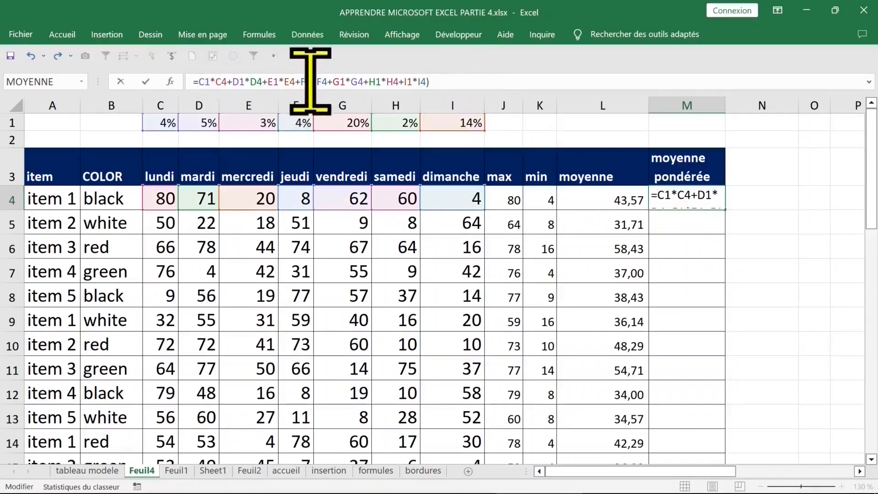
text(()
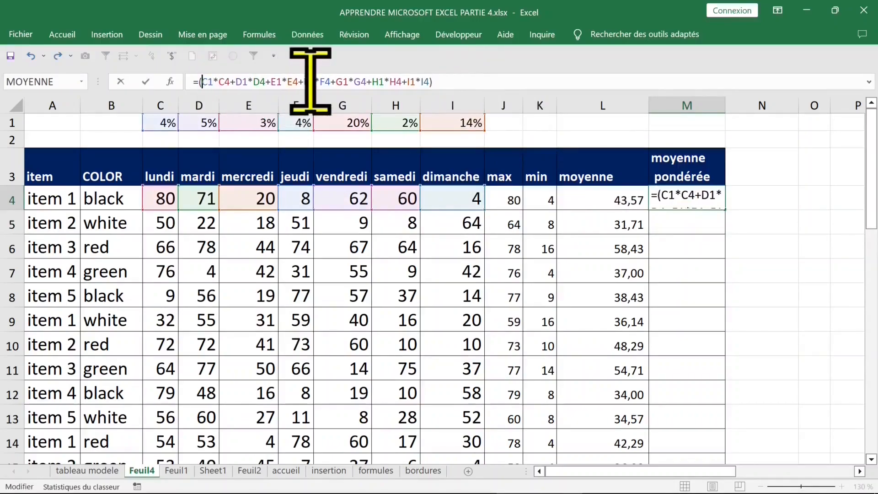
click(468, 82)
text(/SOMME()
drag(160, 122, 463, 125)
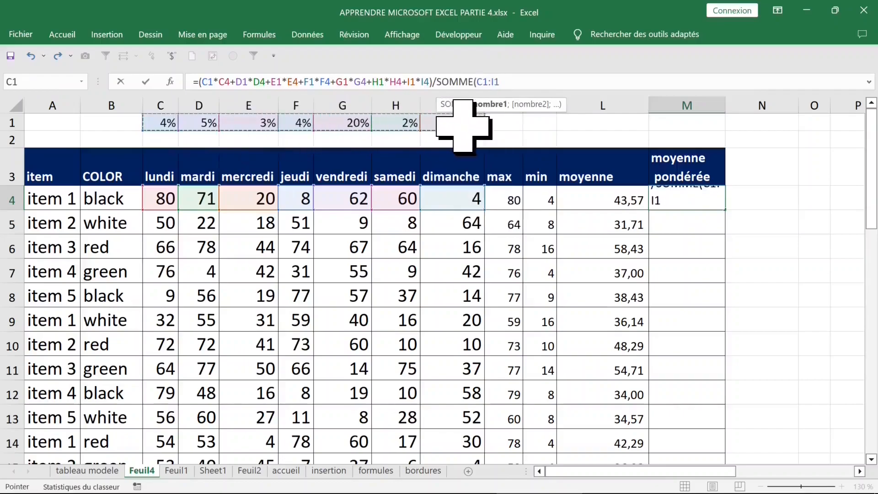
key(Return)
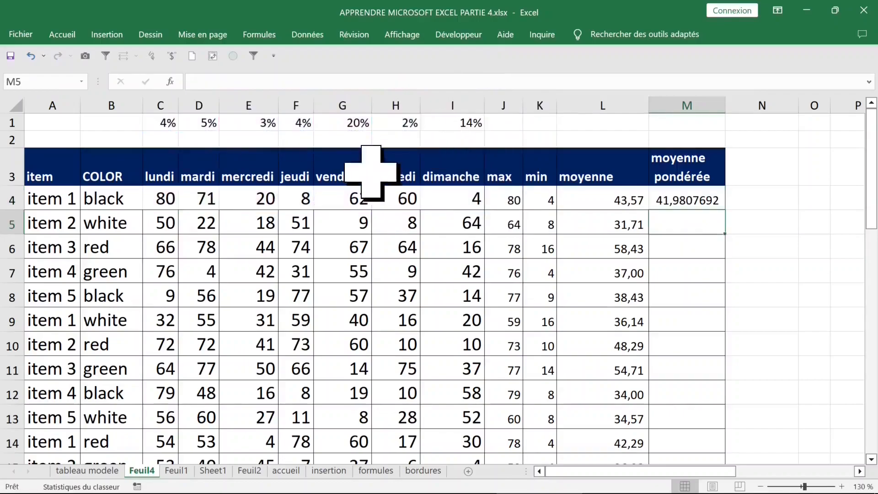
Replace the formula in M4 with =SOMMEPROD(($C$1:$I$1)*(C4:I4)), keeping the weights range absolute
click(696, 192)
text(=sommepr)
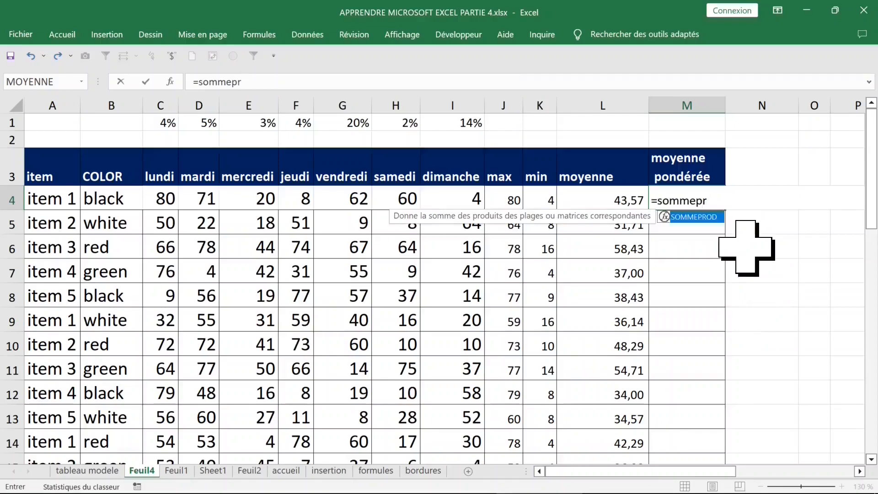
key(Tab)
text(()
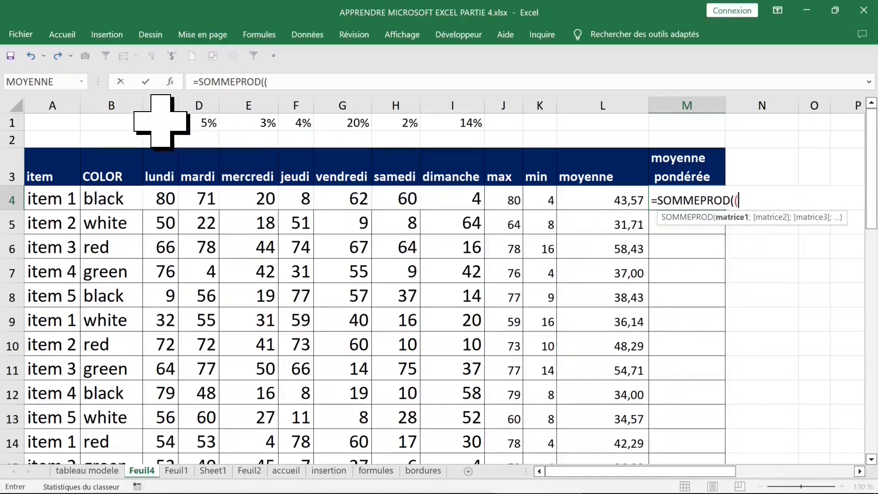
drag(157, 122, 457, 123)
key(F4)
text())
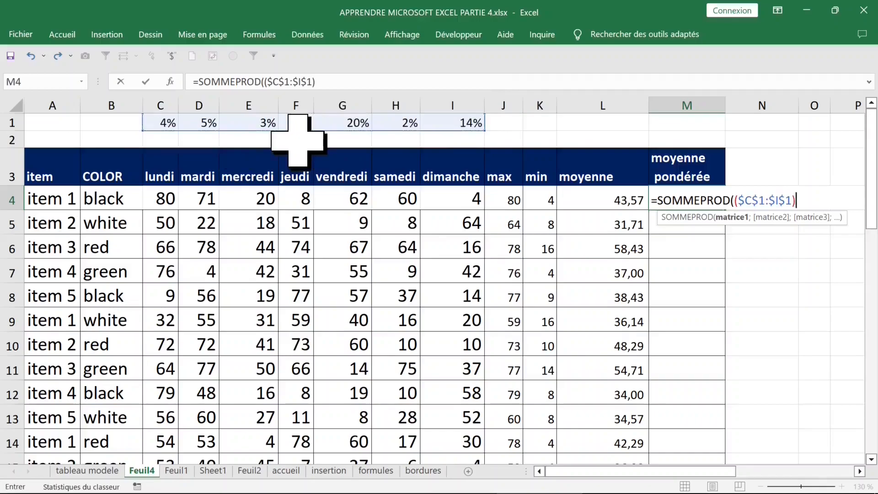
text(*()
drag(162, 200, 455, 200)
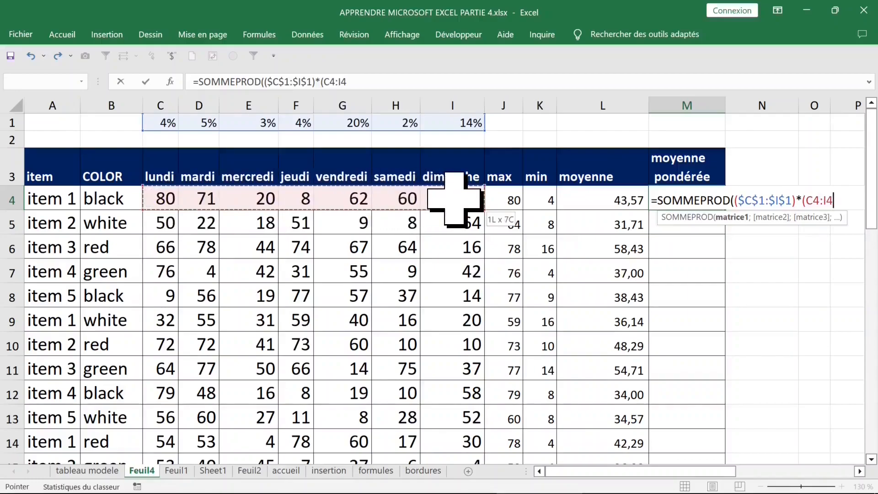
drag(455, 200, 455, 199)
text()))
key(Return)
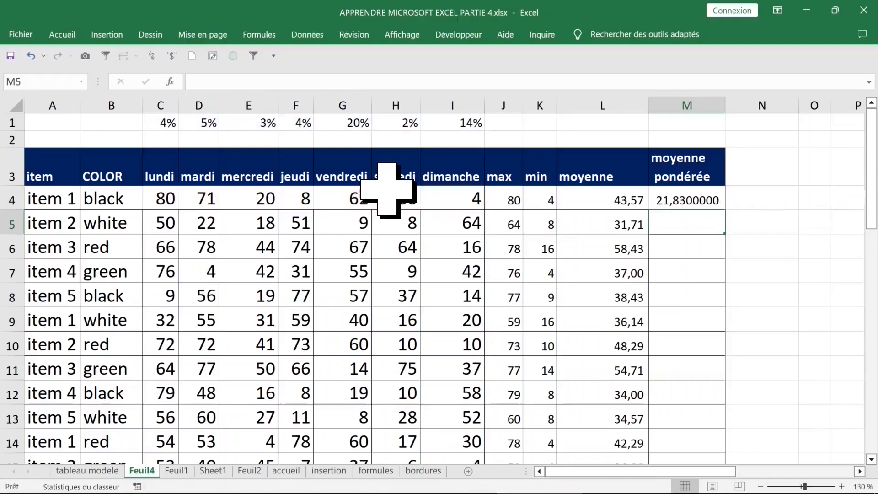
Extend the SOMMEPROD formula in M4 by dividing it by SOMME(C1:I1)
click(691, 200)
click(482, 83)
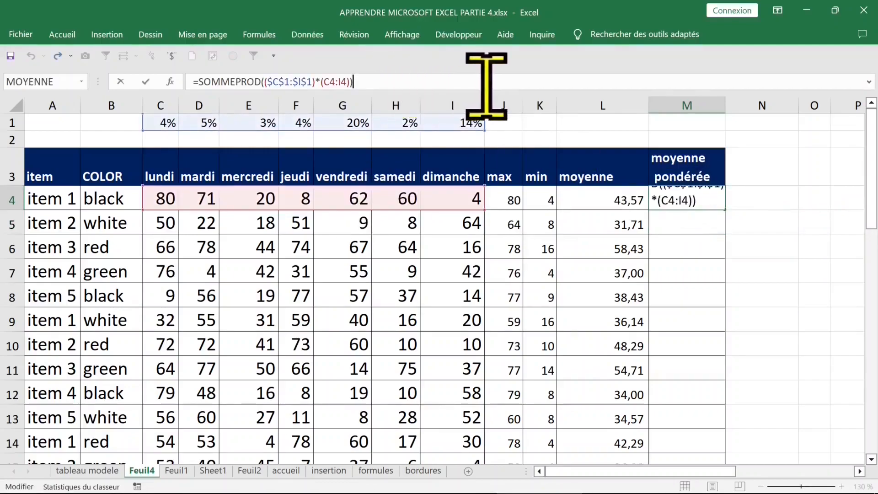
text(/)
text(somme)
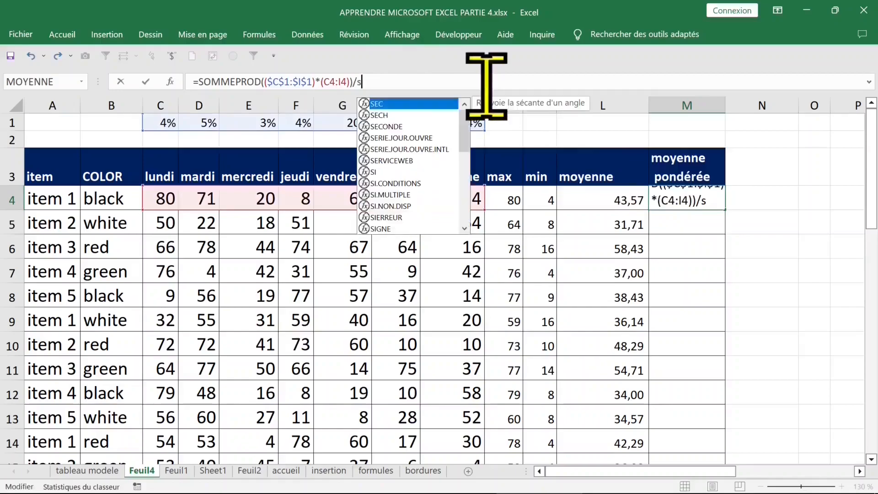
key(Tab)
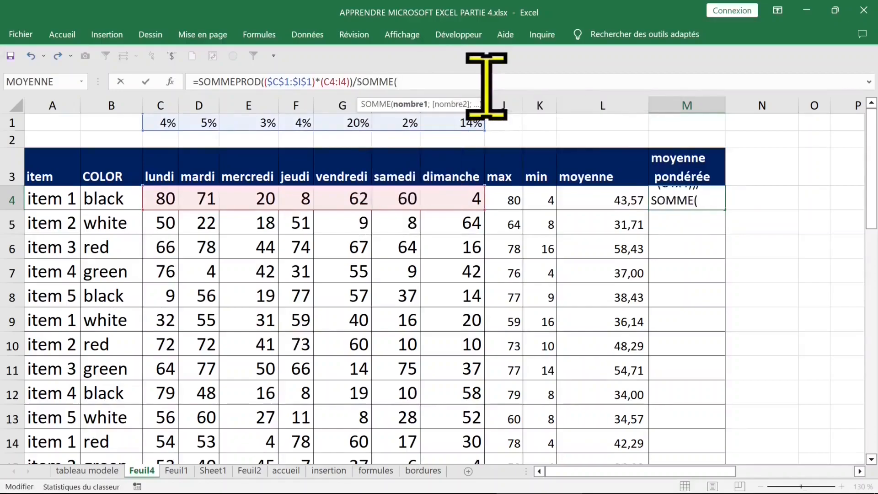
drag(159, 122, 457, 124)
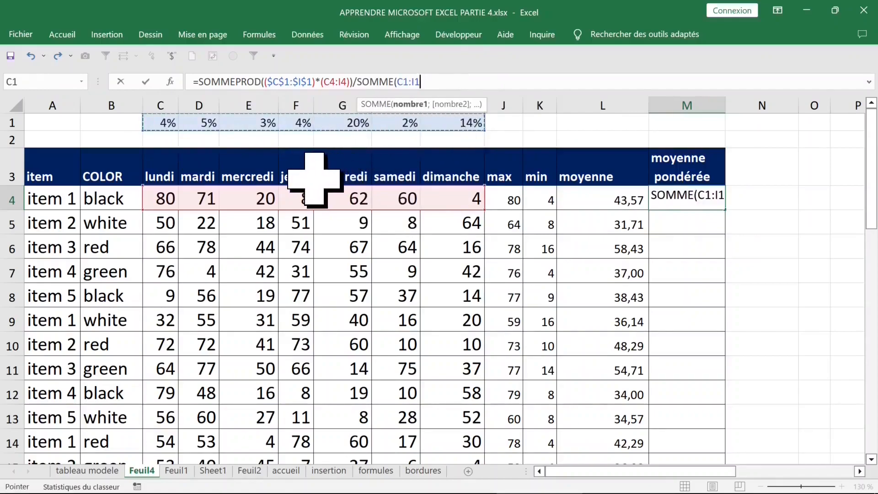
text())
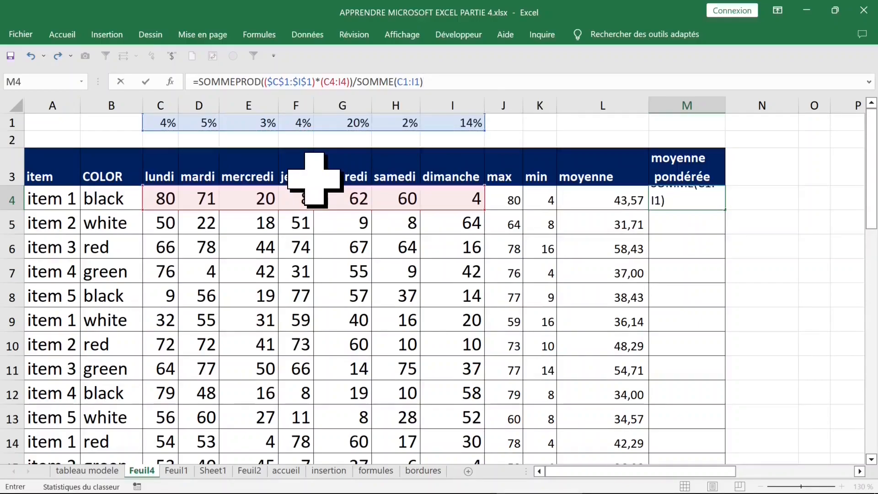
key(Return)
Fill the weighted-average formula from M4 down to M5 and check the copied formula's references
click(690, 200)
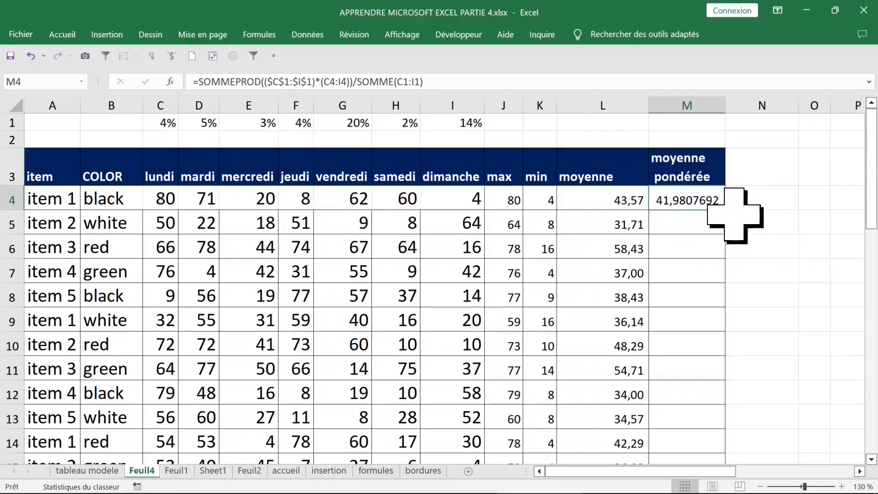
drag(727, 212, 722, 229)
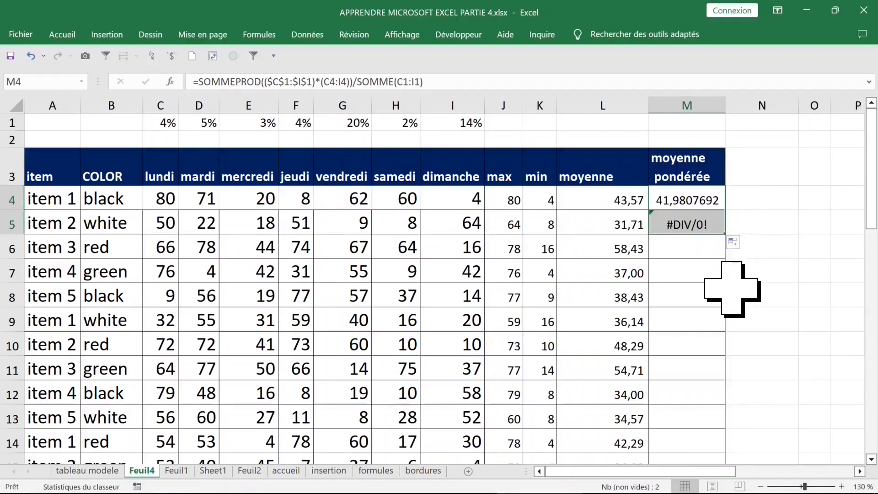
click(700, 227)
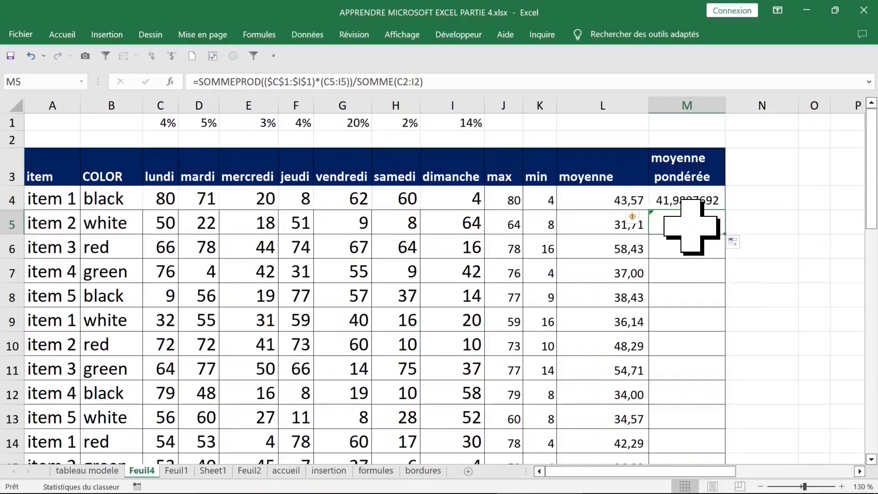
Make the weights range inside SOMME absolute in the M4 formula, changing it to SOMME($C$1:$I$1)
click(683, 203)
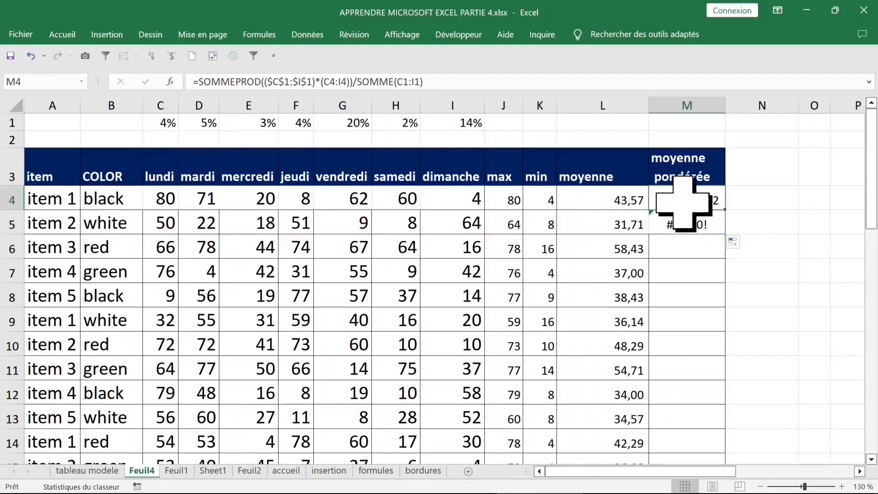
click(404, 82)
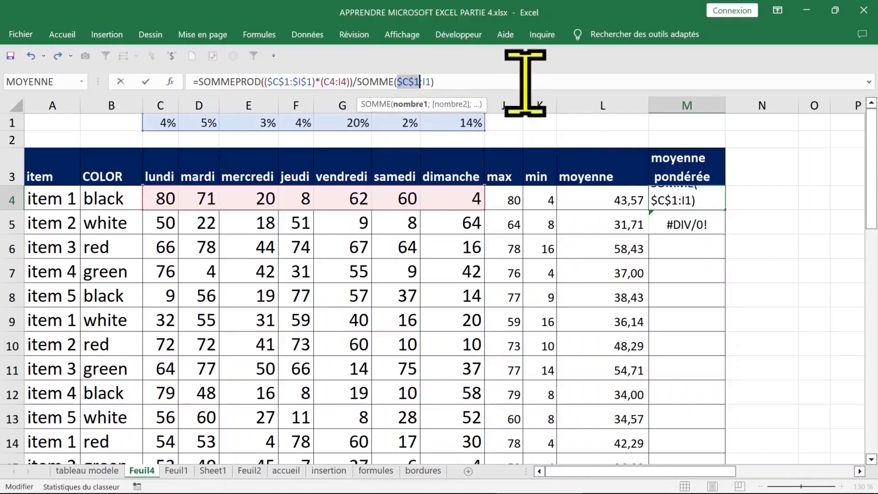
click(425, 82)
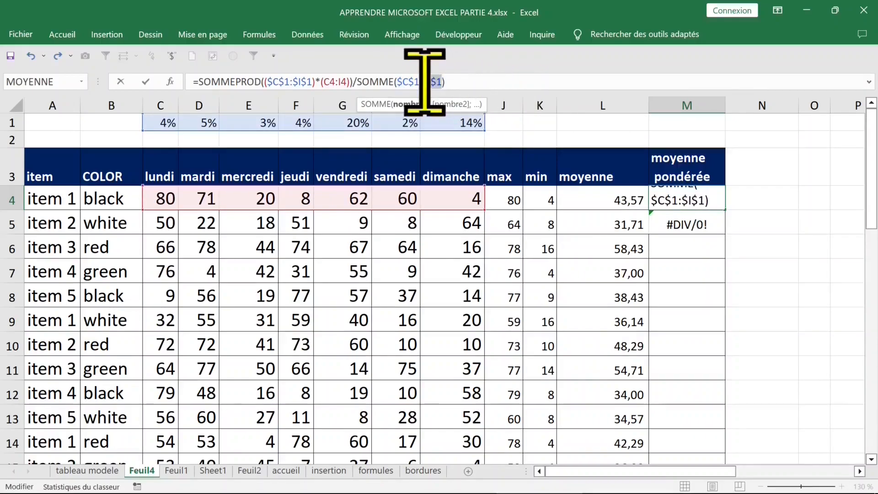
click(462, 82)
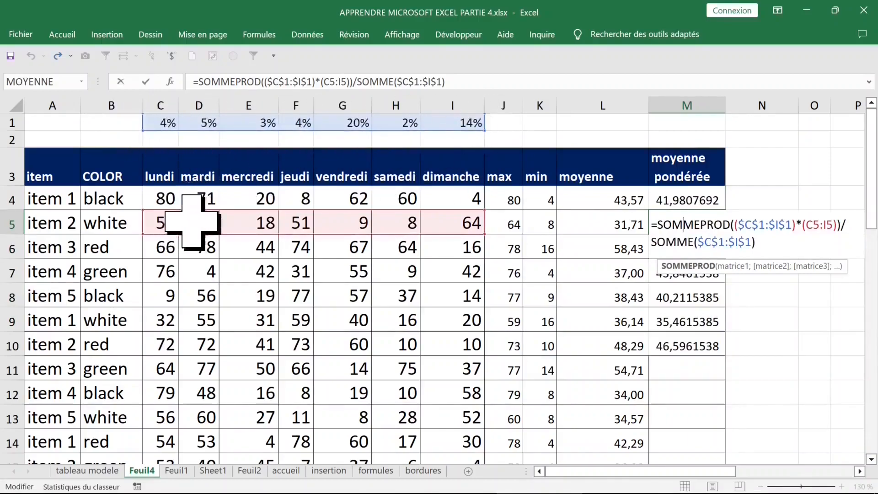
Close the M5 formula and fill the corrected weighted-average formula from M4 down to the last row of the table
key(ctrl+Return)
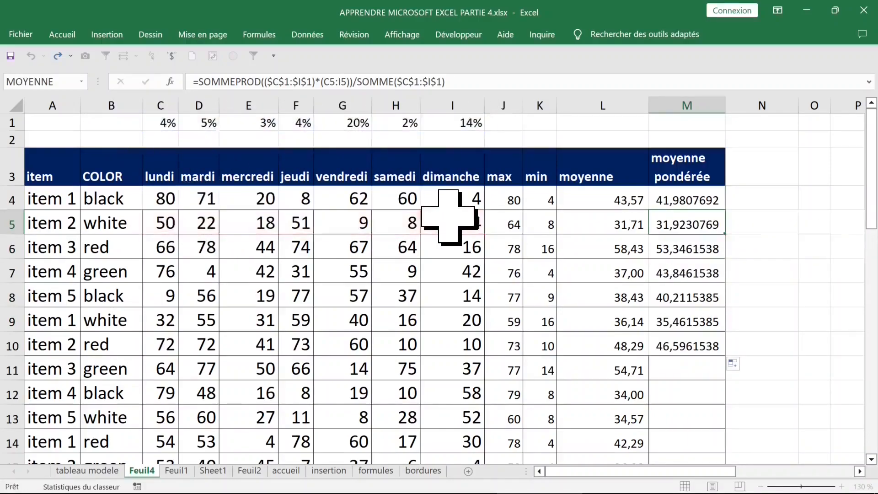
drag(687, 200, 687, 347)
double_click(725, 356)
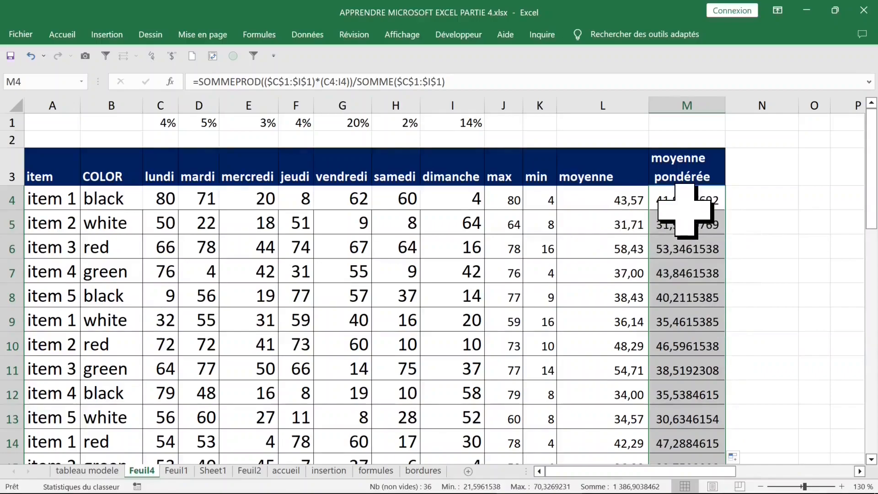
Format the filled moyenne pondérée values as Nombre with 2 decimal places
key(ctrl+1)
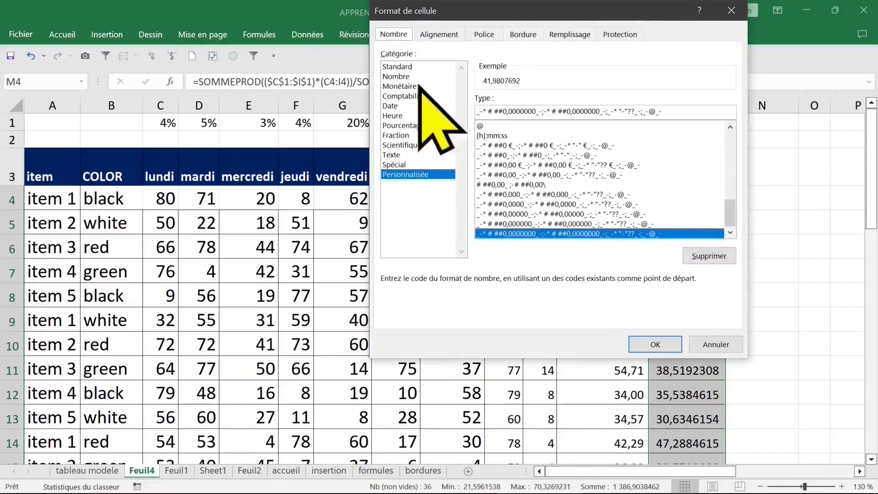
click(401, 67)
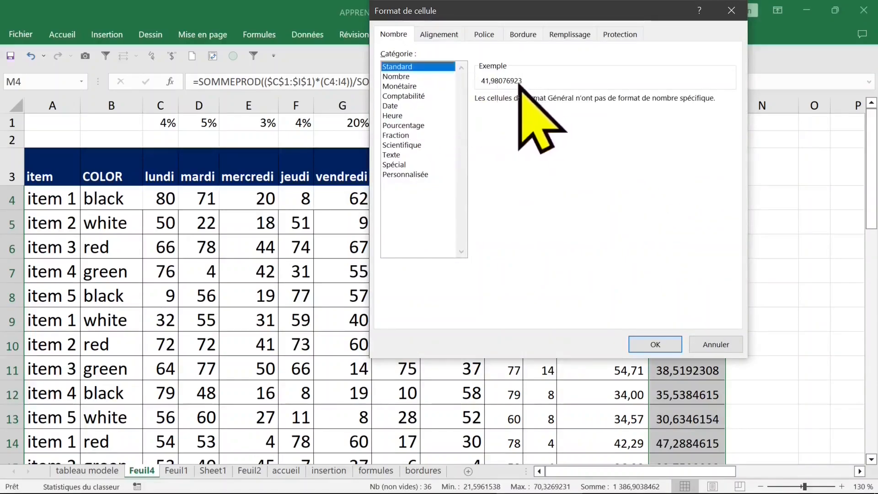
click(404, 78)
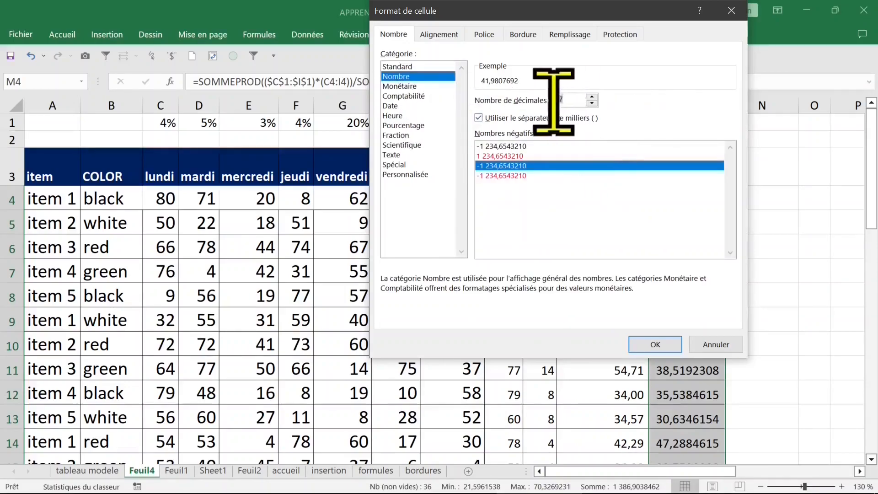
drag(554, 102, 553, 102)
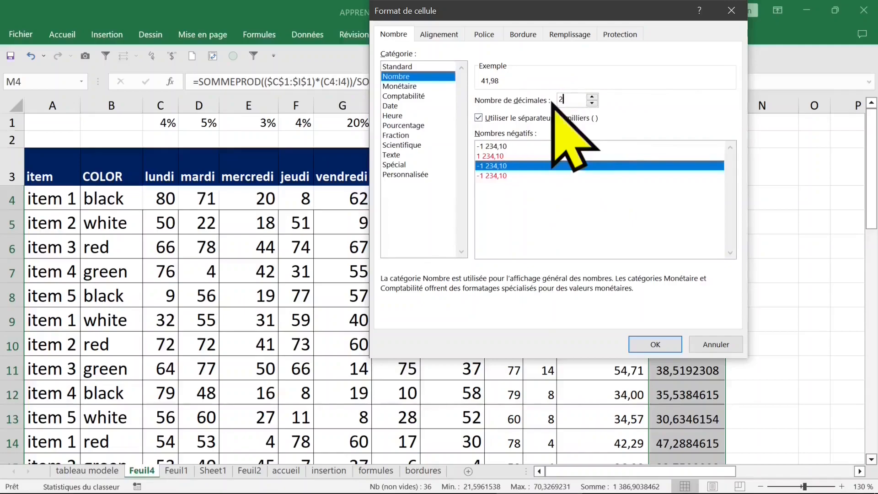
key(Return)
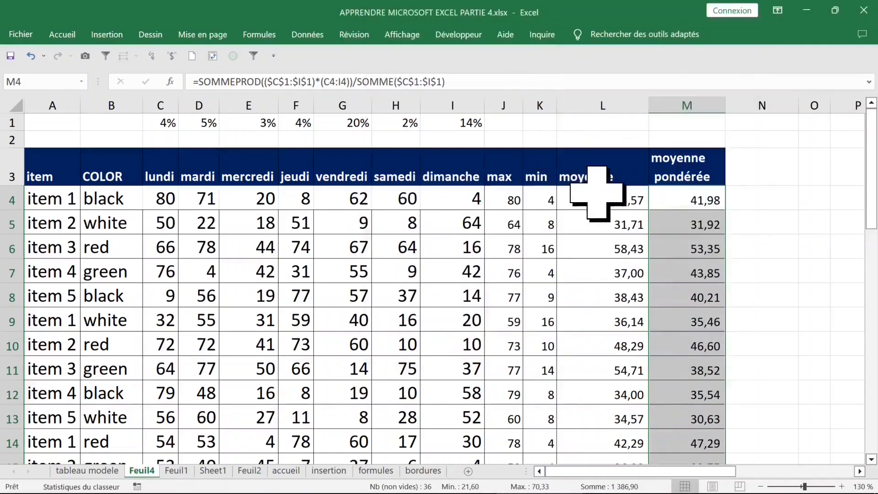
Review the weighted-average formula in M4 and the lundi weight in C1
click(701, 194)
click(705, 173)
click(700, 209)
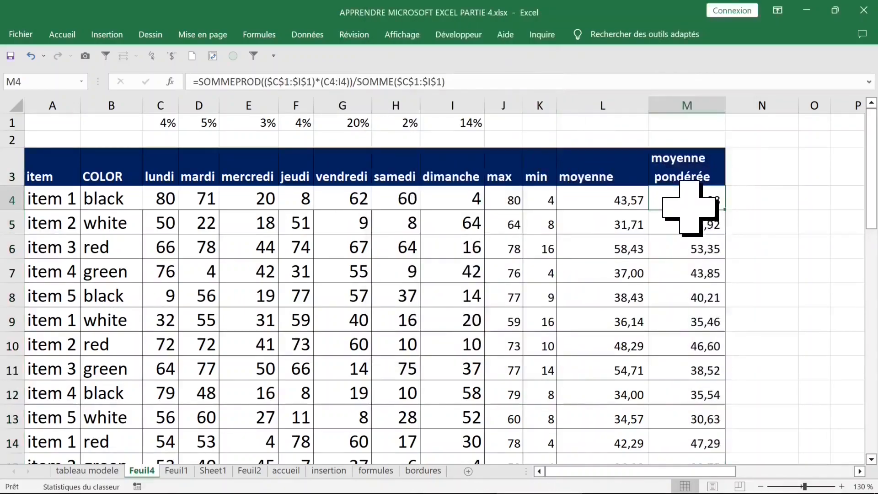
click(165, 124)
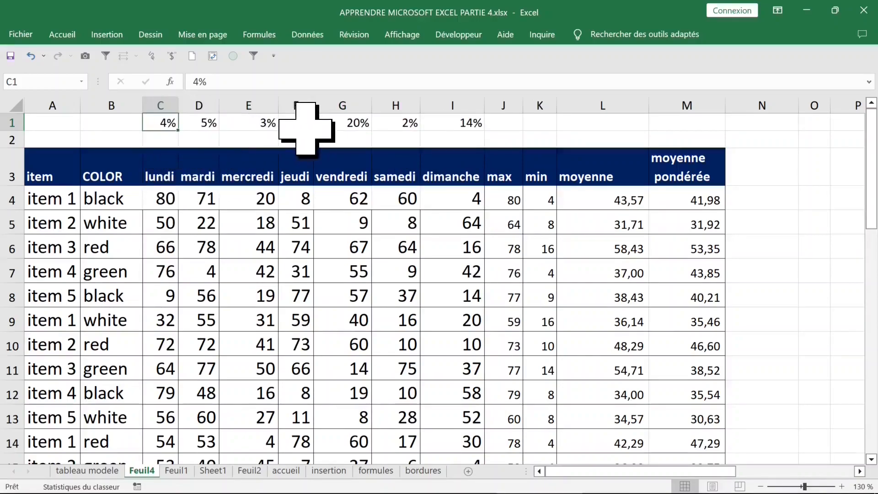
scroll(372, 166, right, 6)
click(446, 123)
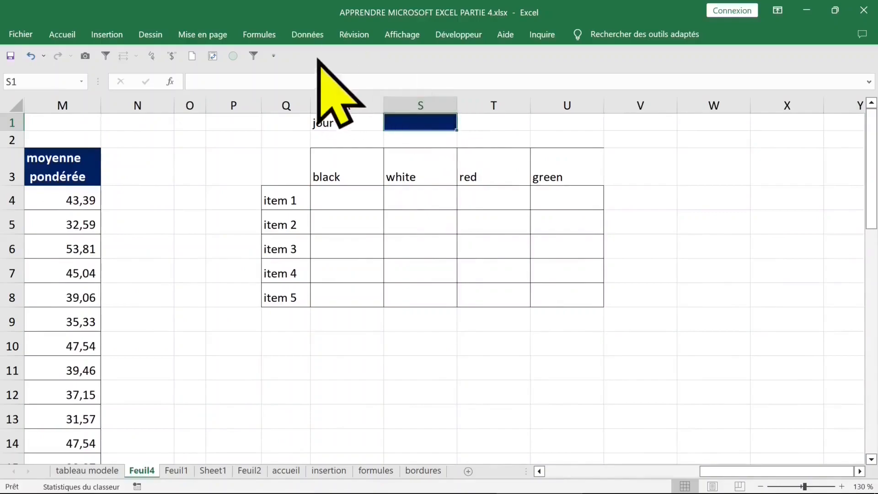
click(308, 35)
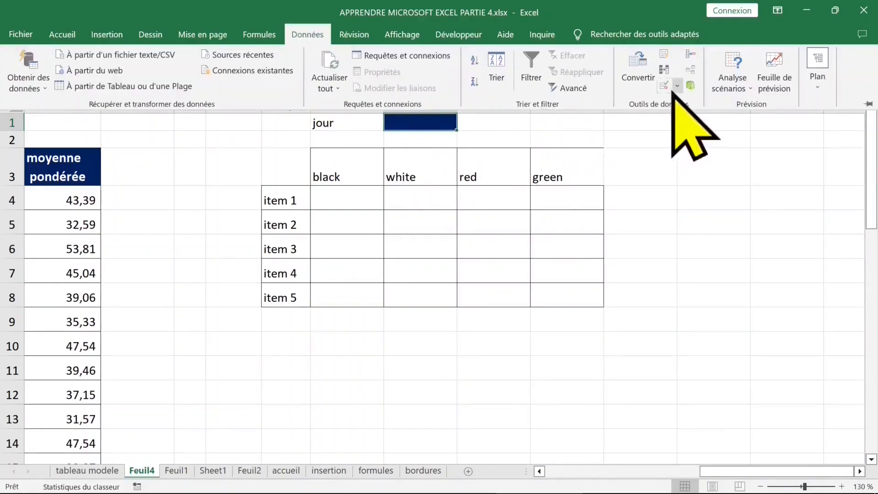
click(647, 167)
click(727, 169)
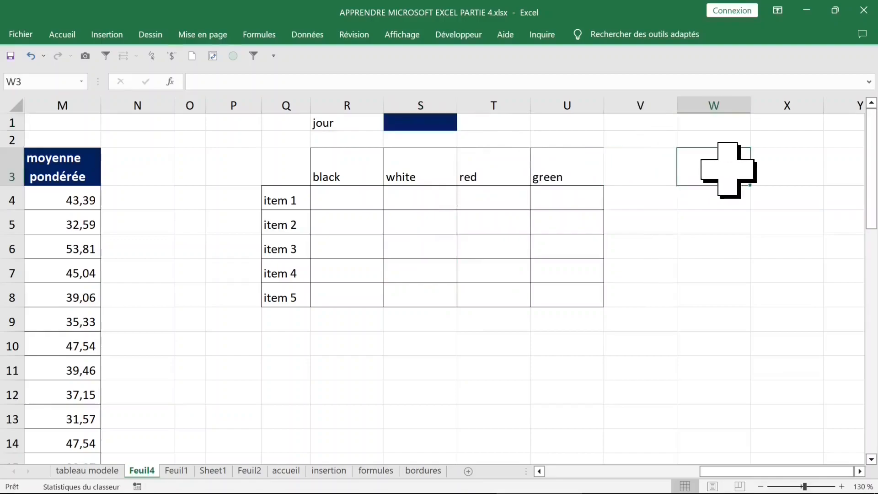
Enter lundi in W1 and autofill the weekdays across row 1 up to dimanche in AC1
click(727, 124)
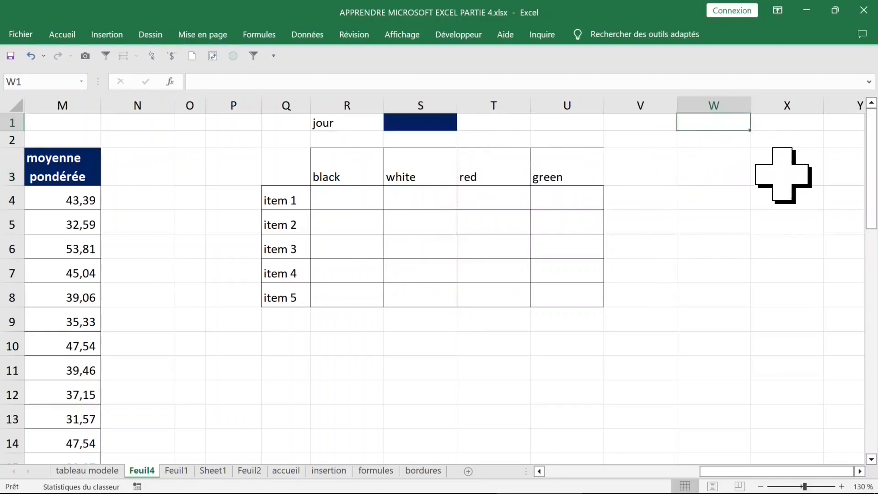
text(lundi)
key(ctrl+Return)
mouse_move(751, 131)
mouse_down()
mouse_move(759, 133)
mouse_move(692, 133)
mouse_move(745, 132)
mouse_up()
click(726, 122)
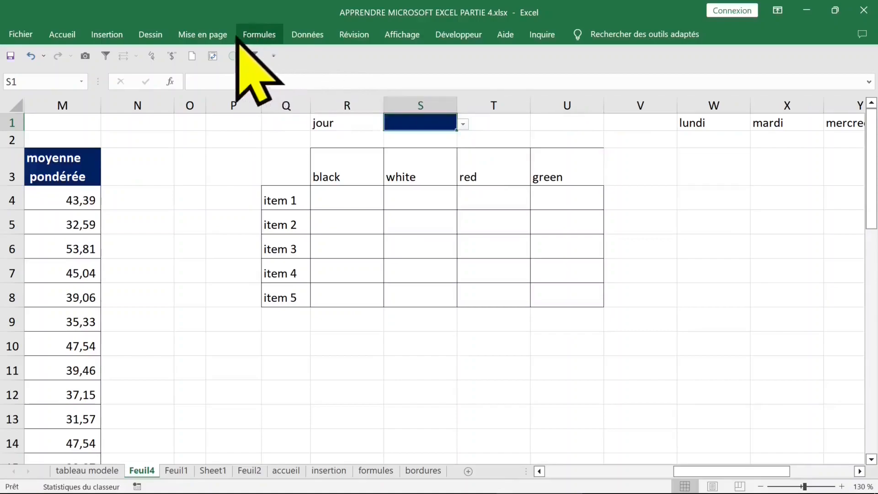
Clear the existing data validation rule from the jour cell S1
click(304, 35)
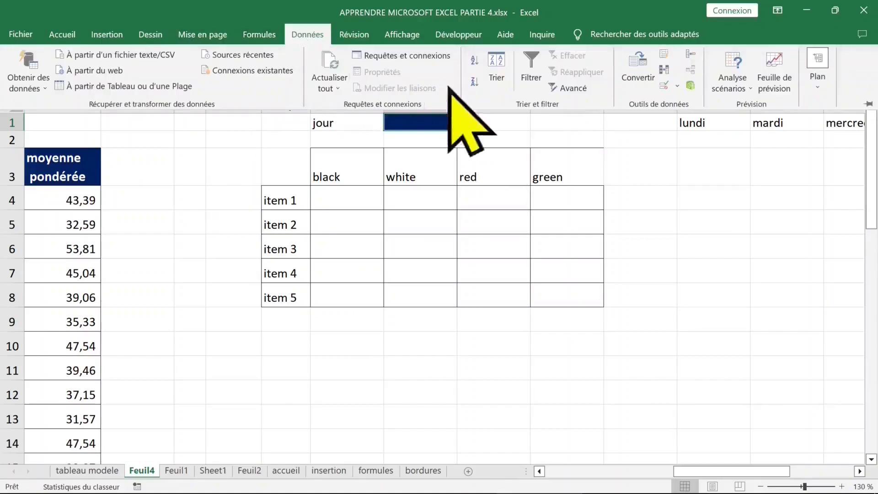
click(664, 86)
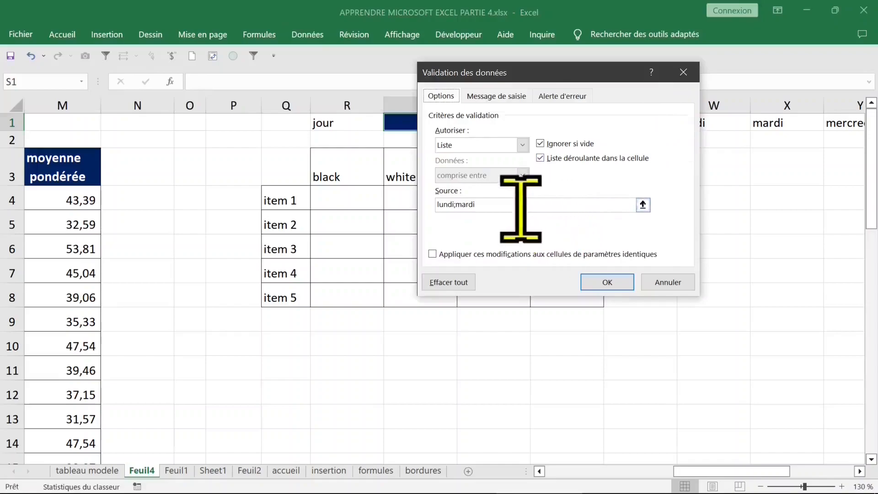
click(469, 283)
click(604, 282)
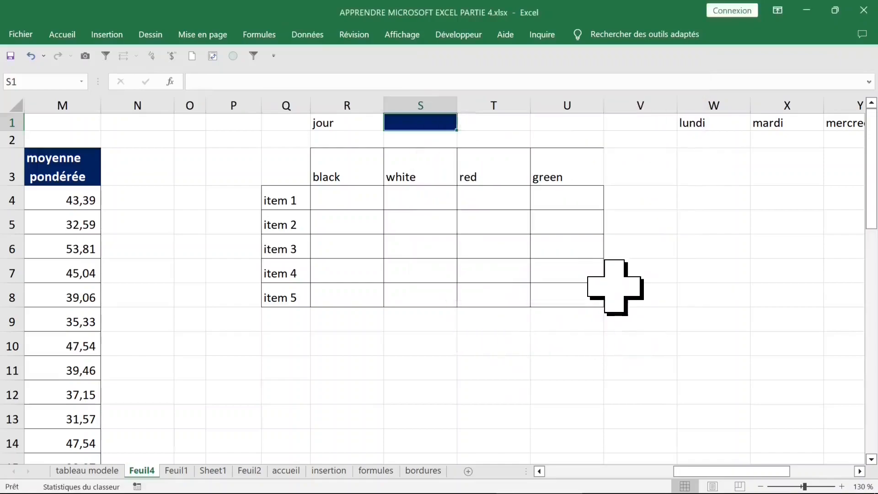
Add a Liste data validation to S1 using the weekday names in W1:AC1 as its source
click(307, 34)
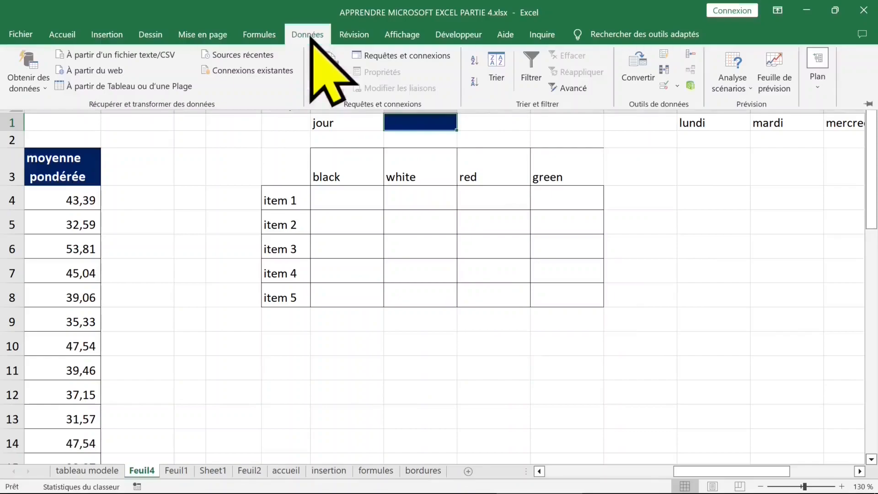
click(665, 85)
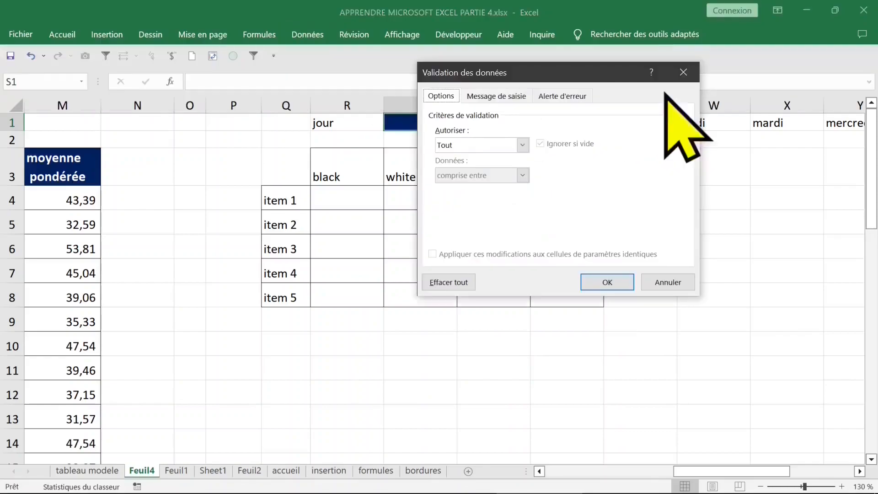
click(522, 145)
click(496, 187)
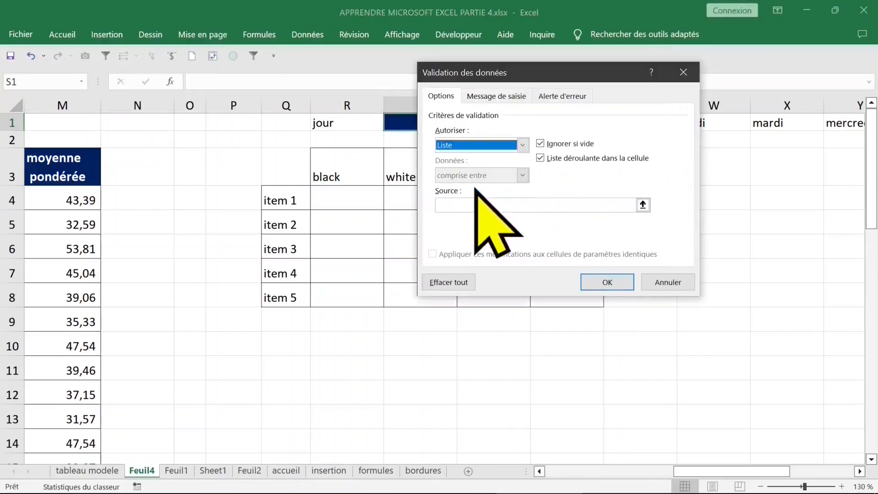
click(476, 207)
drag(572, 76, 381, 113)
drag(697, 120, 796, 129)
click(422, 323)
Return to the jour cell S1 and open its drop-down list to check the weekdays offered
click(200, 134)
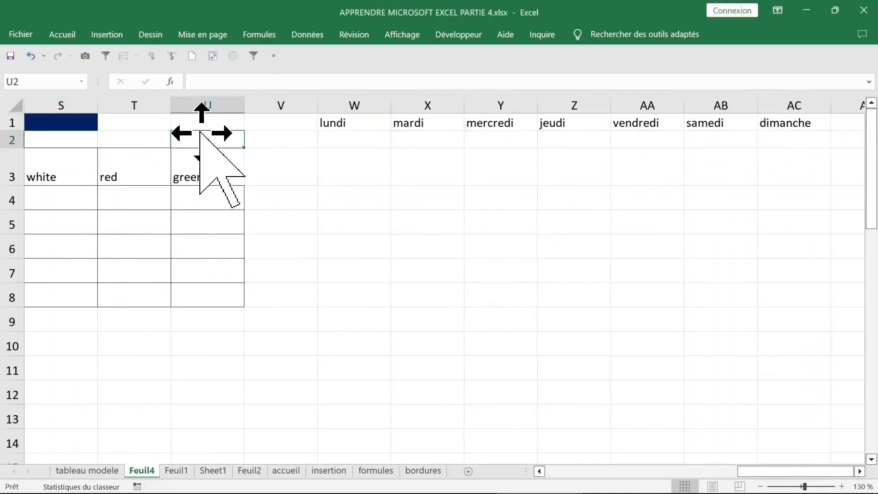
key(Left)
key(Left)
key(Left)
key(Left)
key(Left)
click(245, 124)
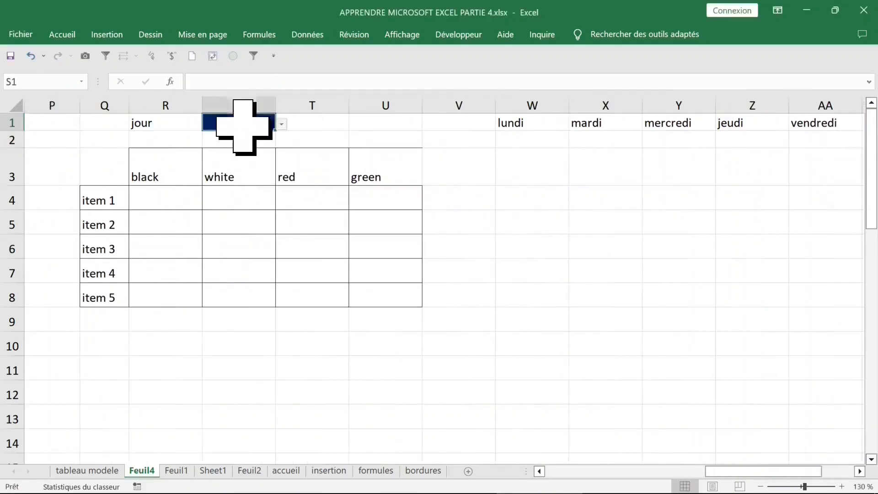
click(282, 125)
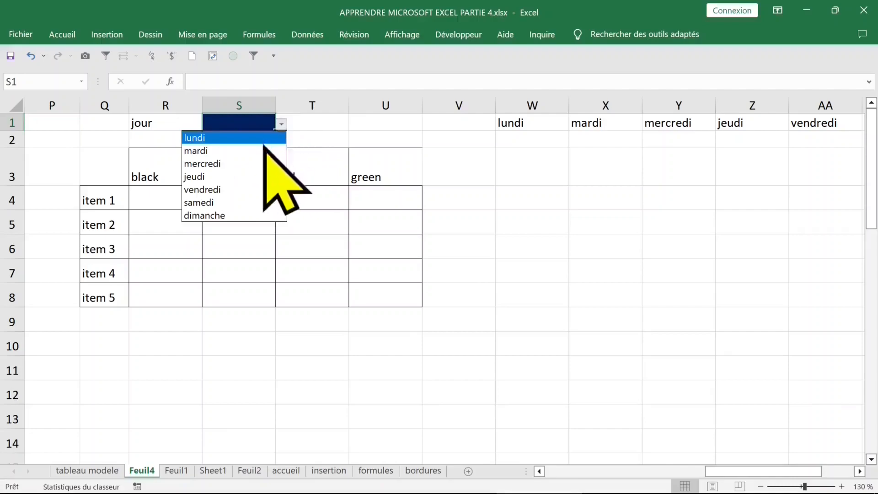
Hide columns W to AC, which hold the weekday source list
drag(526, 106, 719, 108)
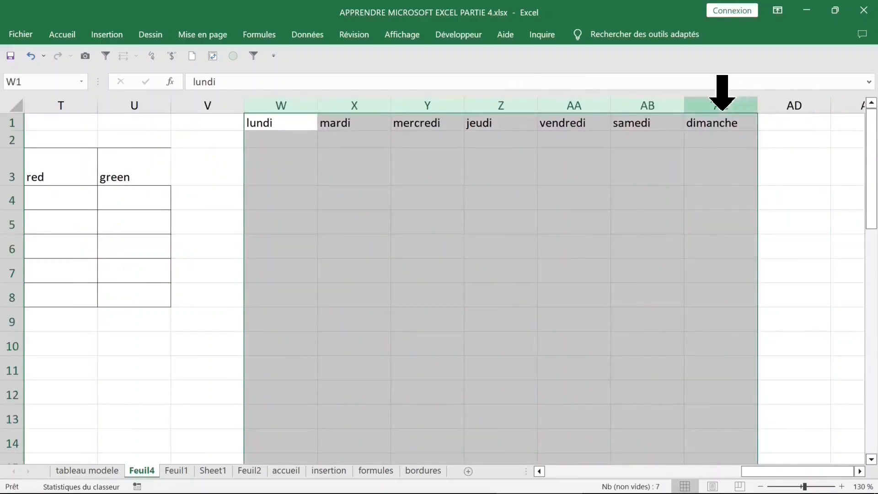
right_click(565, 106)
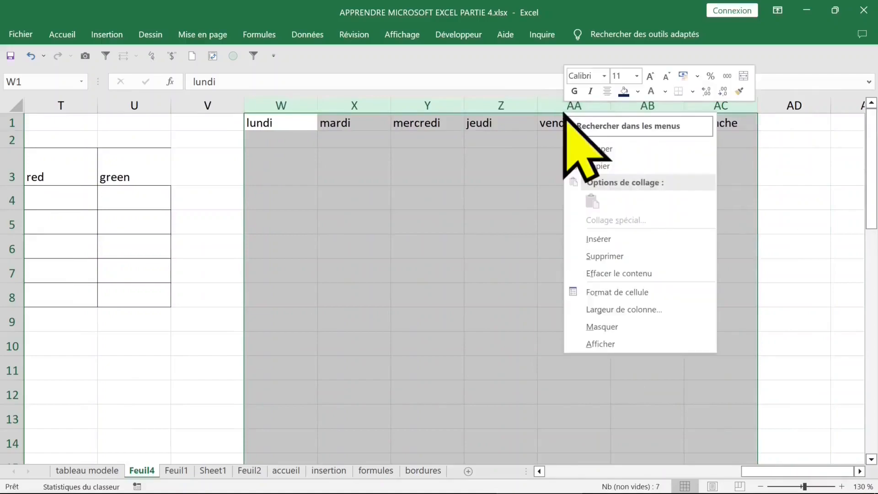
click(630, 326)
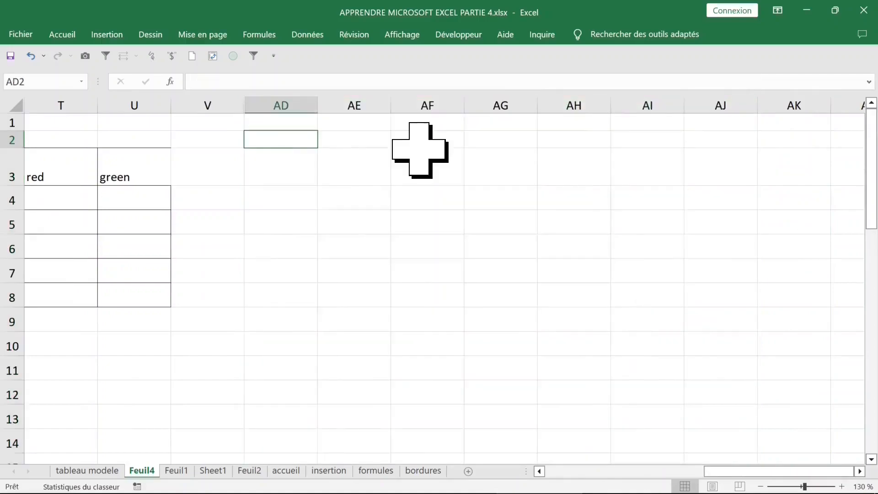
Go back to the jour cell S1 and choose lundi from its drop-down list
key(Left)
key(Left)
key(Left)
key(Left)
key(Left)
key(Left)
key(Left)
key(Left)
key(Left)
key(Left)
key(Left)
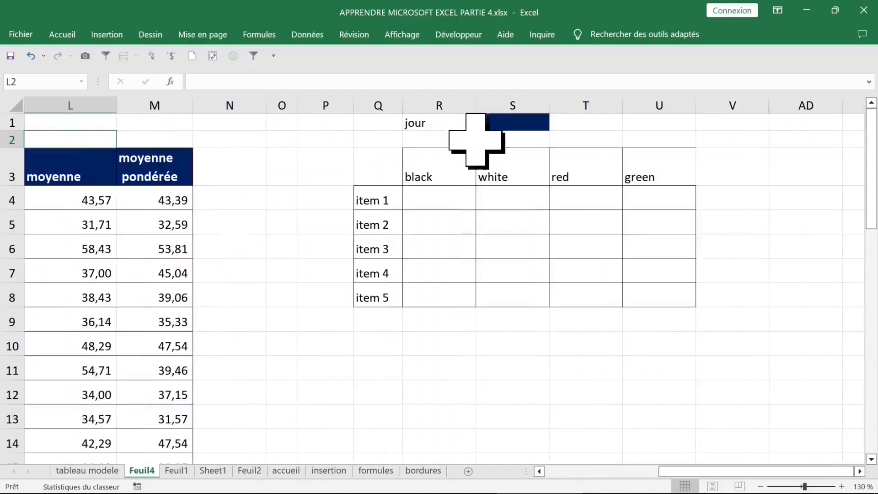
click(519, 126)
click(555, 124)
click(497, 140)
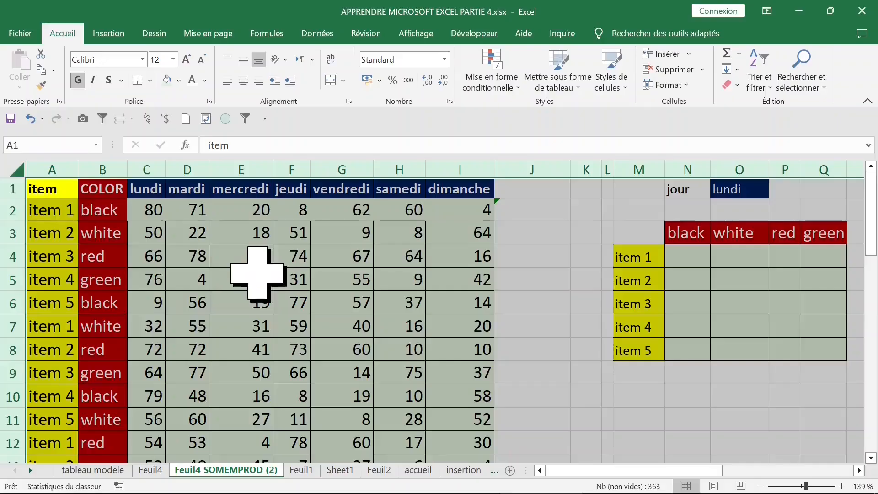
On the Feuil4 SOMEMPROD (2) sheet, examine the empty item-by-colour grid, the daily values and the jour cell O1
click(251, 274)
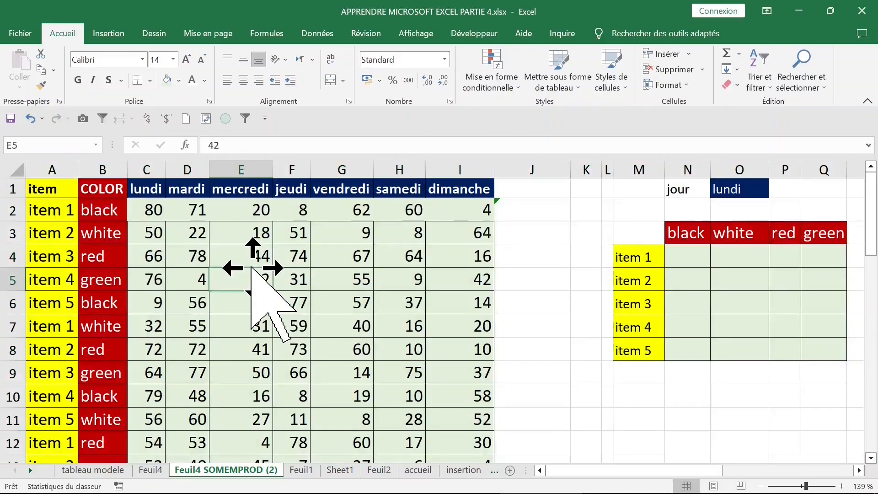
drag(687, 261, 802, 350)
drag(155, 208, 442, 403)
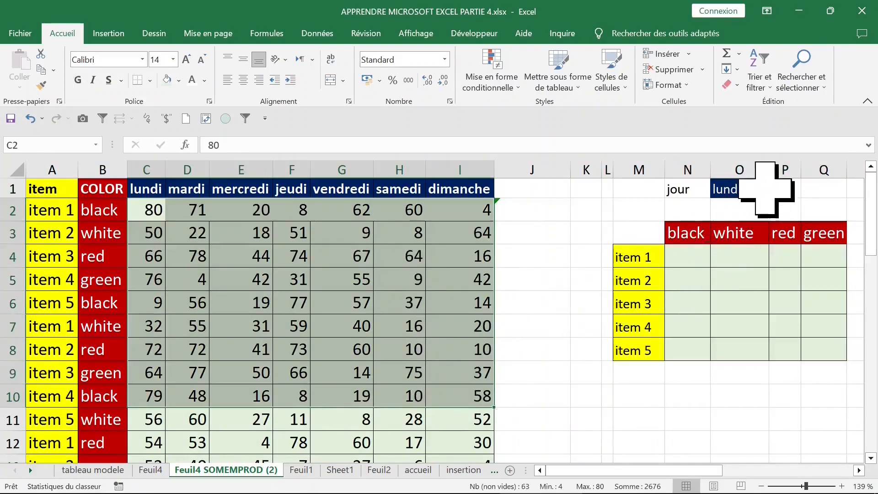
click(740, 189)
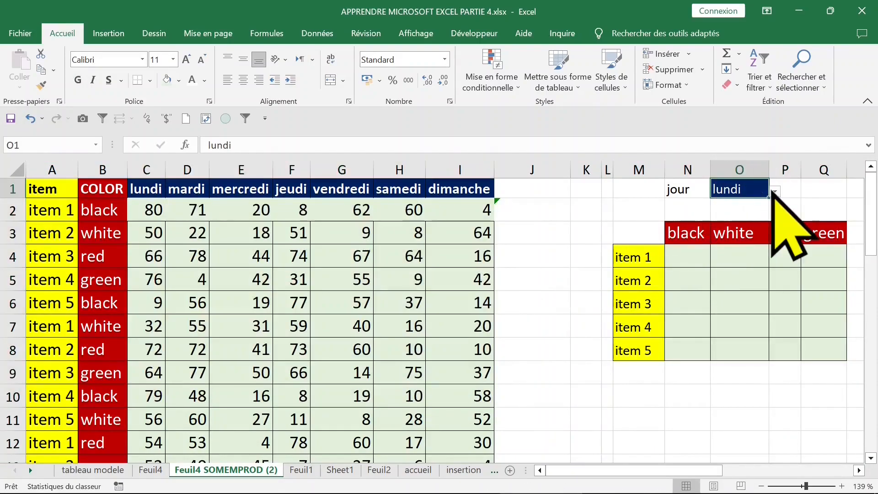
Choose mardi from the jour drop-down list in O1 and go over the summary grid's item and colour headers
click(774, 192)
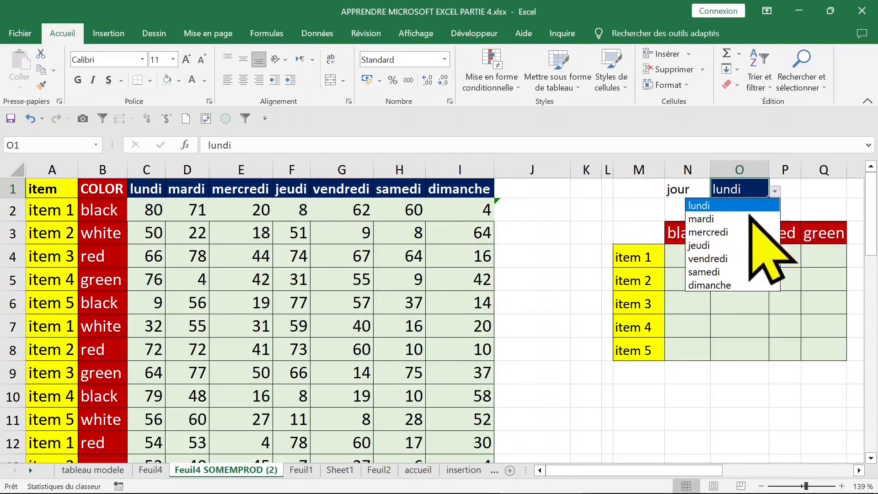
click(732, 219)
click(688, 259)
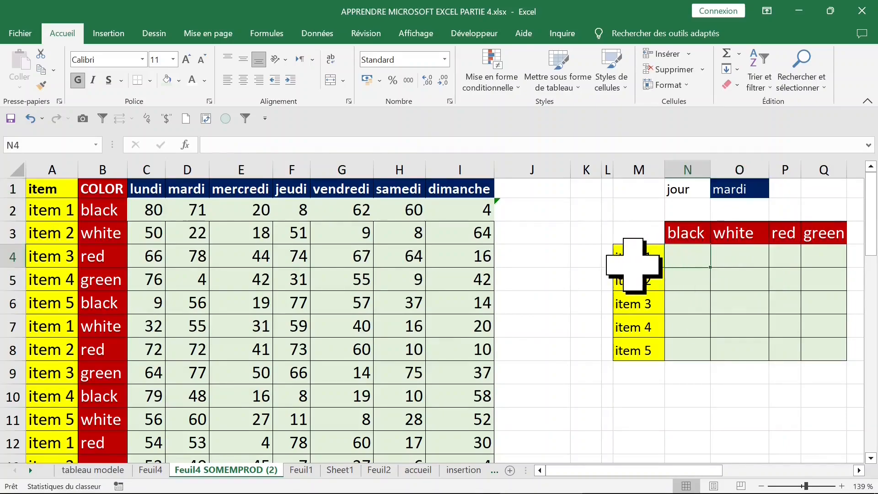
click(638, 261)
click(686, 256)
click(688, 234)
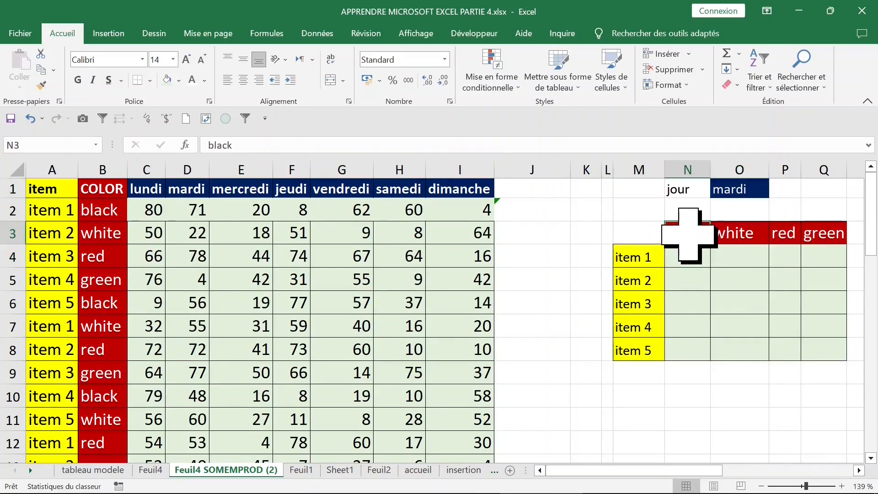
click(743, 233)
click(823, 234)
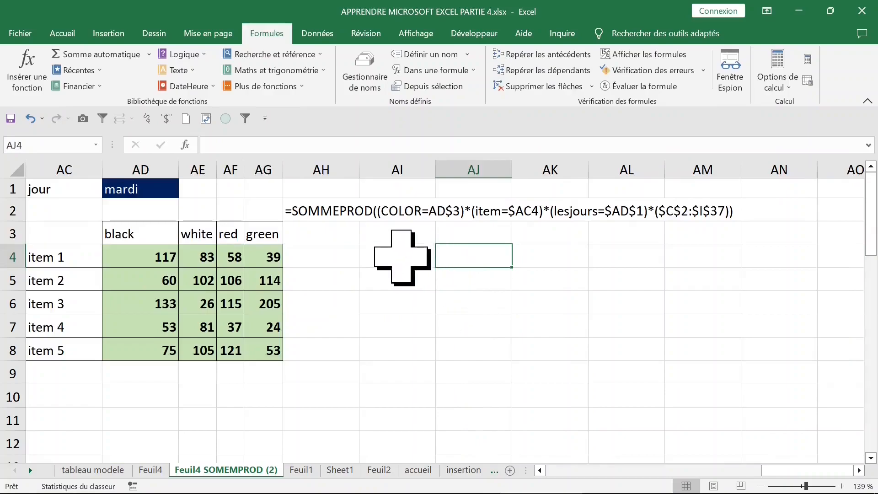
Search the functions for "somme des produits" from cell AI4, open the SOMMEPROD arguments and cancel without inserting the function
click(402, 255)
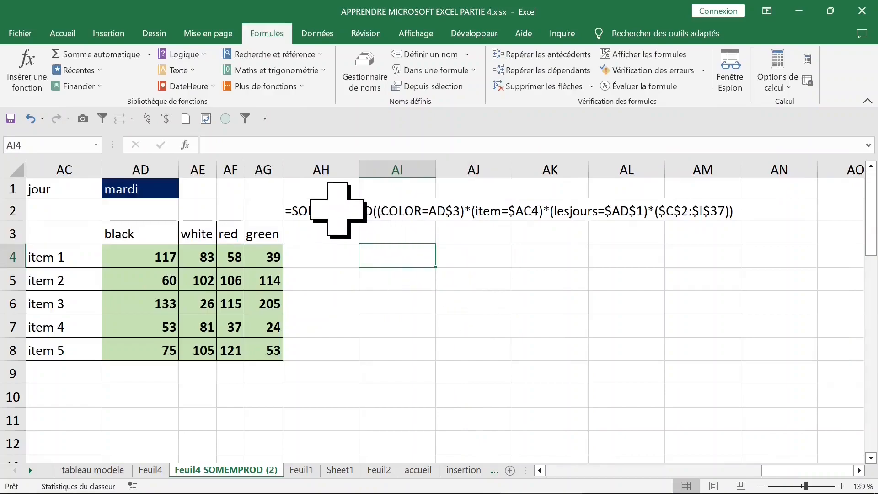
click(118, 33)
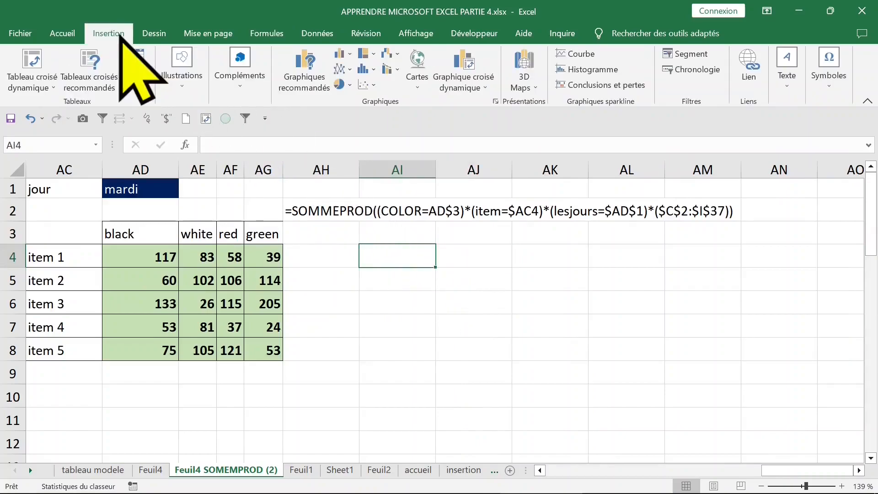
click(265, 34)
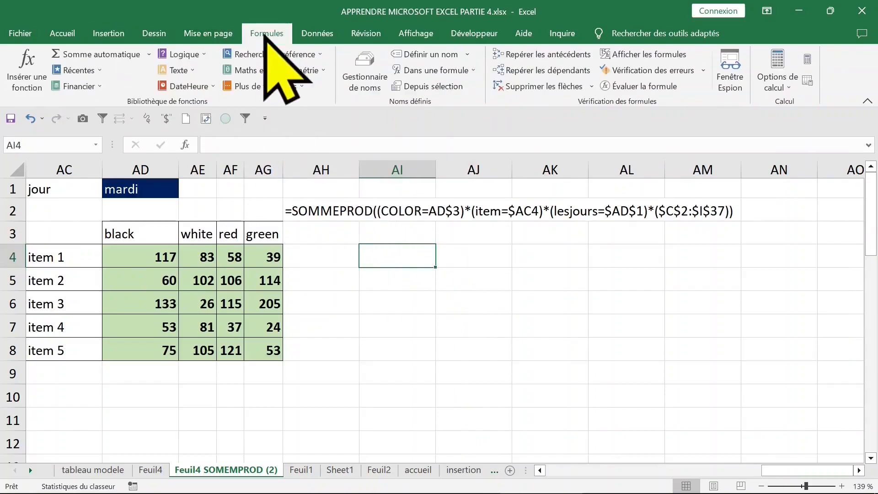
click(26, 64)
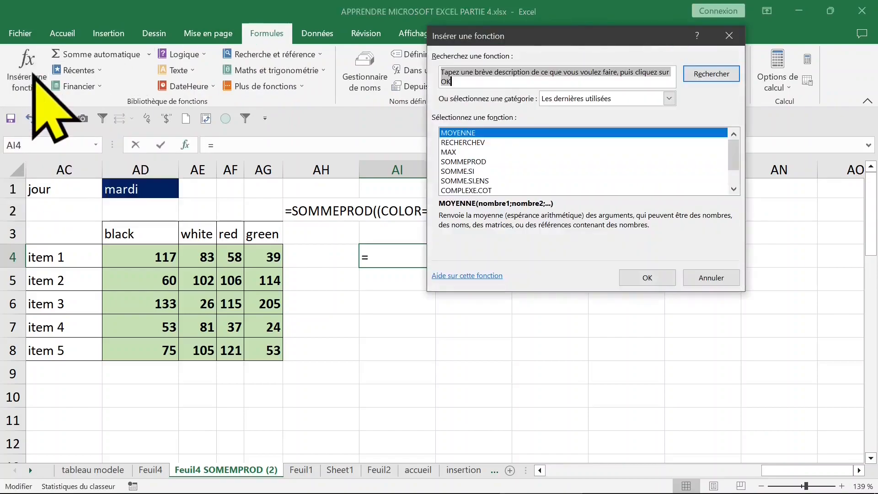
text(somme des produits)
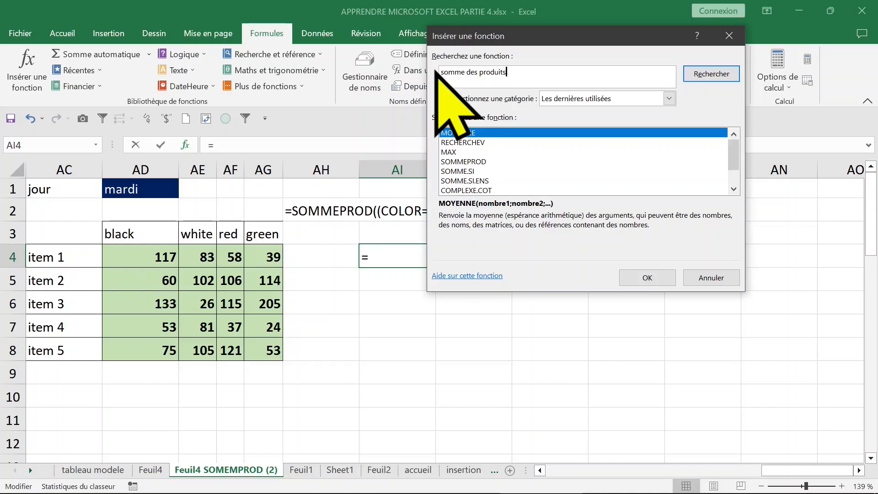
key(Return)
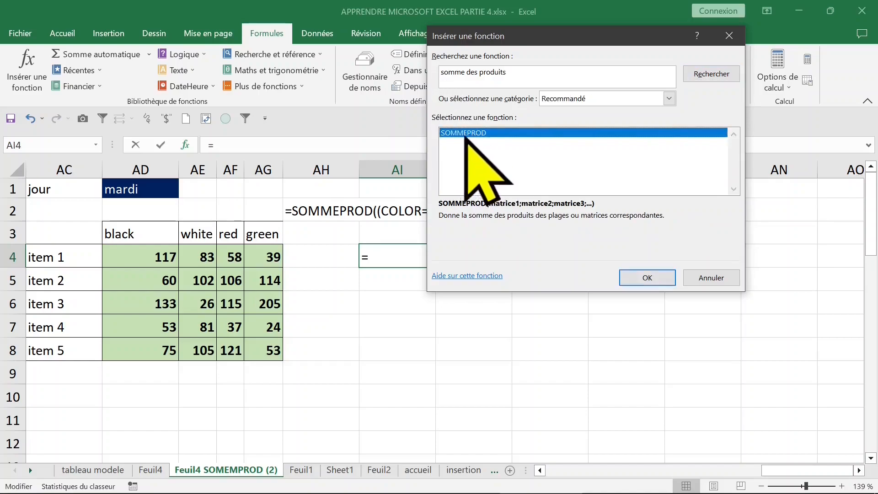
click(648, 277)
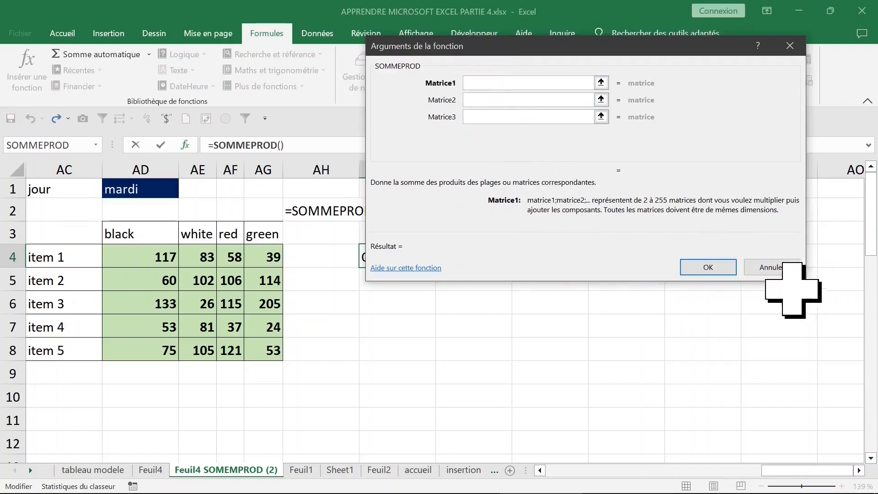
click(776, 268)
click(478, 256)
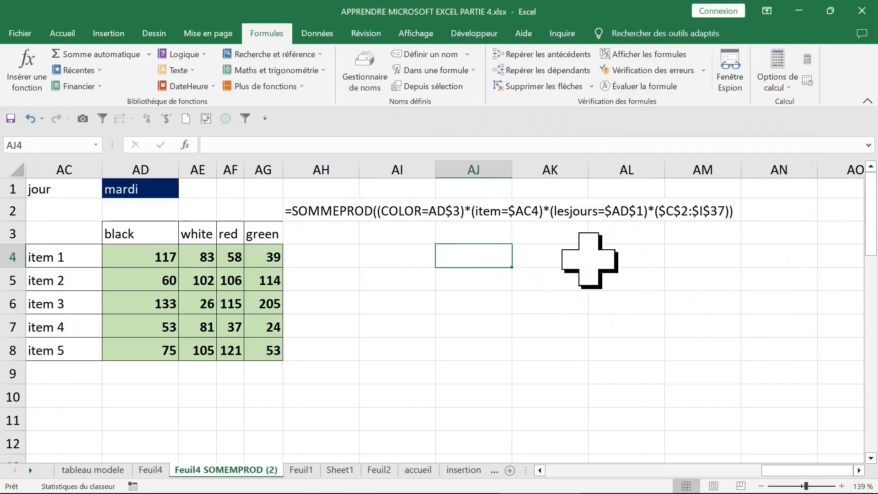
From cell AJ4, search the functions for "sommeprod" and open the SOMMEPROD arguments
click(185, 145)
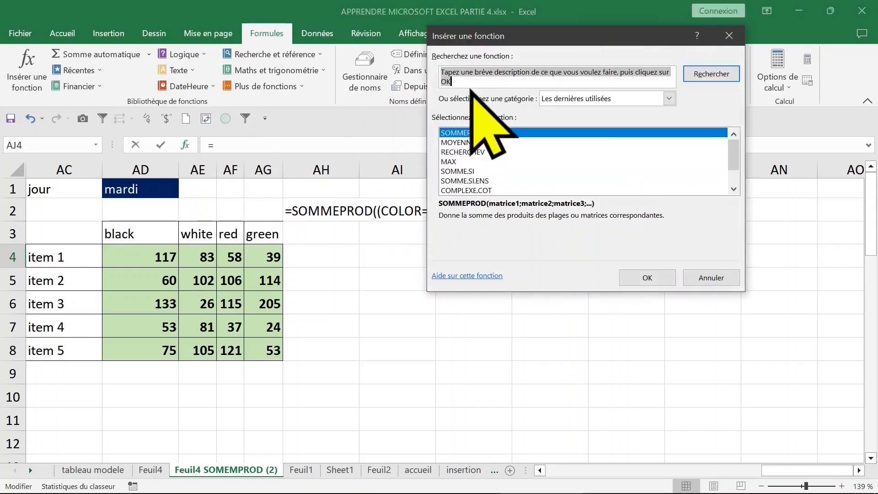
text(sommeprod)
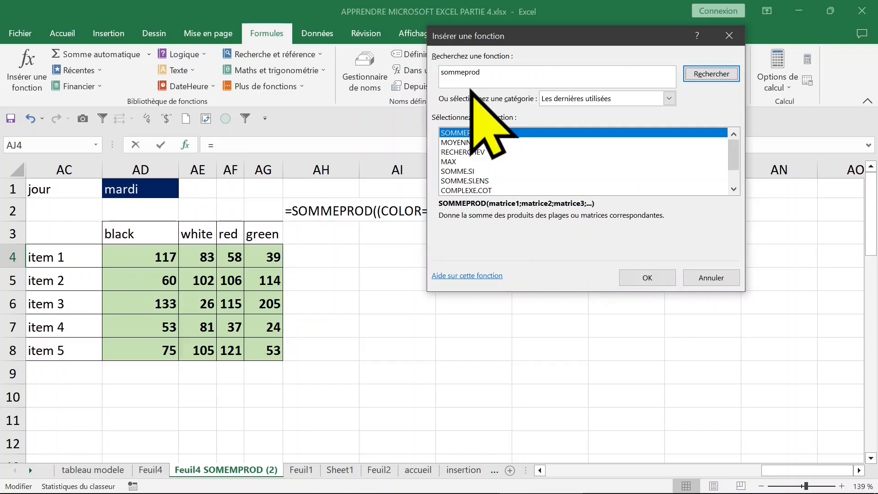
click(716, 75)
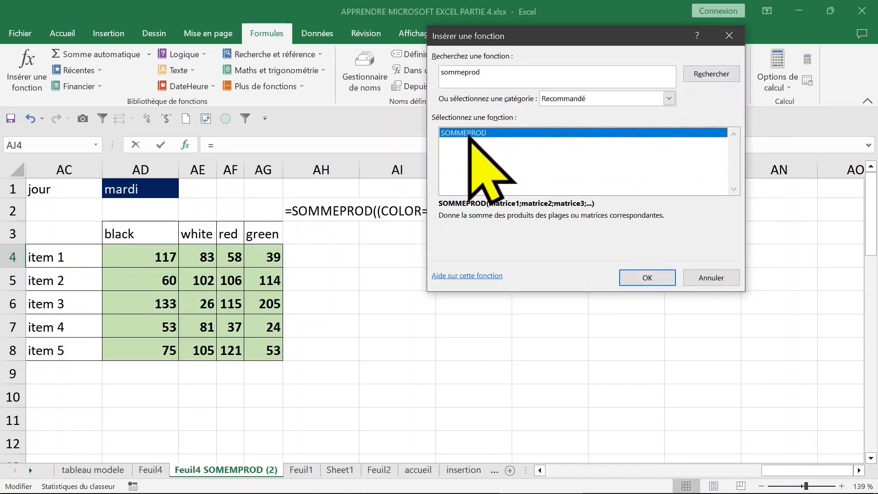
click(646, 274)
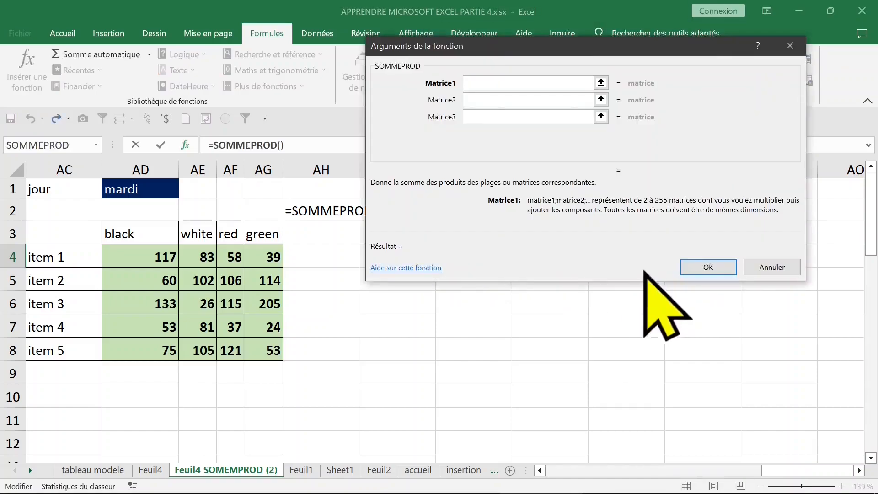
drag(502, 42, 529, 98)
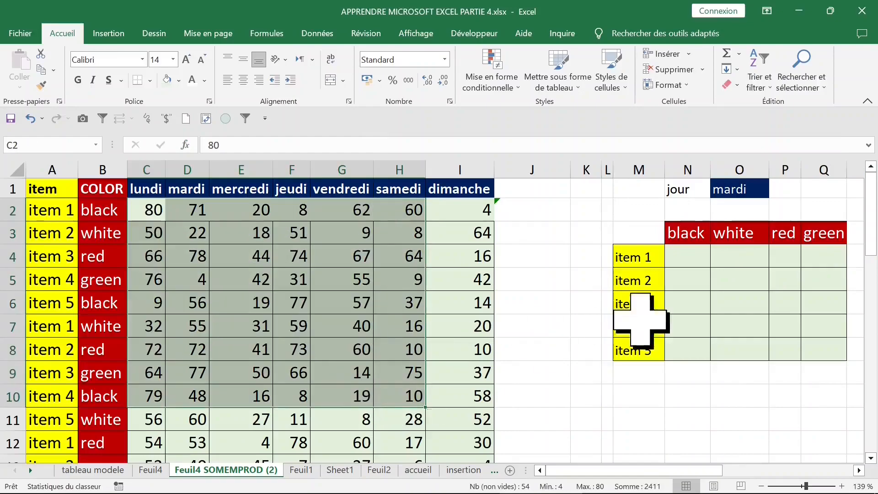
Start a SOMMEPROD formula in N4 with the item condition ($A$2:$A$37=$M4)
click(693, 261)
text(+)
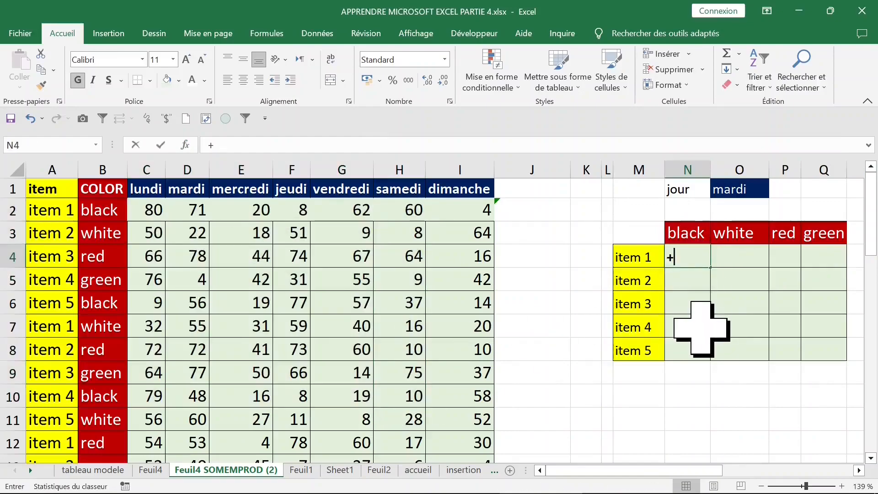
text(SOMMEP)
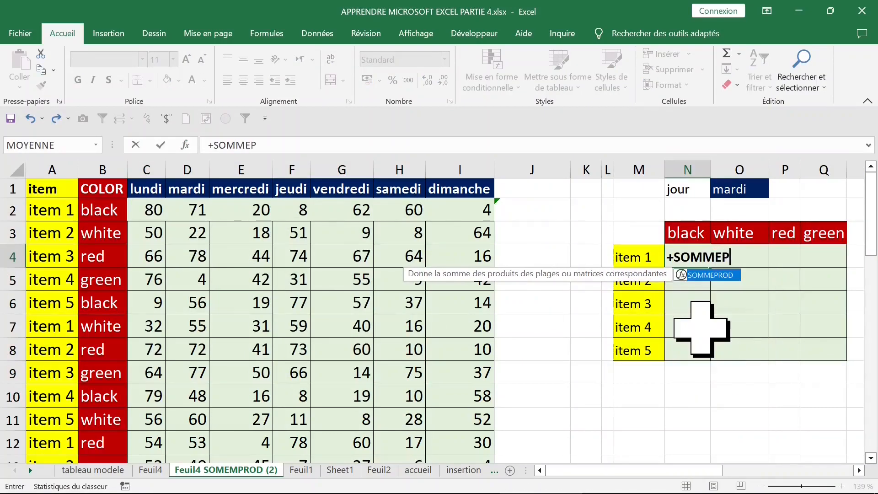
text(R)
key(Tab)
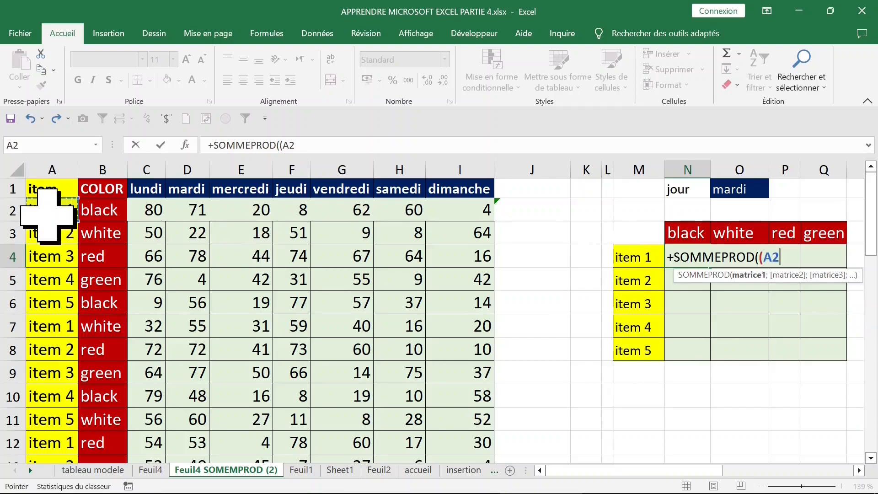
key(ctrl+shift+Down)
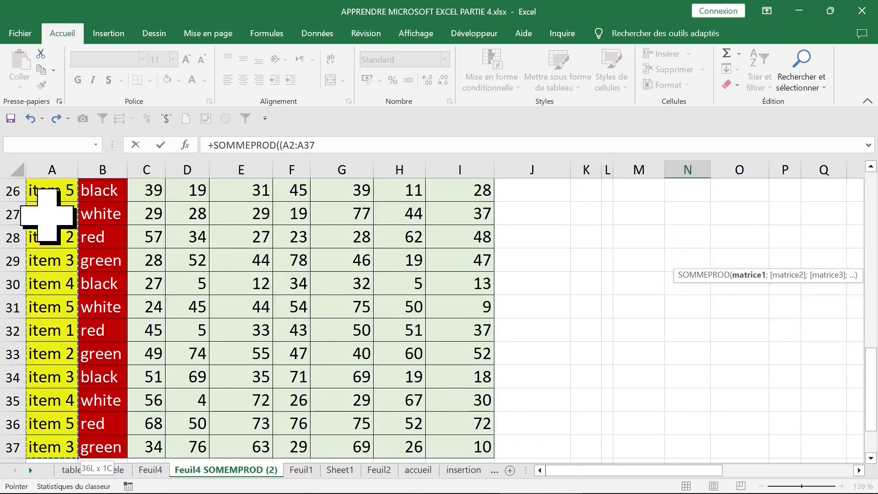
key(ctrl+BackSpace)
key(F4)
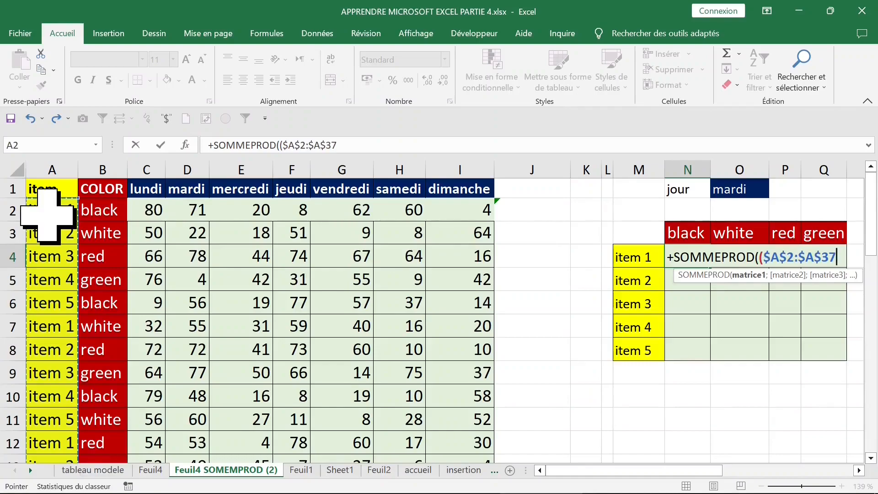
click(641, 254)
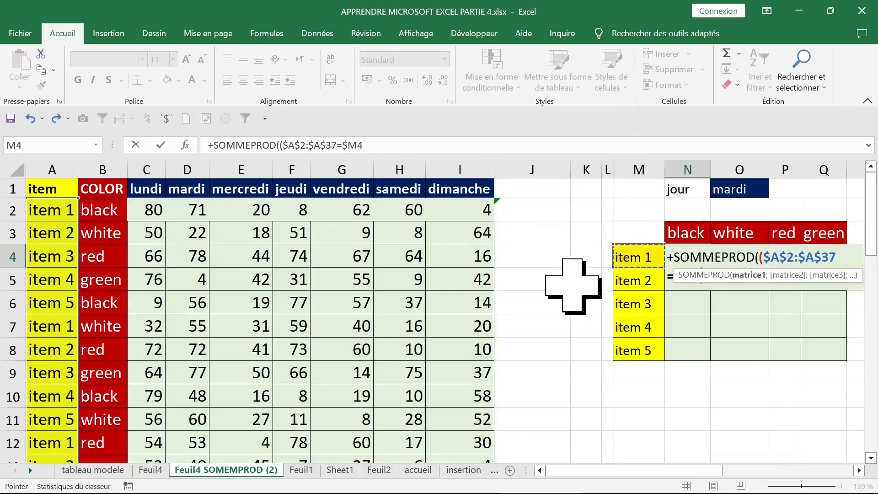
Multiply the item condition in the N4 formula by the colour condition ($B$2:$B$37=N$3)
click(386, 145)
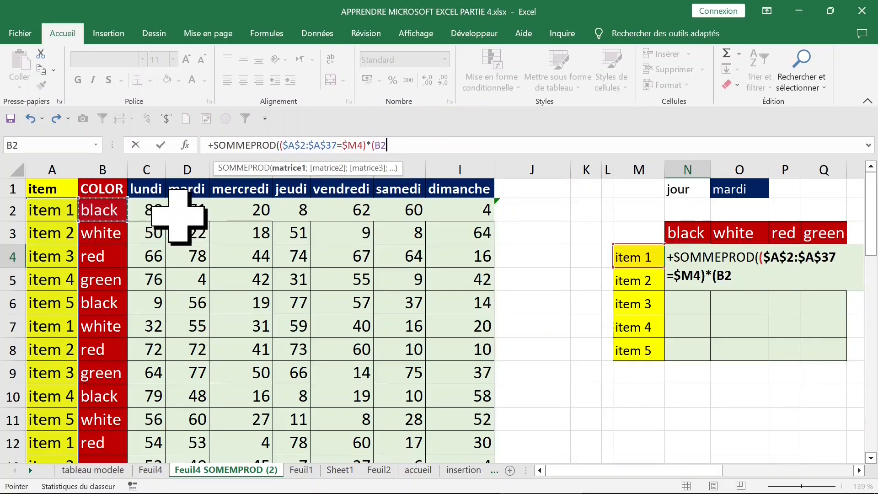
key(ctrl+shift+Down)
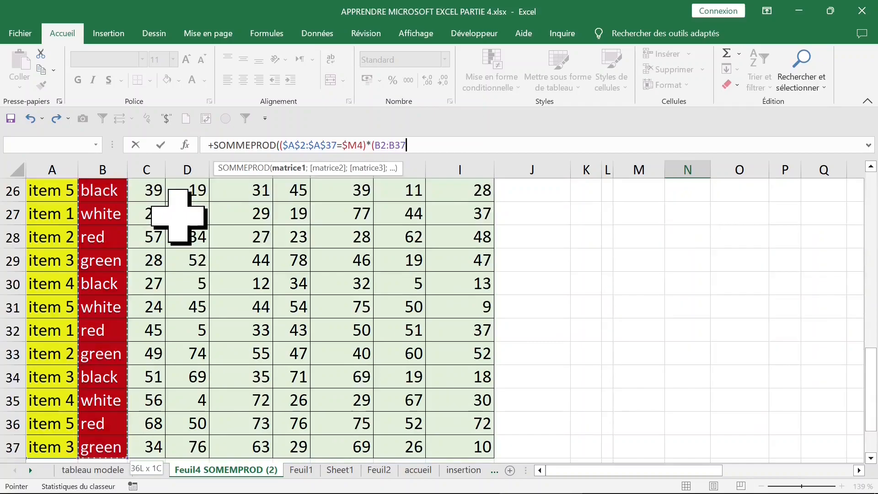
key(ctrl+BackSpace)
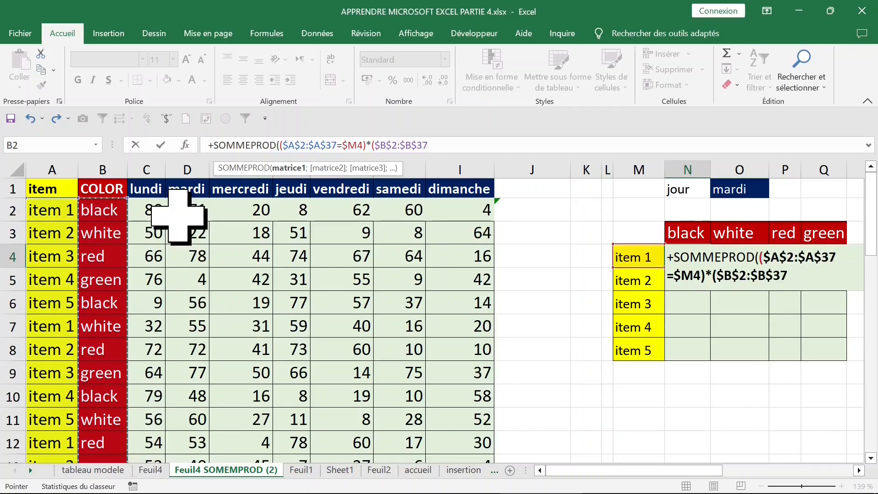
text(=)
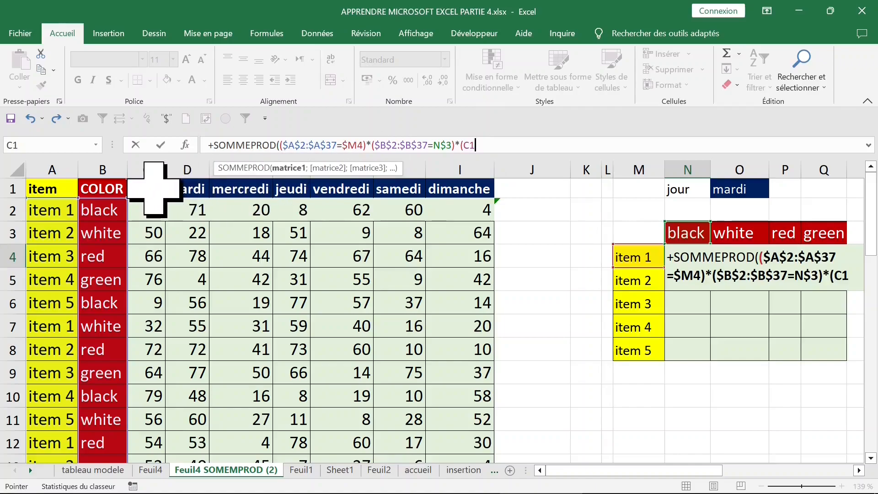
Multiply by the day condition ($C$1:$I$1=$O$1) and complete the SOMMEPROD formula in N4
drag(155, 187, 460, 192)
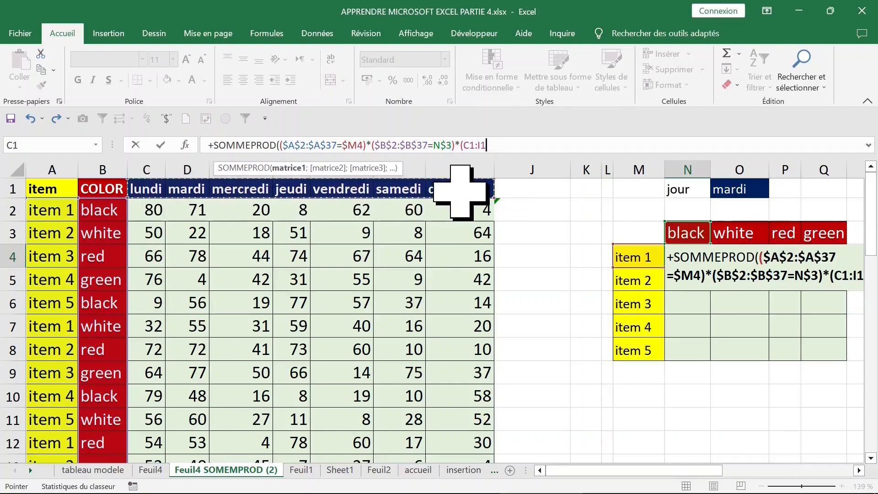
key(F4)
text(=)
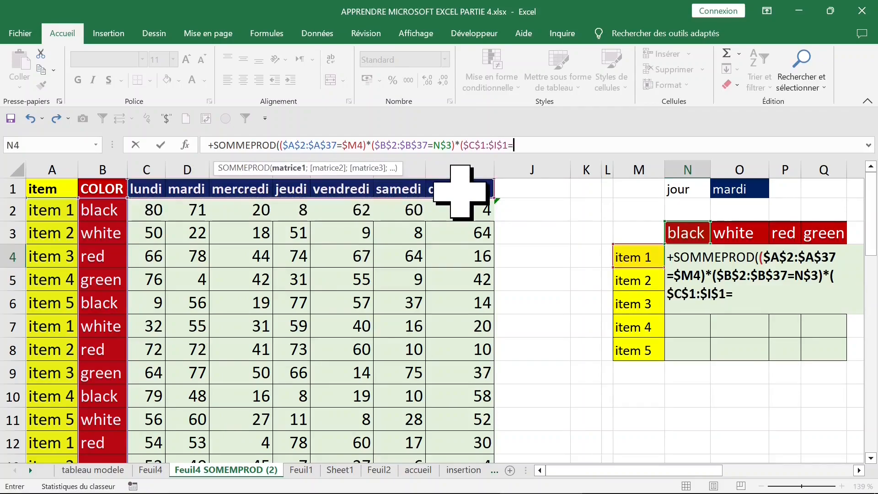
click(740, 193)
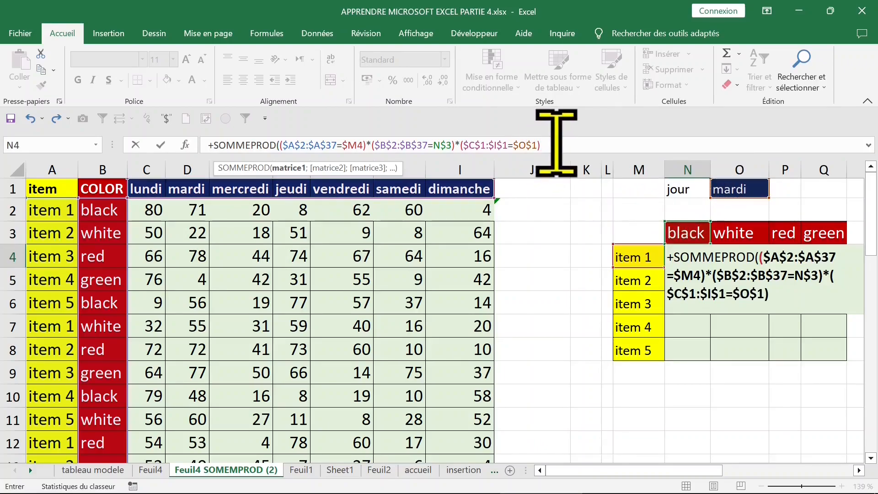
text())
key(Return)
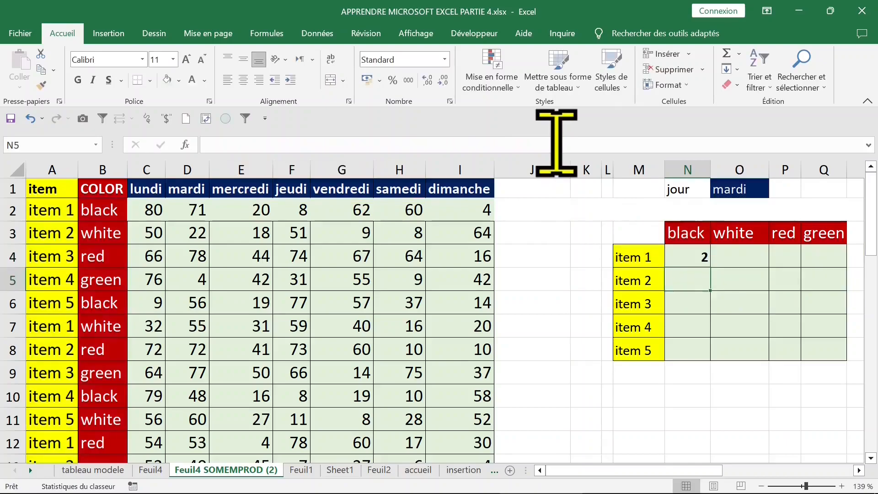
Copy the SOMMEPROD formula from N4 down the black column to N8 for items 1 to 5
click(691, 261)
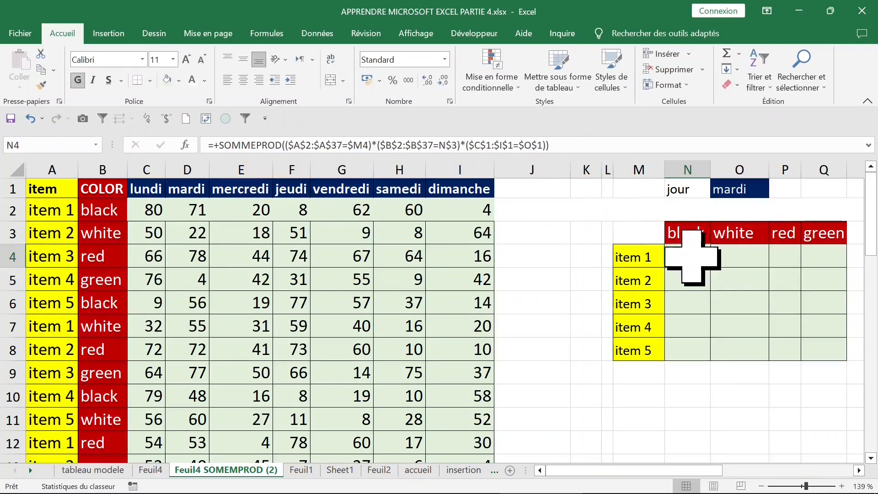
drag(646, 261, 638, 350)
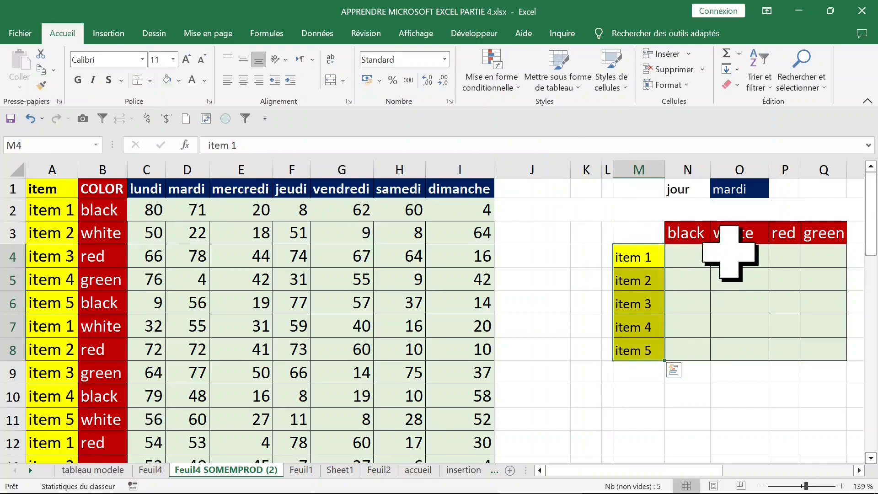
click(712, 256)
click(702, 253)
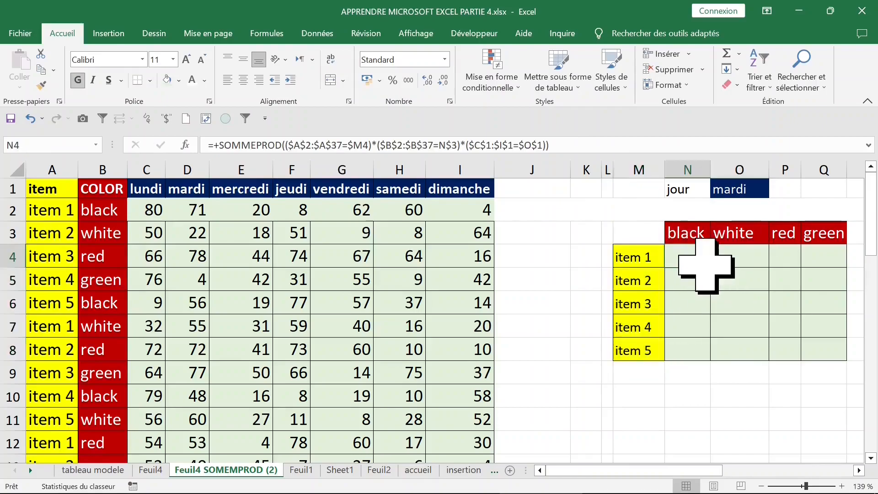
drag(714, 269, 708, 349)
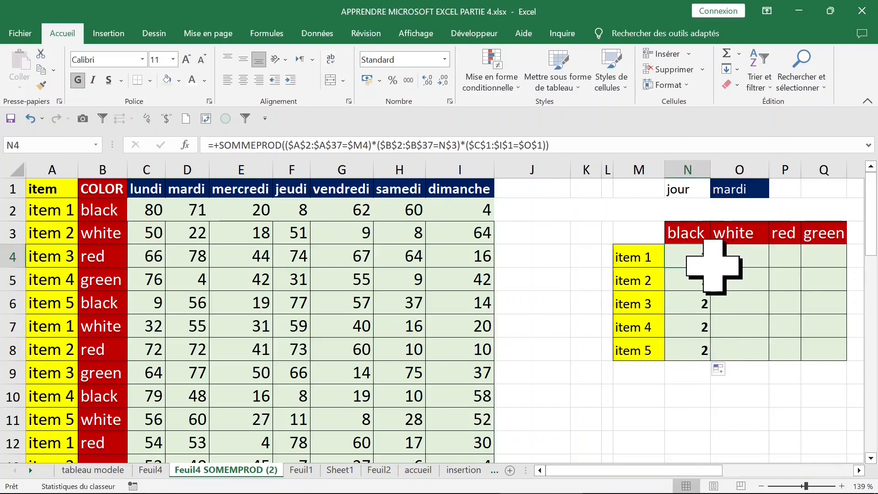
Copy the SOMMEPROD formulas from N4:N8 across the white, red and green columns to Q8
drag(711, 269, 843, 353)
click(735, 320)
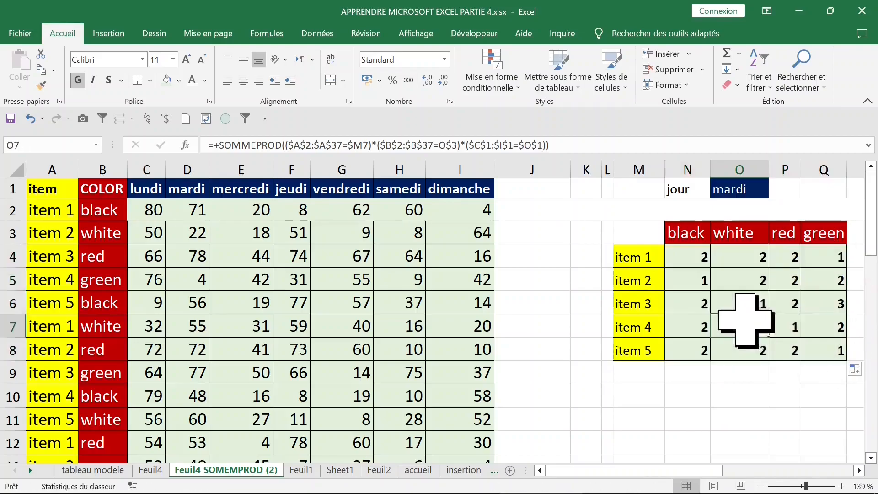
click(788, 283)
click(815, 346)
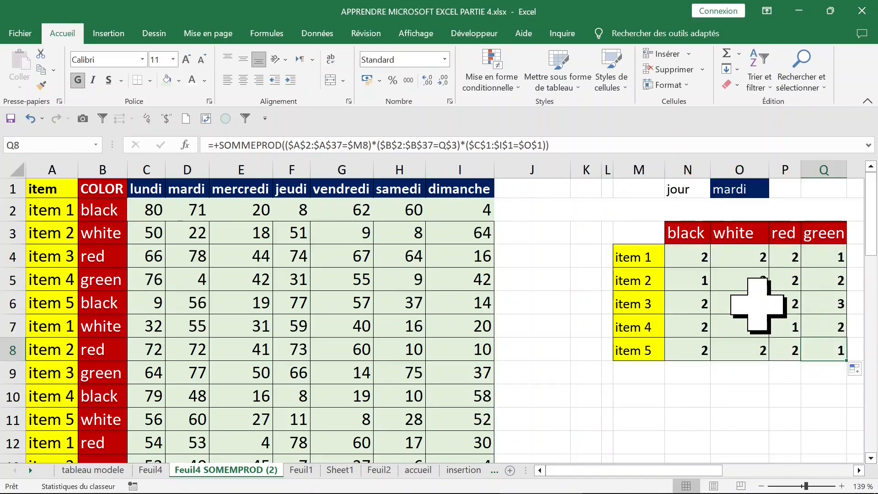
click(746, 284)
click(659, 278)
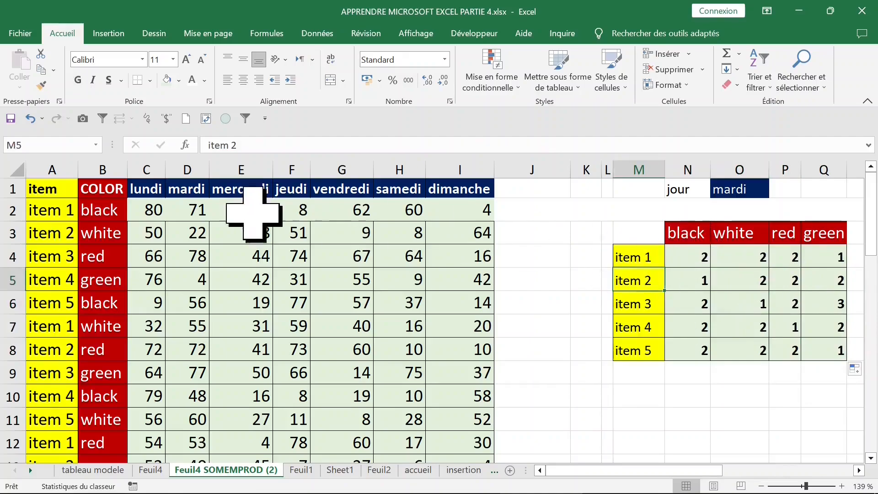
click(95, 172)
click(166, 230)
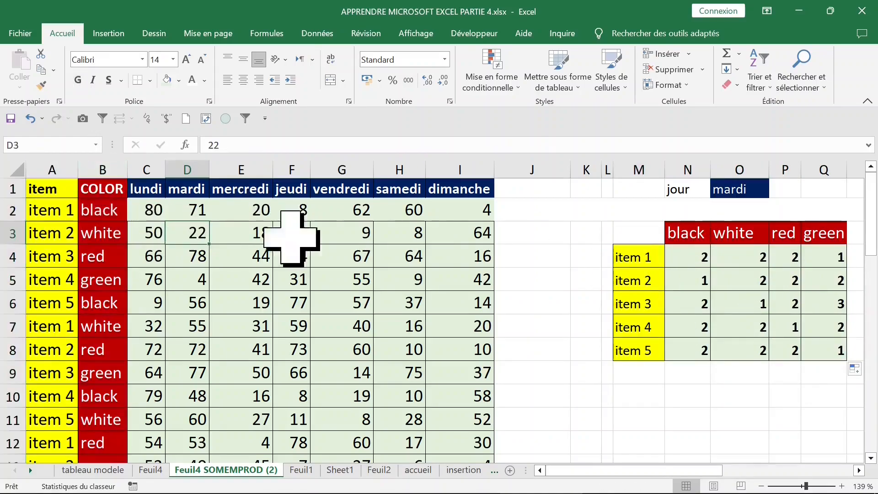
Test the summary grid by setting the day in O1 to lundi, vendredi, samedi, dimanche and back to lundi
click(739, 189)
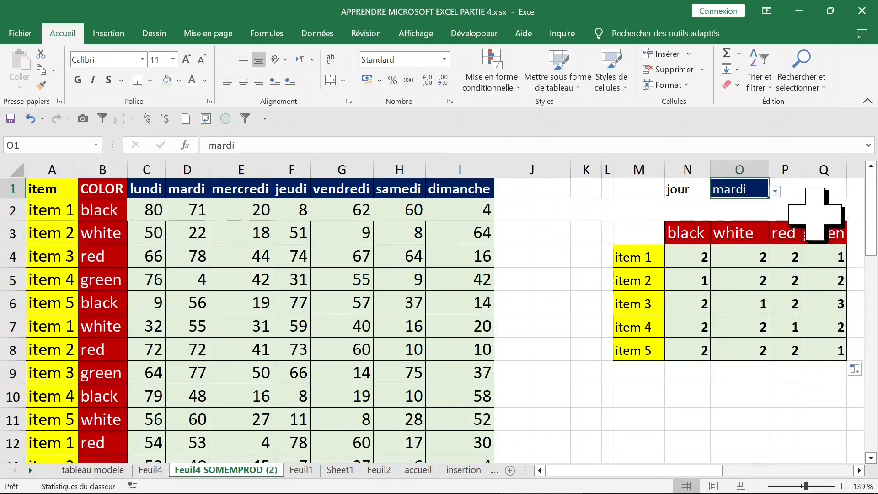
click(775, 192)
click(727, 204)
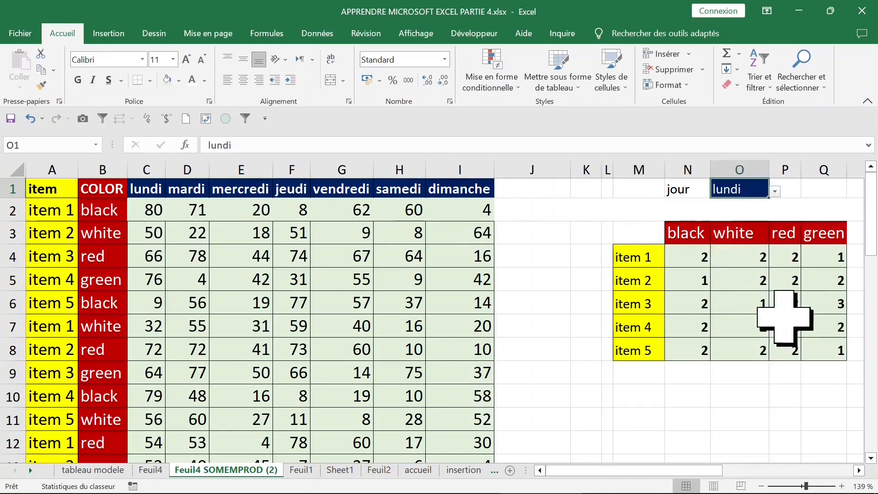
click(775, 192)
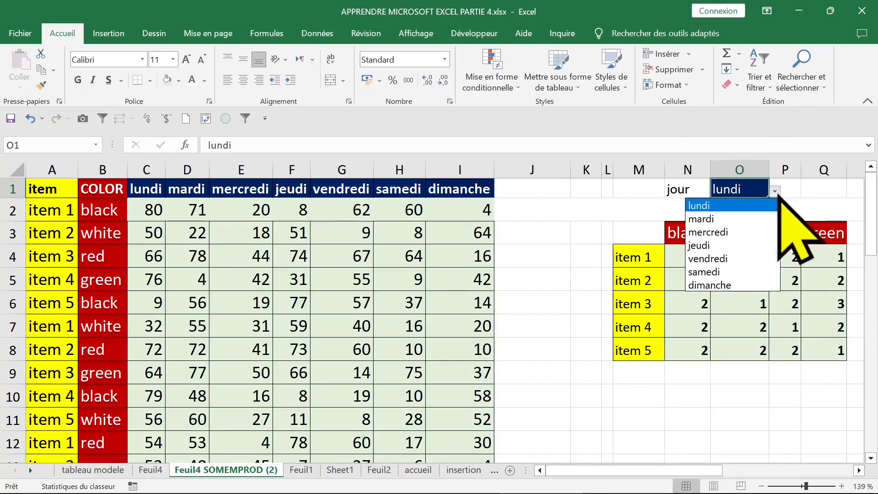
click(727, 258)
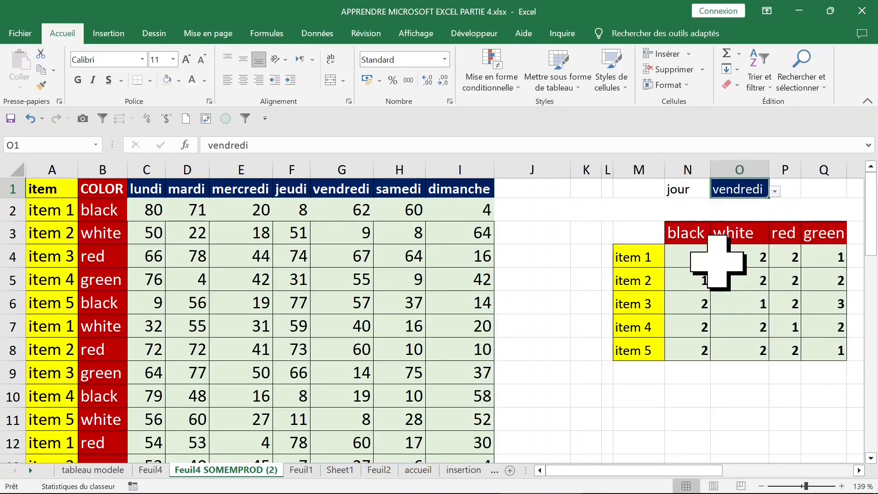
click(775, 191)
click(720, 271)
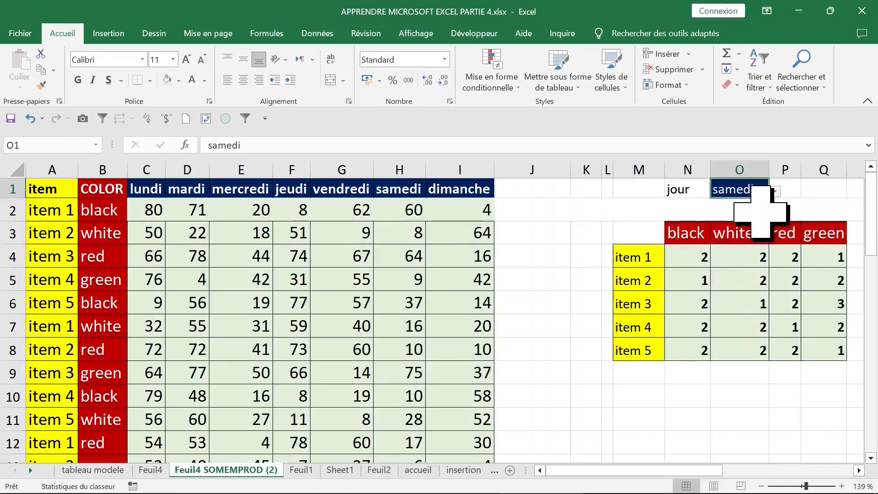
click(775, 192)
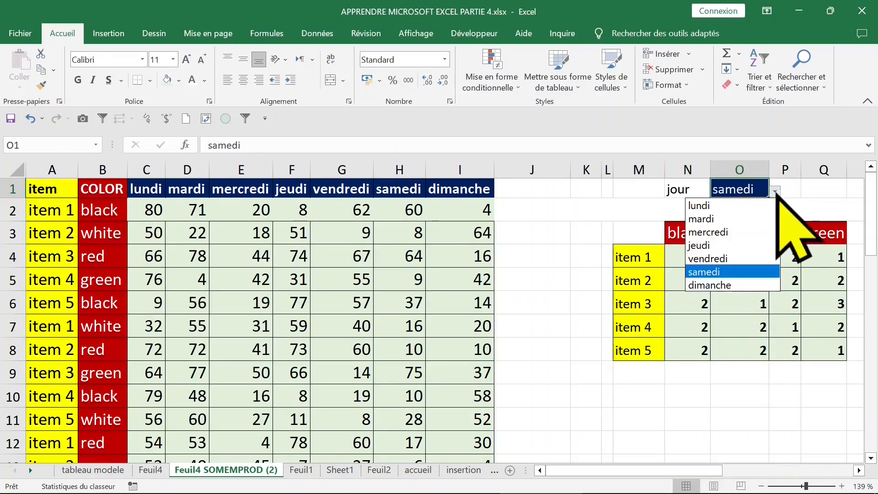
click(725, 284)
click(775, 192)
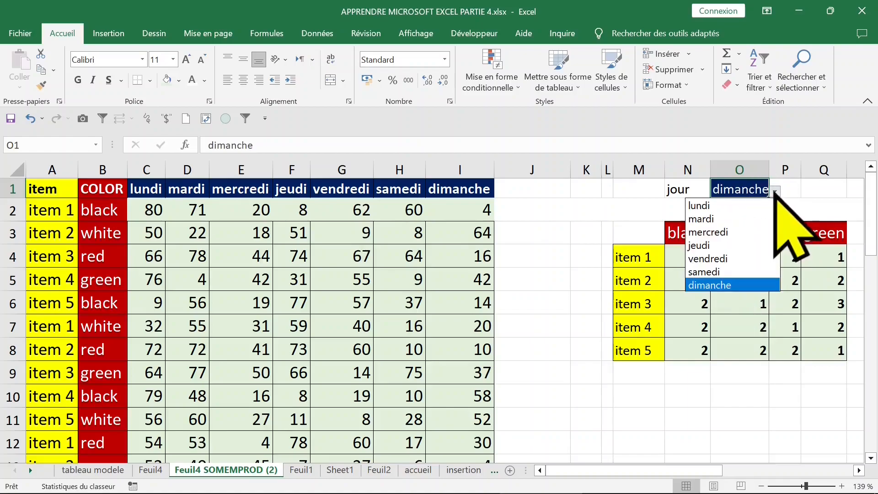
click(732, 204)
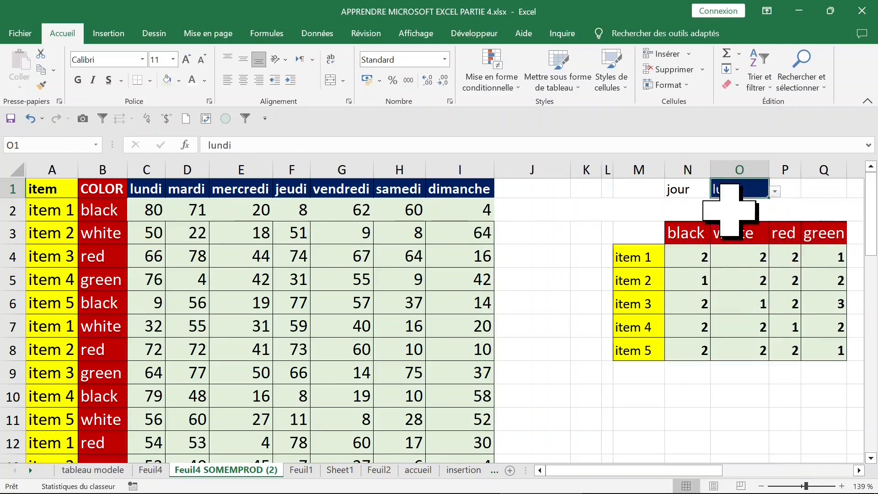
Remove the unneeded plus sign after the equals sign in the SOMMEPROD formula in N4
click(678, 262)
click(732, 251)
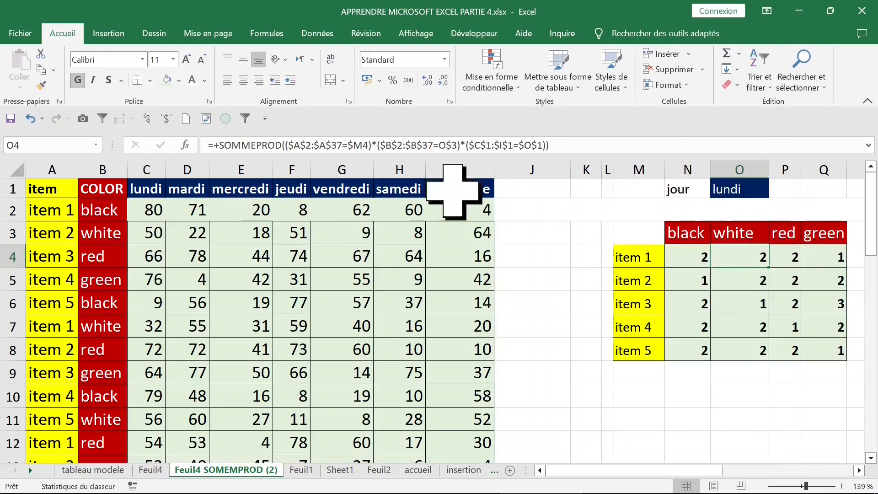
click(218, 145)
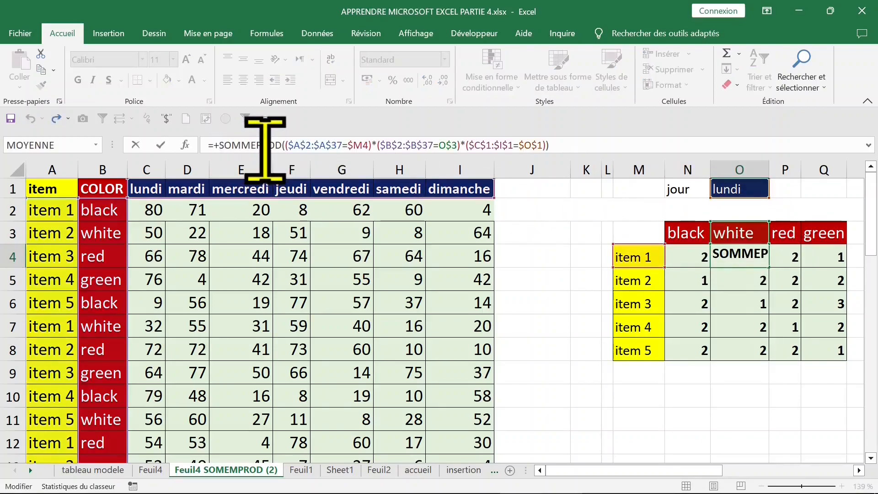
key(Return)
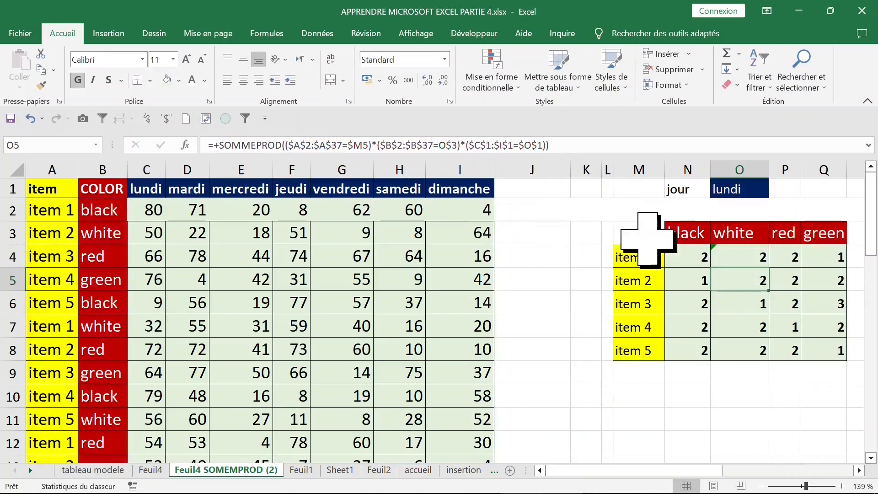
click(671, 247)
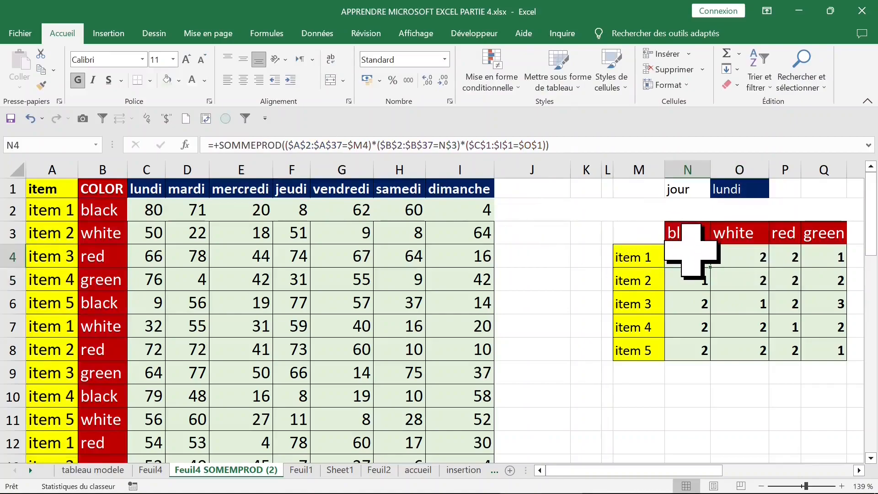
click(223, 145)
key(BackSpace)
key(Return)
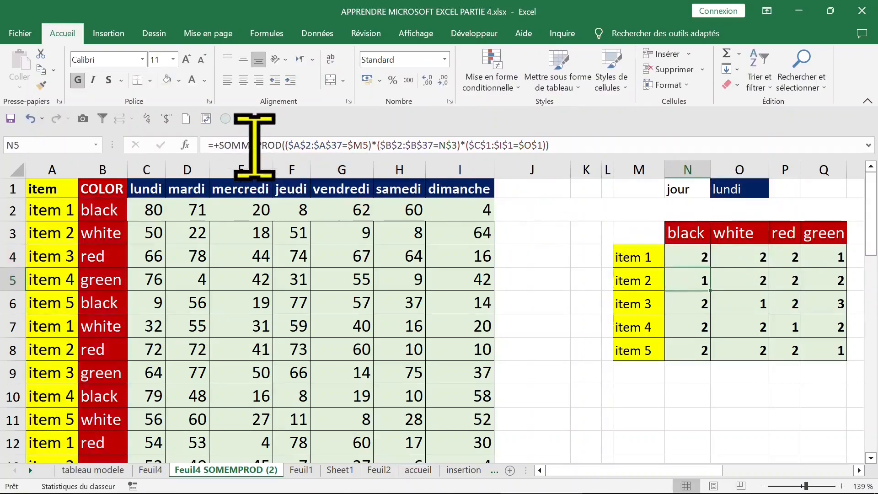
Copy the cleaned-up formula from N4 across to Q4 and down to row 8
click(691, 257)
drag(736, 266, 841, 265)
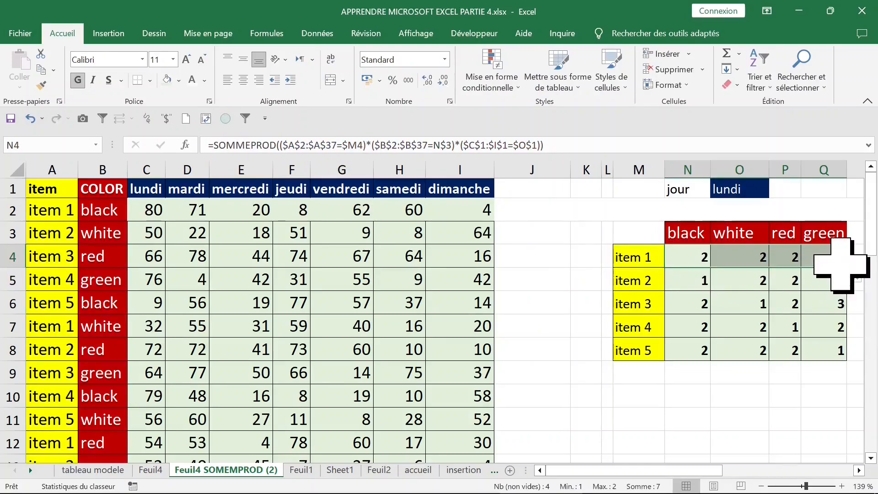
double_click(847, 268)
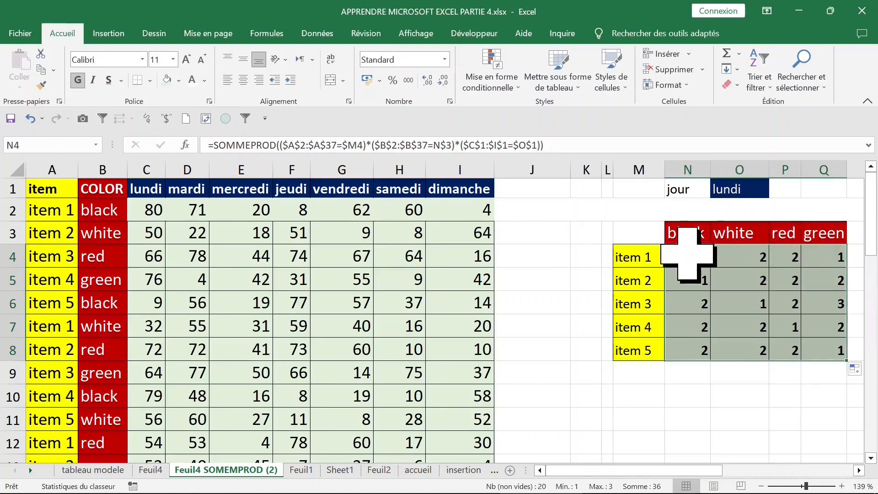
click(242, 233)
click(159, 211)
drag(158, 211, 457, 347)
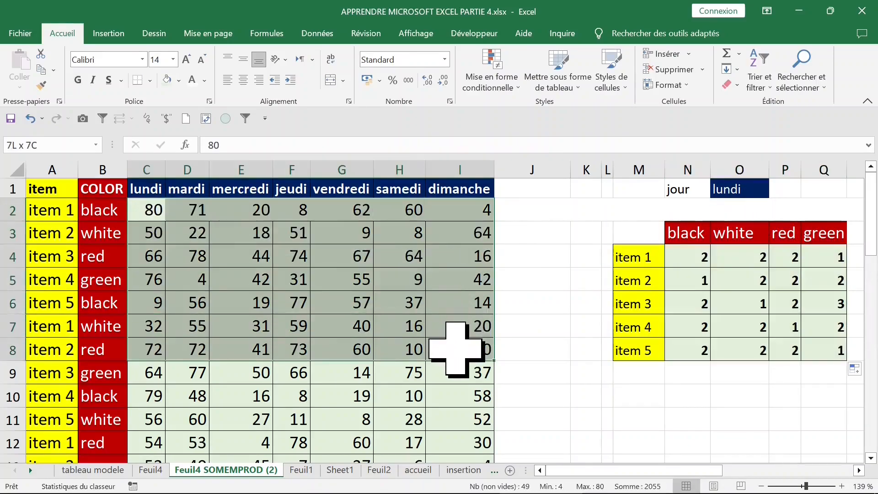
click(298, 275)
click(160, 210)
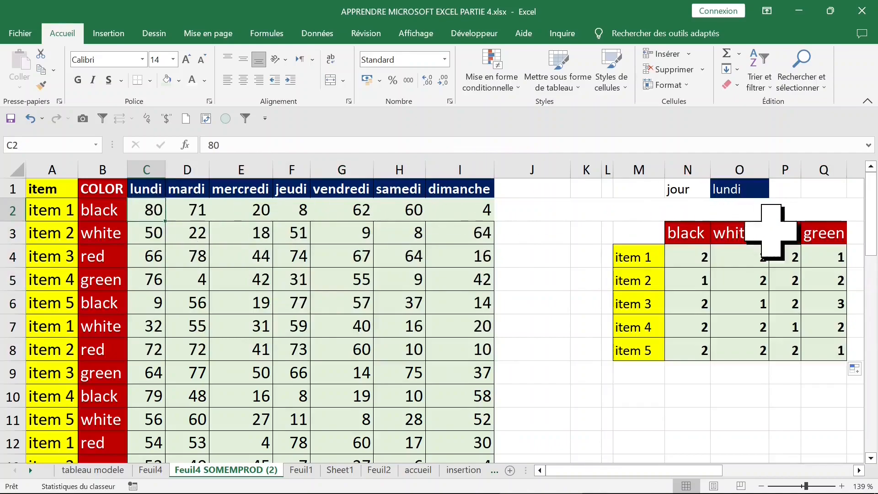
Extend the SOMMEPROD formula in N4 by multiplying the conditions by the value range ($C$2:$I$37)
click(689, 257)
click(562, 145)
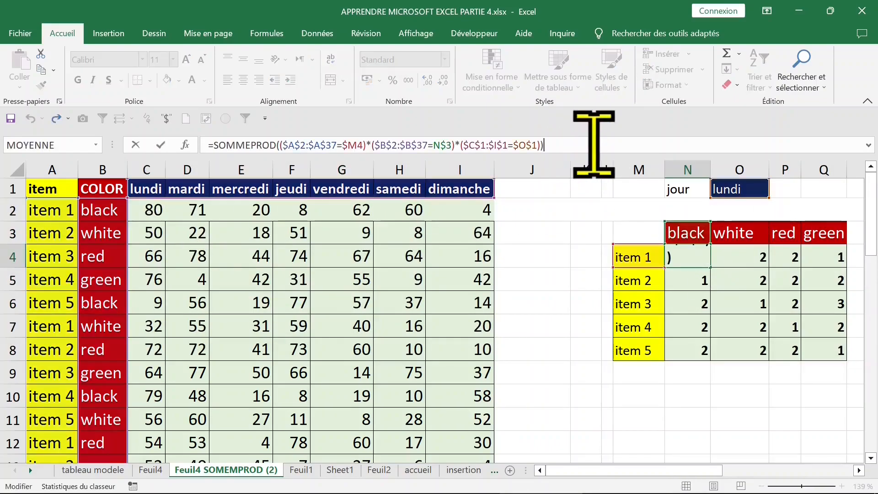
key(BackSpace)
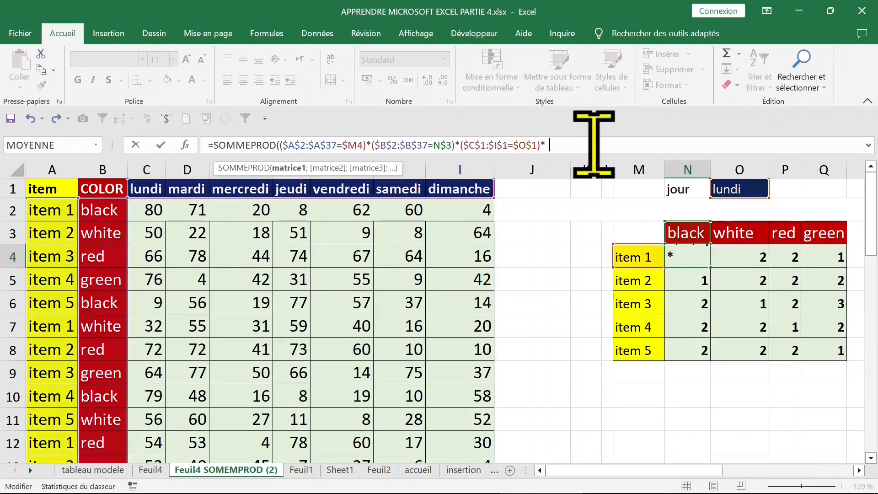
text(*()
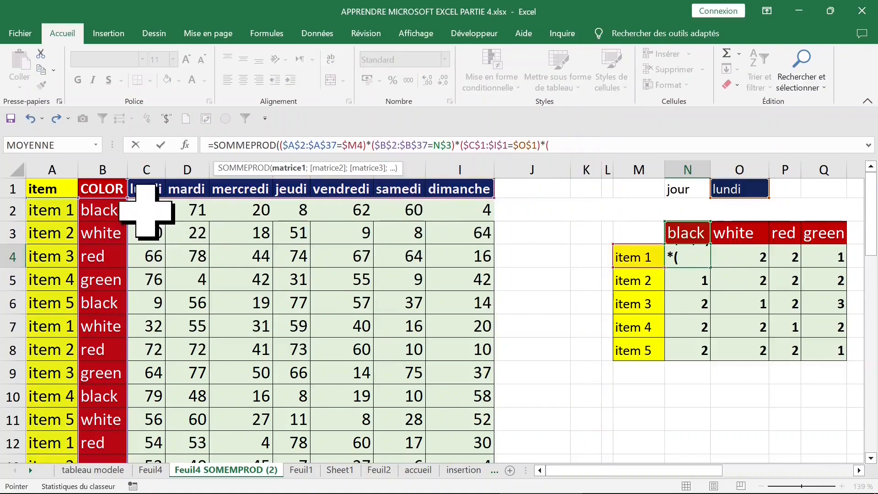
drag(142, 211, 467, 212)
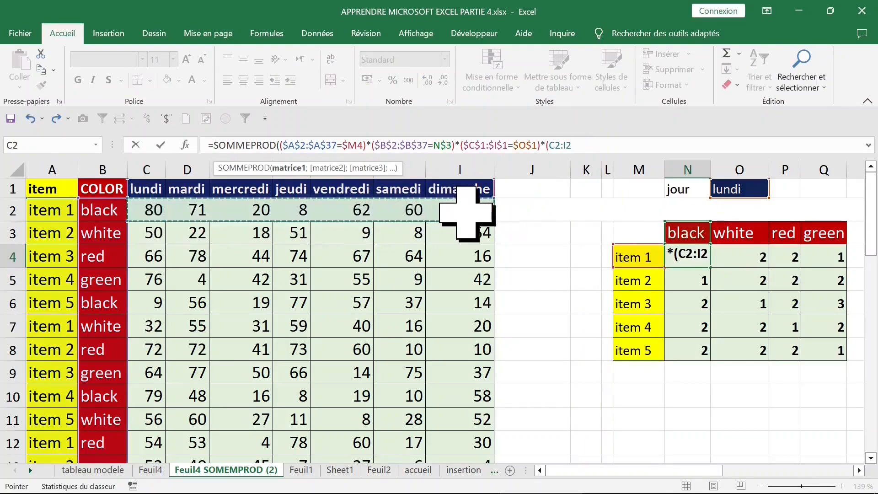
key(ctrl+shift+Down)
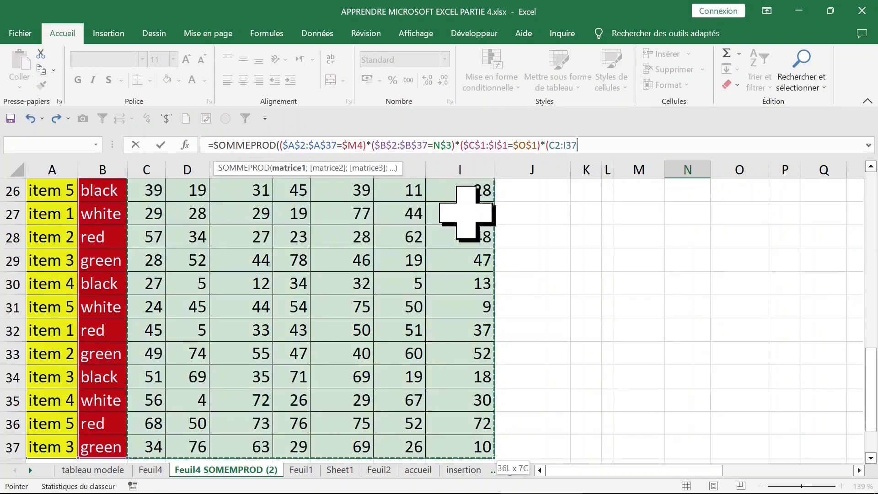
key(F4)
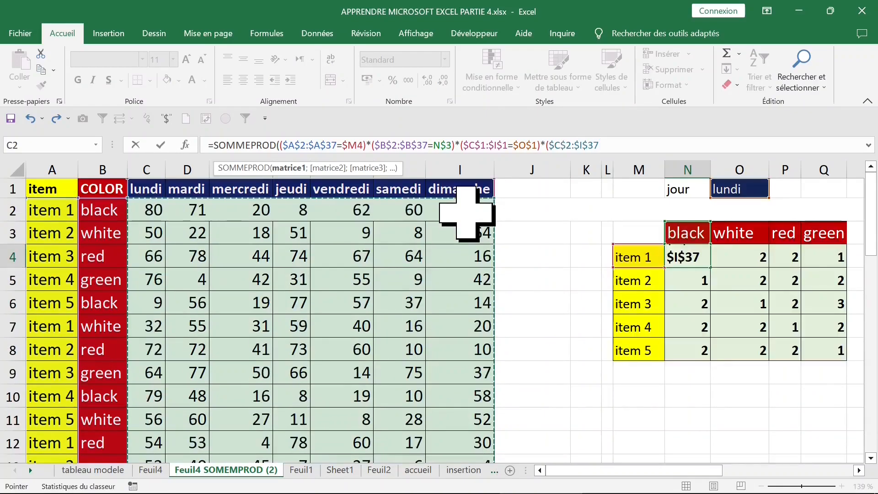
text())
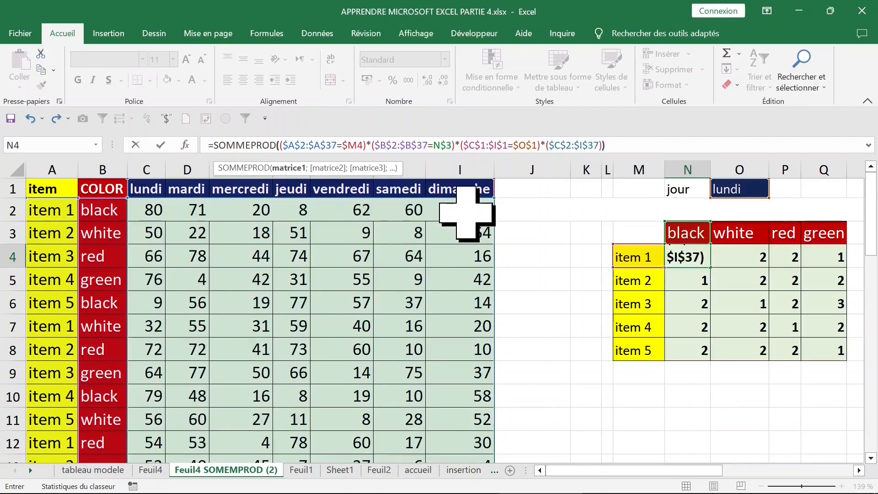
text())
key(ctrl+Return)
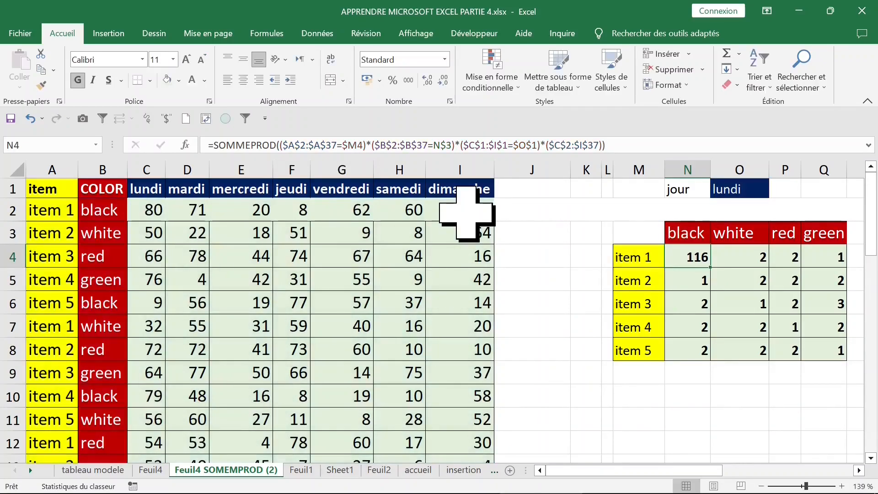
Fill the extended SOMMEPROD formula from N4 through the whole grid N4:Q8
drag(714, 270, 840, 263)
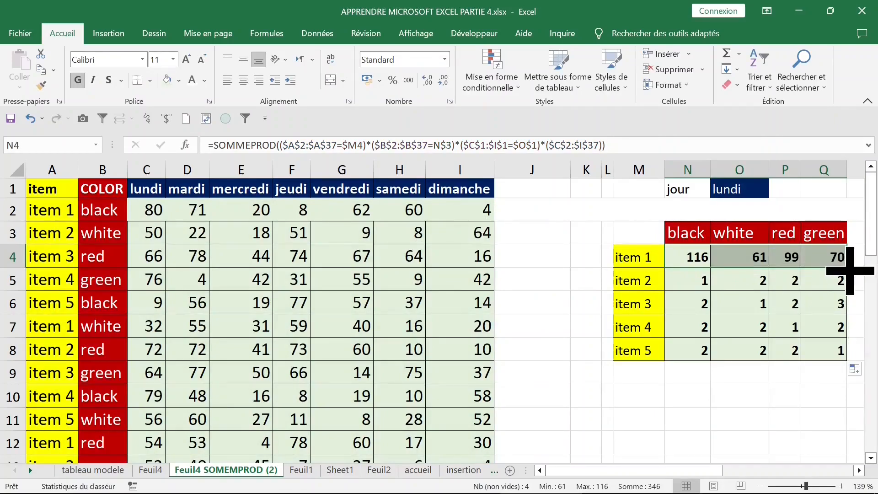
double_click(849, 270)
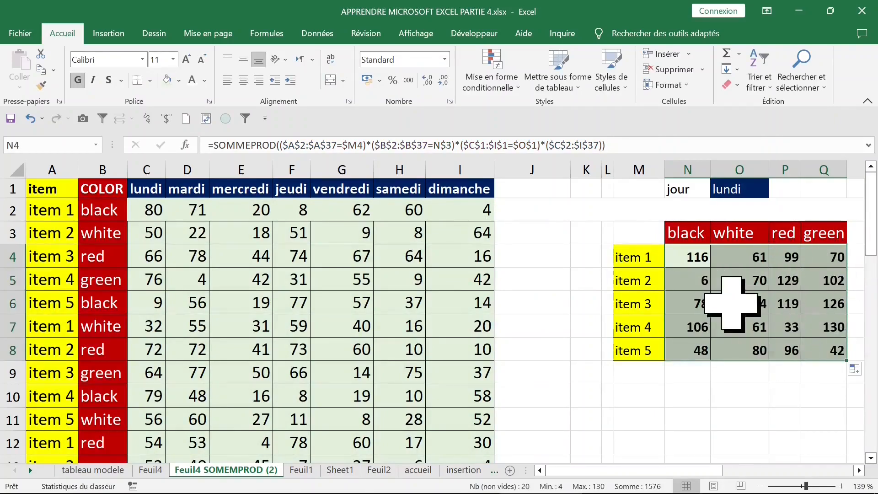
click(608, 235)
Check the summed grid by changing the day in O1 to mardi and finally to samedi
click(732, 189)
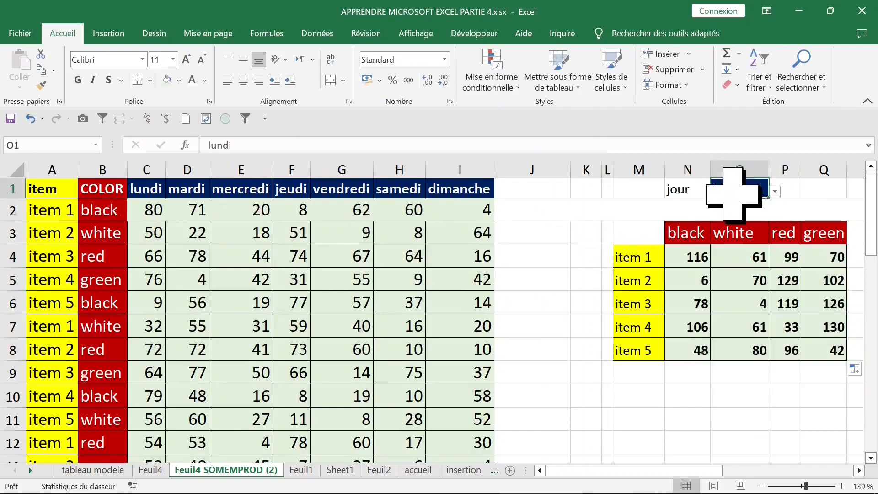
click(775, 191)
click(732, 219)
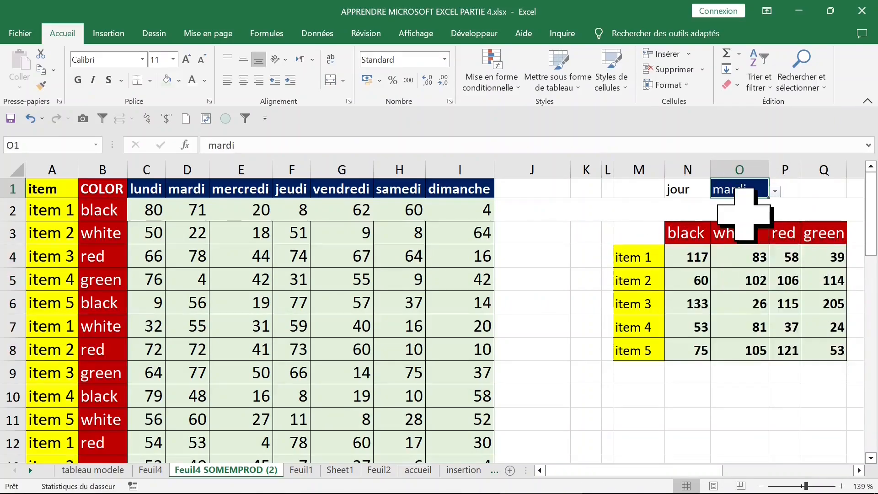
click(775, 192)
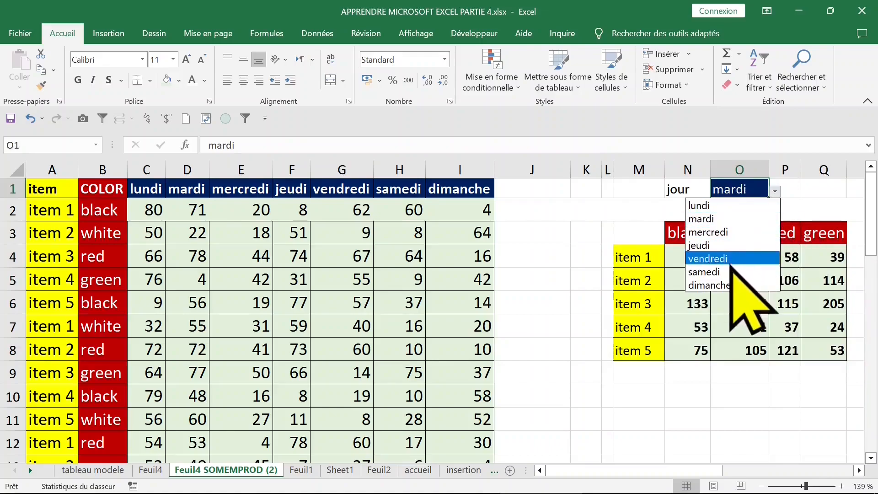
click(734, 270)
click(734, 307)
click(704, 275)
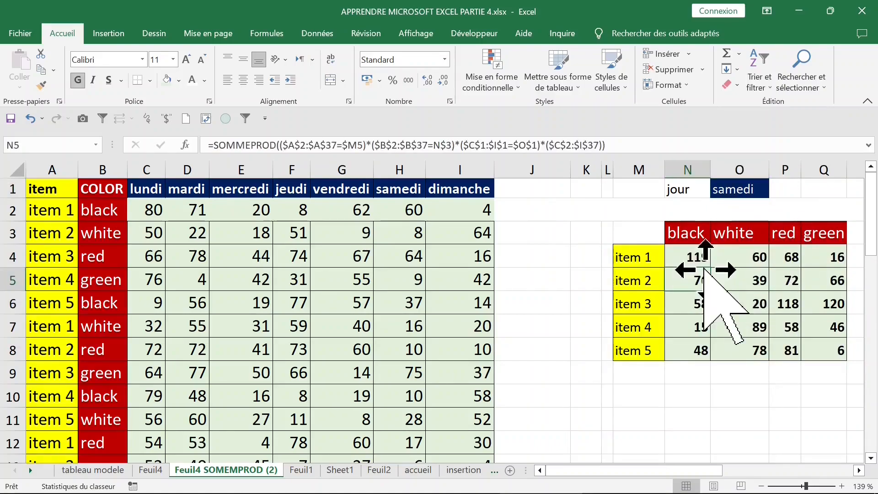
Change the font colour of the formula text in J2 to black so it can be read
click(678, 254)
click(558, 216)
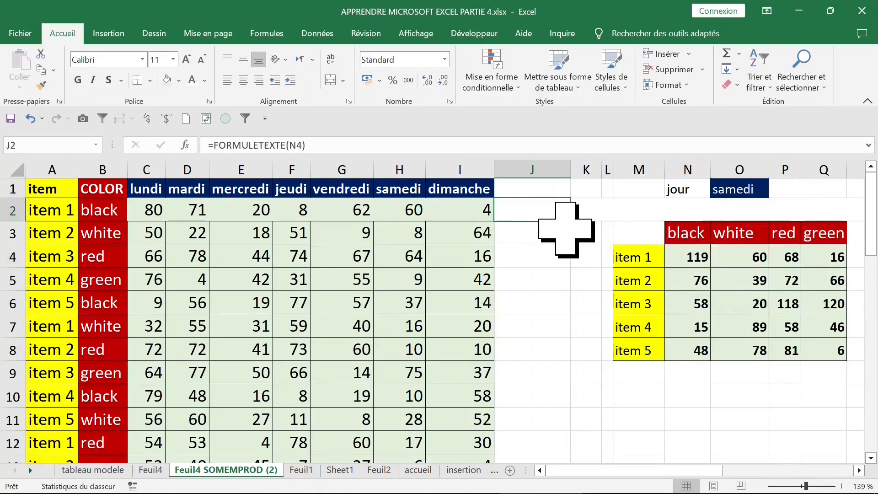
click(205, 81)
click(203, 129)
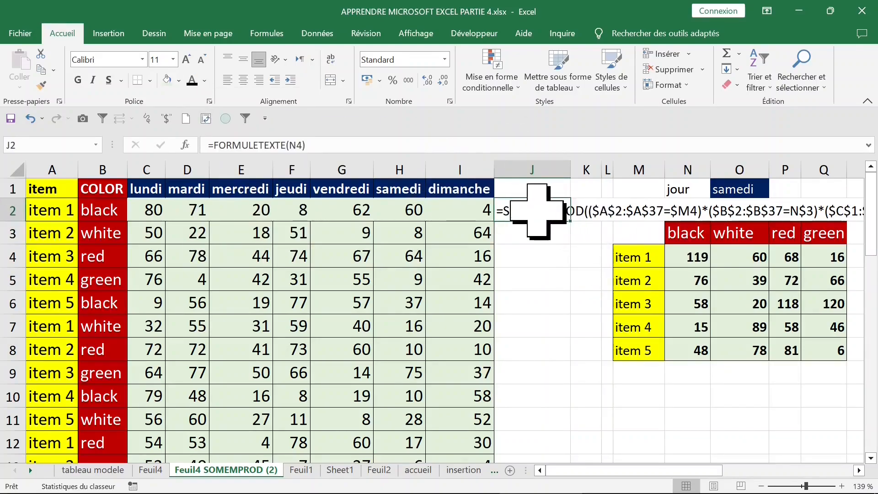
Review the full formula text along row 2 and the second, empty item-by-colour grid at AC1:AG8
key(Right)
key(Right)
key(Right)
key(Right)
key(Right)
key(Right)
key(Right)
key(Right)
key(Right)
key(Right)
key(Right)
key(Right)
key(Right)
key(Right)
key(Right)
key(Right)
key(Right)
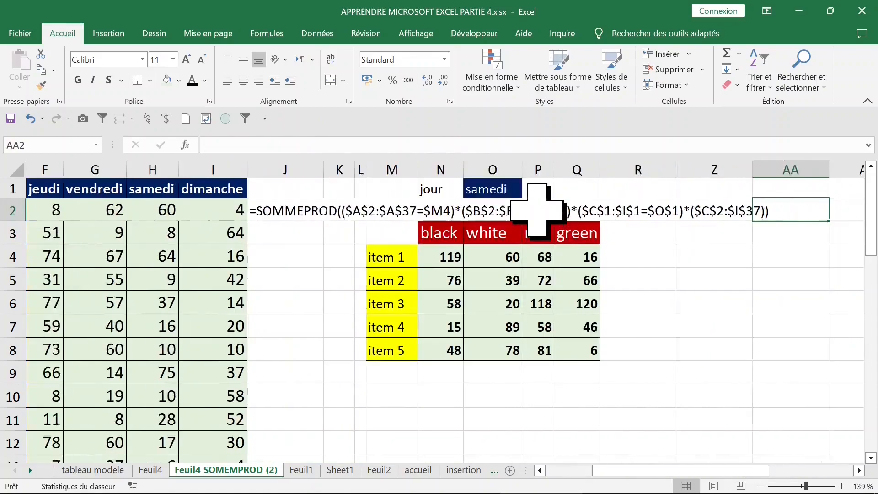
key(Right)
key(Right)
key(Right)
key(Right)
key(Right)
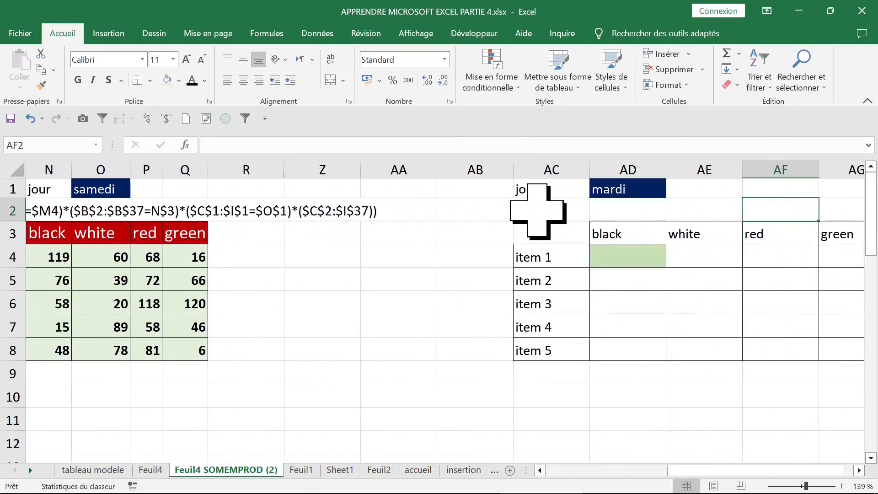
click(636, 190)
click(622, 255)
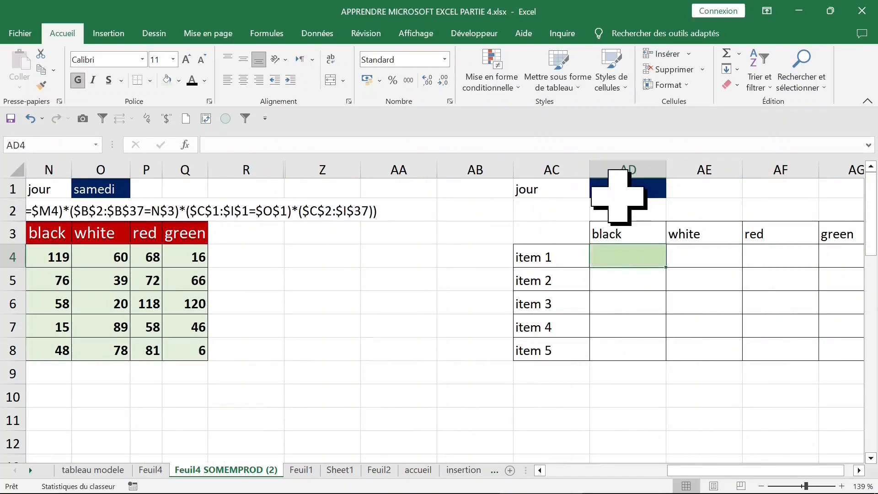
click(552, 261)
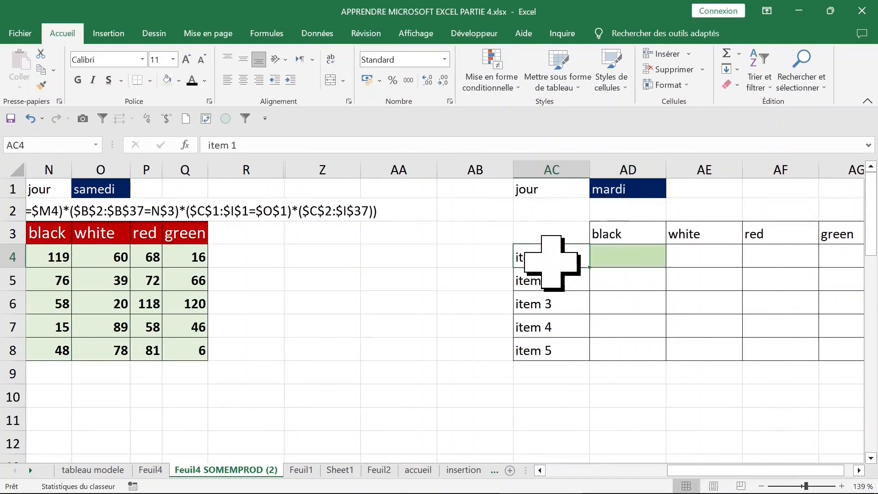
Name the range of day headers C1:I1 lesjours
key(Left)
key(Left)
key(Left)
key(Left)
key(Left)
key(Left)
key(Left)
key(Left)
key(Left)
key(Left)
key(Left)
key(Left)
key(Left)
key(Left)
key(Left)
key(Left)
key(Left)
key(Left)
key(Left)
key(Left)
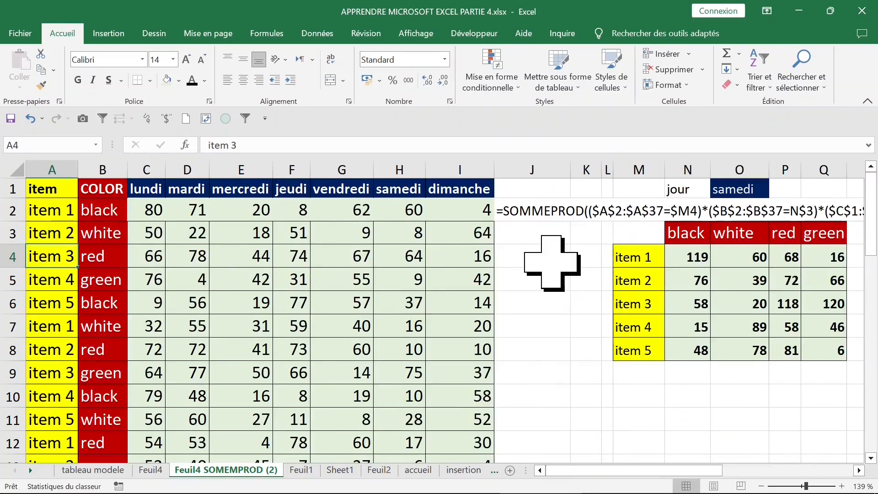
drag(163, 190, 444, 192)
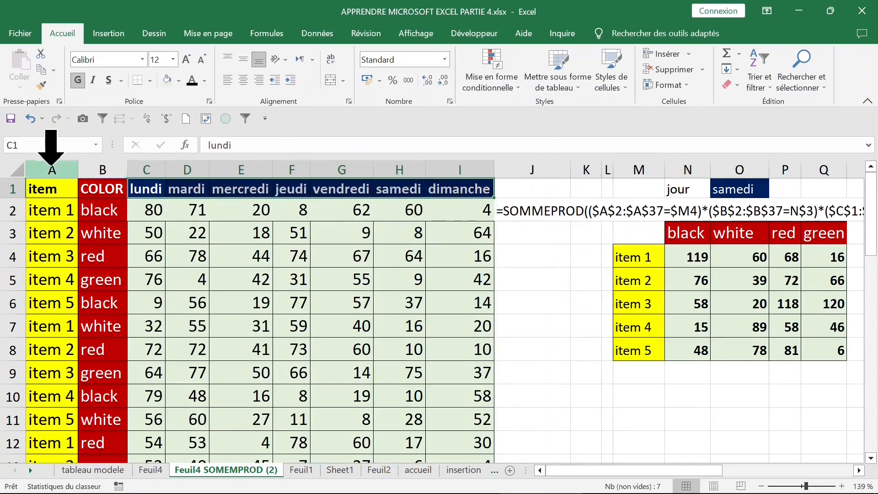
click(40, 151)
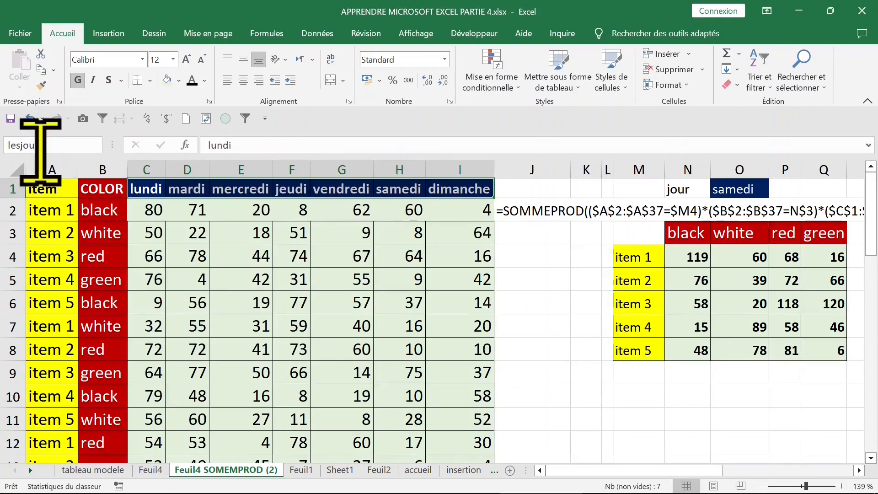
text(lesjours)
key(Return)
Check the named range lesjours by jumping to it from the list of defined names
click(188, 281)
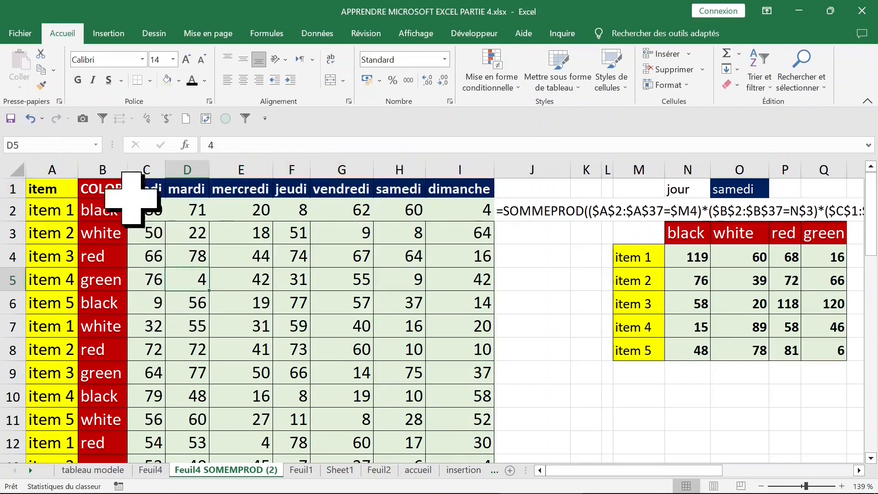
click(96, 145)
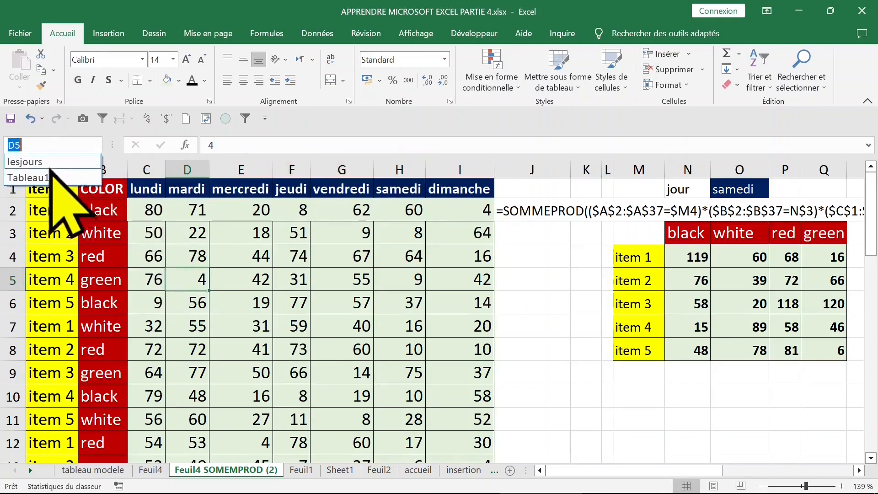
click(27, 161)
click(247, 236)
Create named ranges for the item and COLOR columns (A1:B37) from the selection, using only the top row (Ligne du haut) as names
click(104, 211)
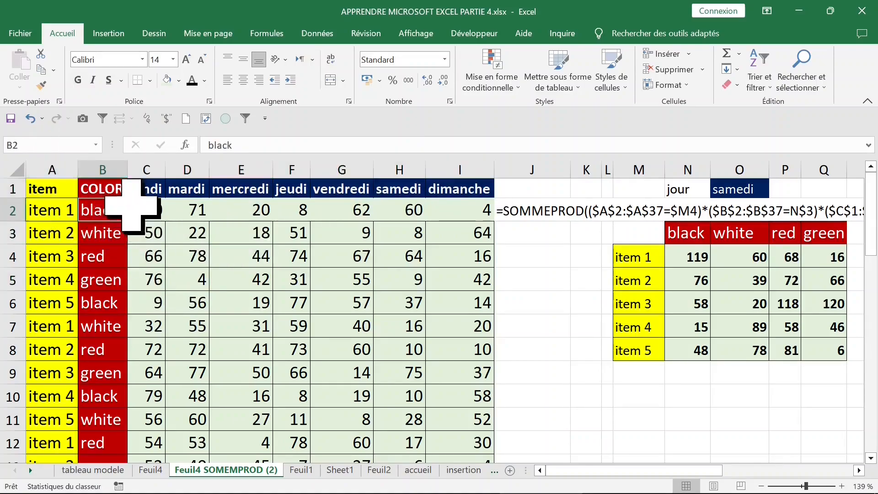
drag(82, 188, 82, 188)
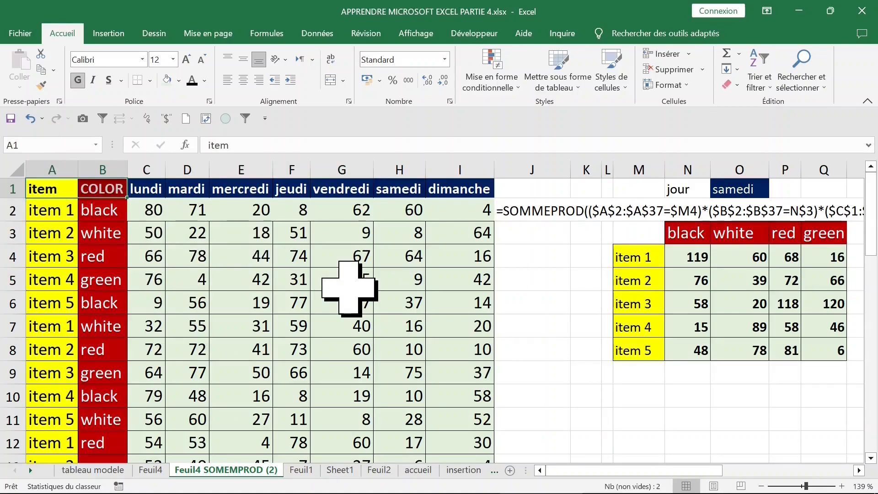
key(ctrl+shift+Down)
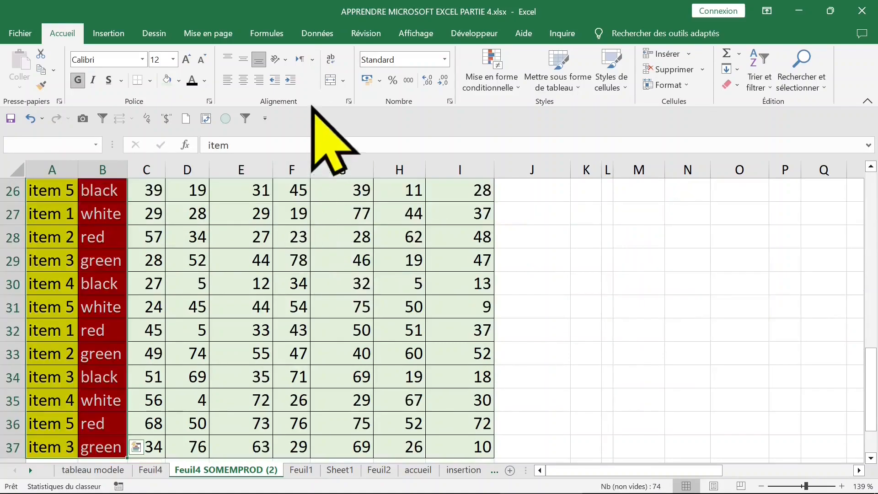
click(276, 36)
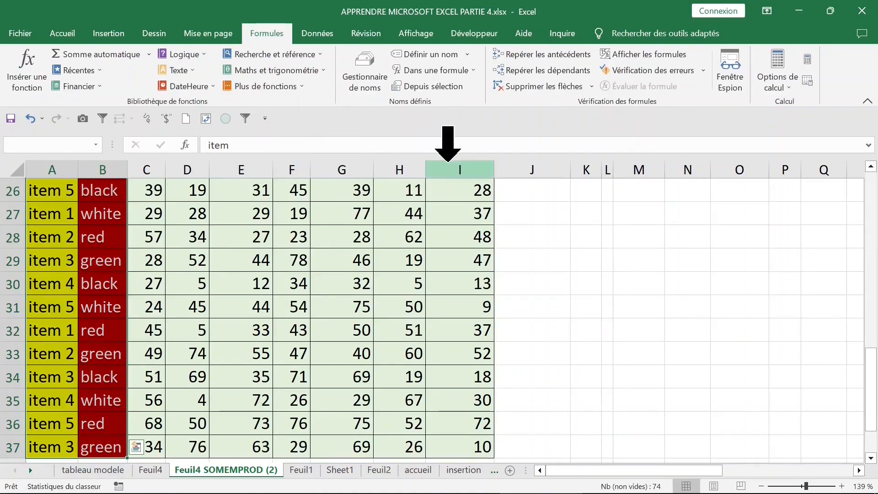
click(433, 87)
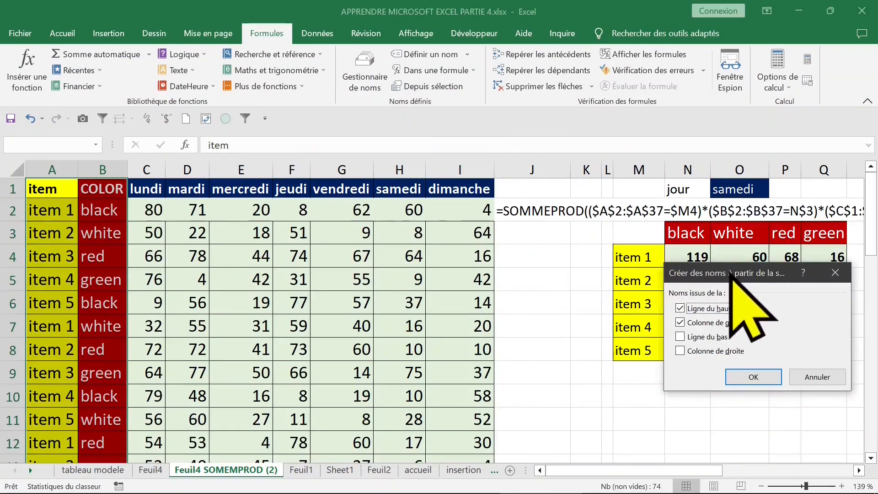
drag(731, 273, 492, 102)
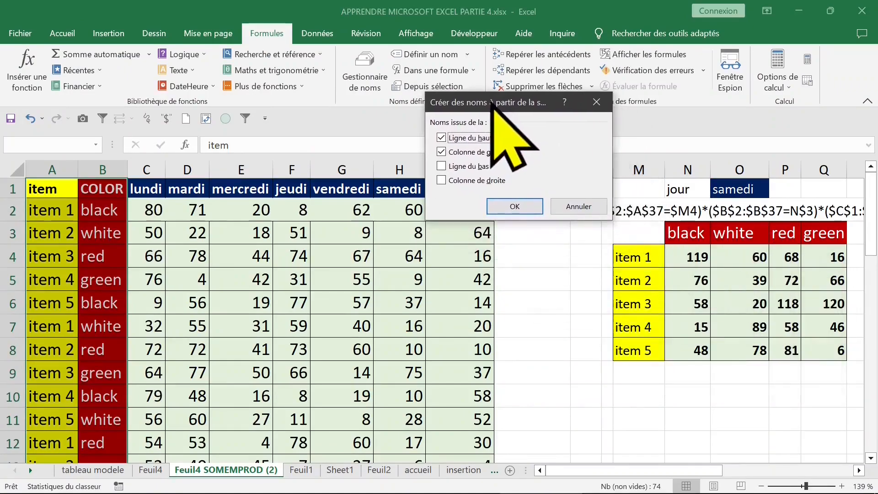
click(441, 137)
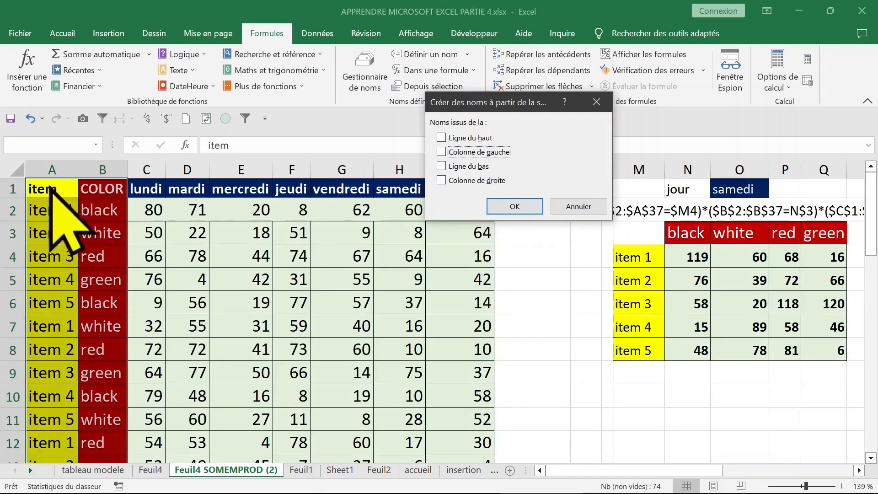
click(441, 138)
click(514, 206)
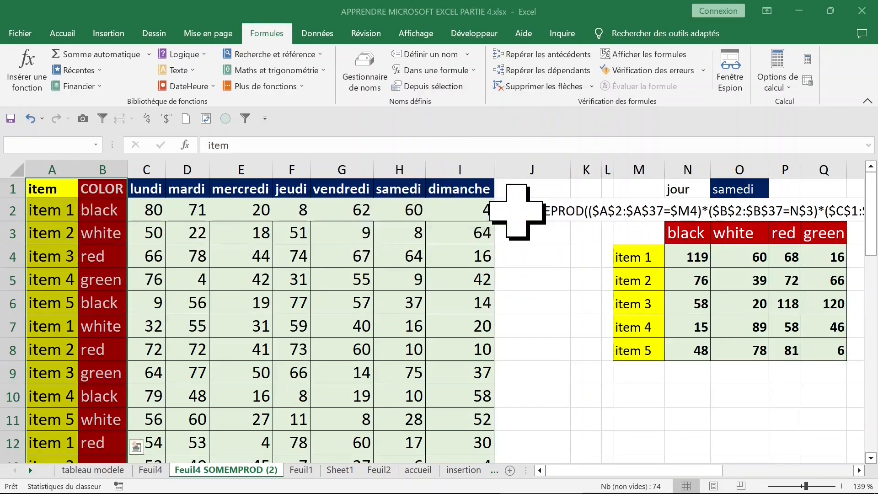
Check the named ranges item and COLOR by jumping to each one in turn
click(115, 254)
click(95, 145)
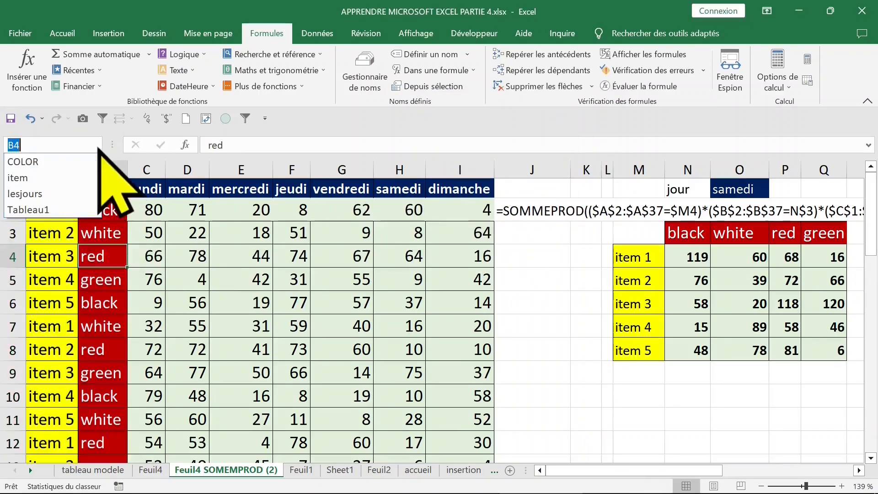
click(18, 177)
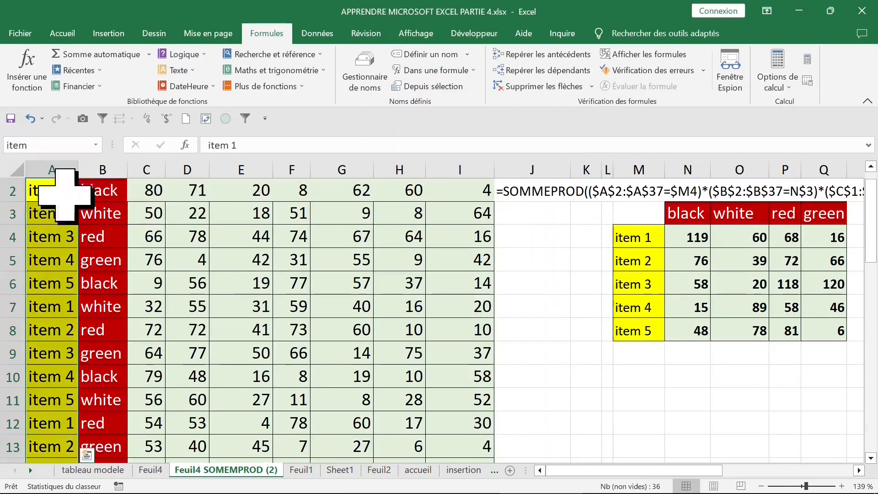
click(95, 145)
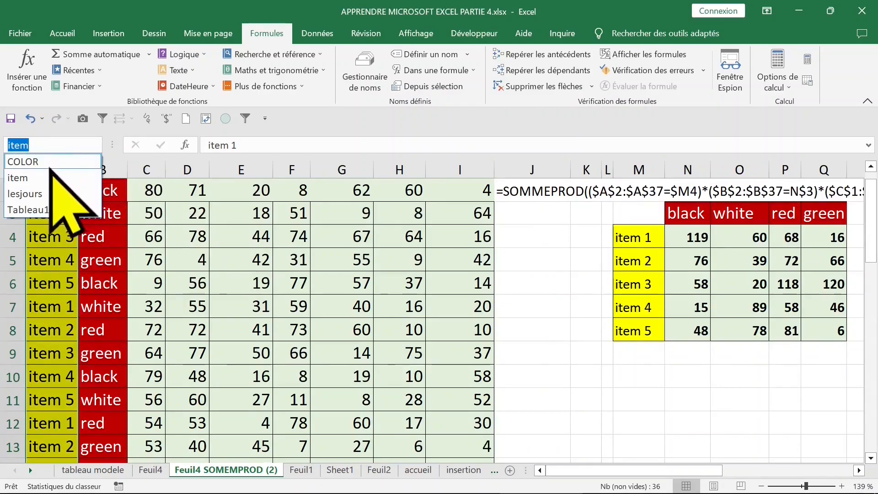
click(16, 163)
click(239, 259)
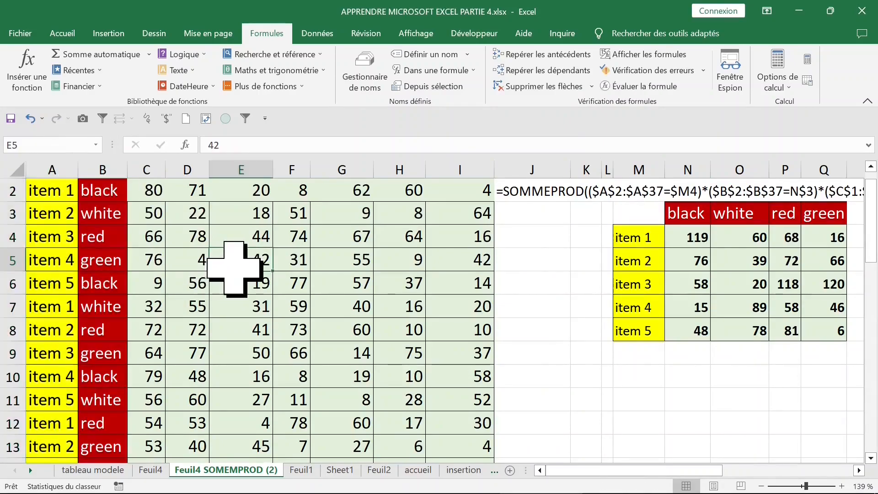
Start a SOMMEPROD formula in AD4, the item 1 / black cell of the second grid
click(583, 237)
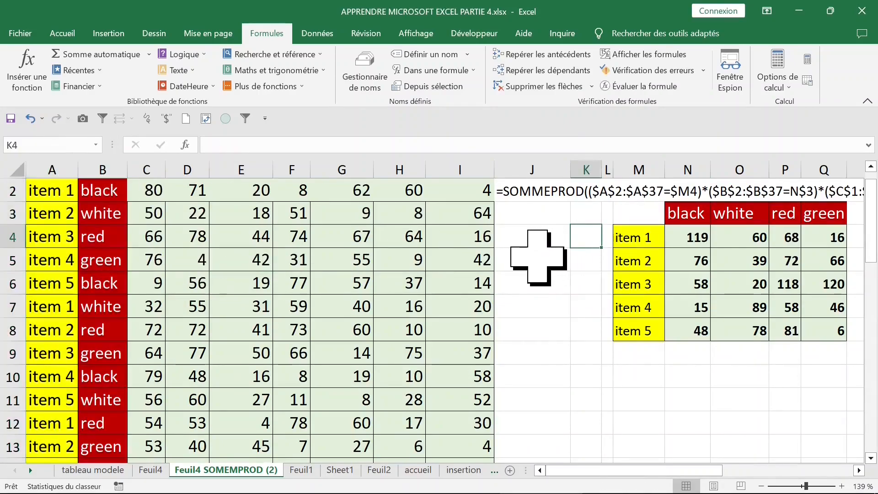
click(558, 168)
click(541, 218)
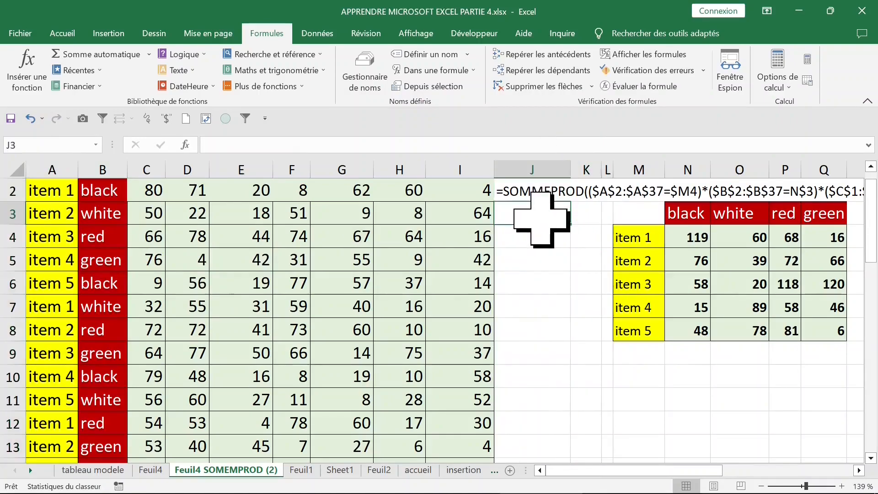
key(ctrl+Right)
key(ctrl+Right)
key(ctrl+Right)
key(ctrl+Right)
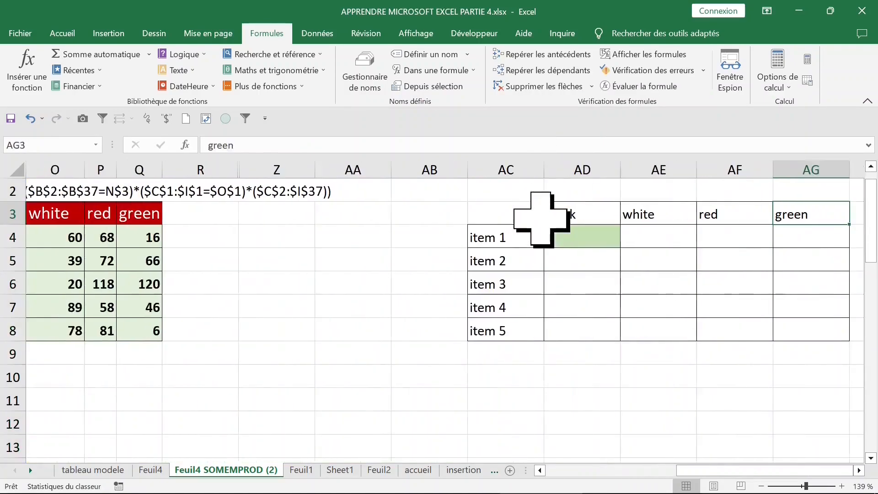
key(Right)
key(Right)
key(Right)
key(Up)
key(Up)
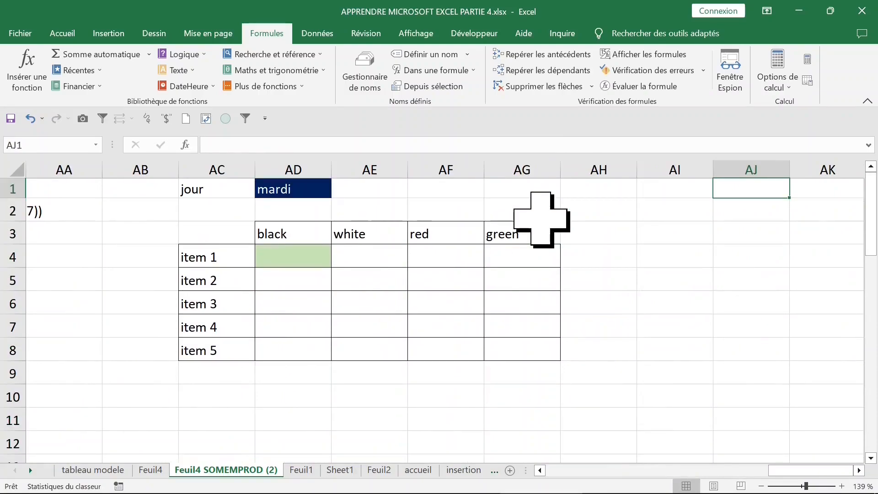
click(289, 259)
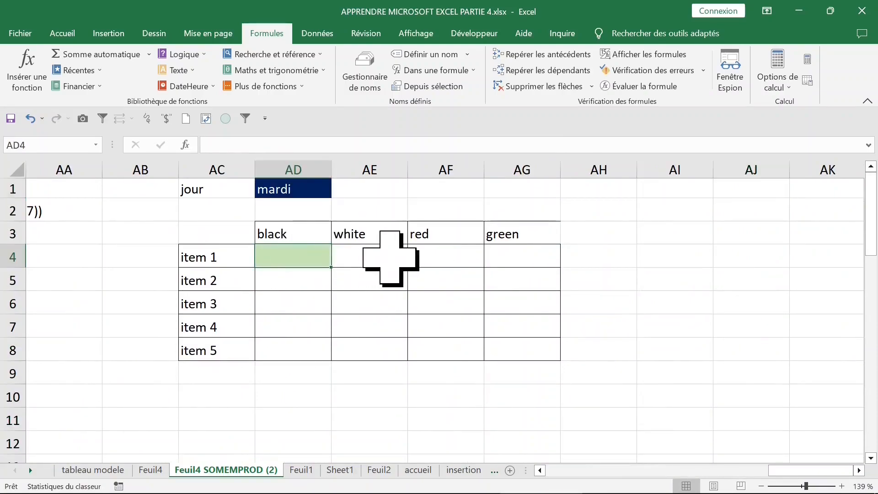
text(=s)
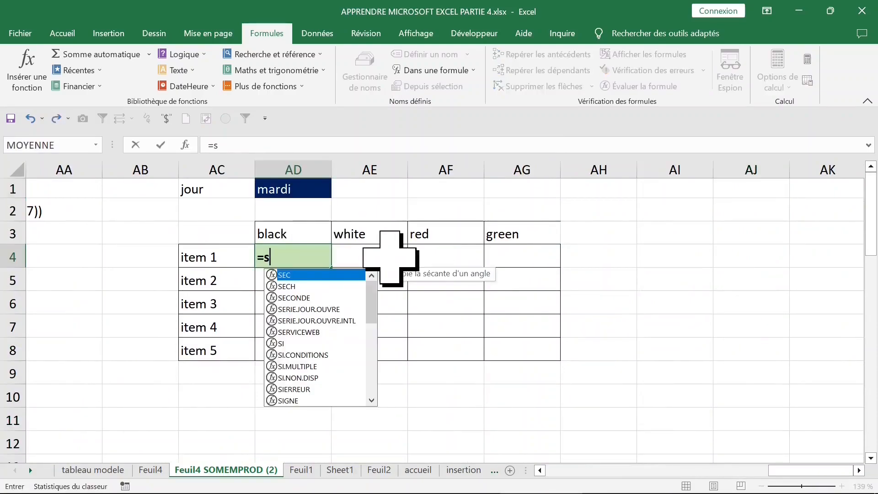
text(ommep)
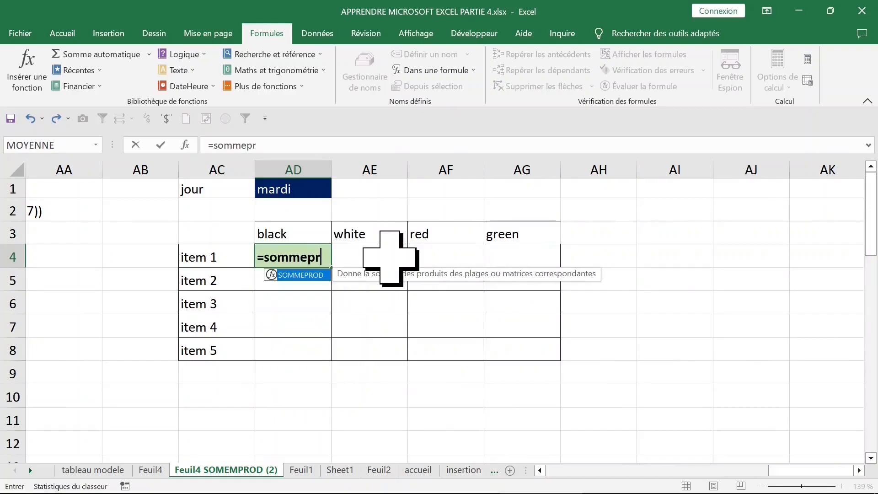
text(r)
key(Tab)
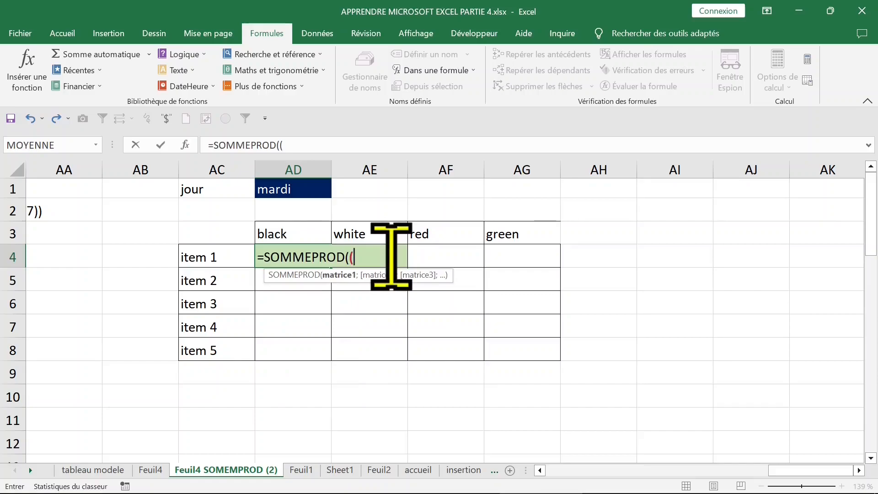
Add the first SOMMEPROD condition in AD4, matching the named range COLOR to the black header as AD$3
key(F3)
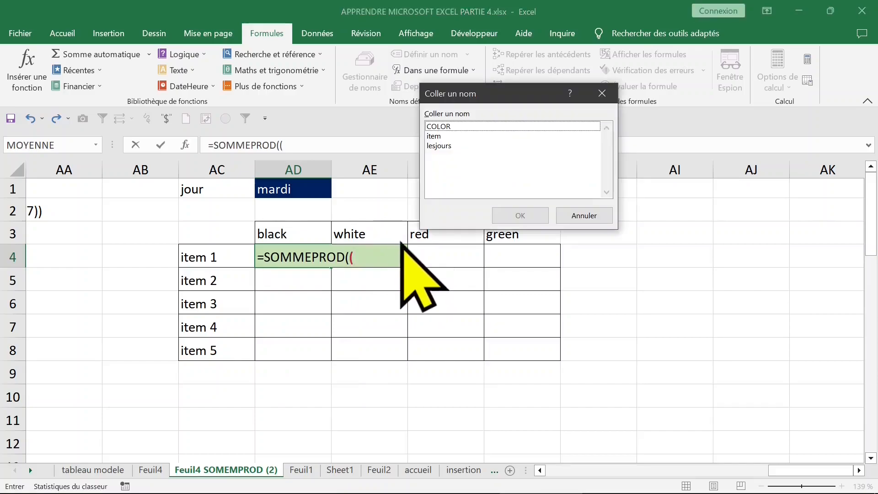
drag(481, 95, 547, 98)
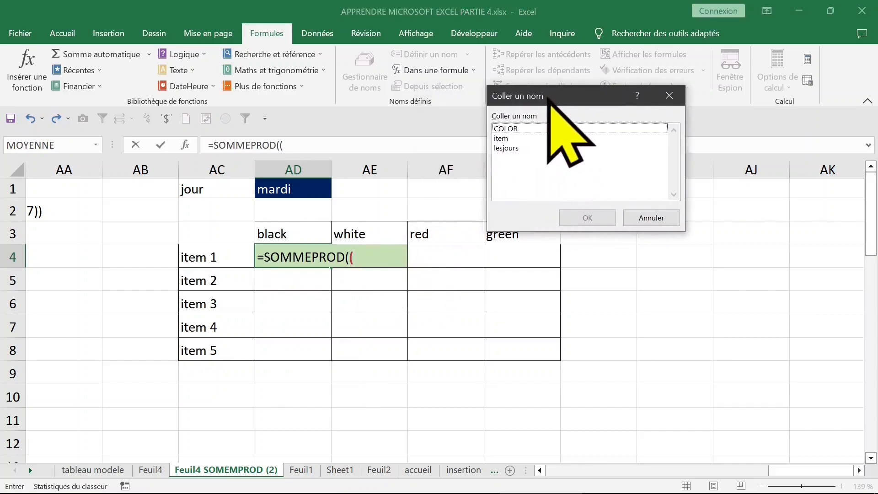
click(521, 130)
double_click(522, 130)
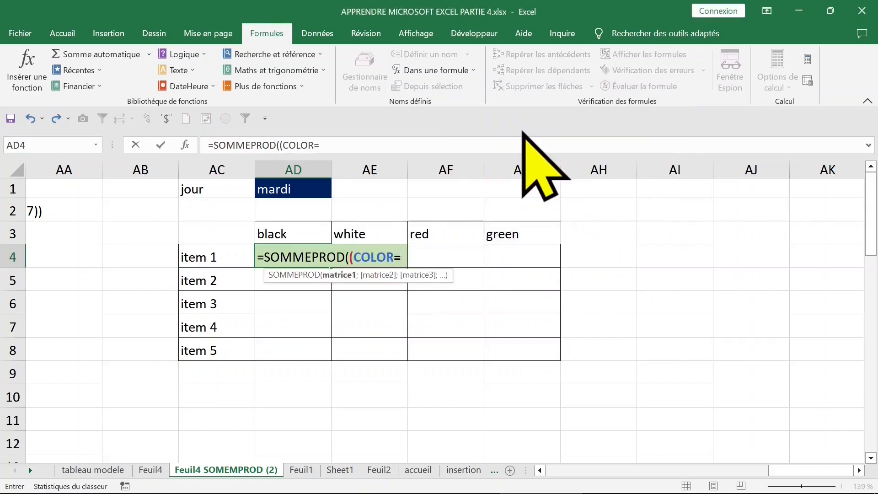
click(293, 234)
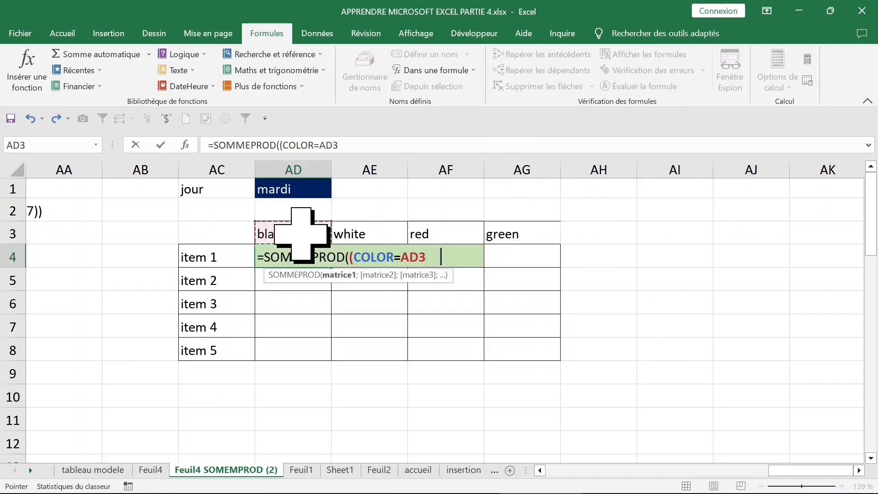
key(F4)
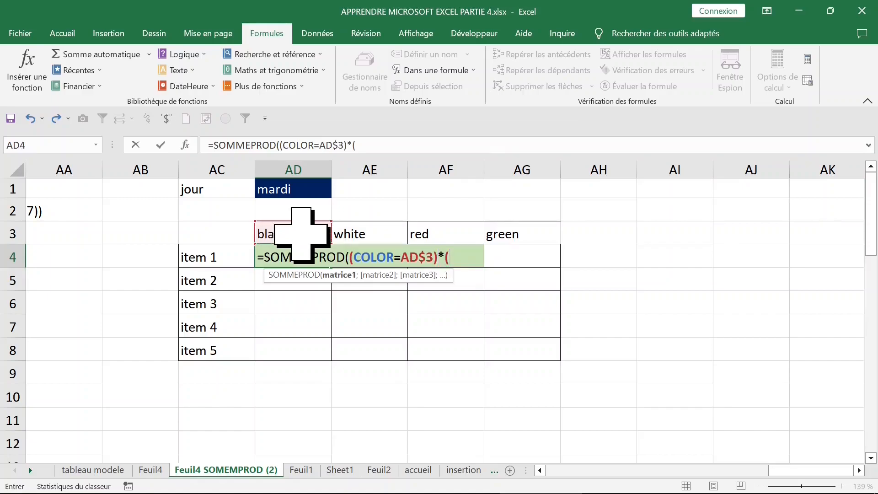
Add a second condition to the AD4 formula, matching the named range item to the item 1 label as $AC4
key(F3)
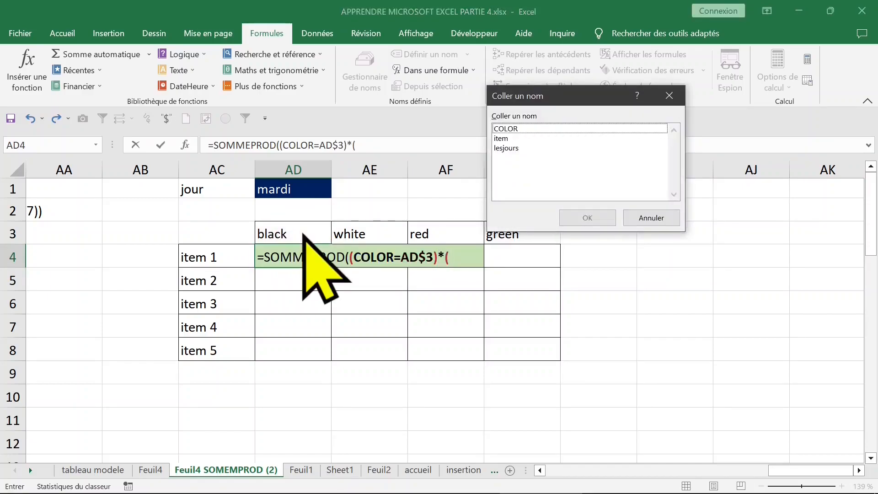
click(507, 139)
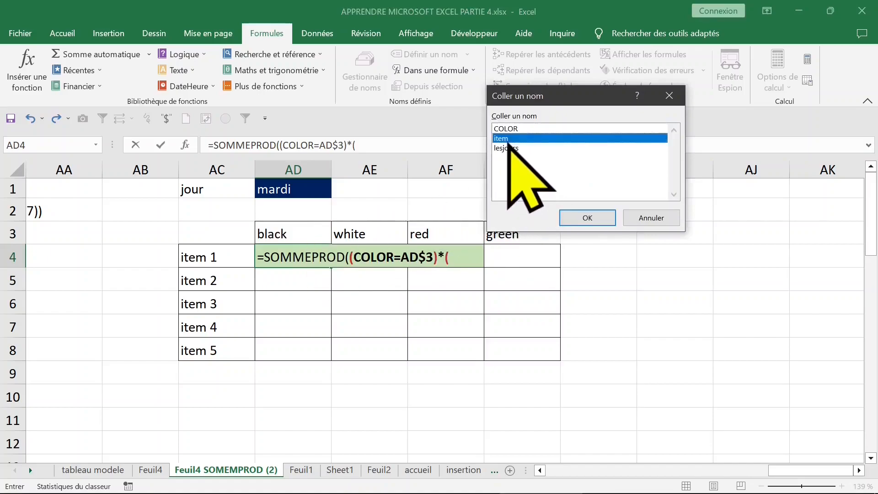
click(585, 216)
text(=)
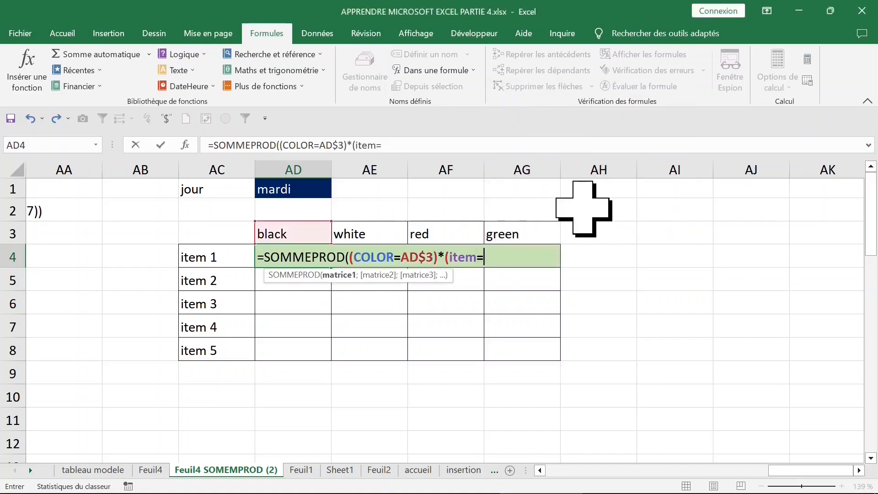
click(210, 259)
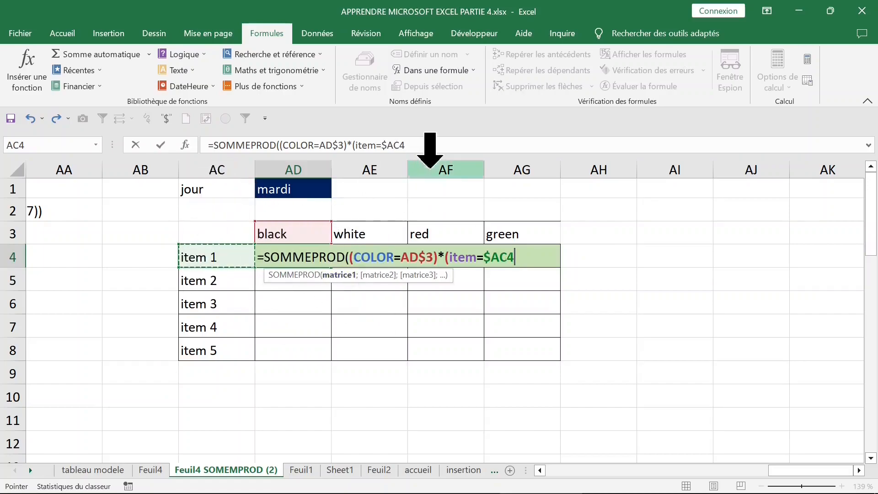
Add a third condition to the AD4 formula, matching the named range lesjours to the chosen day as $AD$1
click(439, 145)
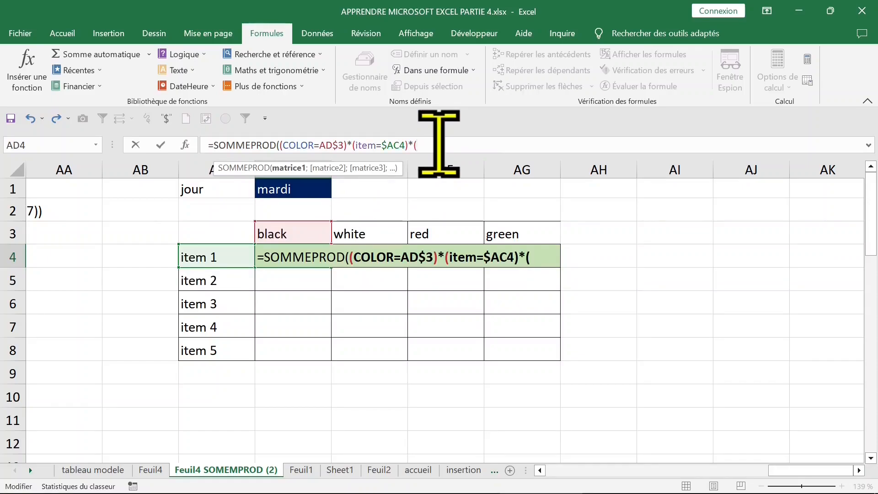
key(F3)
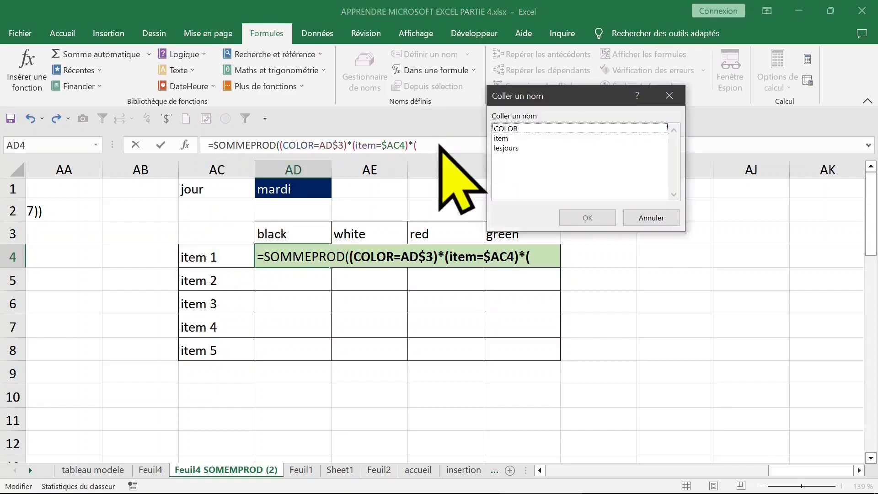
double_click(507, 148)
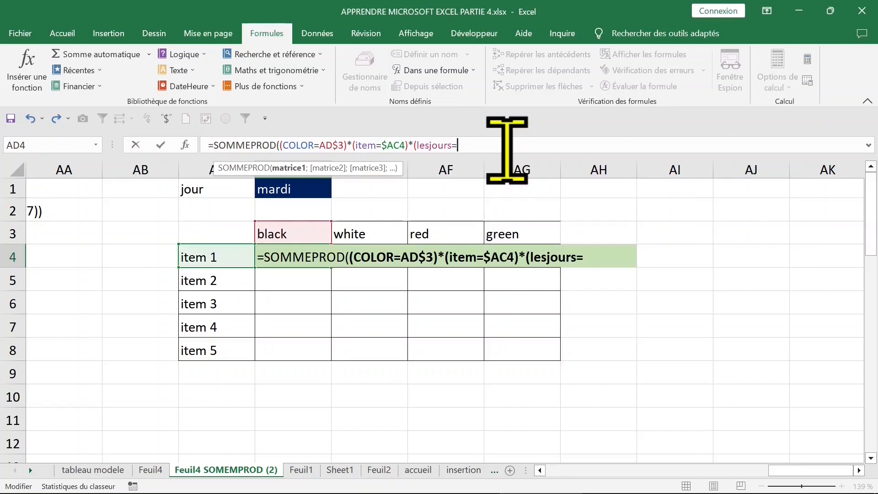
click(284, 191)
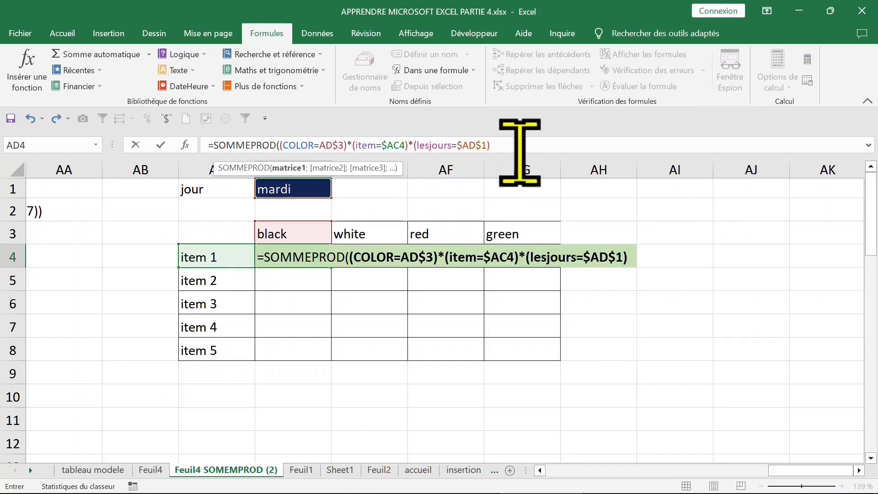
text()*()
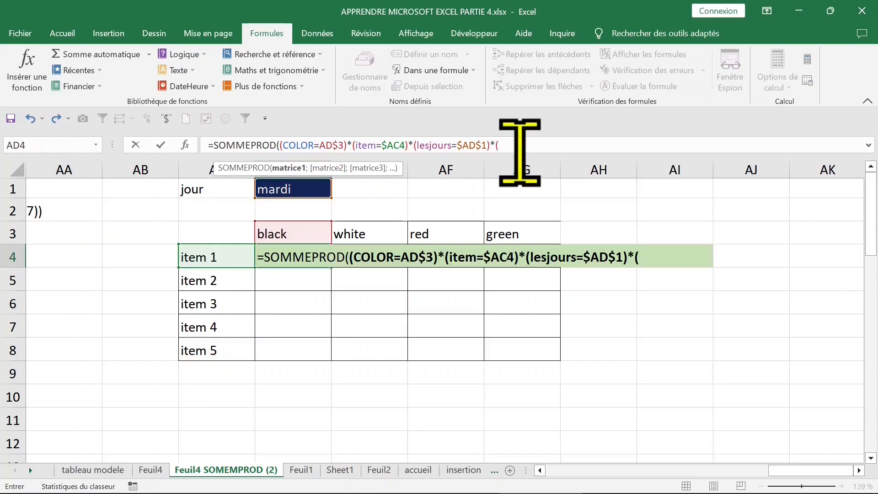
Complete the AD4 formula by multiplying by the absolute data range $C$2:$I$37, and validate it
click(166, 228)
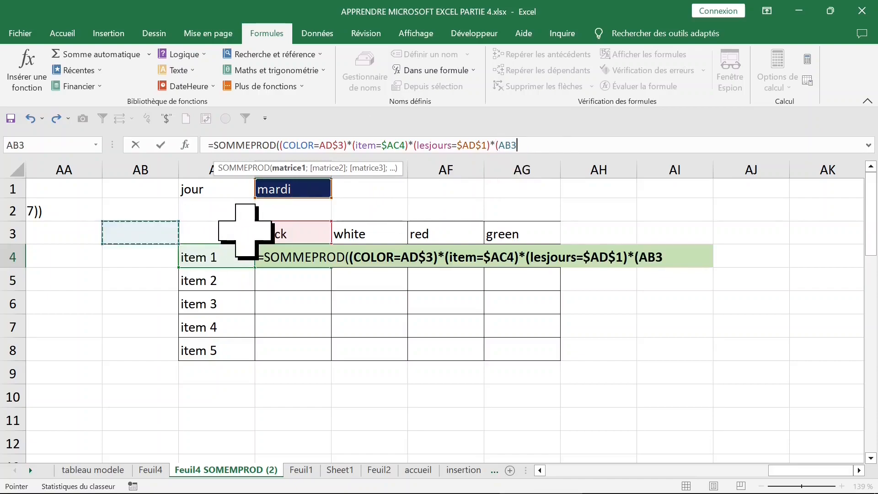
key(Left)
key(Left)
key(Left)
key(Left)
key(Left)
key(Left)
key(Left)
key(Left)
key(Left)
key(Left)
key(Left)
key(Left)
key(Left)
key(Left)
key(Left)
key(Left)
key(Left)
key(Left)
key(Left)
key(Left)
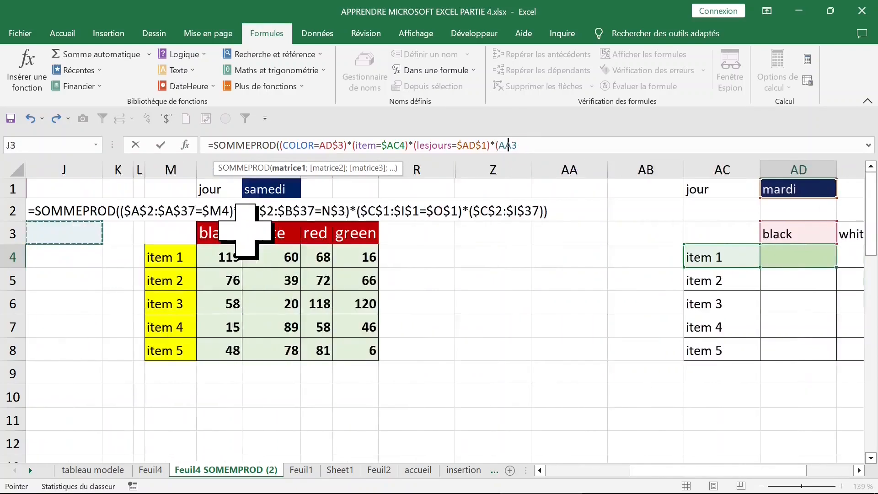
key(Left)
key(Left)
key(Left)
key(Left)
key(Left)
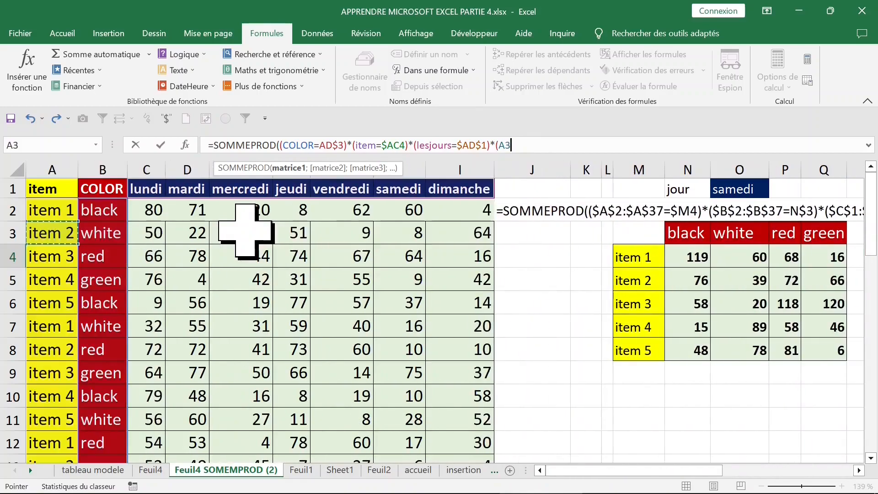
drag(137, 208, 467, 220)
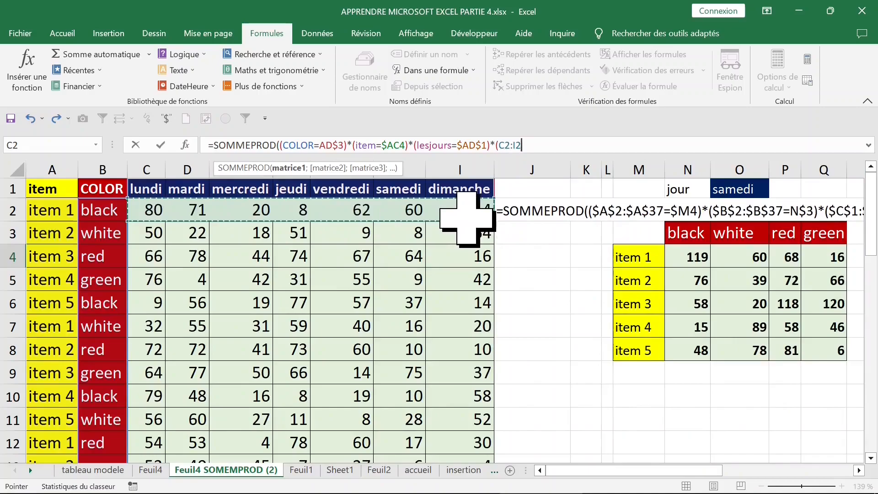
key(ctrl+shift+Down)
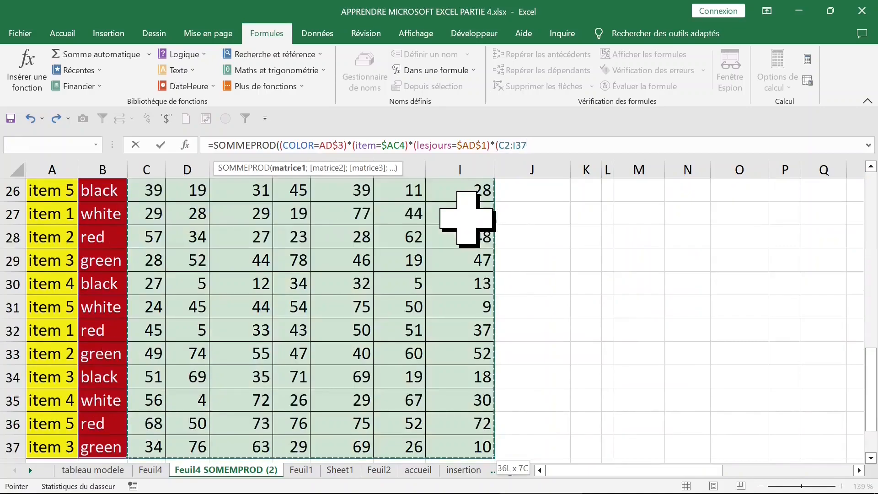
key(ctrl+BackSpace)
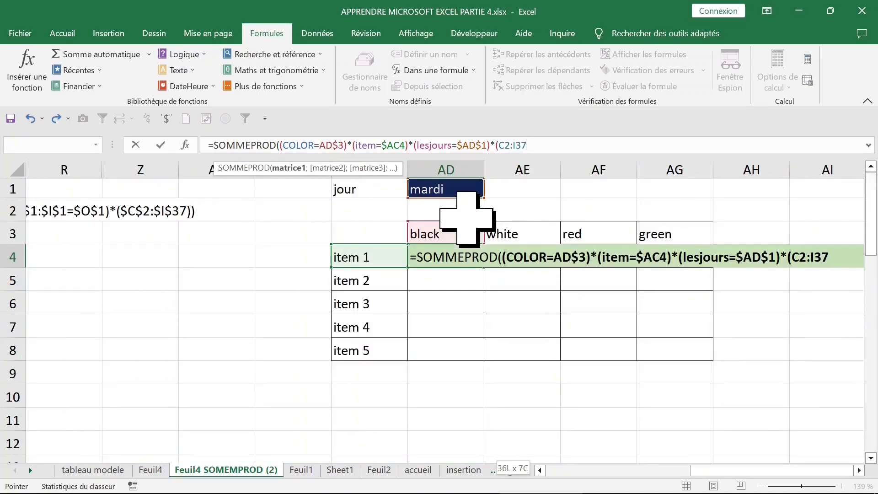
key(F4)
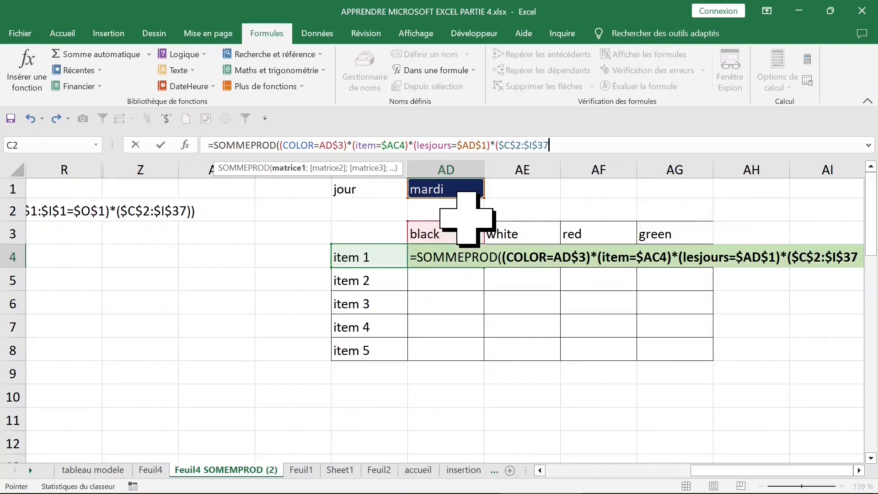
text())
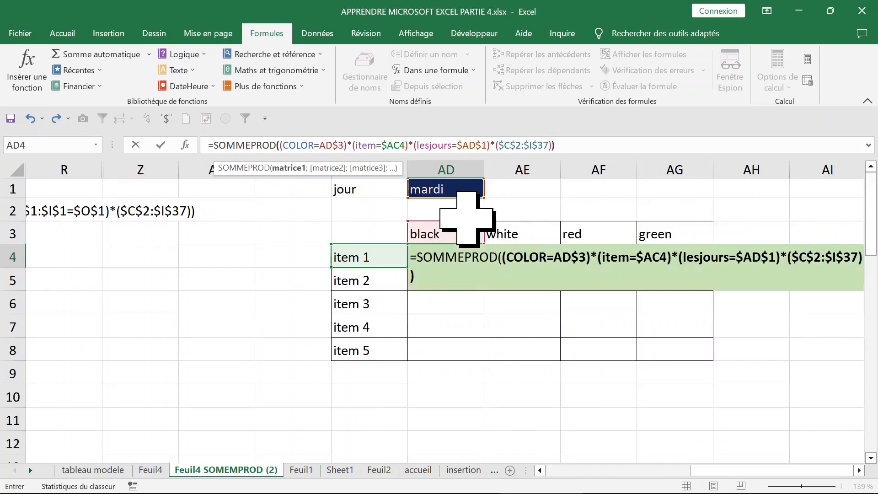
key(Return)
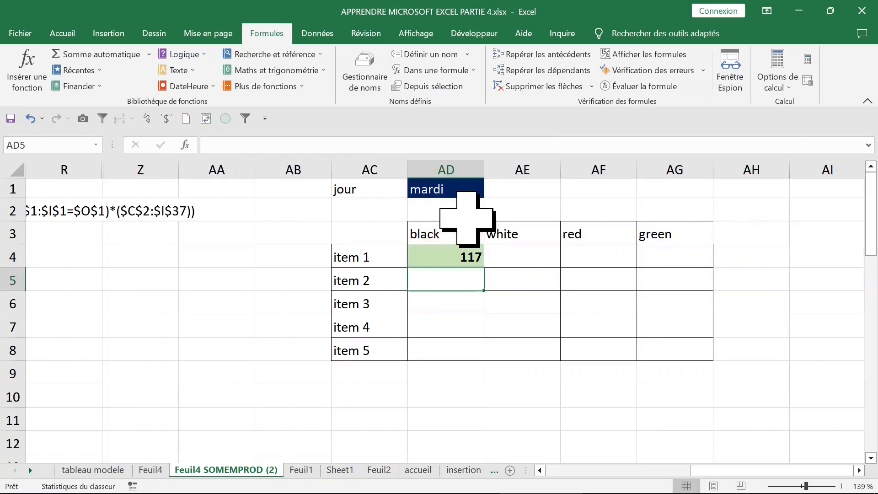
Fill the AD4 formula across and down the whole second grid, AD4:AG8
click(441, 257)
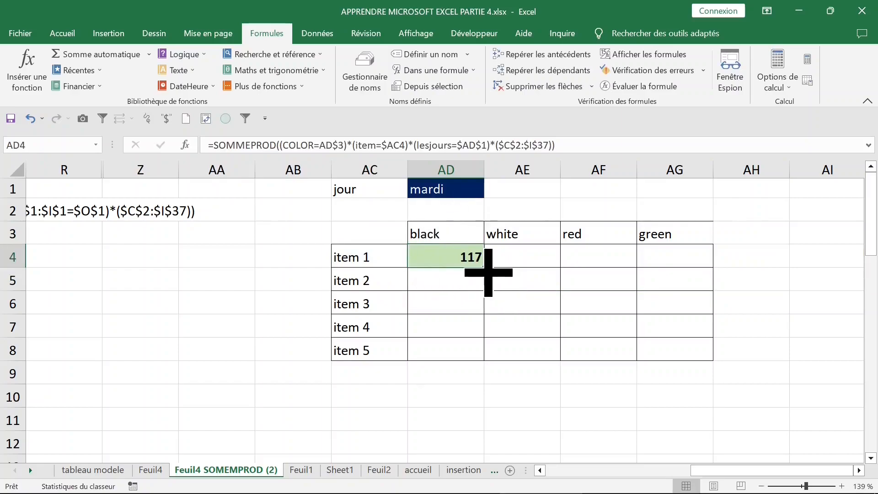
drag(489, 272, 712, 357)
click(441, 191)
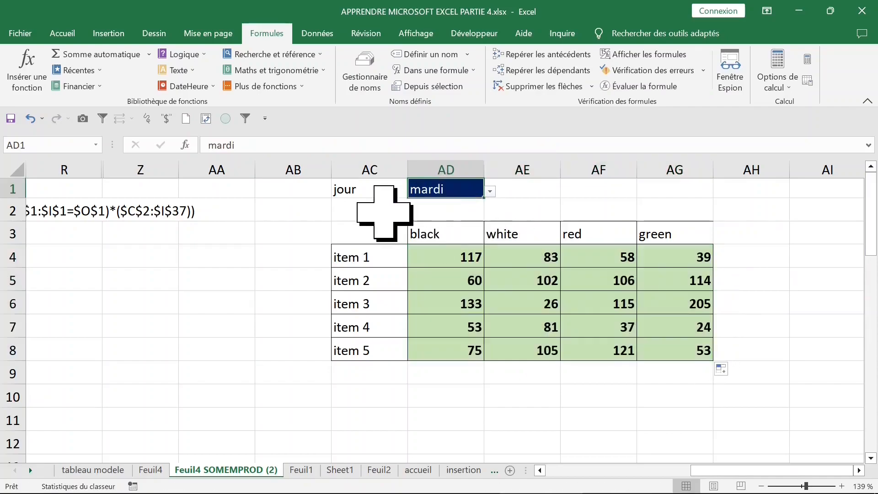
Set the day of the first grid, cell O1, to mardi
click(375, 211)
key(Left)
key(Left)
key(Left)
key(Left)
key(Left)
key(Left)
key(Left)
key(Left)
key(Left)
key(Left)
key(Left)
key(Left)
key(Left)
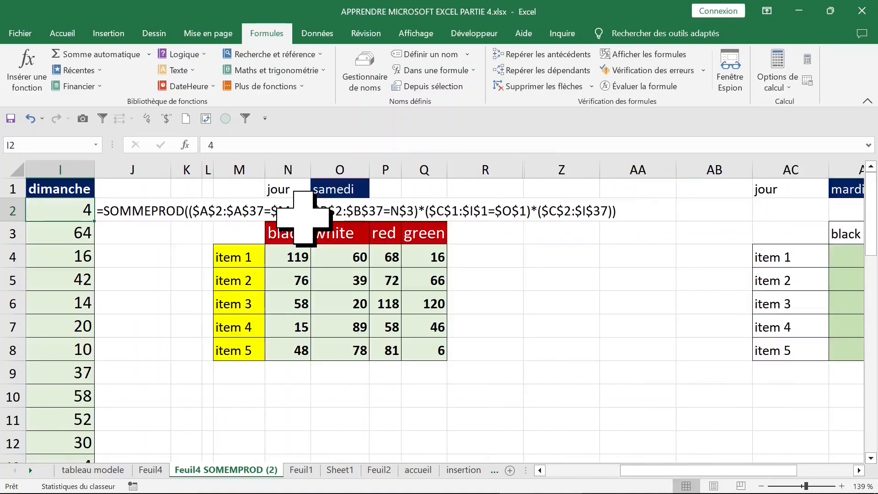
click(350, 190)
click(375, 191)
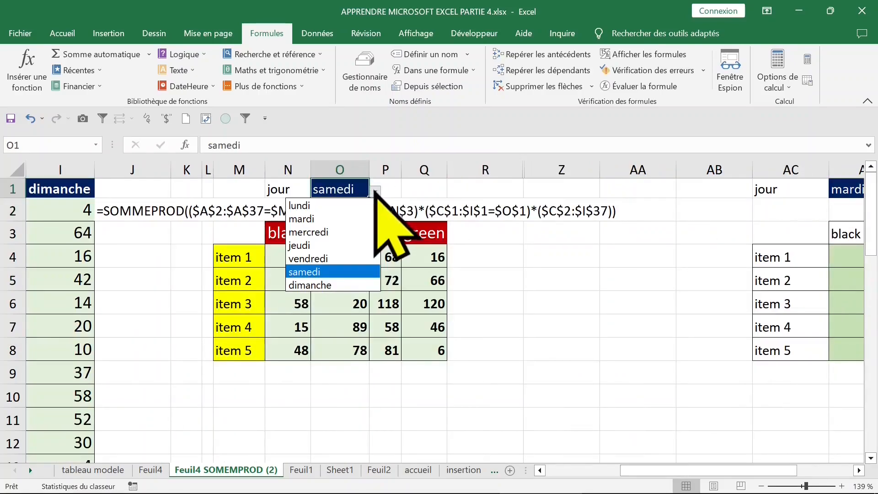
click(354, 219)
Compare the first grid's mardi values and its N4 cell-reference formula with the second grid built on named ranges
click(412, 261)
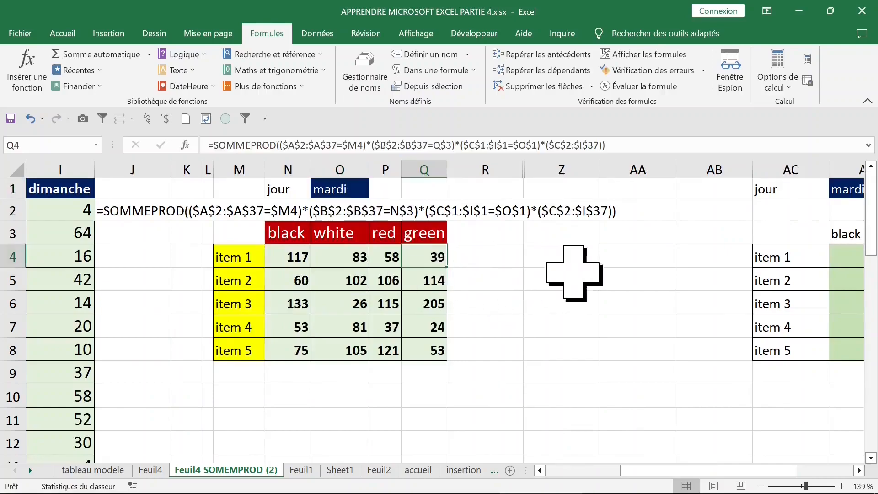
key(Right)
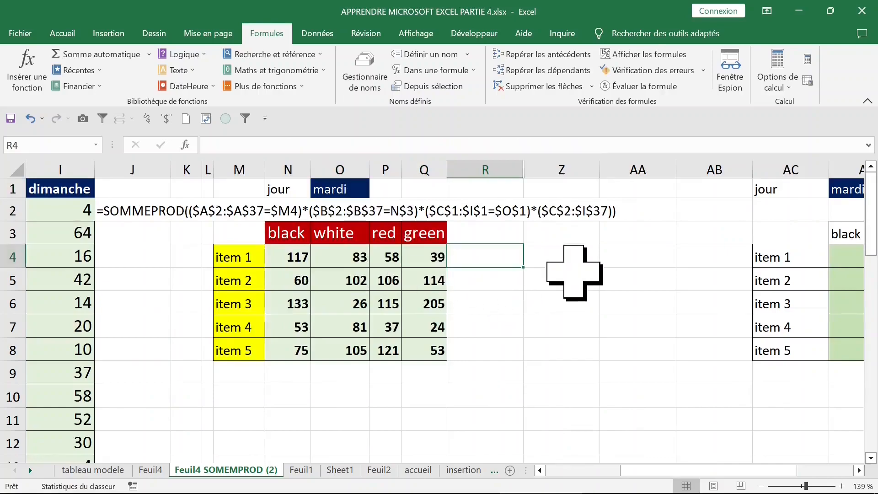
click(290, 263)
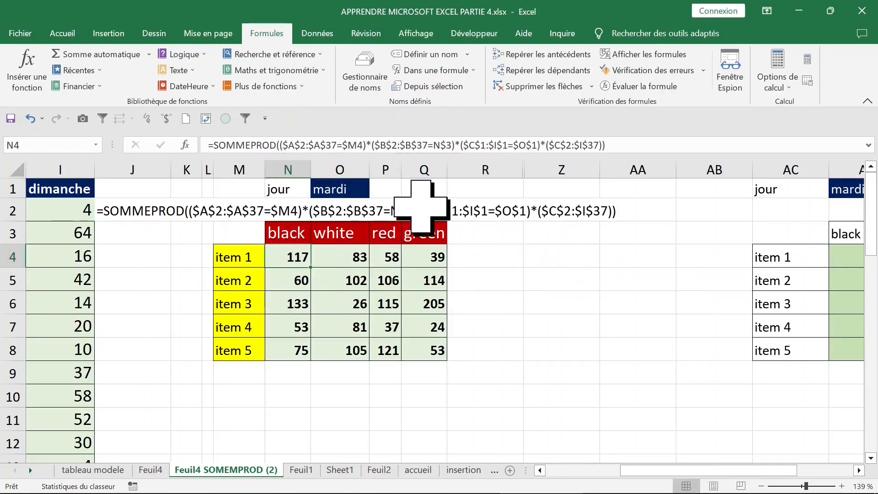
click(571, 265)
key(Right)
key(Right)
key(Right)
key(Right)
key(Right)
key(Right)
key(Right)
key(Right)
key(Right)
key(Right)
key(Right)
key(Right)
key(Right)
key(Right)
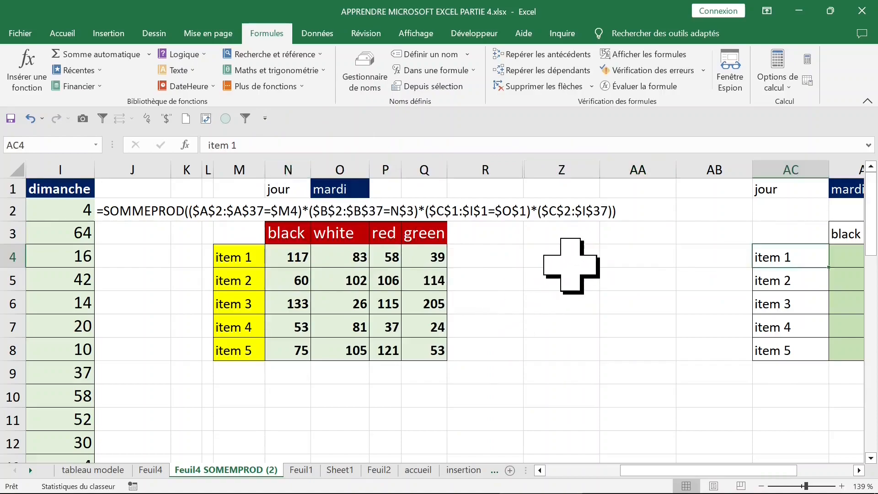
key(Left)
key(Left)
key(Left)
key(Left)
key(Left)
key(Left)
key(Left)
key(Left)
key(Left)
key(Left)
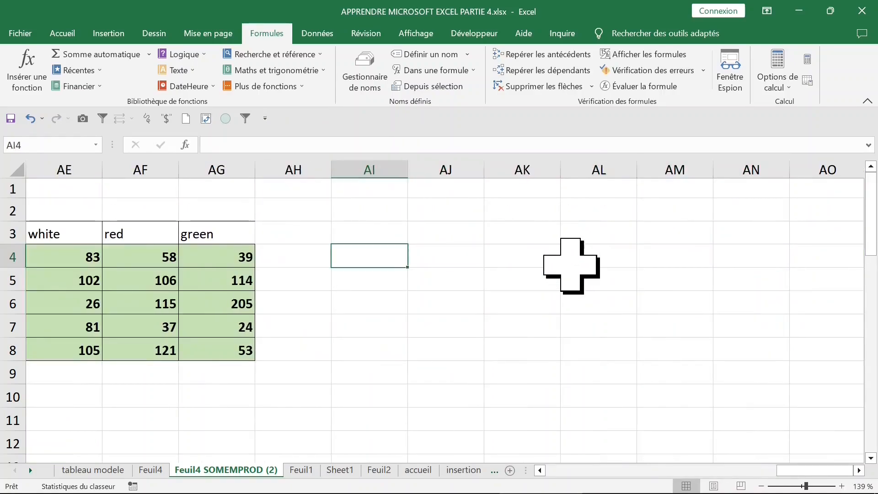
key(Left)
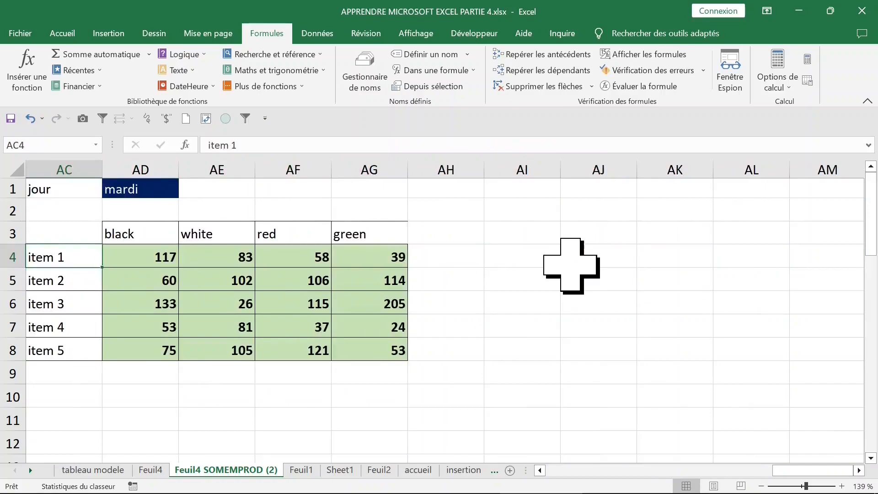
Autofit the widths of columns AE to AG in the second grid
click(248, 256)
drag(214, 174, 350, 173)
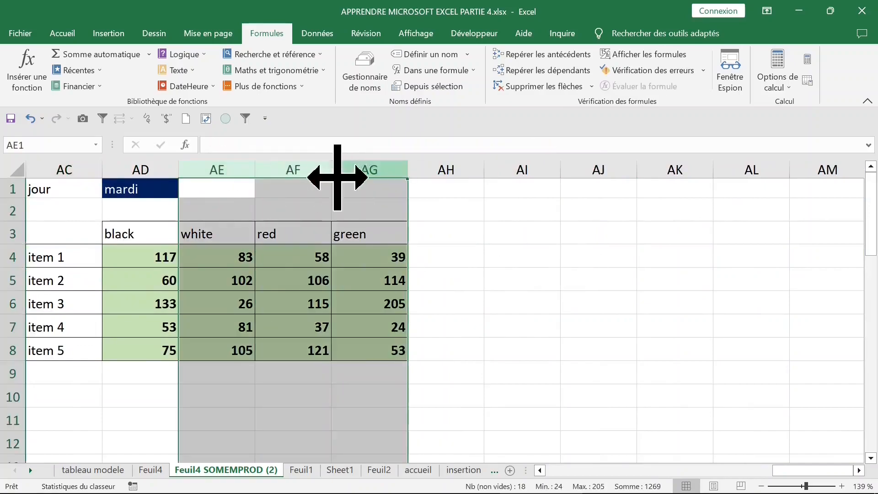
double_click(330, 172)
click(265, 255)
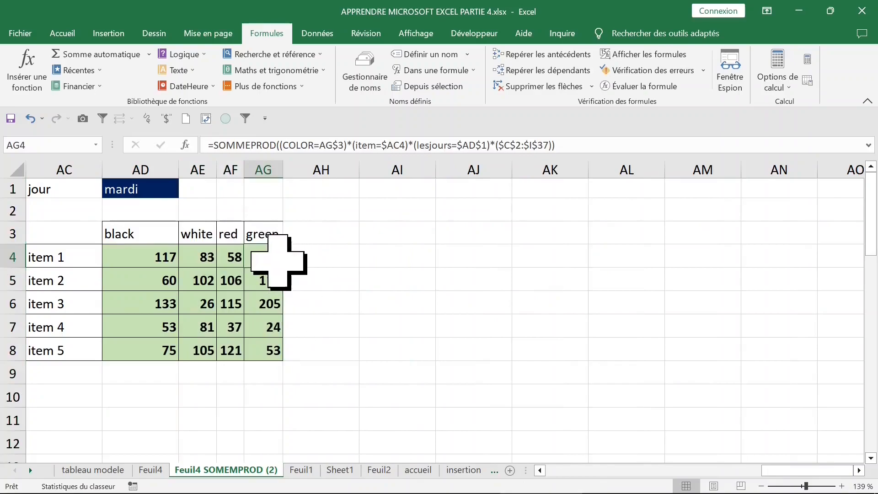
Show the formula of cell AD4 as text in cell AH2 with =FORMULETEXTE(AD4)
click(306, 212)
text(=)
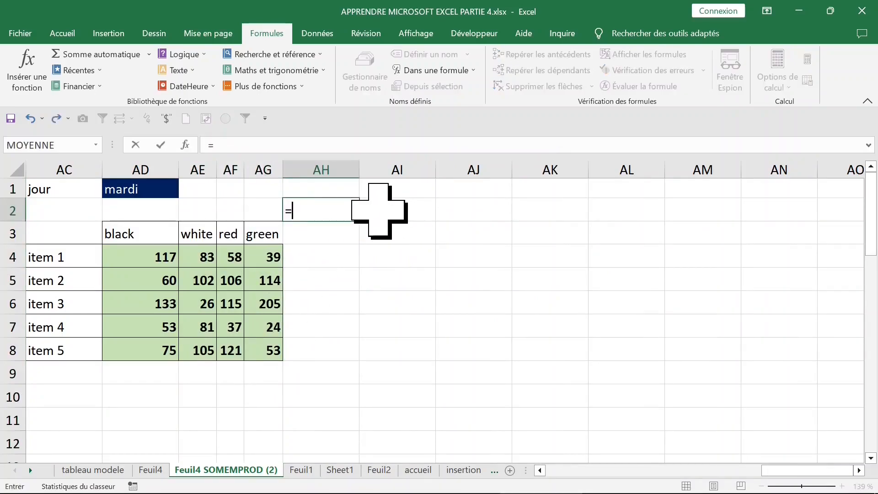
text(formu)
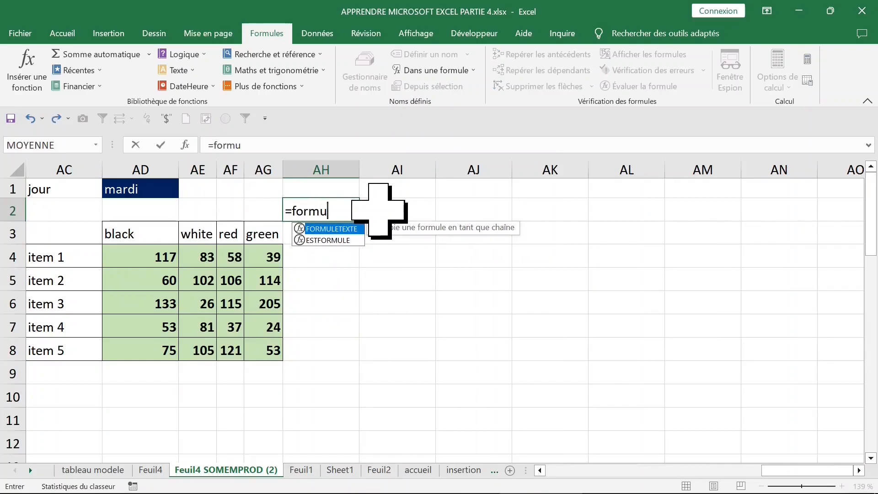
double_click(365, 229)
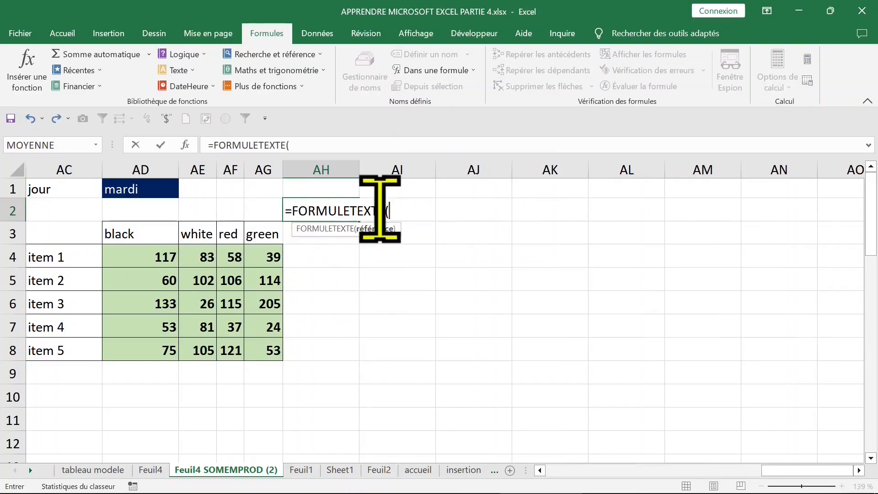
click(269, 257)
click(150, 254)
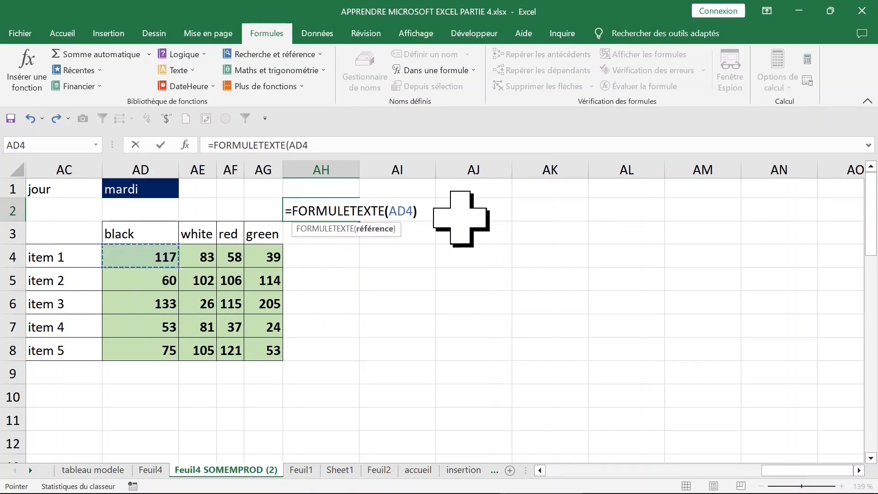
key(Return)
click(316, 213)
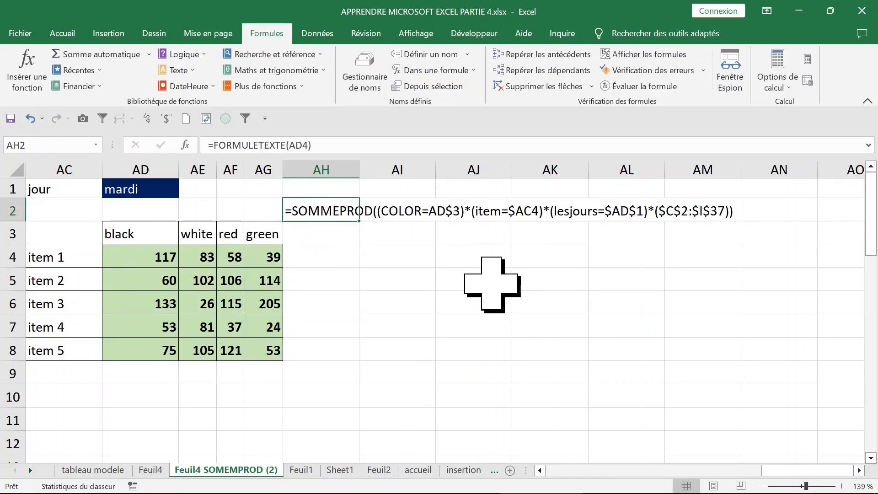
click(326, 239)
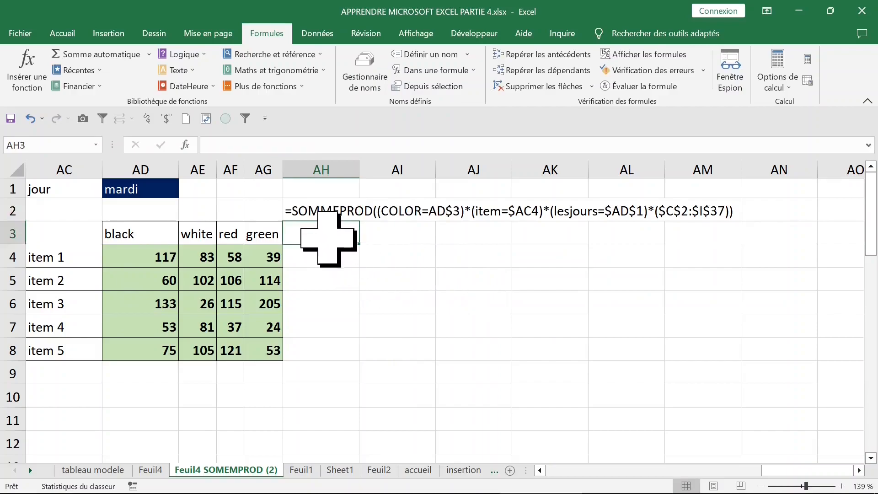
click(257, 261)
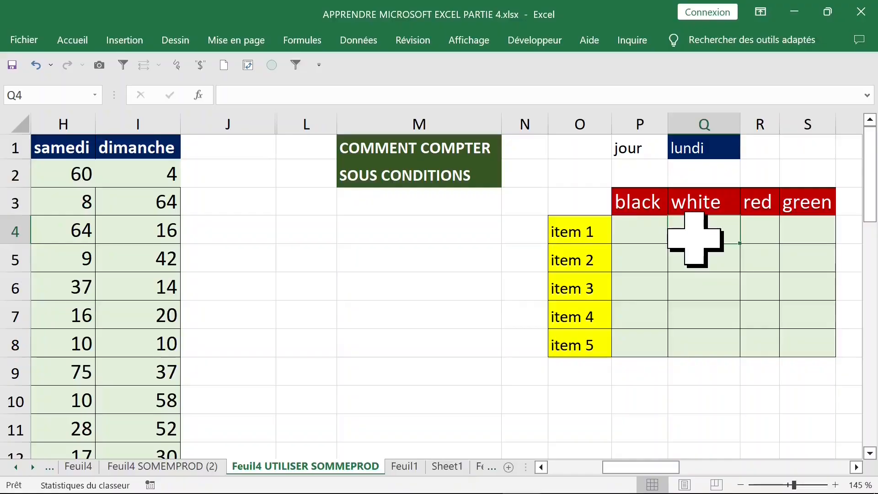
Examine the empty grid on sheet Feuil4 UTILISER SOMMEPROD: item labels O4:O8, colour headers P3:S3 and the day choices in Q1
click(589, 235)
click(654, 235)
click(596, 235)
click(582, 142)
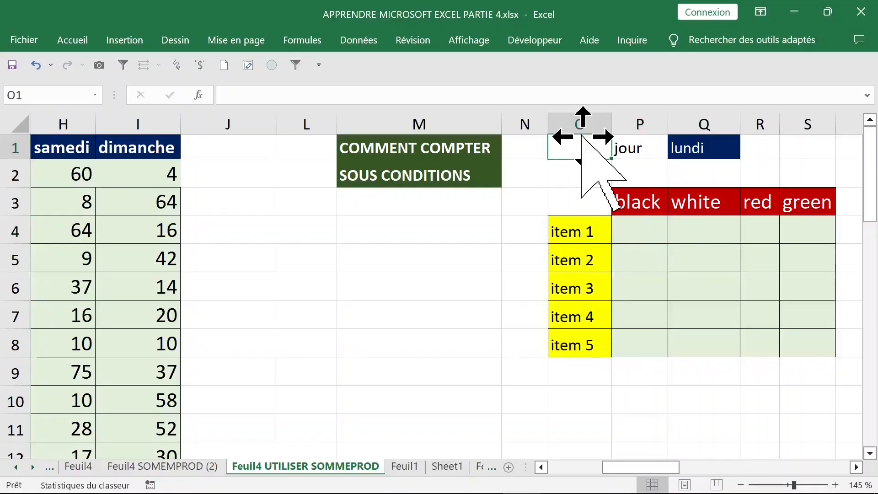
click(586, 259)
drag(585, 235, 577, 347)
drag(640, 202, 809, 202)
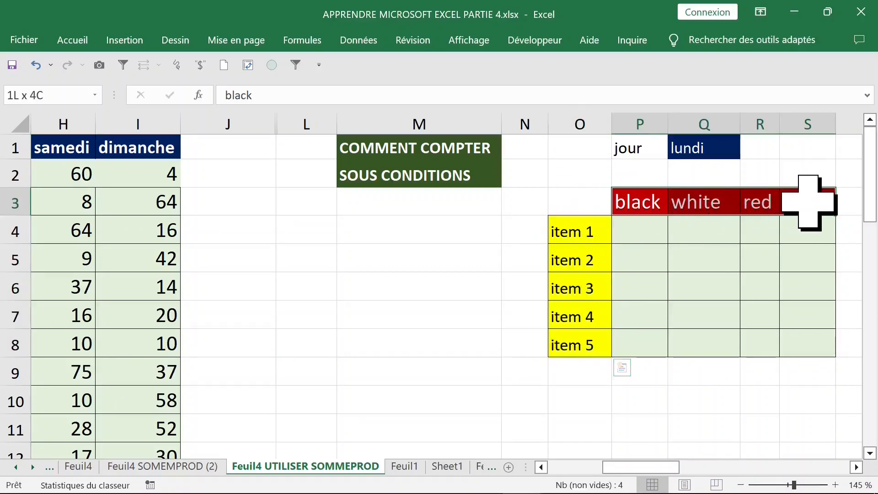
click(712, 143)
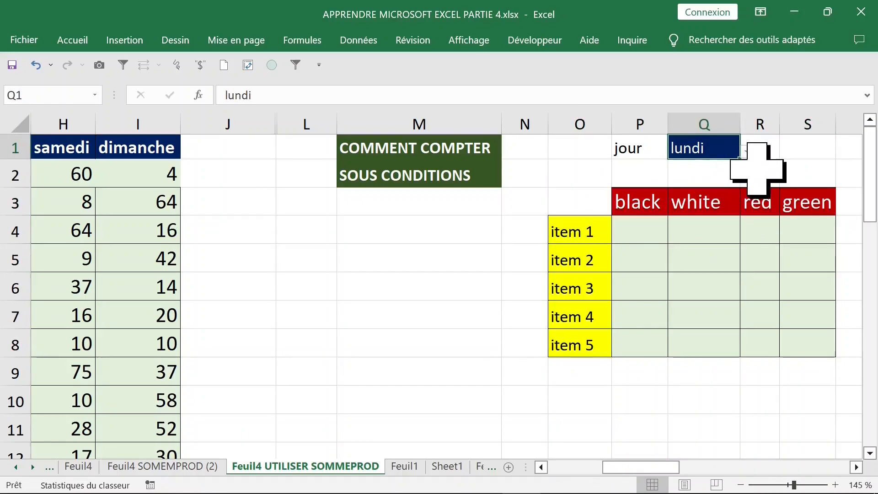
click(747, 151)
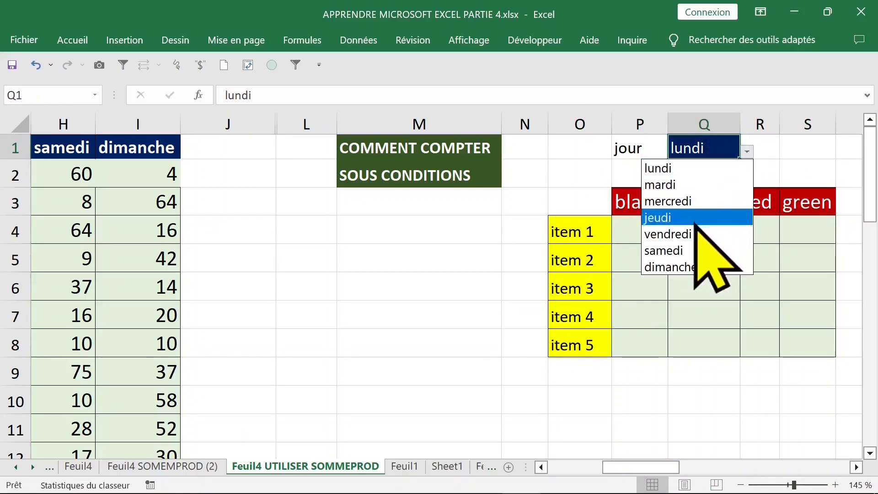
click(550, 214)
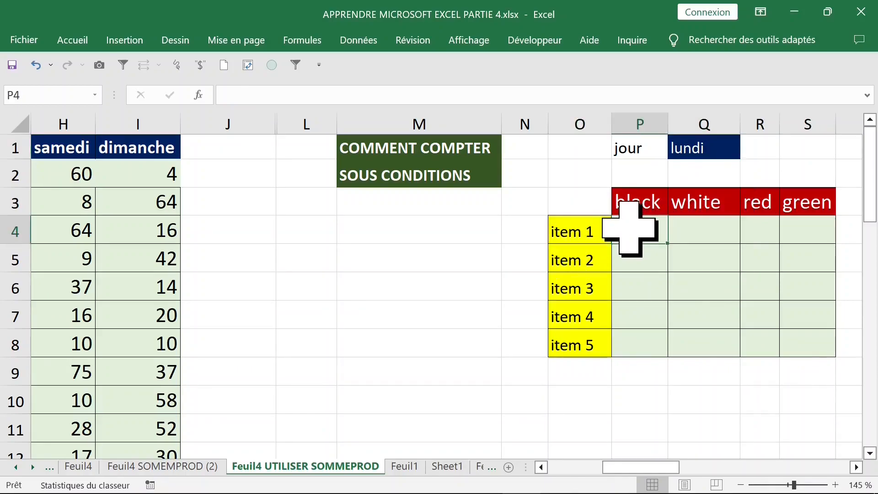
Review the source table in columns A to I, with its item, COLOR and lundi to dimanche columns
key(Left)
key(ctrl+Left)
key(ctrl+Left)
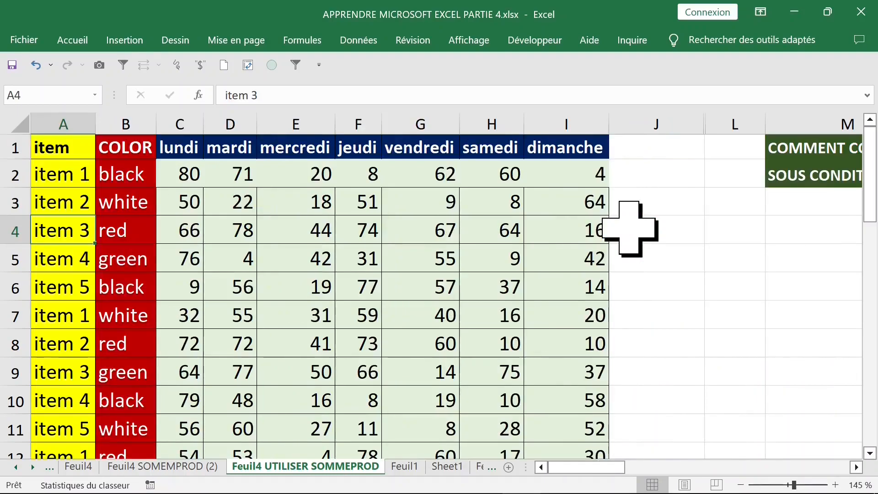
drag(55, 147, 549, 354)
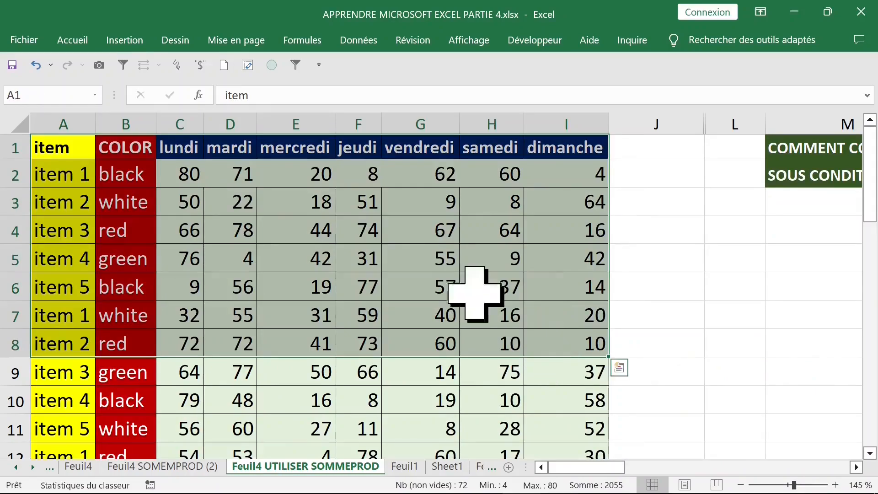
click(61, 178)
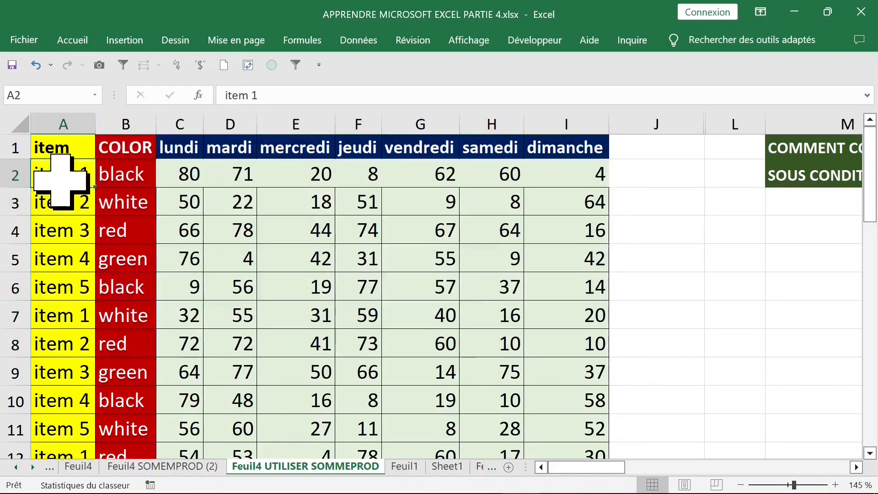
drag(61, 178, 114, 174)
click(115, 174)
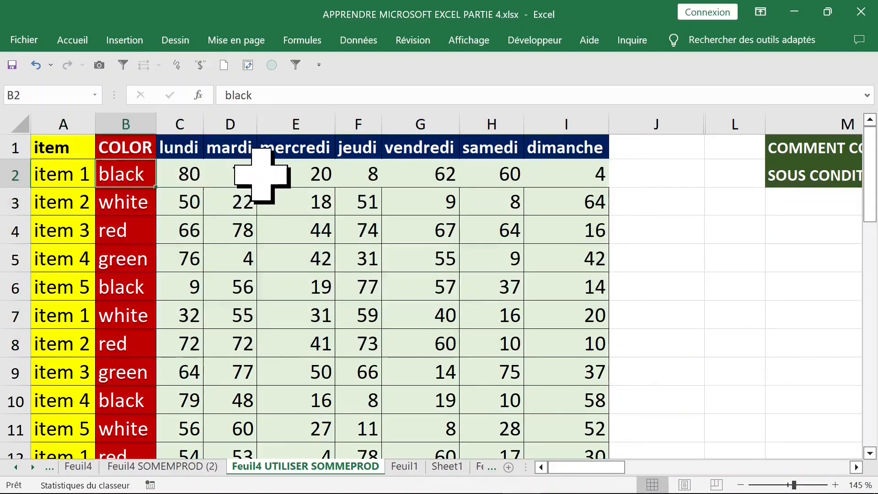
key(Right)
key(Right)
key(Right)
key(Right)
key(Right)
key(Right)
key(Right)
key(Right)
key(Right)
key(Right)
key(Right)
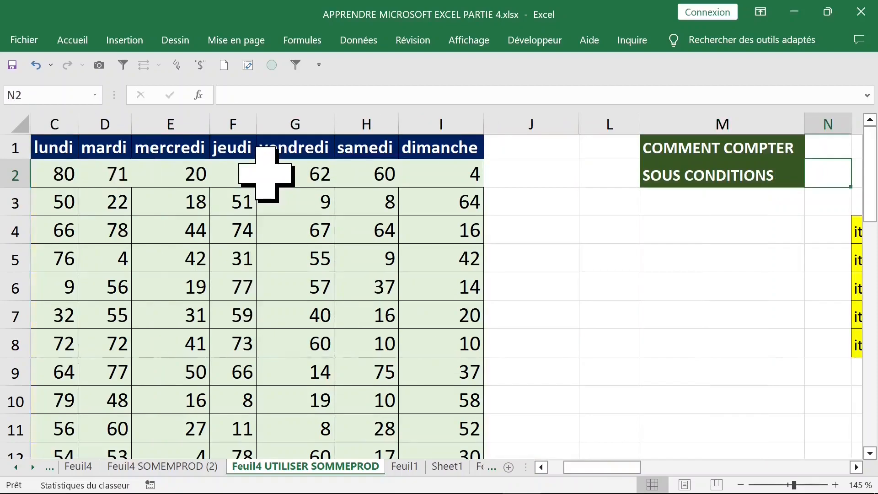
key(Right)
key(Right)
key(Right)
Start a SOMMEPROD formula in P4 with the item condition ($O4=item), locking only the column of O4
click(730, 234)
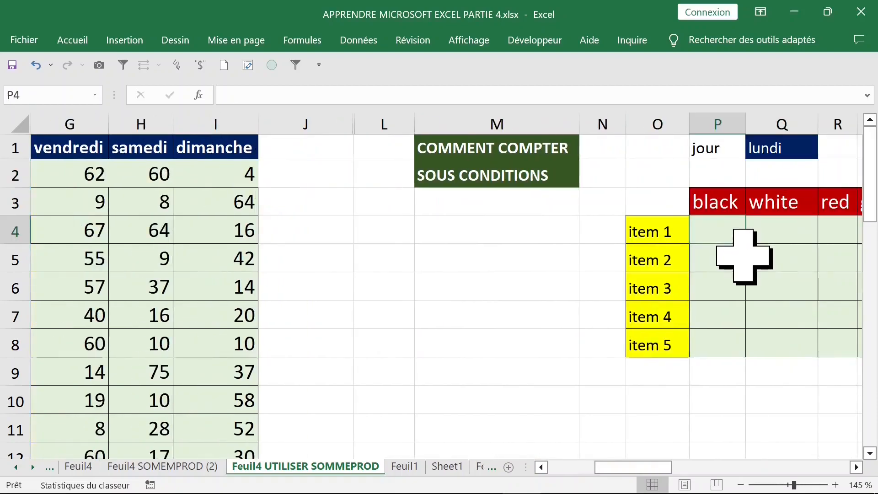
text(=SOMMEPROD(()
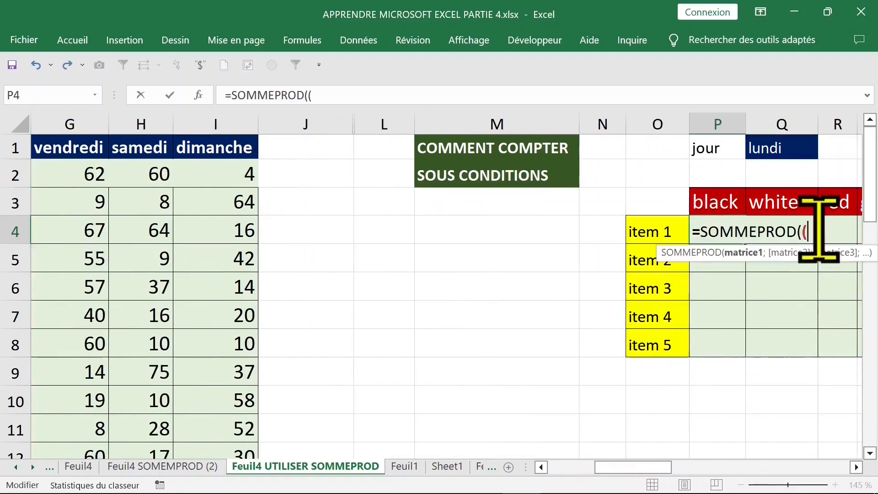
click(647, 232)
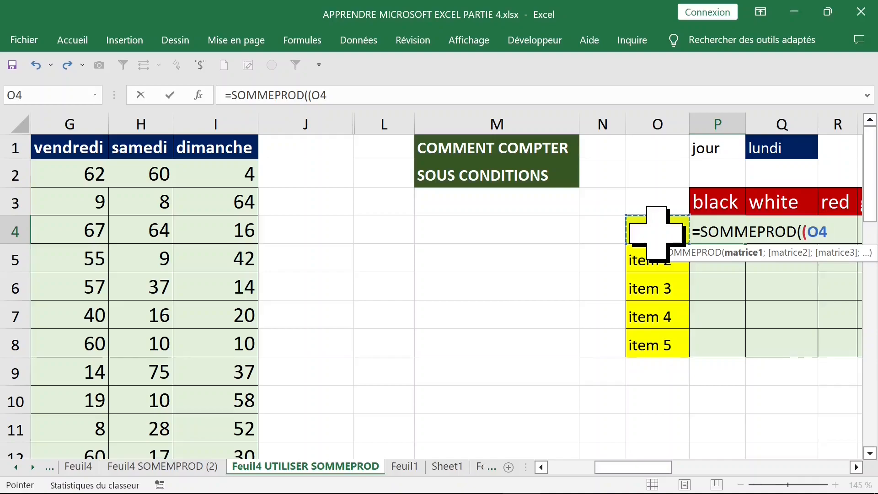
key(F4)
key(F4)
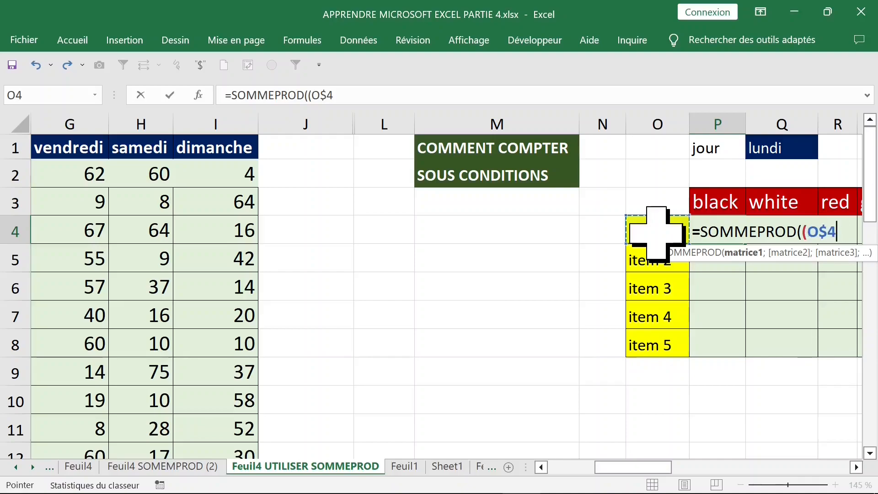
key(F4)
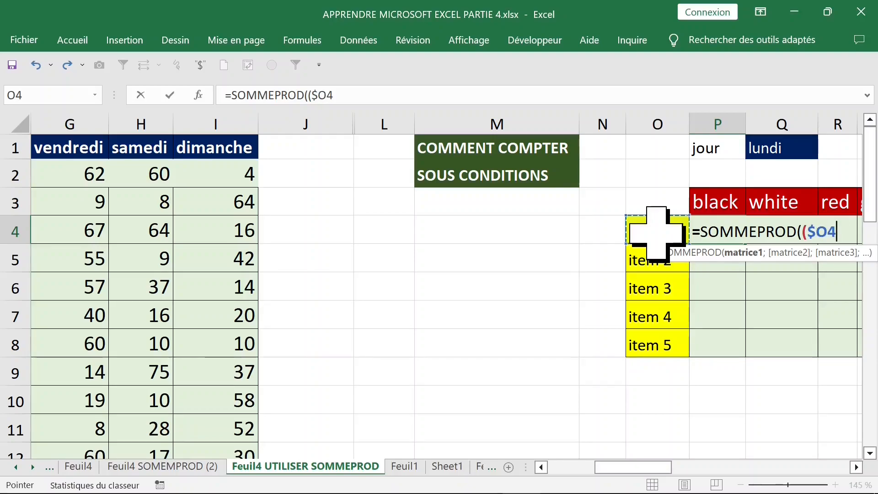
text(=)
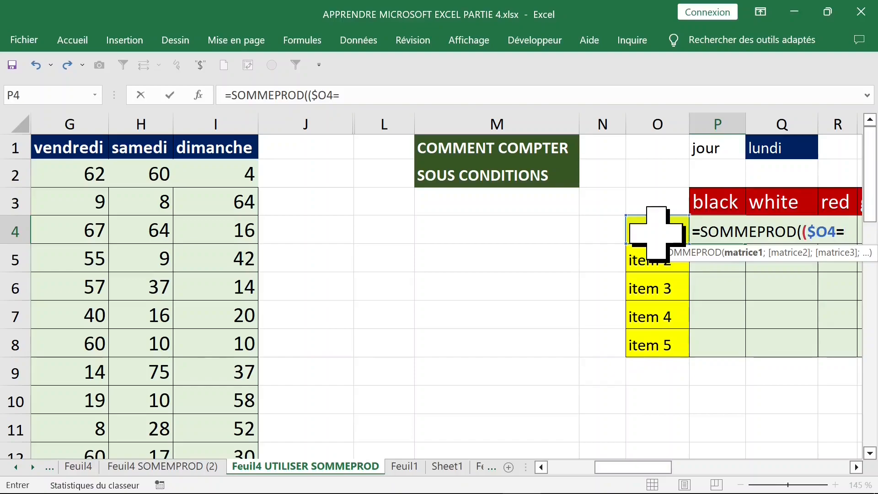
key(ctrl+Home)
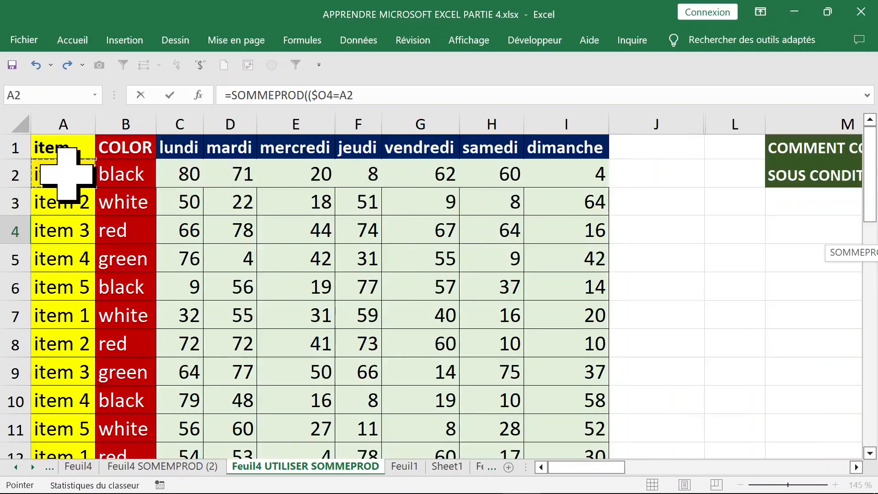
key(ctrl+shift+Down)
key(ctrl+BackSpace)
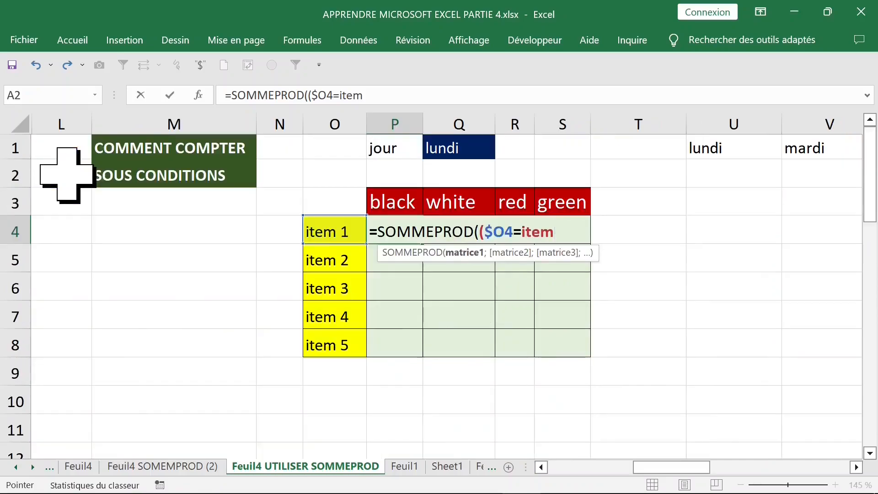
text()*)
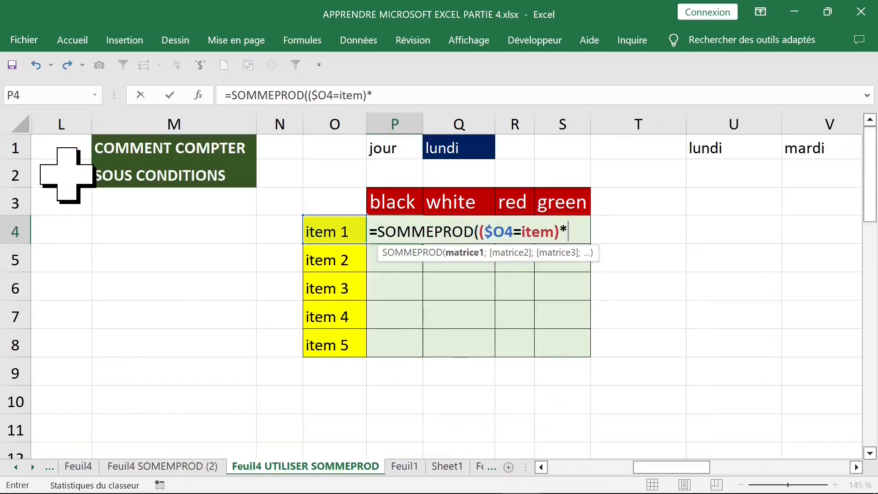
Multiply the P4 formula by the colour condition (P$3=COLOR), locking only the row of P3
text(()
click(392, 200)
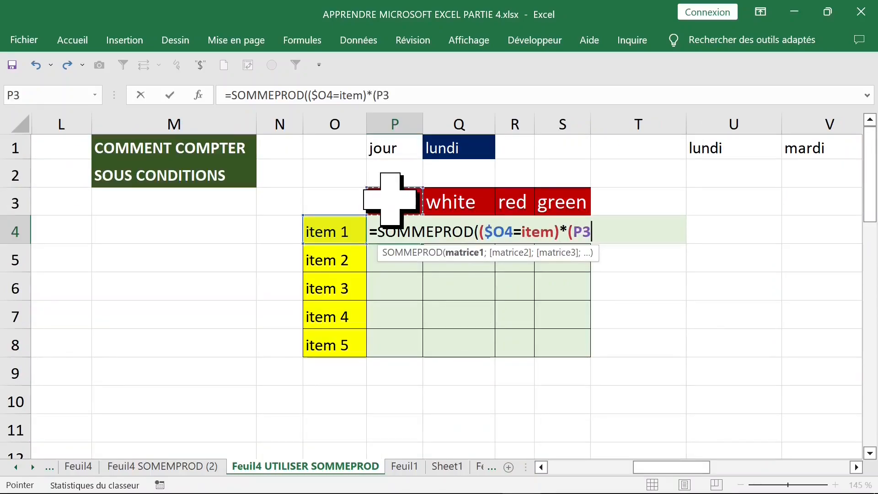
key(F4)
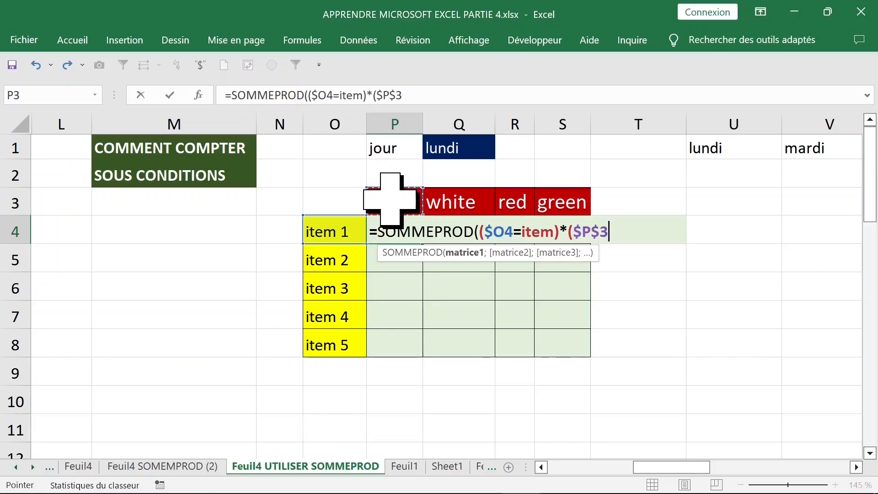
key(F4)
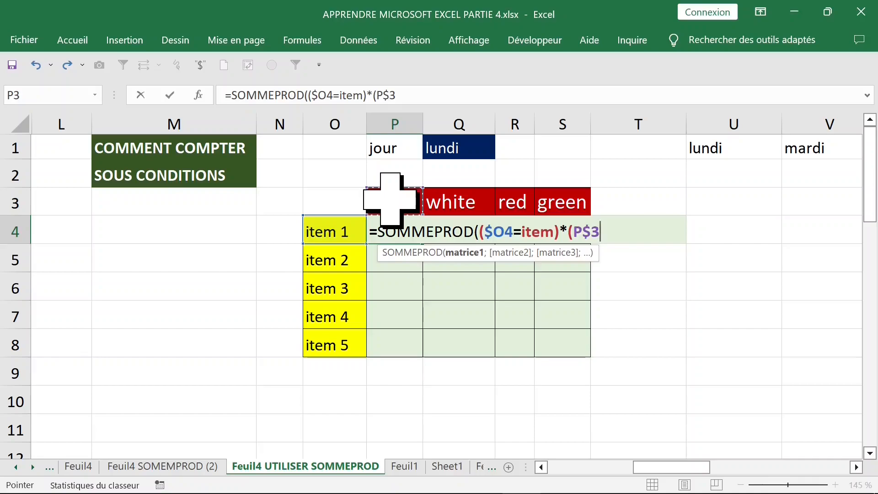
text(=)
click(126, 174)
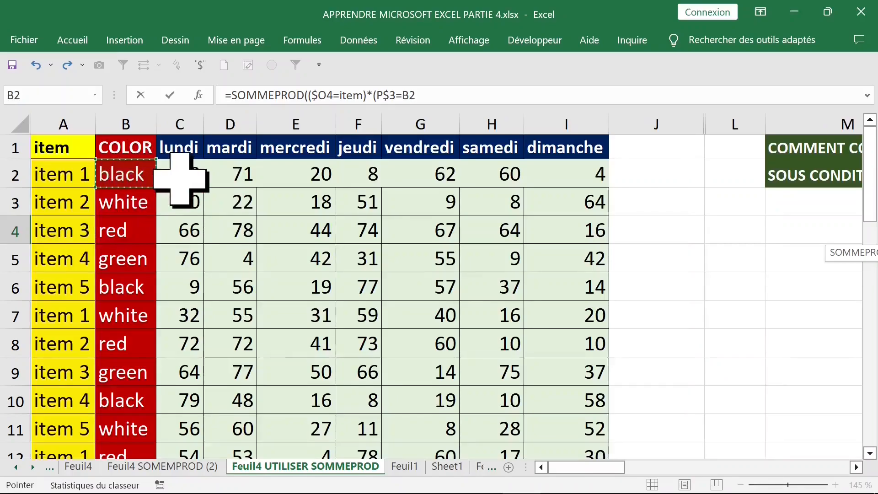
key(ctrl+shift+Down)
key(ctrl+BackSpace)
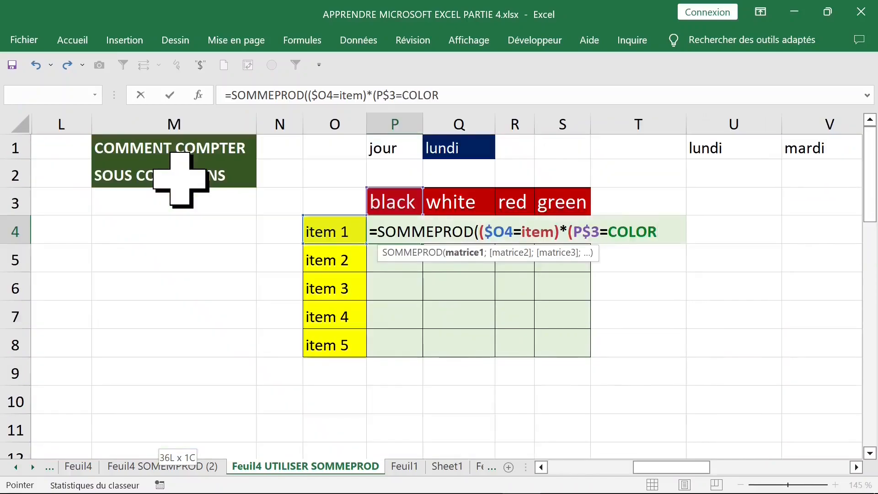
text())
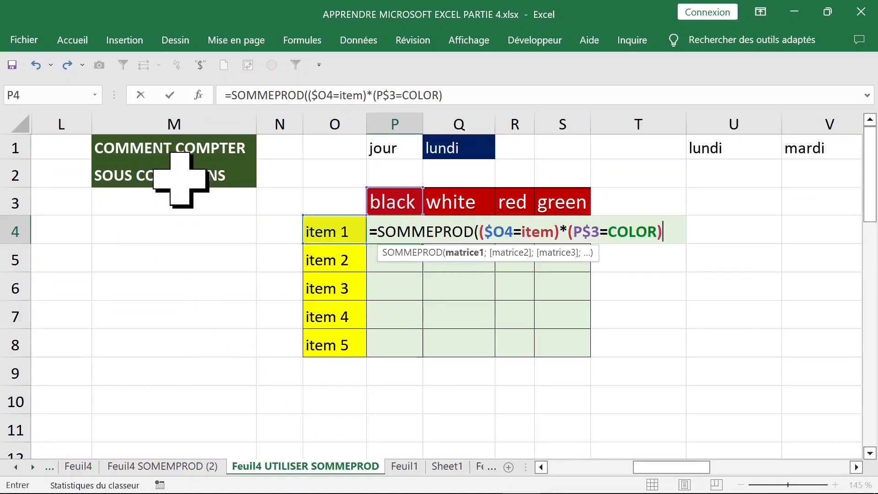
Start a third multiplied condition in the P4 formula with the day headers C1:I1 (lesjours) followed by an equals sign
text(*()
key(Left)
key(Left)
key(Left)
key(Left)
key(Left)
key(Left)
key(Left)
key(Left)
key(Left)
key(Left)
key(Left)
key(Left)
key(Left)
key(Left)
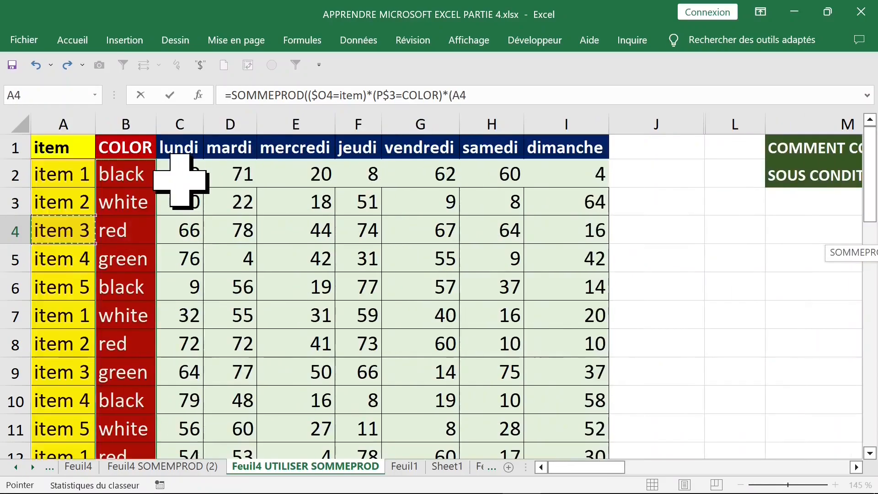
drag(186, 147, 565, 143)
text(=)
Complete the day condition as (lesjours=$Q$1) with a fully absolute reference, then close and enter the SOMMEPROD formula
click(784, 146)
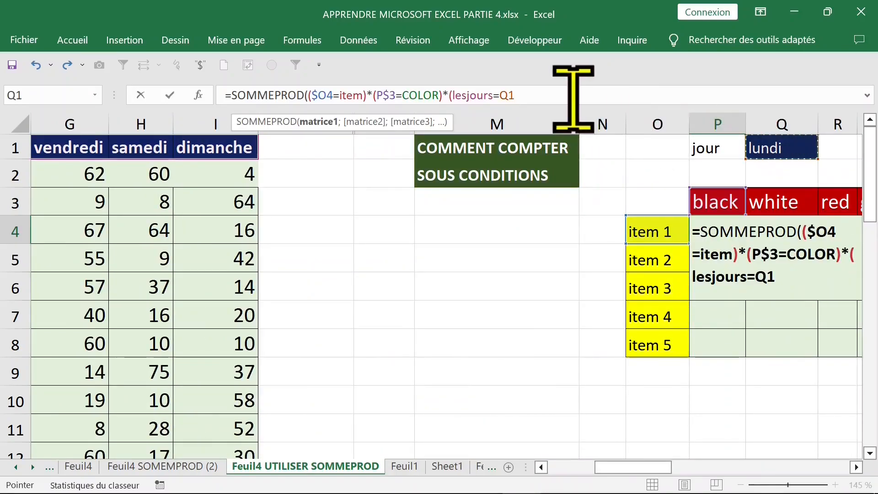
key(F4)
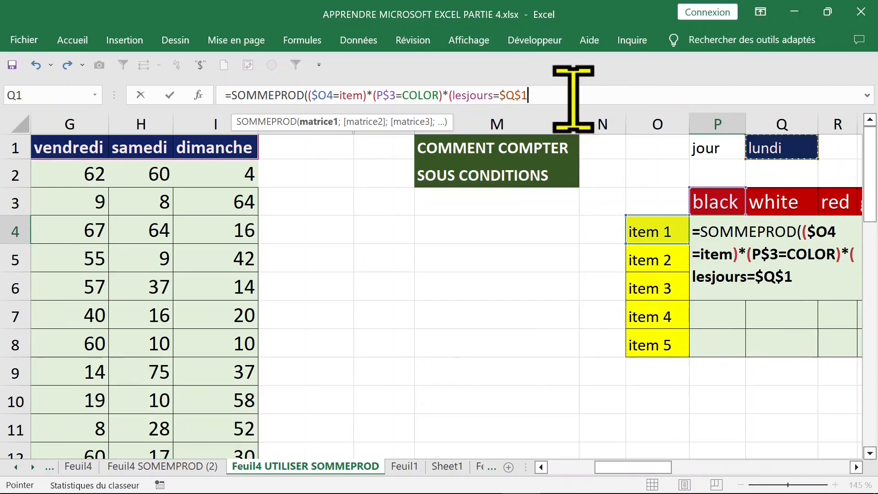
text())
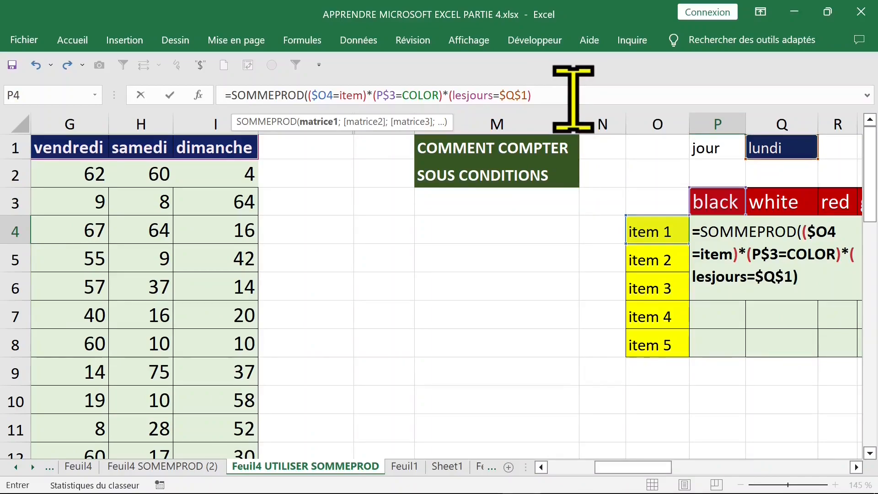
text())
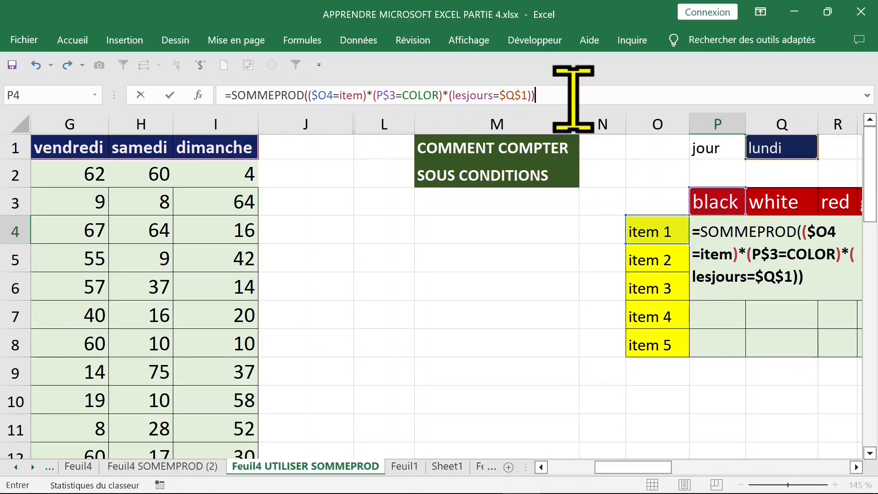
key(Return)
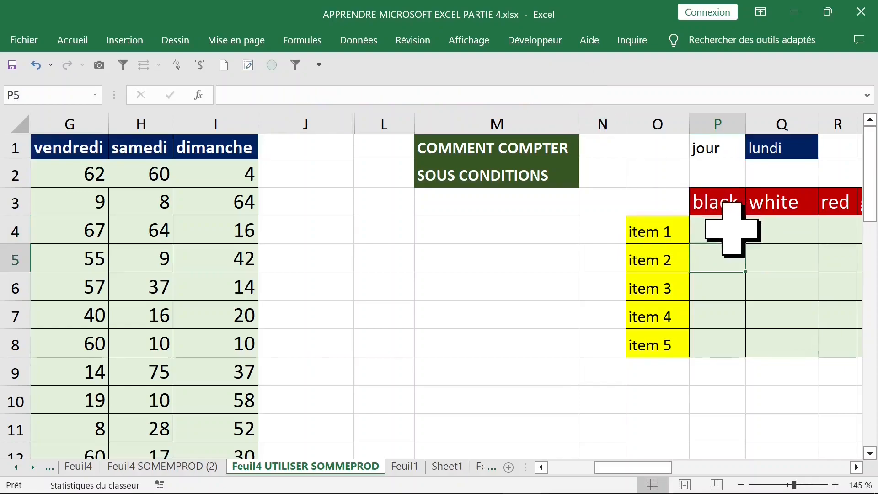
Copy the P4 formula across and down to fill the whole item-by-colour grid P4:S8
click(727, 231)
drag(746, 244, 847, 242)
click(732, 237)
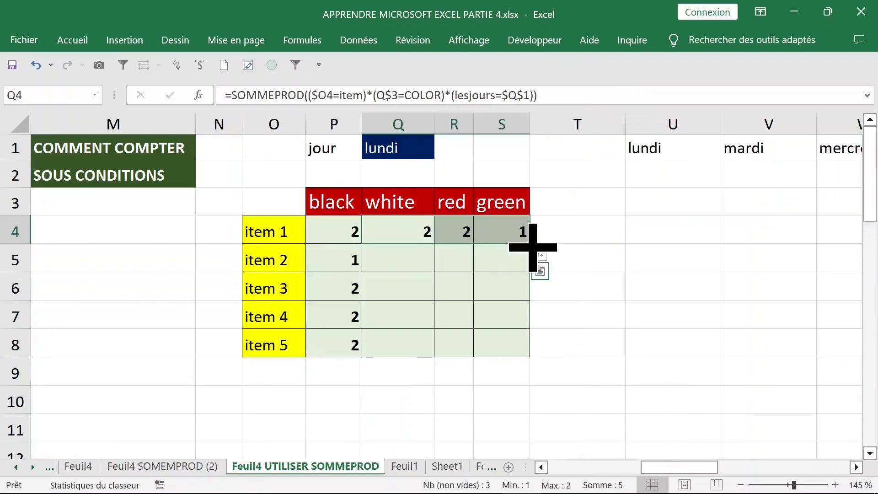
drag(533, 247, 520, 349)
click(502, 232)
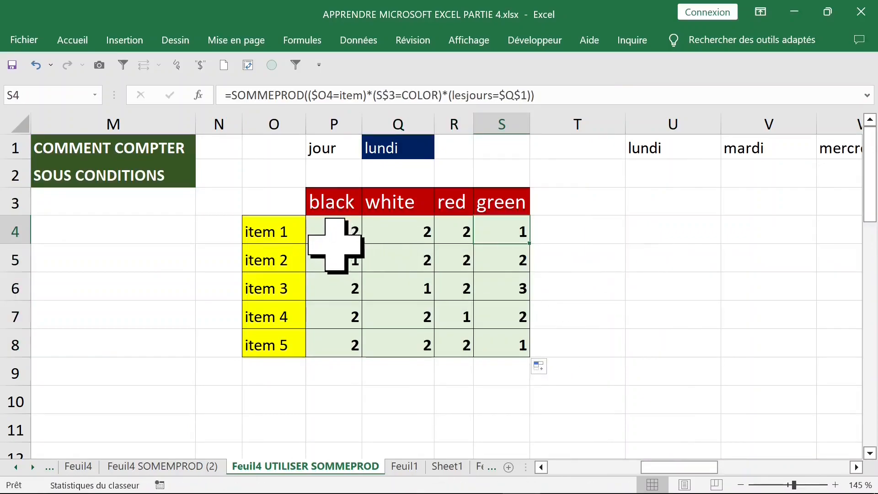
click(340, 233)
click(339, 200)
key(Home)
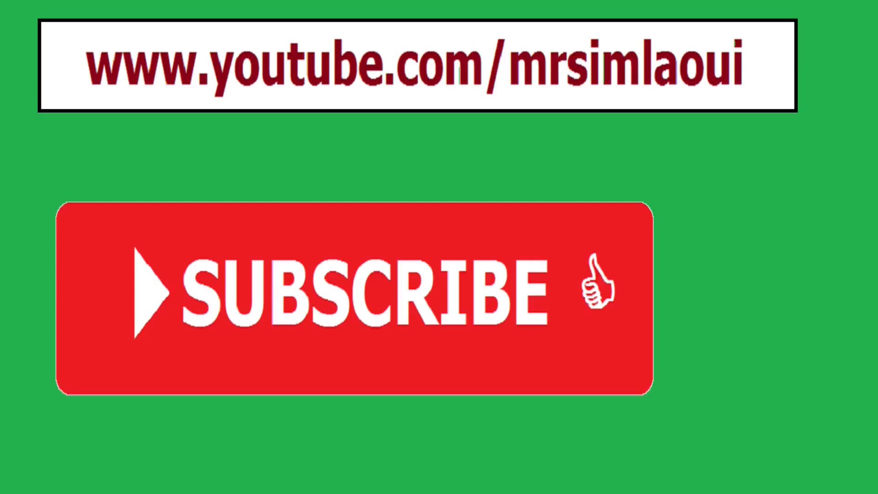